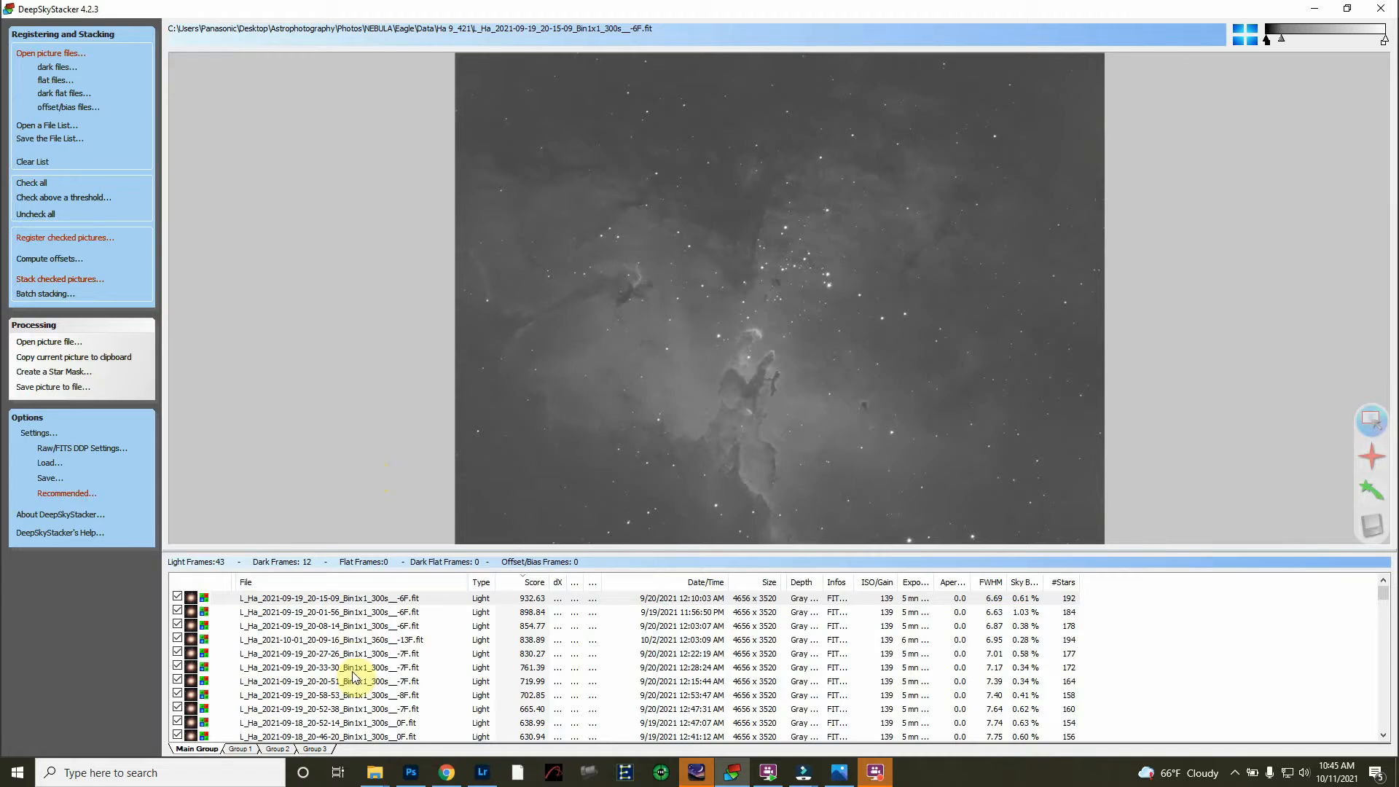
# - Switch to the Eagle Data folder in File Explorer and open its Ha 9_421 subfolder to view the light frames
pyautogui.moveTo(374, 778)
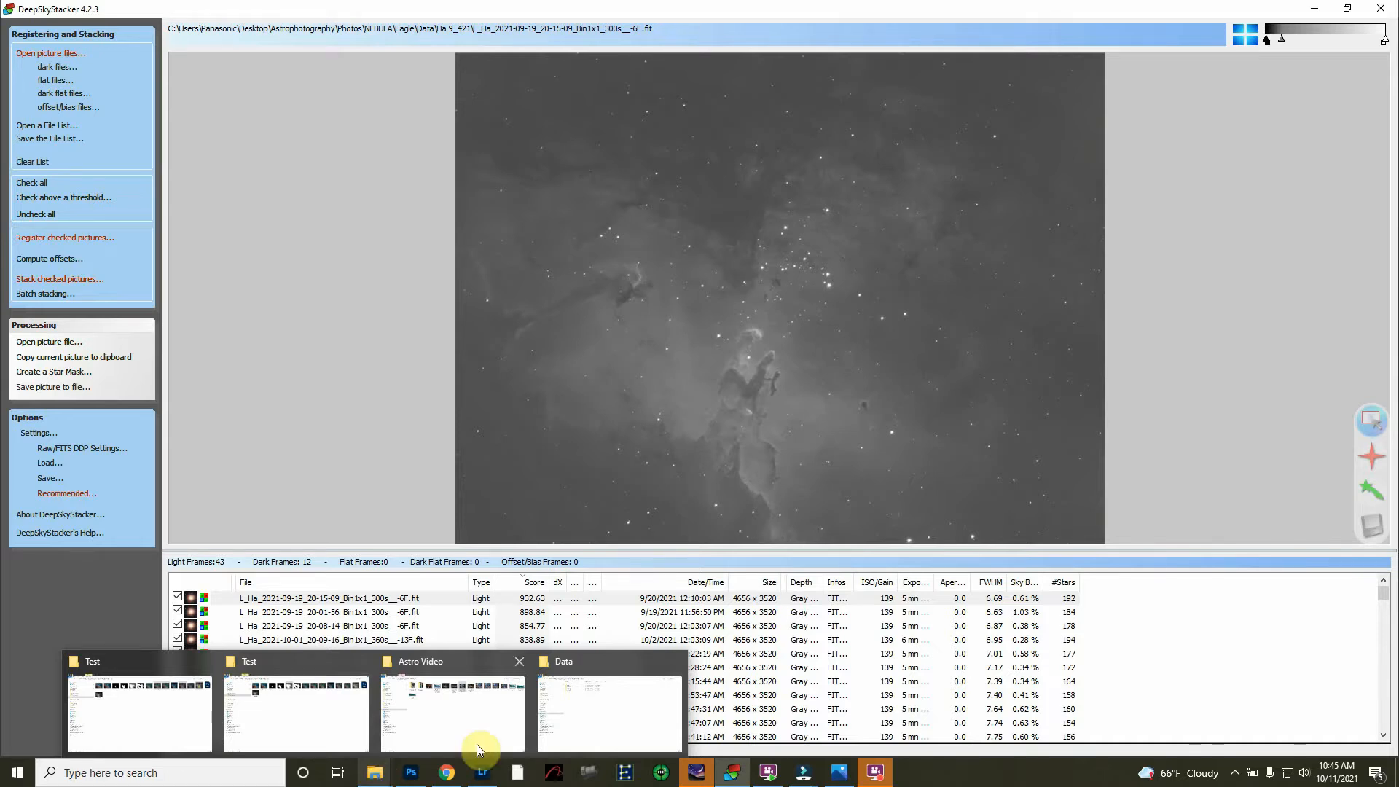
pyautogui.click(575, 721)
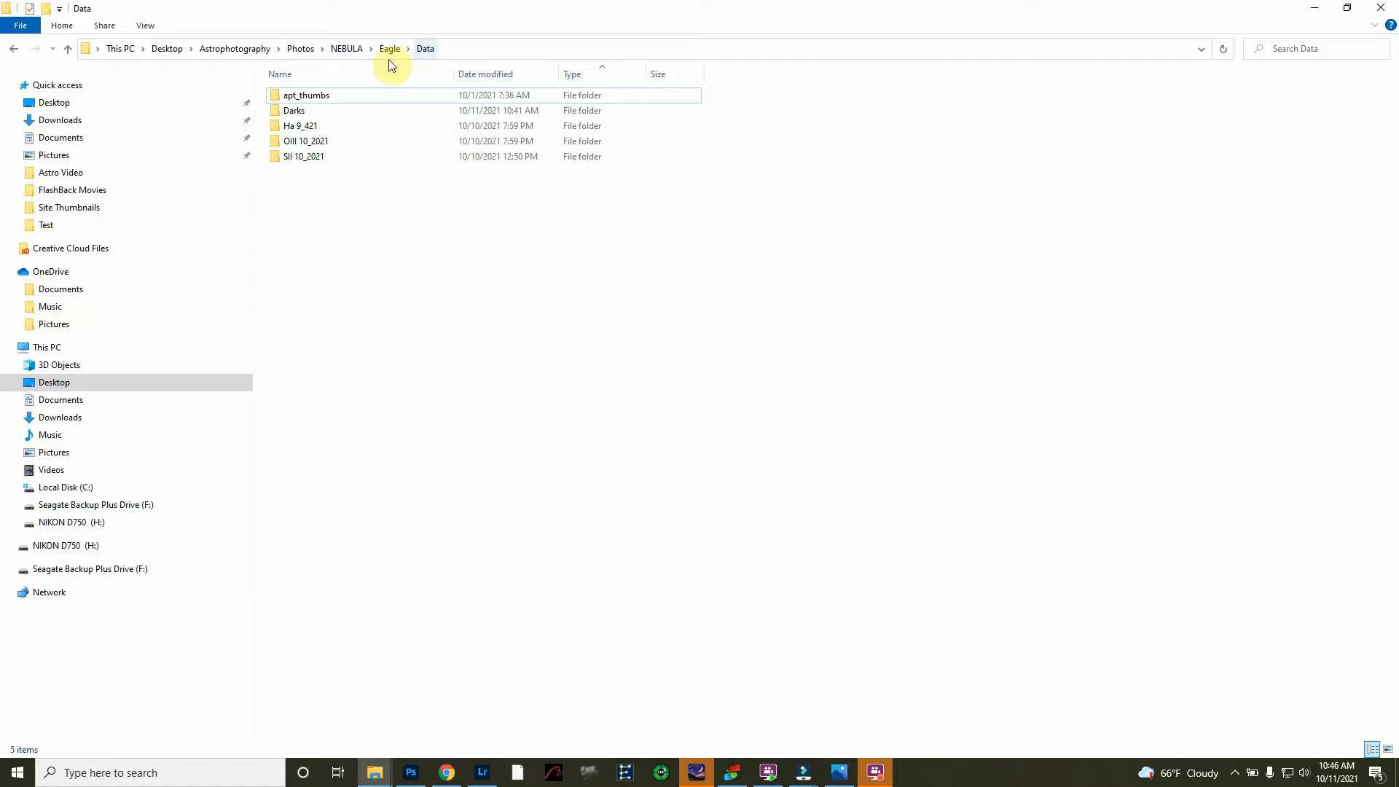
pyautogui.moveTo(304, 164)
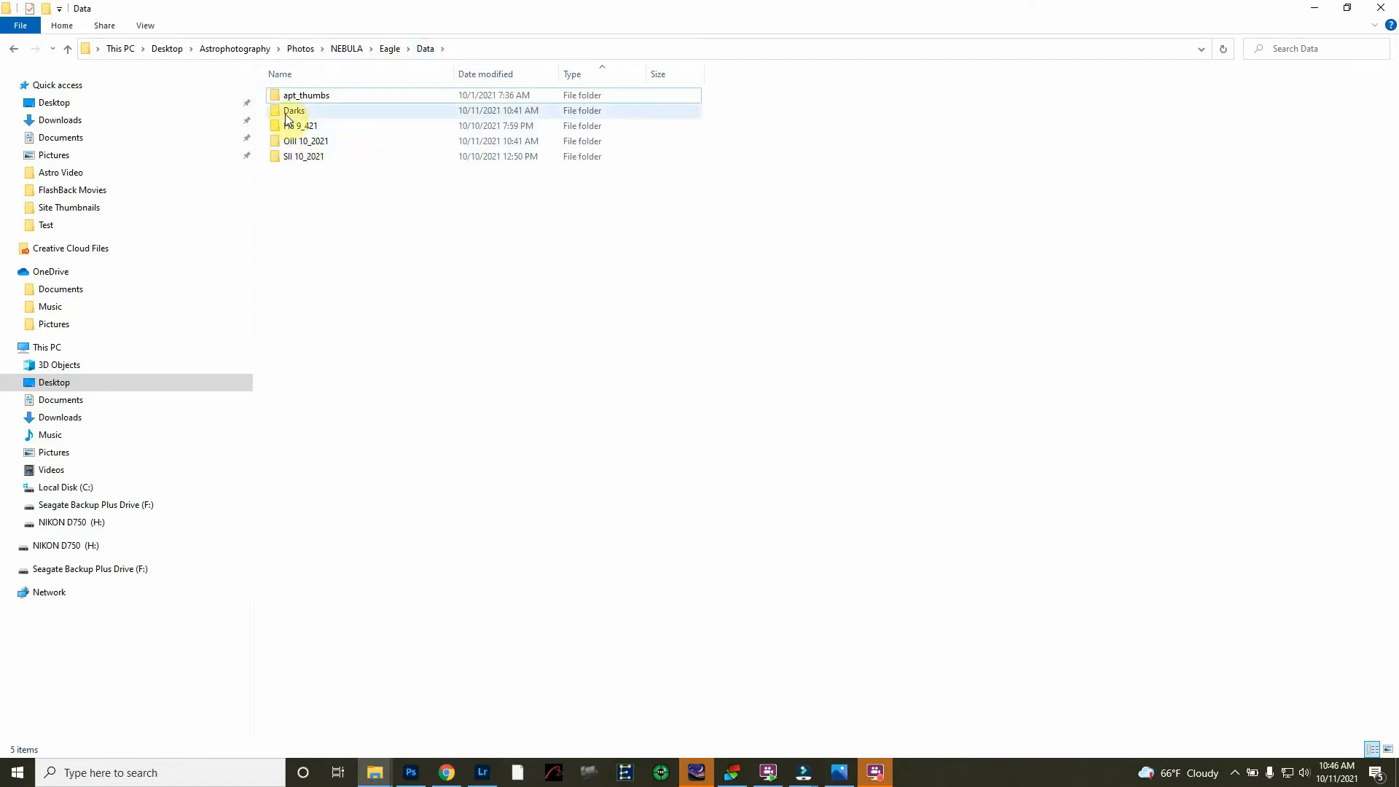
pyautogui.moveTo(286, 111)
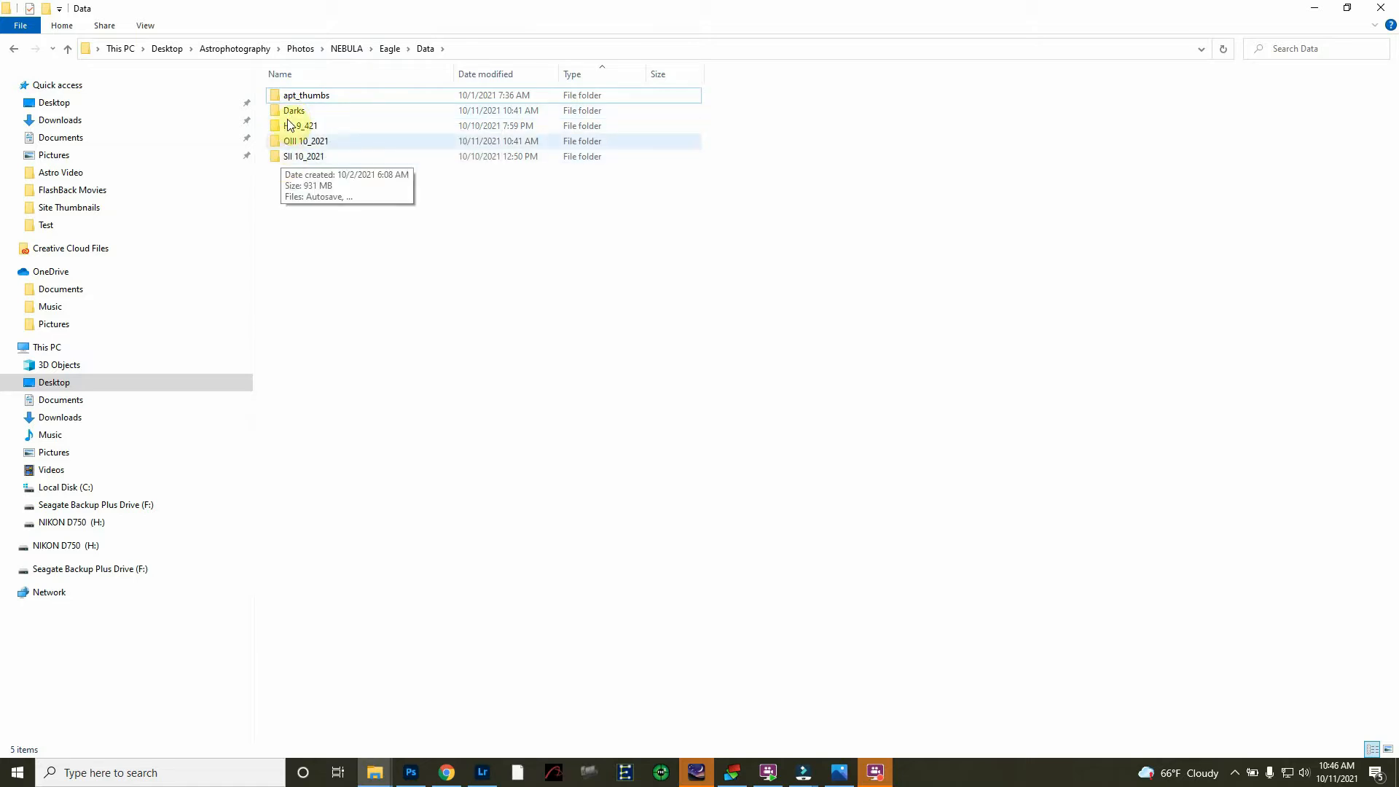
pyautogui.doubleClick(290, 126)
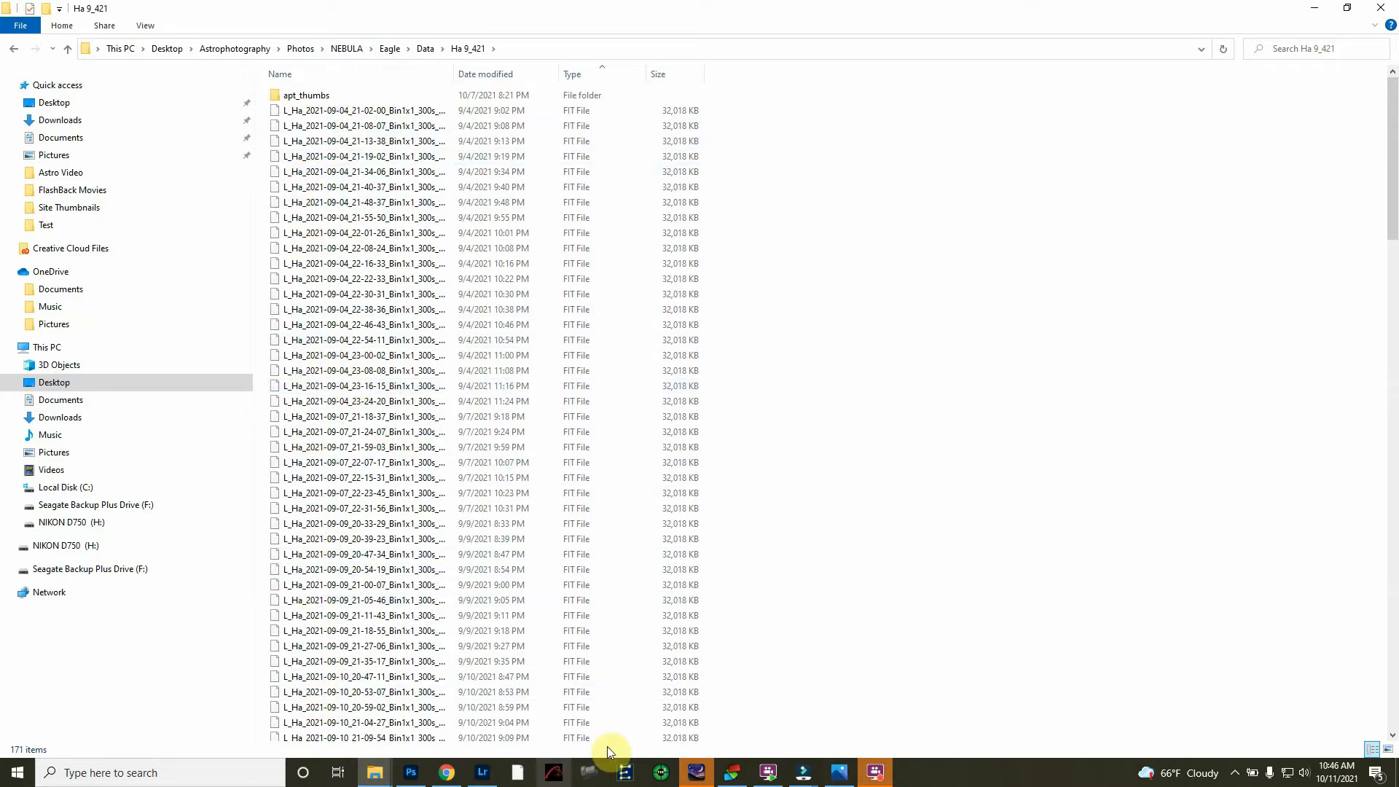
# - Switch back to DeepSkyStacker and preview the lowest-scoring light frame, L_Ha_2021-09-10_21-47-12, examining its stars up close
pyautogui.click(731, 773)
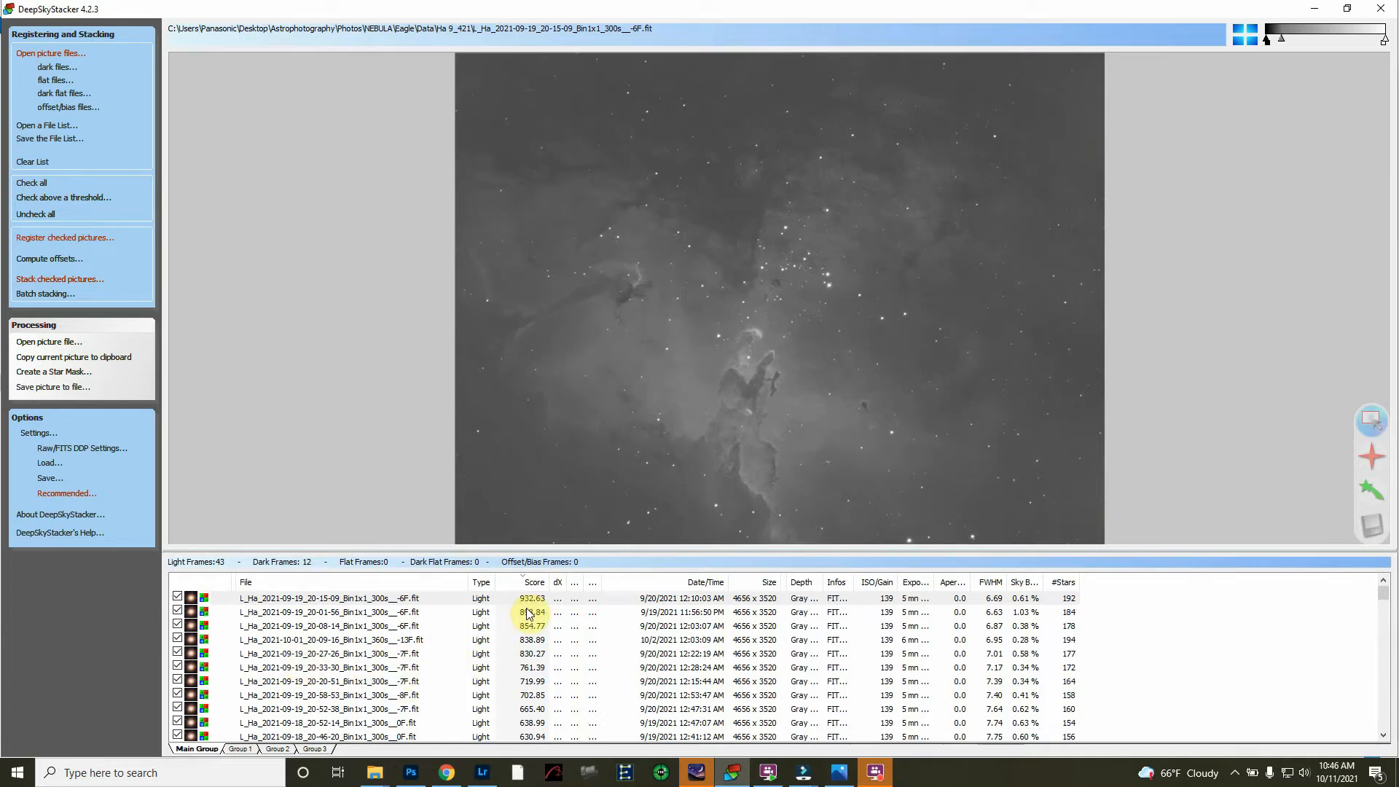
pyautogui.scroll(-7, 529, 641)
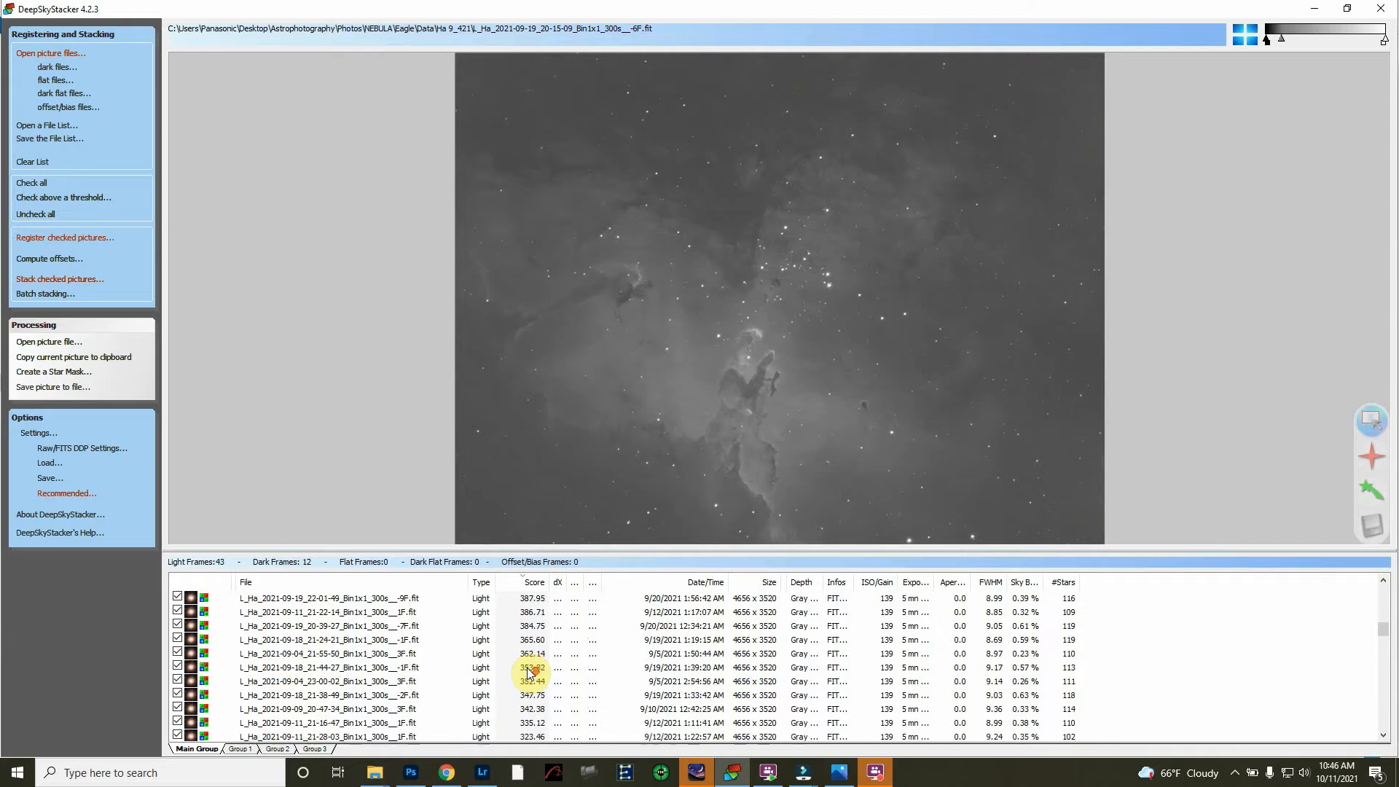
pyautogui.scroll(-6, 530, 672)
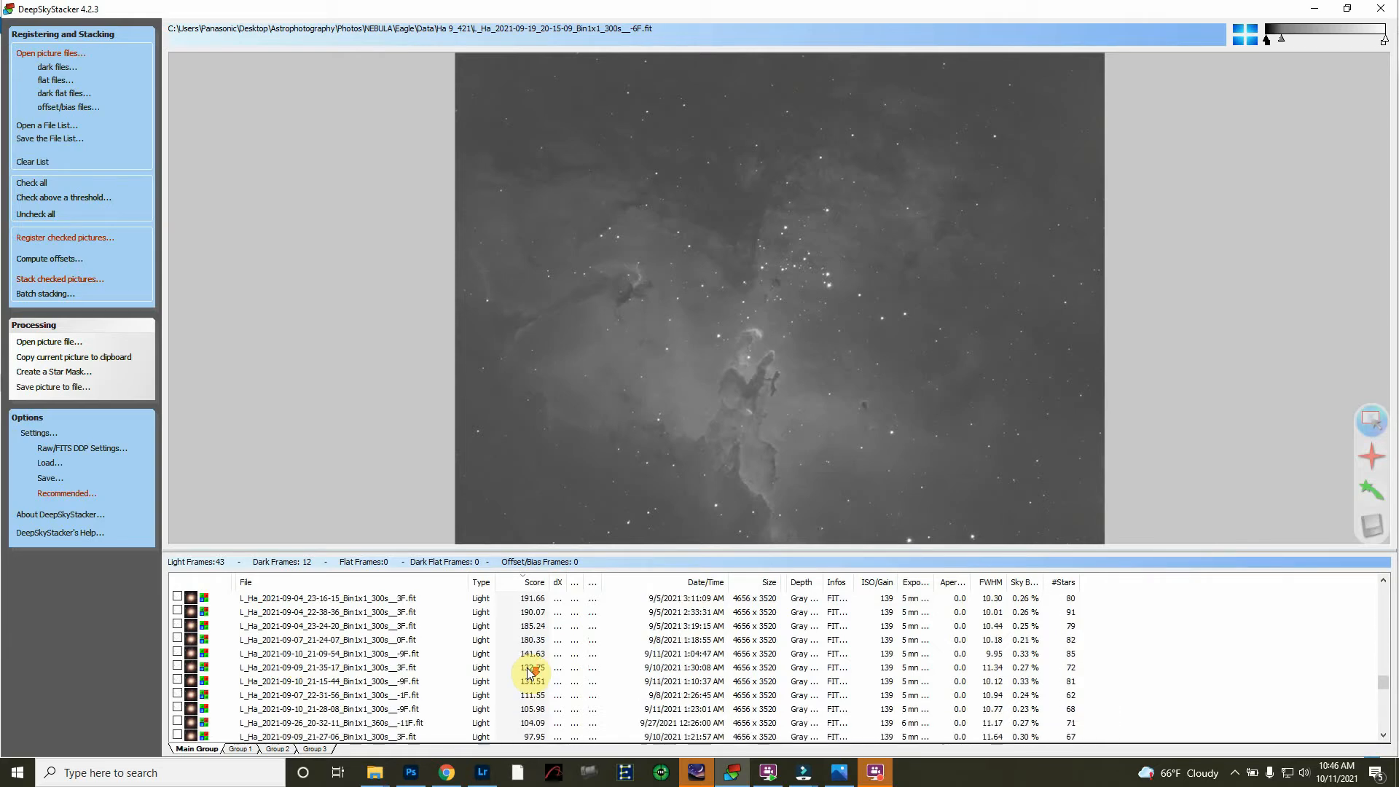
pyautogui.scroll(-5, 528, 685)
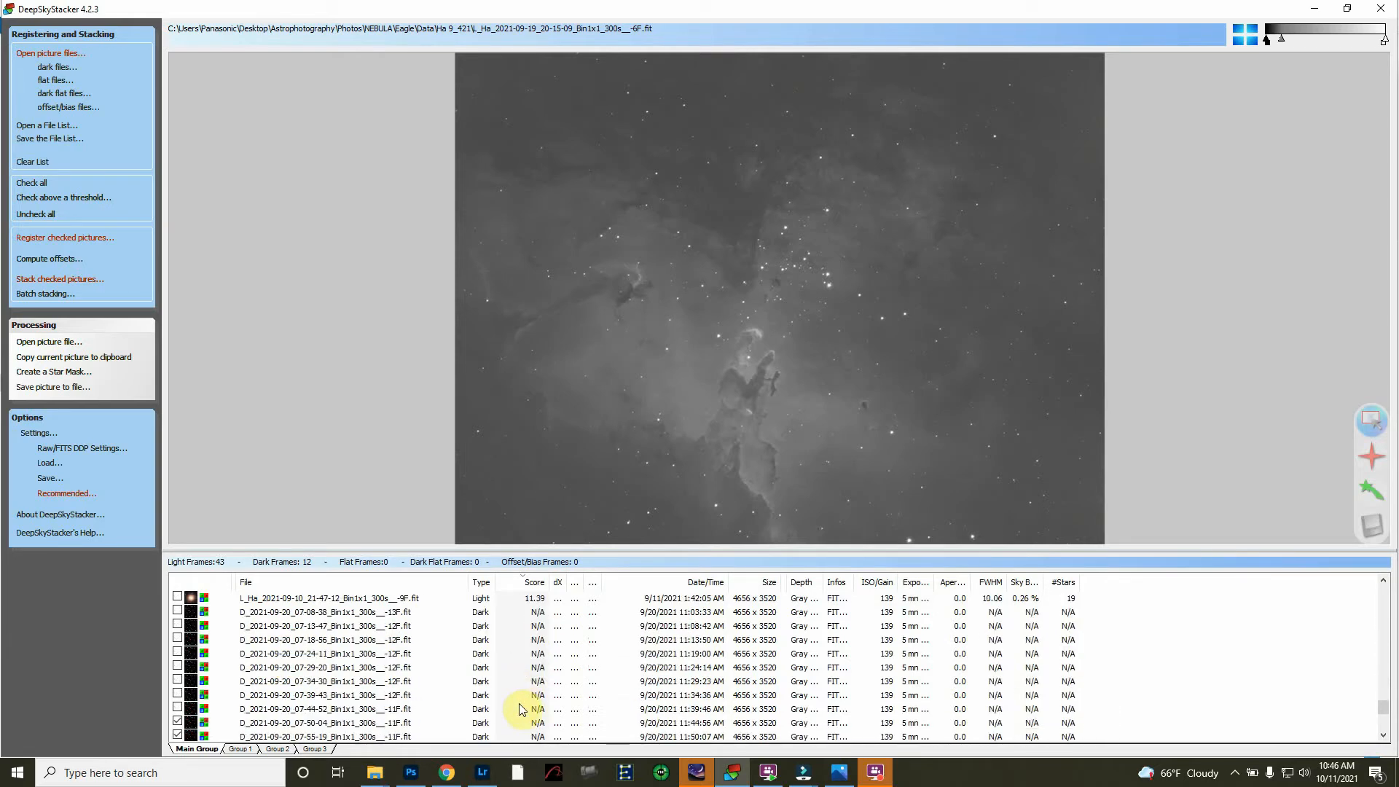
pyautogui.scroll(2, 539, 667)
pyautogui.click(532, 681)
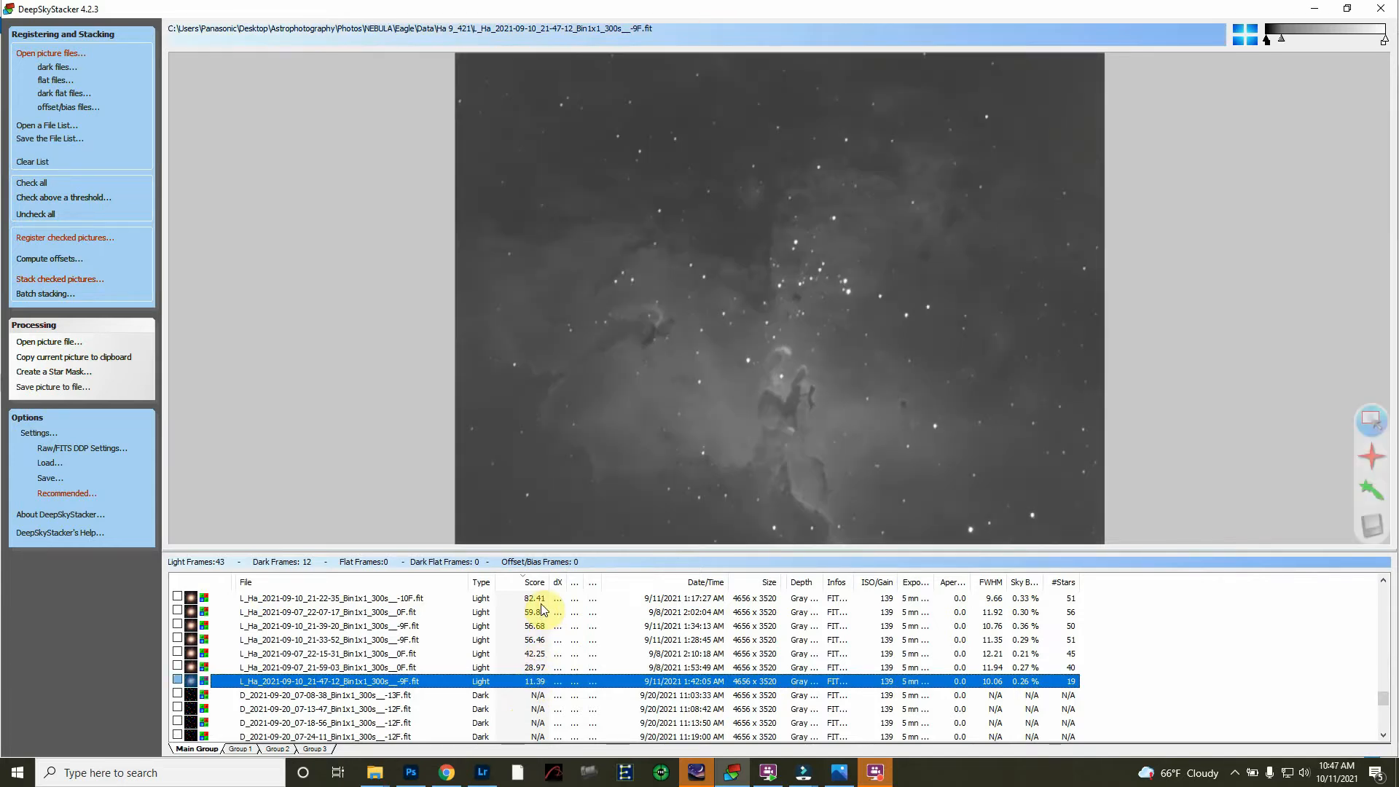
pyautogui.scroll(2, 864, 288)
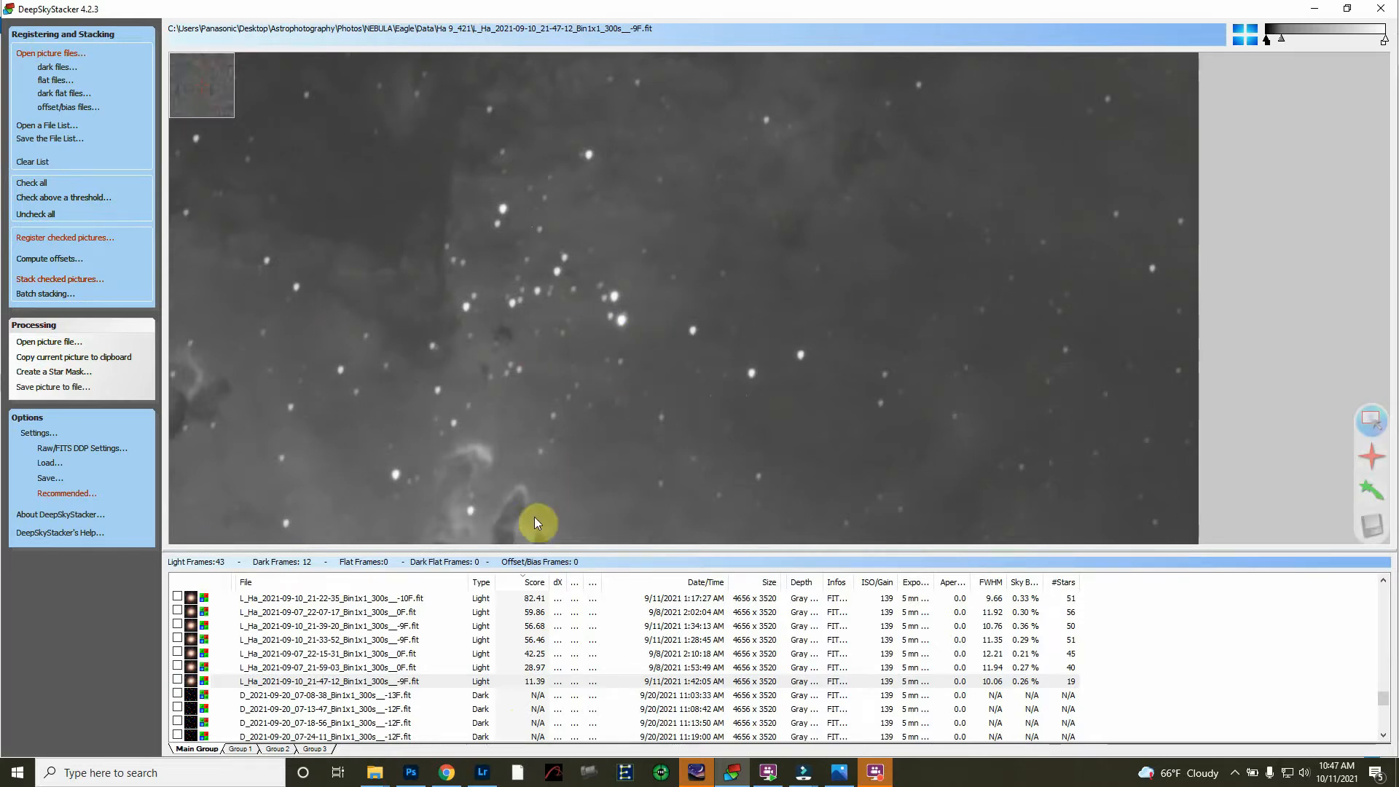
# - Preview the highest-scoring light frame, L_Ha_2021-09-19_20-15-09, and examine its star cluster and nebula pillars up close
pyautogui.click(554, 659)
pyautogui.scroll(20, 553, 662)
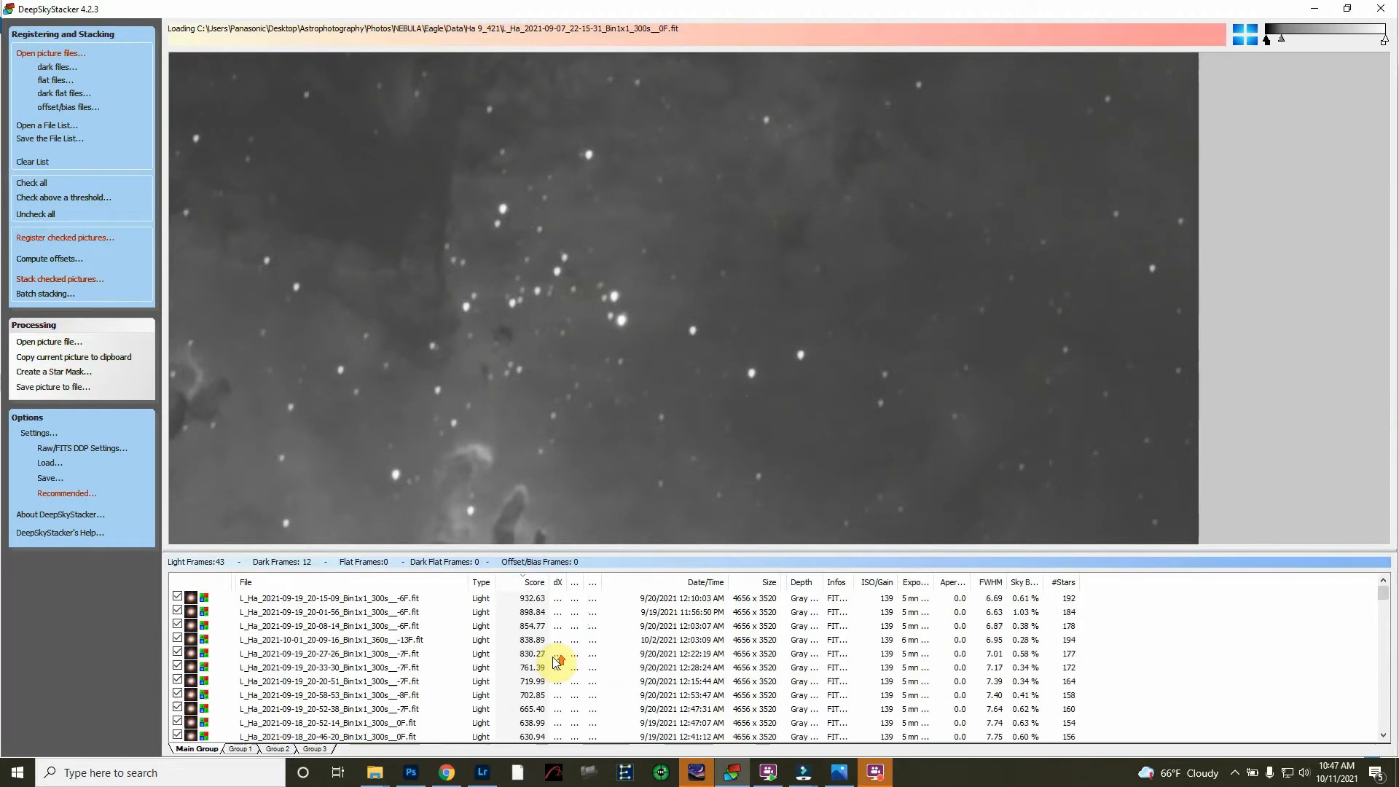
pyautogui.click(545, 598)
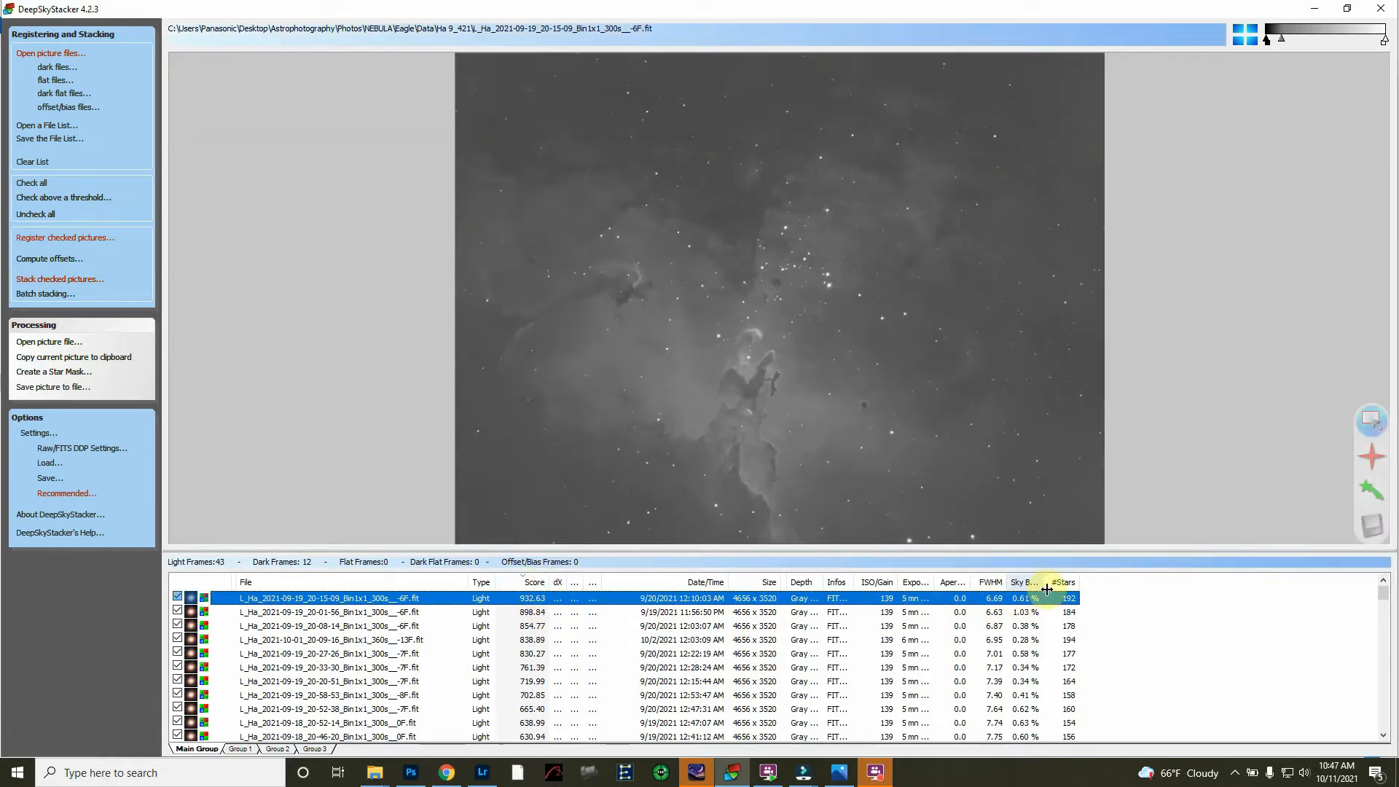
pyautogui.scroll(3, 788, 278)
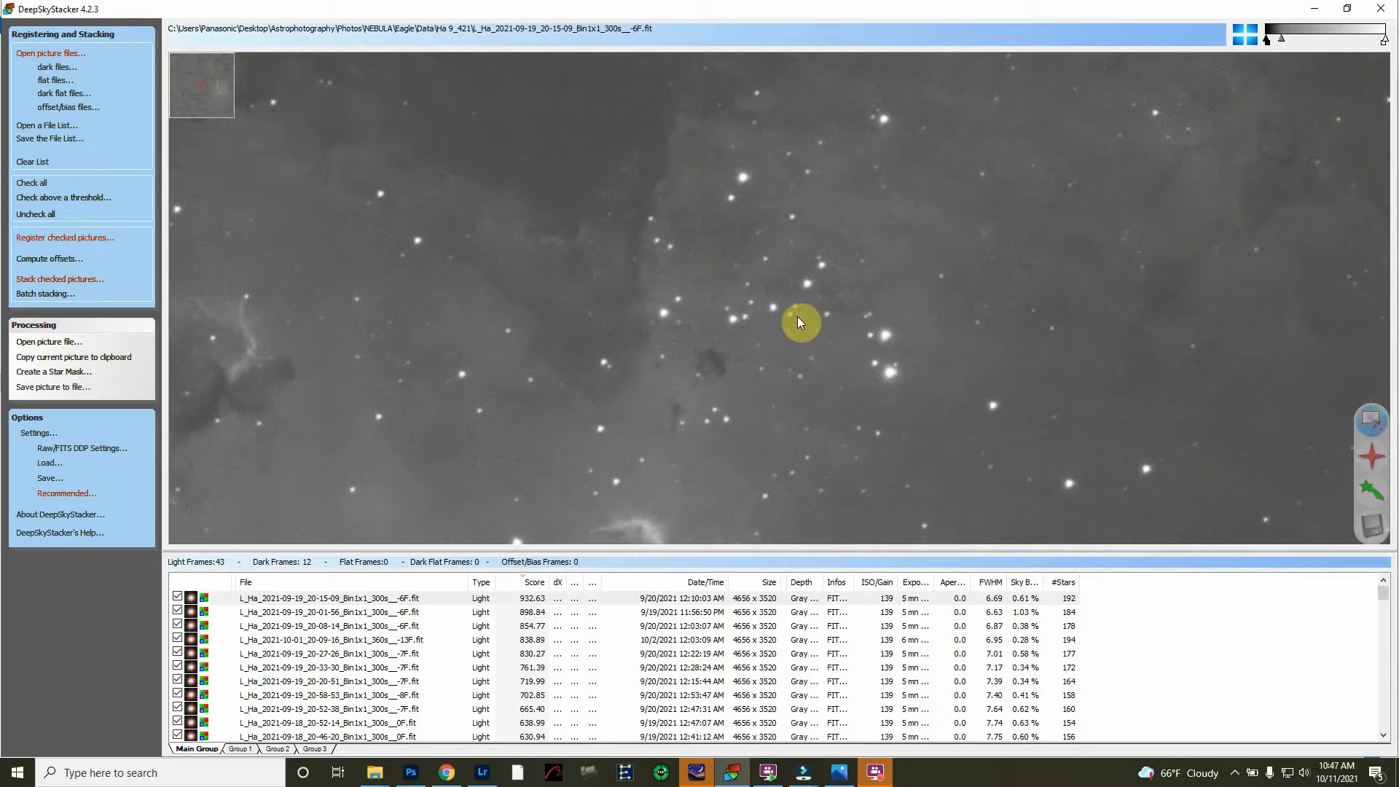
pyautogui.scroll(-3, 692, 421)
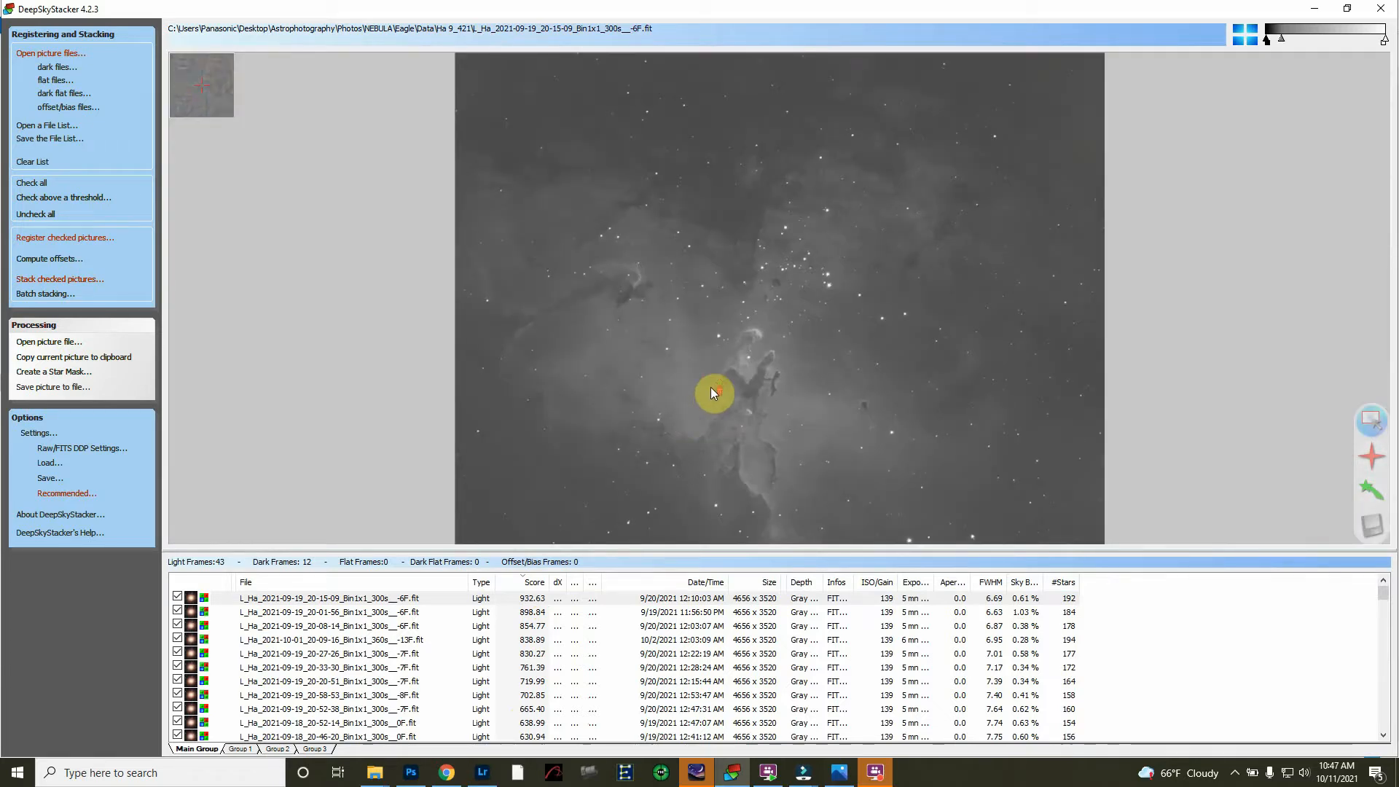
pyautogui.scroll(3, 710, 387)
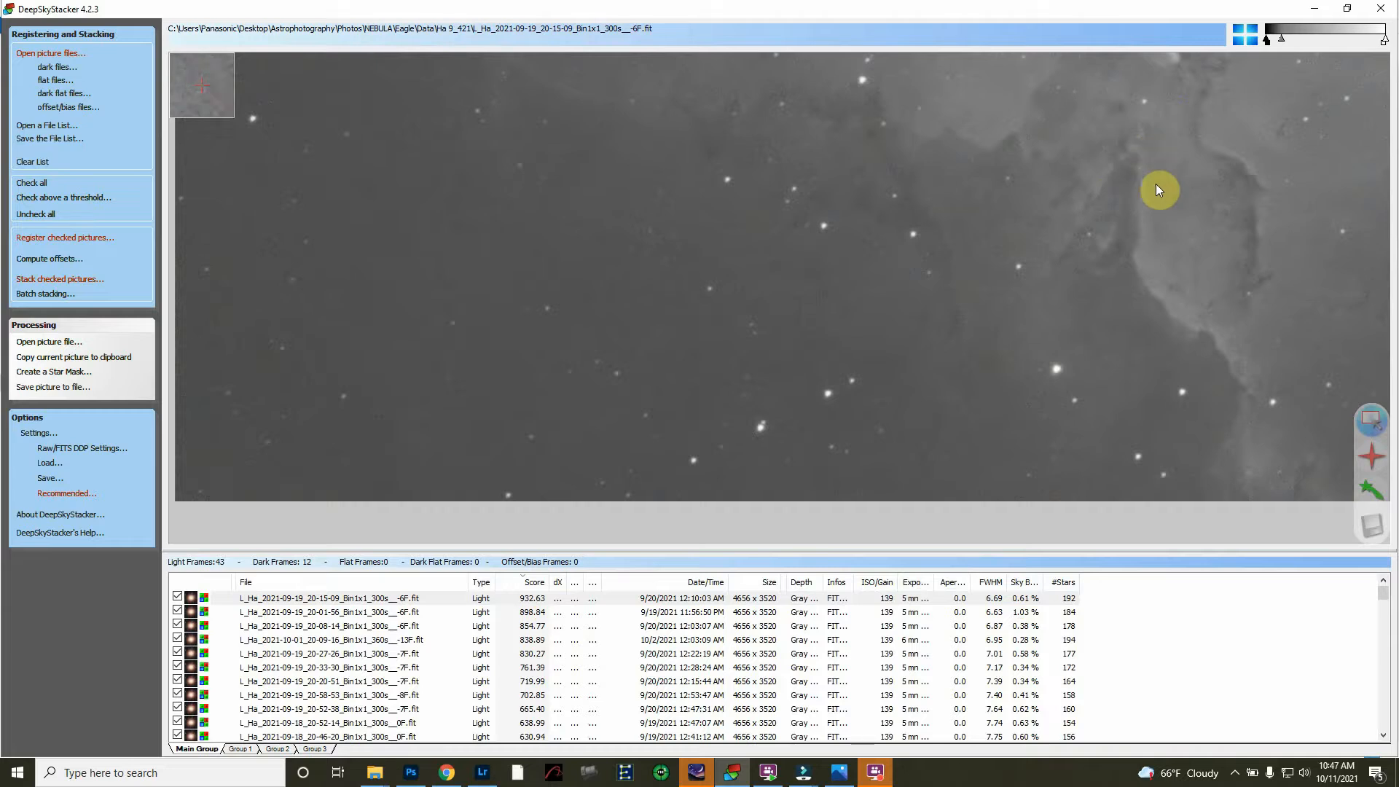
pyautogui.scroll(-3, 1149, 215)
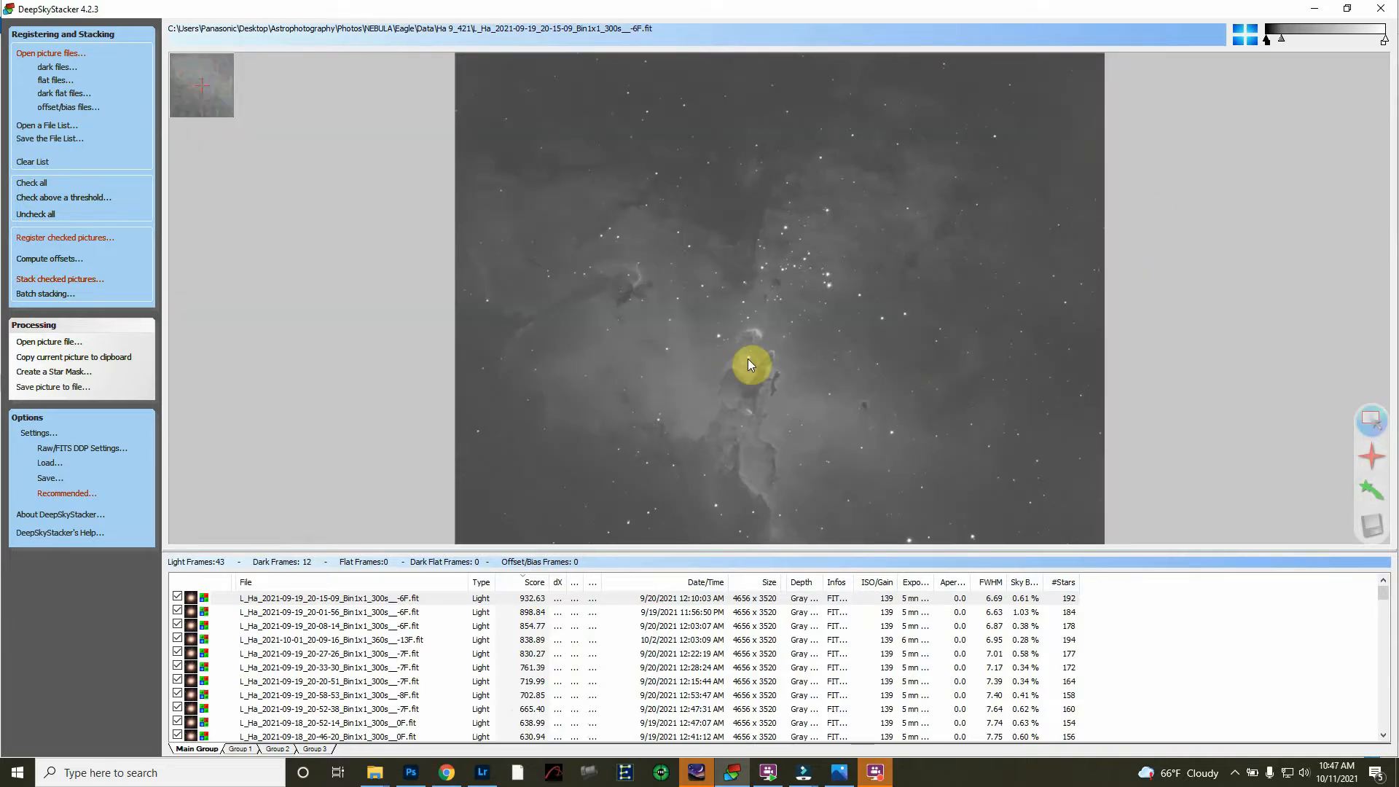
pyautogui.scroll(1, 750, 362)
pyautogui.scroll(1, 747, 359)
pyautogui.moveTo(748, 355); pyautogui.dragTo(868, 171)
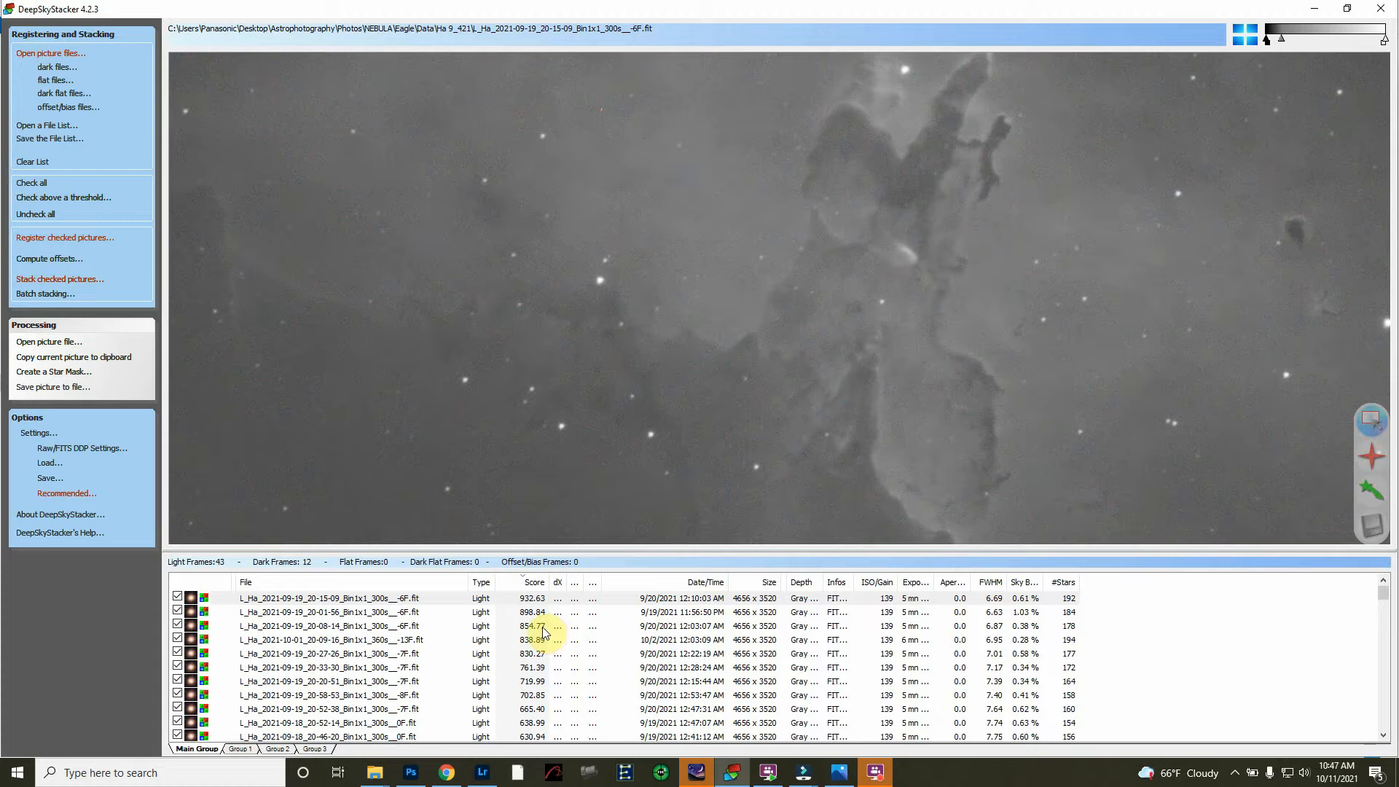
# - Preview the mid-scoring light frame L_Ha_2021-09-18_21-04-54 and examine its framing and nebula detail
pyautogui.scroll(-5, 540, 633)
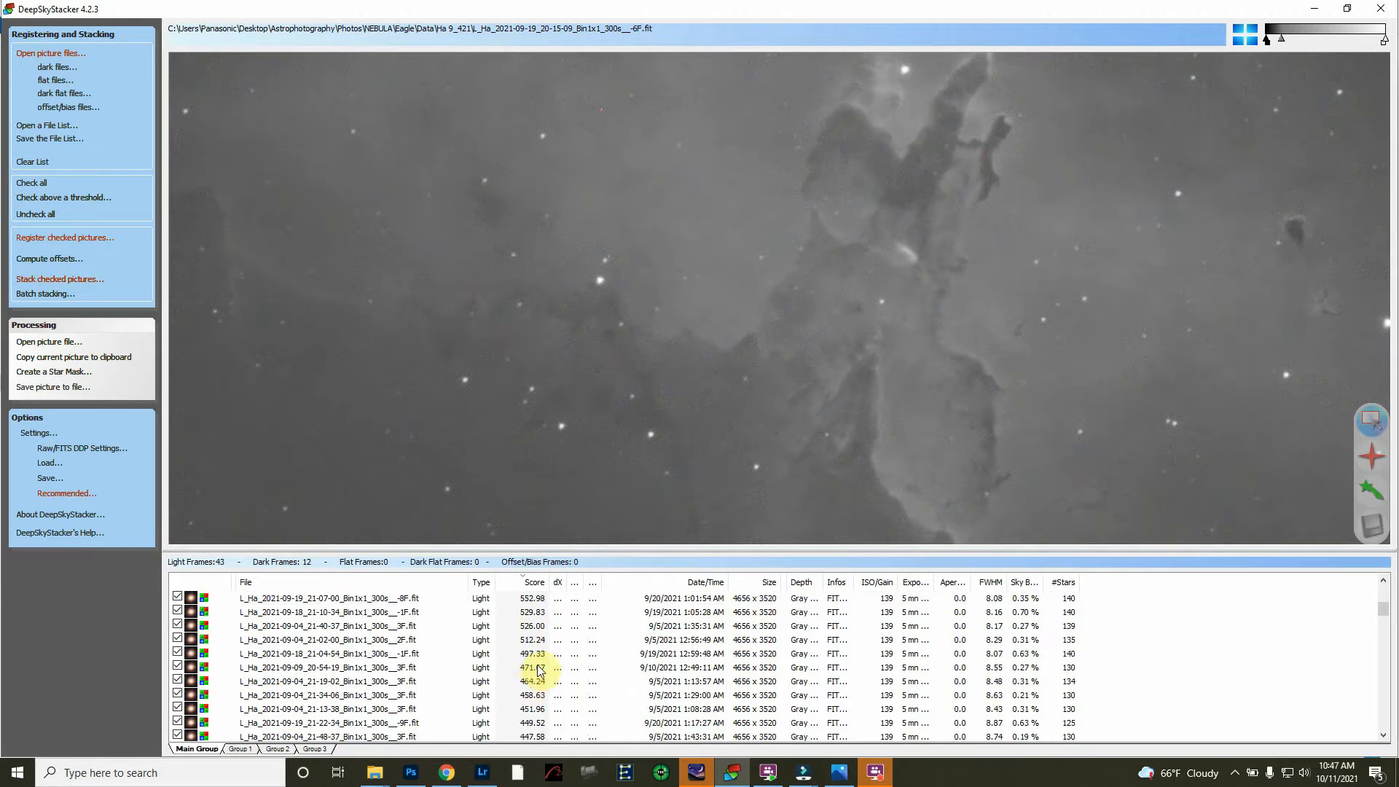
pyautogui.click(540, 655)
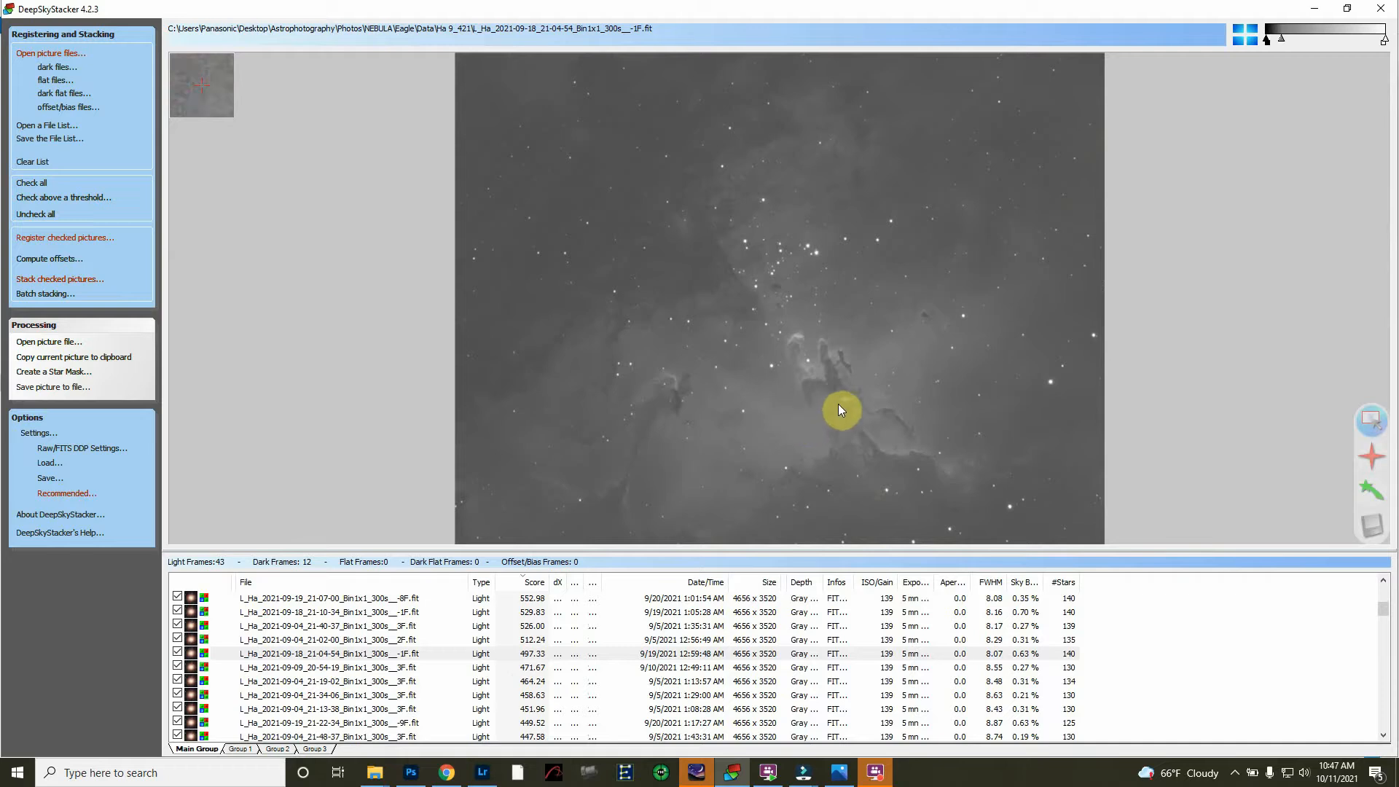
pyautogui.scroll(1, 838, 403)
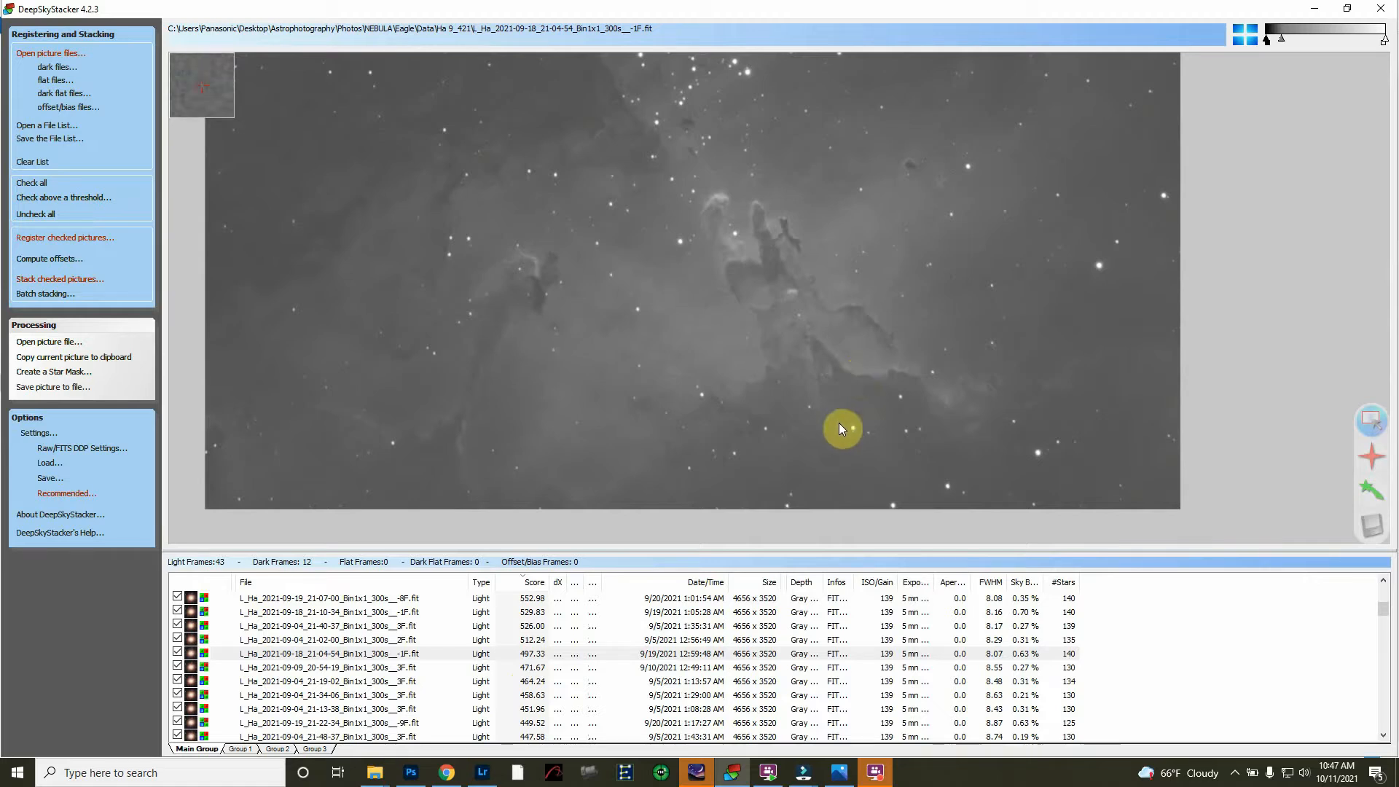
pyautogui.scroll(-2, 842, 427)
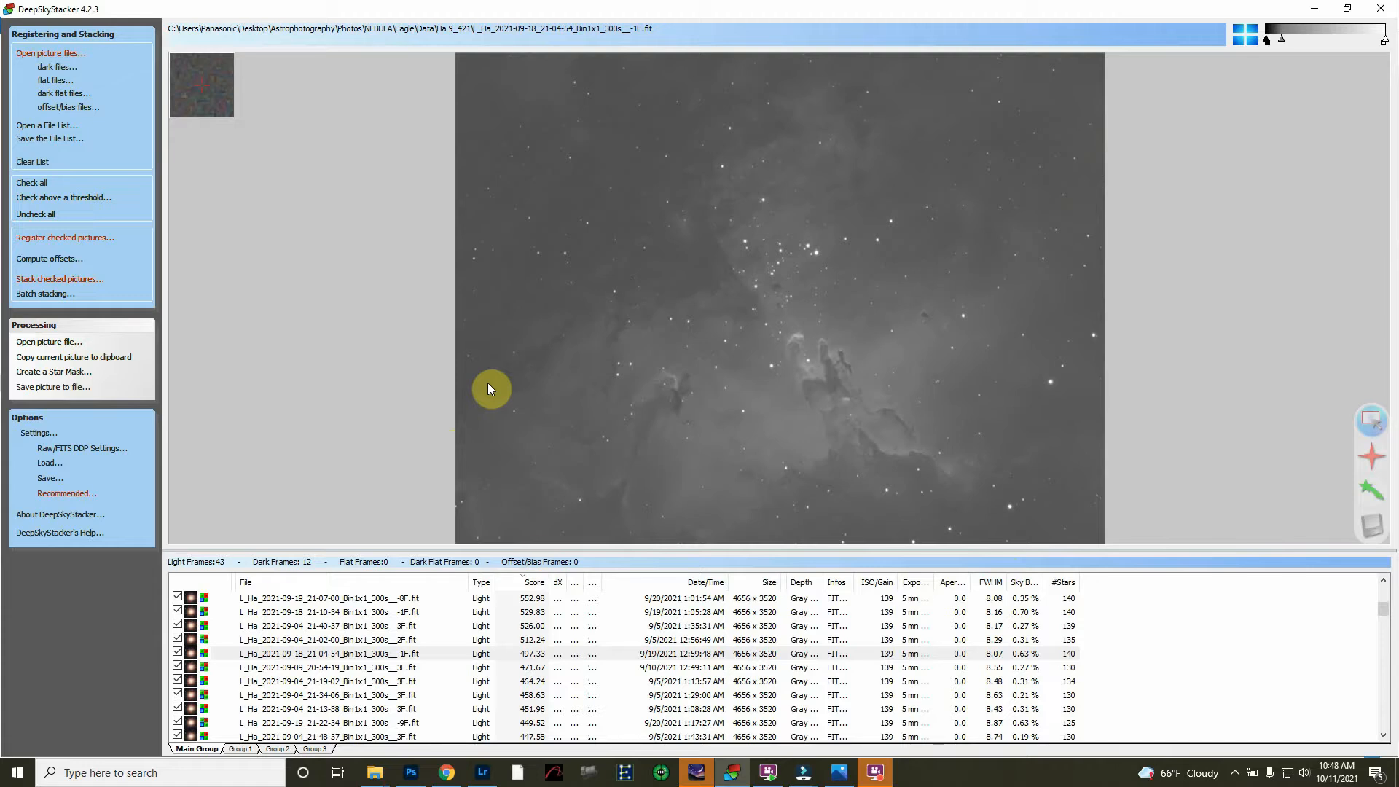
# - Preview light frame L_Ha_2021-09-04_21-13-38 and examine the stars around the pillars up close
pyautogui.click(529, 708)
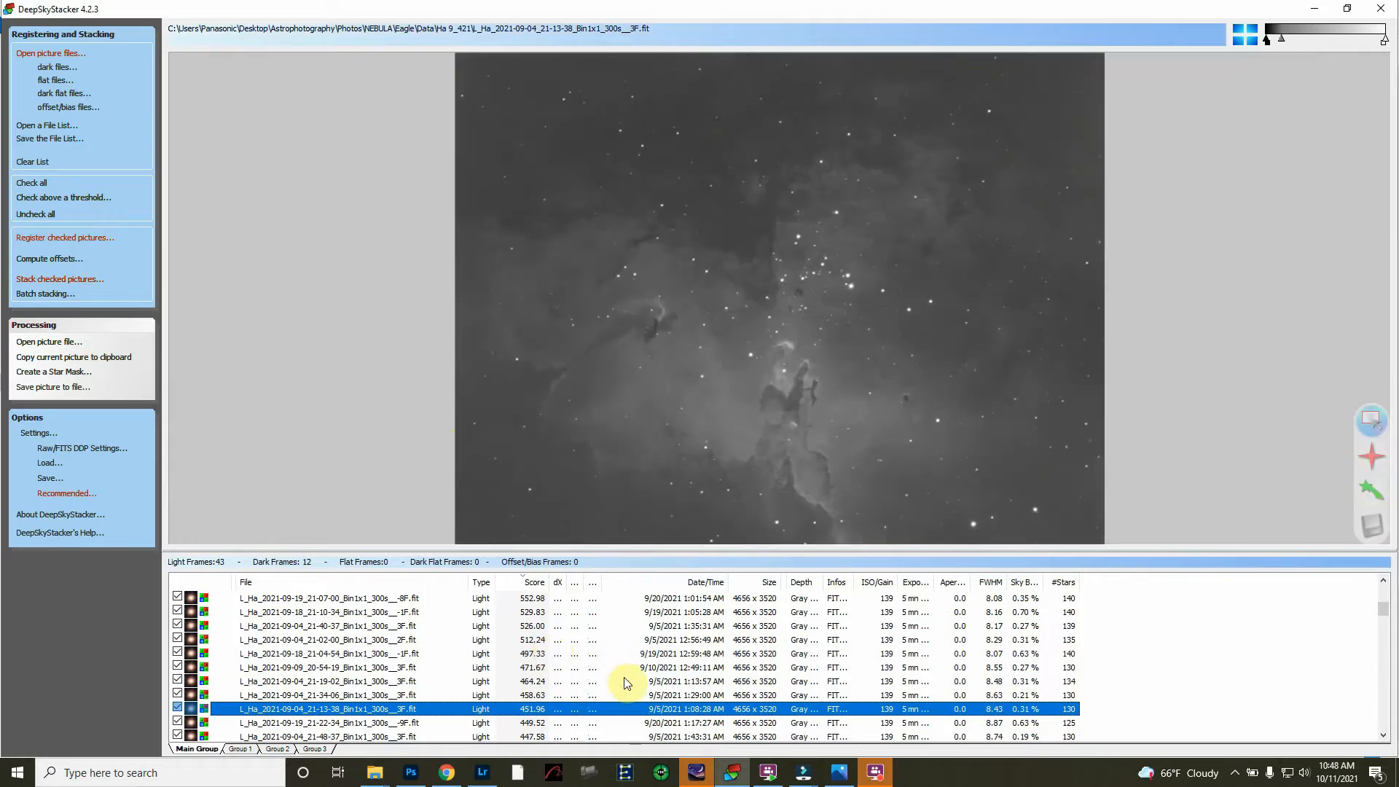
pyautogui.scroll(2, 814, 330)
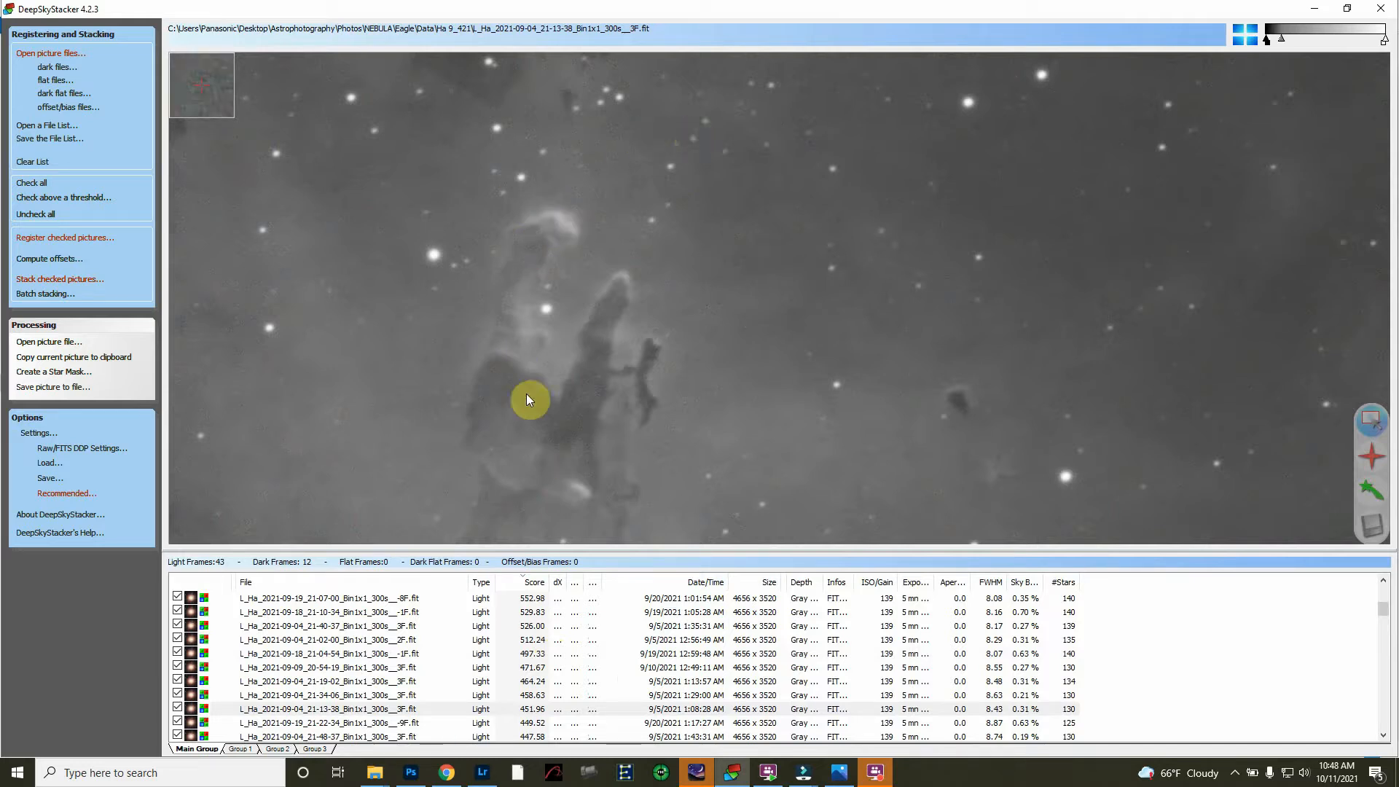
pyautogui.scroll(-3, 527, 394)
# - Preview the lower-scoring light frame L_Ha_2021-09-11_21-22-14 and examine its star cluster up close
pyautogui.scroll(-1, 537, 687)
pyautogui.scroll(-2, 537, 687)
pyautogui.click(537, 694)
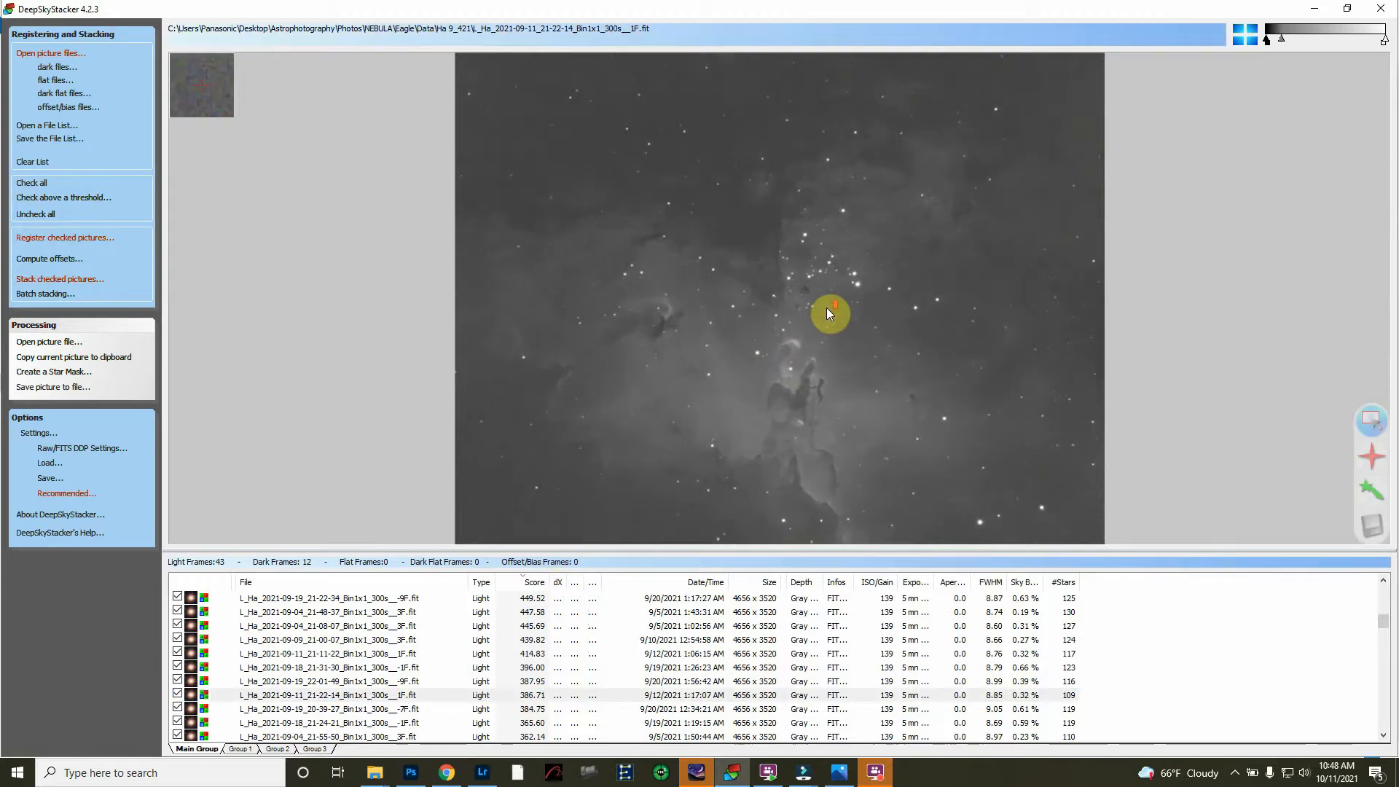
pyautogui.scroll(2, 827, 313)
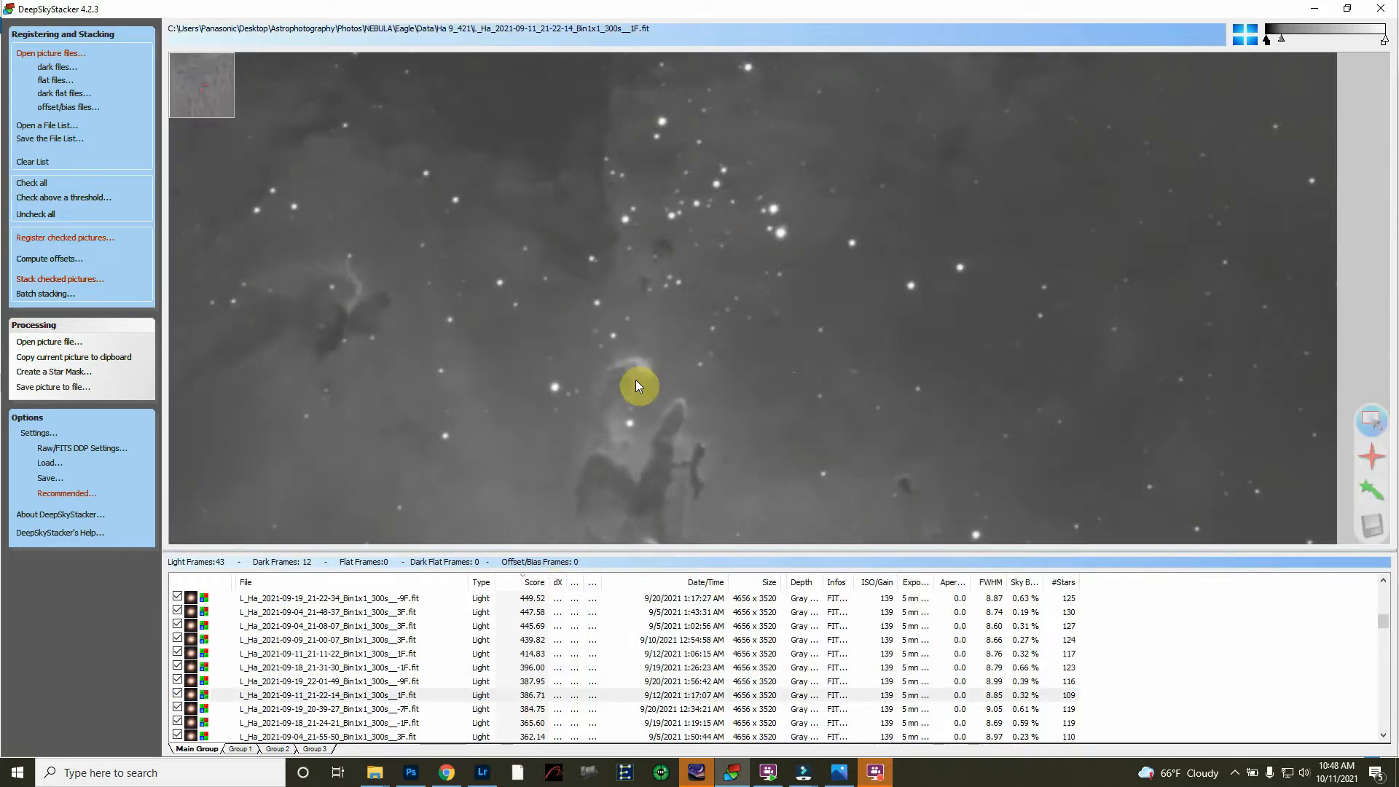
pyautogui.scroll(-2, 657, 378)
# - Preview the unchecked light frames L_Ha_2021-09-09_20-39-23 and L_Ha_2021-09-11_21-33-30 to compare their quality
pyautogui.scroll(-4, 484, 687)
pyautogui.click(526, 683)
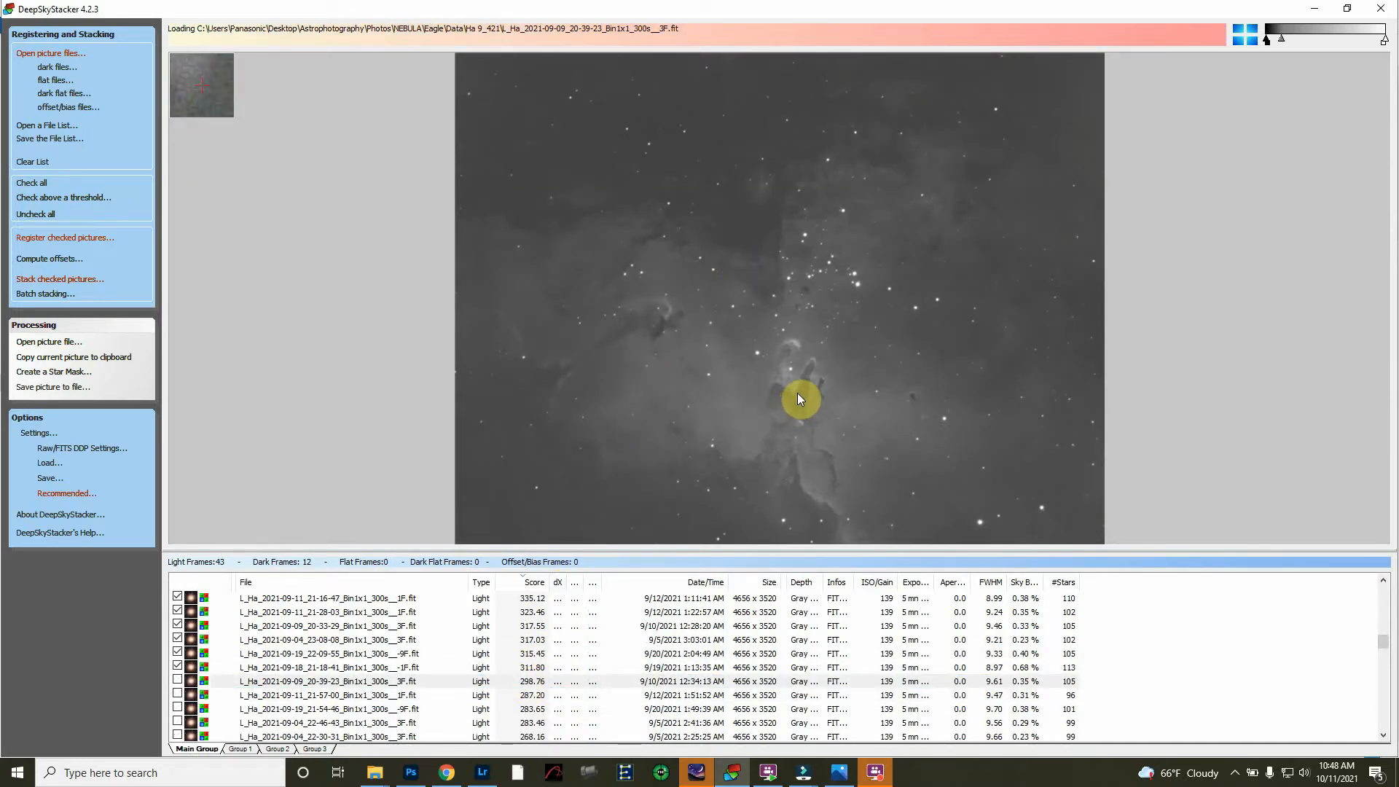
pyautogui.scroll(-3, 547, 641)
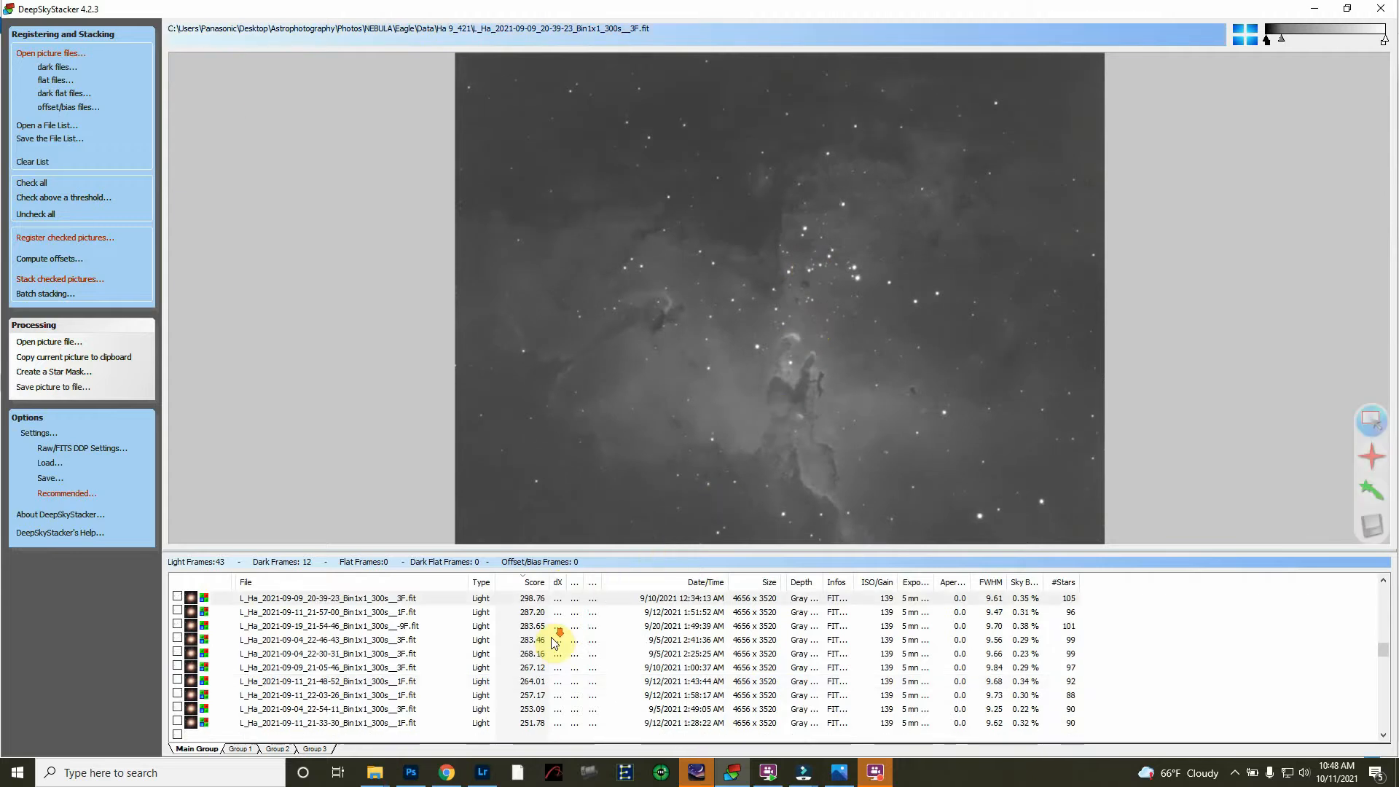
pyautogui.click(561, 681)
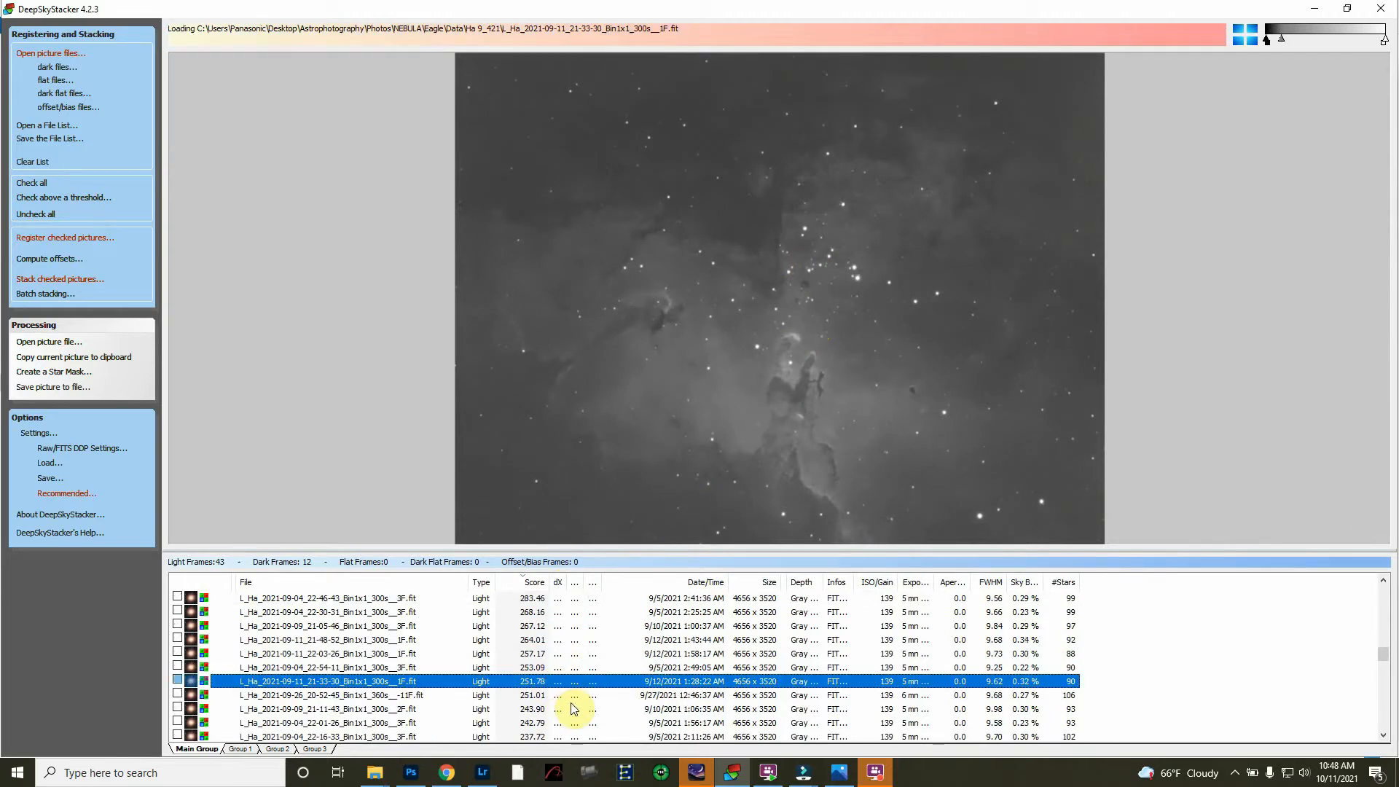
# - Preview the unchecked light frame L_Ha_2021-09-10_21-28-08 and examine its star shapes and pillar detail up close
pyautogui.scroll(-3, 574, 708)
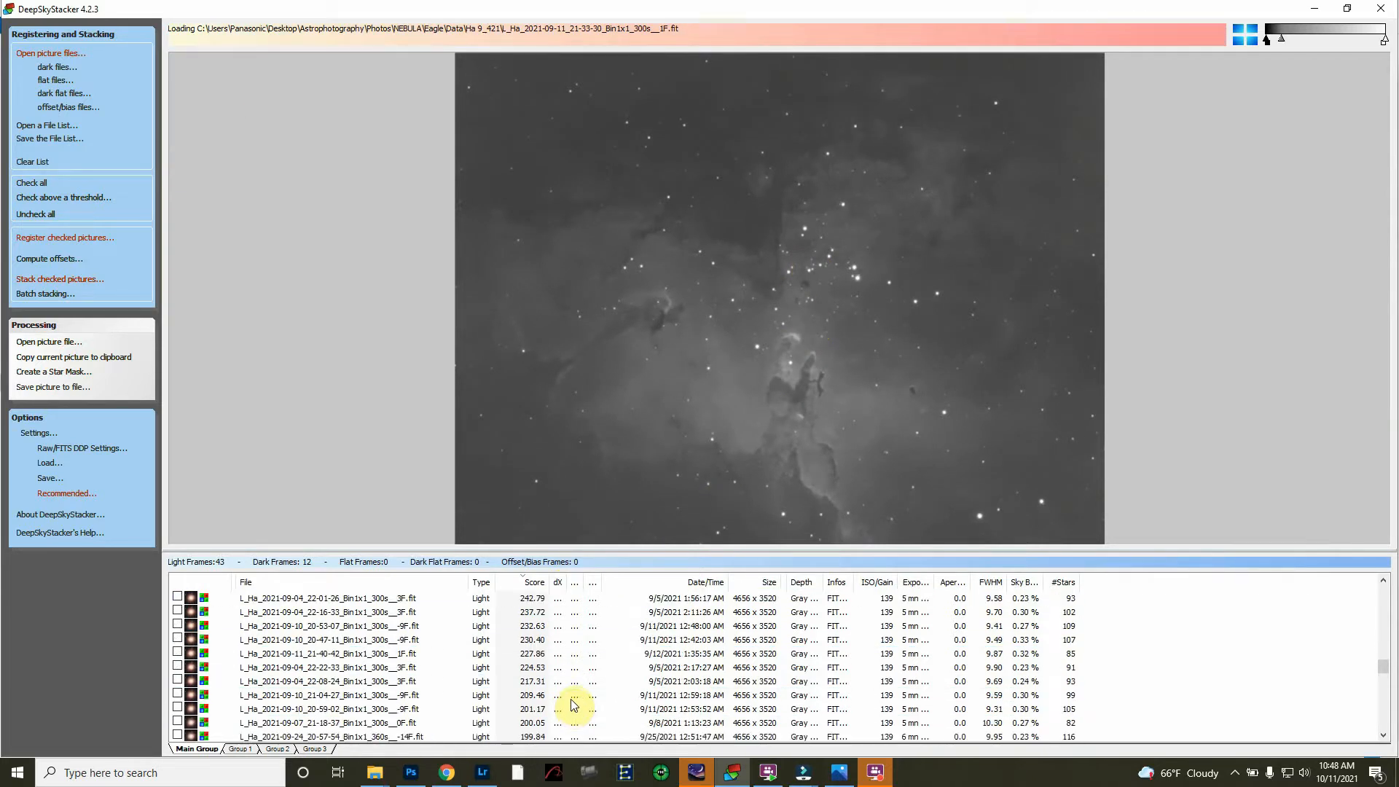
pyautogui.scroll(-4, 573, 703)
pyautogui.click(573, 709)
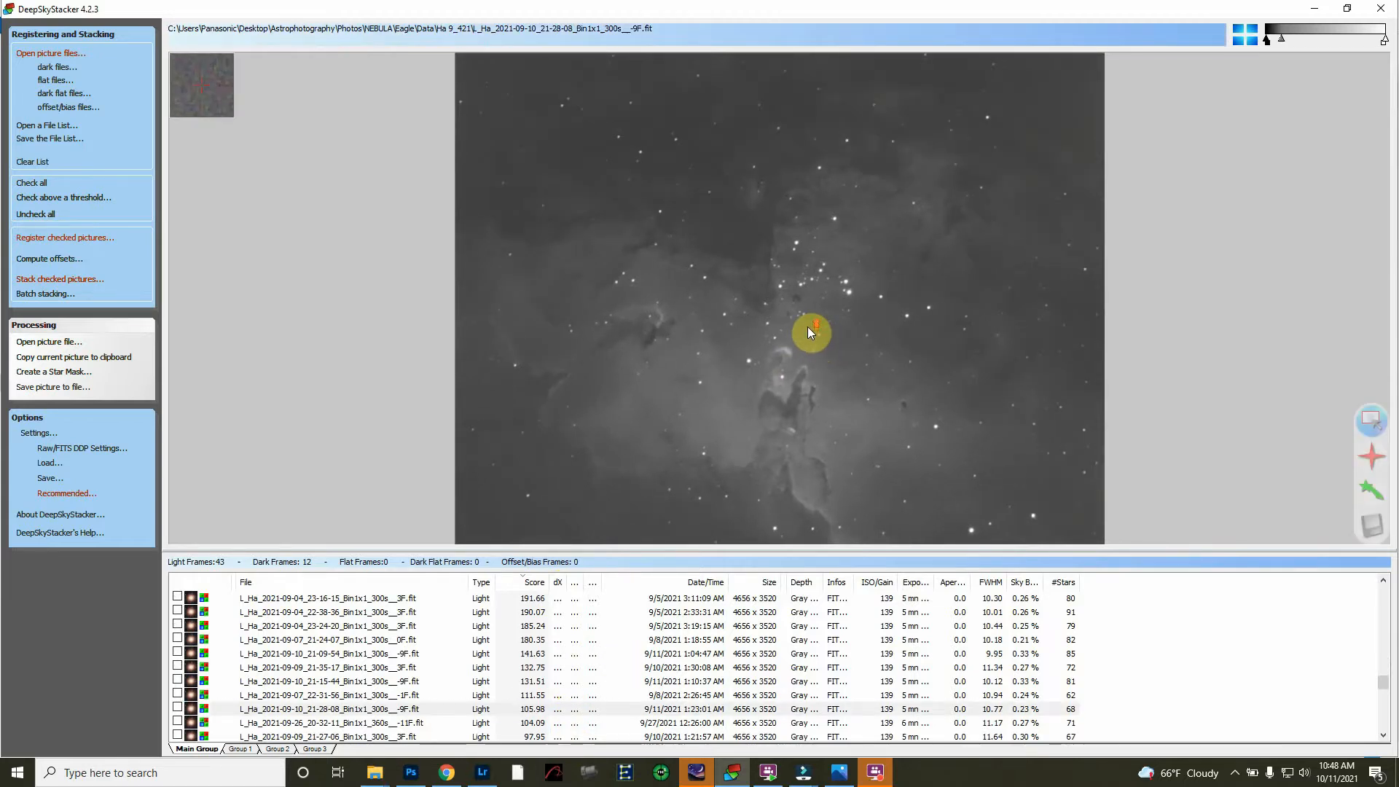
pyautogui.scroll(2, 809, 332)
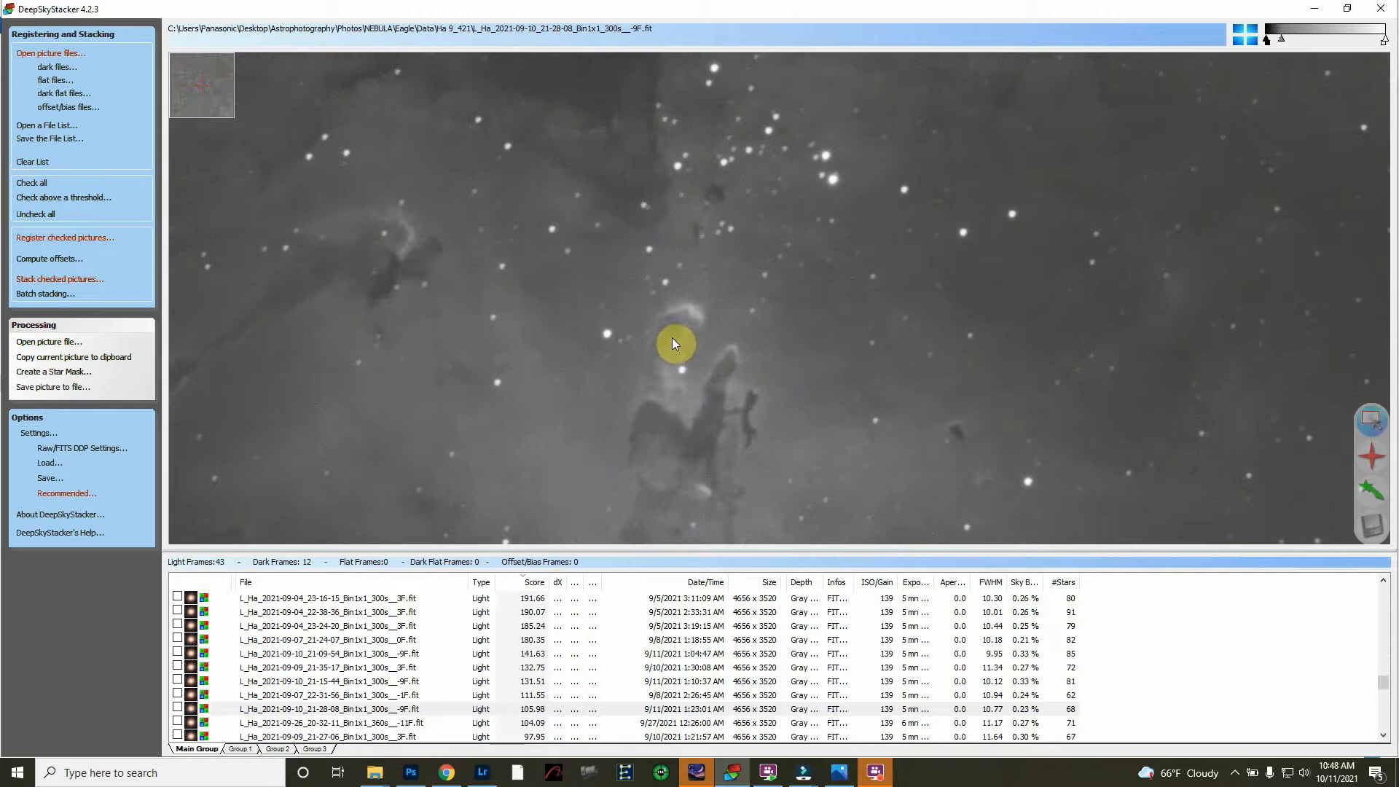
pyautogui.scroll(-2, 673, 331)
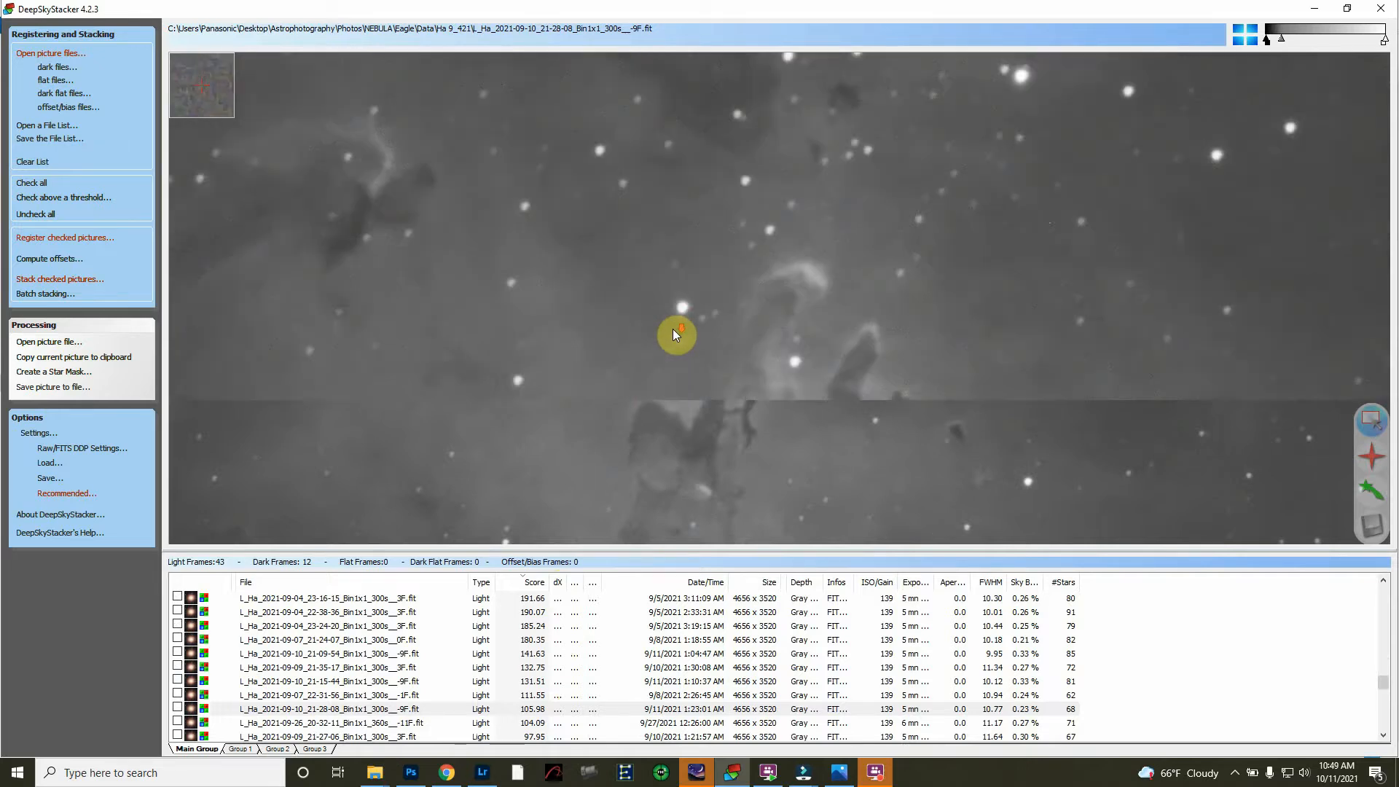
pyautogui.scroll(3, 828, 329)
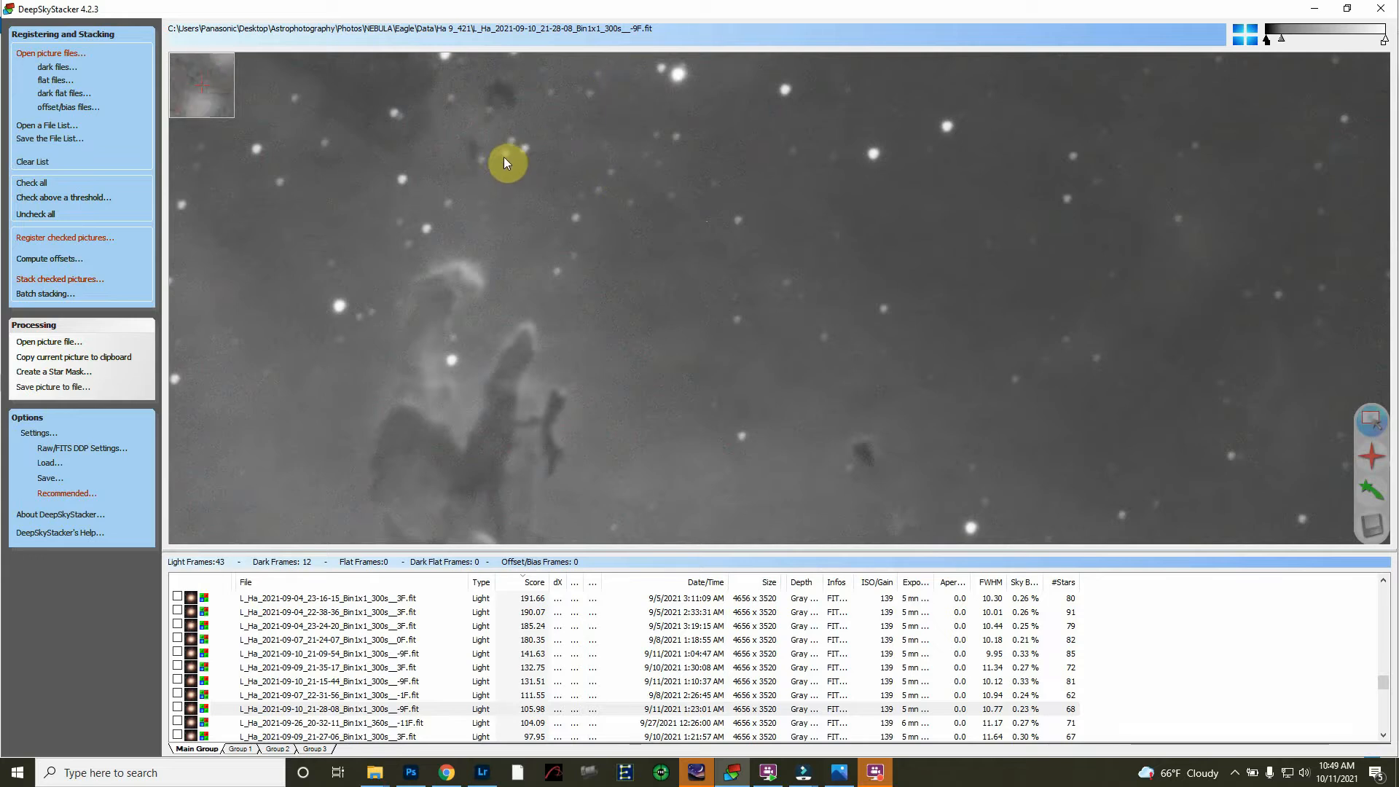
pyautogui.scroll(3, 556, 646)
pyautogui.scroll(1, 557, 646)
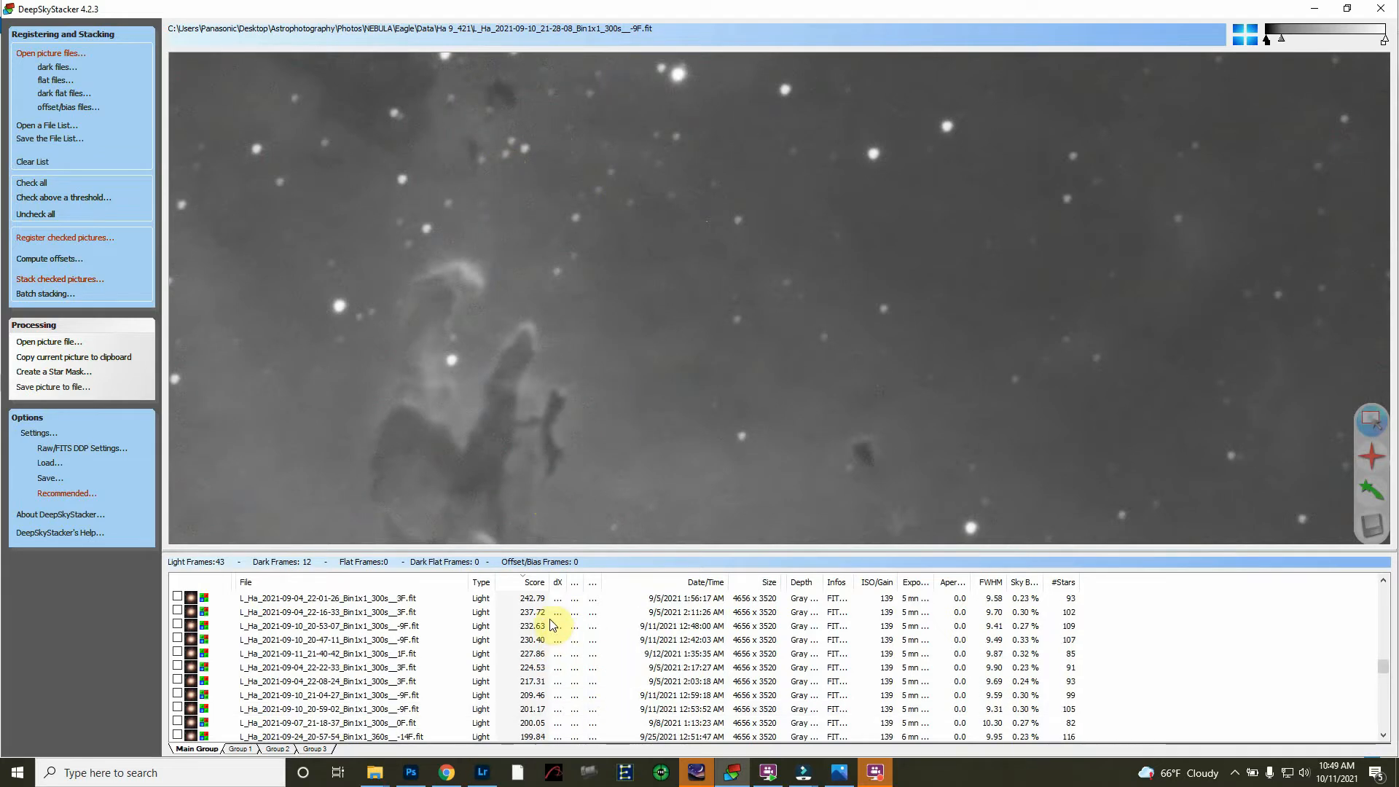
# - Preview the unchecked light frame L_Ha_2021-09-04_22-16-33 and look over the highest-scoring Ha frames
pyautogui.click(554, 613)
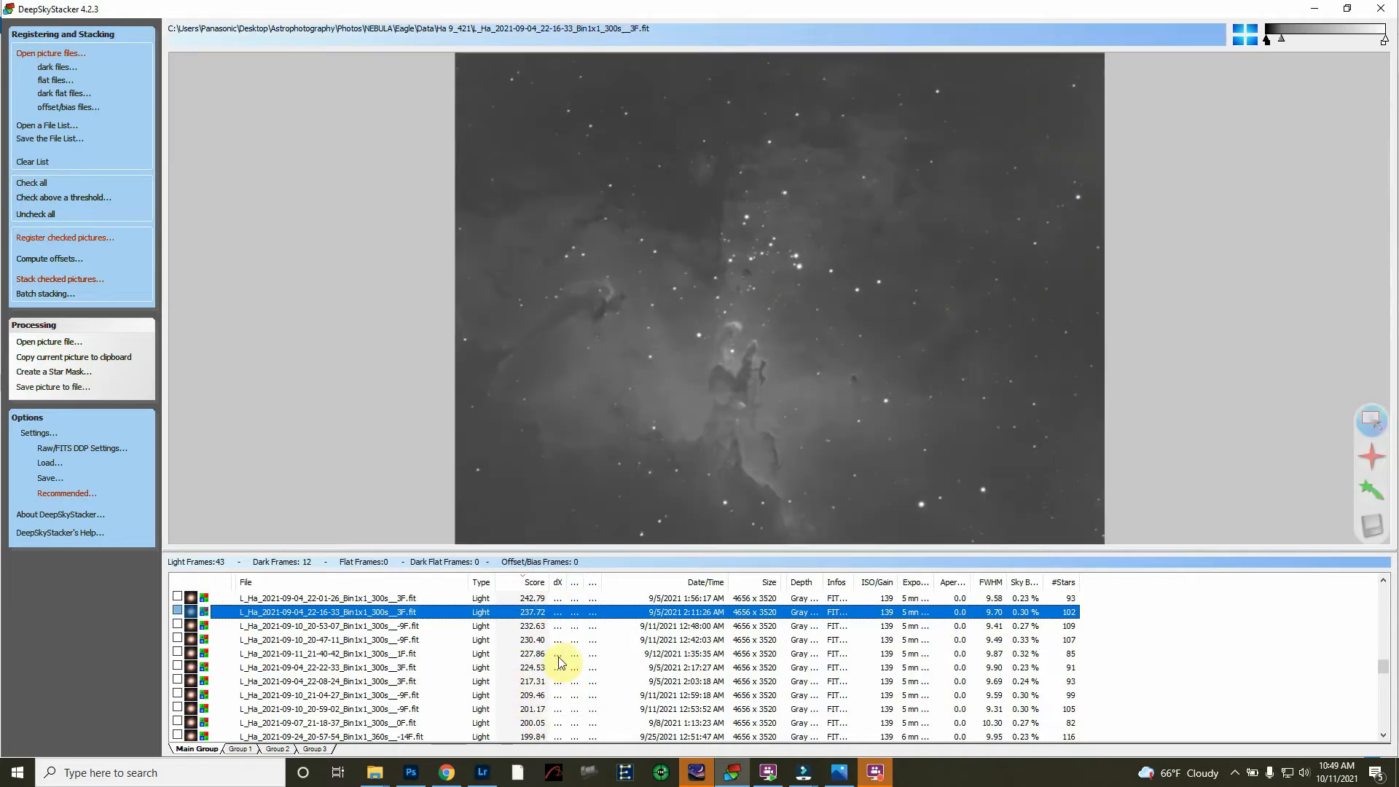
pyautogui.scroll(6, 577, 698)
pyautogui.scroll(3, 583, 702)
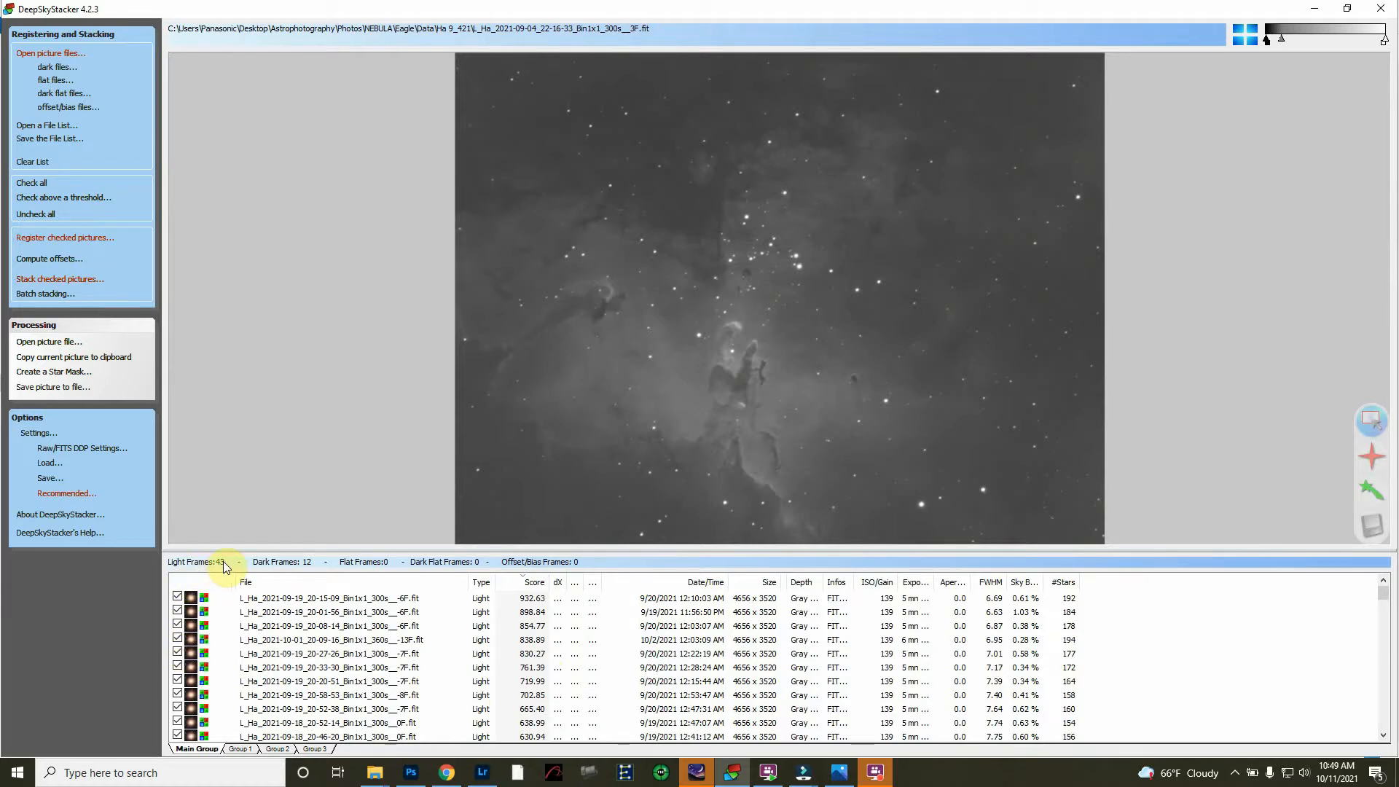
# - In Group 2, check the SII light frames from L_SII_2021-10-01_21-46-38 through L_SII_2021-09-27_20-24-02 for stacking
pyautogui.click(243, 748)
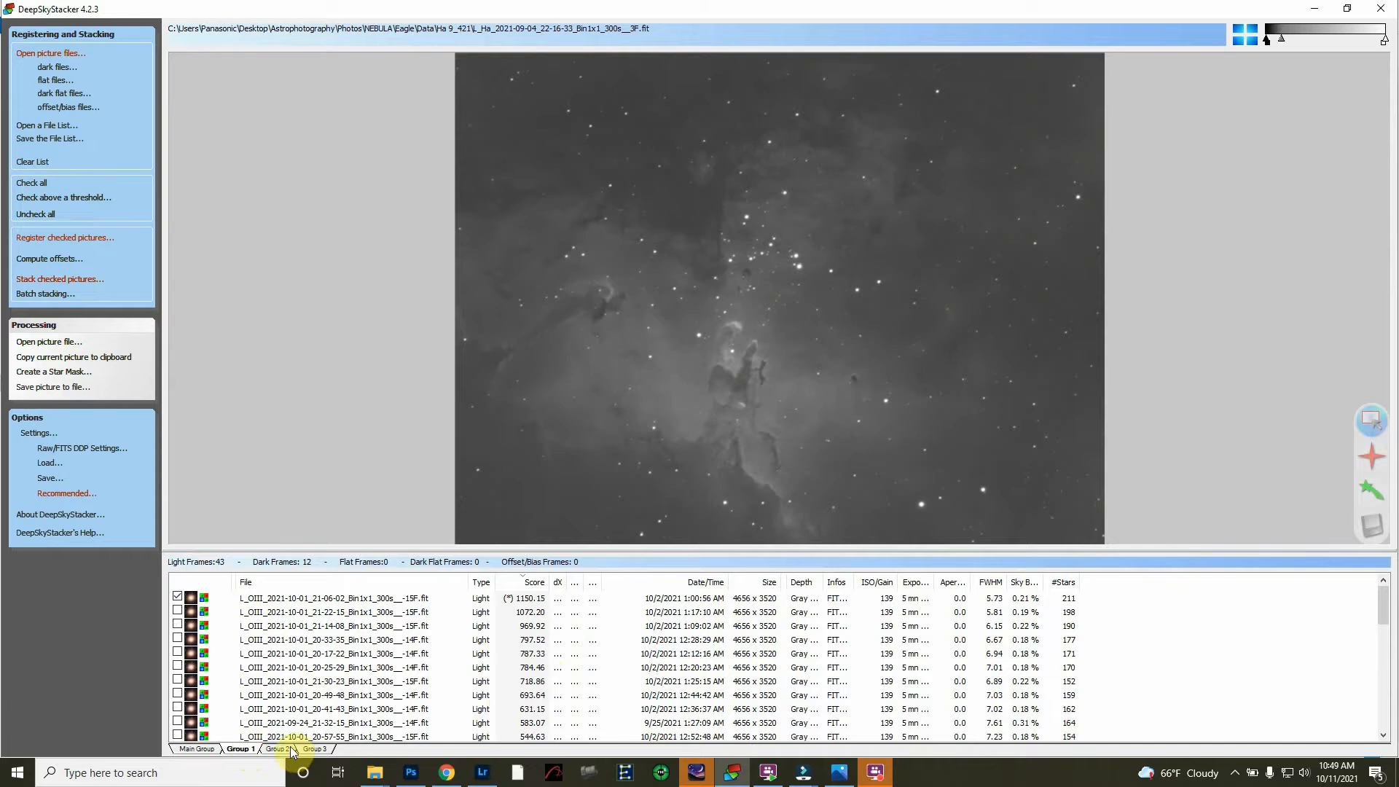
pyautogui.click(278, 748)
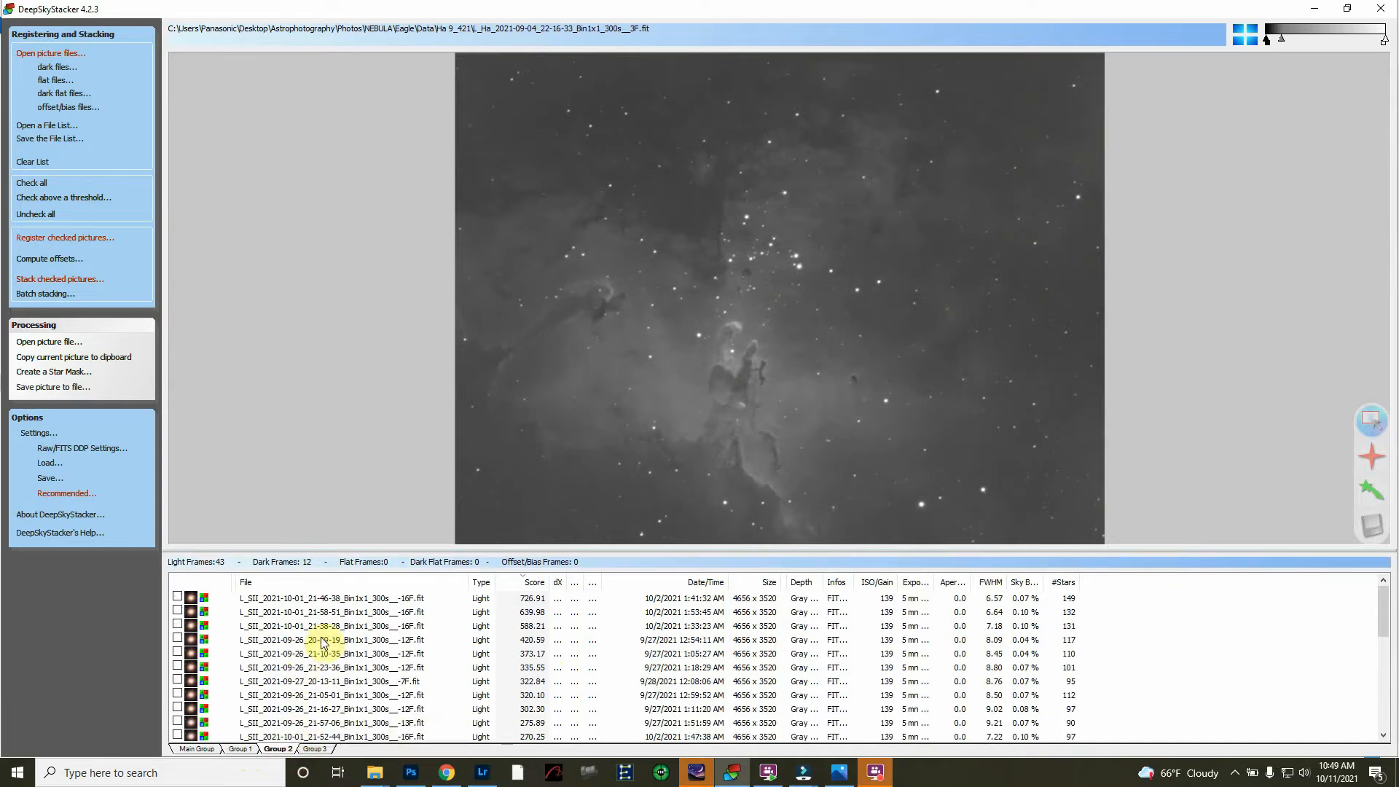
pyautogui.click(408, 600)
pyautogui.scroll(-5, 438, 649)
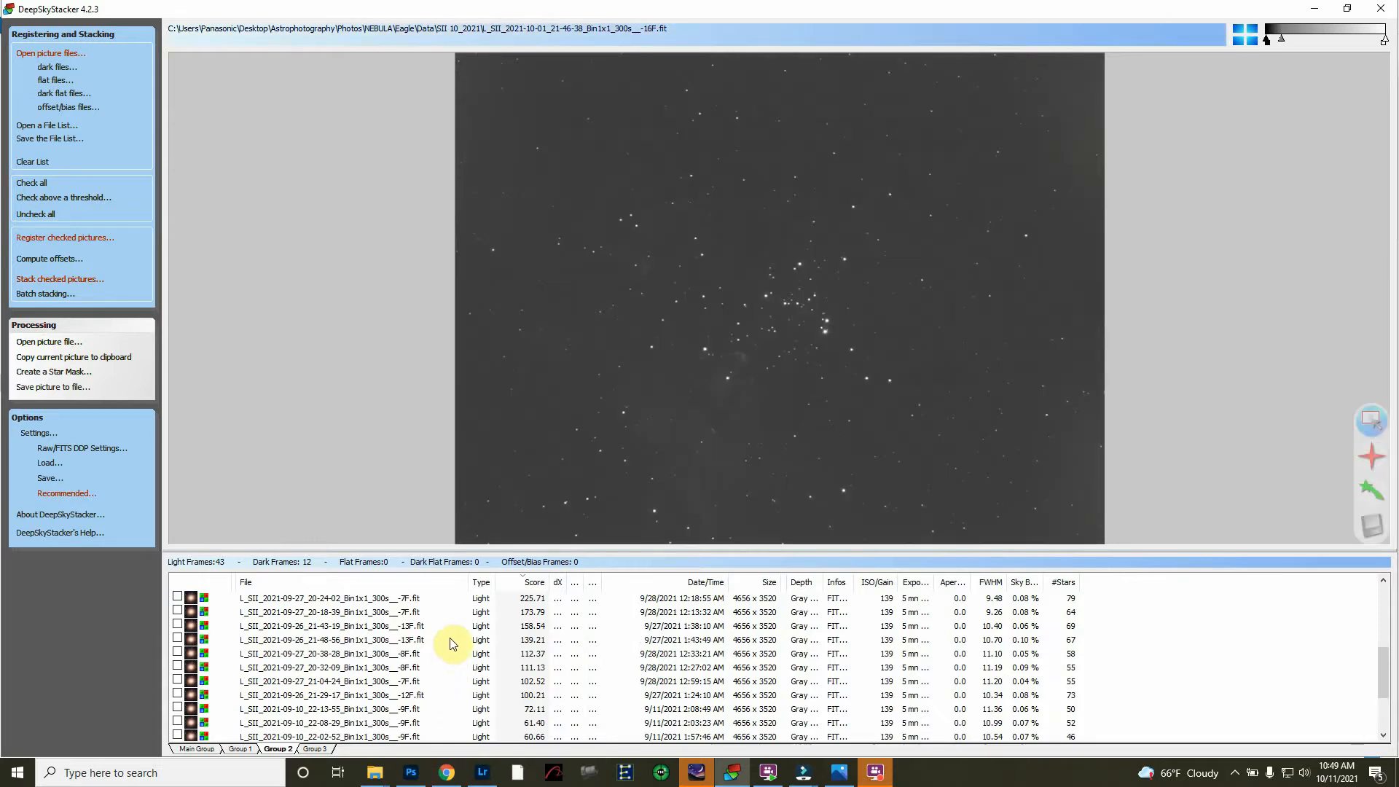
pyautogui.click(423, 602)
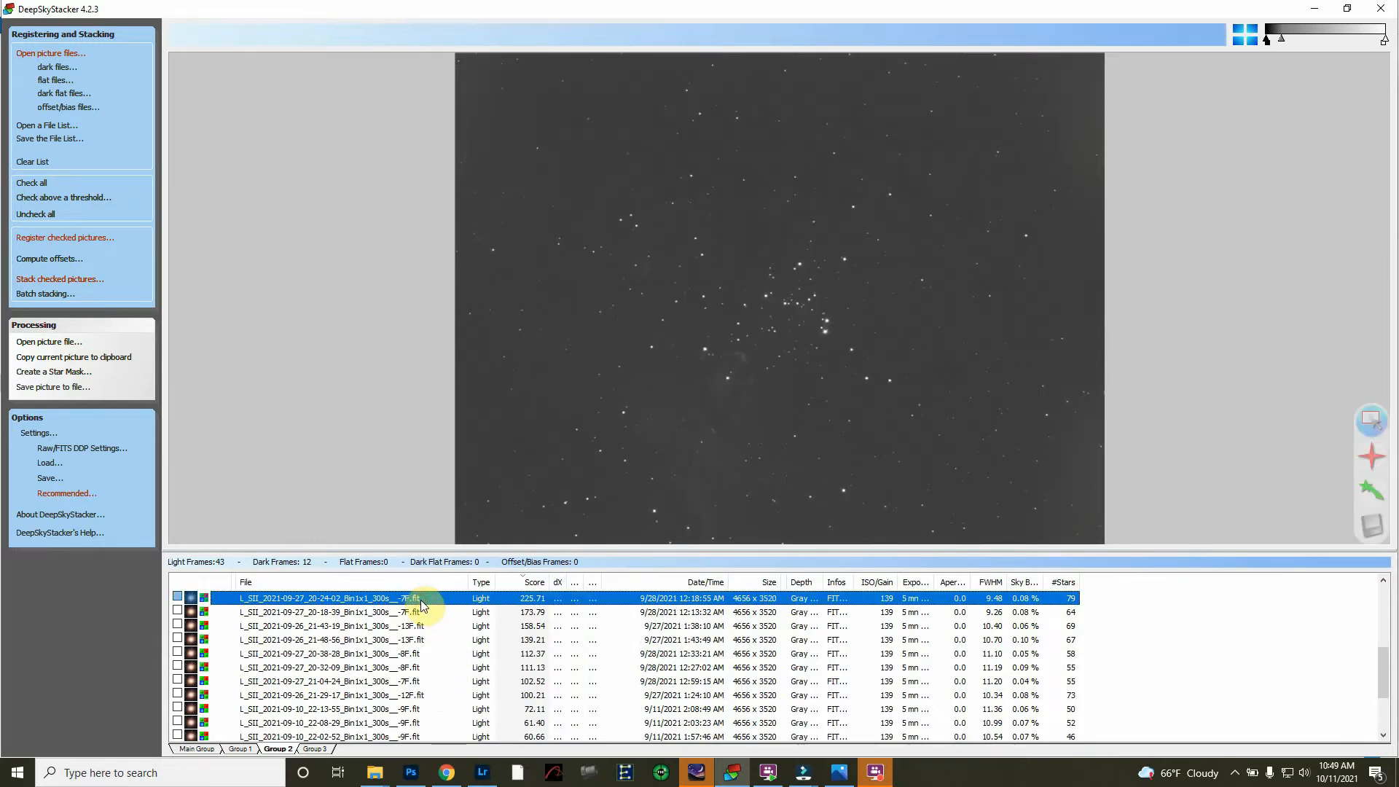
pyautogui.moveTo(422, 604); pyautogui.dragTo(429, 599)
pyautogui.rightClick(427, 622)
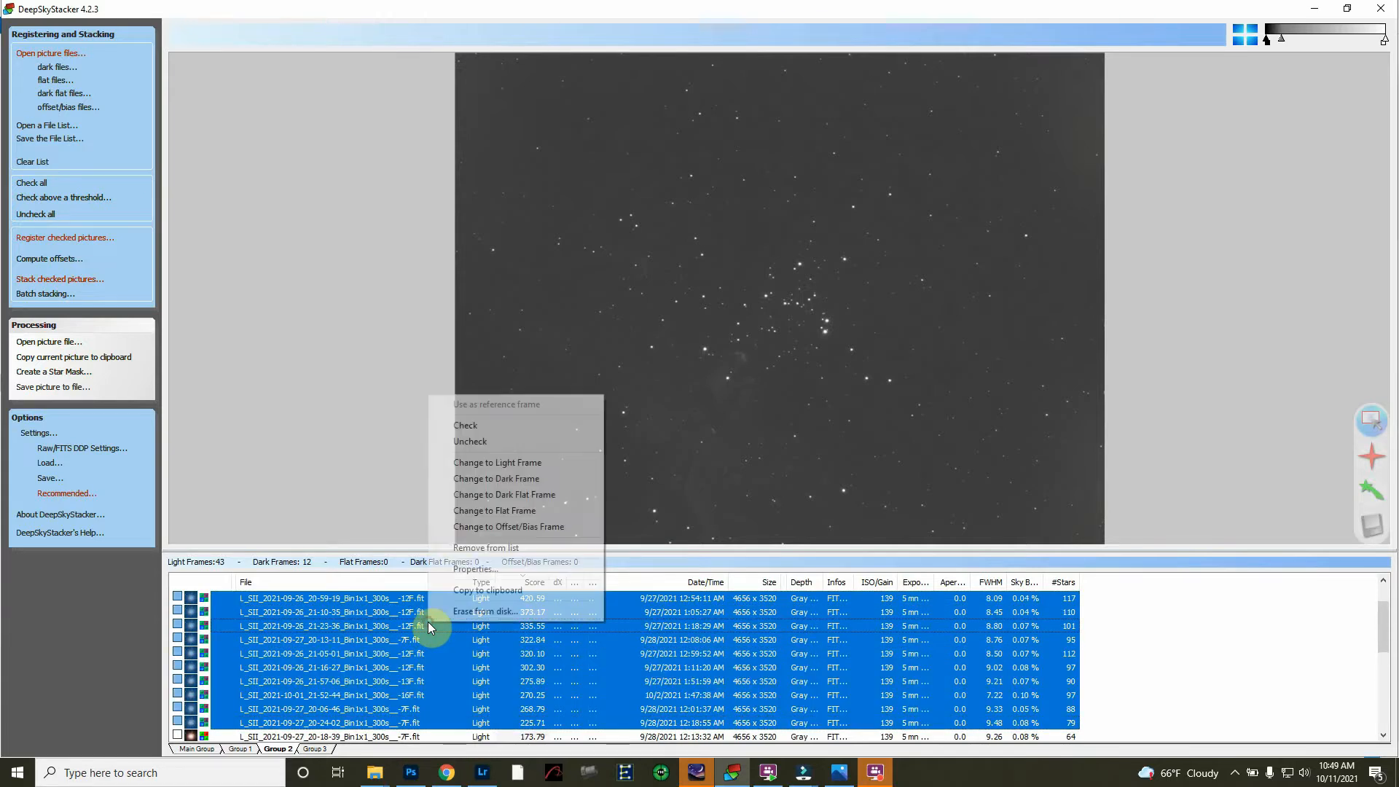
pyautogui.click(470, 436)
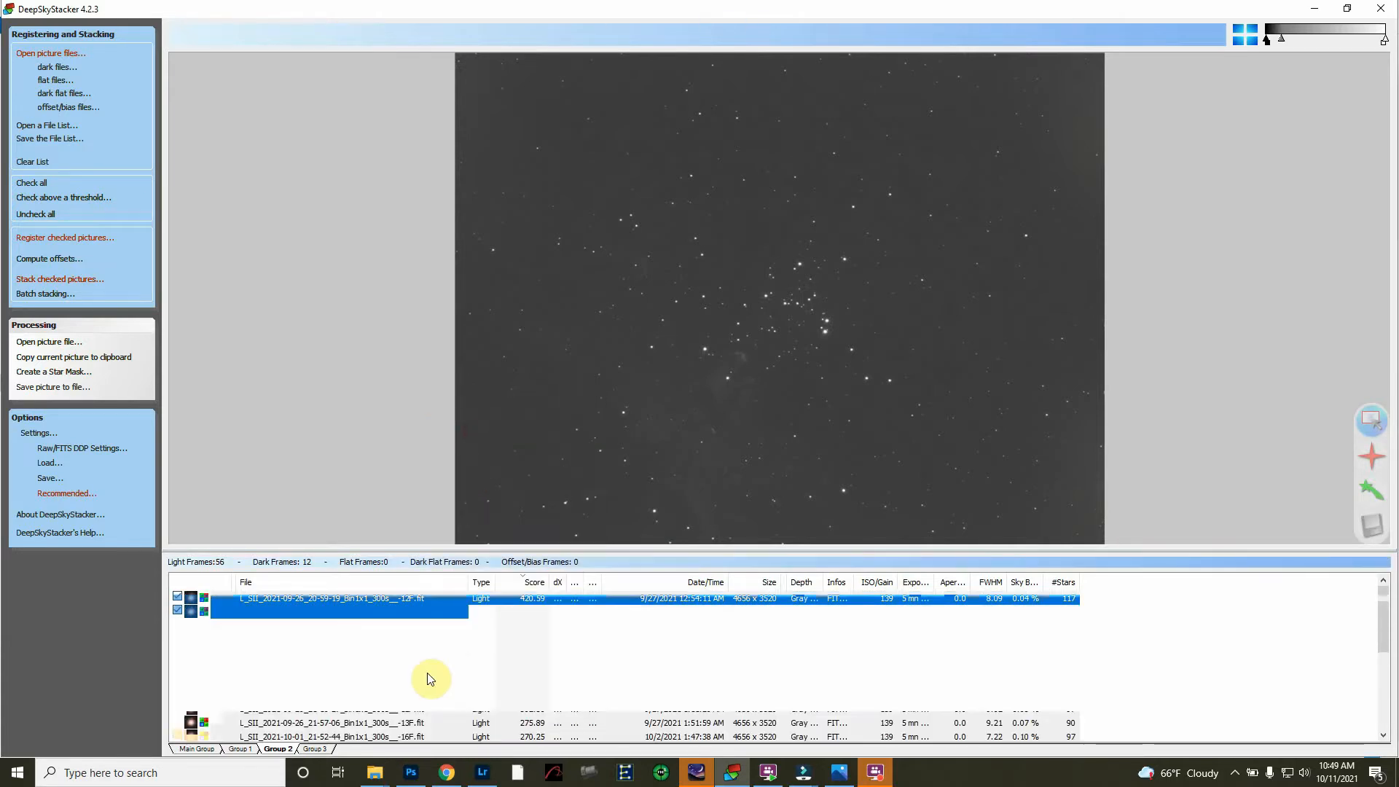
# - In the Main Group, uncheck the Ha light frames from L_Ha_2021-09-19_20-15-09 through L_Ha_2021-09-18_21-18-41
pyautogui.click(201, 748)
pyautogui.click(288, 602)
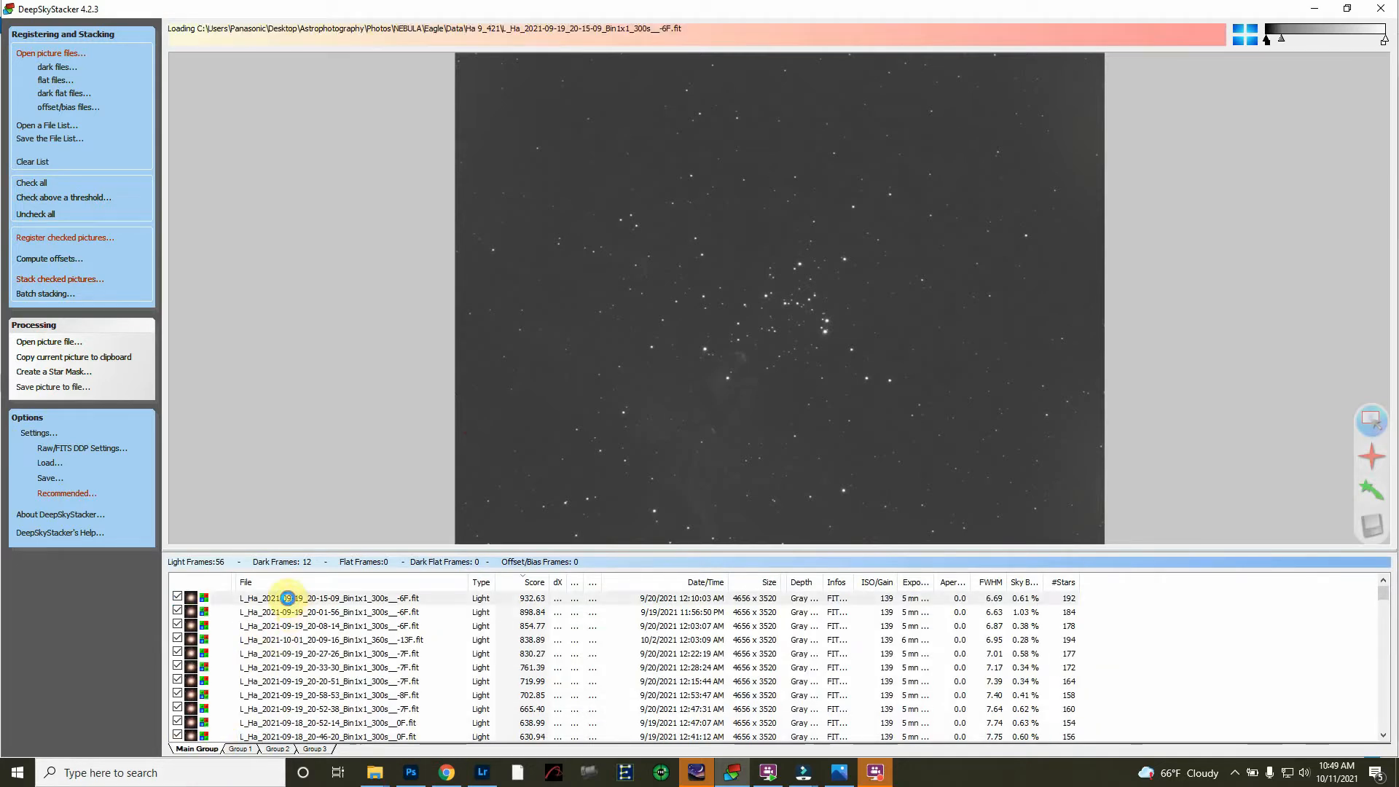
pyautogui.scroll(-5, 303, 725)
pyautogui.scroll(-5, 303, 726)
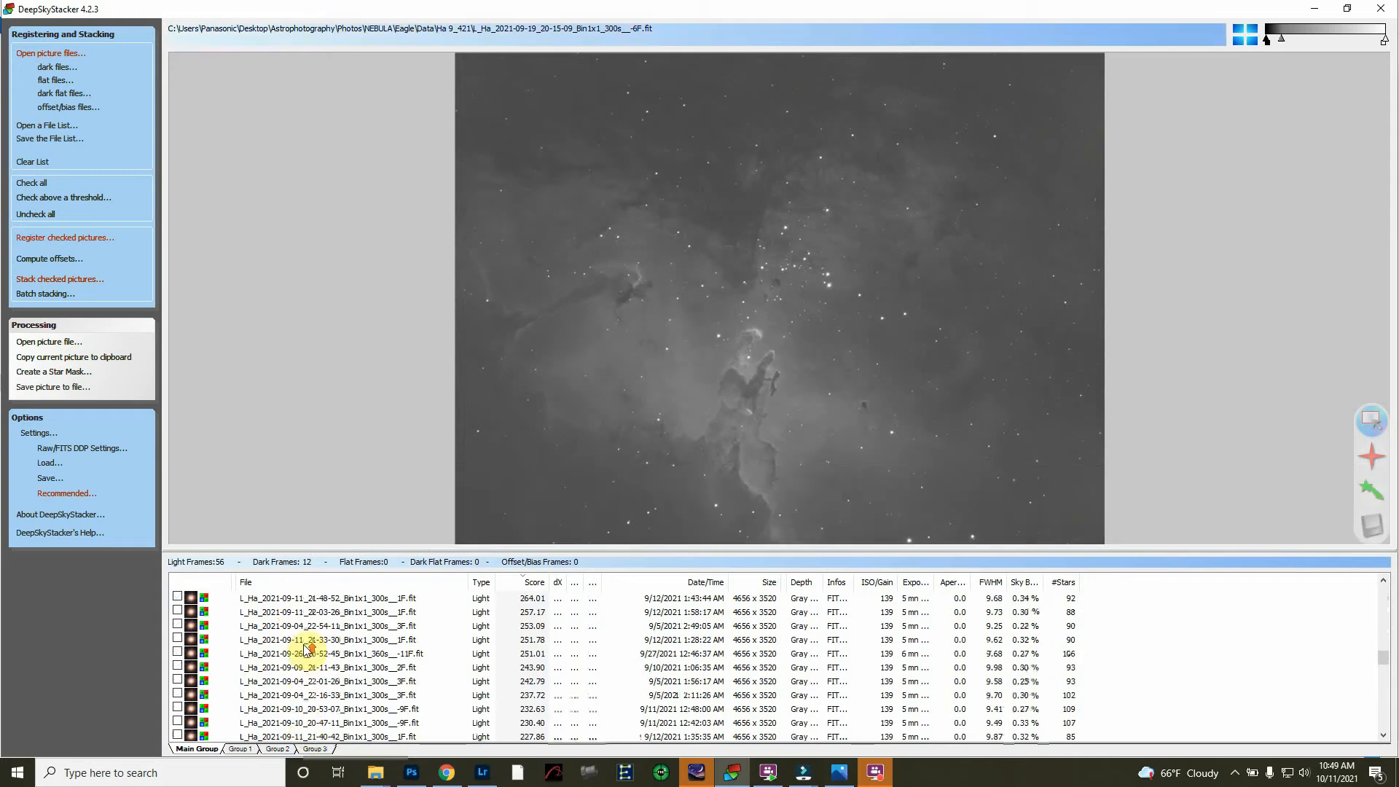
pyautogui.scroll(-1, 306, 648)
pyautogui.scroll(1, 306, 652)
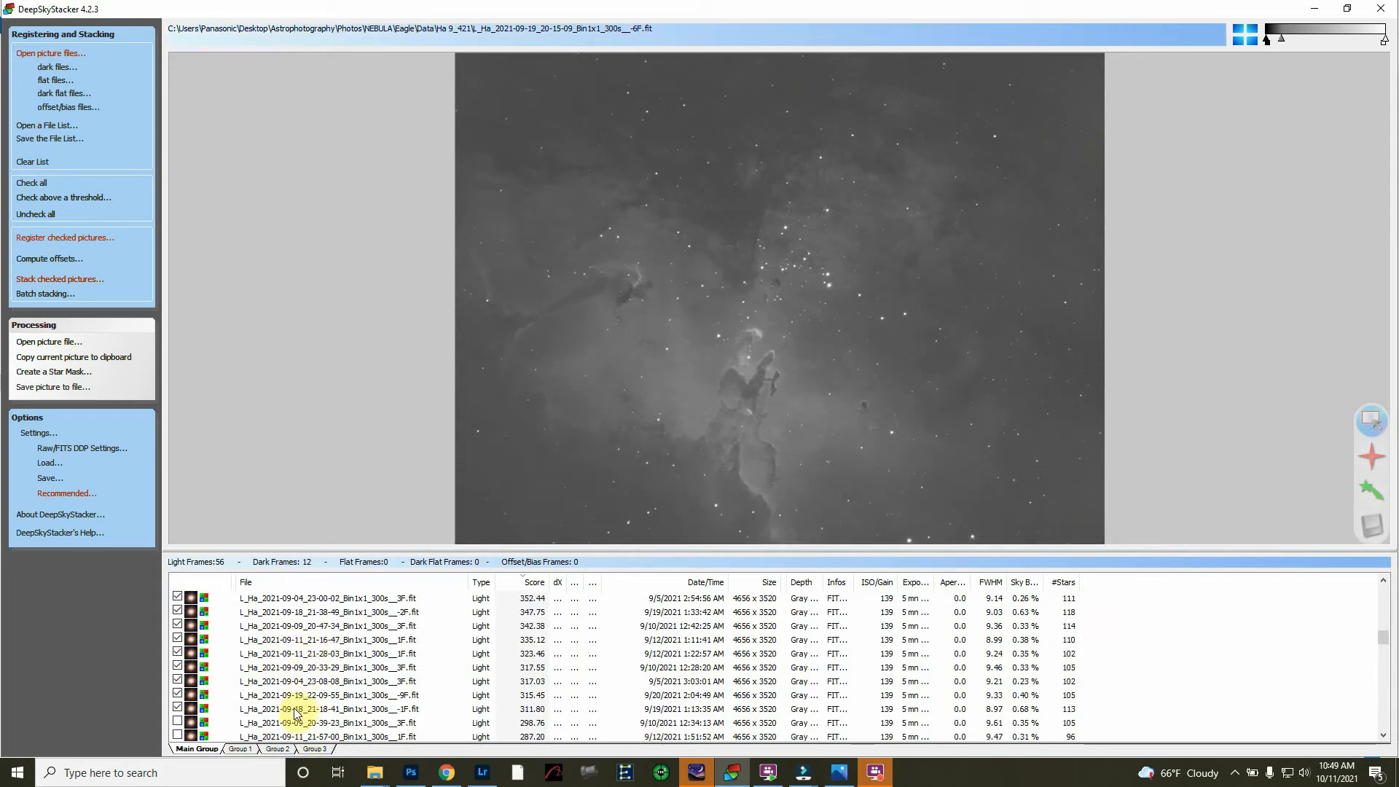
pyautogui.keyDown('shift'); pyautogui.click(295, 710); pyautogui.keyUp('shift')
pyautogui.rightClick(296, 711)
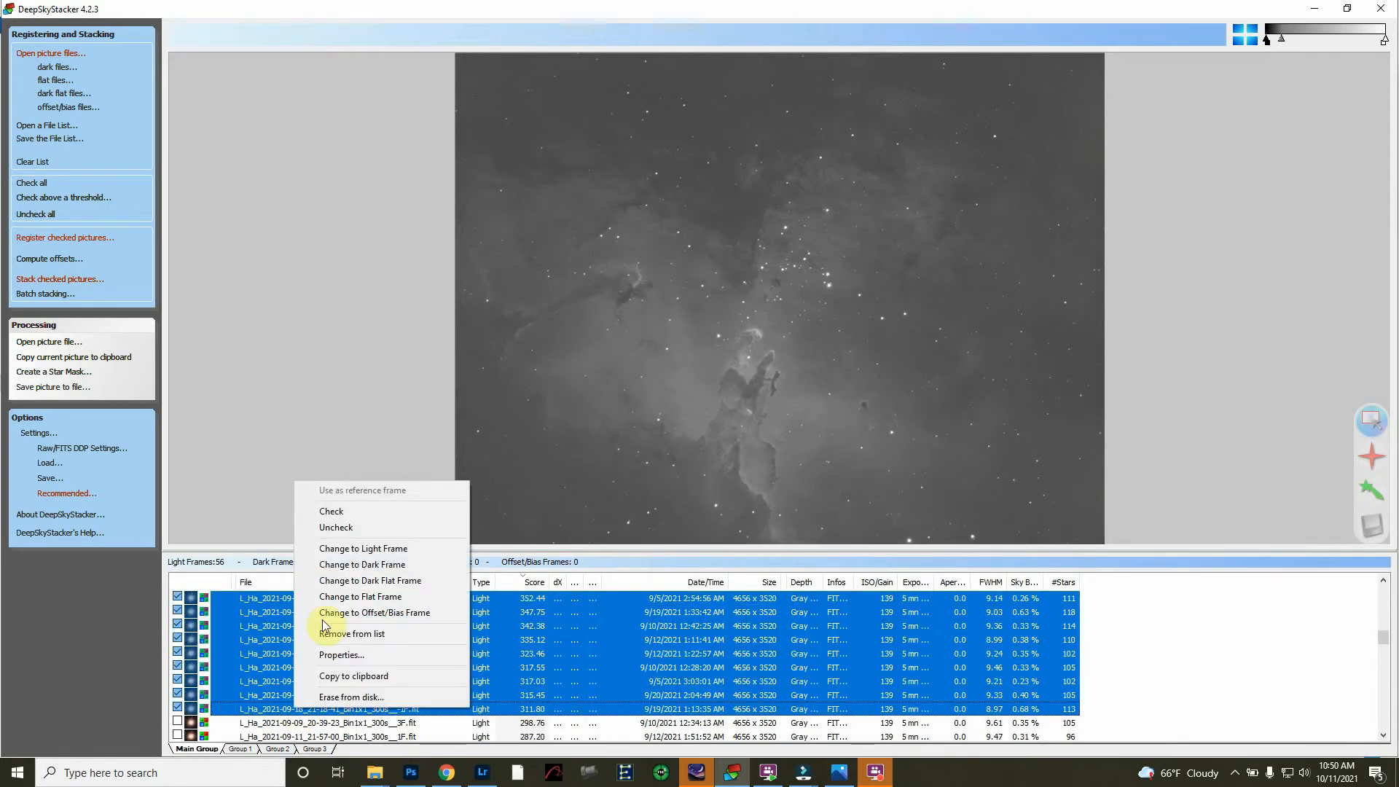
pyautogui.click(335, 517)
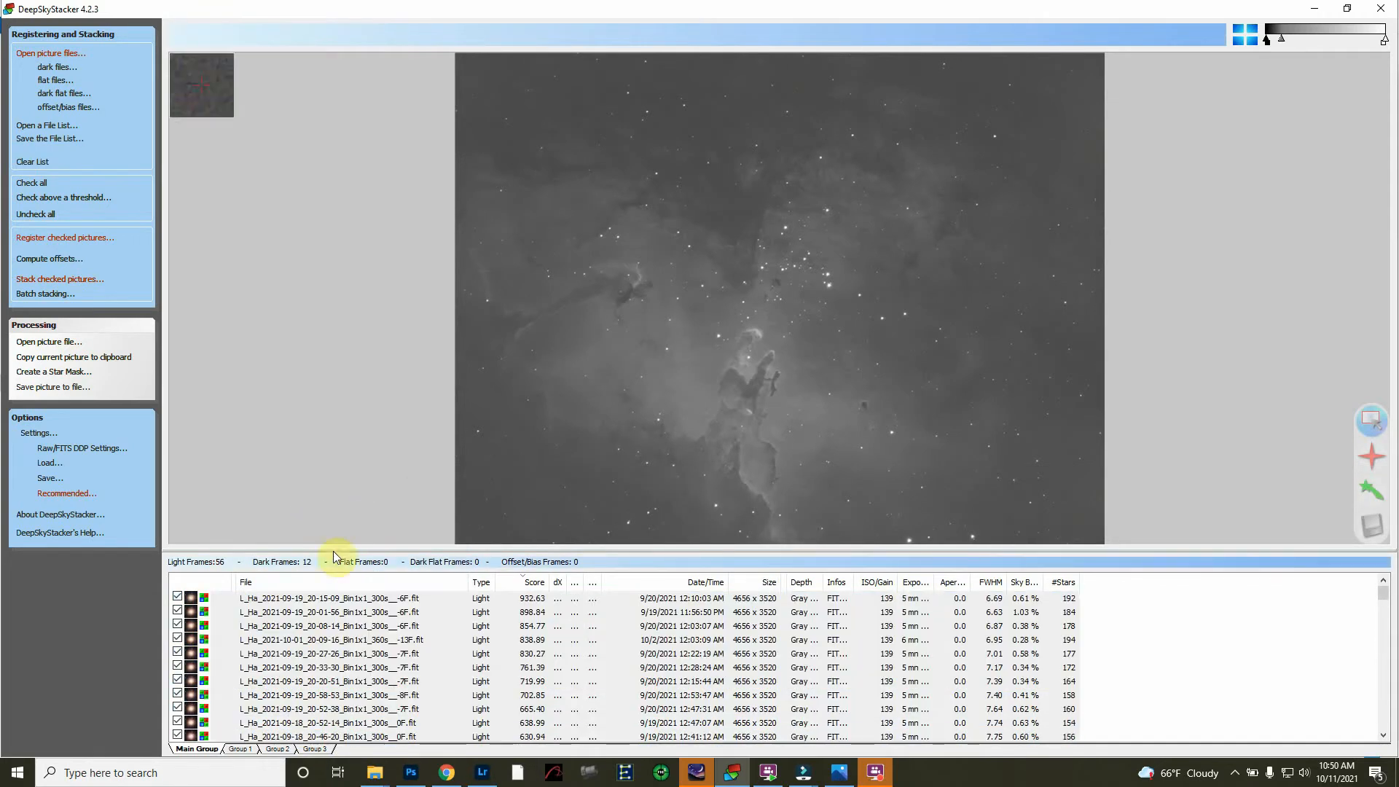
pyautogui.hotkey('ctrl', 'a')
pyautogui.rightClick(304, 679)
pyautogui.click(357, 499)
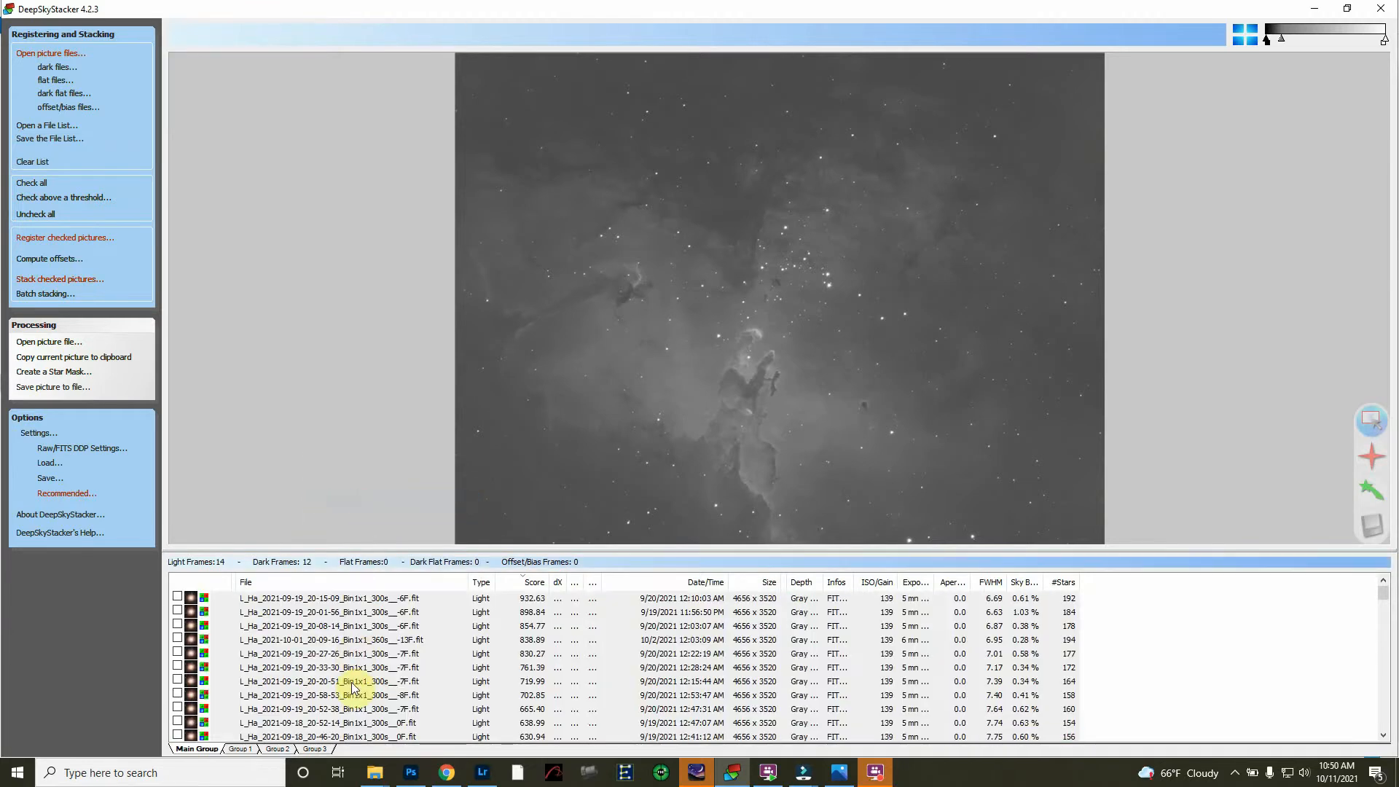
# - Compare the checked frames and scores of the OIII, SII and Ha frames across Group 1, Group 2 and the Main Group
pyautogui.click(240, 749)
pyautogui.scroll(-5, 301, 673)
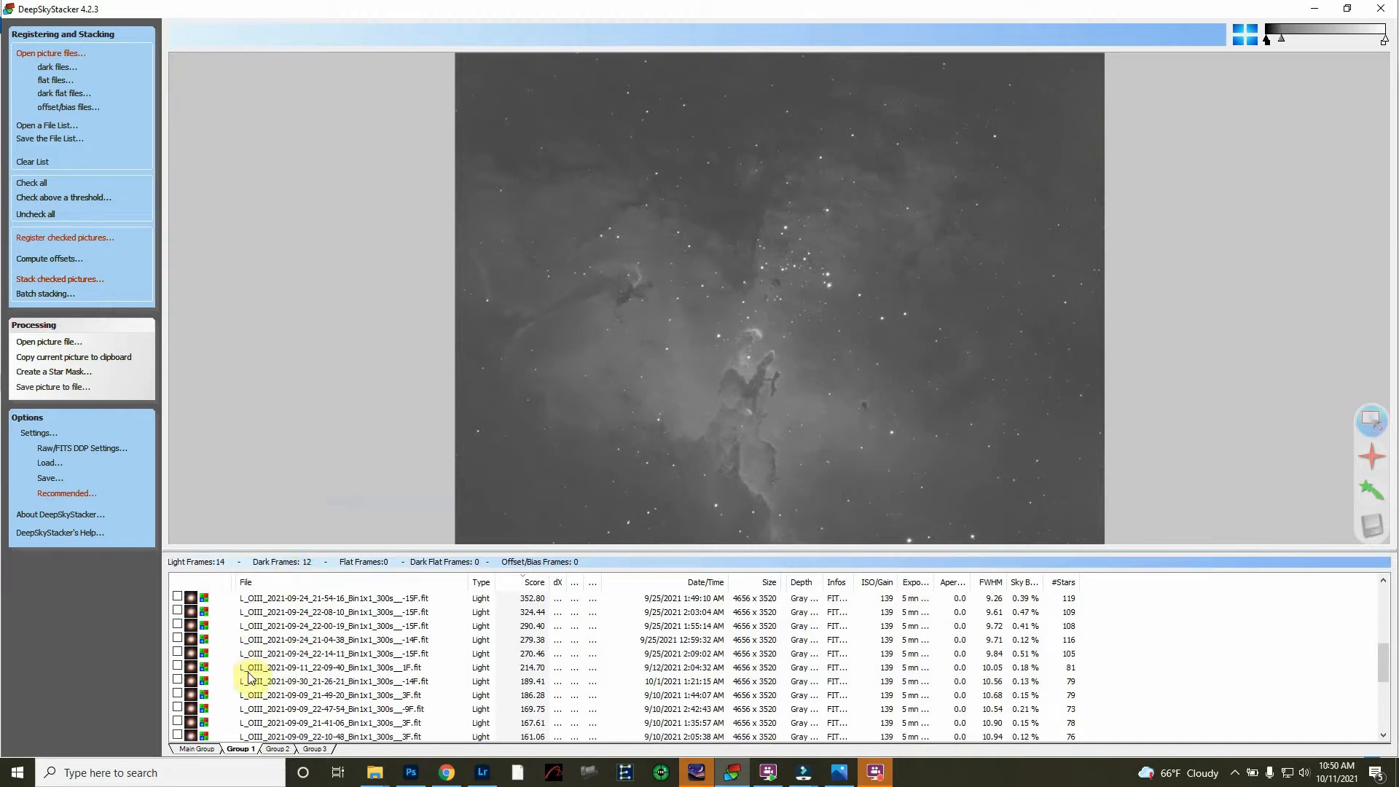
pyautogui.click(278, 749)
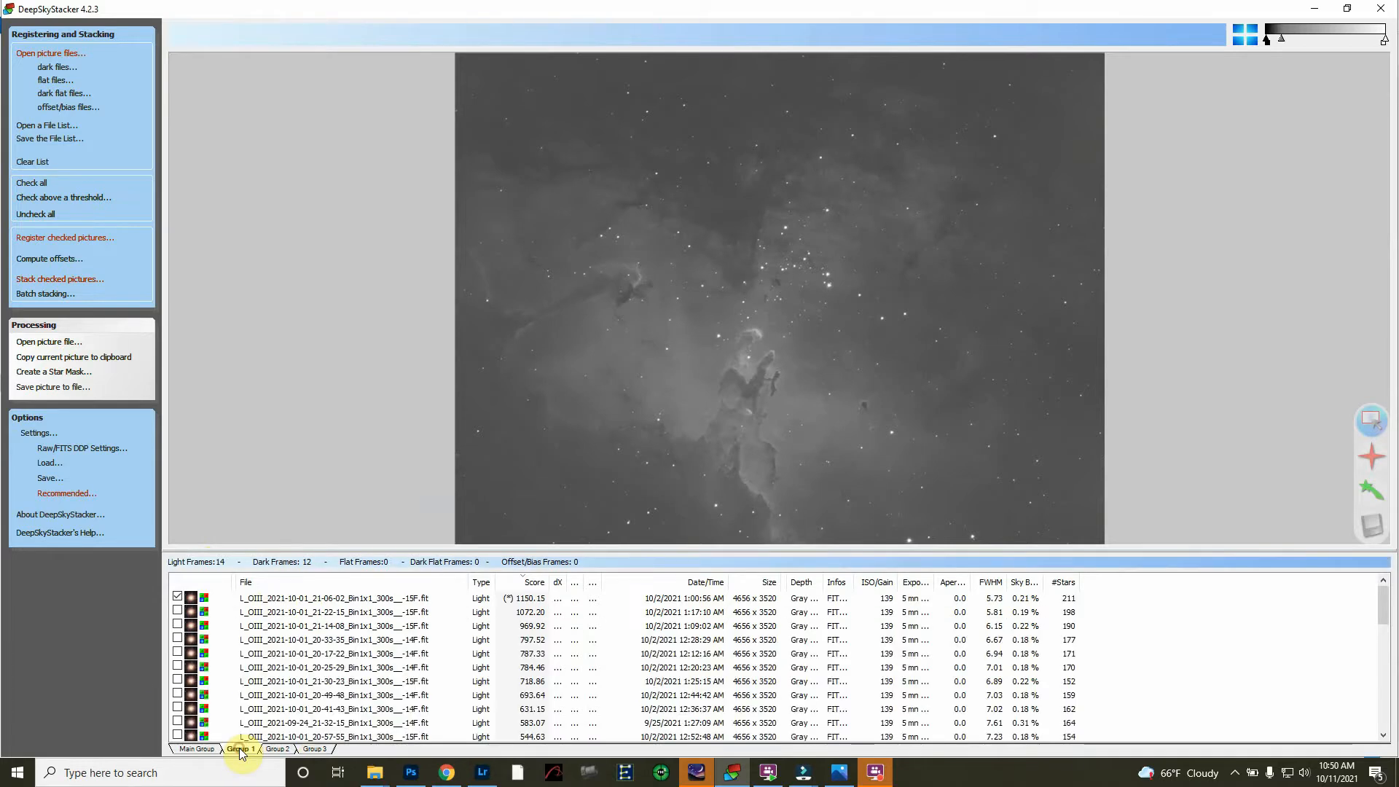
pyautogui.click(197, 749)
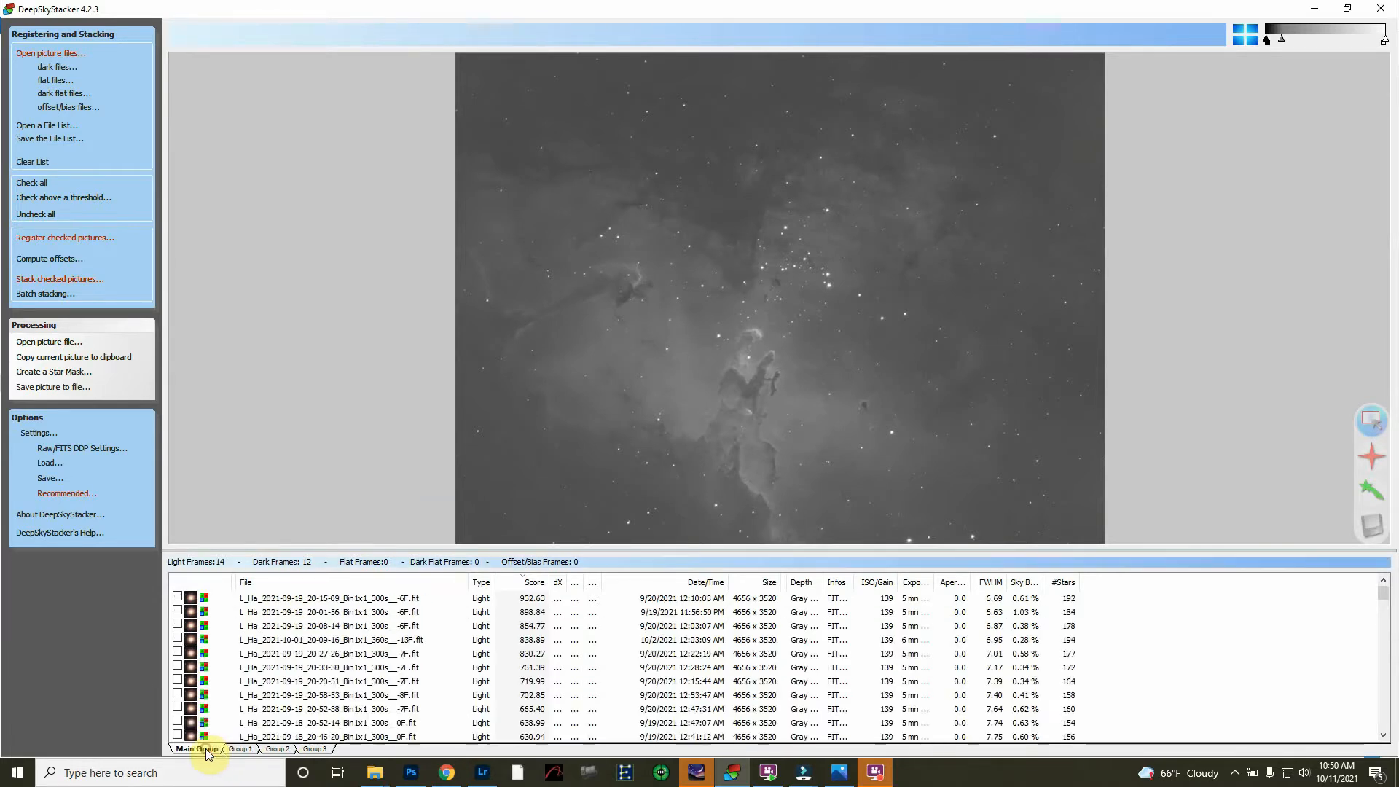
pyautogui.click(275, 750)
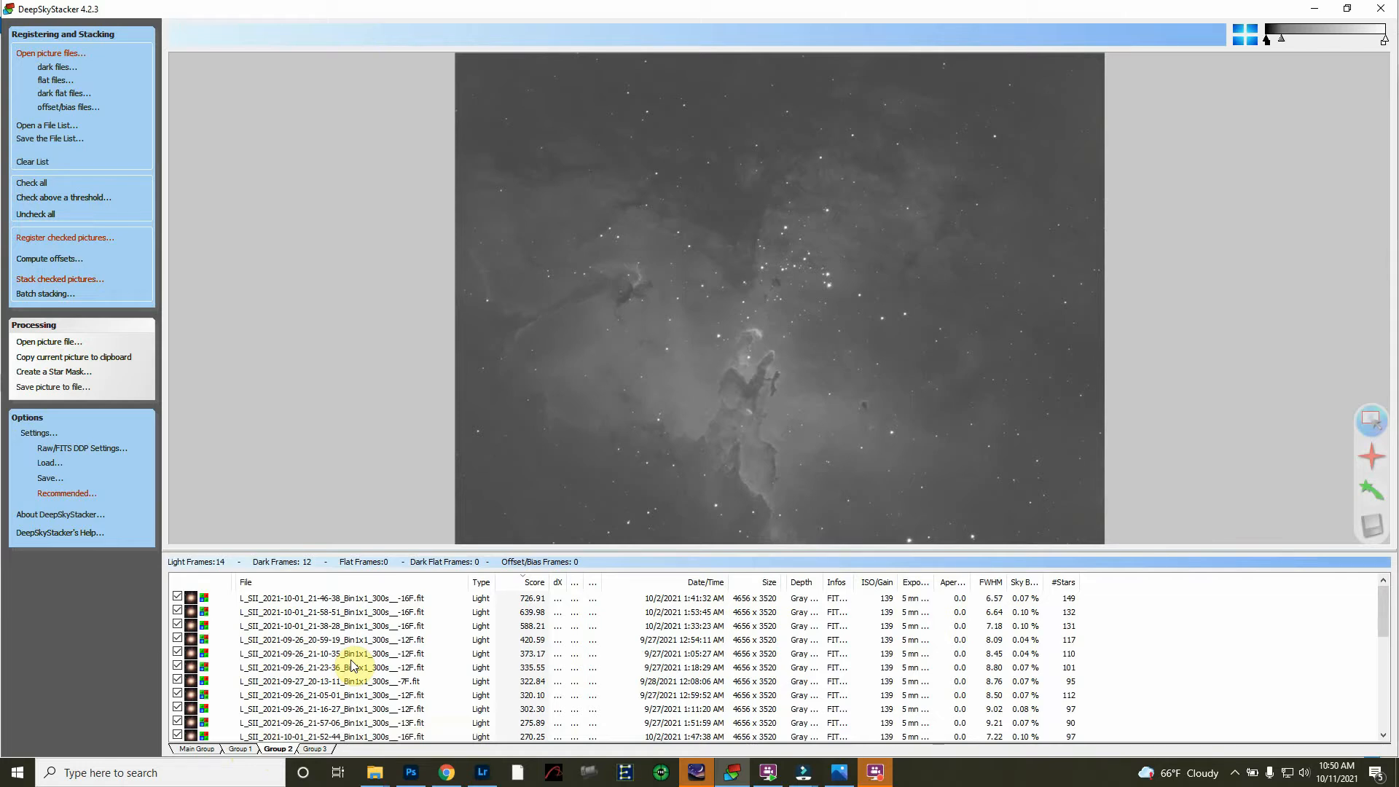
pyautogui.click(242, 749)
pyautogui.click(203, 749)
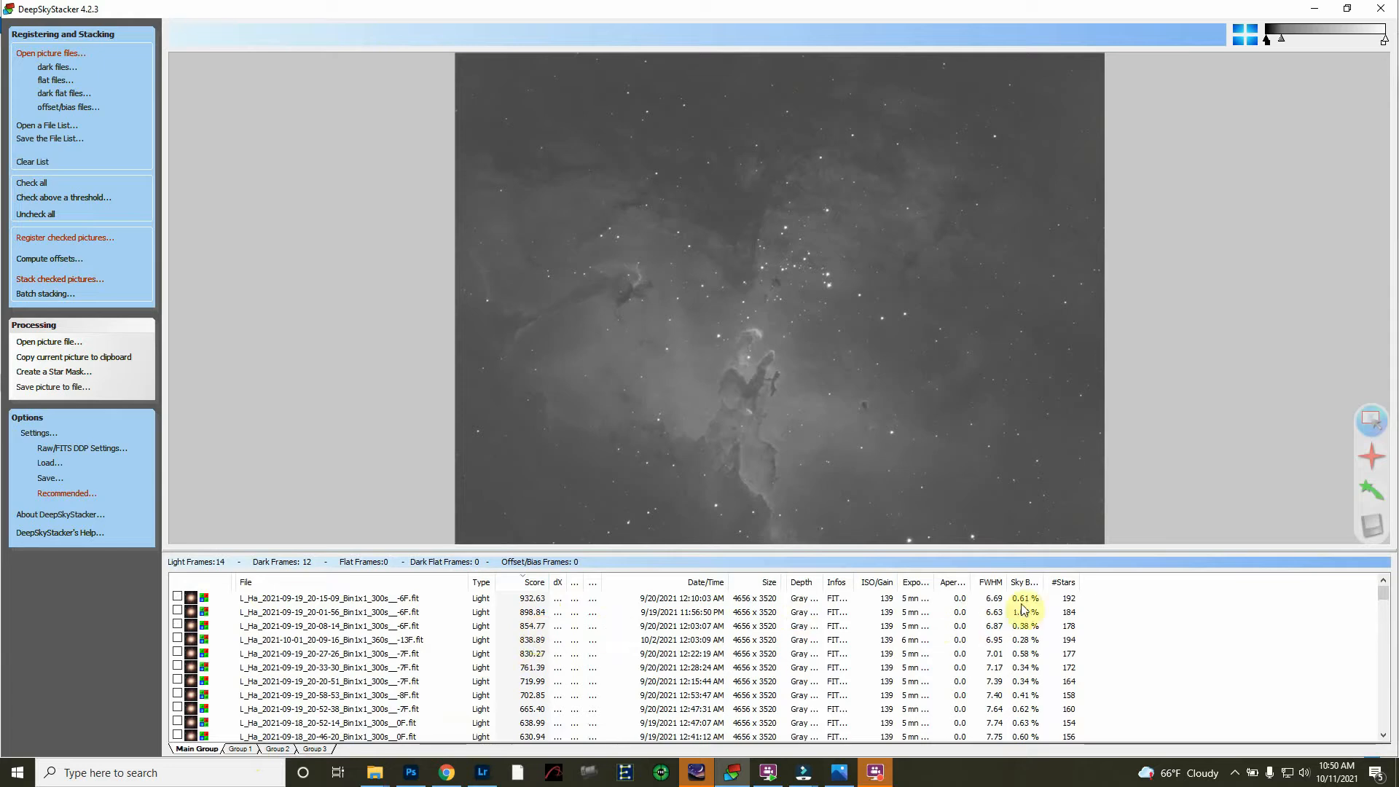
# - Preview the OIII reference frame L_OIII_2021-10-01_21-06-02 and the Ha frame L_Ha_2021-09-19_20-27-26 to compare them
pyautogui.click(242, 749)
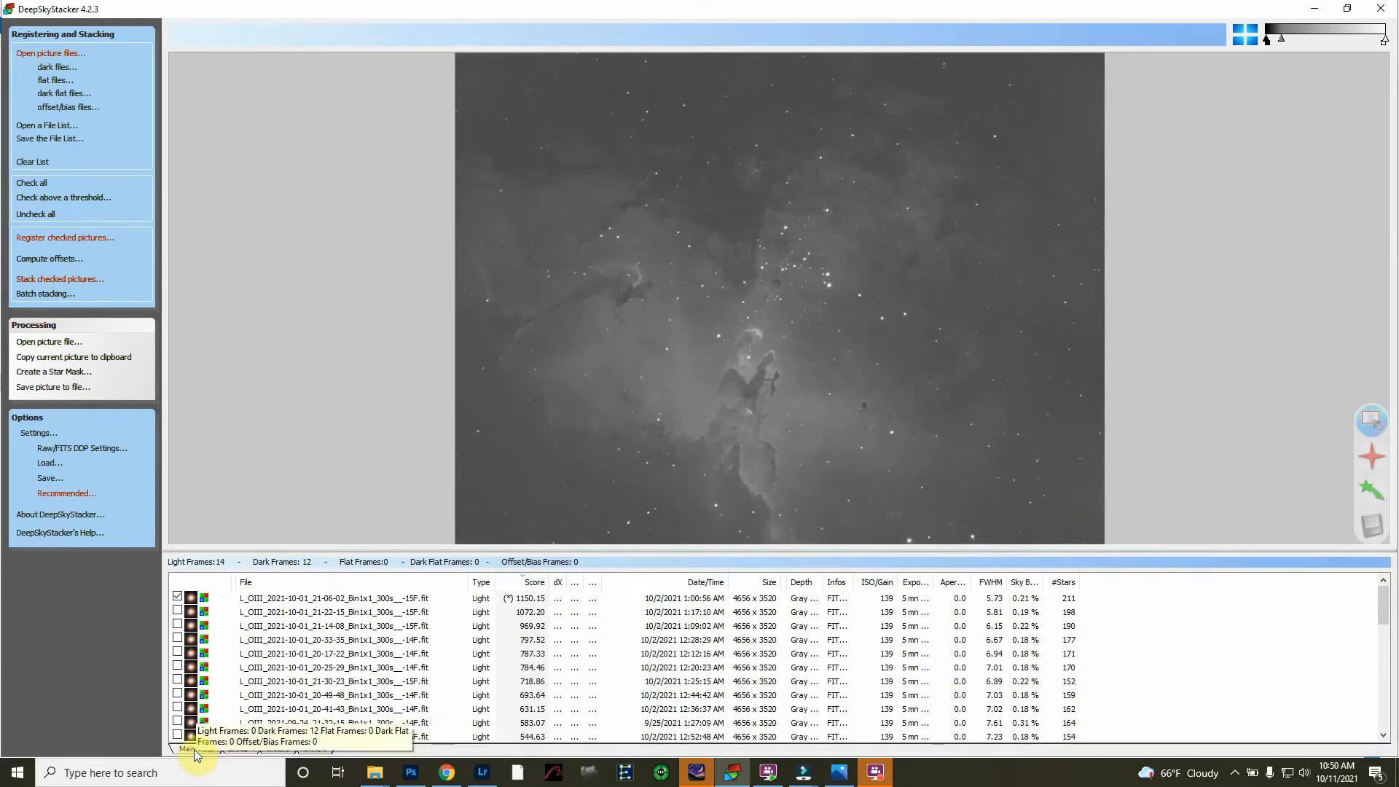
pyautogui.click(416, 598)
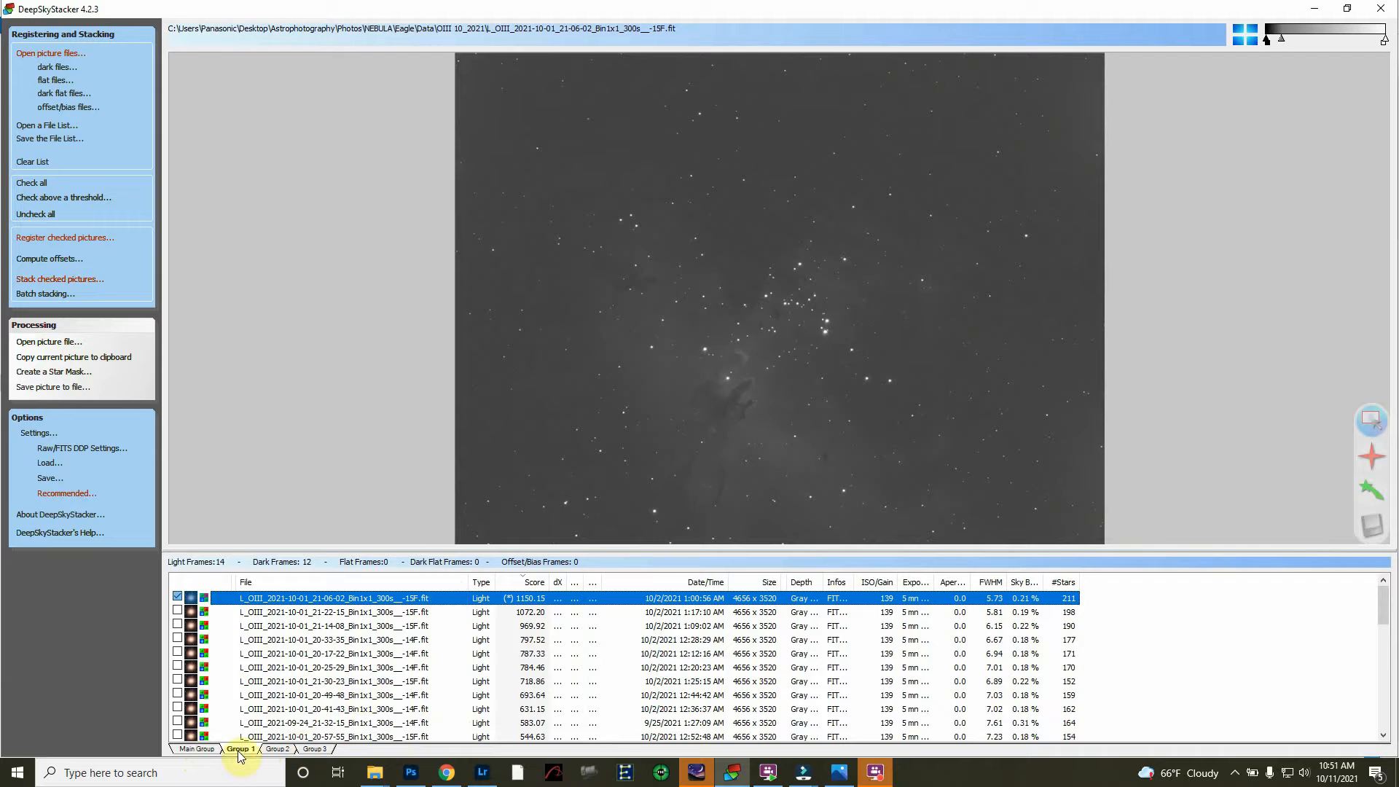
pyautogui.click(195, 749)
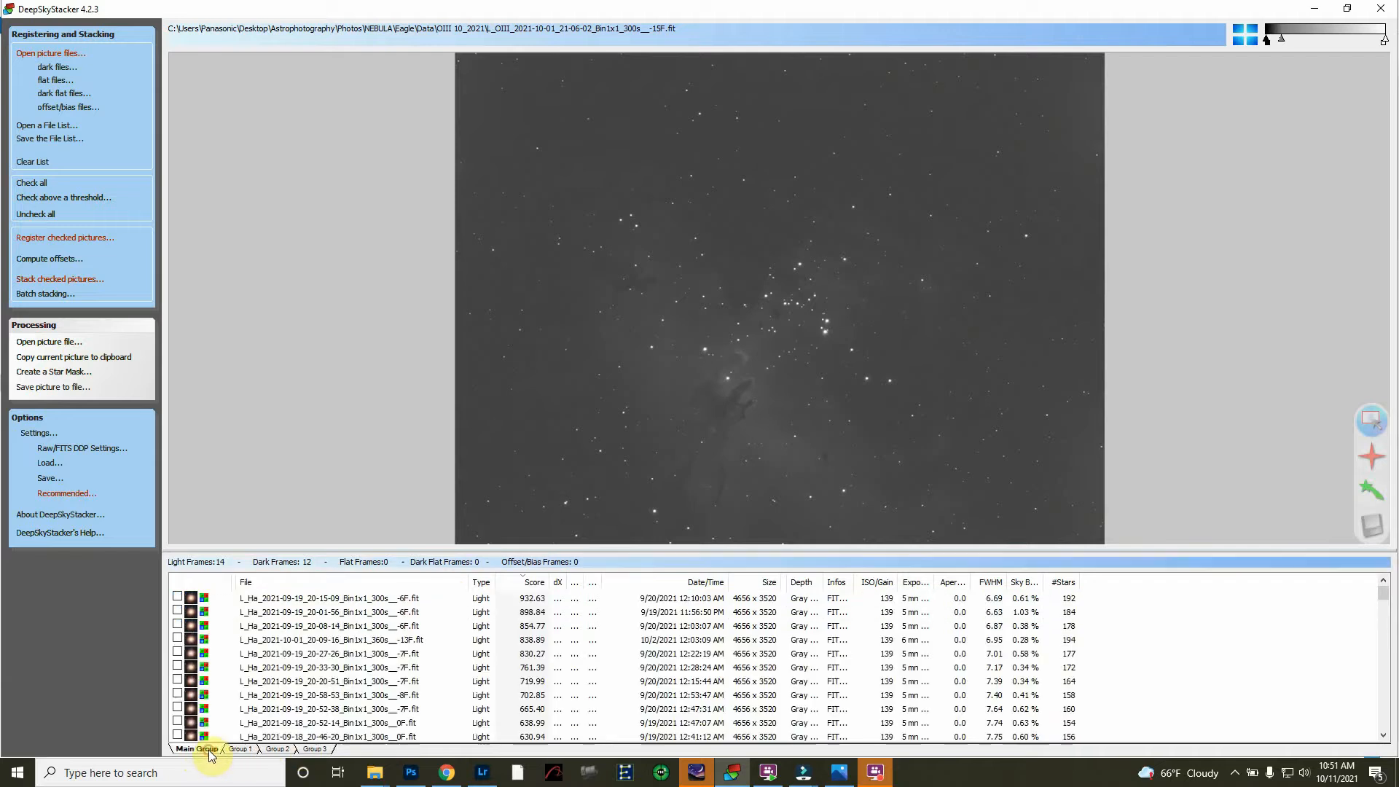
pyautogui.click(257, 656)
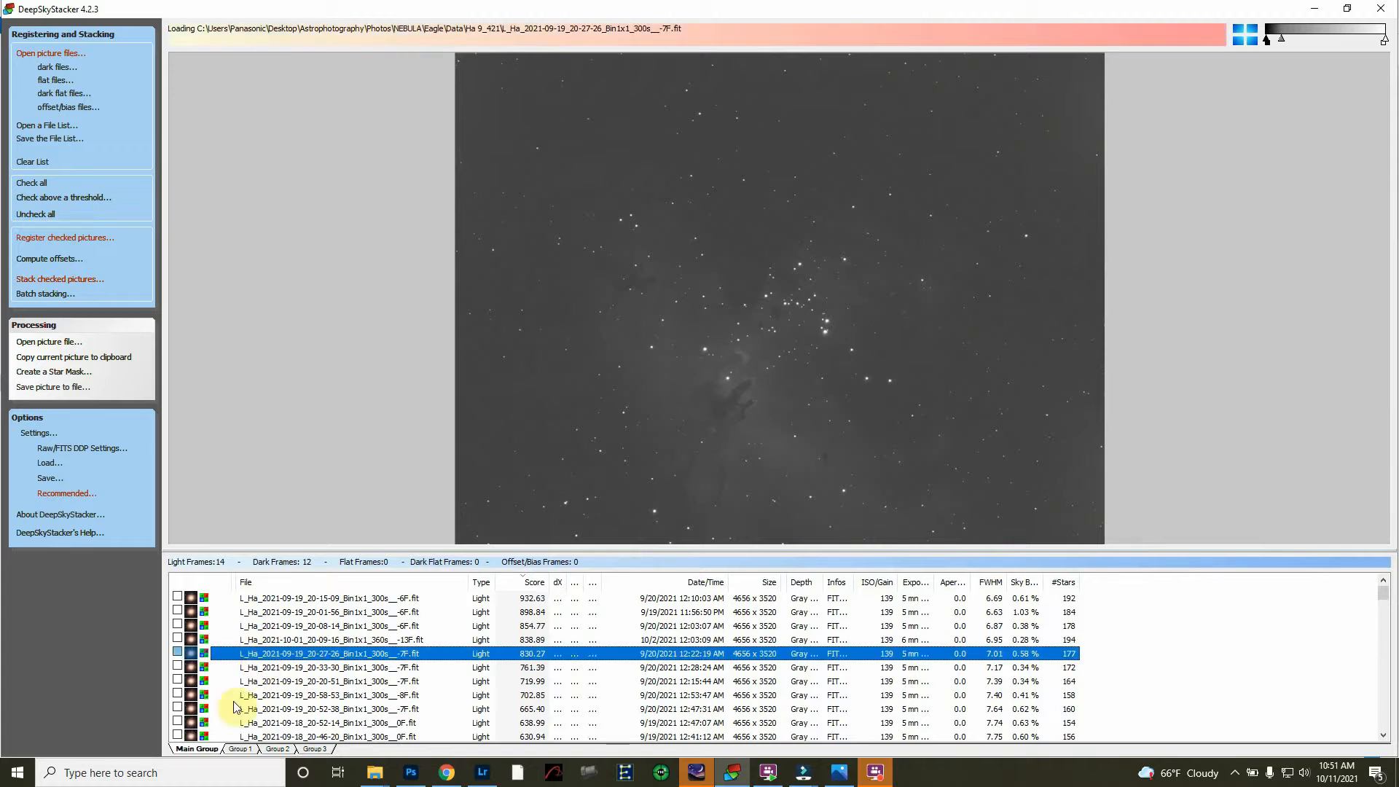
# - Review the checked SII frames in Group 2, preview the OIII reference frame in Group 1 again and look into Group 3
pyautogui.click(276, 750)
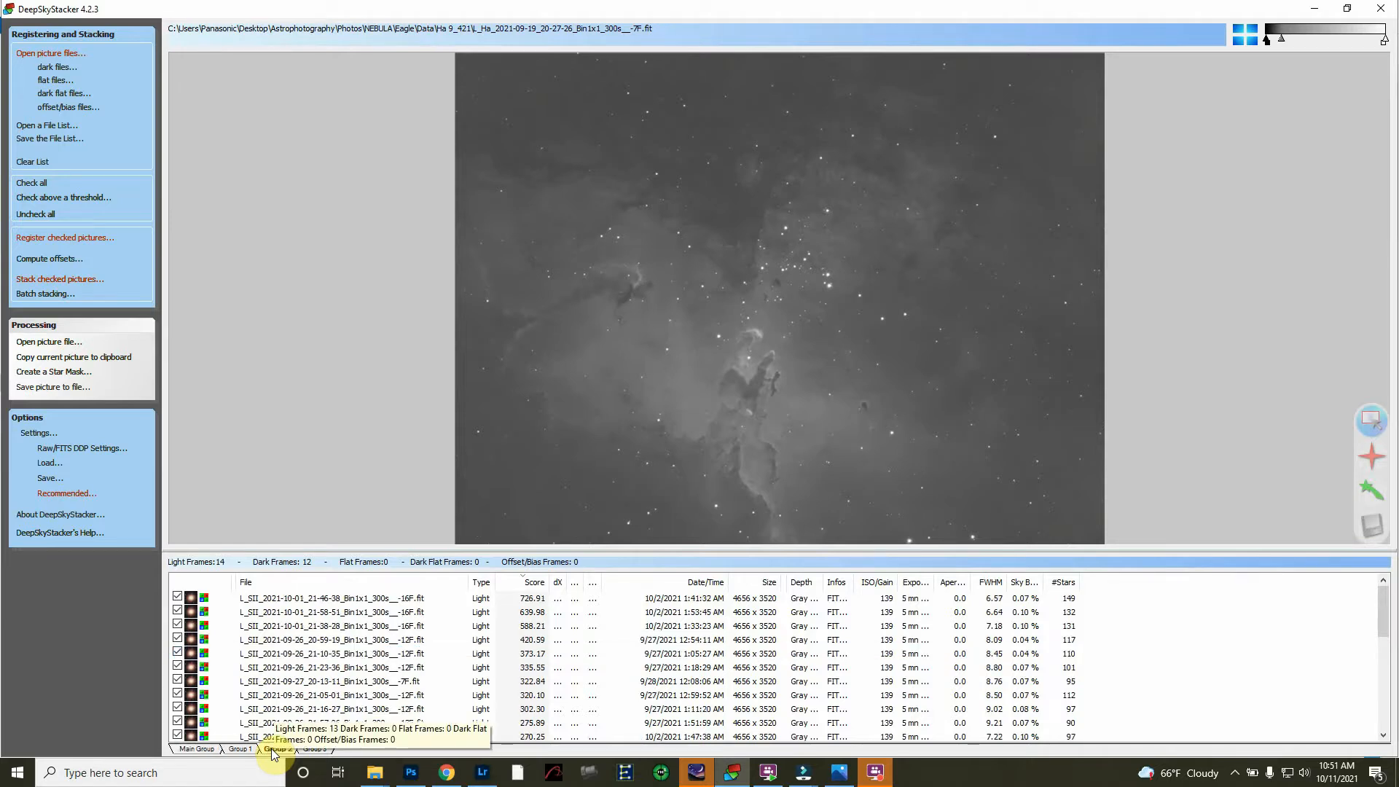
pyautogui.click(275, 749)
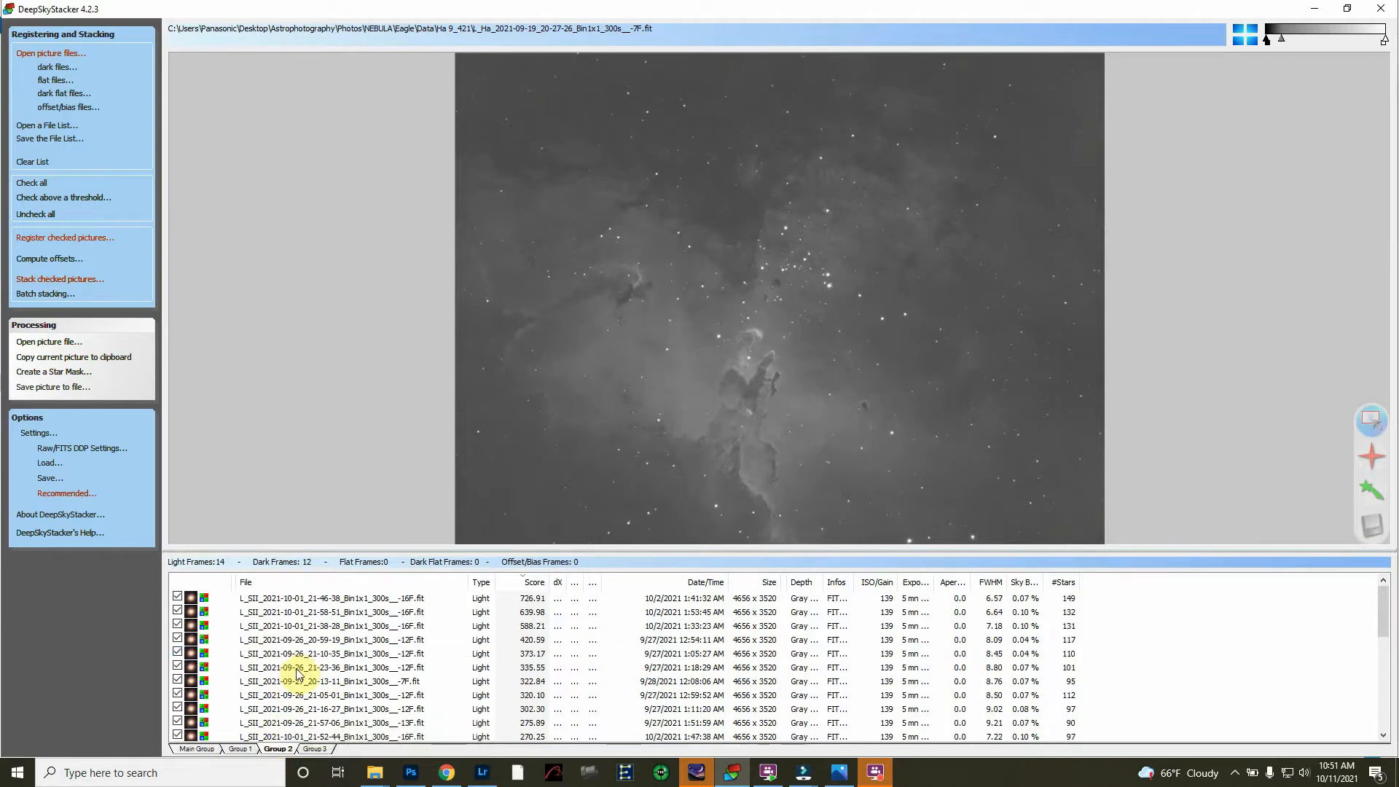
pyautogui.moveTo(243, 754)
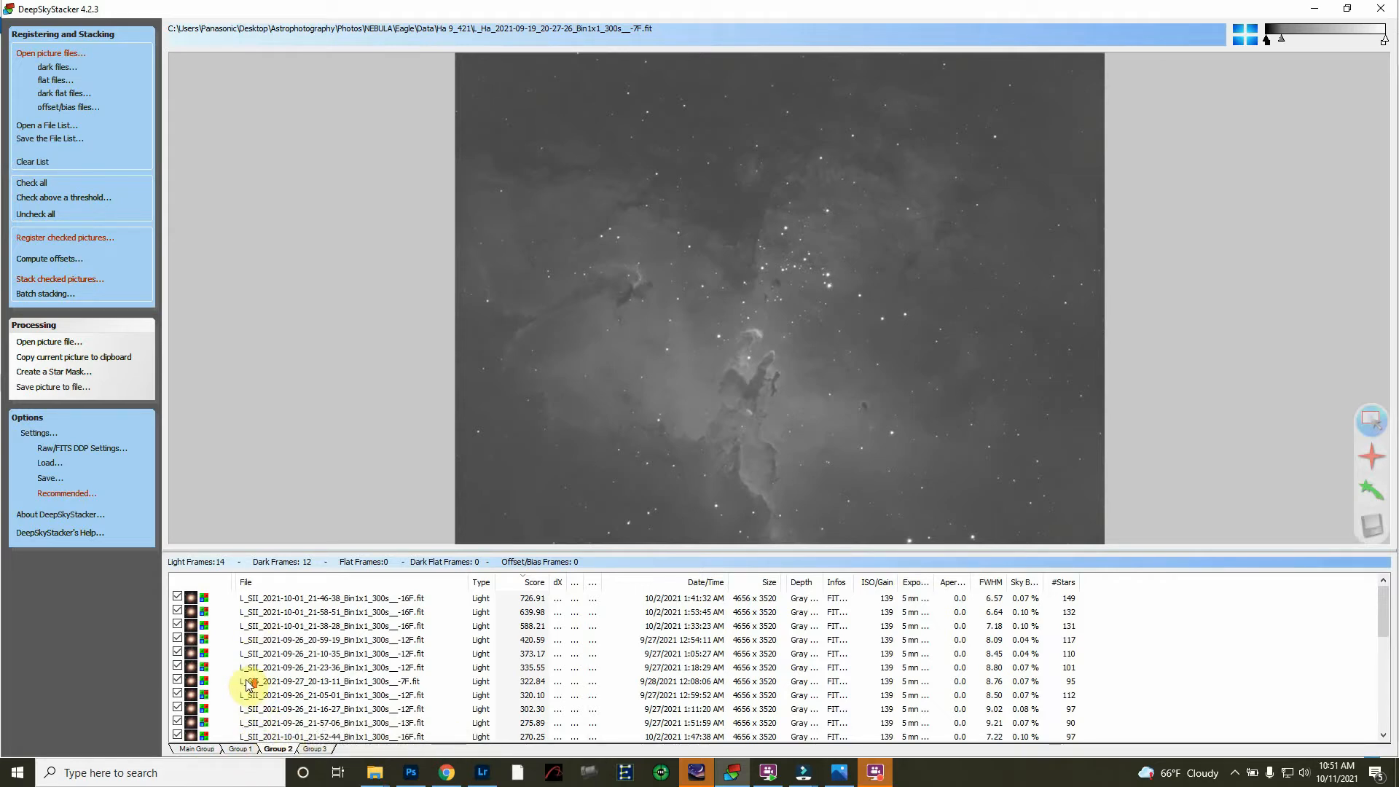
pyautogui.click(234, 750)
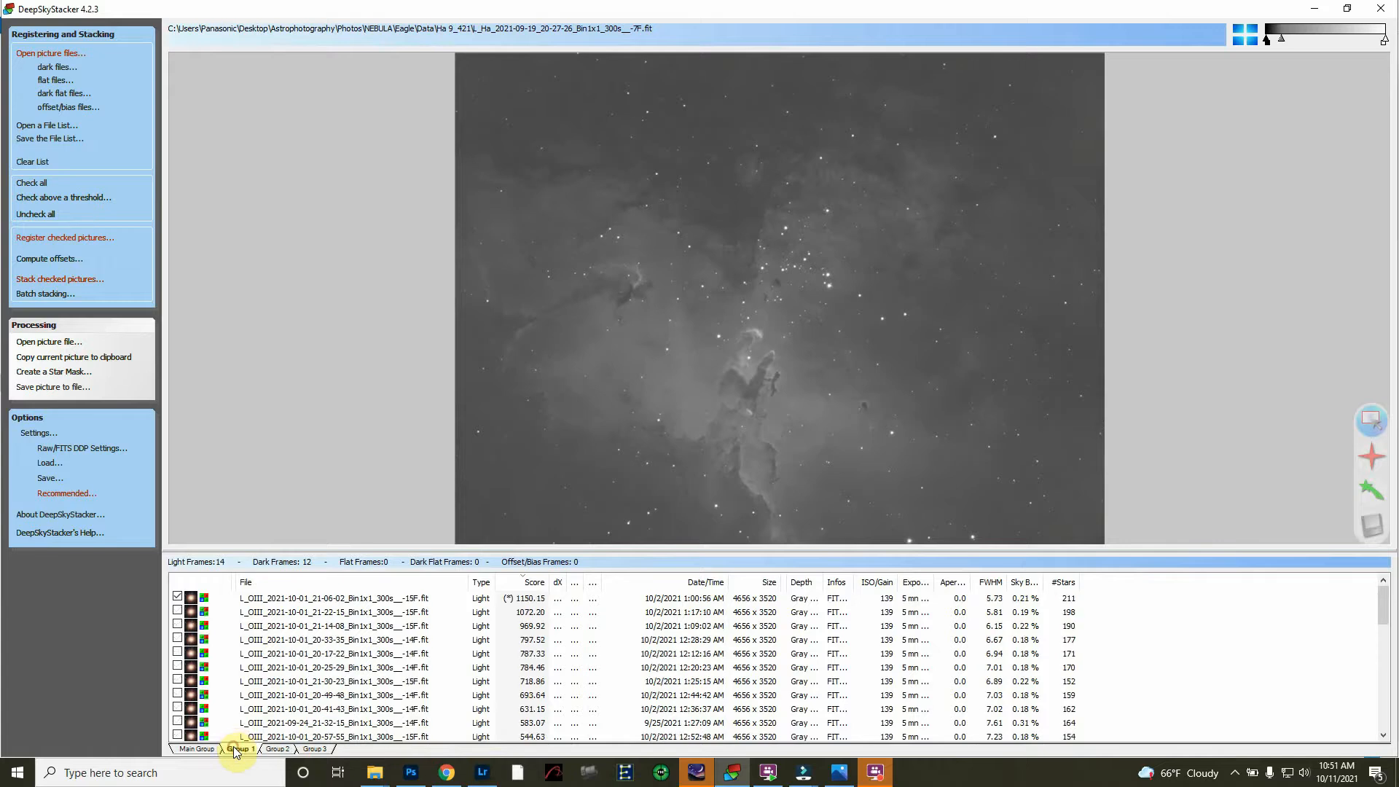
pyautogui.click(307, 598)
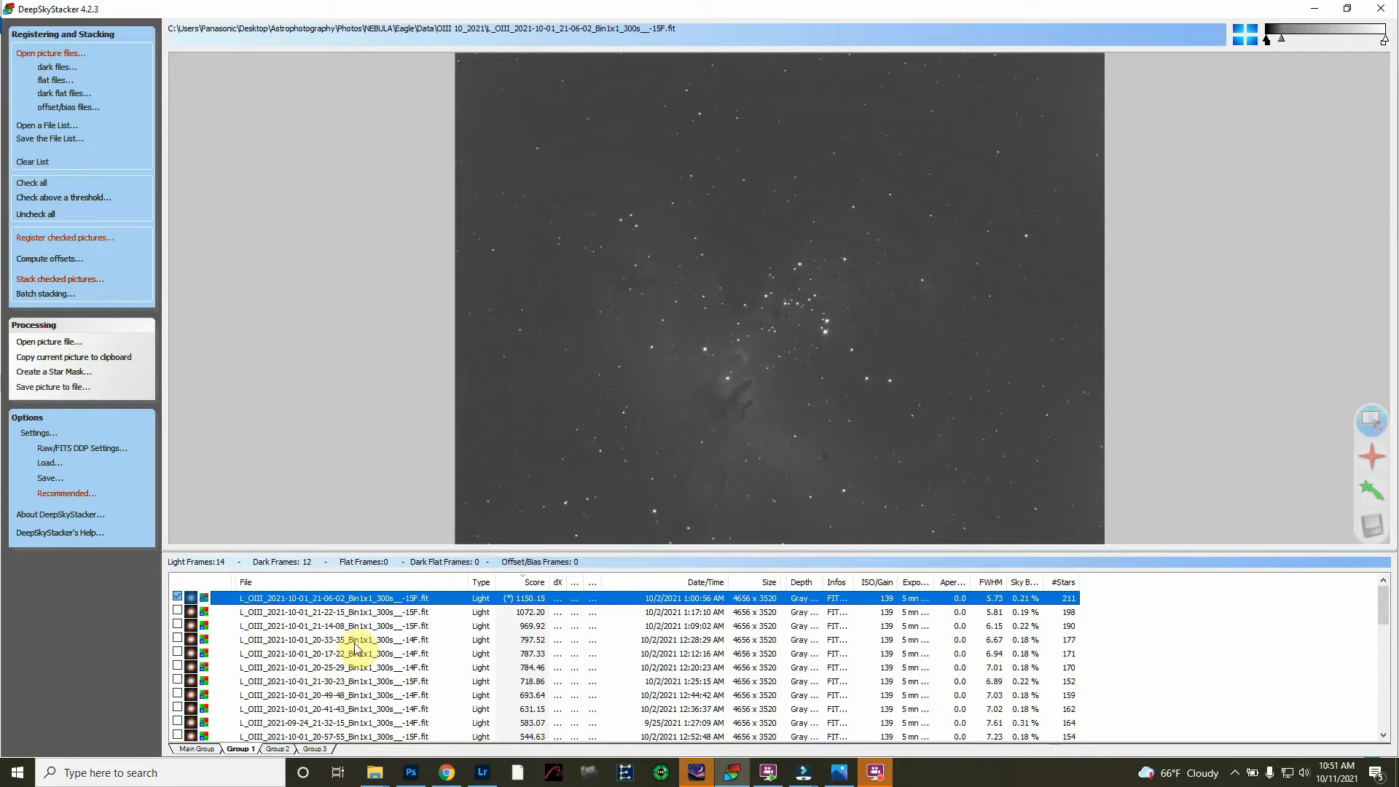
pyautogui.click(314, 749)
pyautogui.click(247, 749)
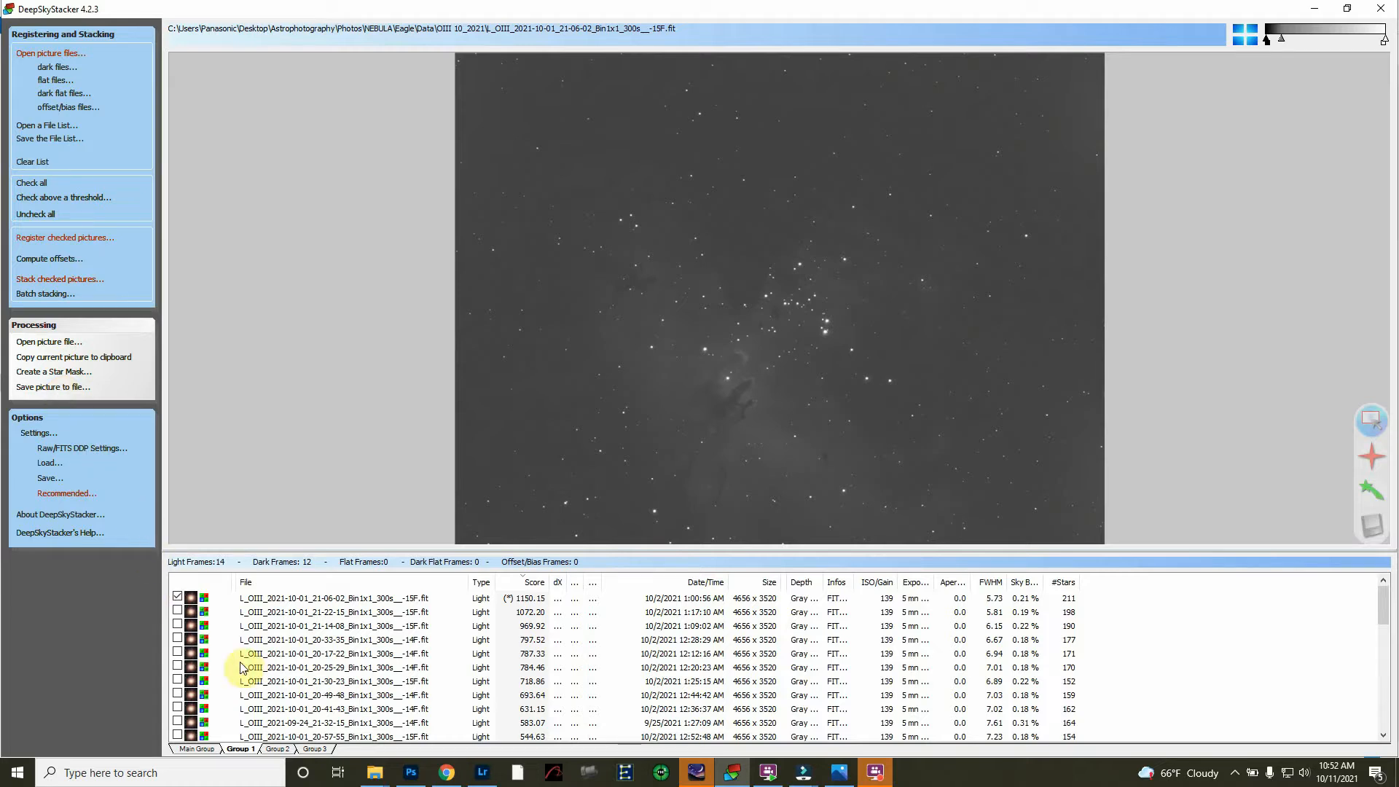
# - In File Explorer's Test folder, look over Eagle Part III 02, Eagle Part III Ha and Eagle Part III SI, and switch to Photoshop
pyautogui.click(376, 774)
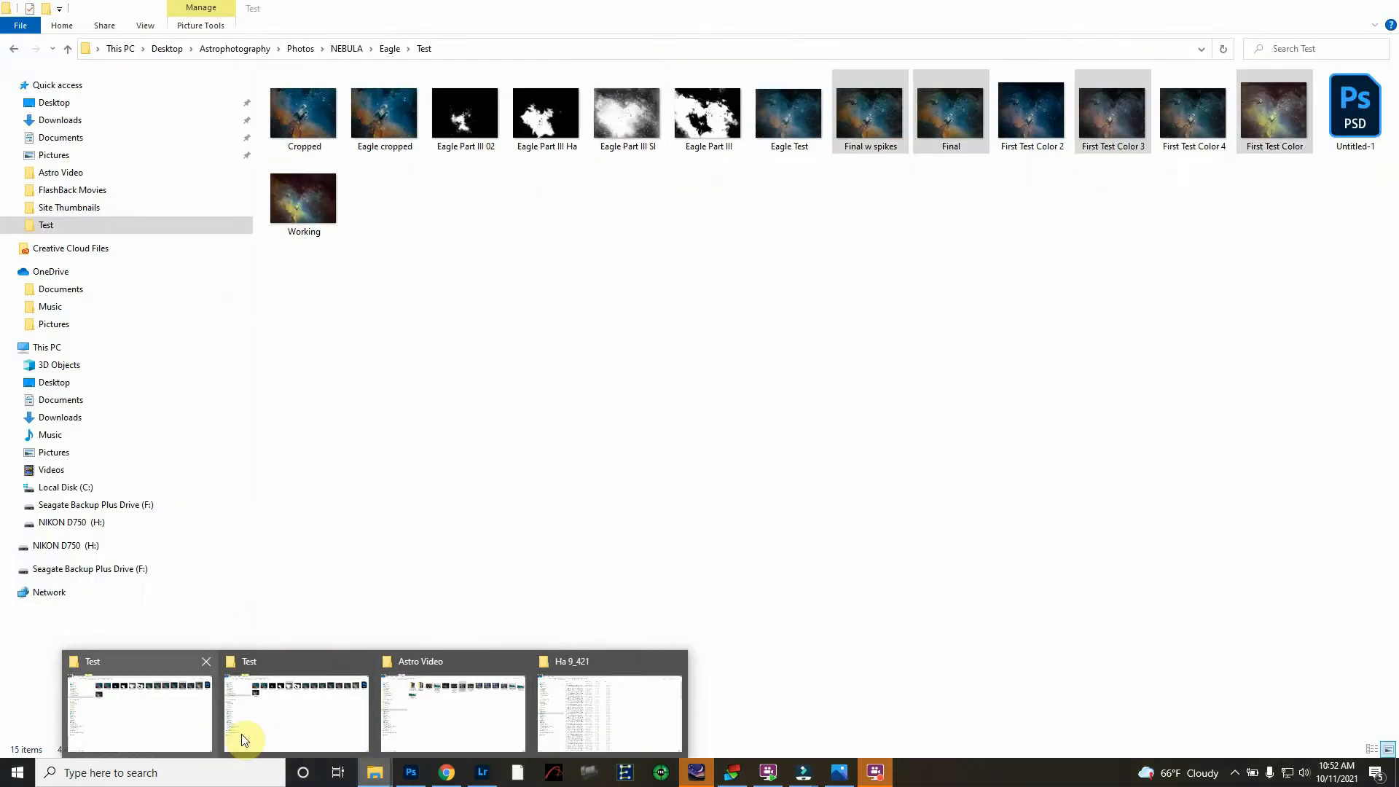
pyautogui.click(260, 733)
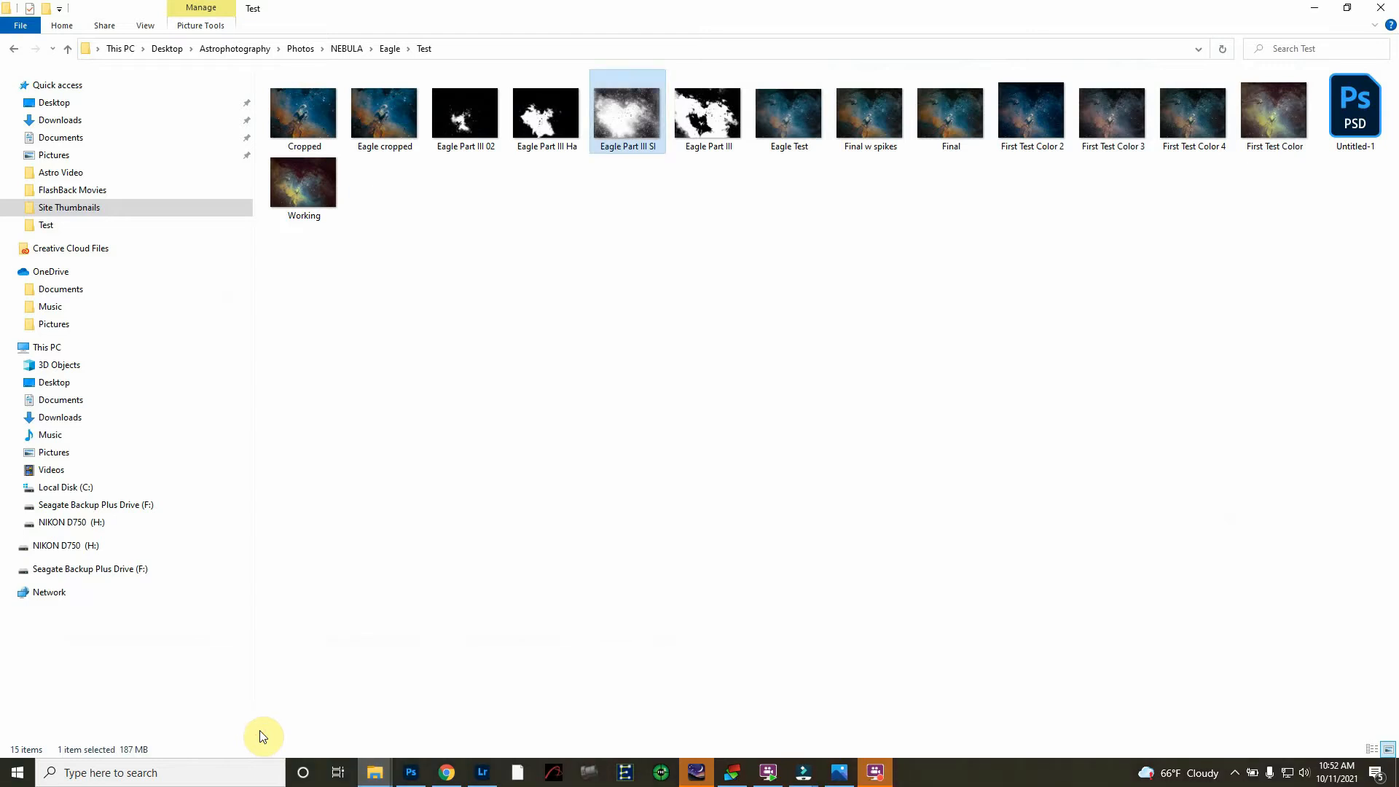
pyautogui.click(470, 133)
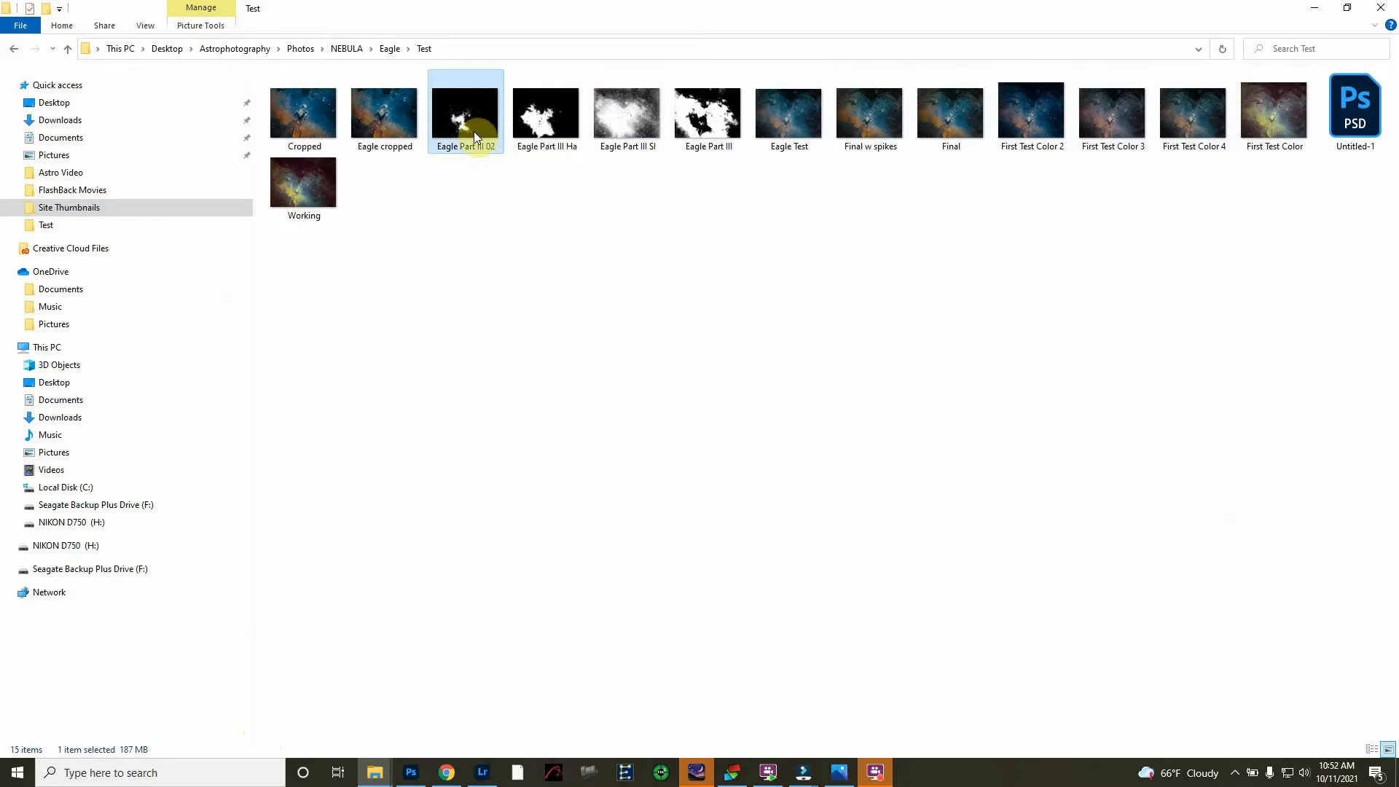
pyautogui.click(540, 129)
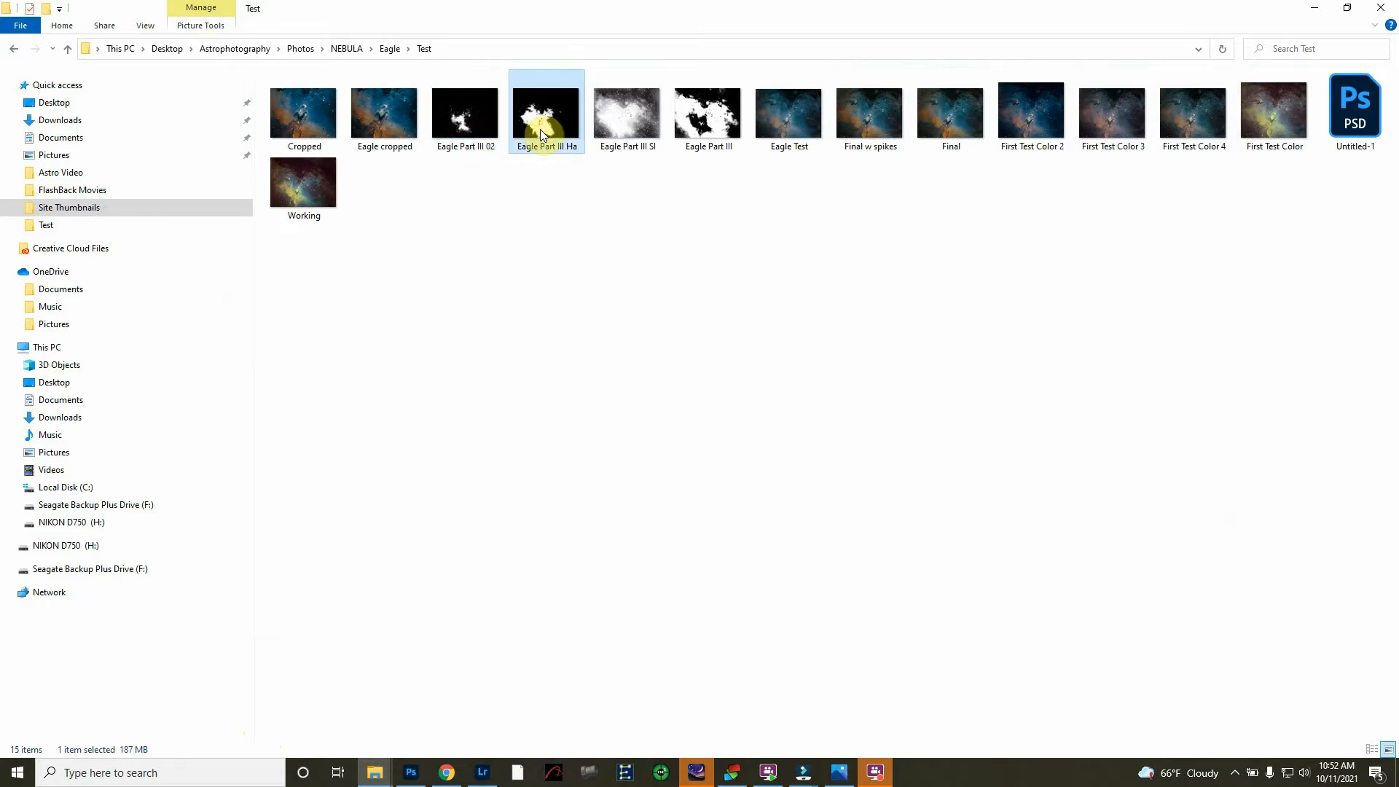
pyautogui.click(625, 130)
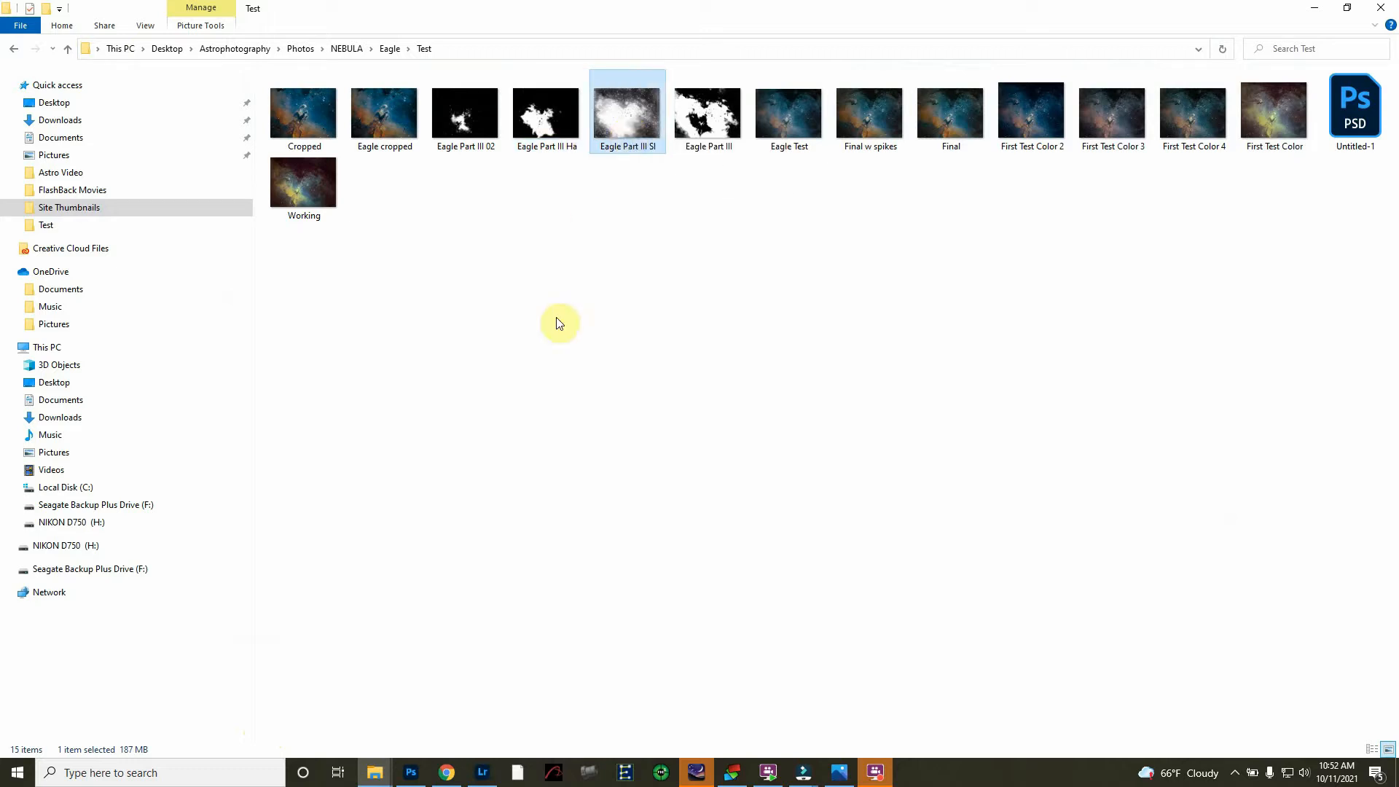
pyautogui.click(422, 774)
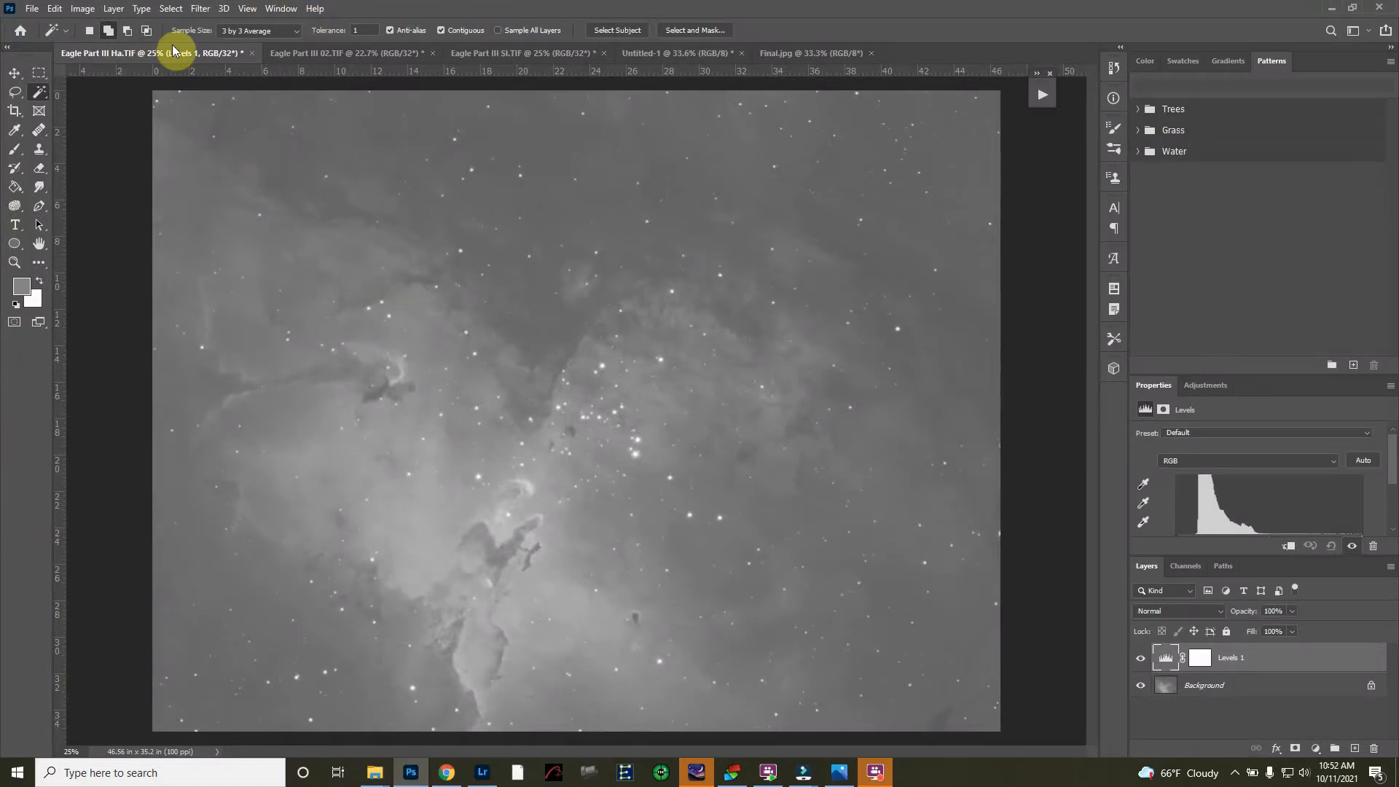
# - Flatten Eagle Part III Ha so its Levels adjustment layer merges into the background
pyautogui.click(212, 200)
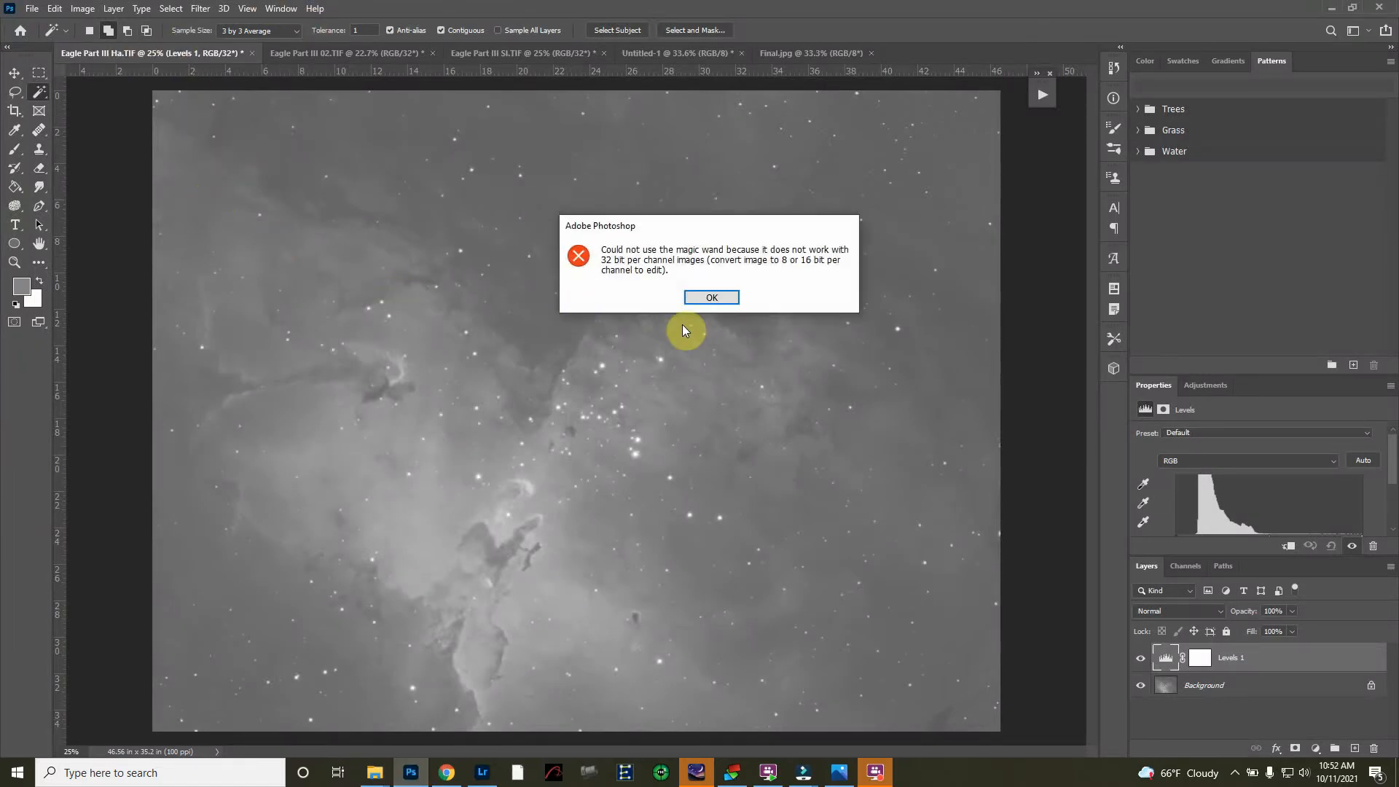
pyautogui.click(701, 294)
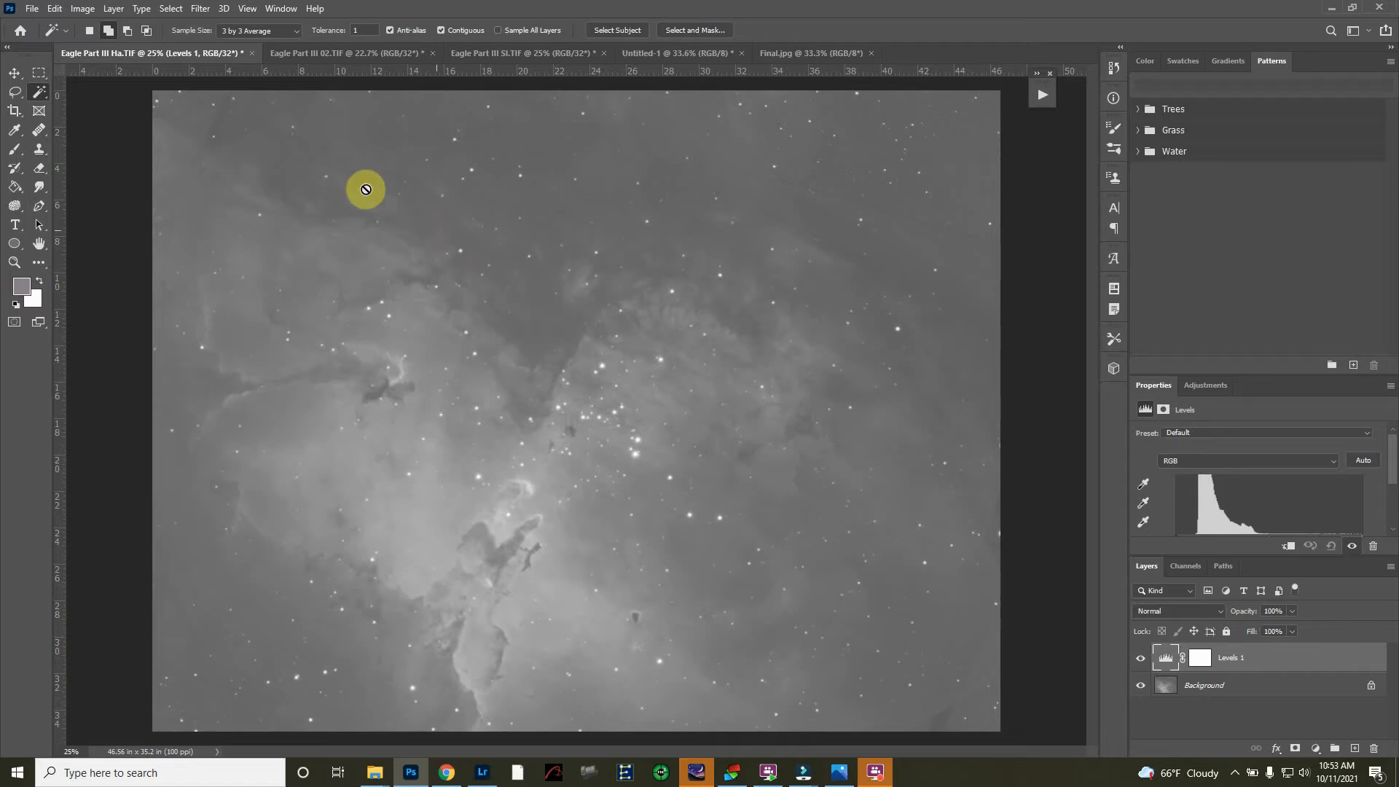
pyautogui.click(82, 9)
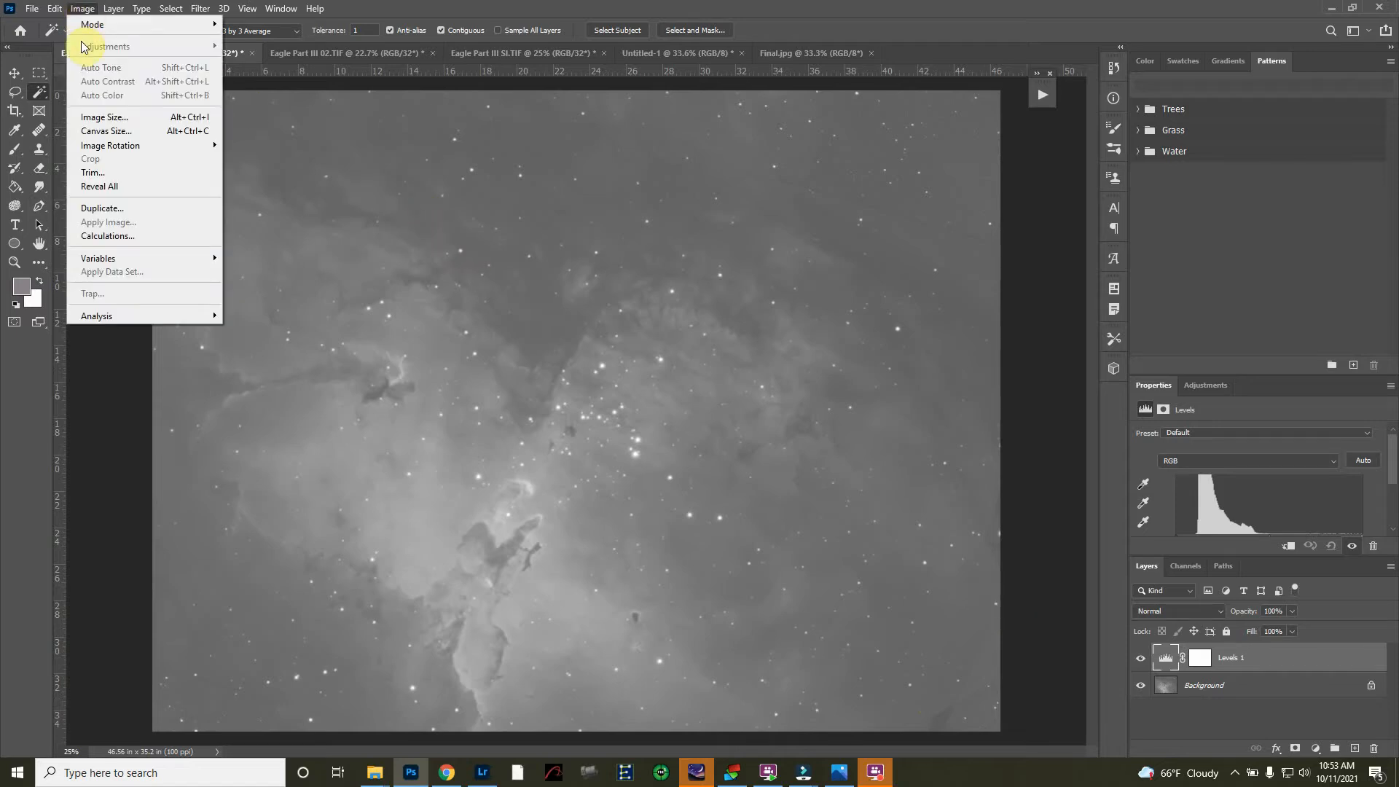
pyautogui.click(1039, 358)
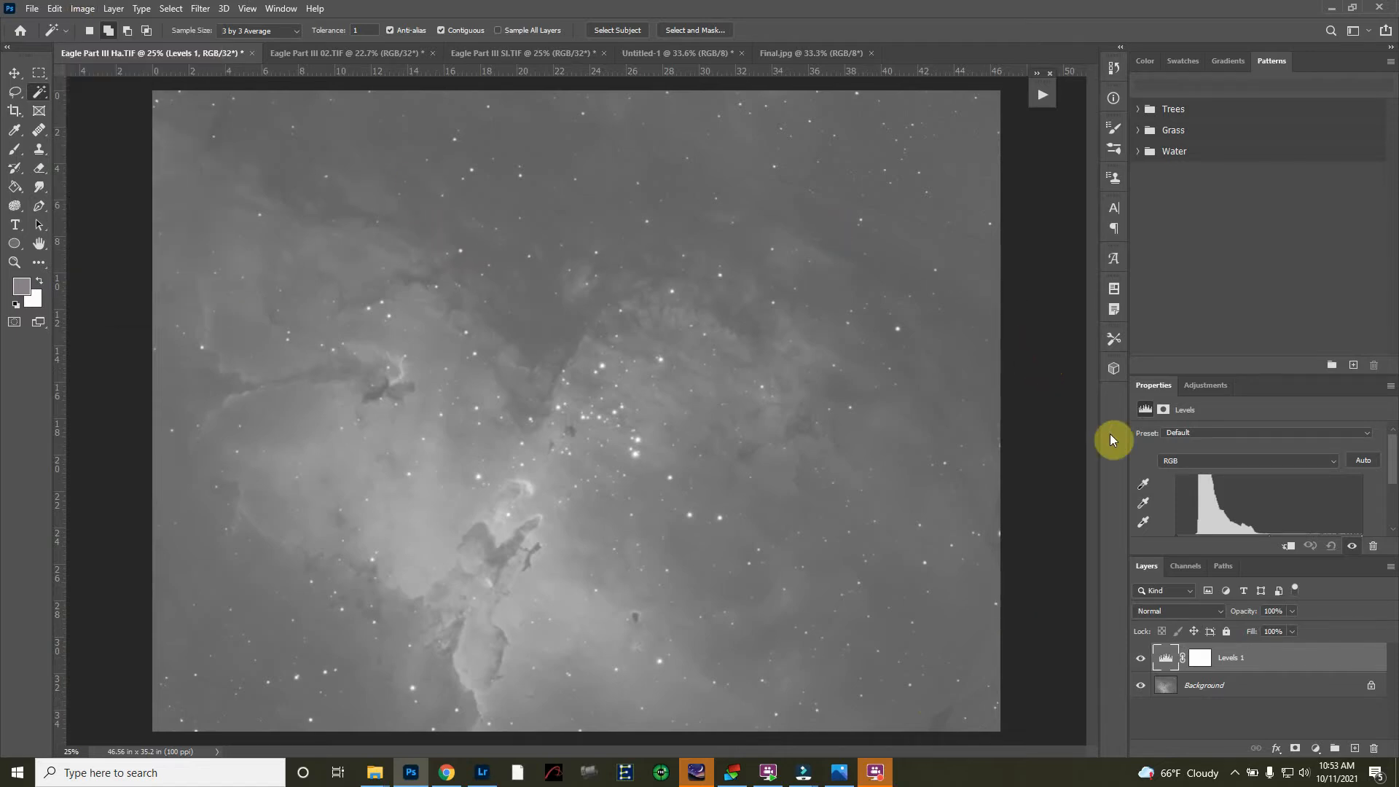
pyautogui.click(113, 8)
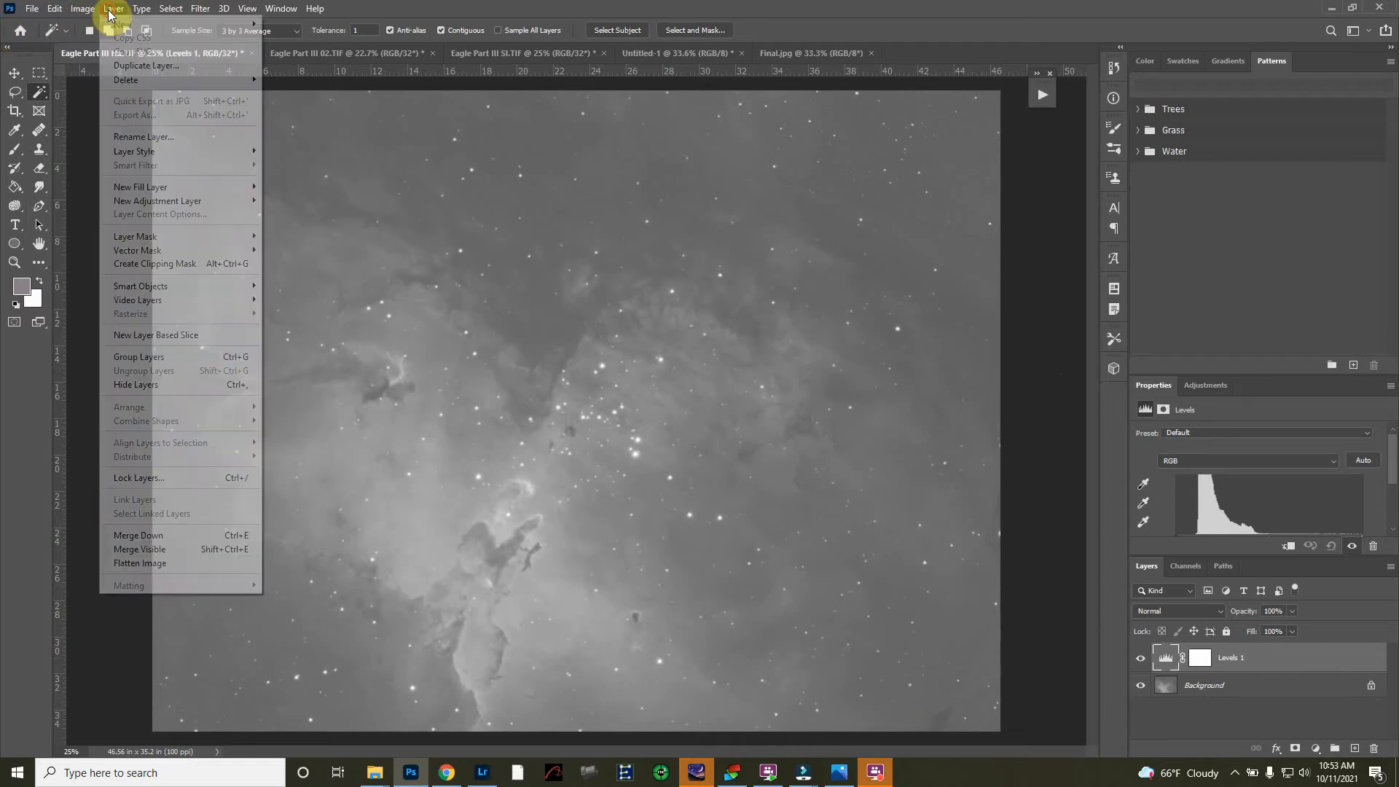
pyautogui.click(140, 563)
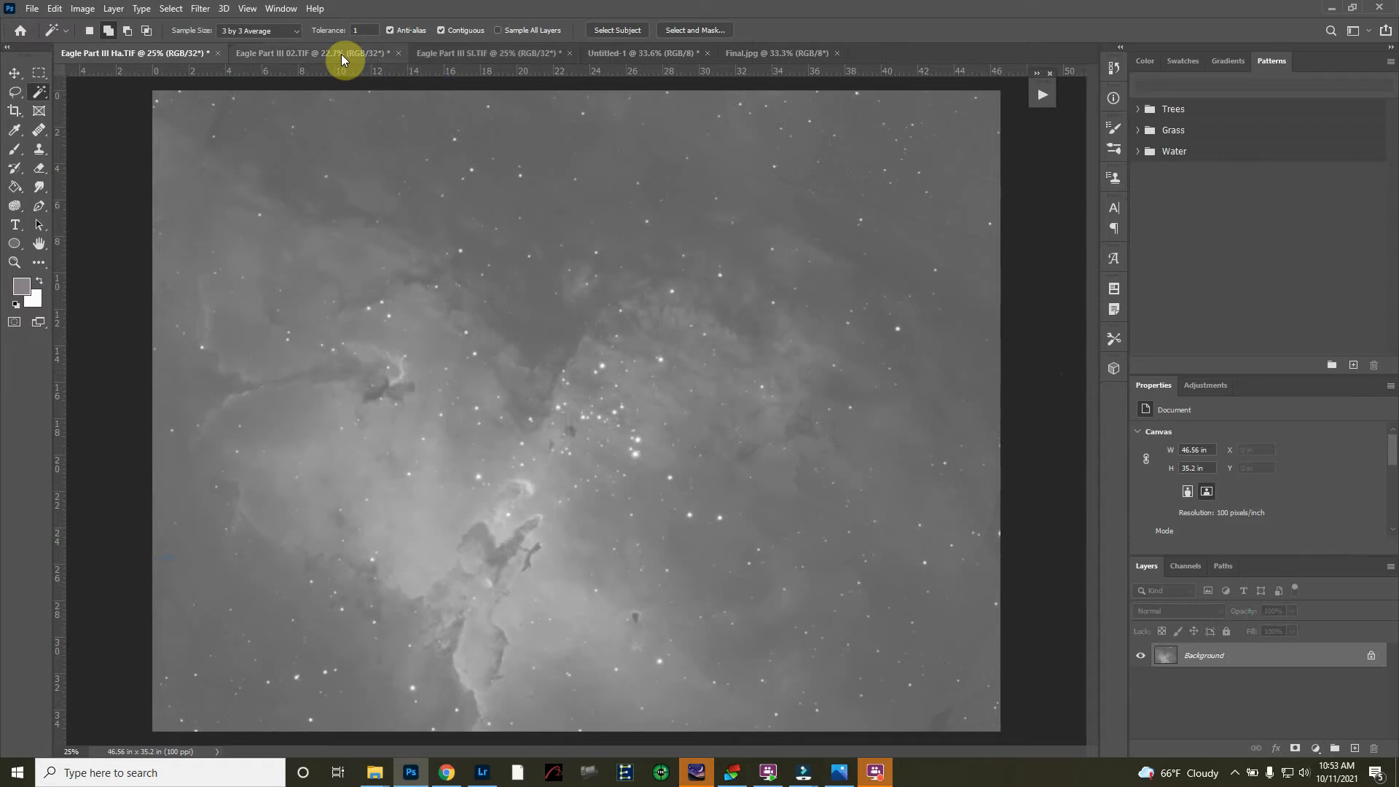
# - Compare the Eagle Part III 02 image with the Eagle Part III SI image
pyautogui.click(300, 58)
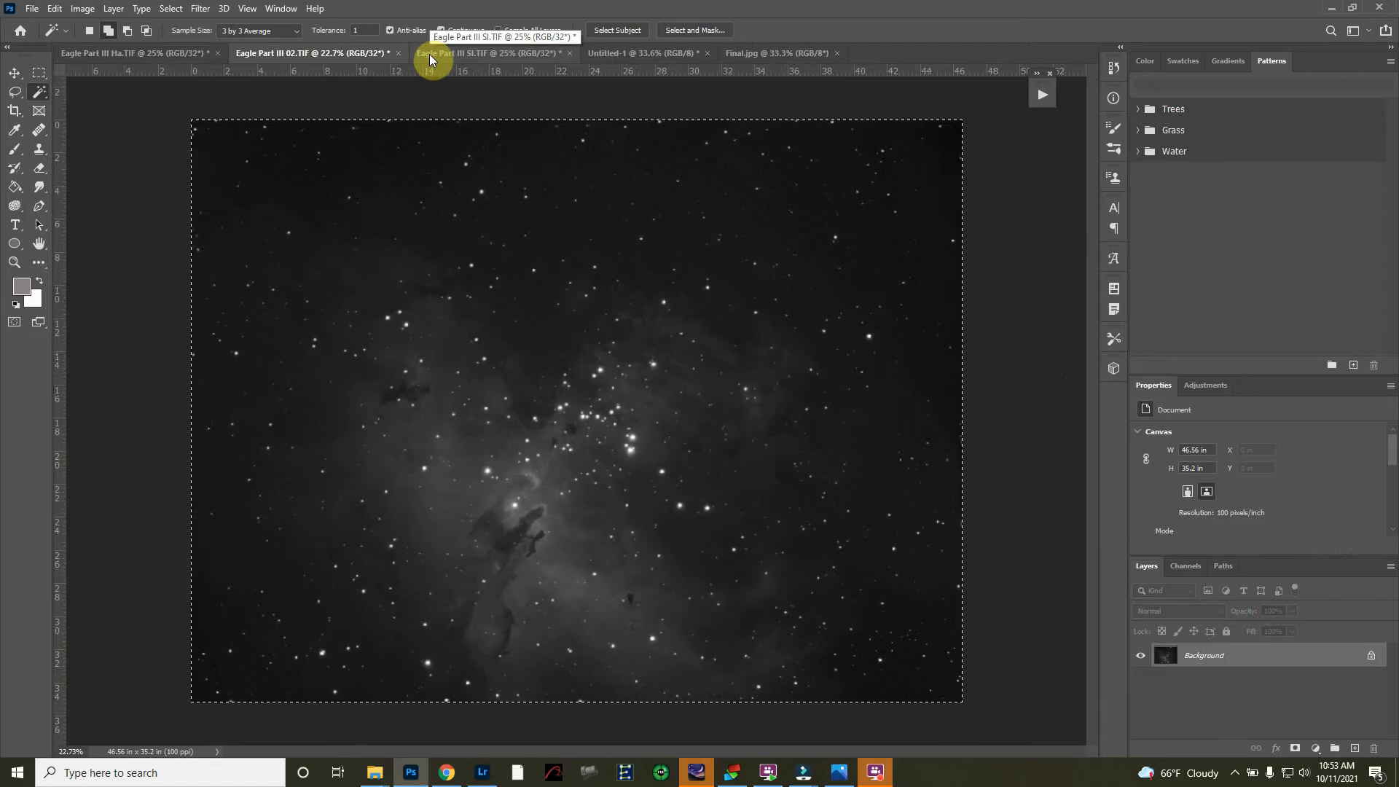
pyautogui.click(430, 53)
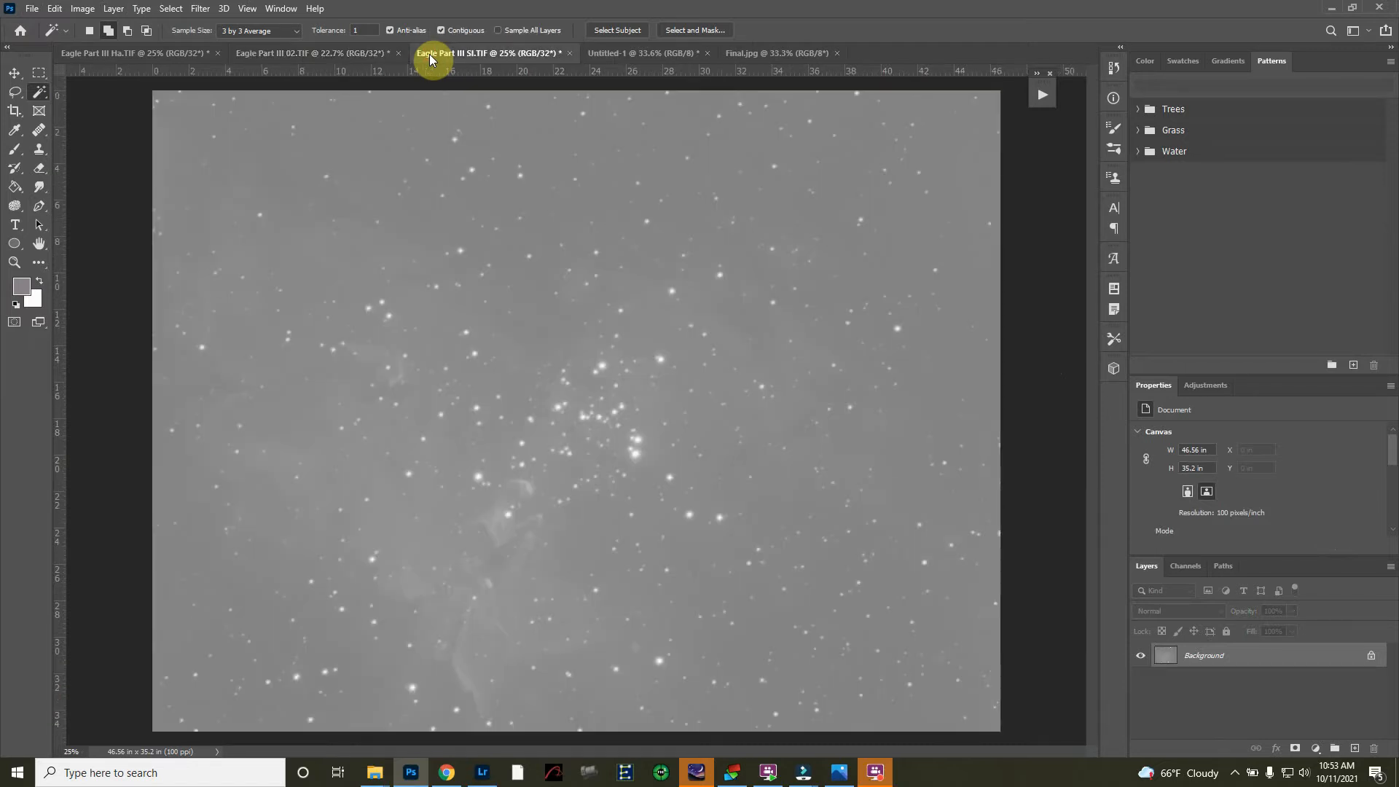
pyautogui.click(365, 52)
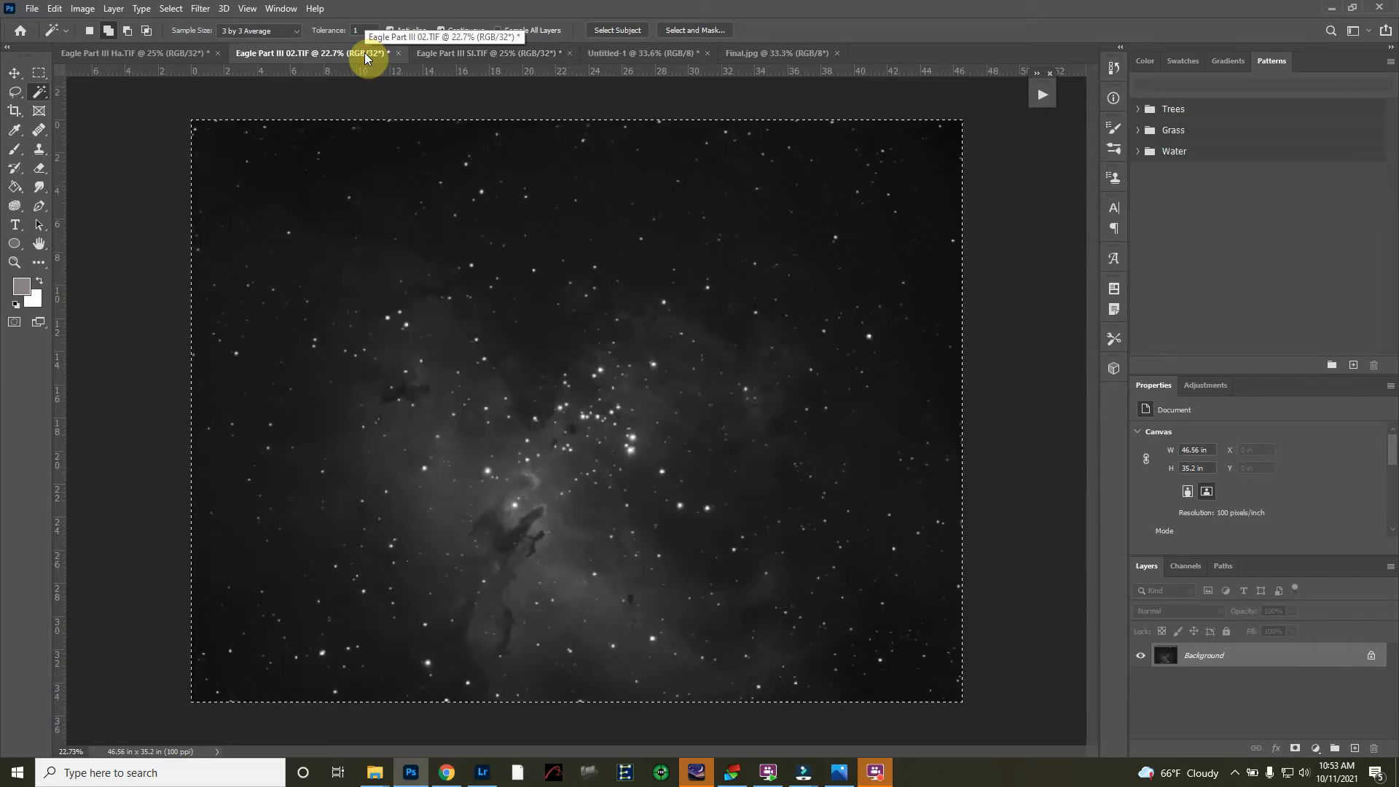
# - Undo the flattening, the Levels adjustment and the full-image selection in Eagle Part III 02, back to its unstretched background
pyautogui.hotkey('ctrl', 'z')
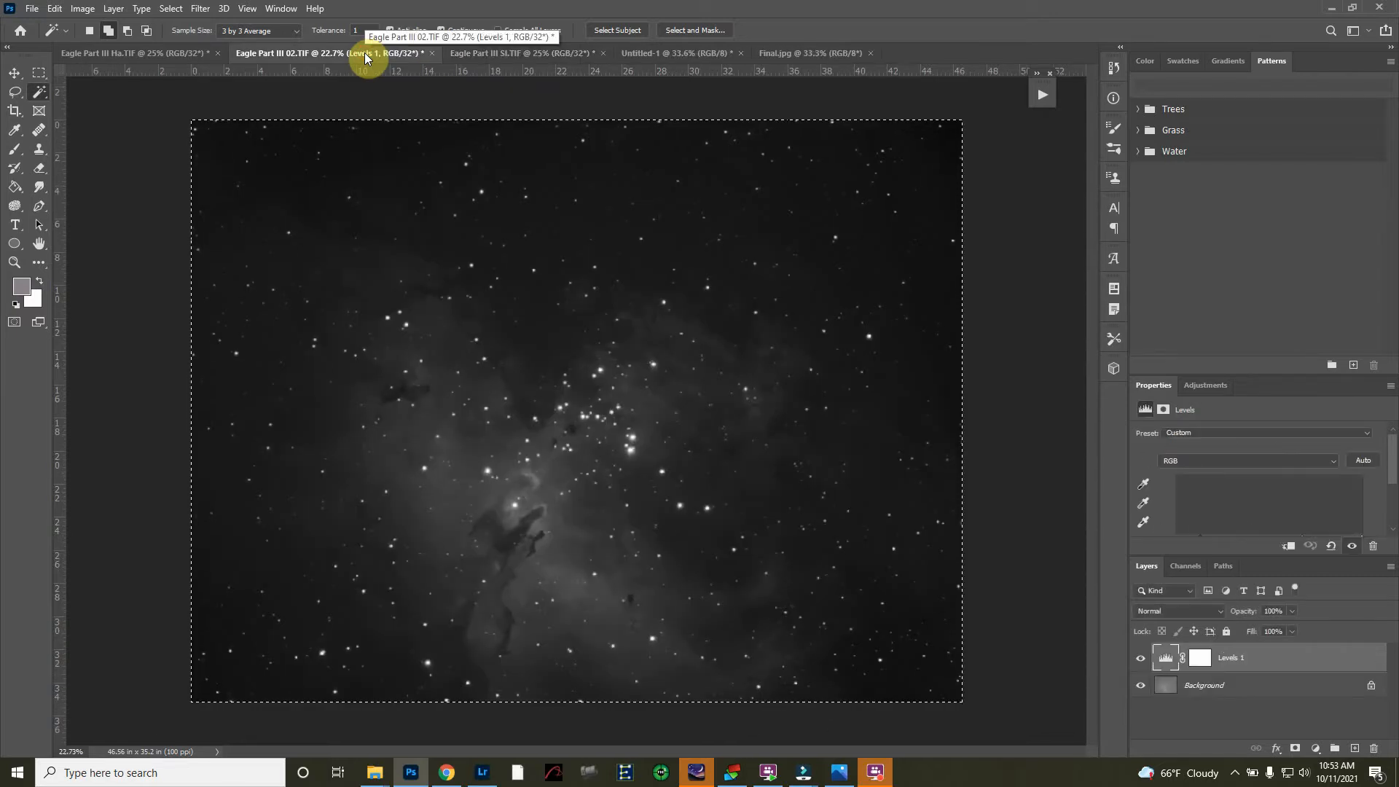
pyautogui.click(130, 138)
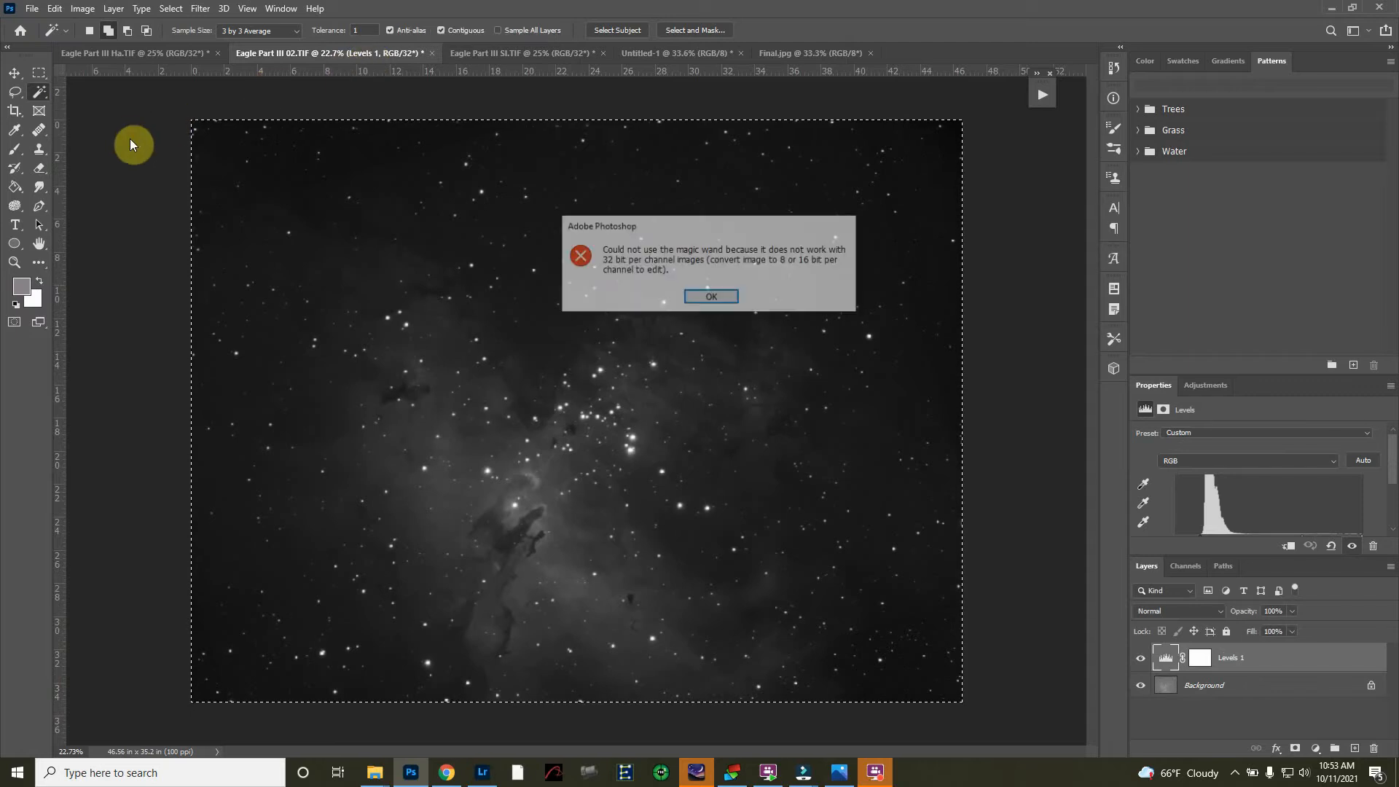
pyautogui.click(707, 299)
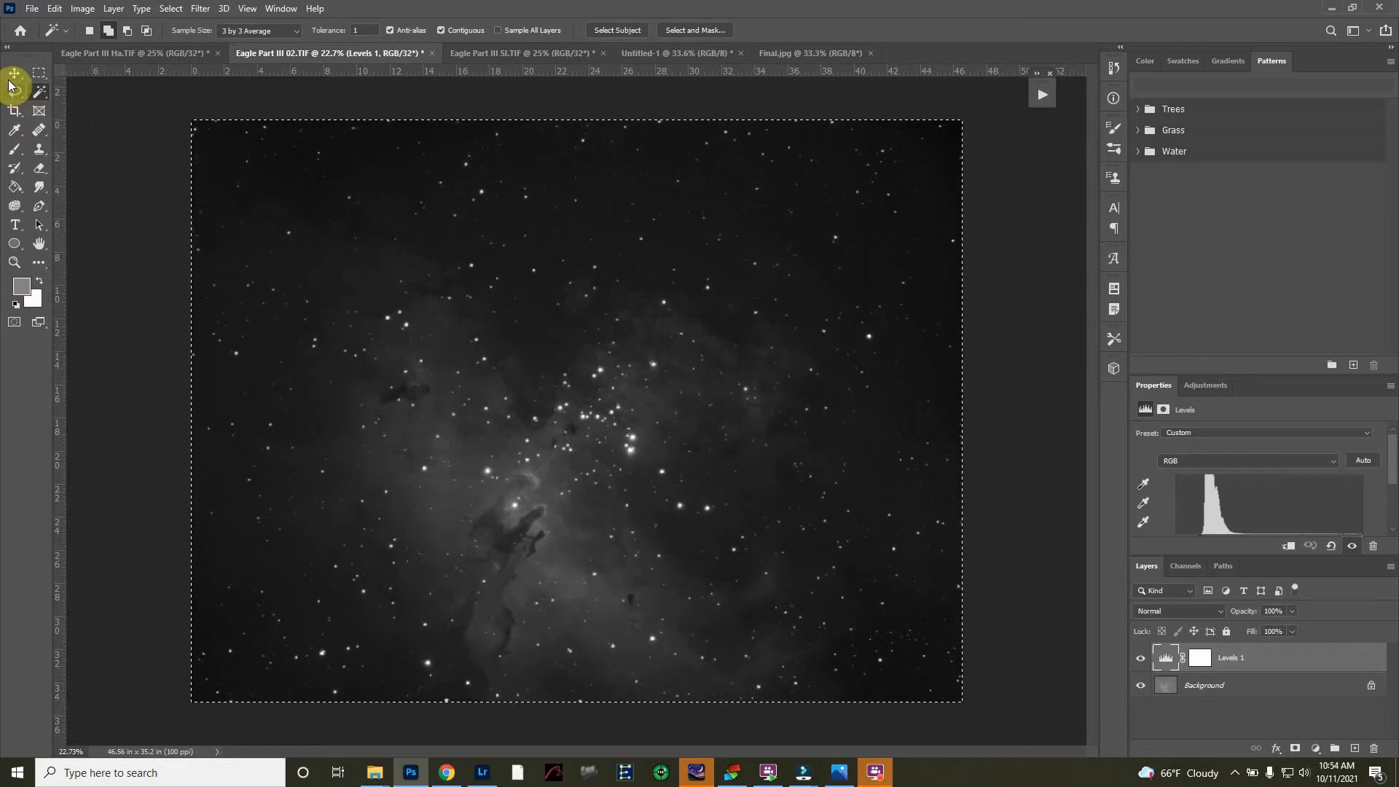
pyautogui.rightClick(343, 296)
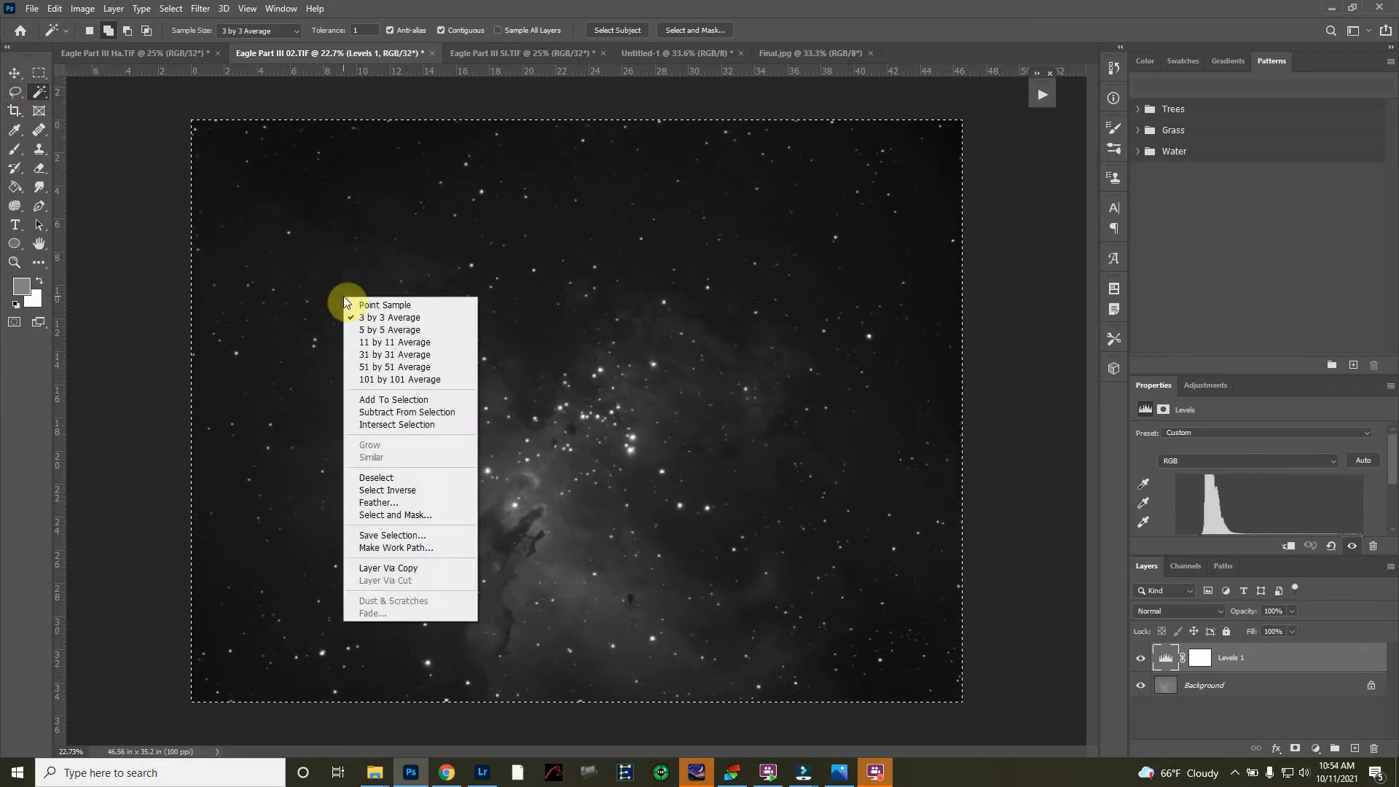
pyautogui.click(374, 478)
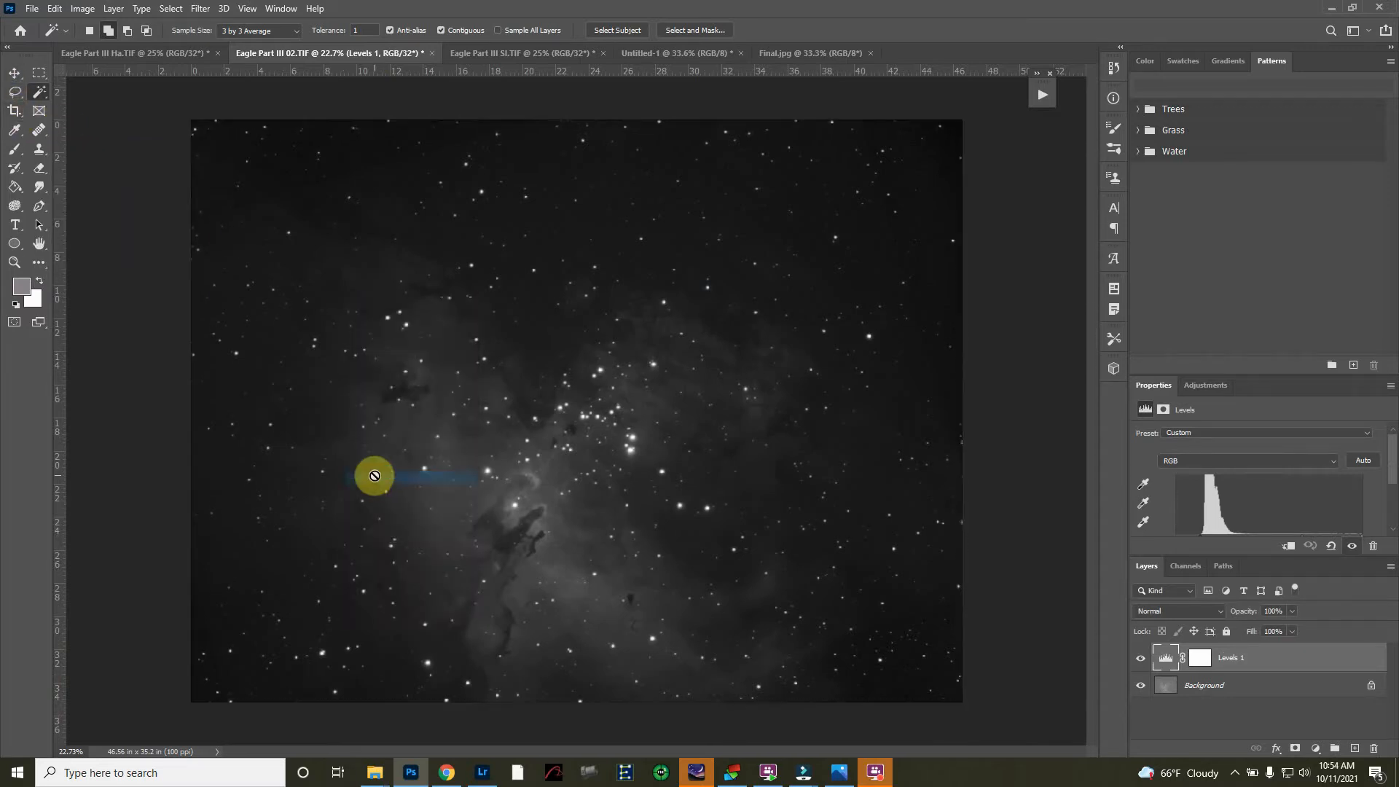
pyautogui.hotkey('ctrl', 'z')
pyautogui.hotkey('ctrl', 'z')
pyautogui.hotkey('ctrl', 'z')
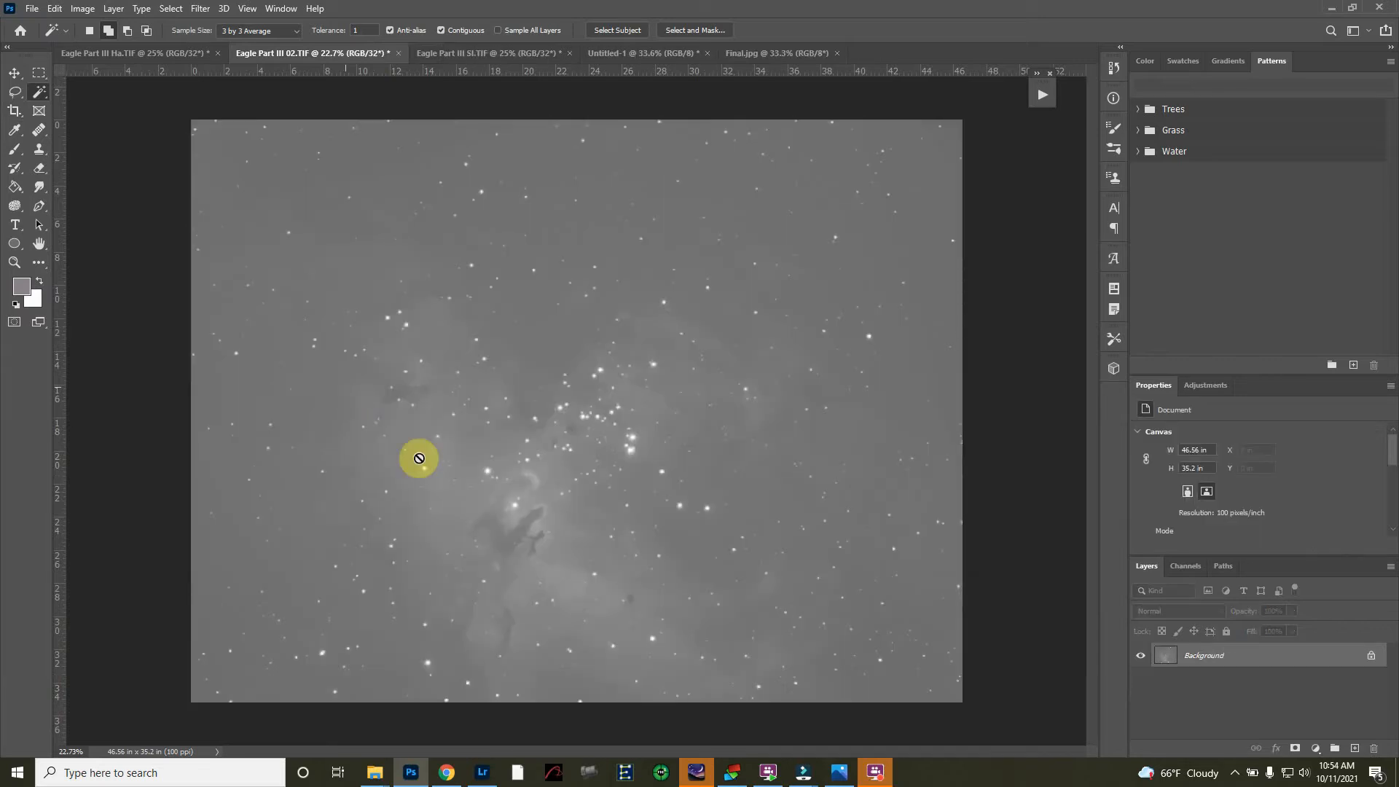
# - Check the Eagle Part III SI image, return to Eagle Part III Ha and add a Levels adjustment layer to it
pyautogui.click(454, 57)
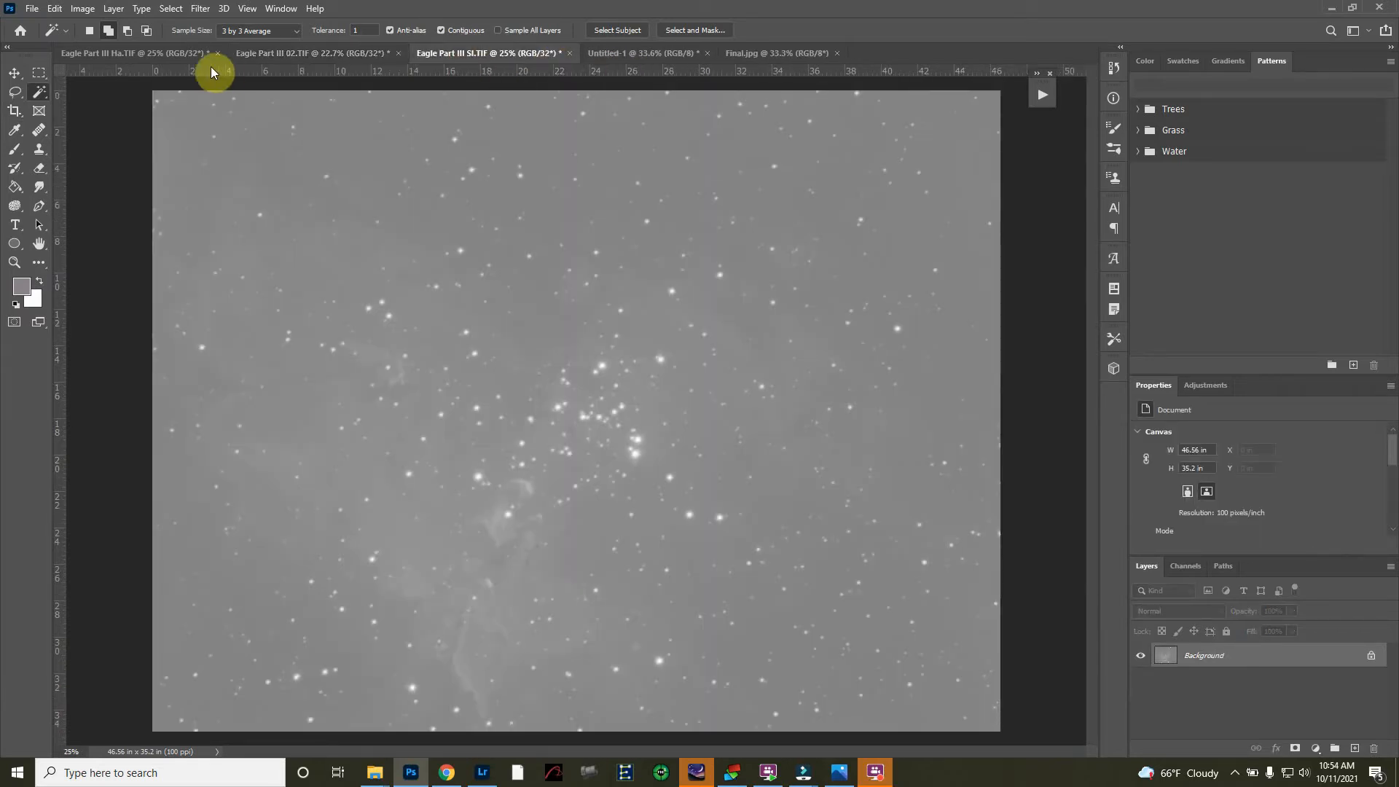
pyautogui.click(133, 51)
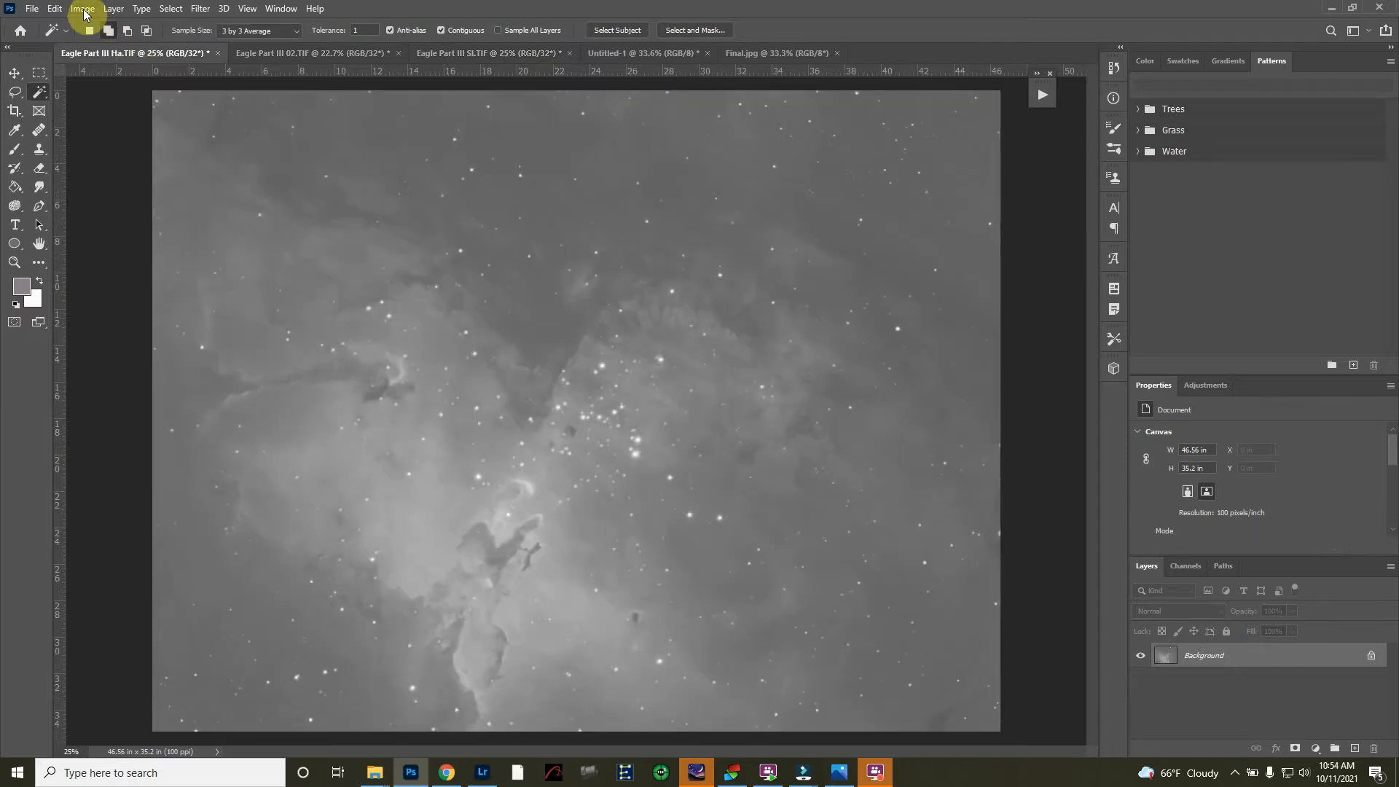
pyautogui.click(84, 13)
pyautogui.moveTo(93, 49)
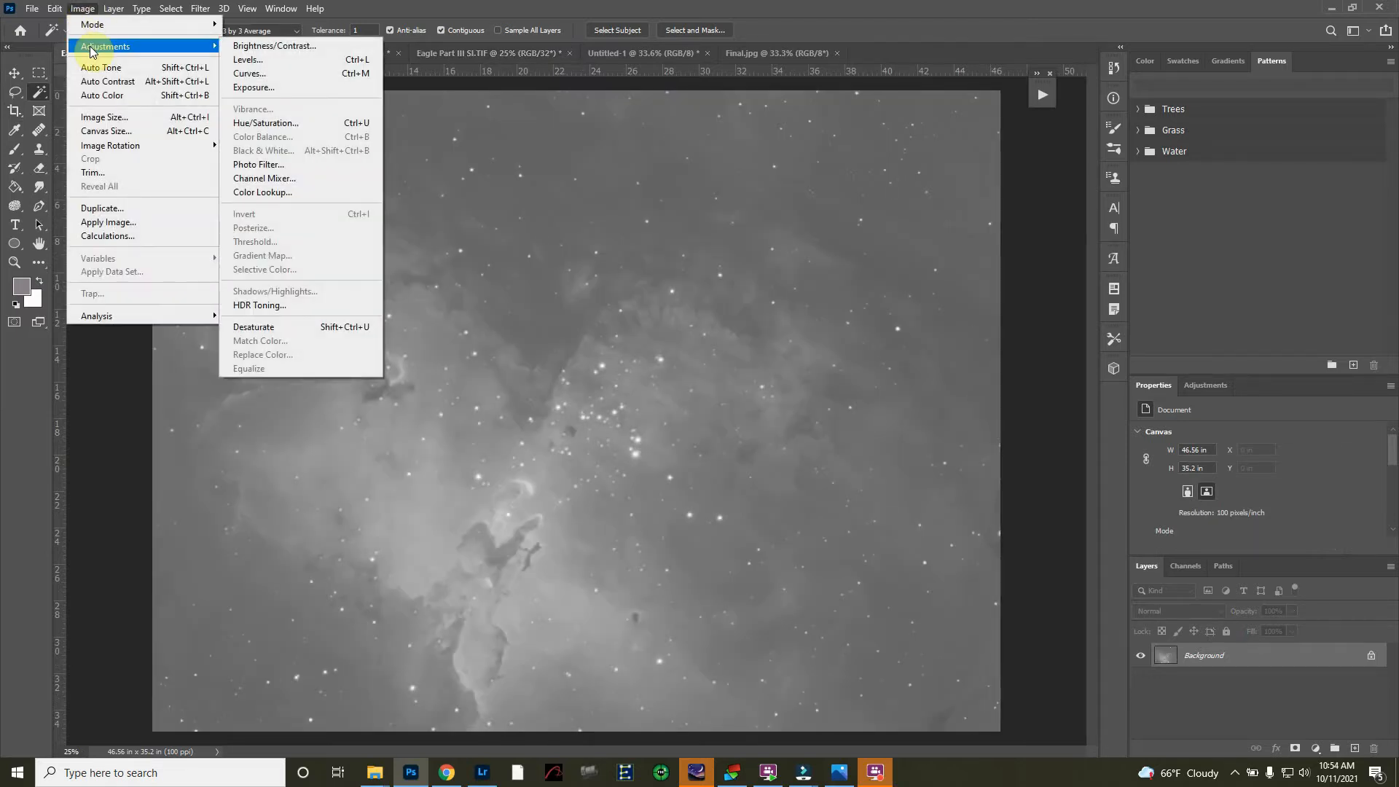
pyautogui.click(1194, 396)
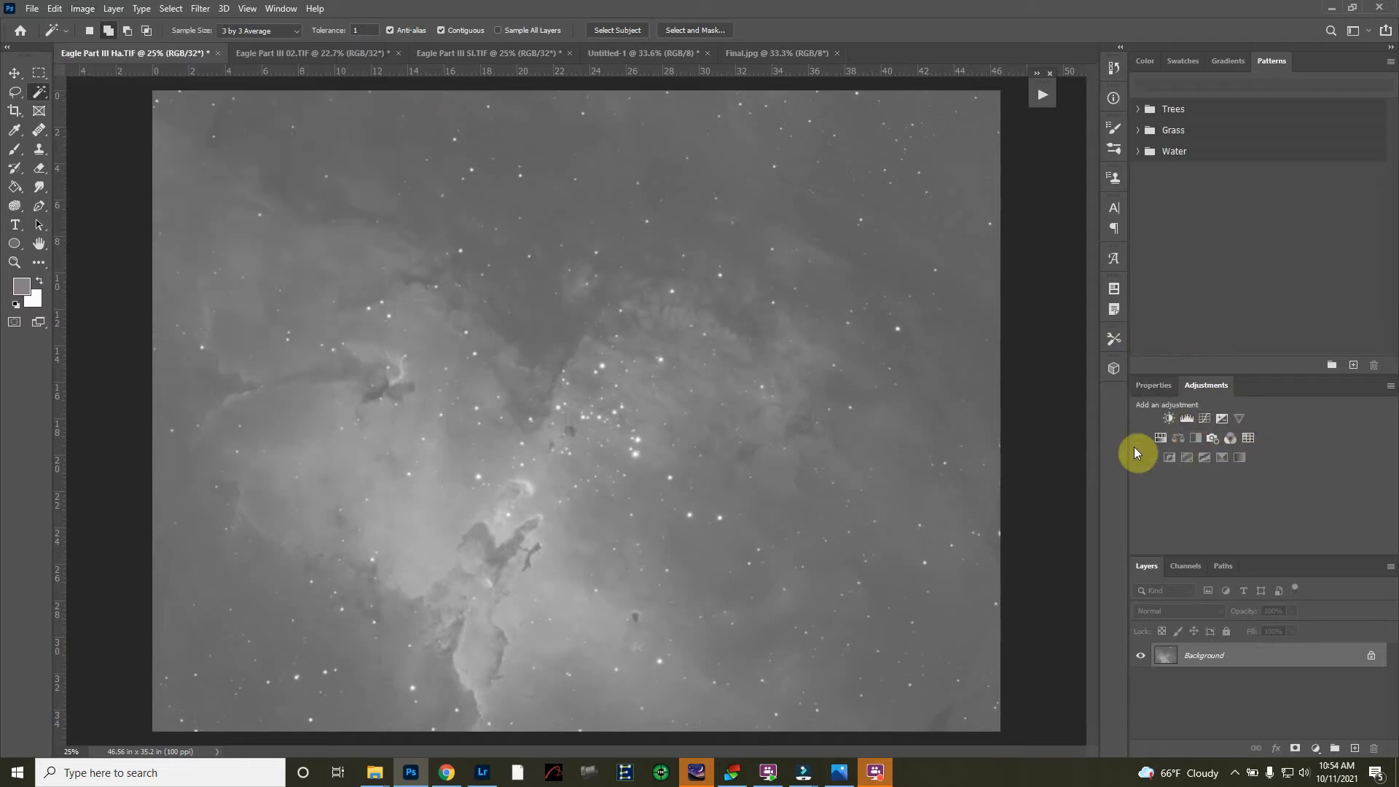
pyautogui.click(1185, 423)
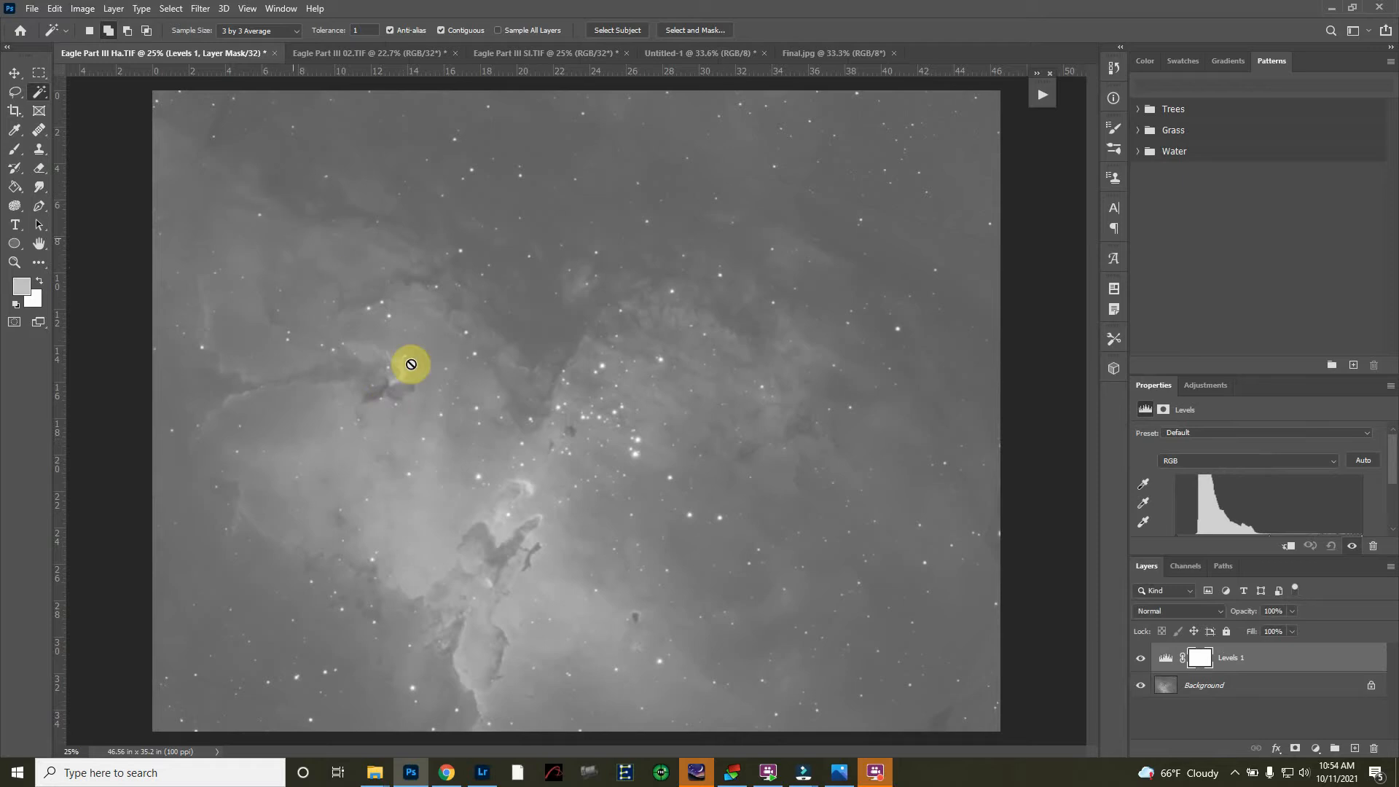
# - In Ha's Levels adjustment, raise the black point to just before the histogram's start and fine-tune the midtones
pyautogui.scroll(-1, 1263, 517)
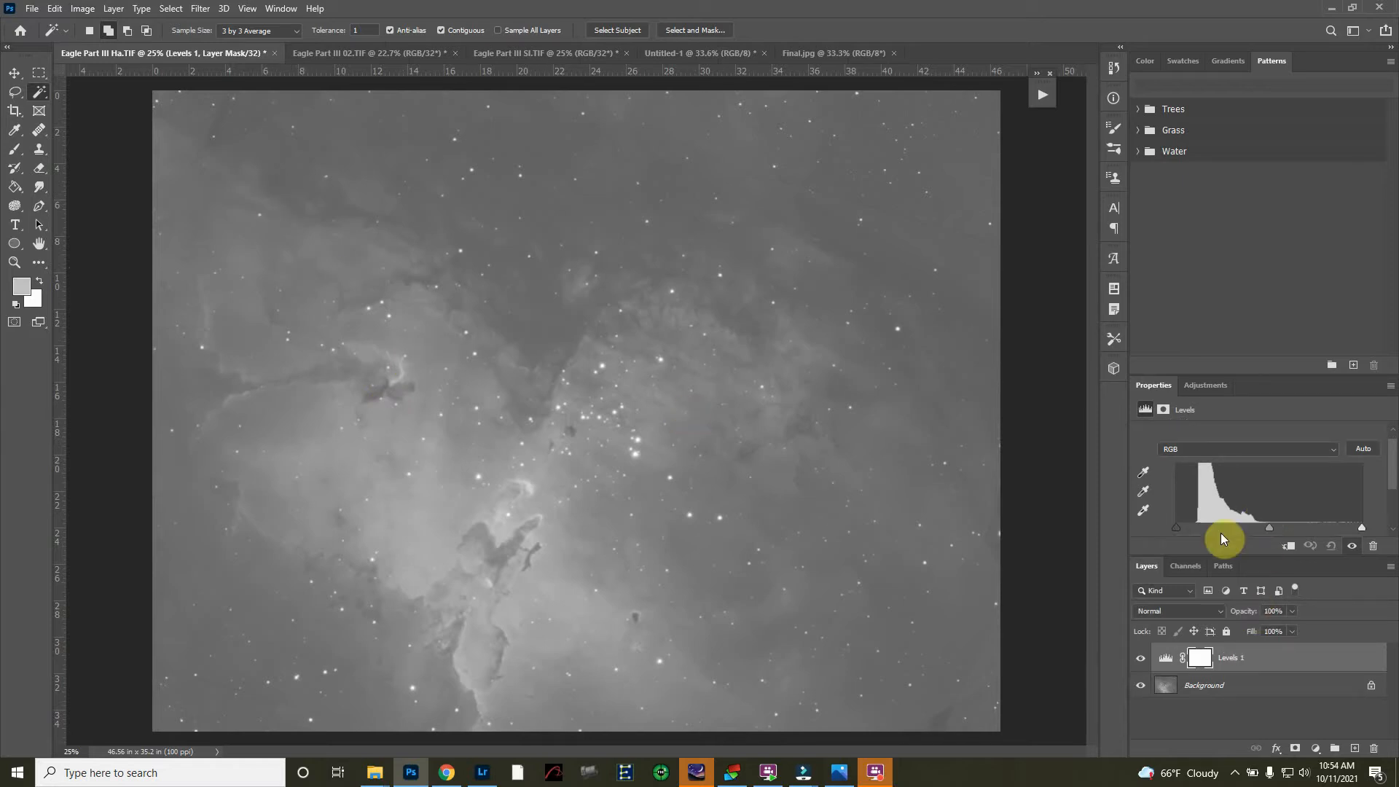
pyautogui.moveTo(1178, 526); pyautogui.dragTo(1194, 526)
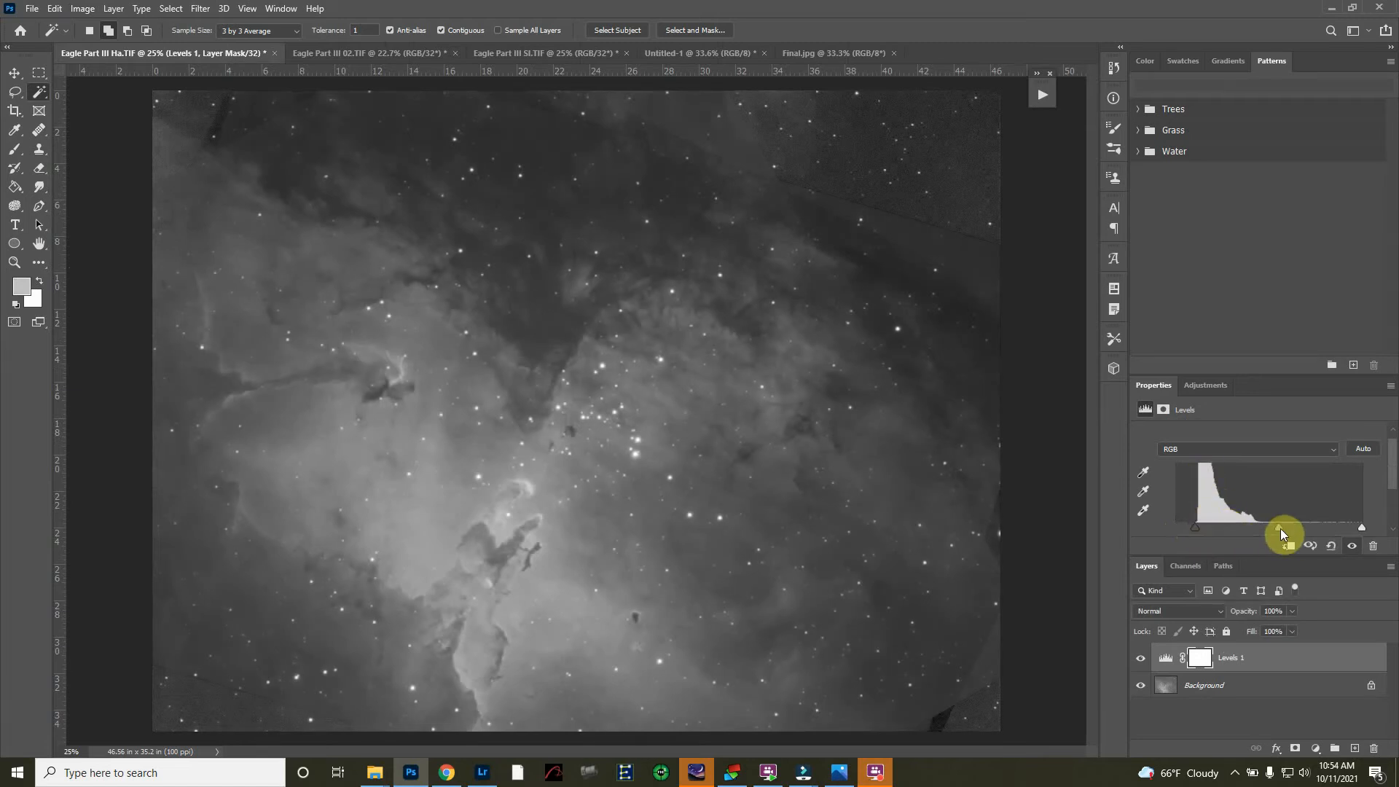
pyautogui.moveTo(1278, 528); pyautogui.dragTo(1282, 526)
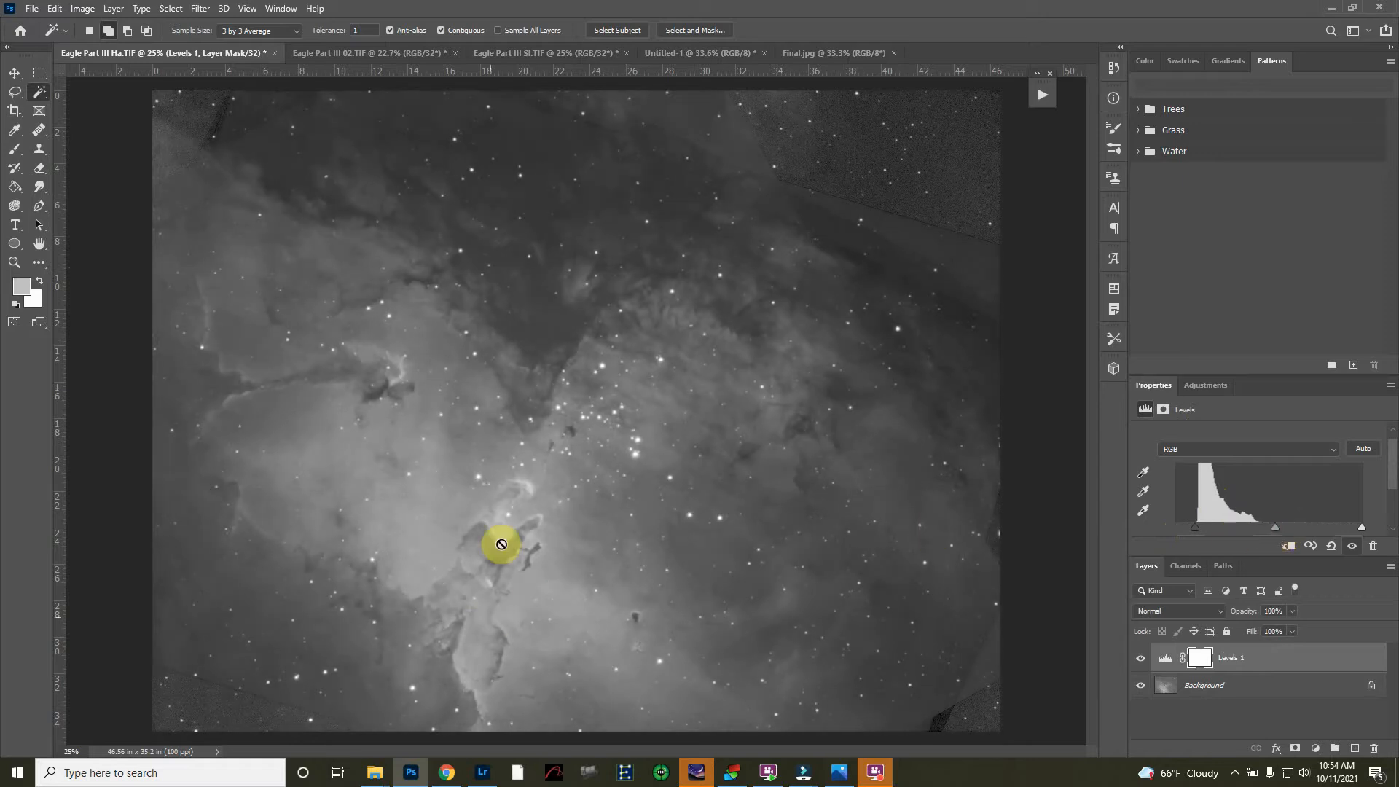
pyautogui.moveTo(1195, 525)
pyautogui.mouseDown()
pyautogui.moveTo(1217, 522)
pyautogui.moveTo(1158, 527)
pyautogui.moveTo(1193, 523)
pyautogui.mouseUp()
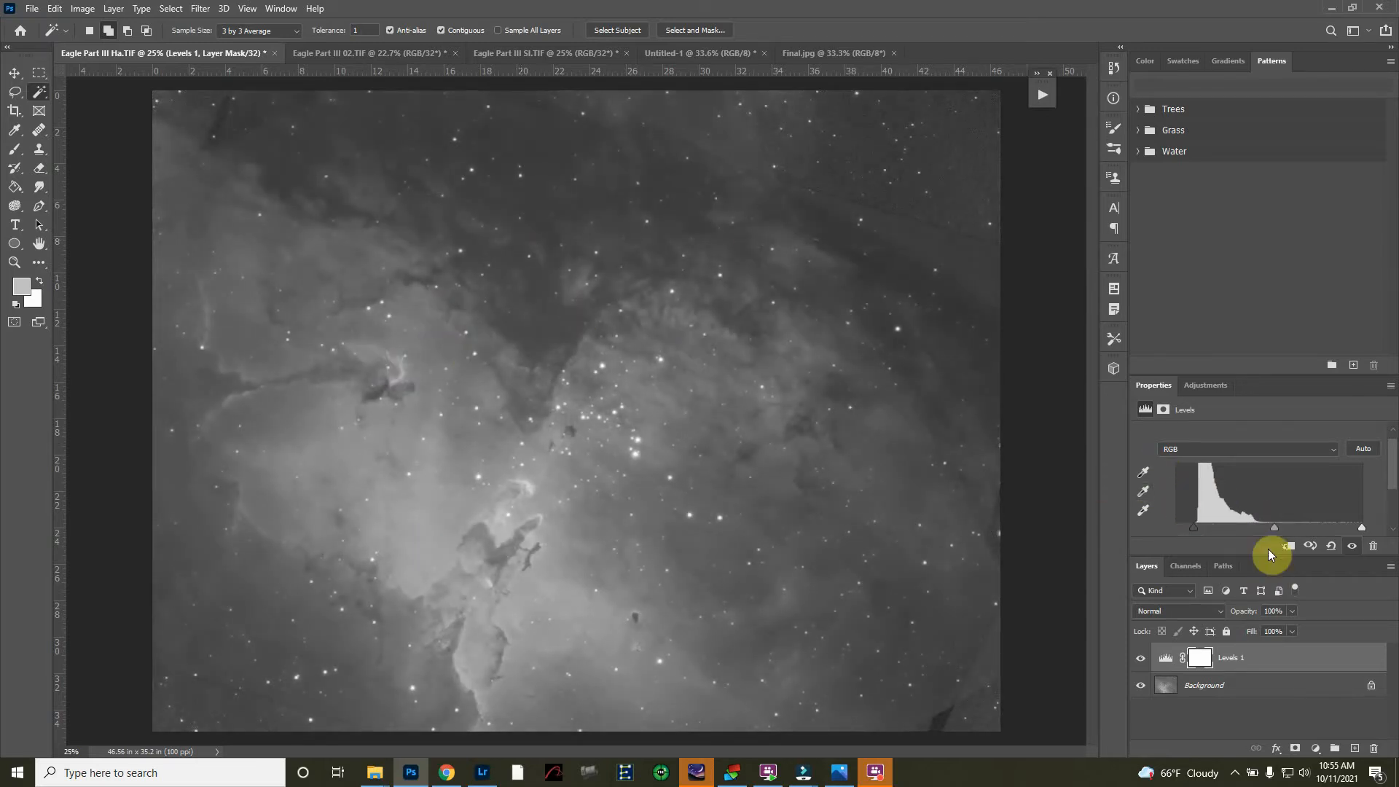
pyautogui.moveTo(1281, 527)
pyautogui.mouseDown()
pyautogui.moveTo(1265, 533)
pyautogui.moveTo(1276, 527)
pyautogui.mouseUp()
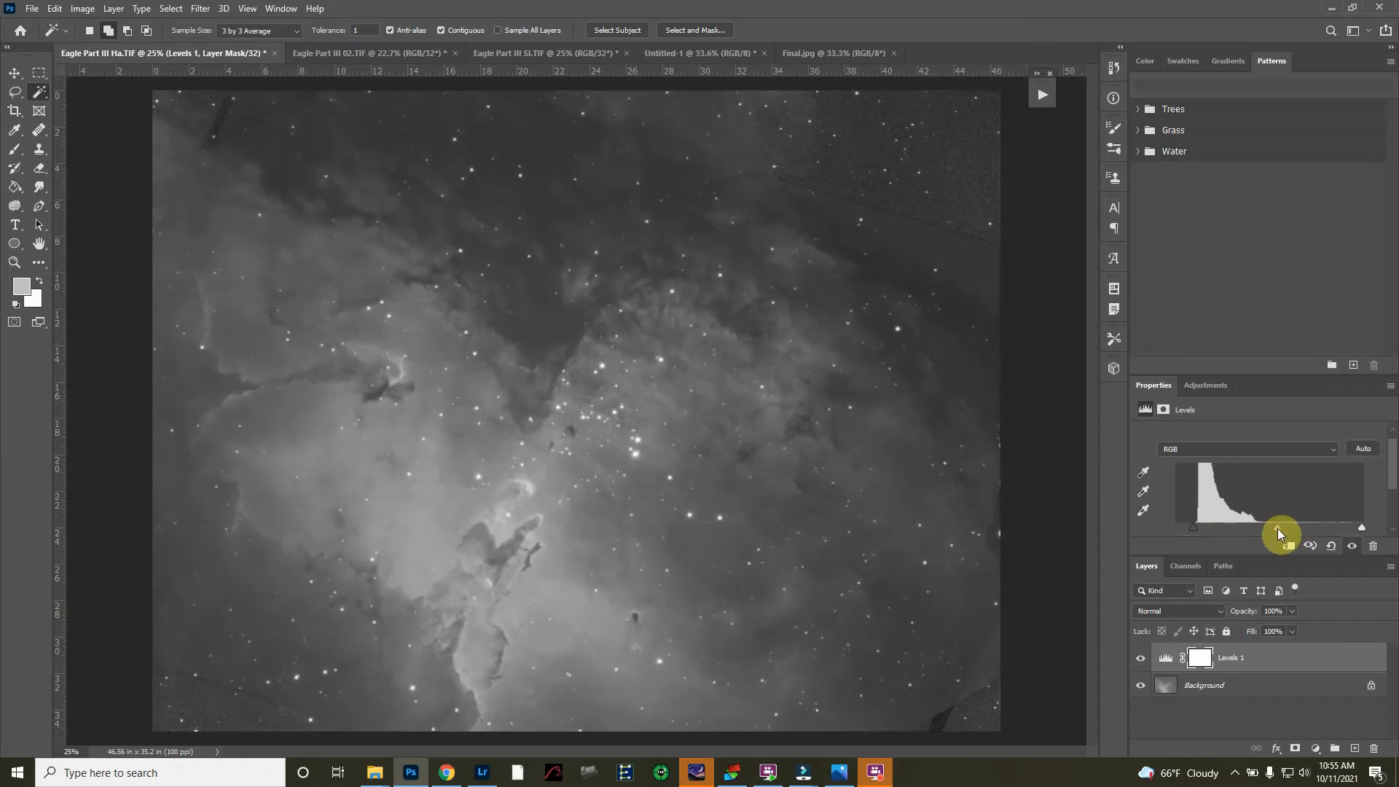
pyautogui.moveTo(1362, 526)
pyautogui.mouseDown()
pyautogui.moveTo(1320, 531)
pyautogui.moveTo(1381, 533)
pyautogui.mouseUp()
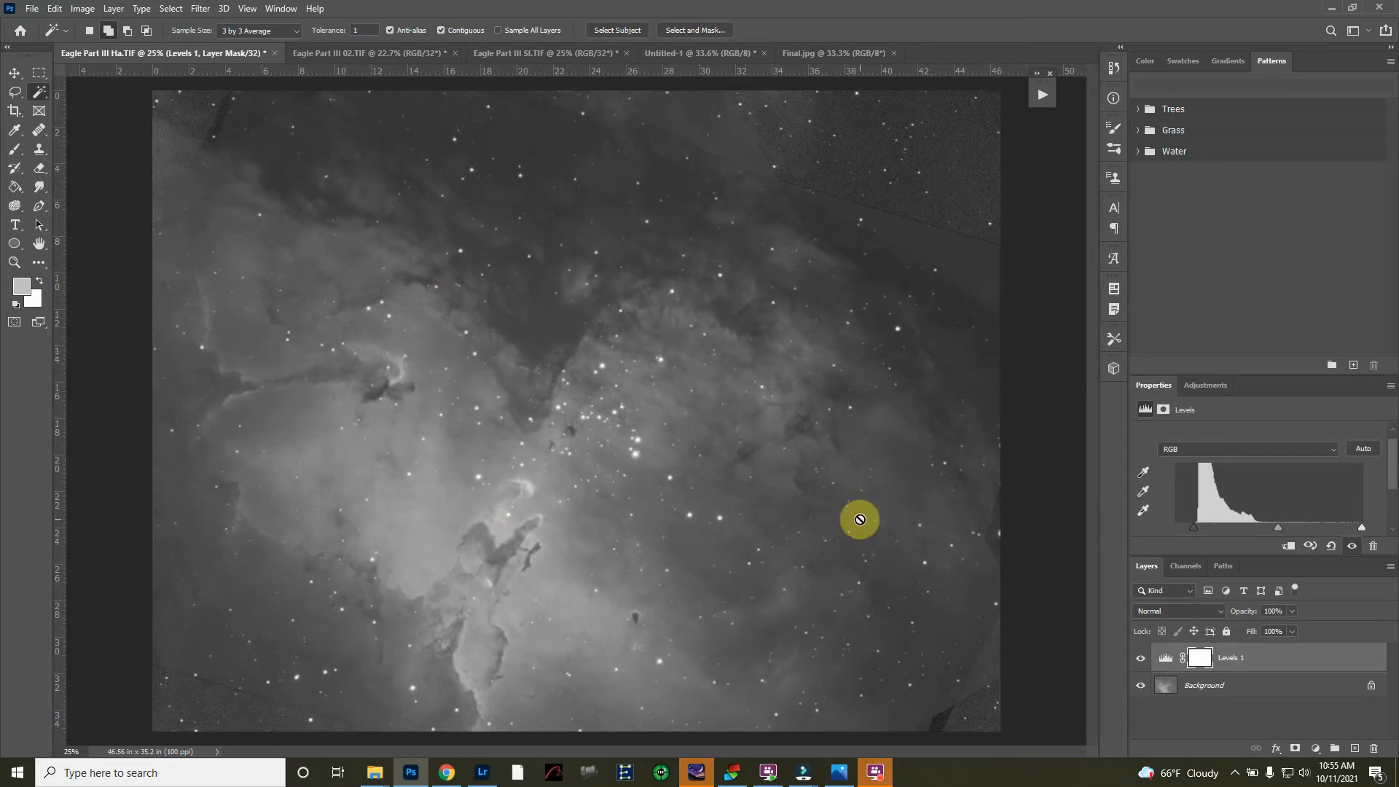
# - Look through the Astronomy Tools actions, highlight Make Stars Smaller, and close the actions list
pyautogui.click(212, 10)
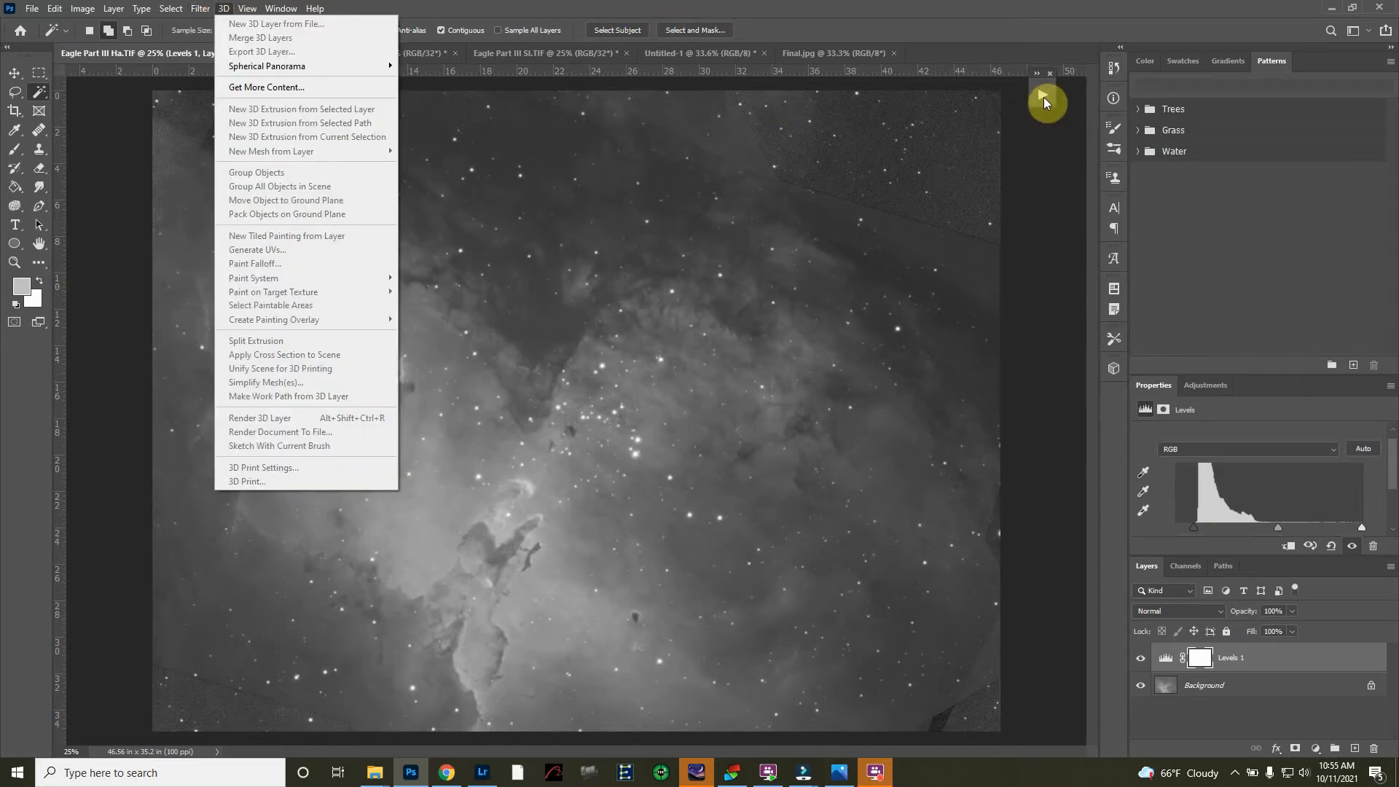
pyautogui.click(1043, 95)
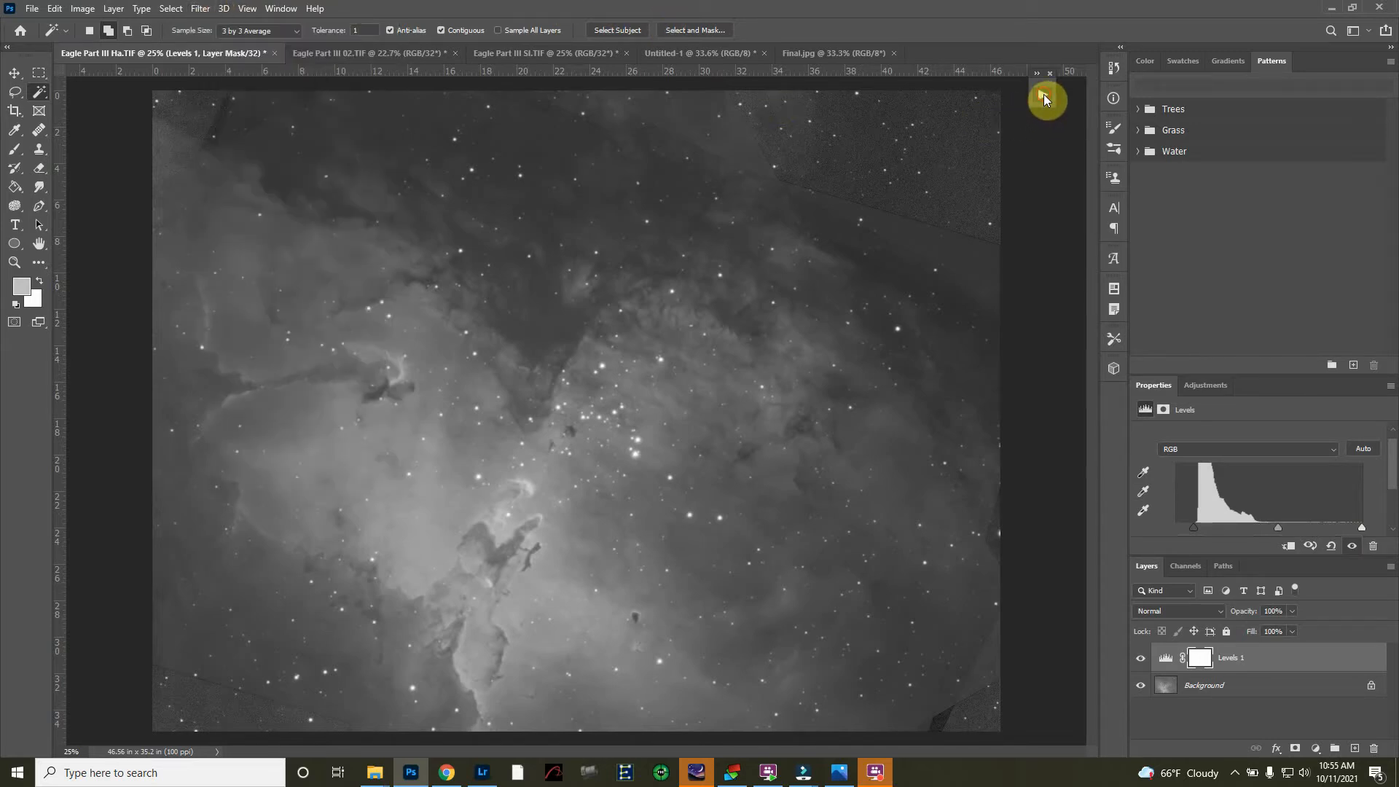
pyautogui.click(1044, 94)
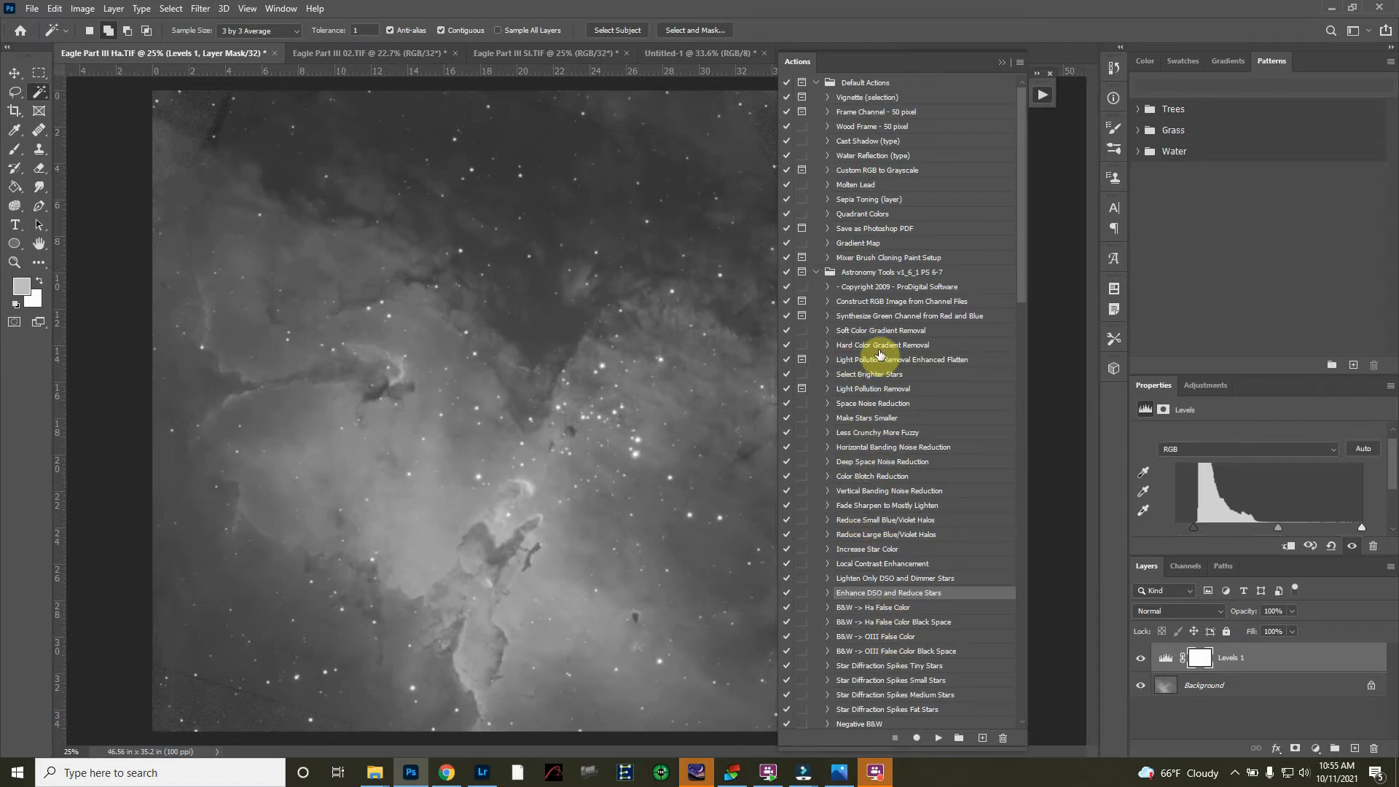
pyautogui.click(861, 421)
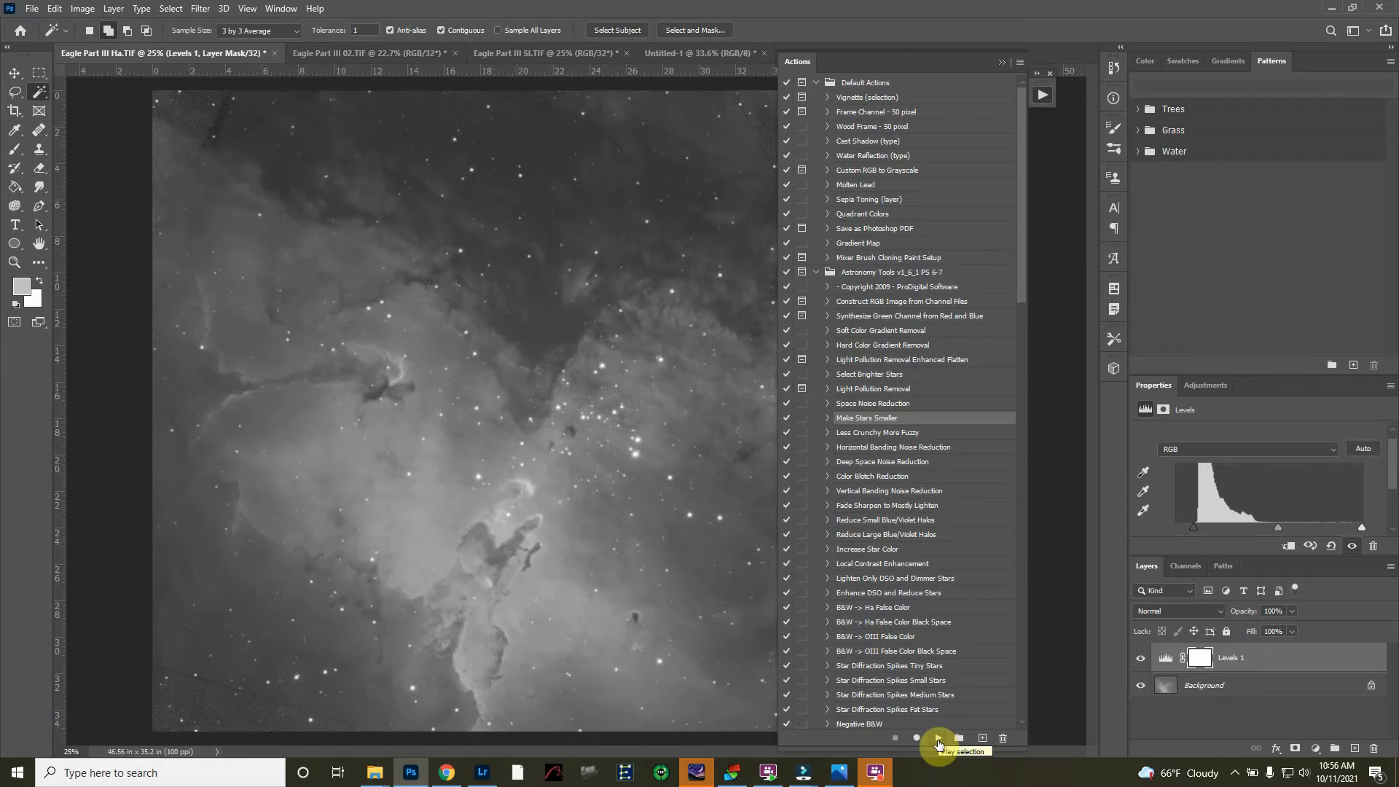
pyautogui.click(1042, 95)
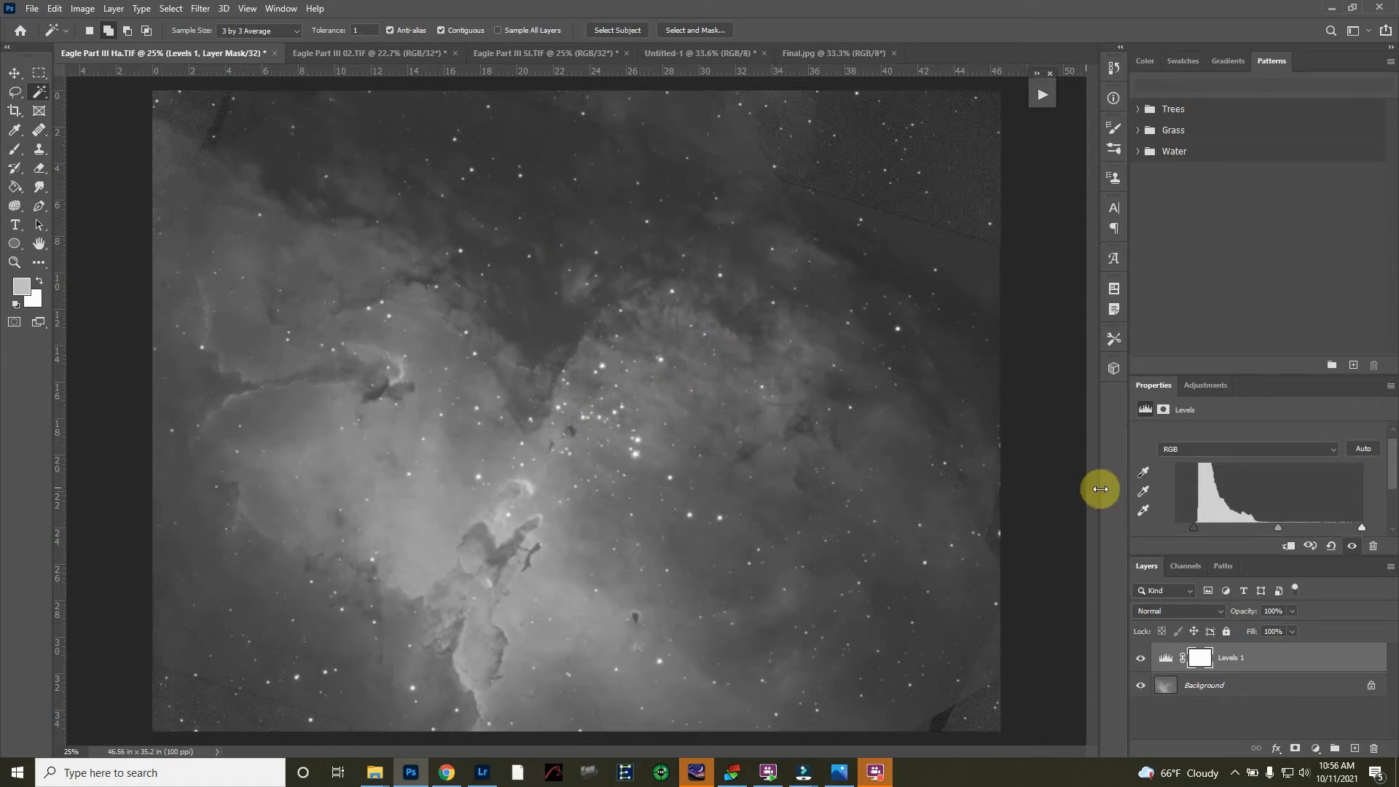
# - Add a Levels adjustment layer to Eagle Part III 02, raise its black point to the histogram's start and slightly brighten the midtones
pyautogui.click(315, 53)
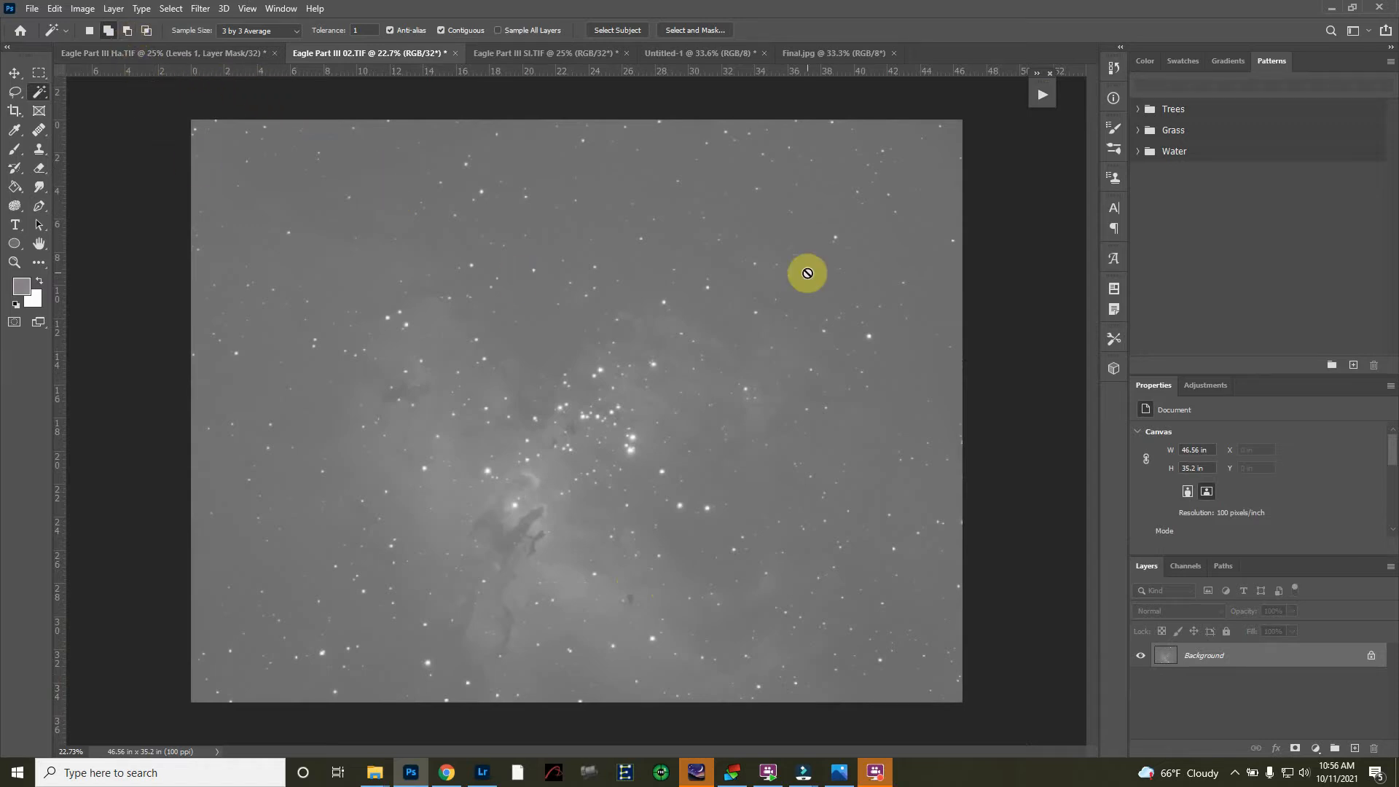
pyautogui.click(1204, 385)
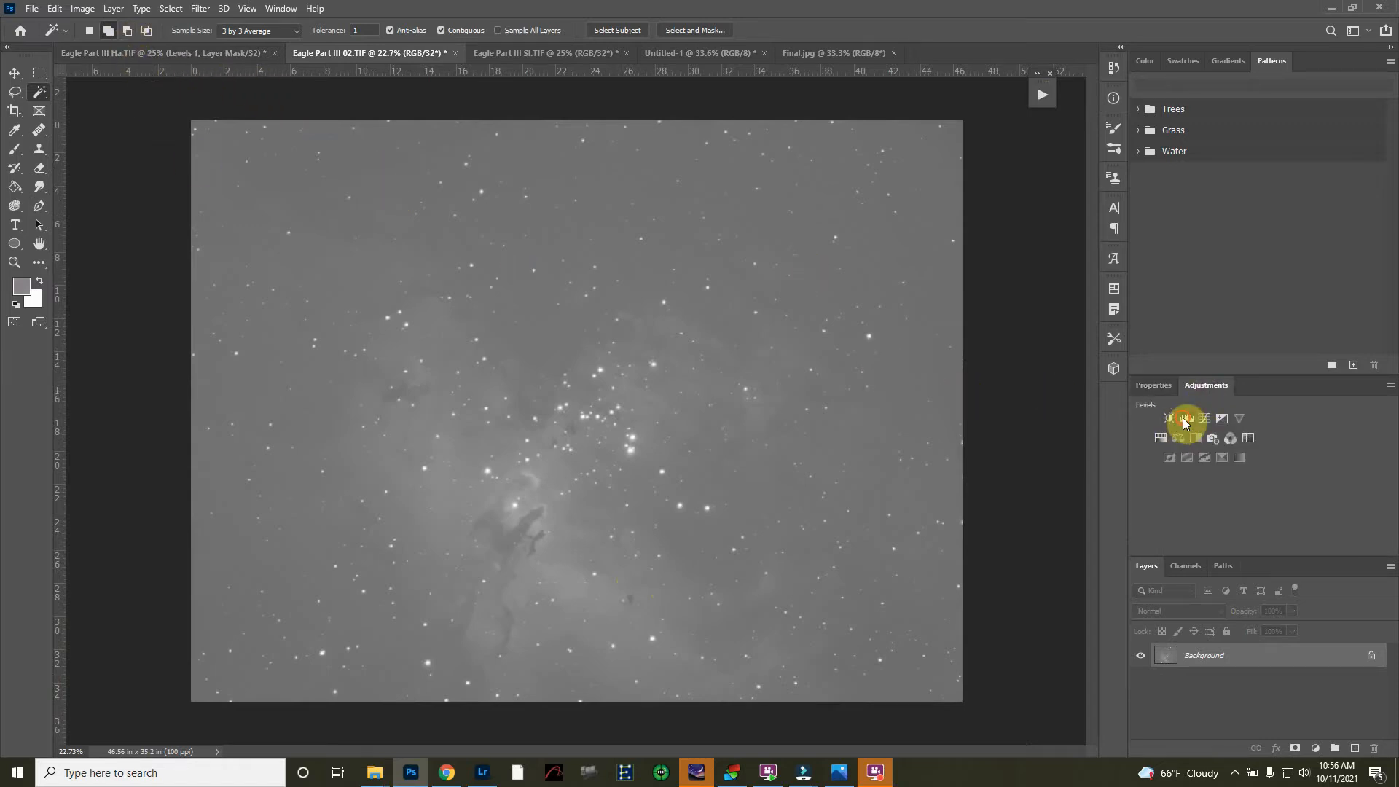
pyautogui.click(1185, 417)
pyautogui.moveTo(1172, 533); pyautogui.dragTo(1200, 527)
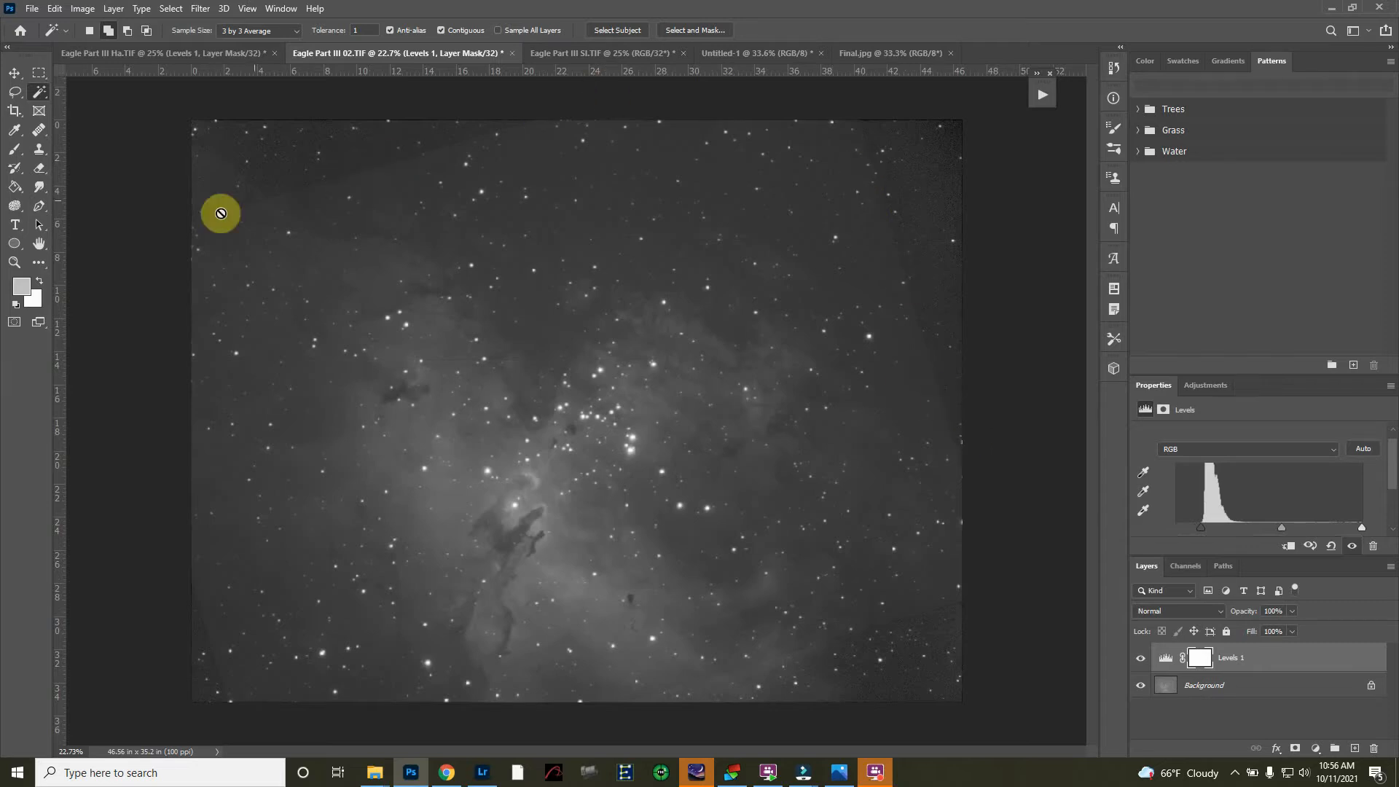
pyautogui.moveTo(1274, 532); pyautogui.dragTo(1274, 530)
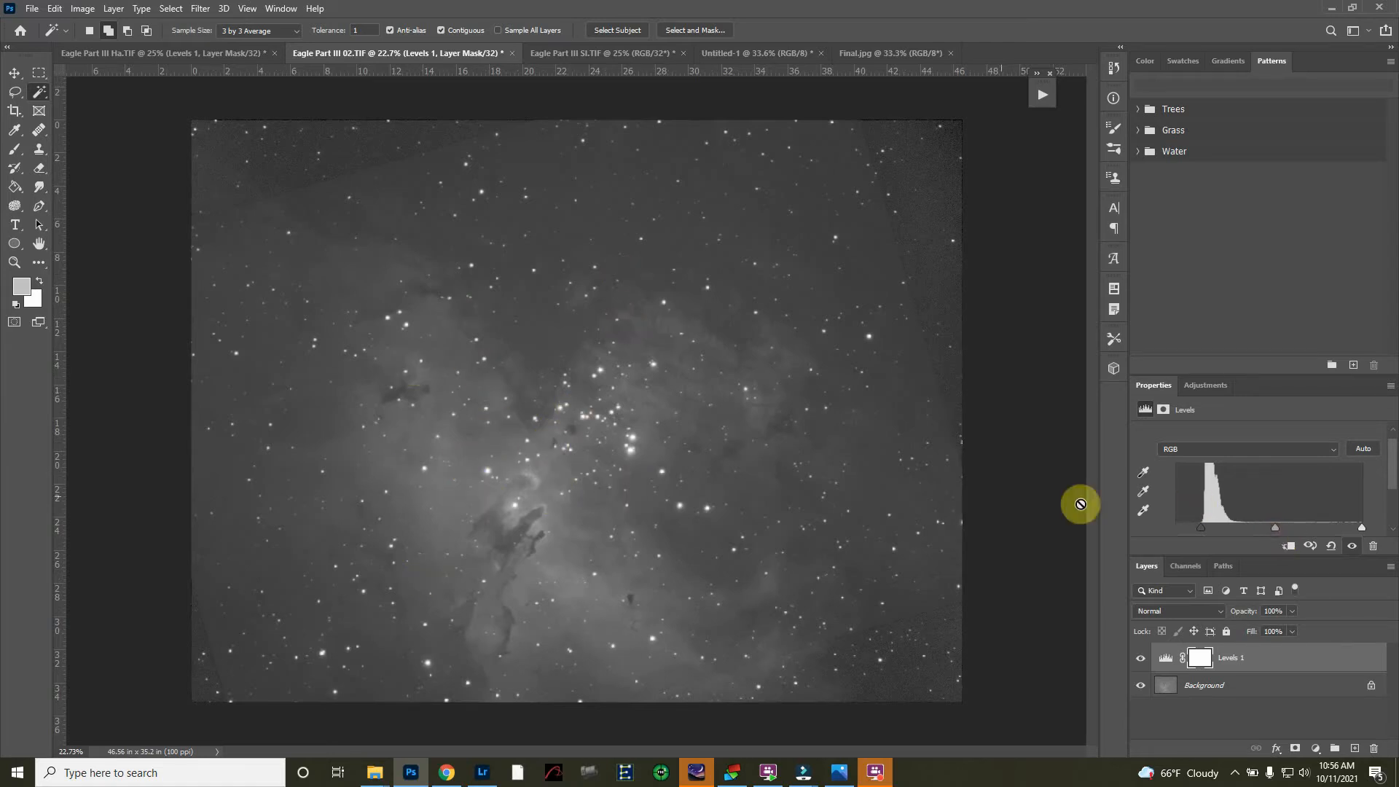
# - Ease the black point in Eagle Part III 02's Levels adjustment back slightly
pyautogui.moveTo(1199, 526); pyautogui.dragTo(1198, 526)
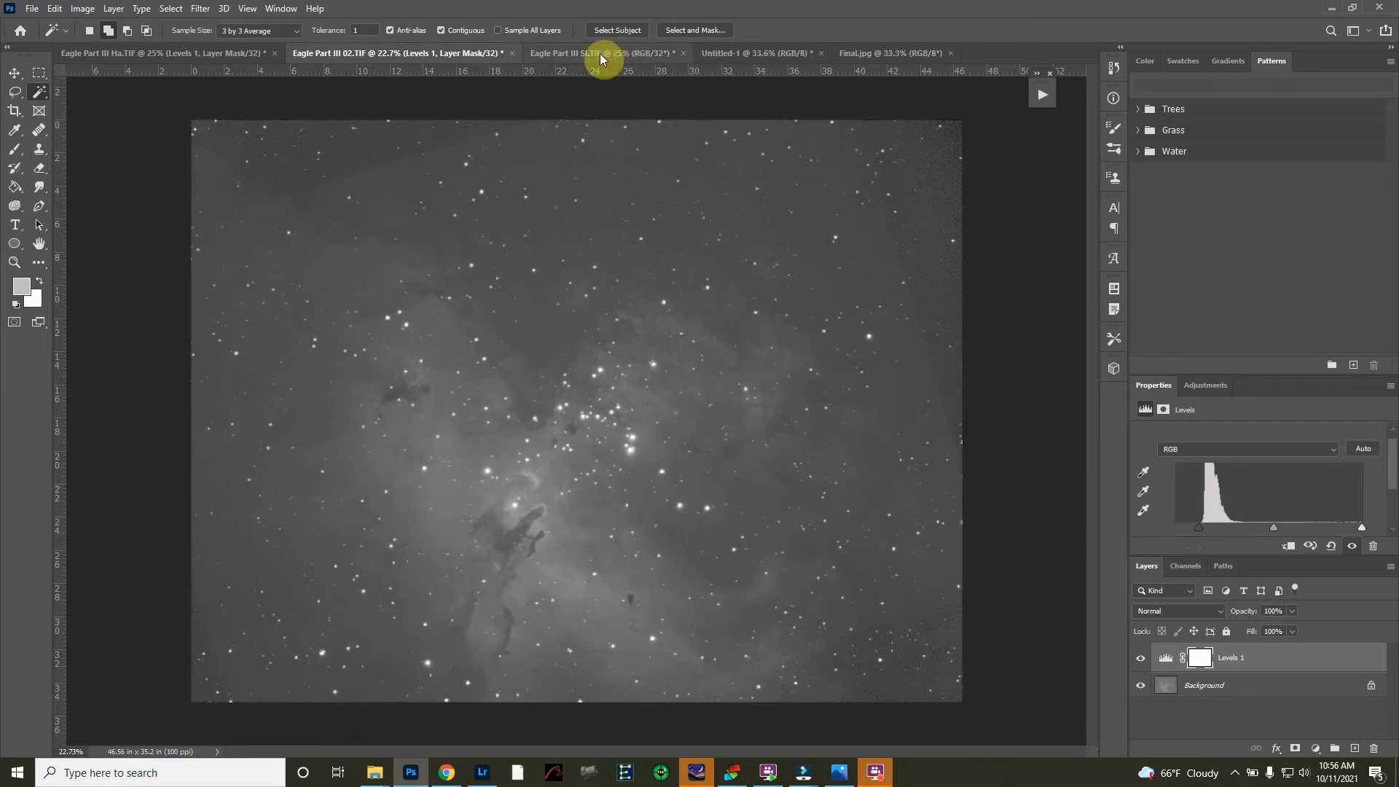
# - Check the stars in the Eagle Part III SI image and add a Levels adjustment layer to it
pyautogui.click(570, 55)
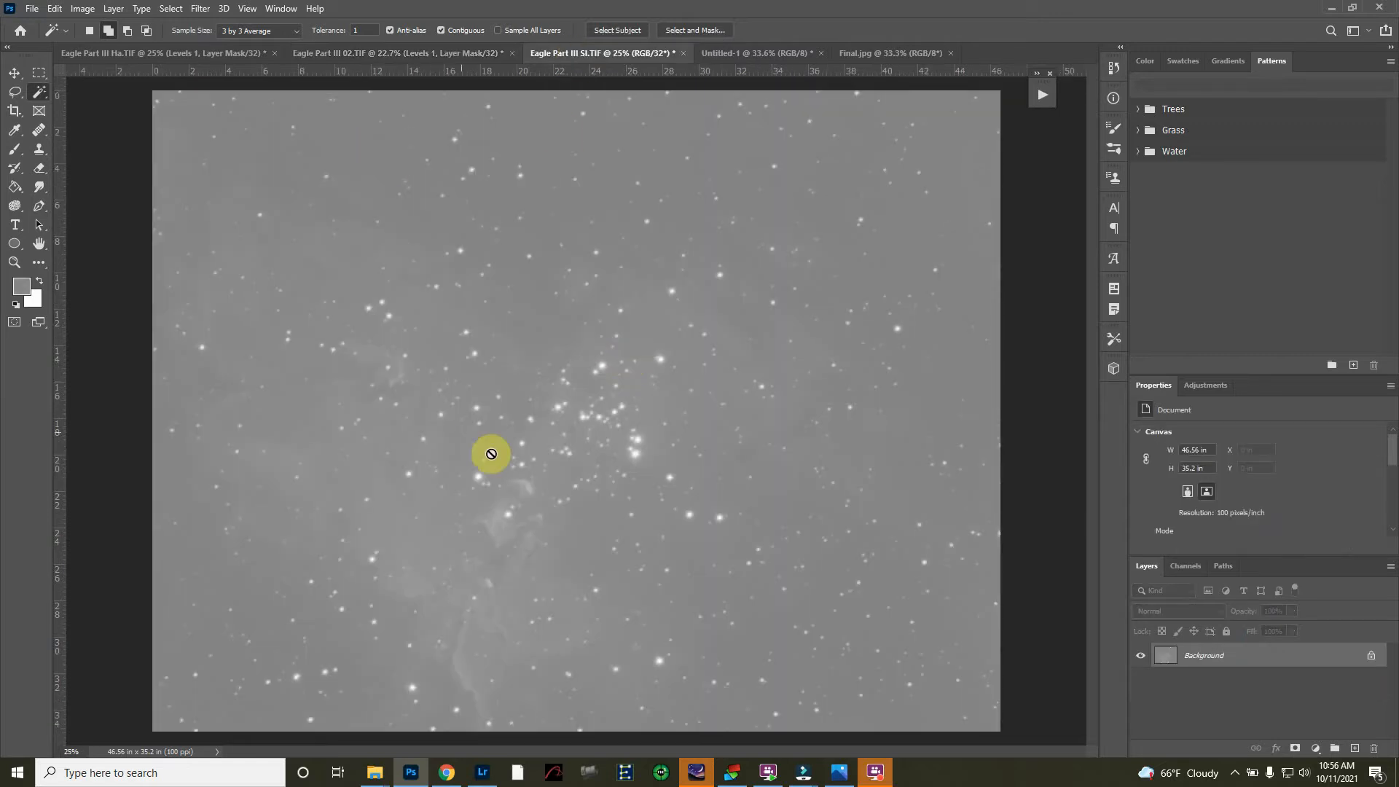
pyautogui.scroll(1, 581, 483)
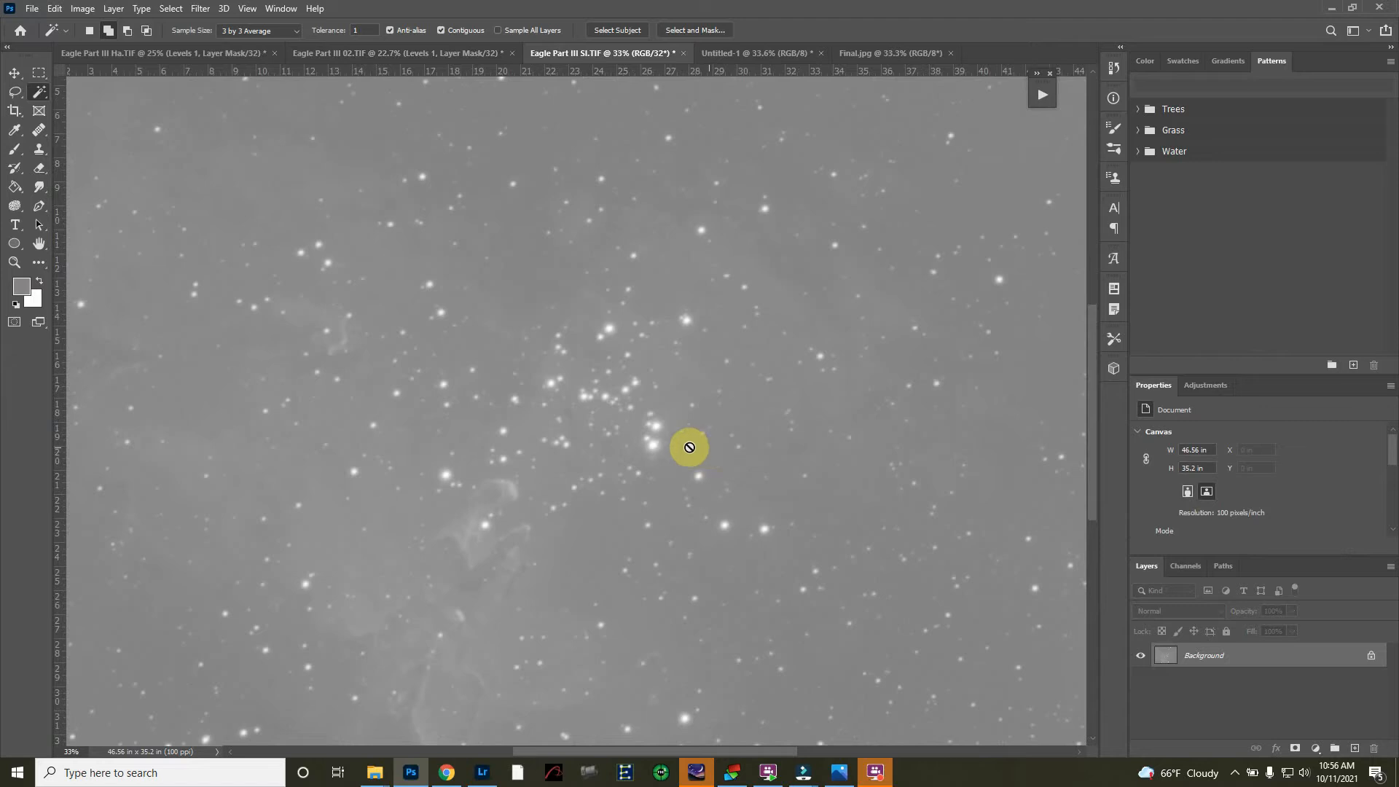
pyautogui.scroll(1, 655, 445)
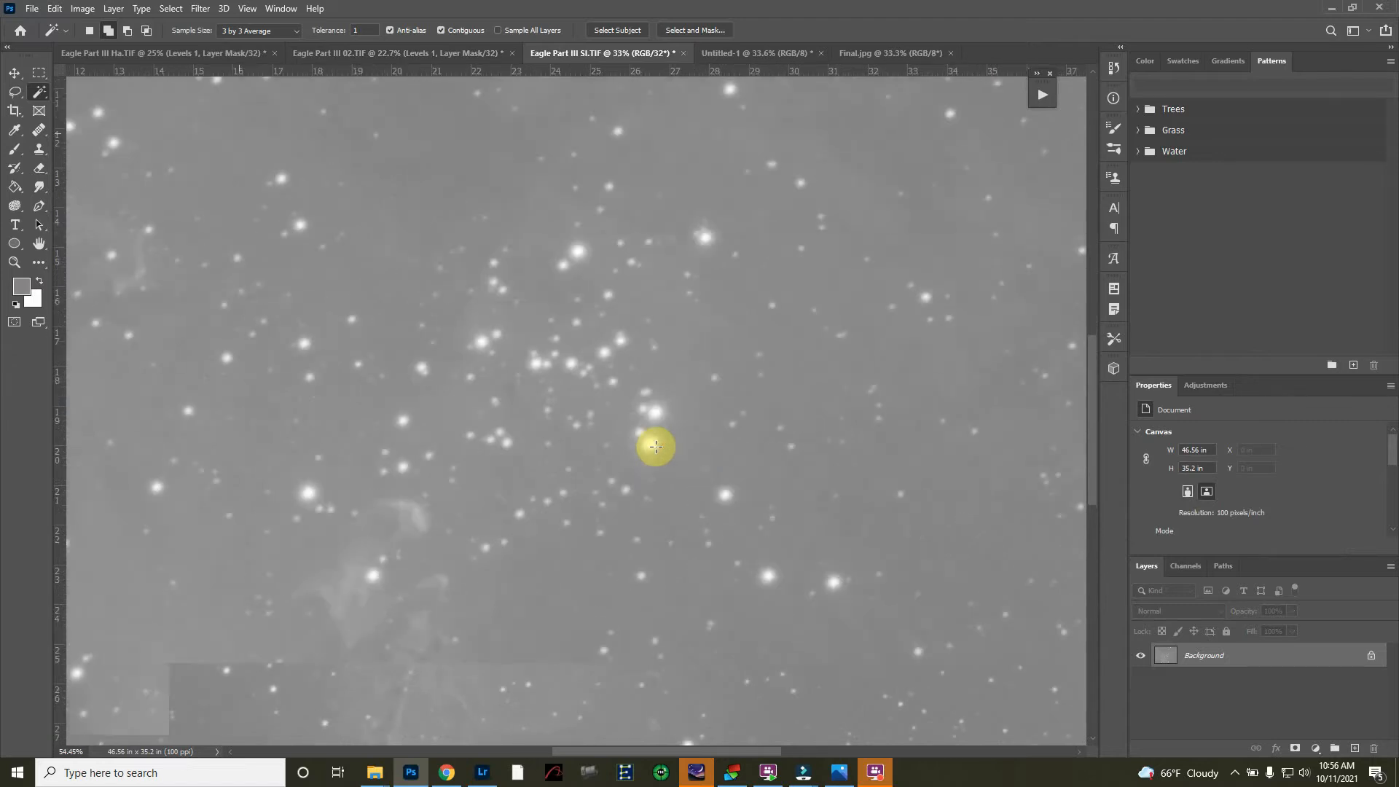
pyautogui.scroll(3, 655, 446)
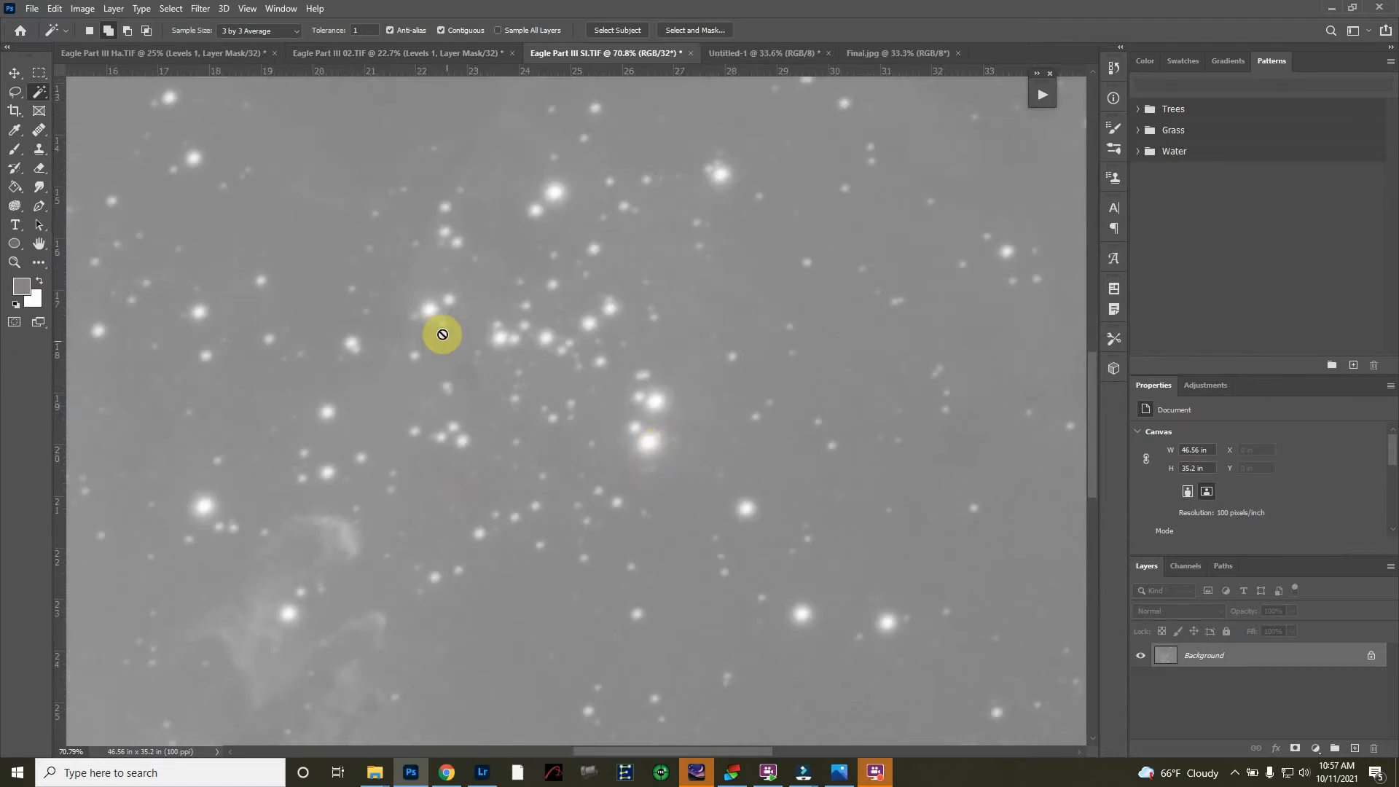
pyautogui.scroll(-1, 665, 531)
pyautogui.scroll(-5, 665, 531)
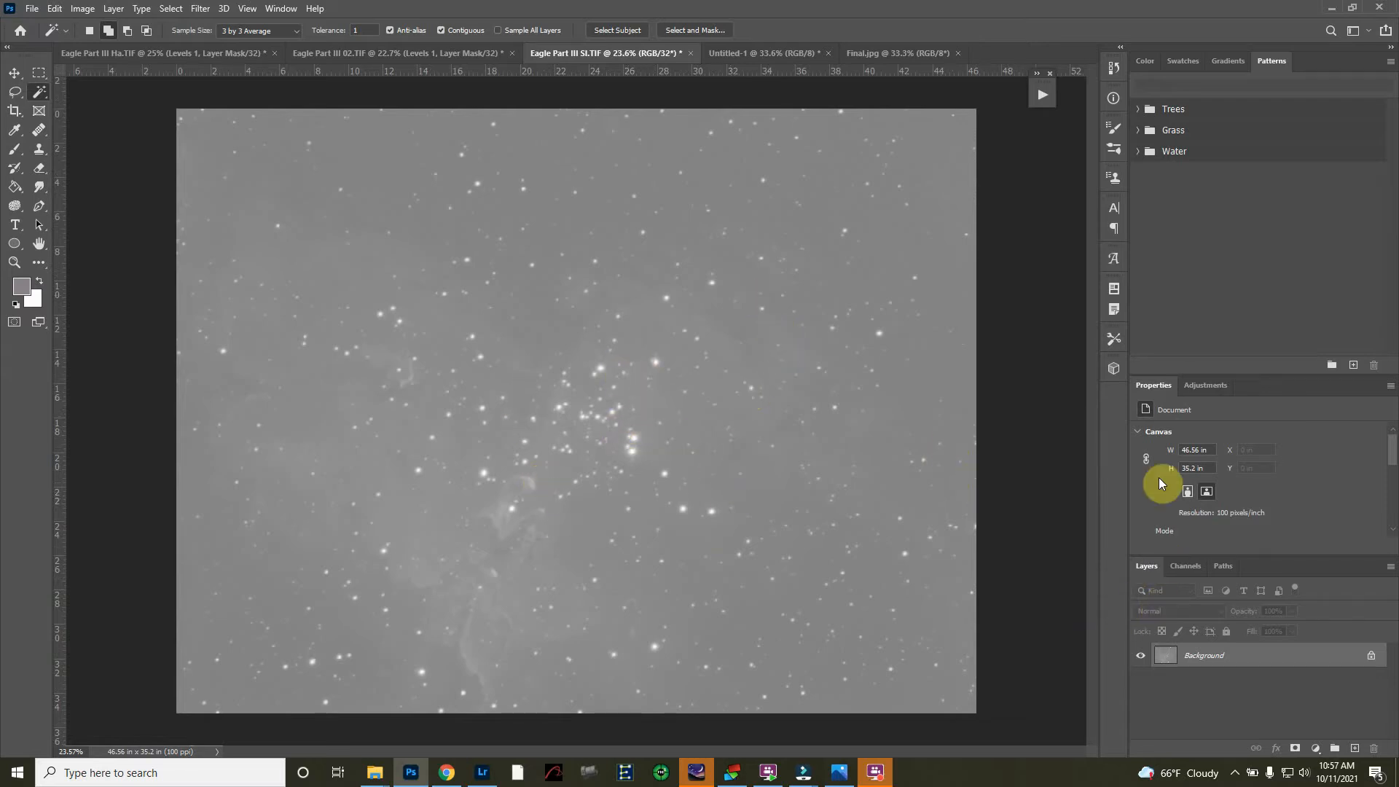
pyautogui.click(1197, 386)
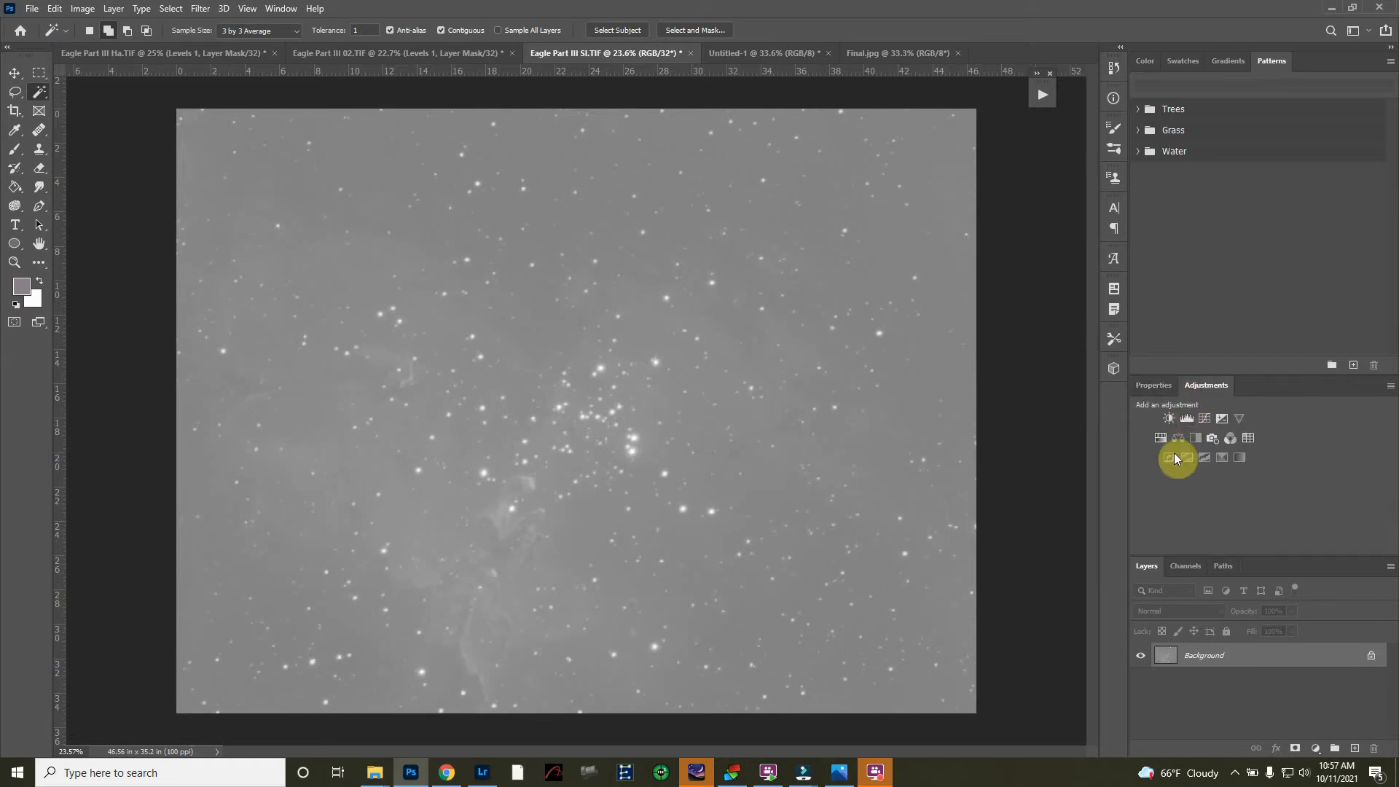
pyautogui.click(1187, 418)
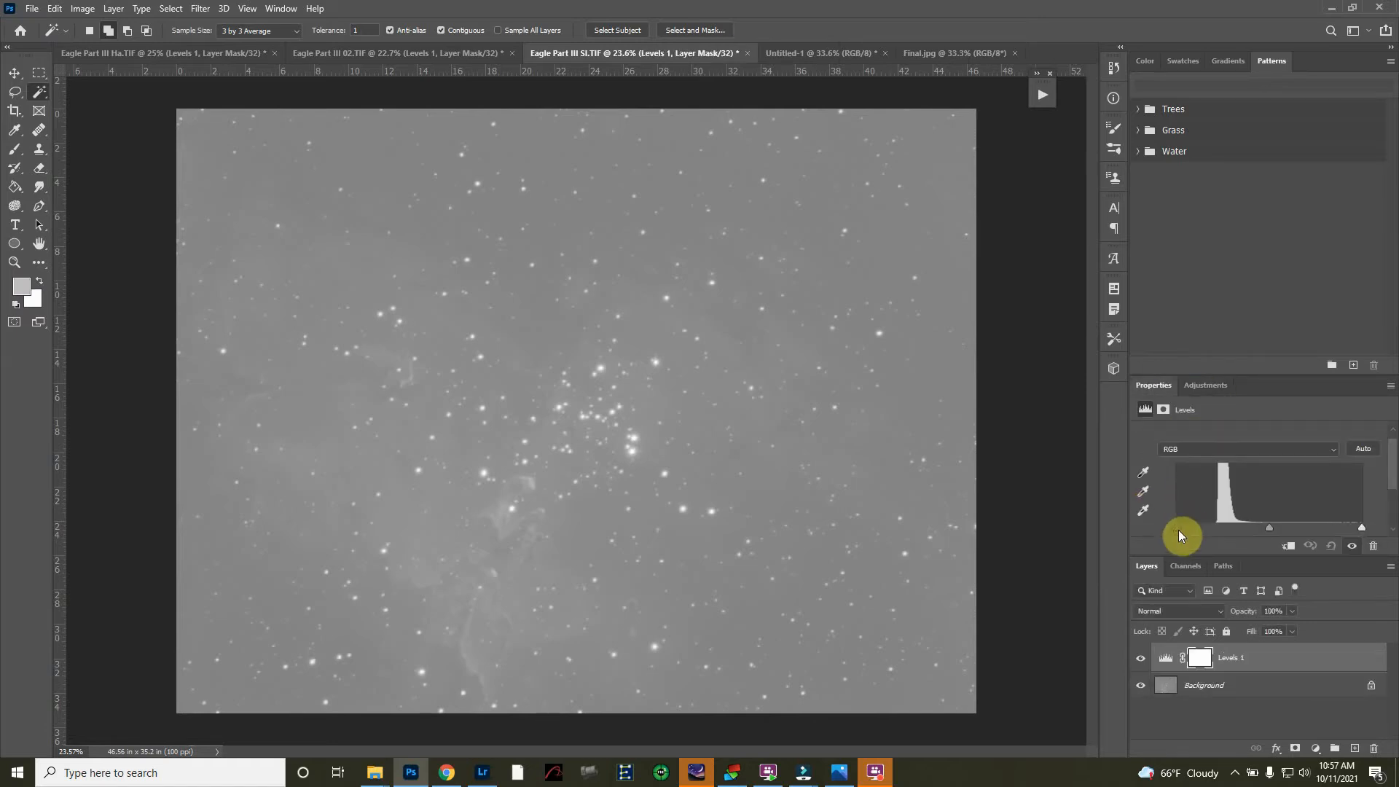
# - In SI's Levels adjustment, raise the black point to just before the histogram's start and slightly darken the midtones
pyautogui.moveTo(1178, 527); pyautogui.dragTo(1215, 526)
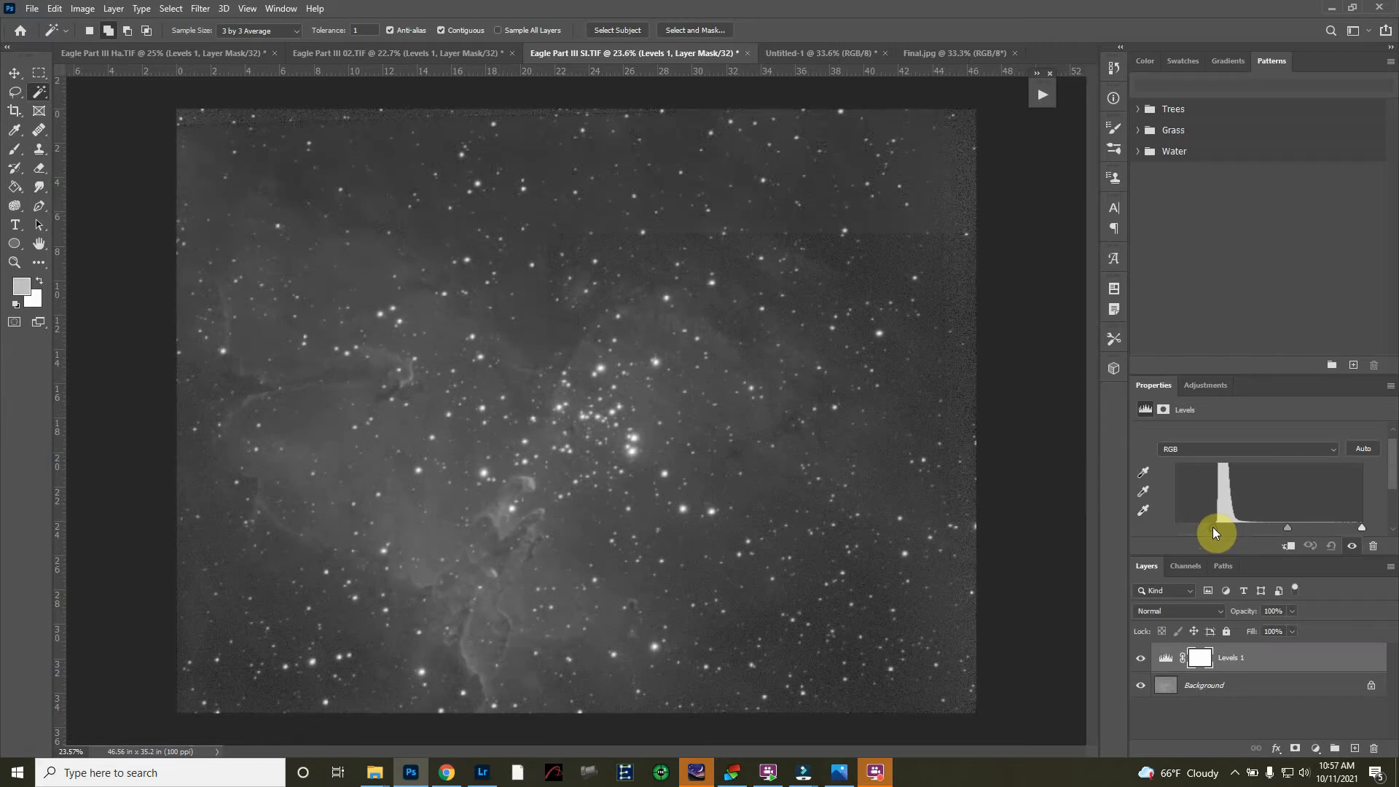
pyautogui.moveTo(1212, 526); pyautogui.dragTo(1208, 527)
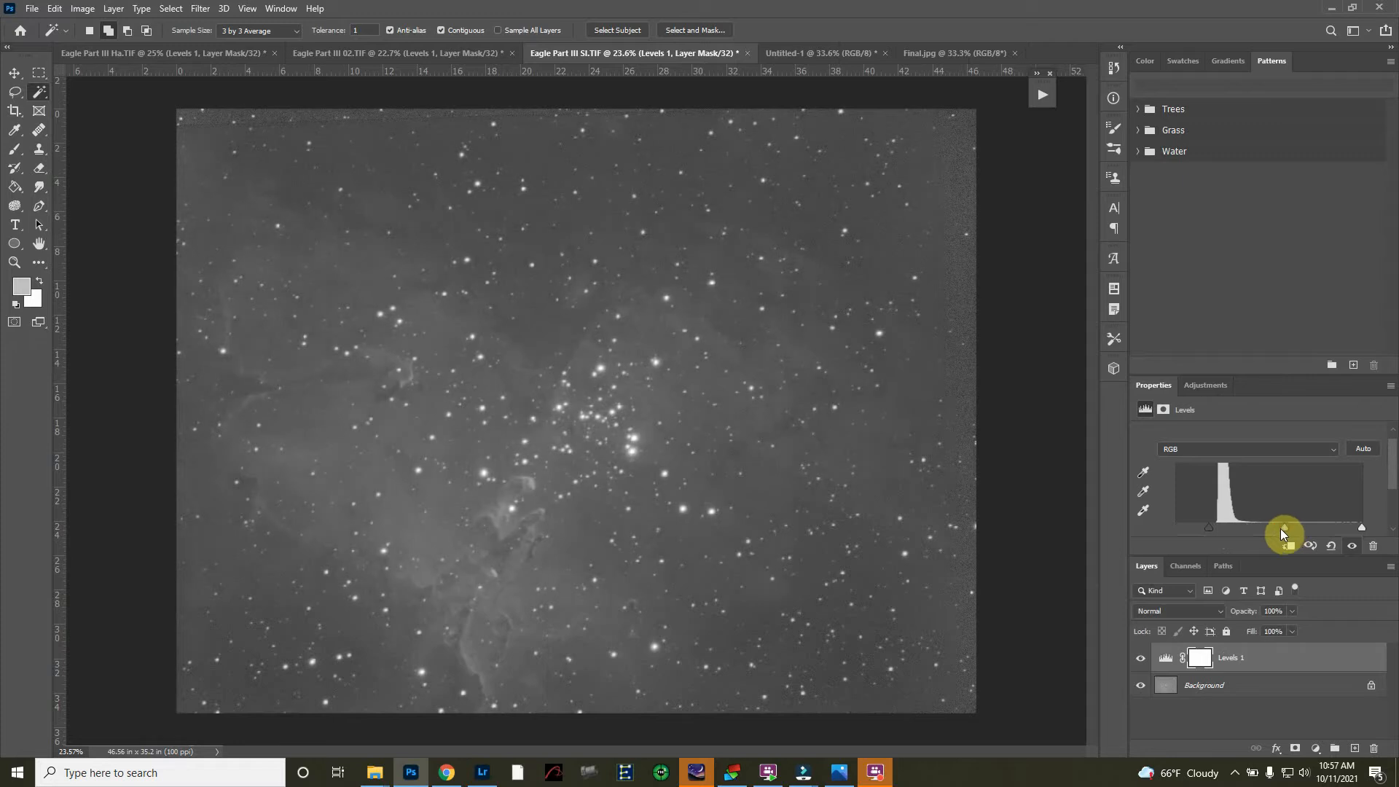
pyautogui.moveTo(1281, 529); pyautogui.dragTo(1276, 531)
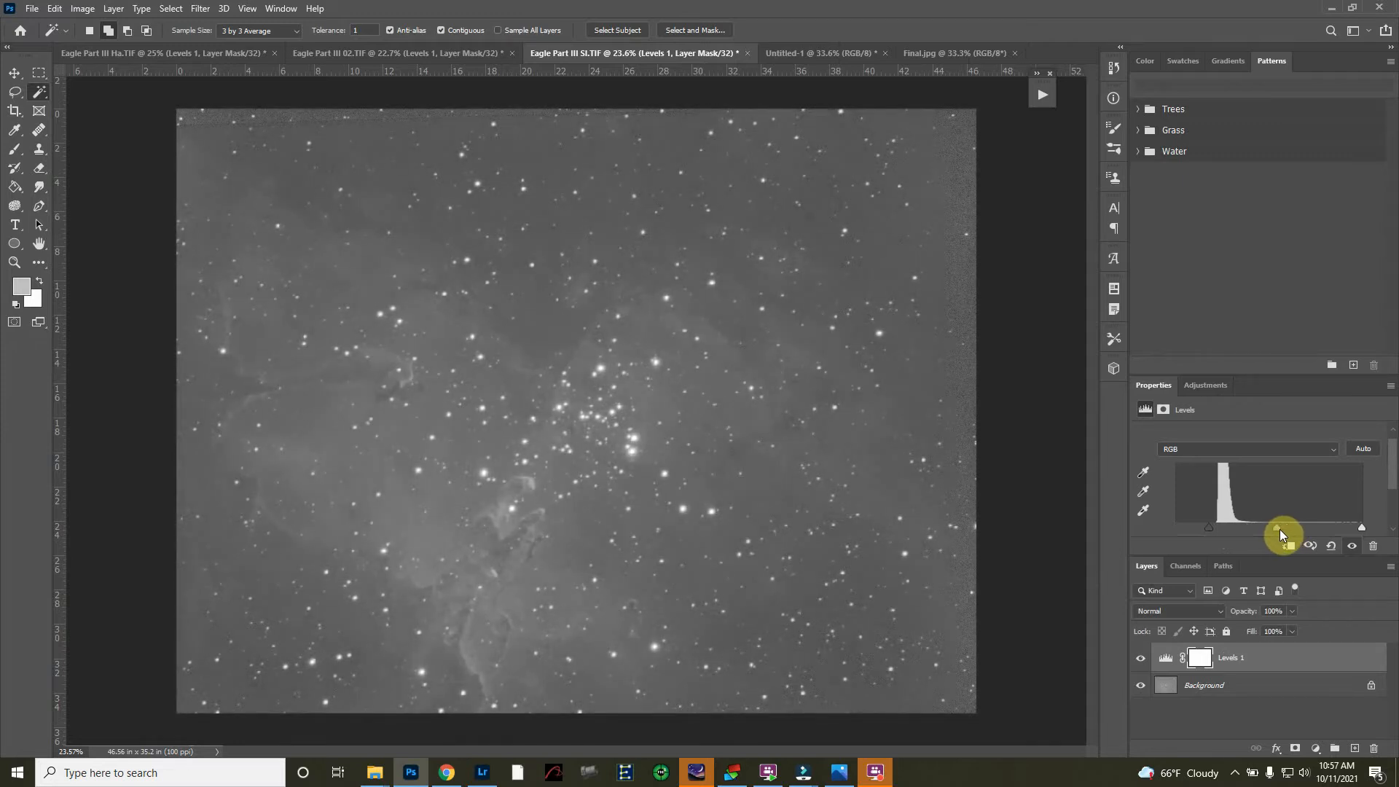
pyautogui.moveTo(1285, 526); pyautogui.dragTo(1293, 526)
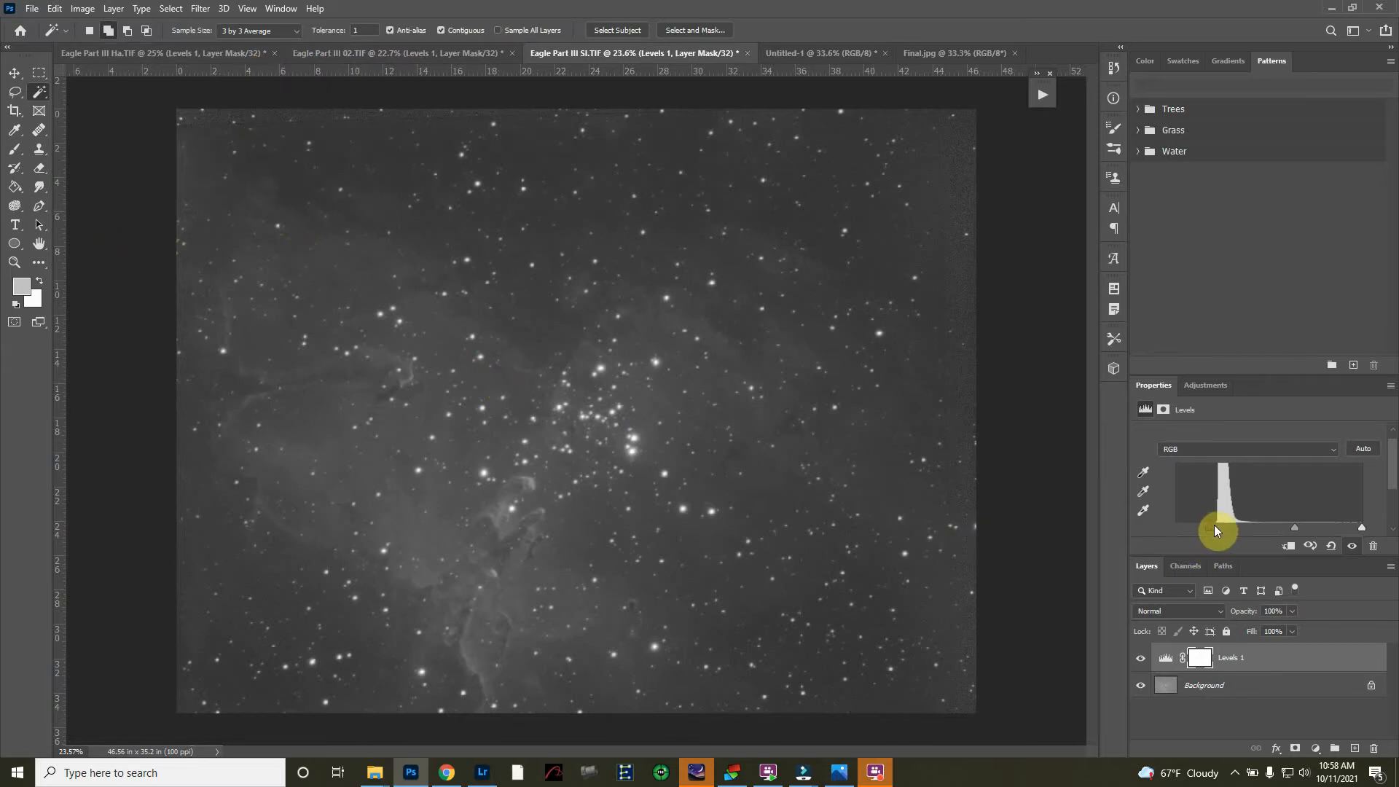
pyautogui.moveTo(1214, 524); pyautogui.dragTo(1215, 524)
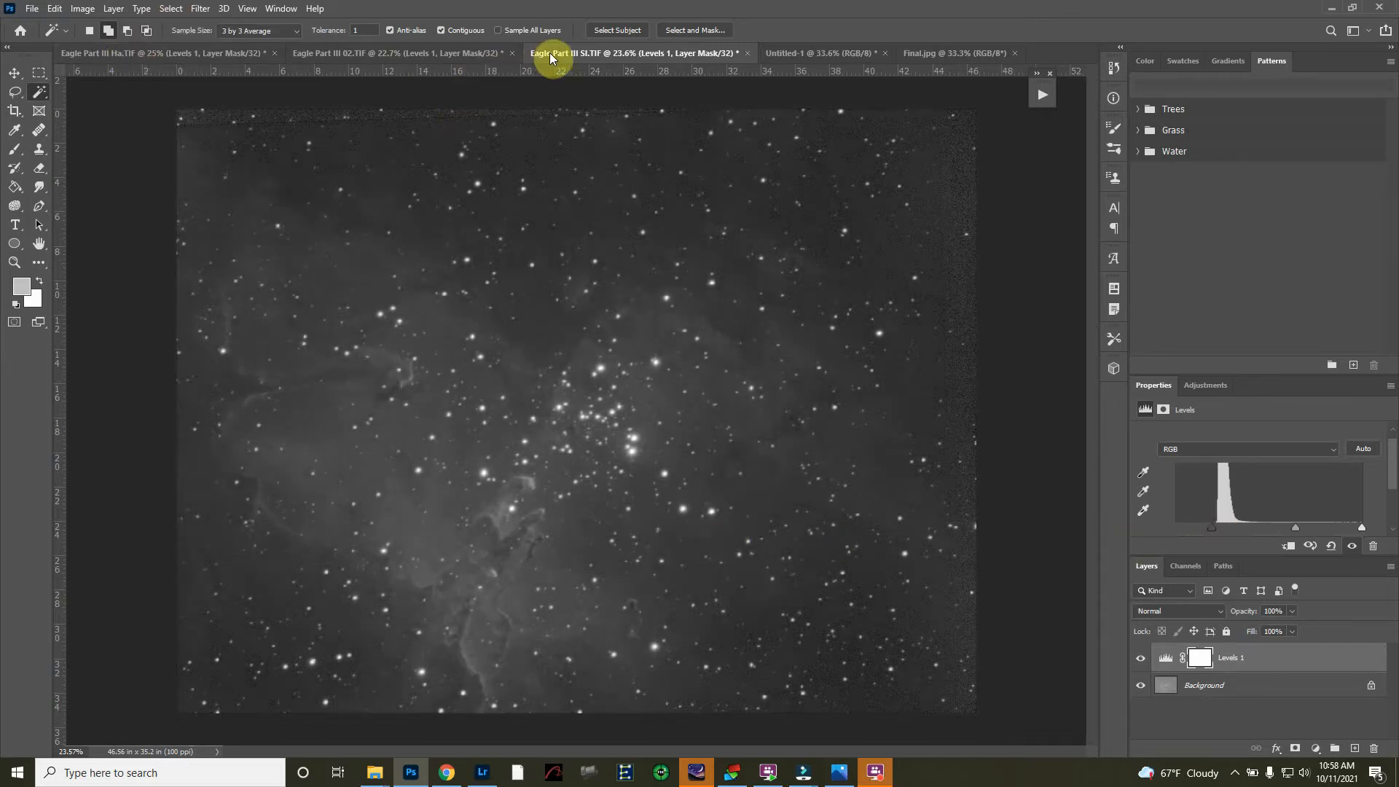
# - Convert the SI image to 16 bits per channel with its layers merged, choosing Exposure and Gamma as the HDR Toning method
pyautogui.click(82, 9)
pyautogui.moveTo(84, 26)
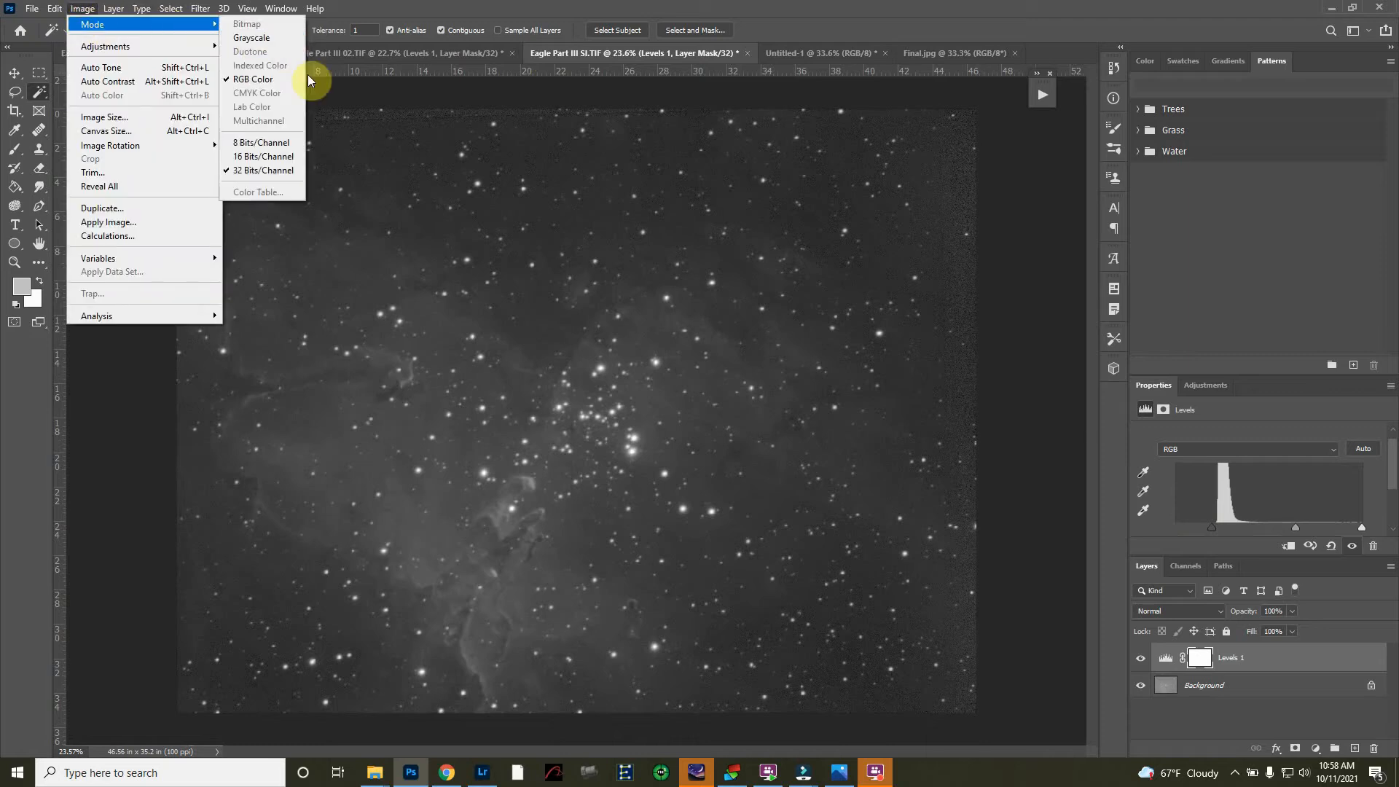
pyautogui.click(252, 158)
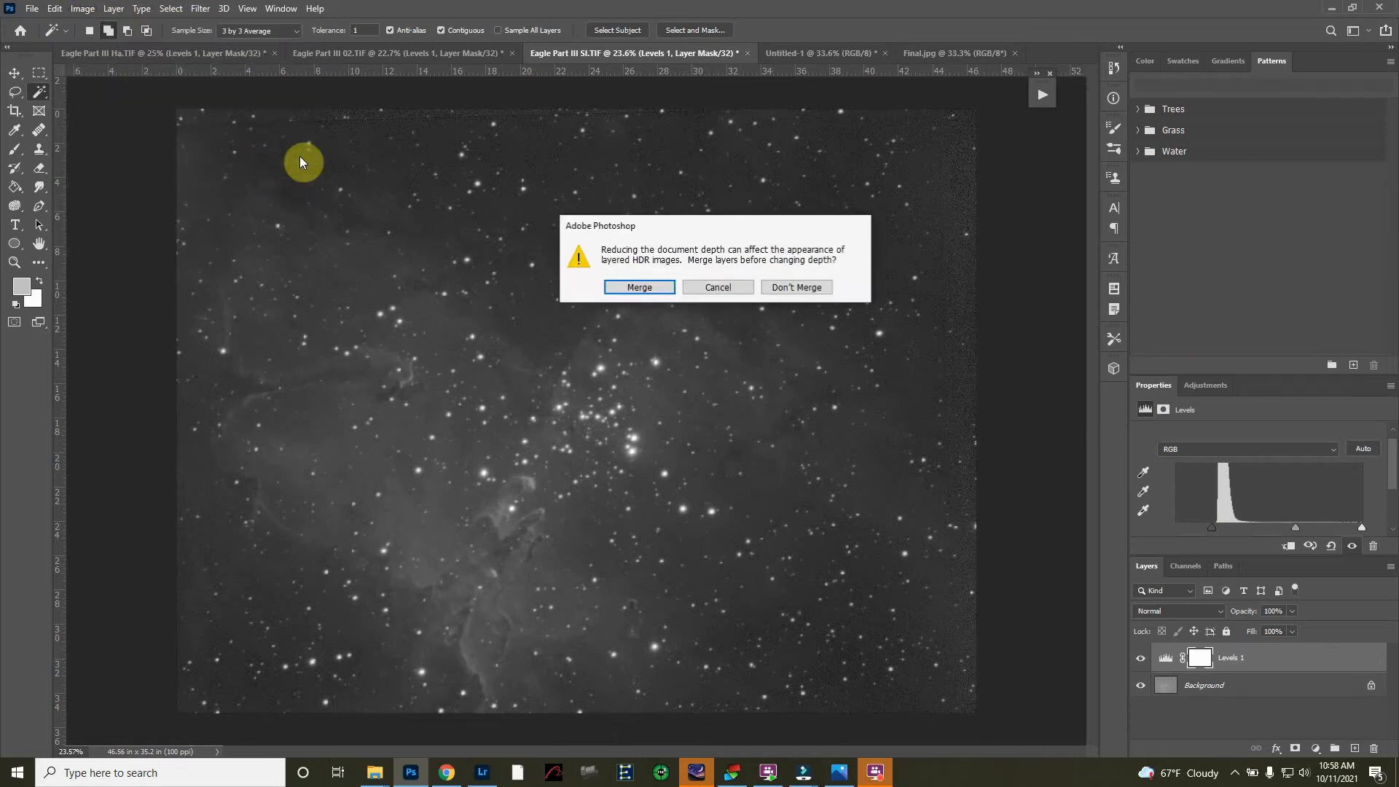
pyautogui.click(640, 287)
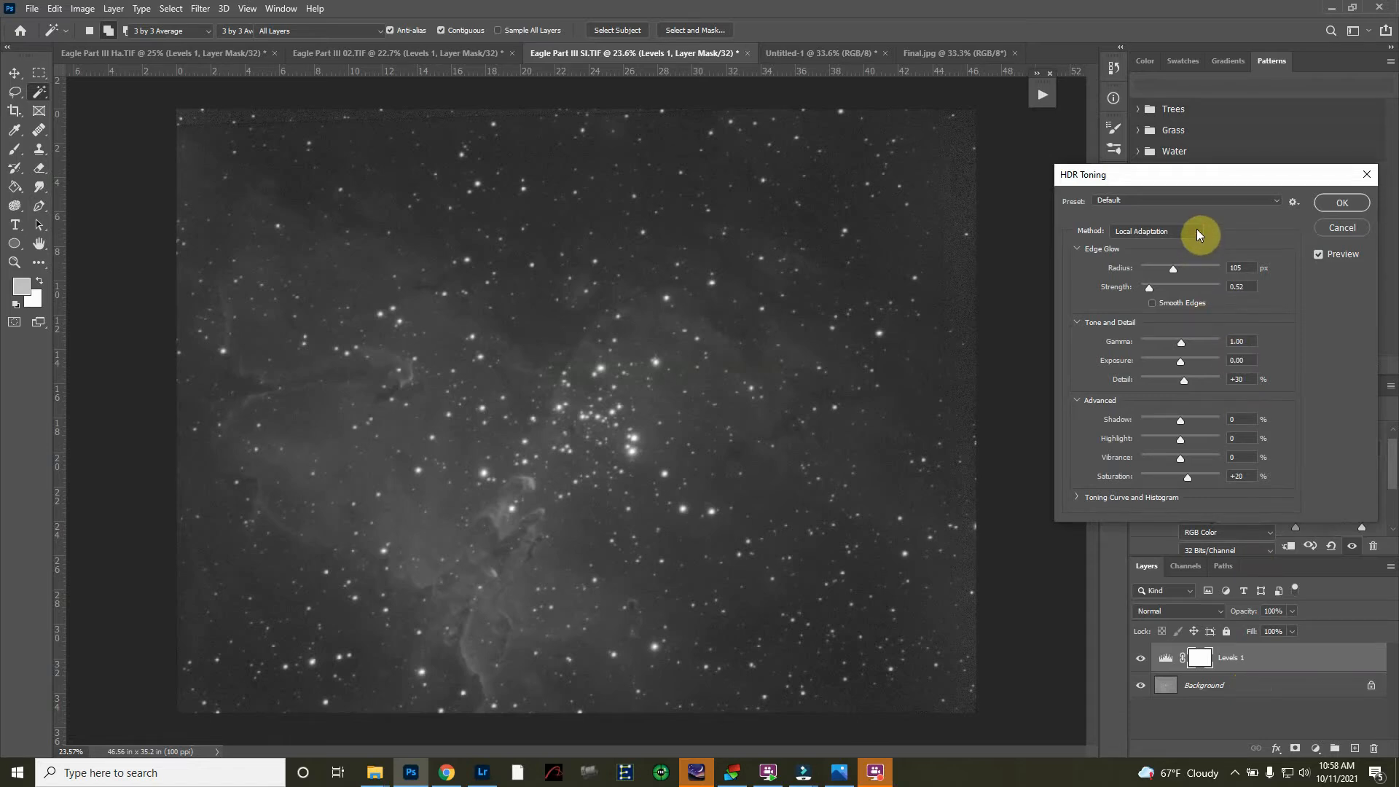
pyautogui.click(1196, 231)
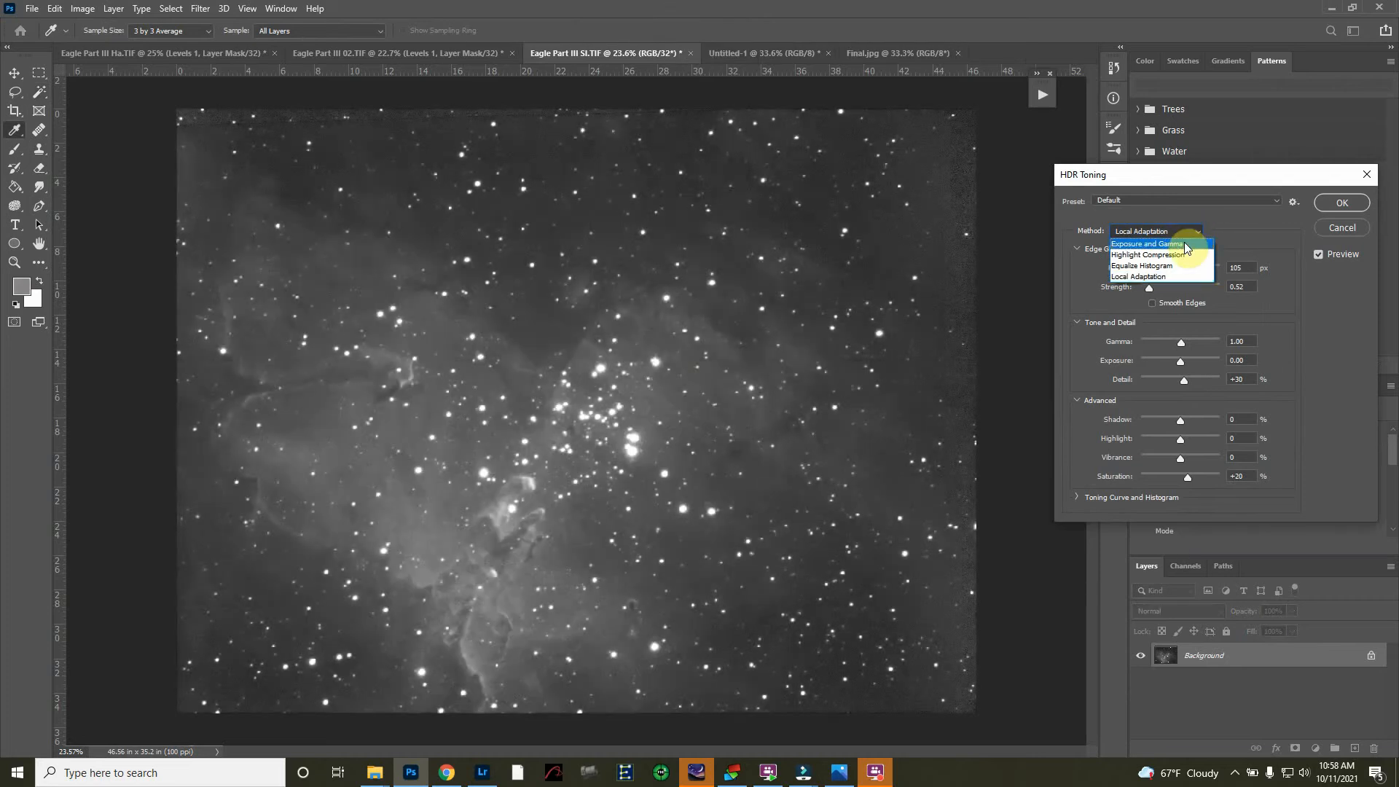
pyautogui.click(1183, 243)
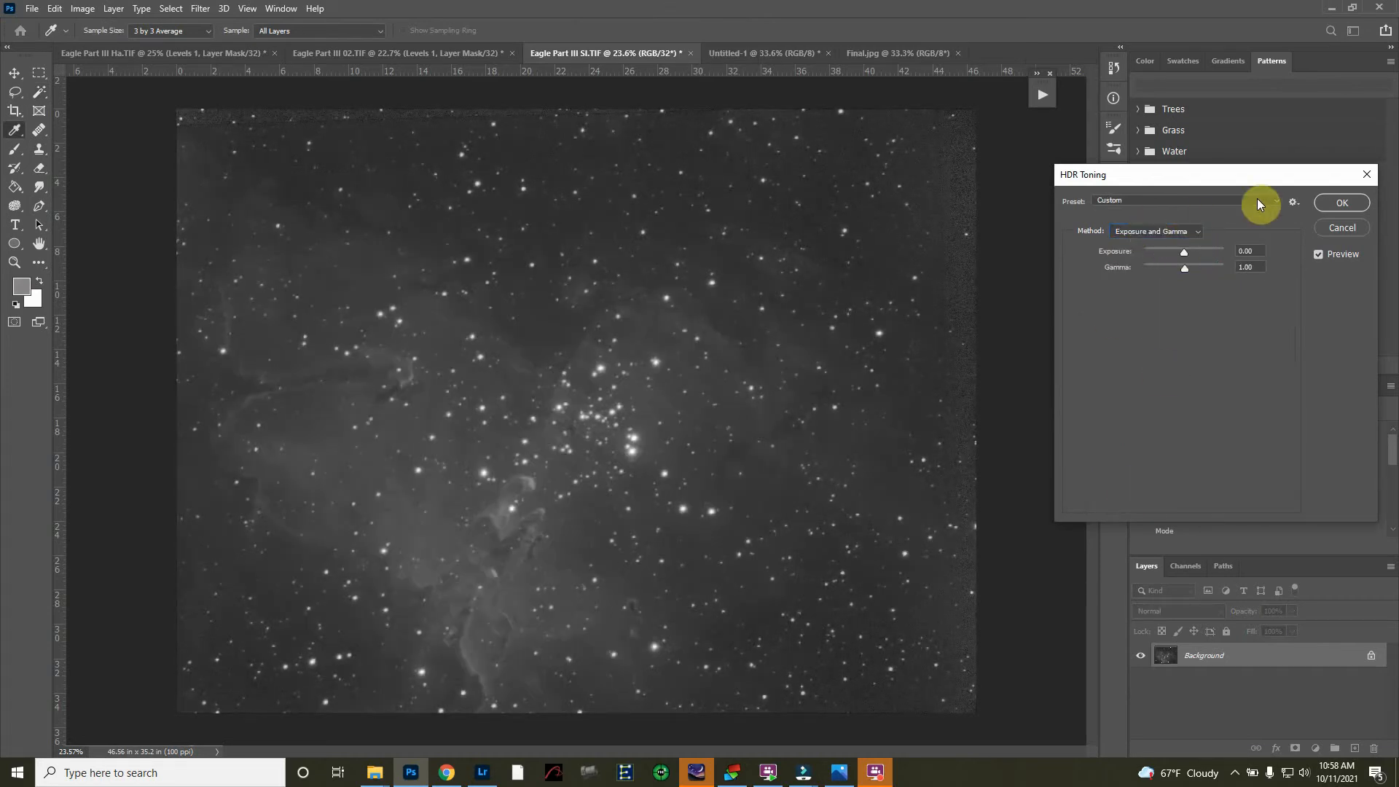
# - Preview the Equalize Histogram toning method on the SI image, switch back to Exposure and Gamma, and apply the toning
pyautogui.click(1196, 230)
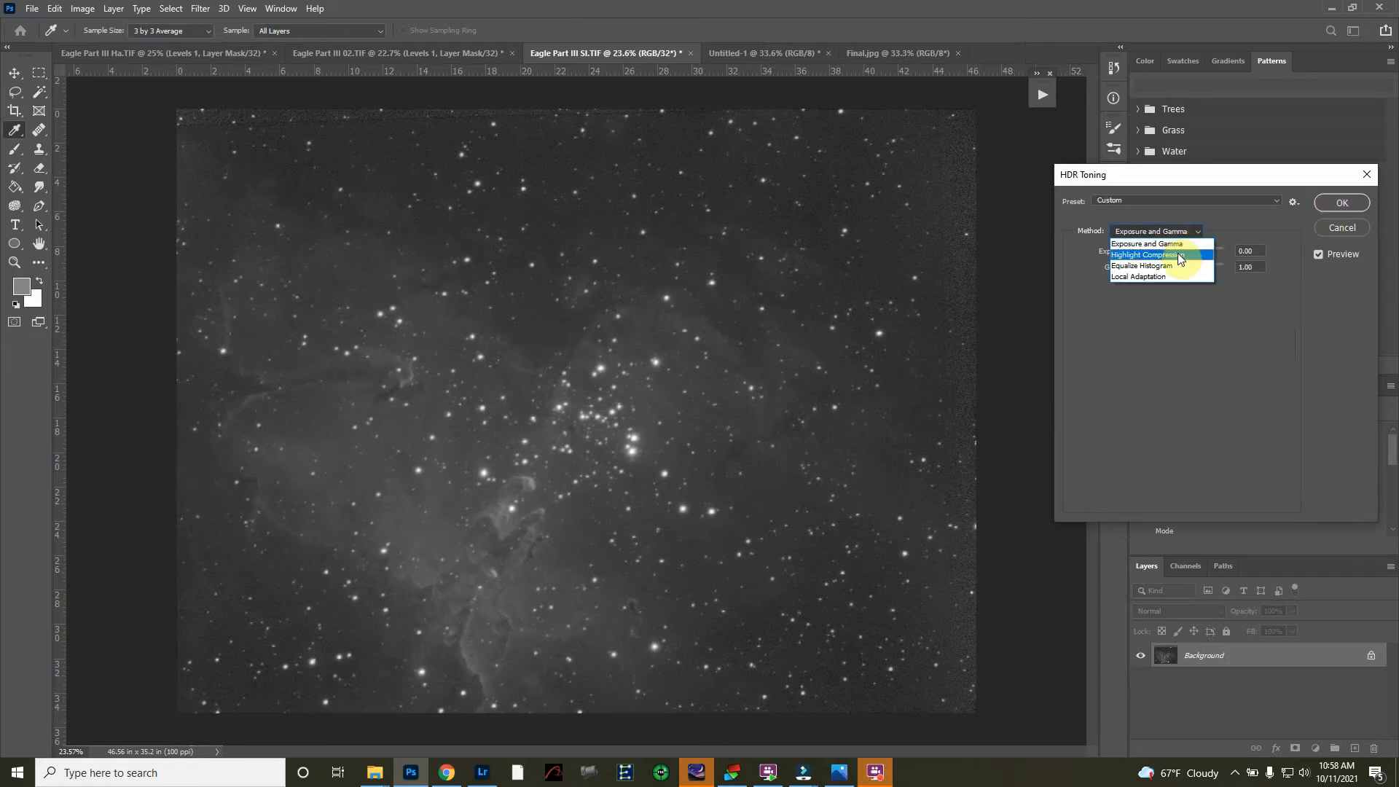
pyautogui.click(1168, 265)
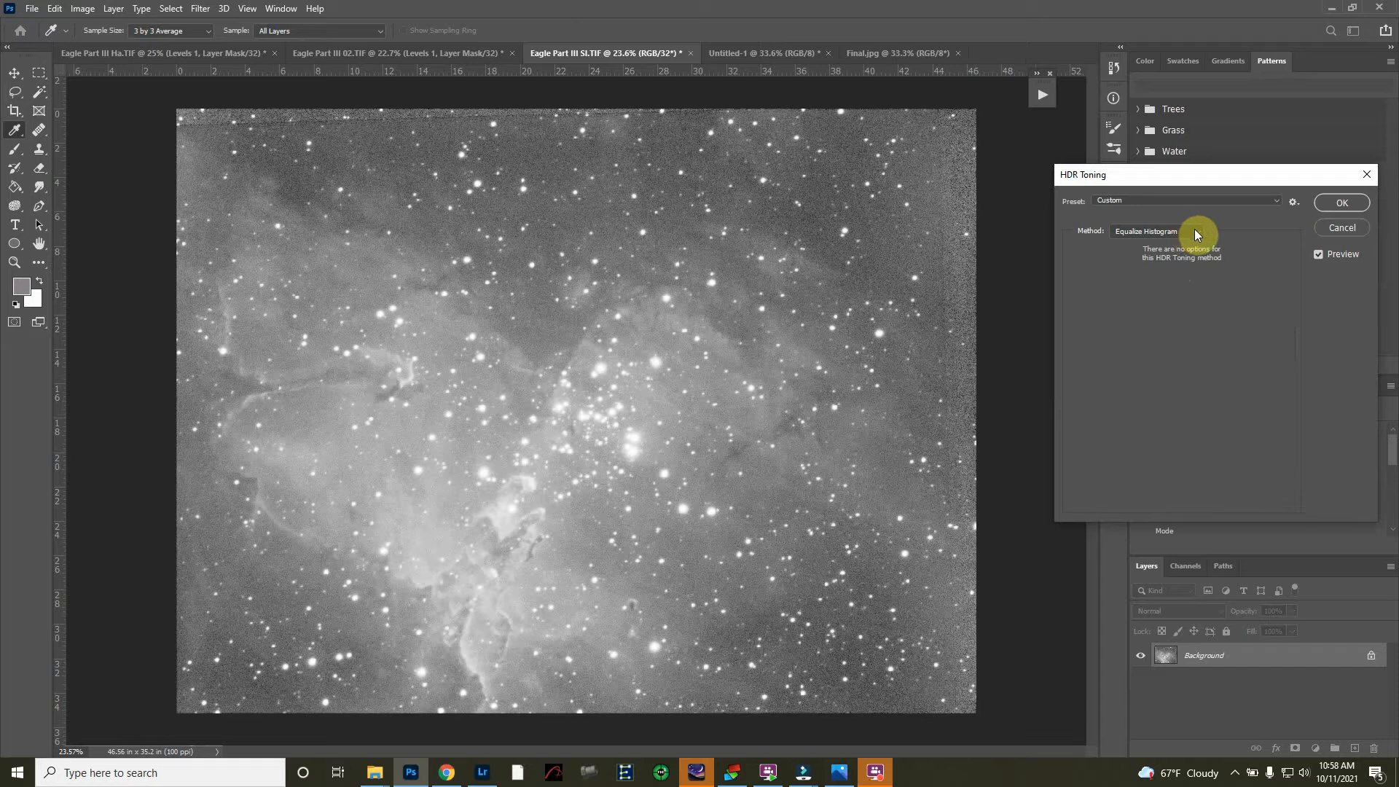
pyautogui.click(1196, 230)
pyautogui.click(1183, 239)
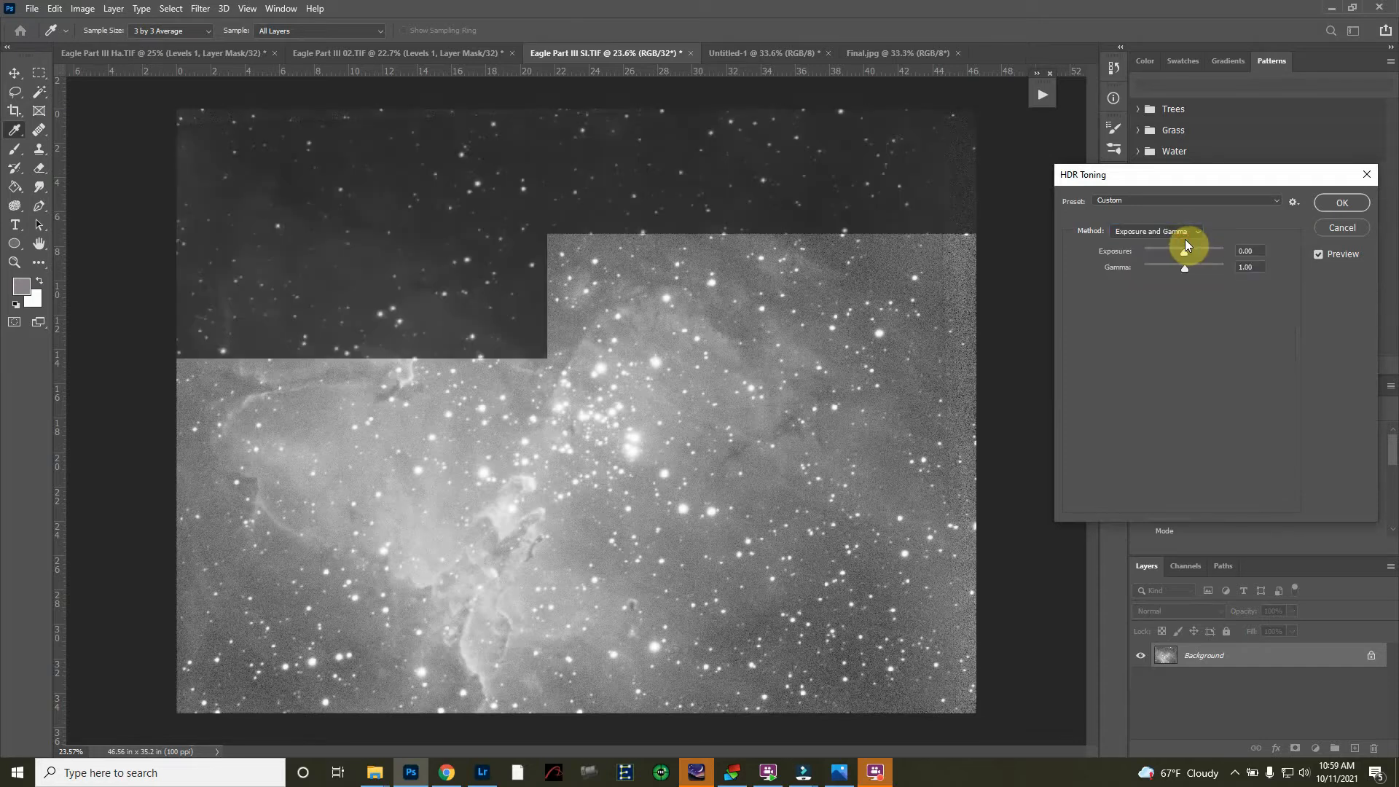
pyautogui.click(1329, 203)
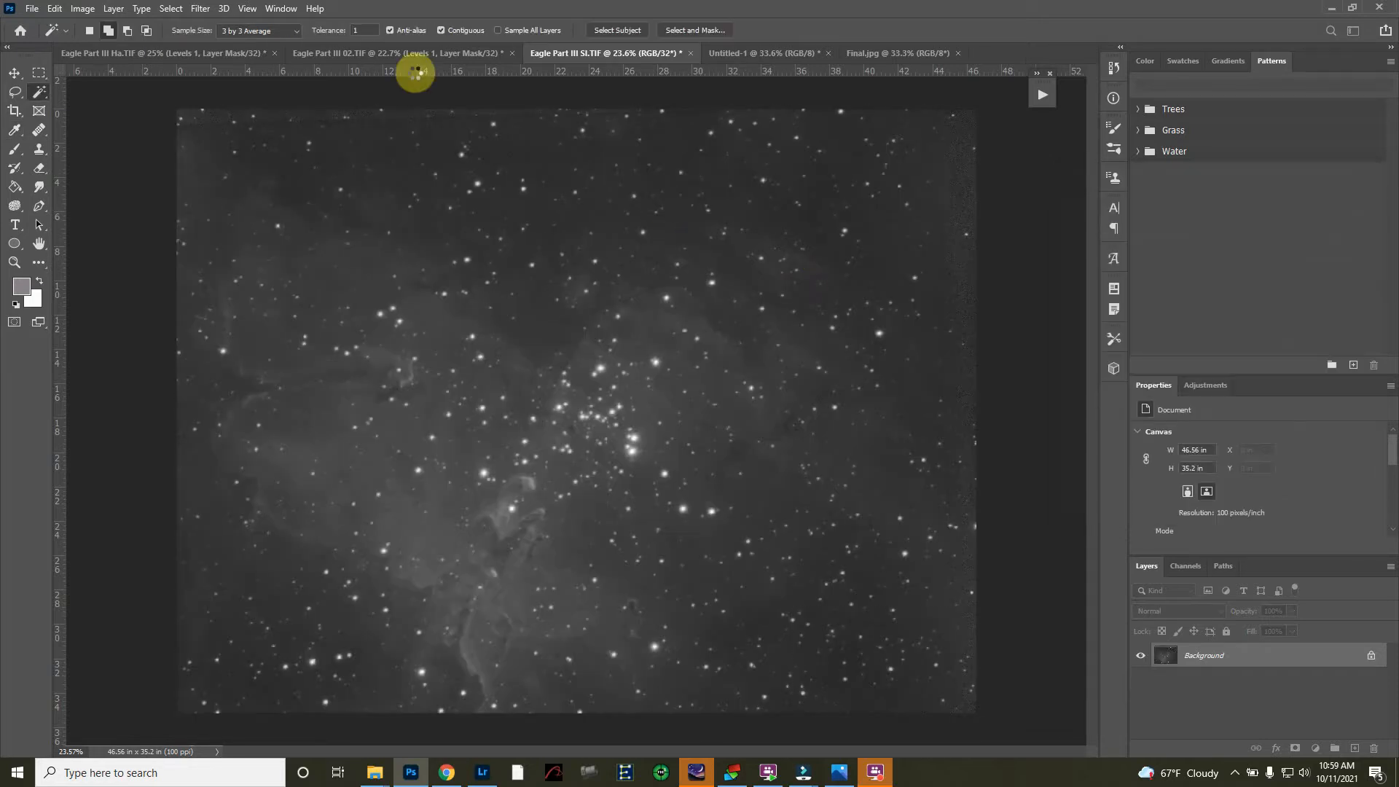
# - Convert Eagle Part III 02 to 16 bits per channel, merging its layers and using the Exposure and Gamma toning method
pyautogui.click(378, 55)
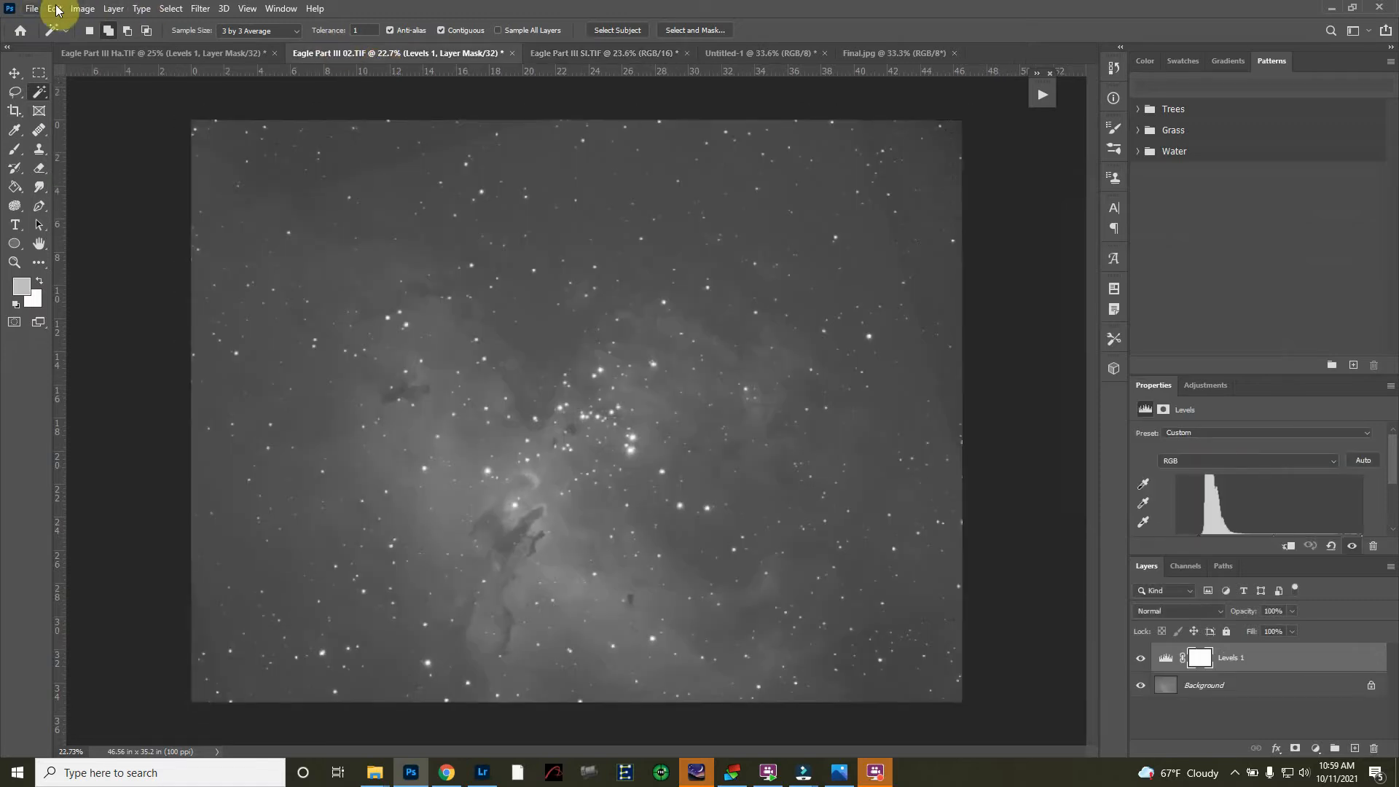
pyautogui.click(83, 9)
pyautogui.moveTo(86, 25)
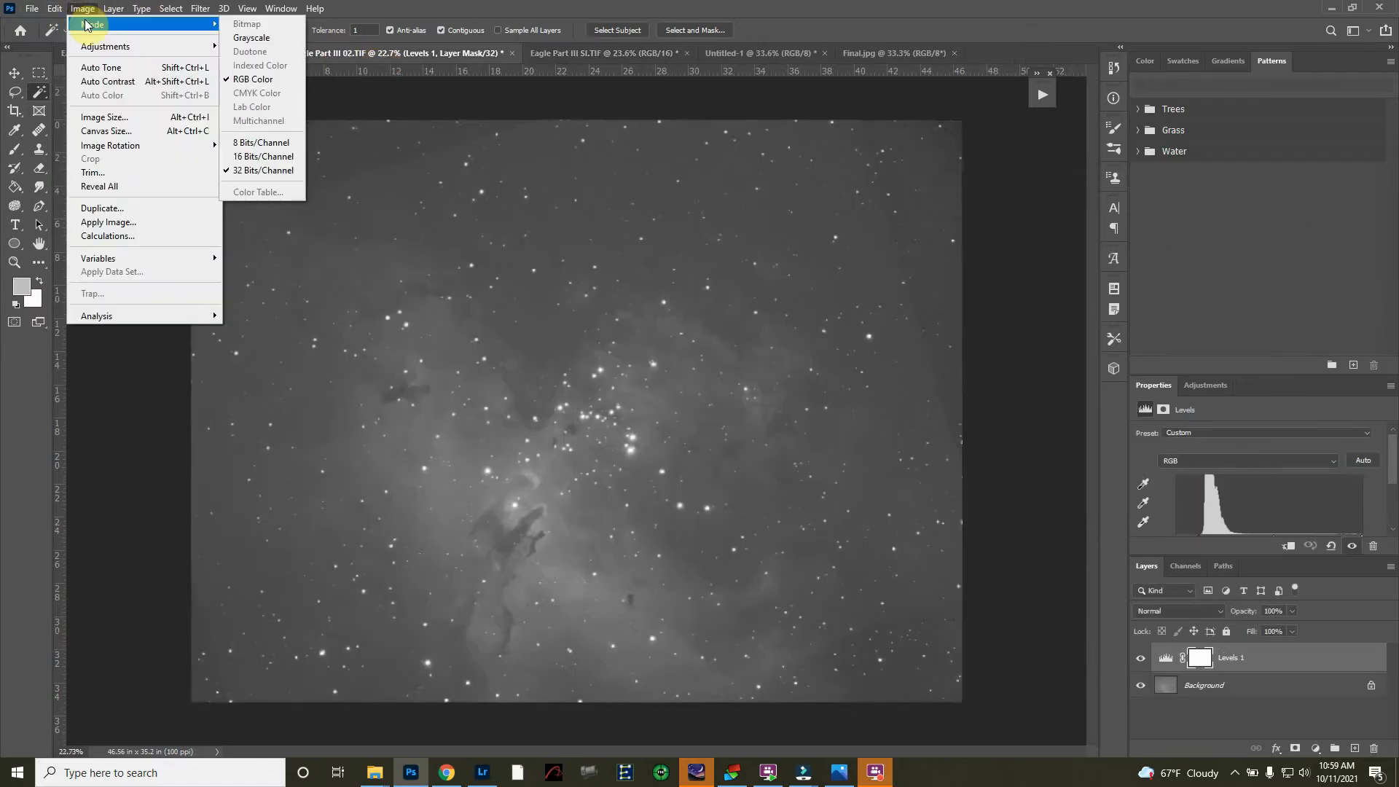
pyautogui.click(251, 156)
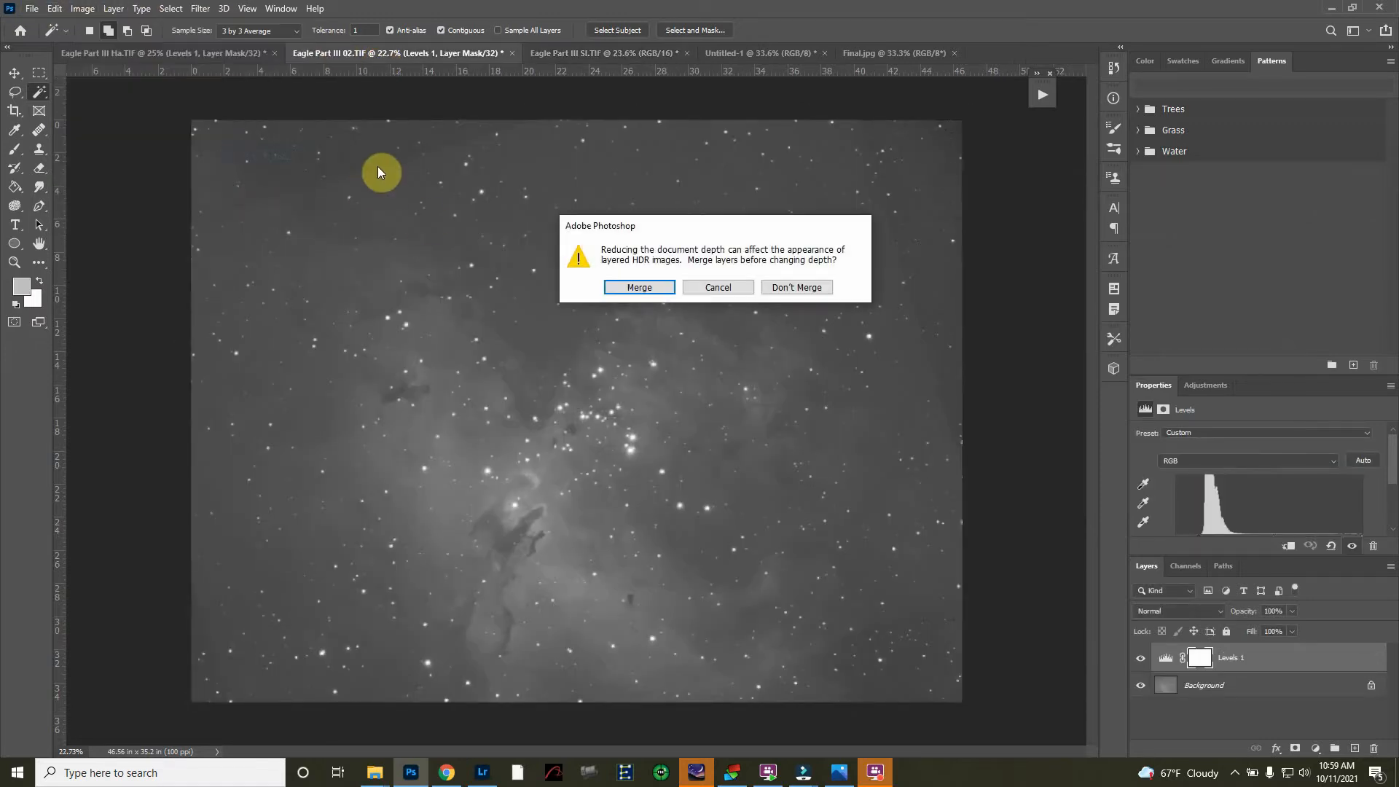
pyautogui.click(633, 289)
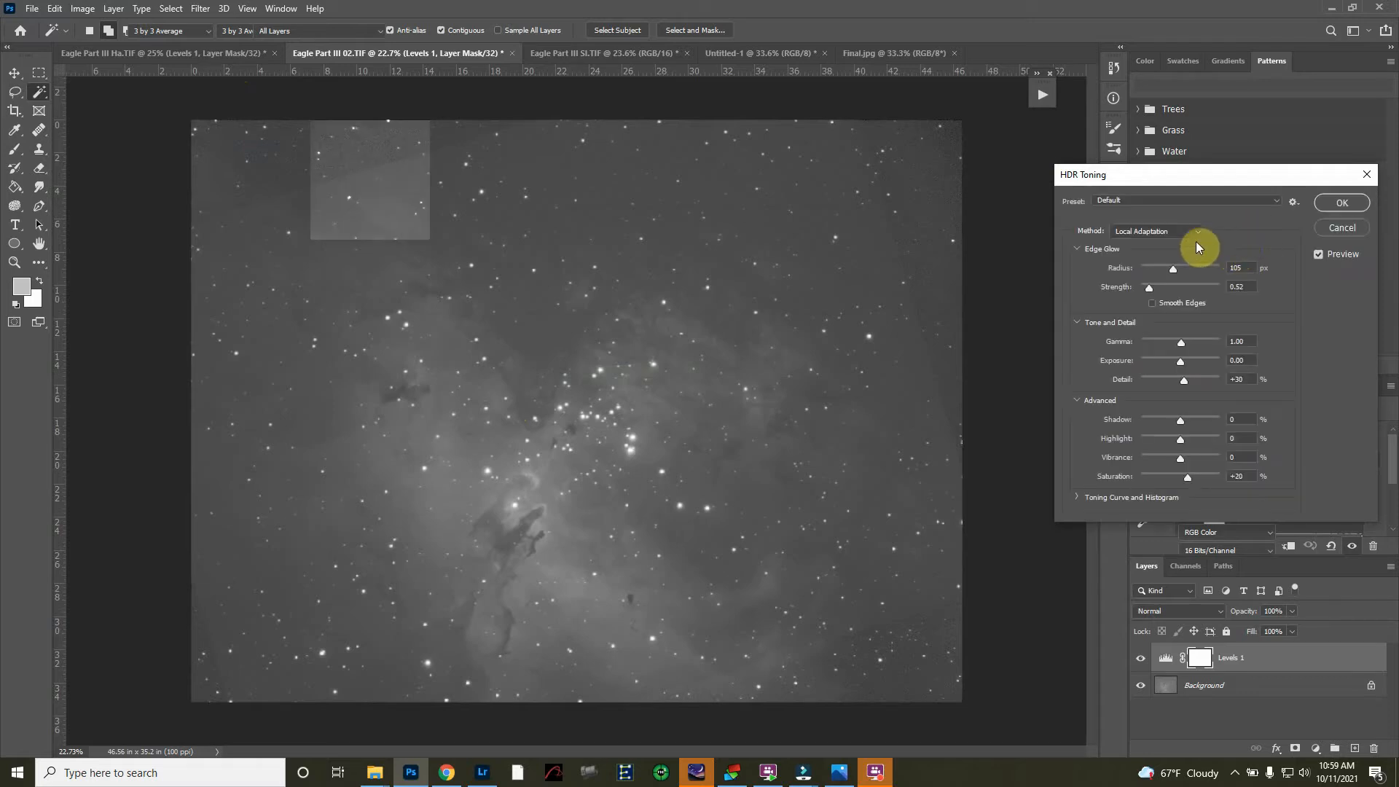
pyautogui.click(1194, 231)
pyautogui.click(1158, 243)
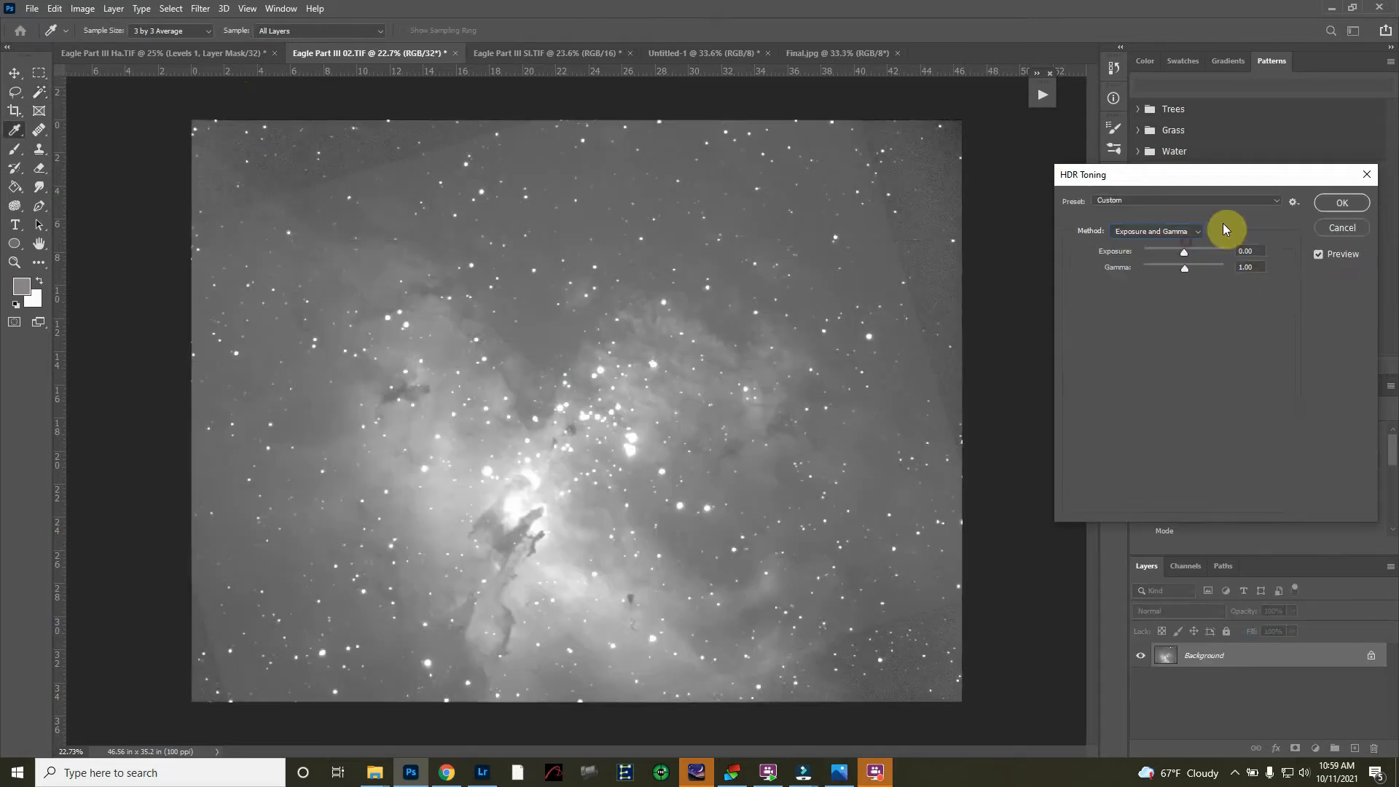
pyautogui.click(1341, 202)
pyautogui.press('w')
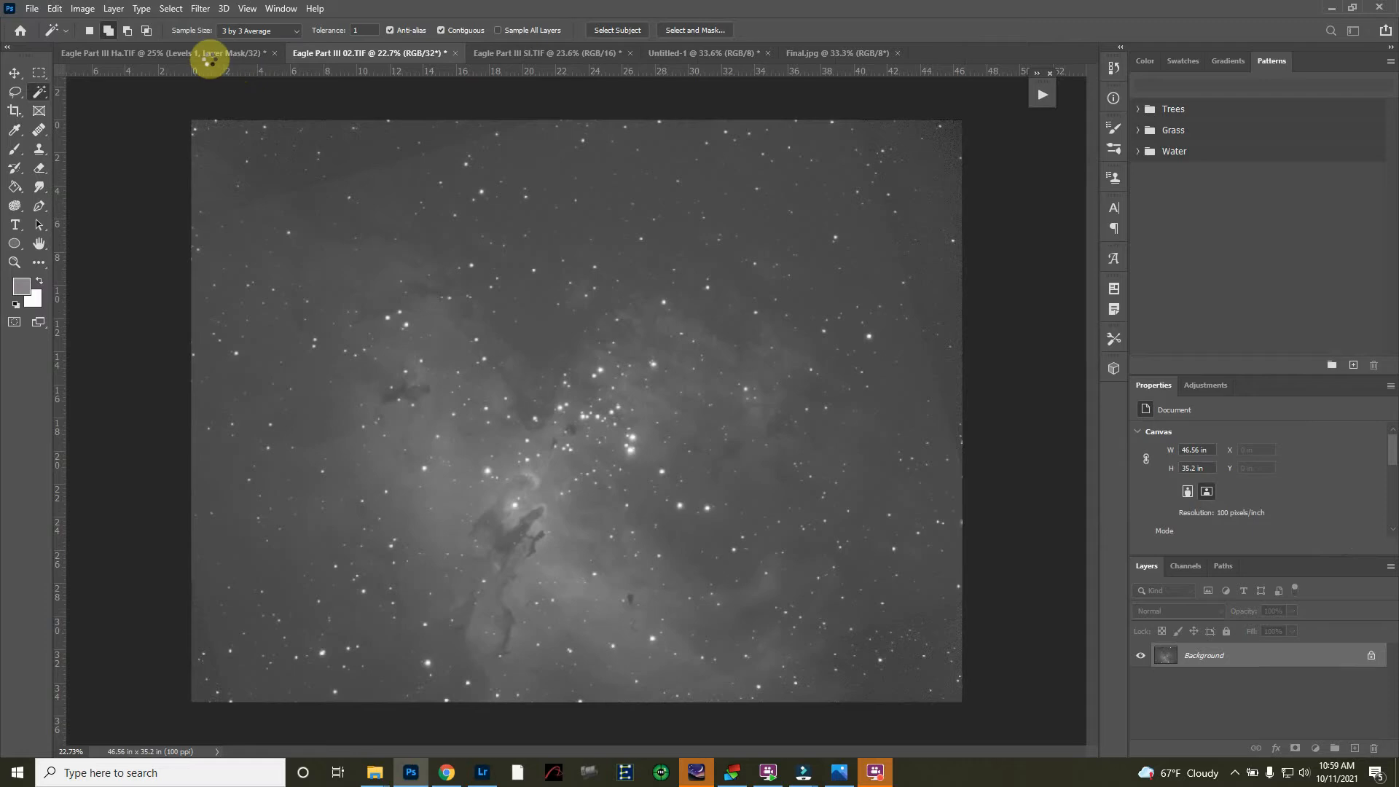
# - Convert Eagle Part III Ha to 16 bits per channel, merging its layers and using the Exposure and Gamma toning method
pyautogui.click(209, 57)
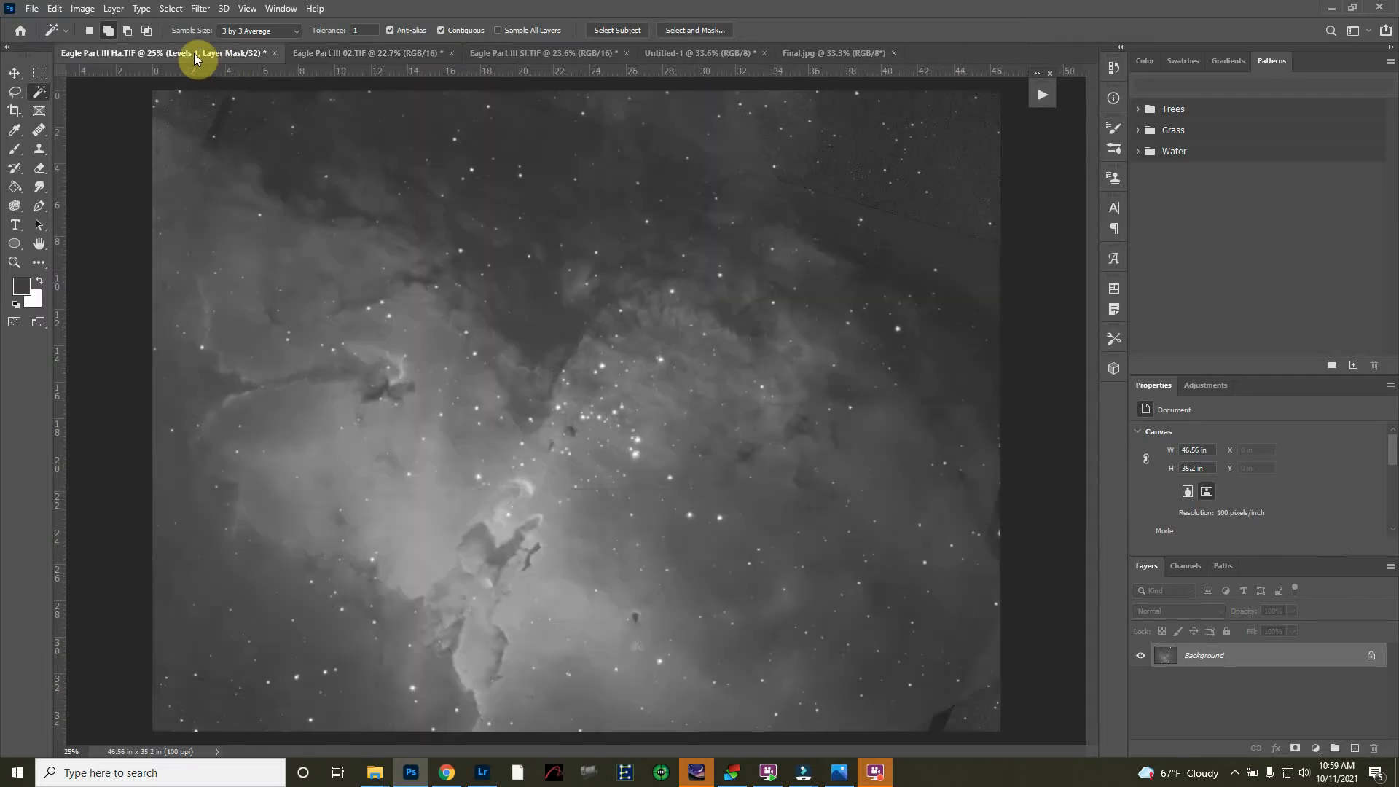
pyautogui.click(82, 8)
pyautogui.moveTo(94, 24)
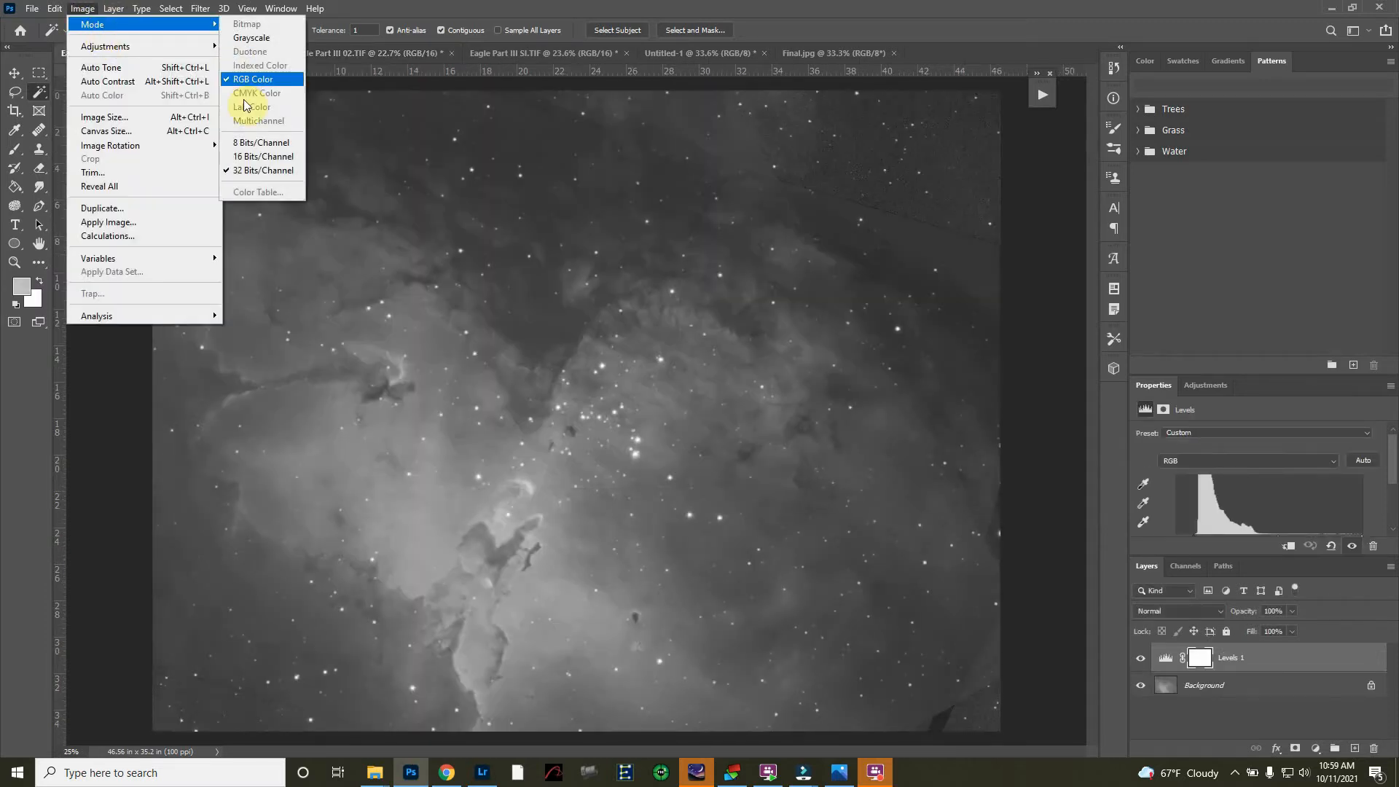
pyautogui.click(263, 156)
pyautogui.click(640, 284)
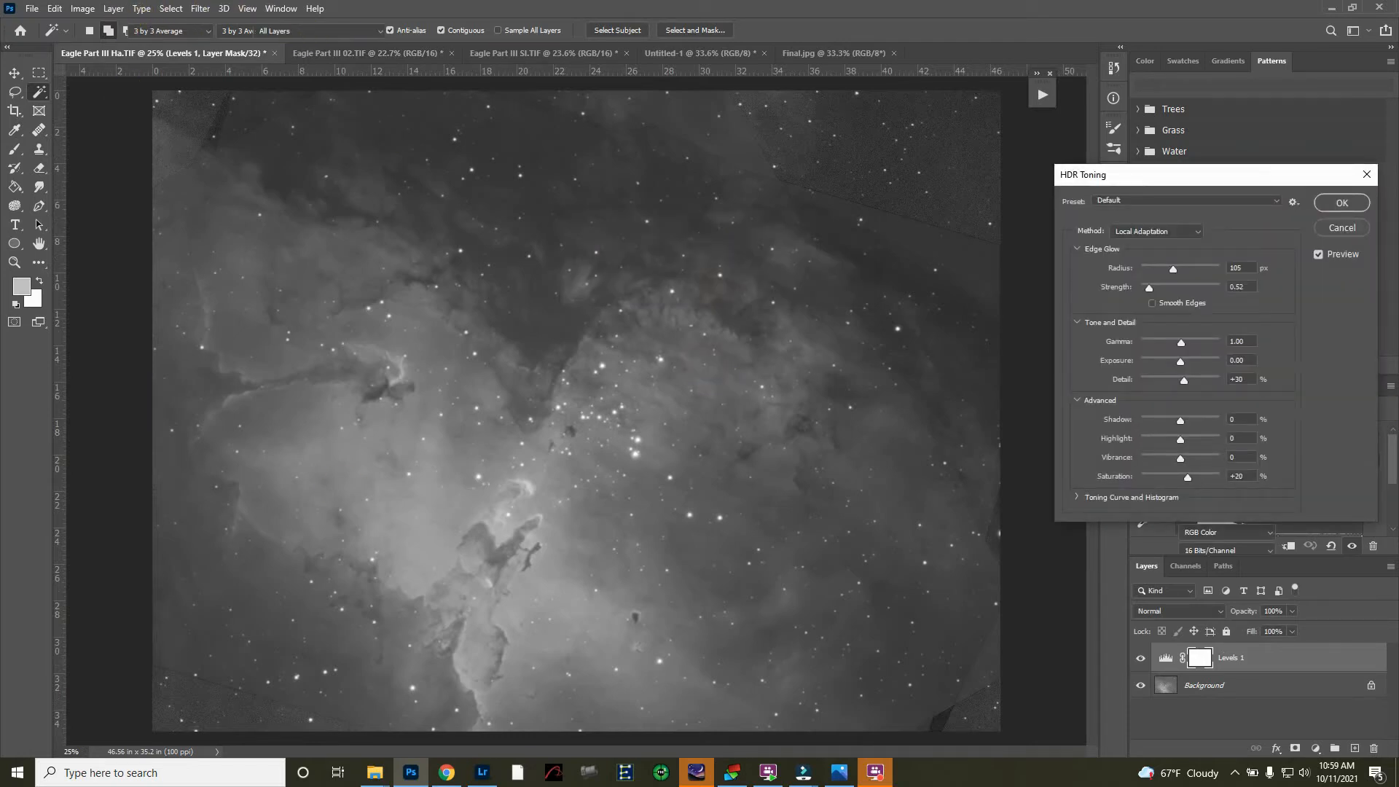
pyautogui.click(1198, 230)
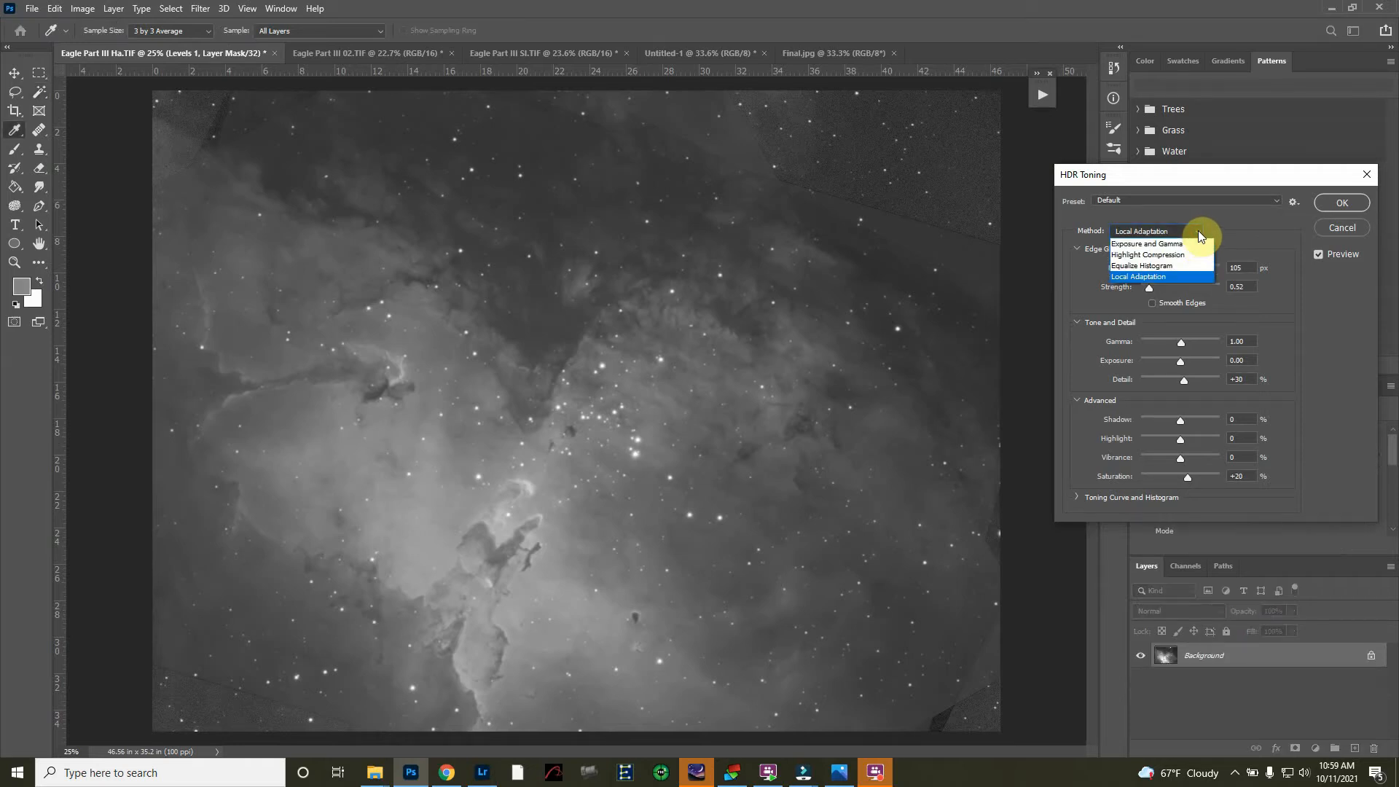
pyautogui.click(1180, 244)
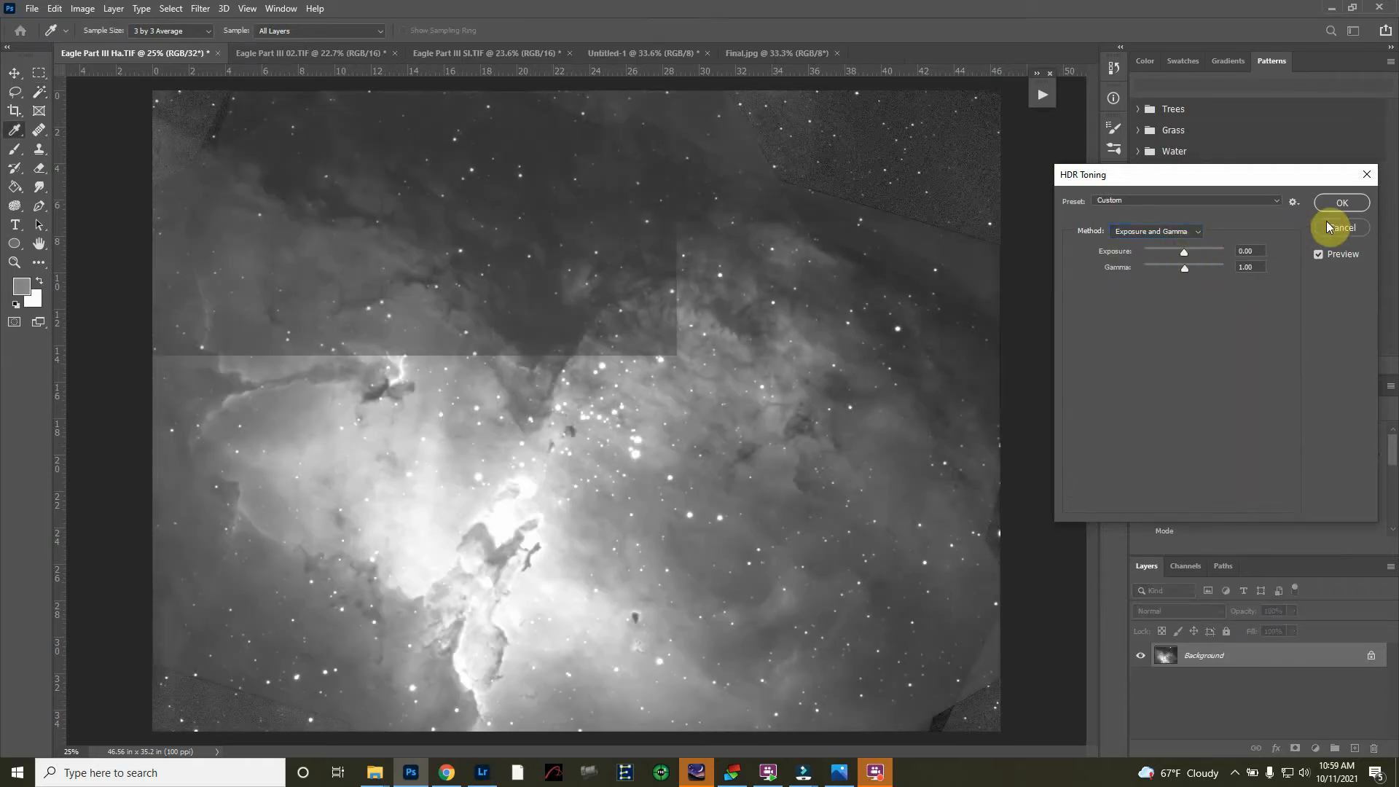
pyautogui.click(1337, 203)
pyautogui.press('w')
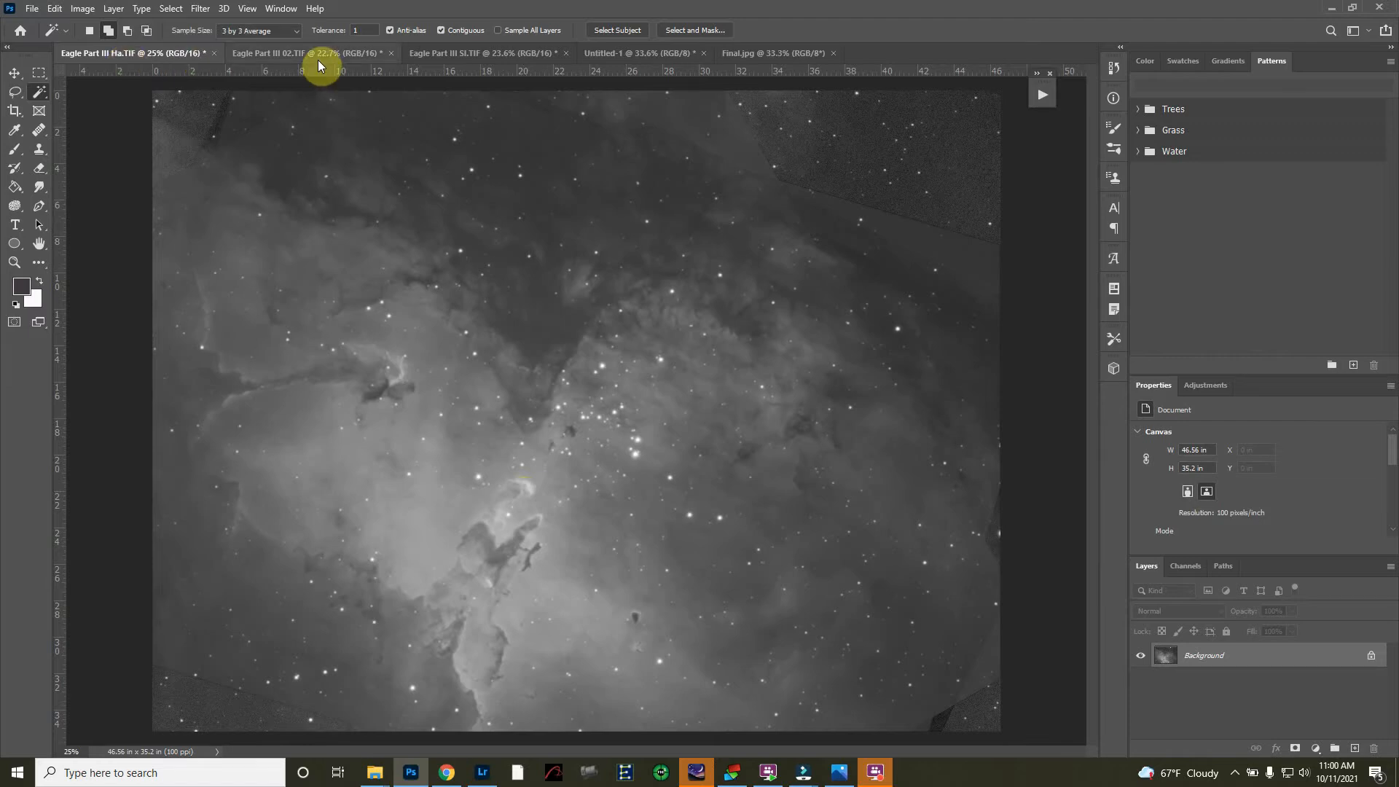
# - Run the Space Noise Reduction action from Astronomy Tools on the Eagle Part III SI image and inspect the result
pyautogui.click(458, 54)
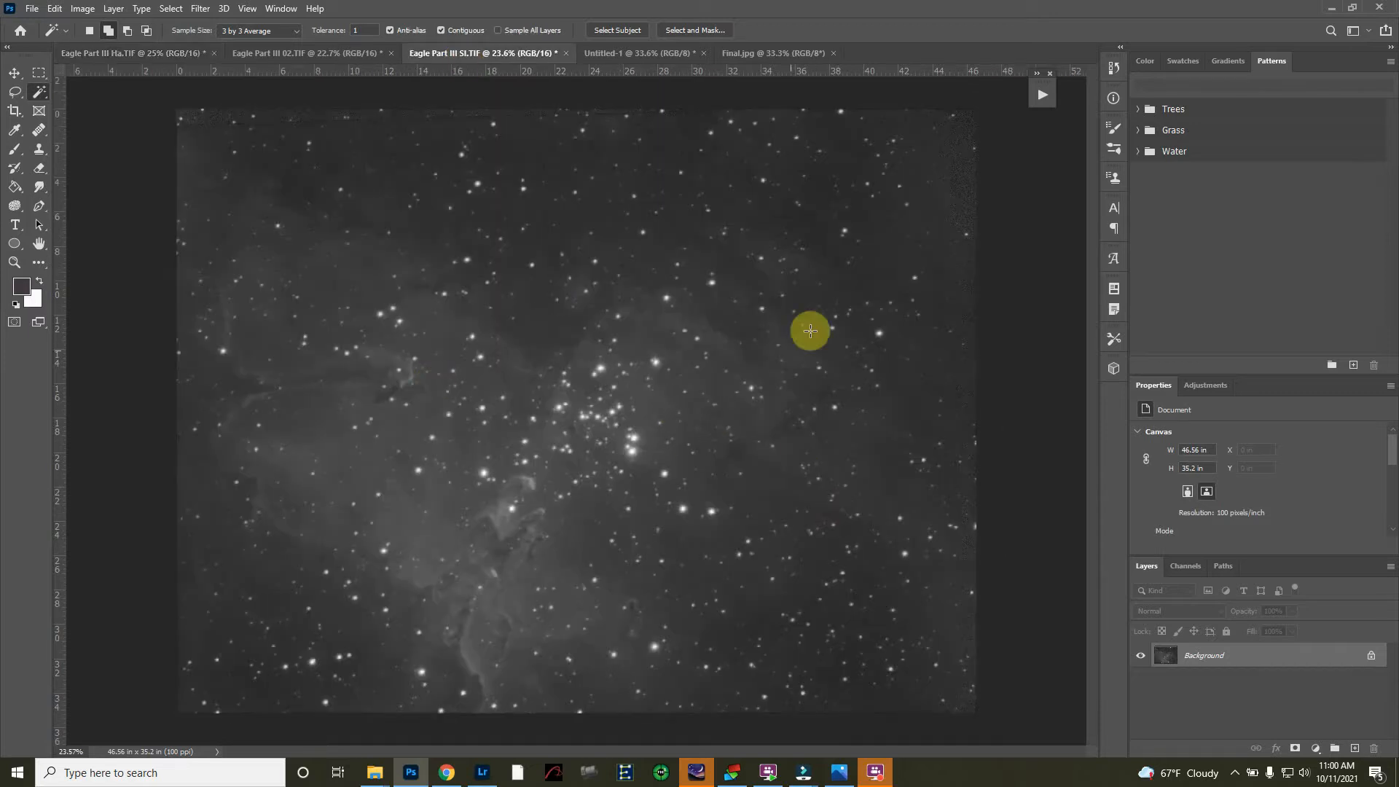
pyautogui.click(1043, 97)
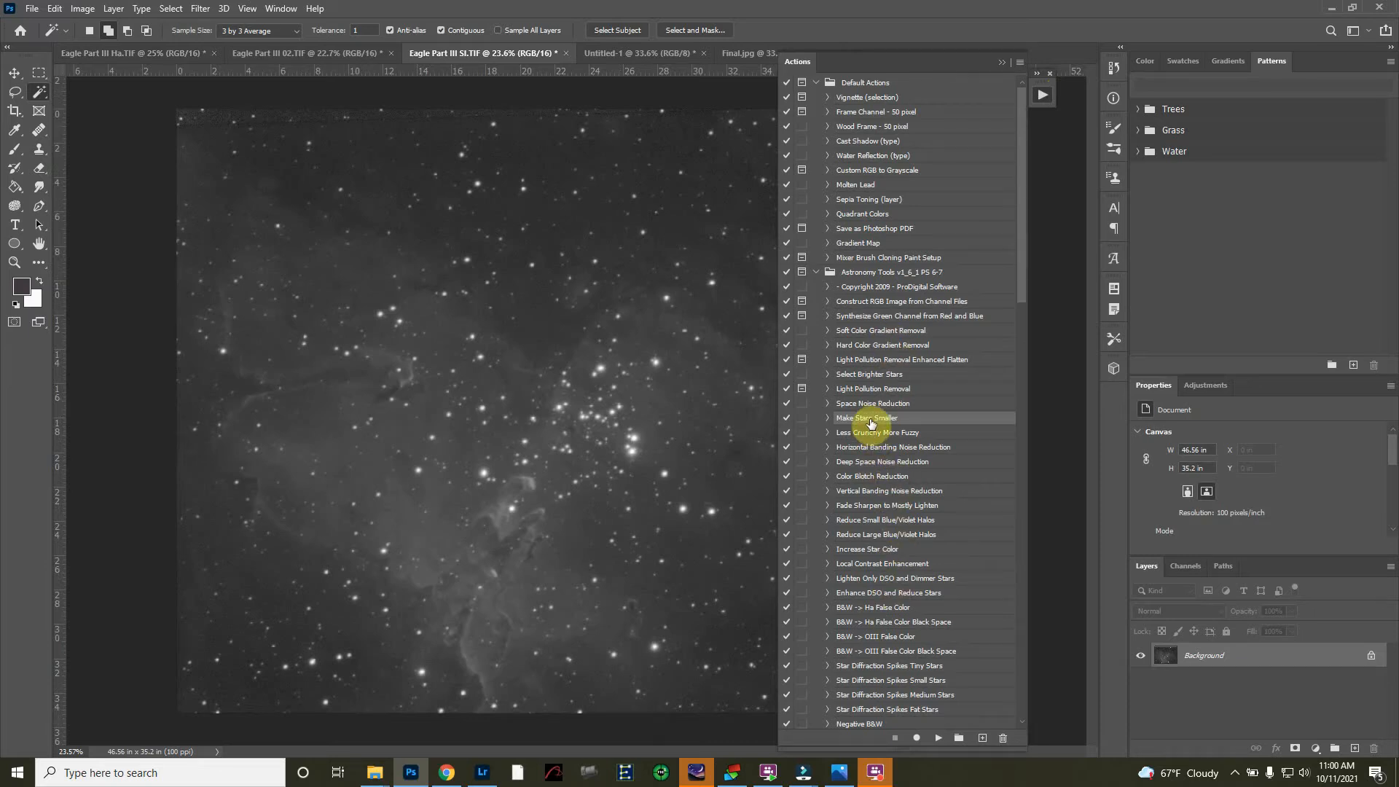
pyautogui.click(849, 402)
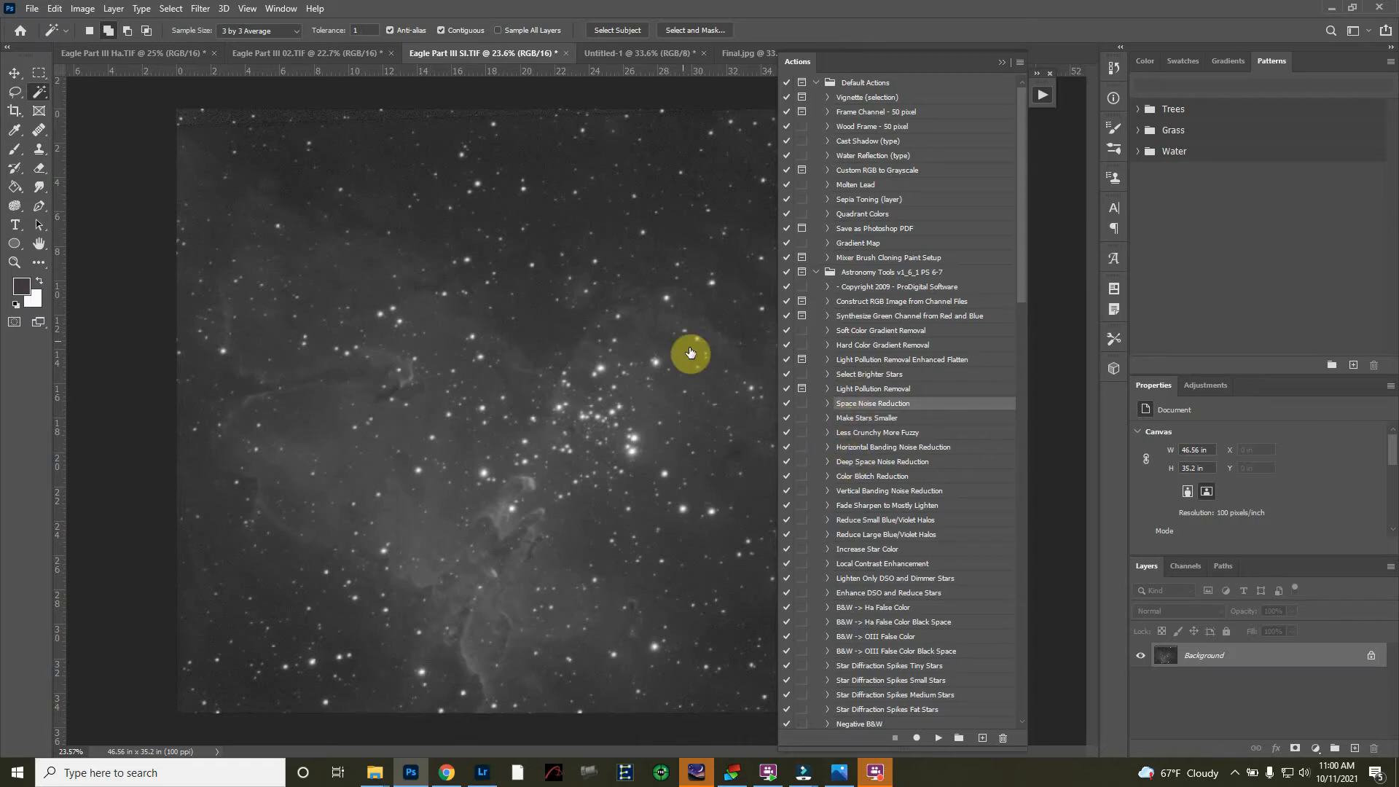
pyautogui.click(938, 738)
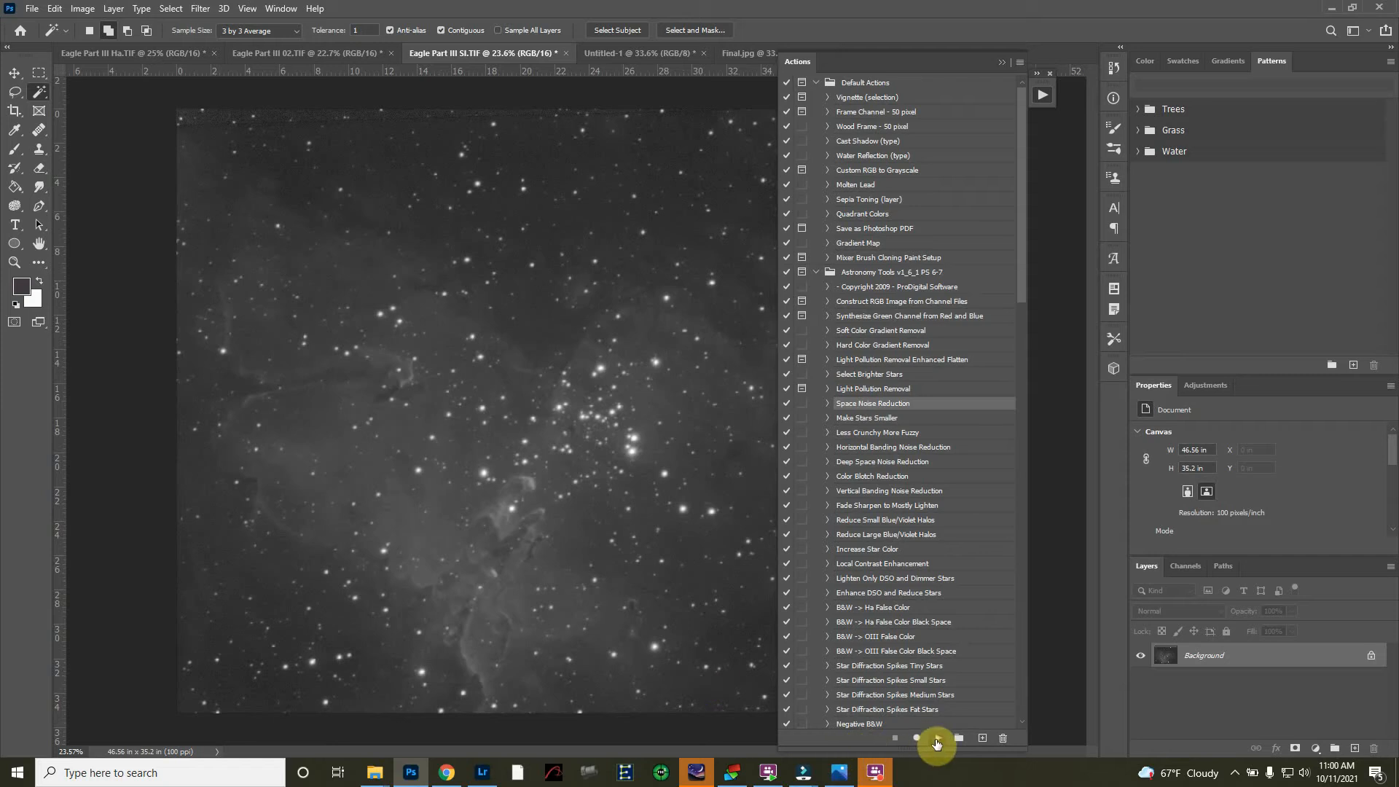
pyautogui.moveTo(797, 778)
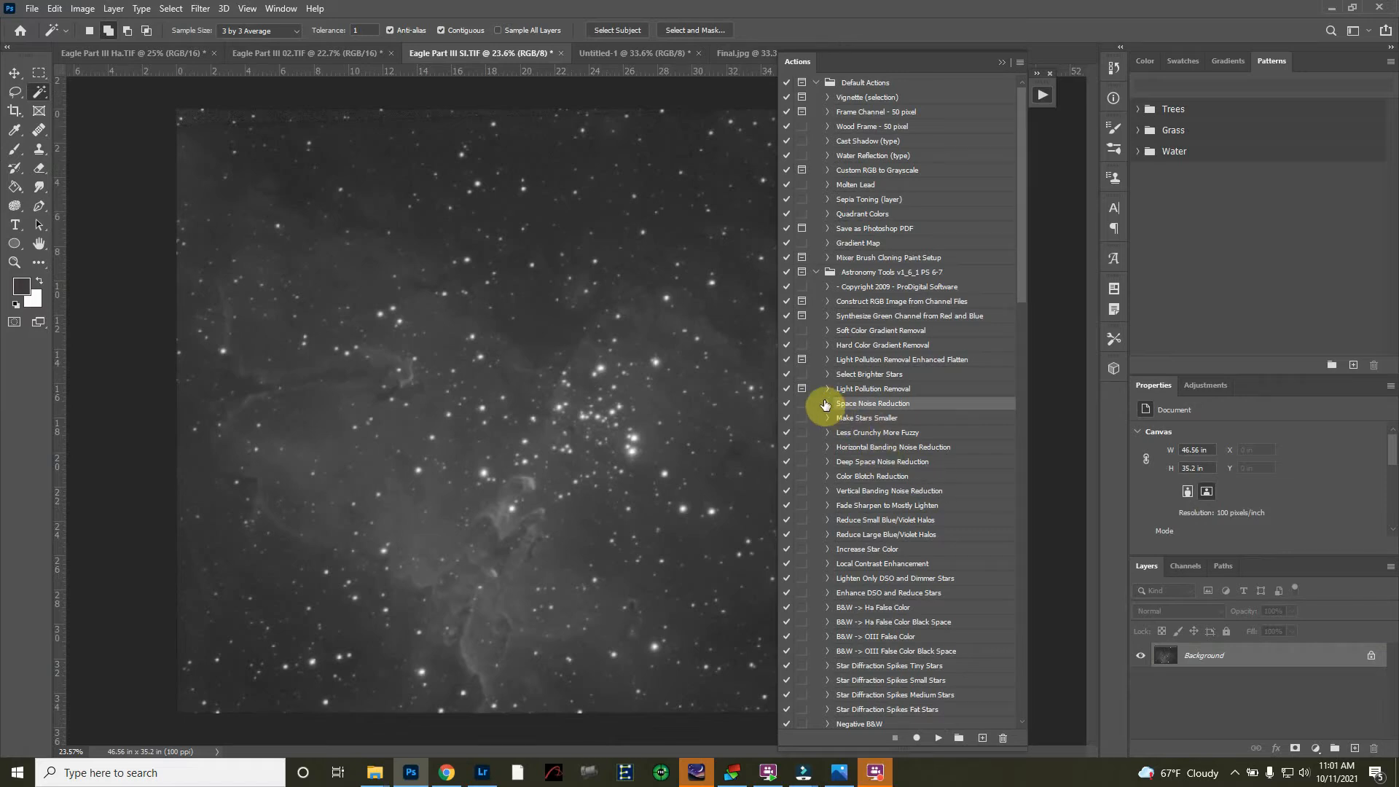
pyautogui.click(826, 402)
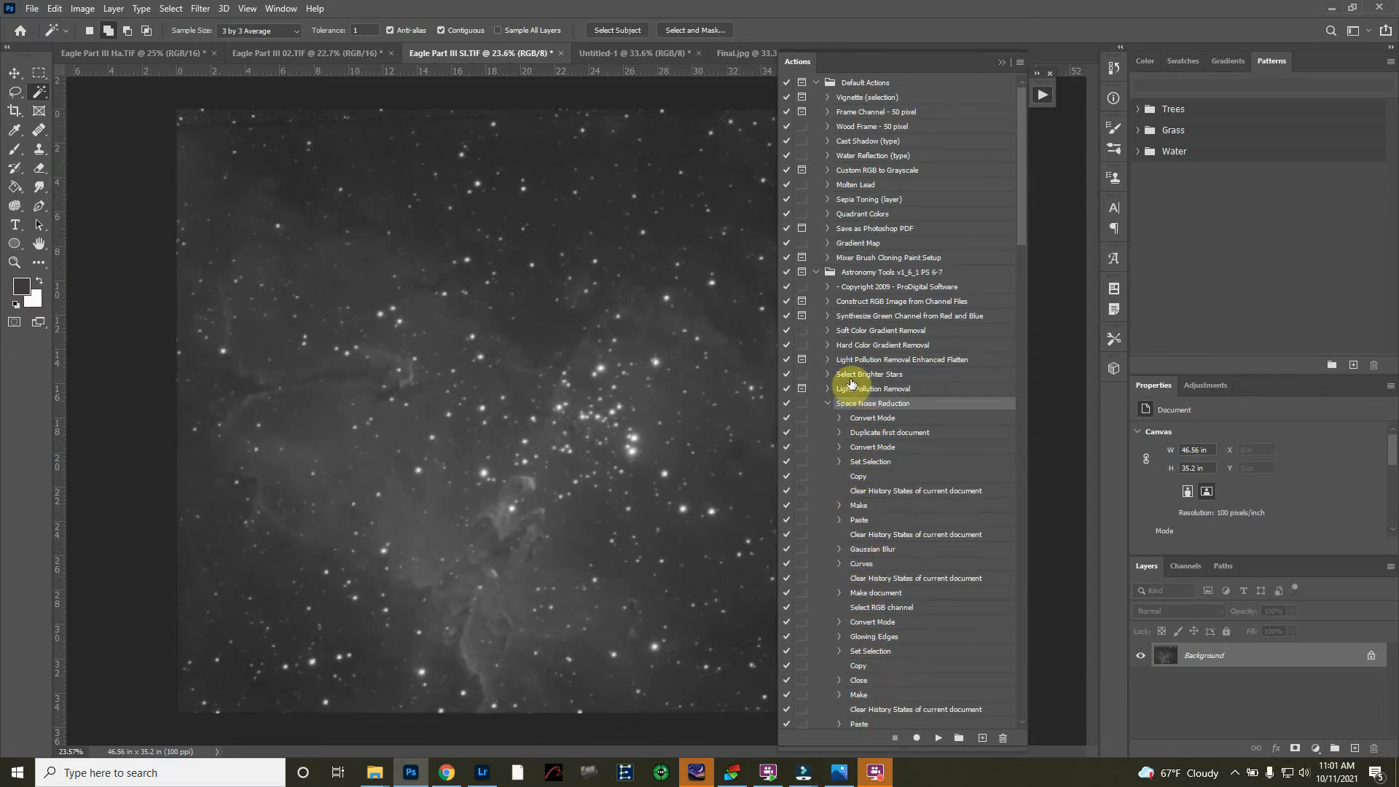
pyautogui.click(826, 403)
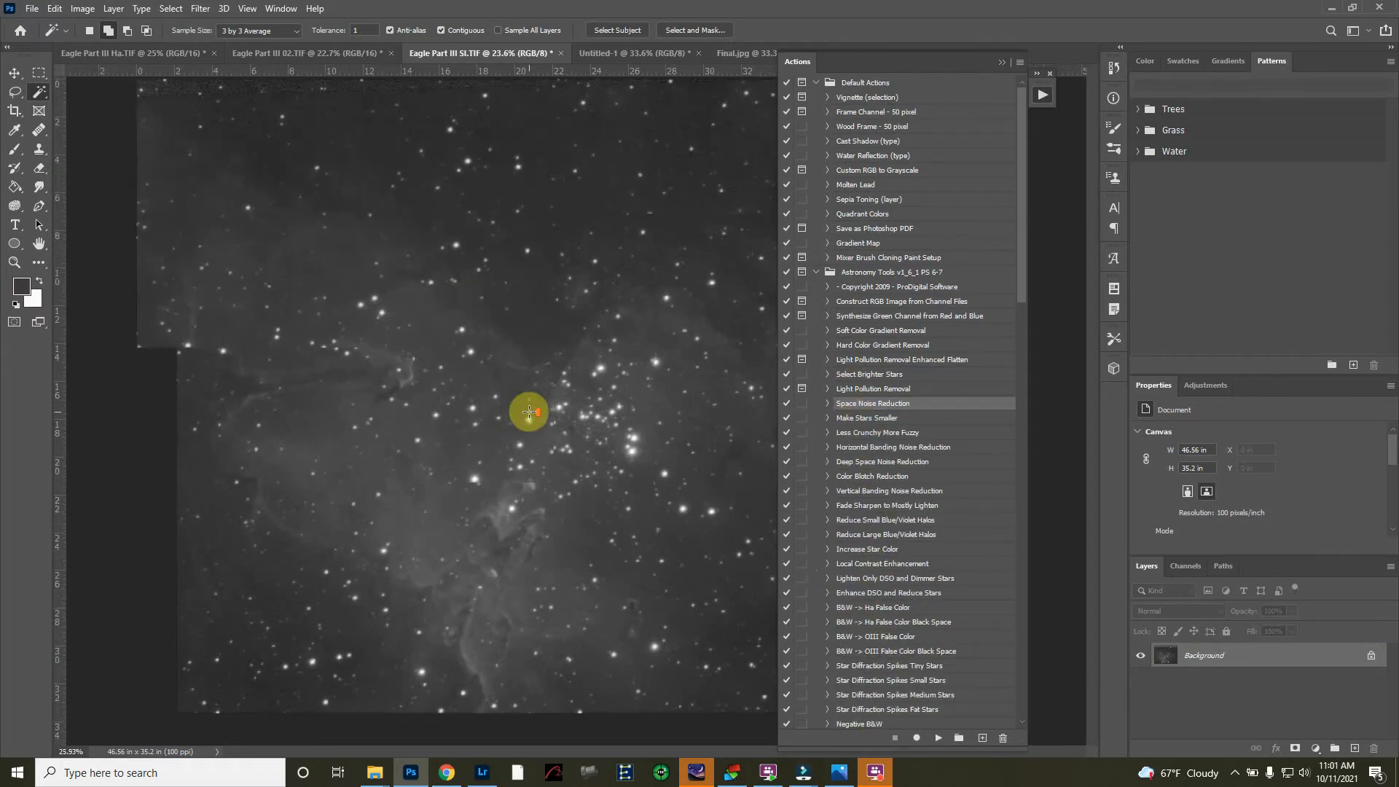
pyautogui.scroll(2, 528, 412)
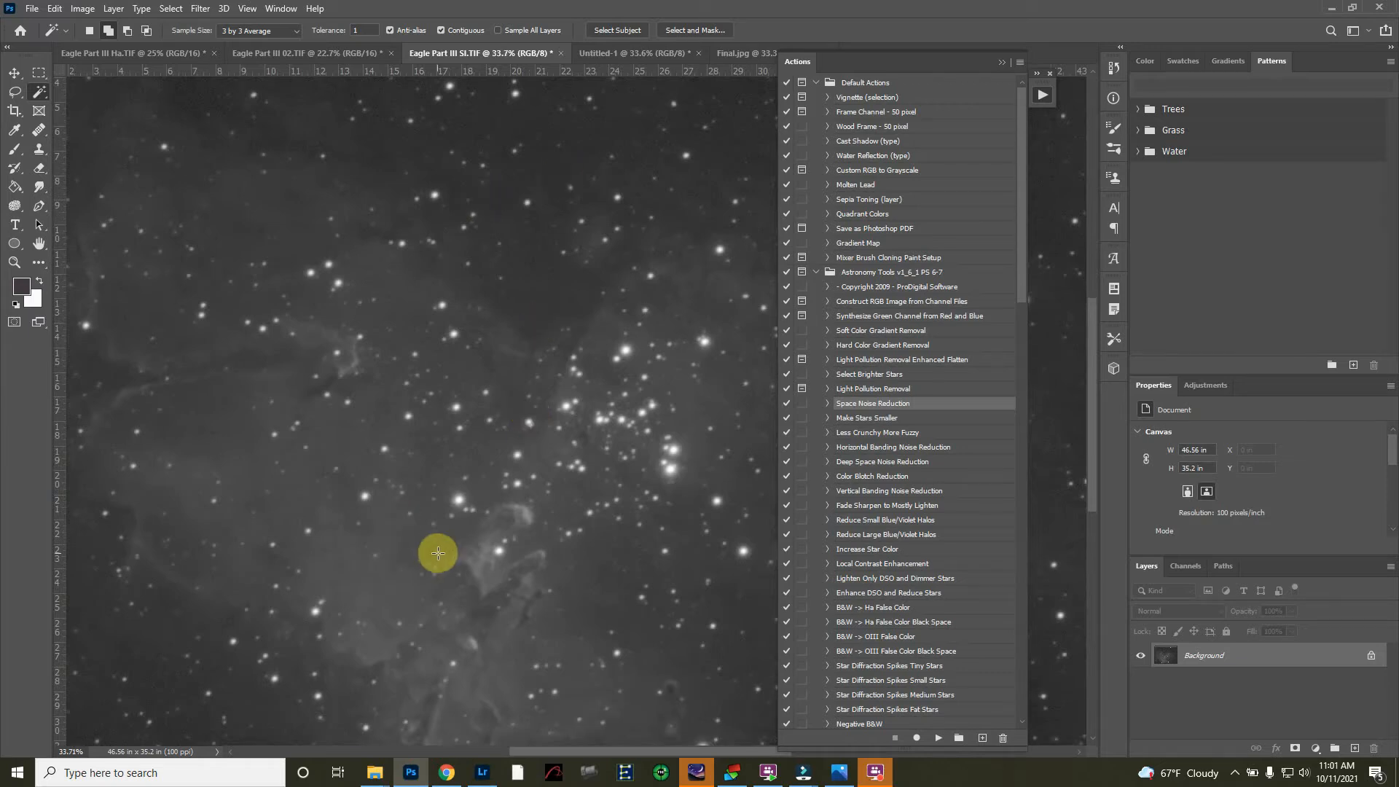
pyautogui.scroll(-1, 593, 608)
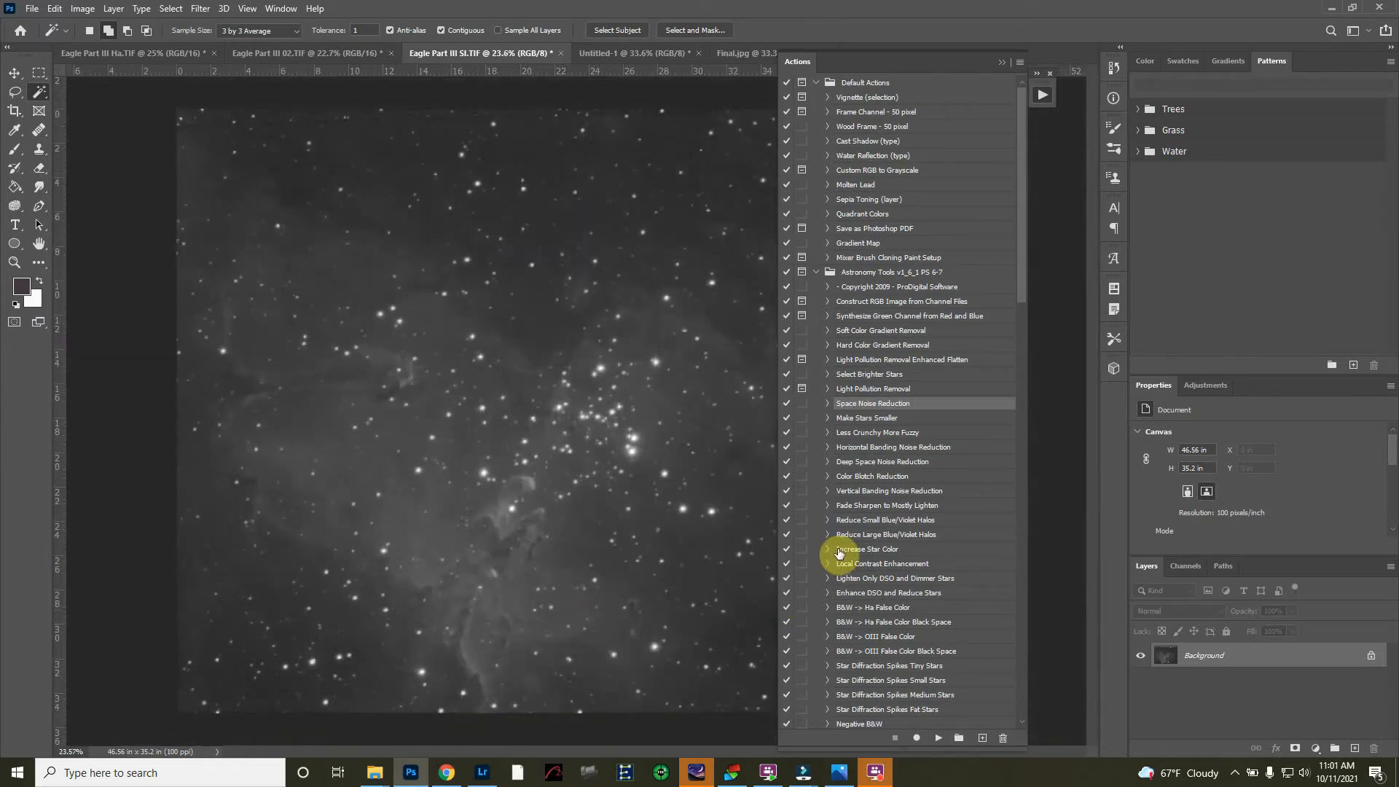
# - Run the Make Stars Smaller action on the Eagle Part III SI image and collapse the list of actions
pyautogui.click(845, 417)
pyautogui.click(937, 738)
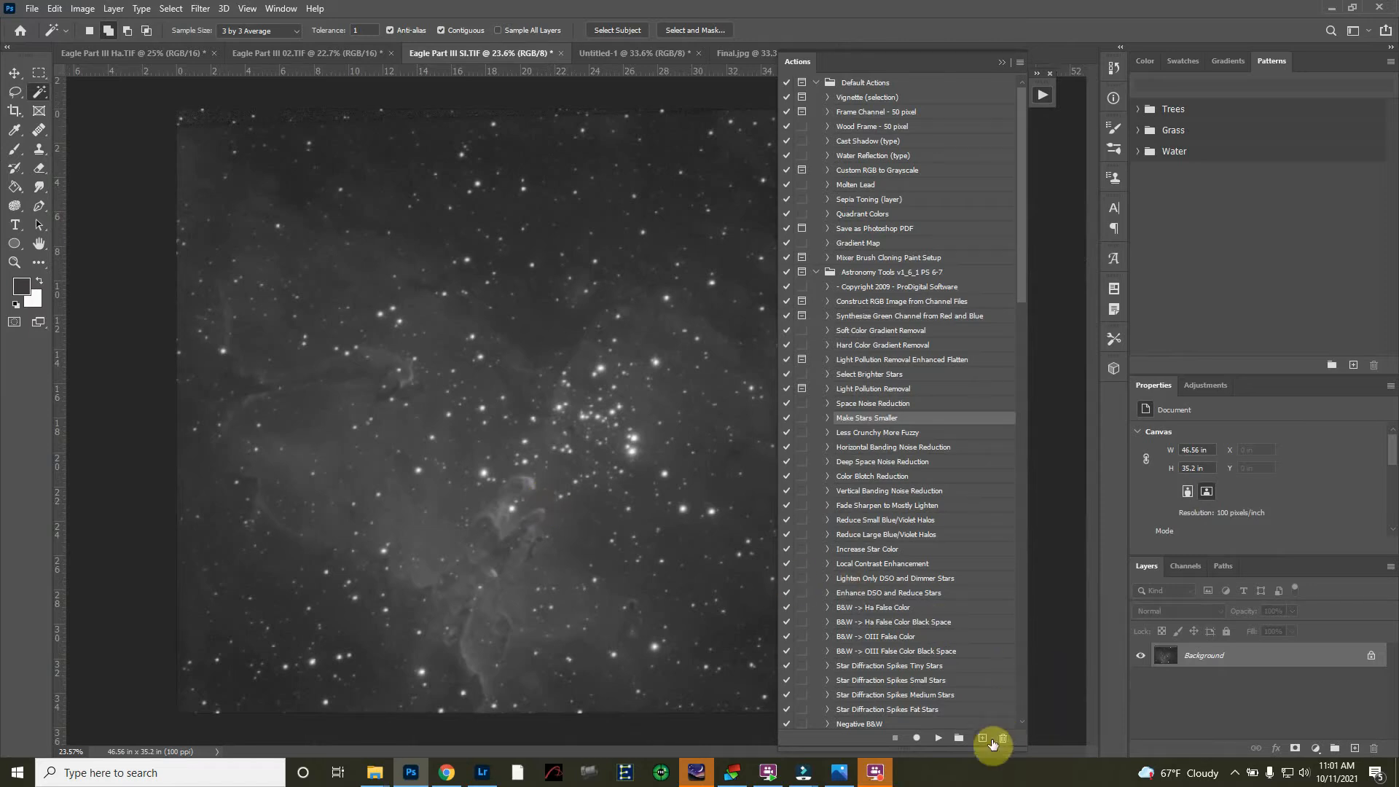
pyautogui.click(1043, 95)
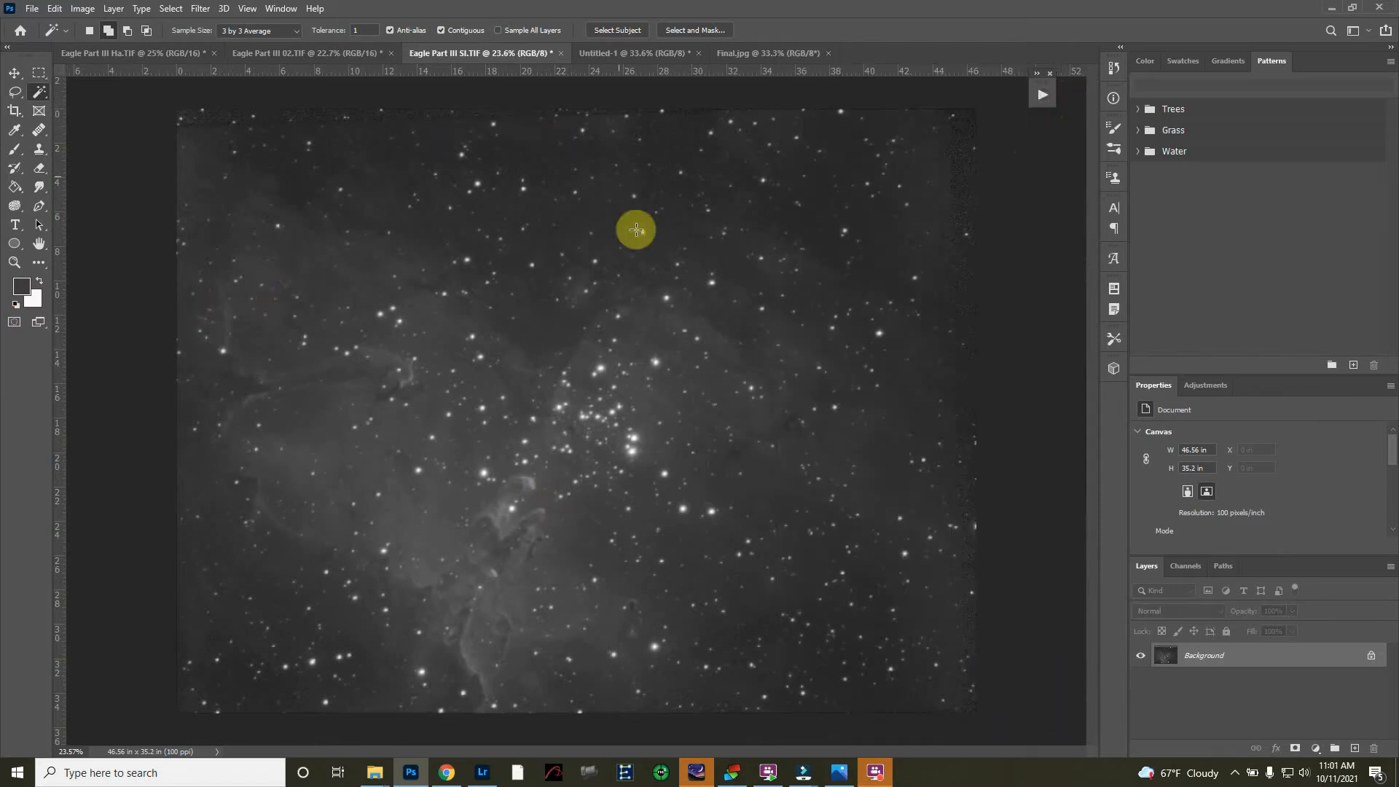
# - Copy the whole Ha image and create a new 16-bit RGB Color document from the Clipboard preset, 4656 x 3520 pixels
pyautogui.click(265, 48)
pyautogui.click(166, 58)
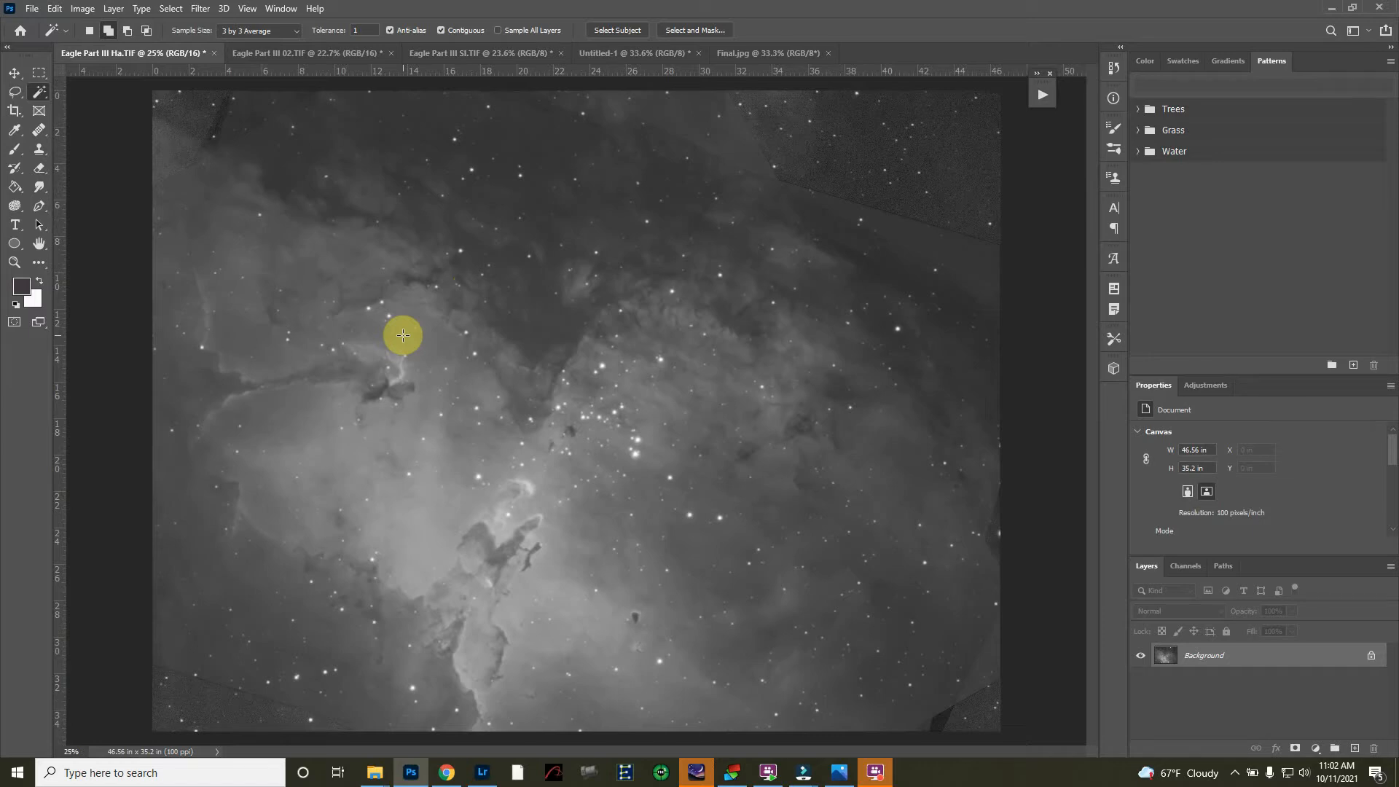
pyautogui.hotkey('ctrl', 'a')
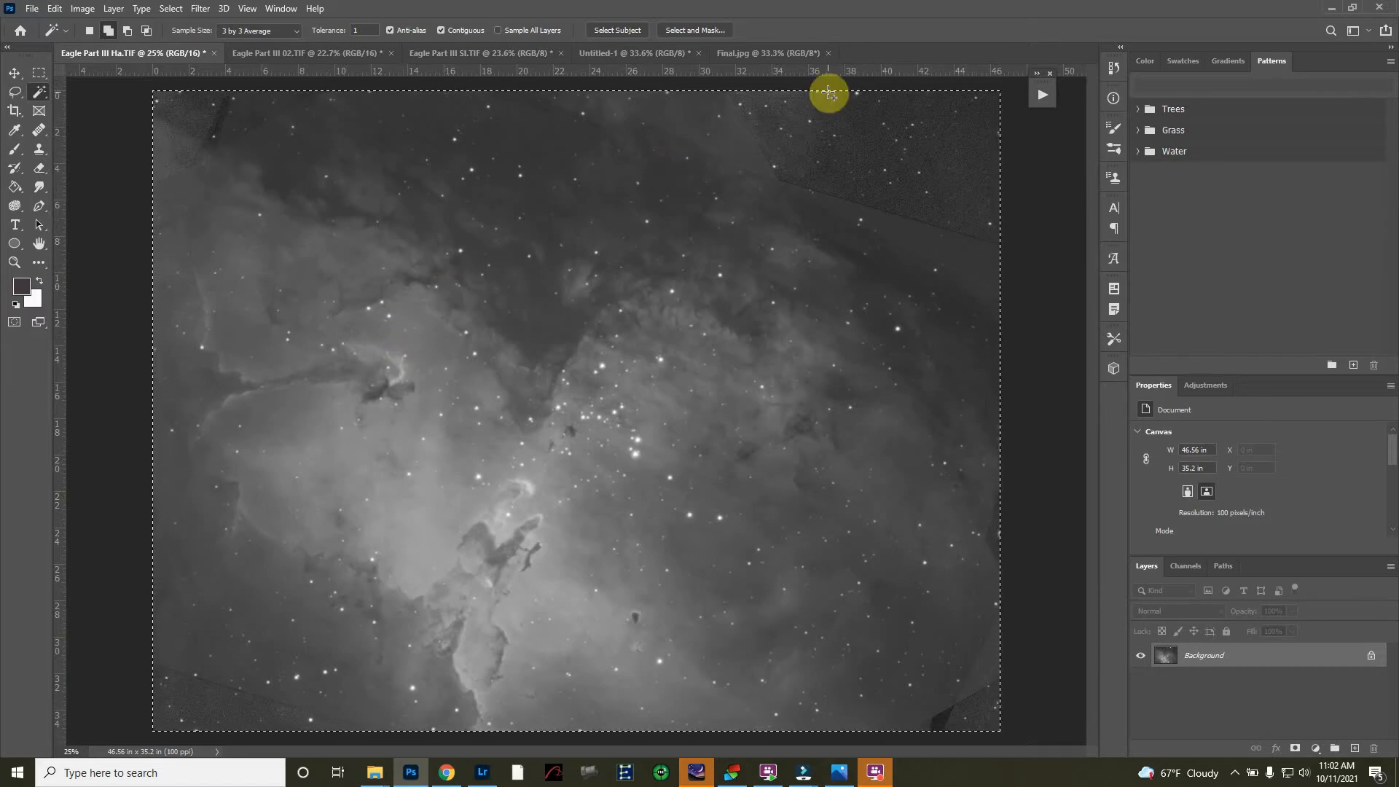
pyautogui.rightClick(894, 60)
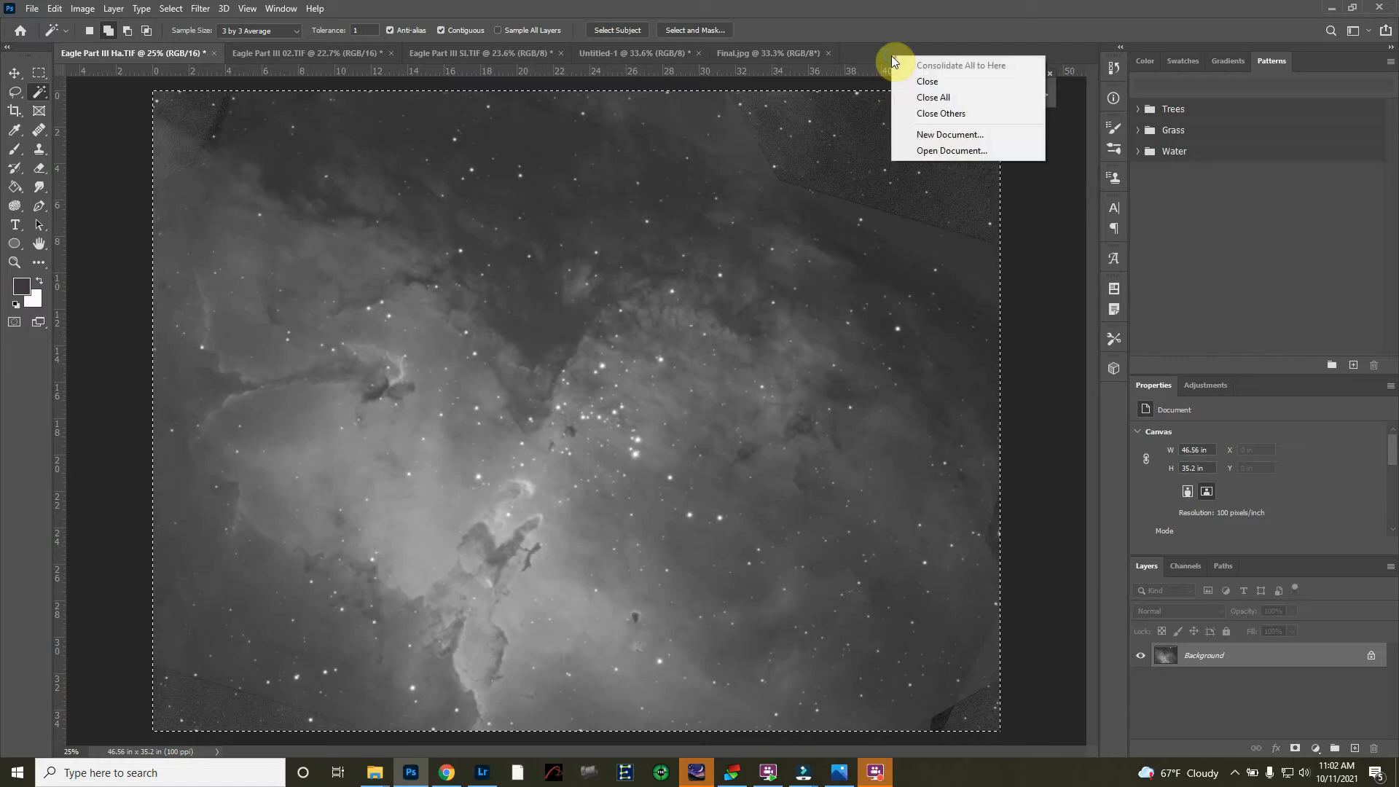
pyautogui.click(919, 135)
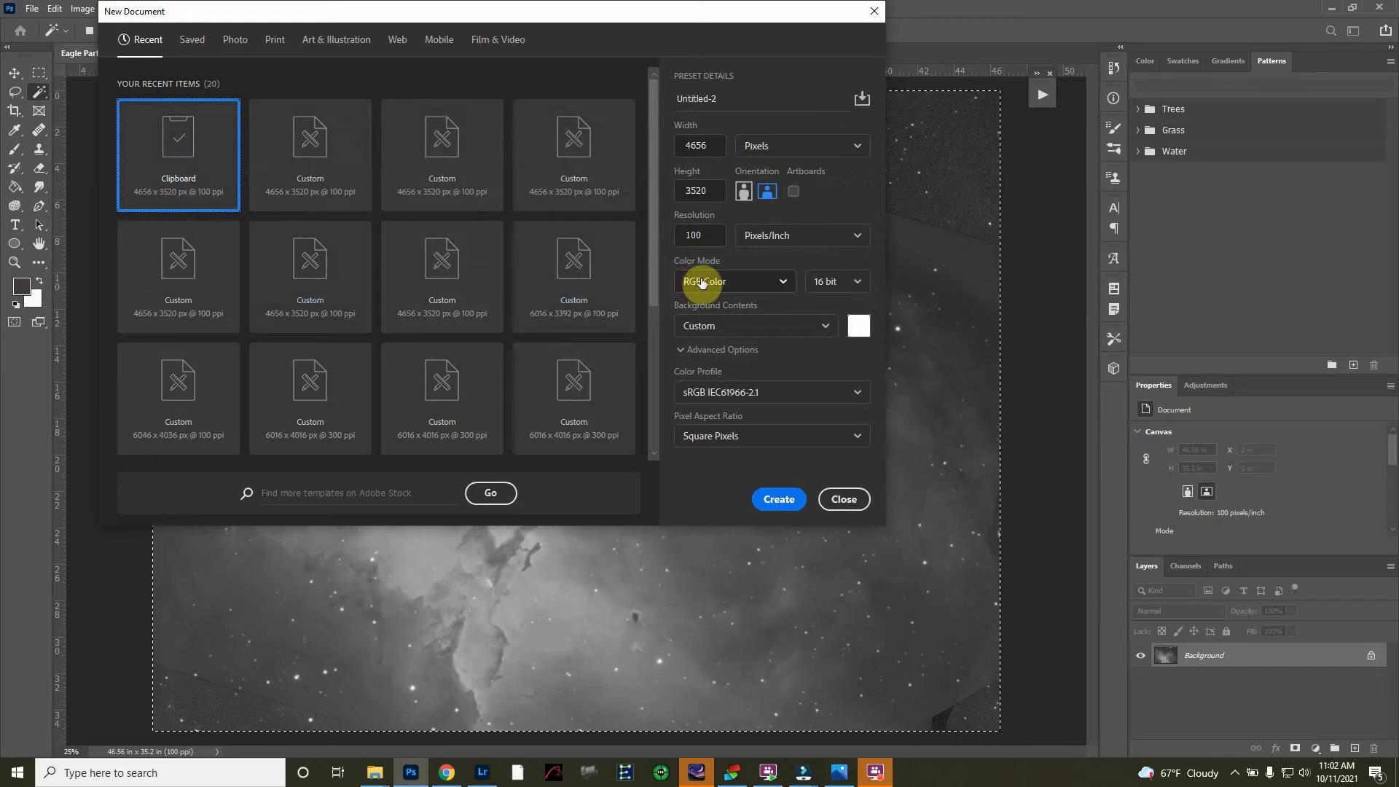
pyautogui.click(781, 499)
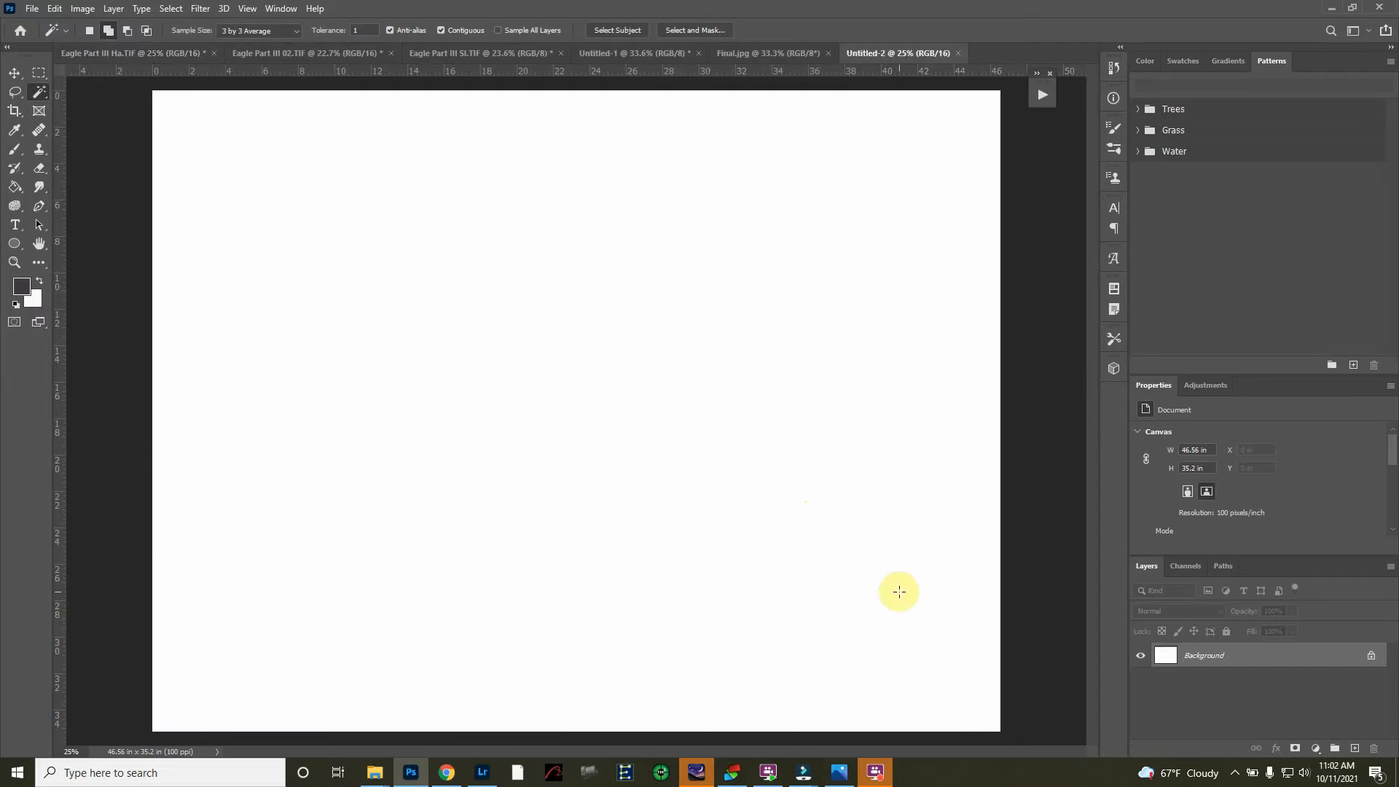
# - Paste the copied Ha image into the Green channel of the new document
pyautogui.click(1181, 567)
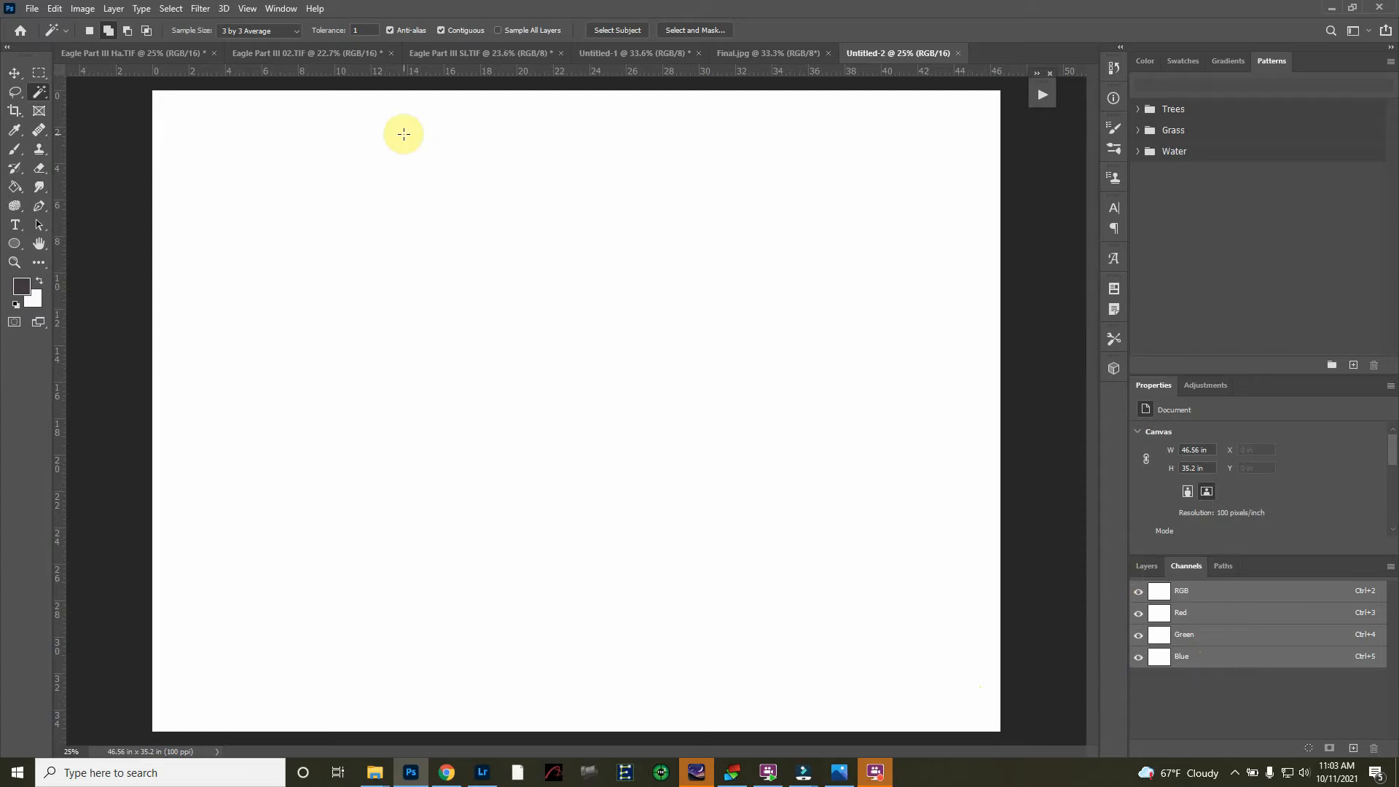
pyautogui.click(130, 54)
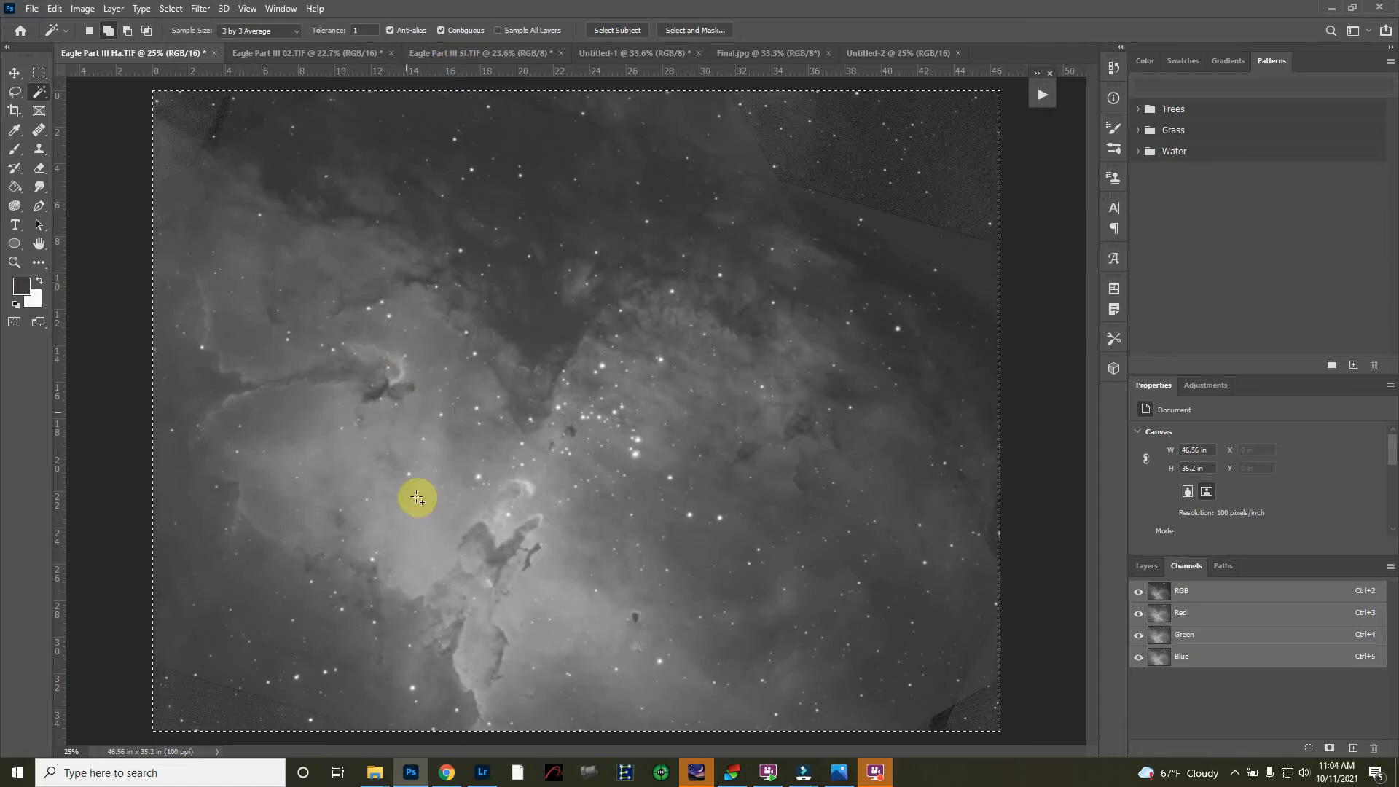
pyautogui.click(858, 57)
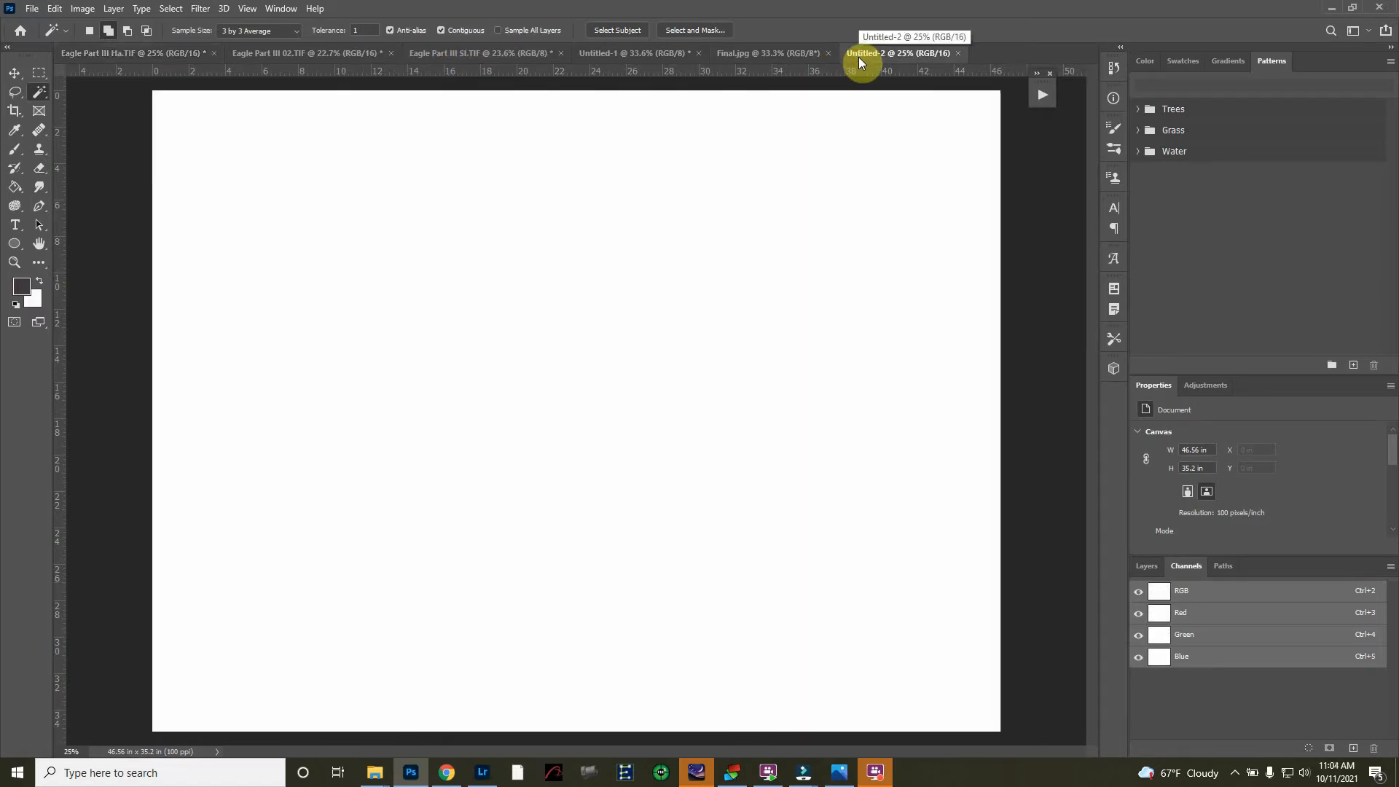
pyautogui.click(1267, 638)
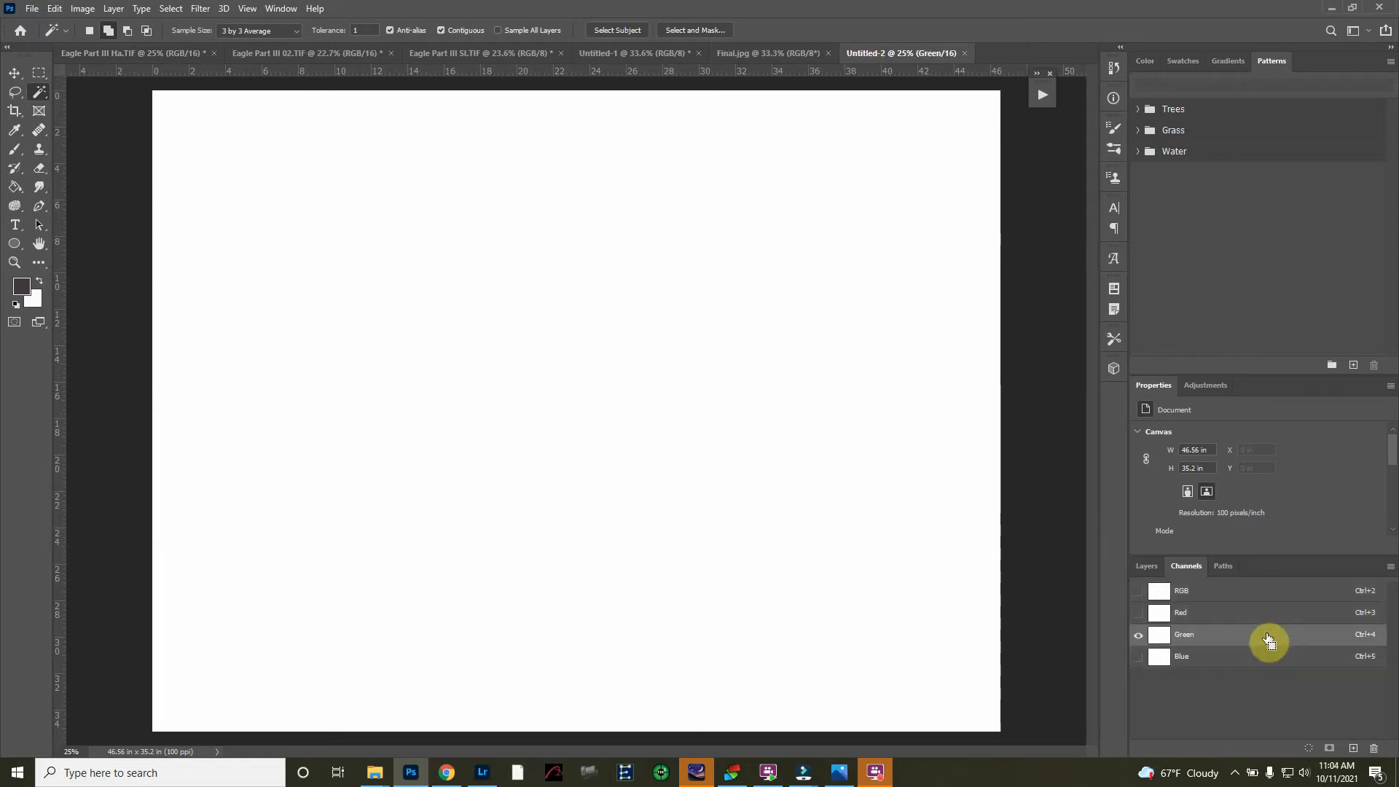
pyautogui.hotkey('ctrl', 'v')
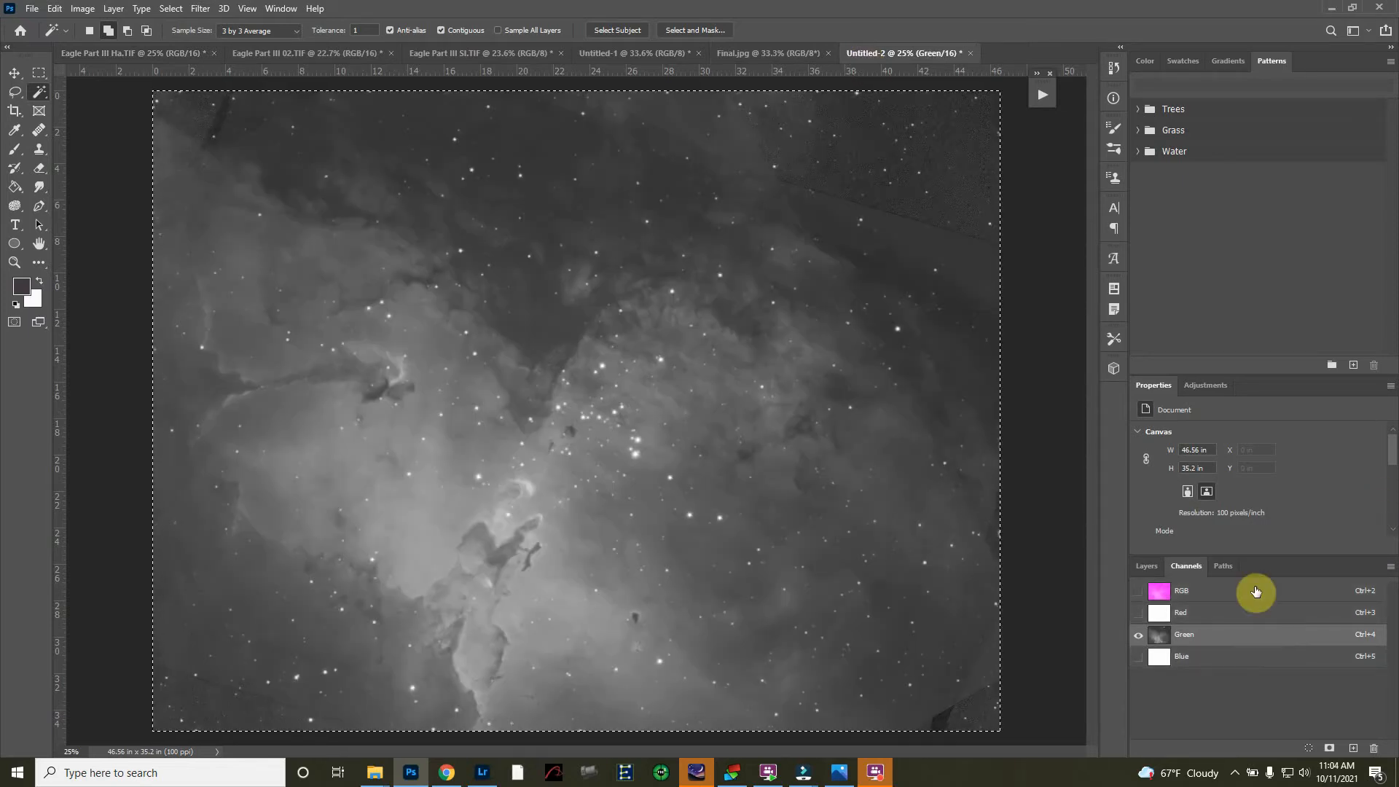
# - Copy the whole Eagle Part III 02 image into the Blue channel of the Untitled-2 document
pyautogui.click(273, 52)
pyautogui.hotkey('ctrl', 'a')
pyautogui.hotkey('ctrl', 'c')
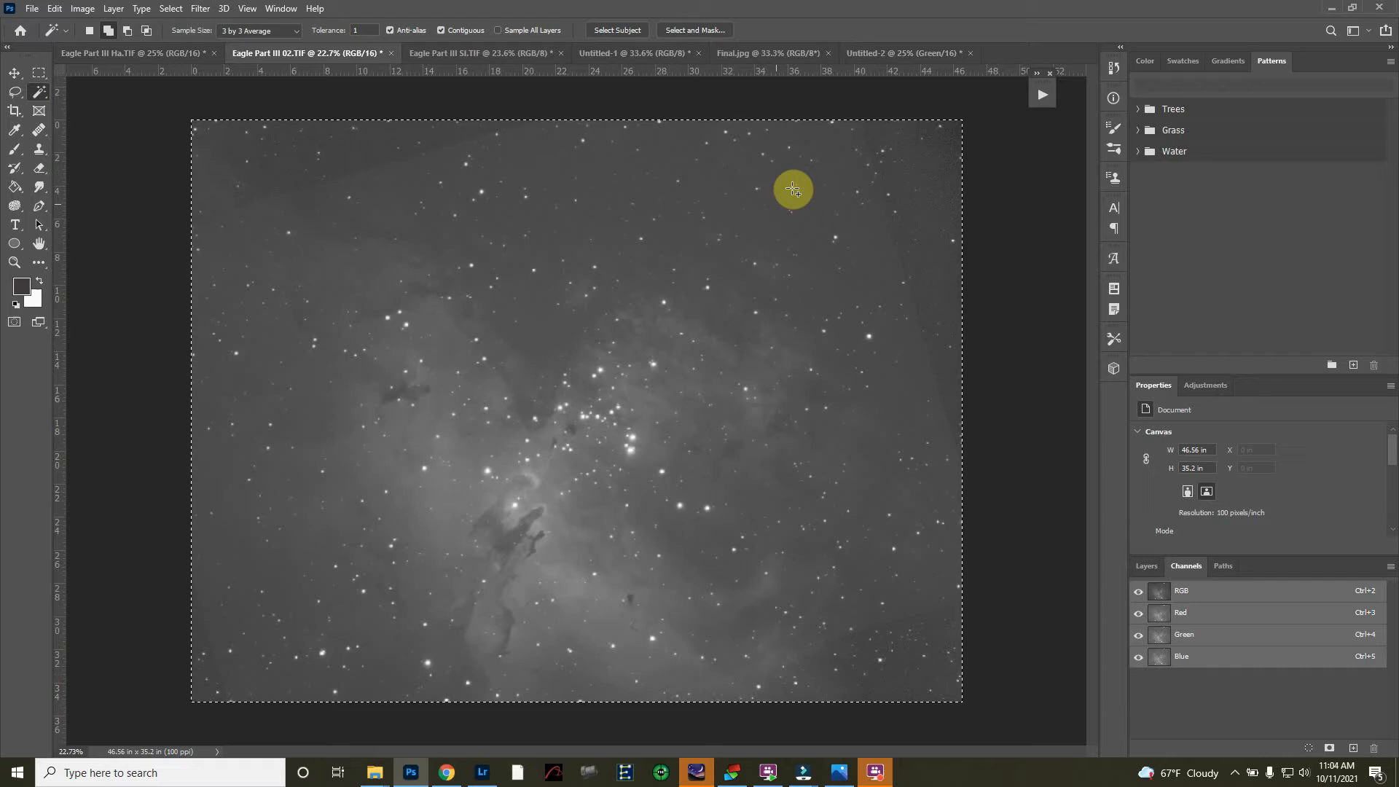
pyautogui.click(859, 54)
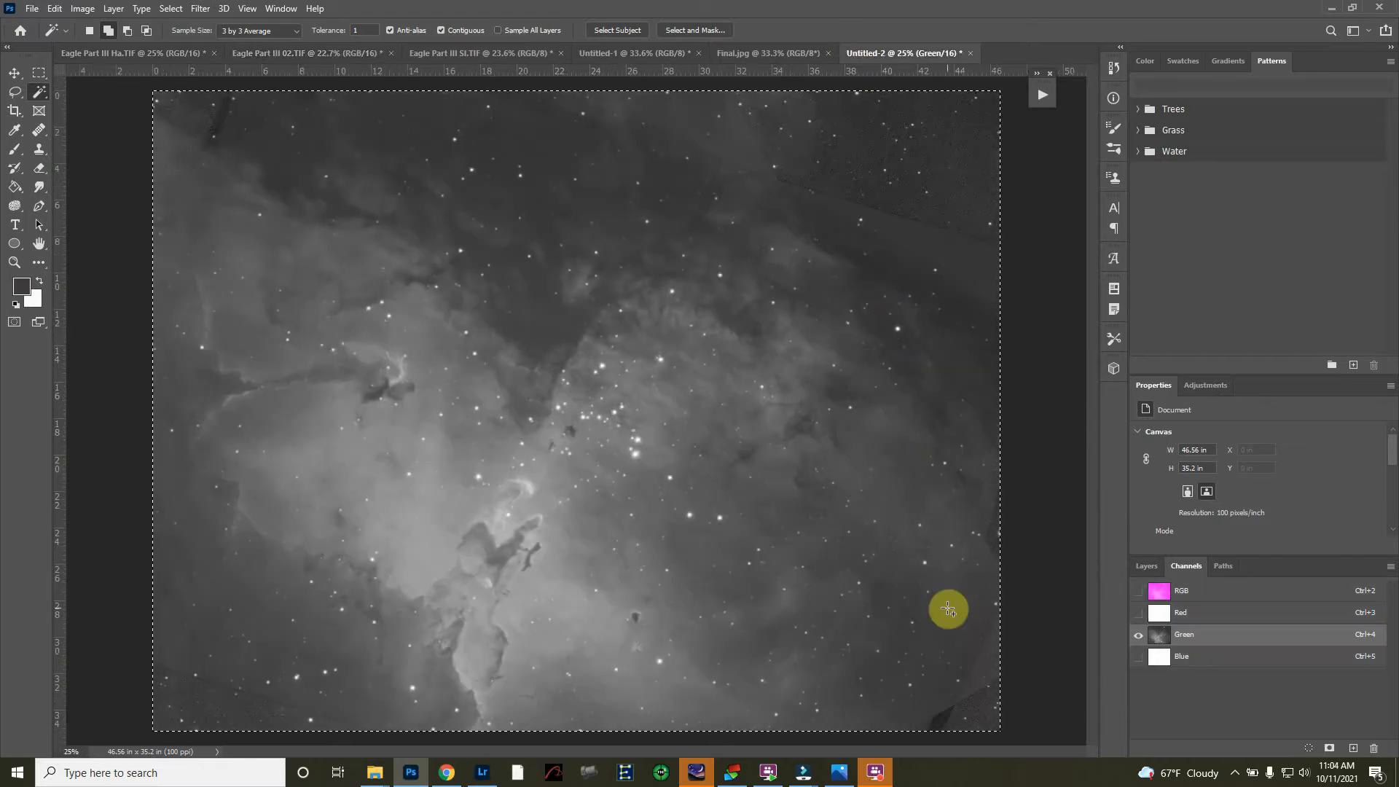
pyautogui.click(1199, 659)
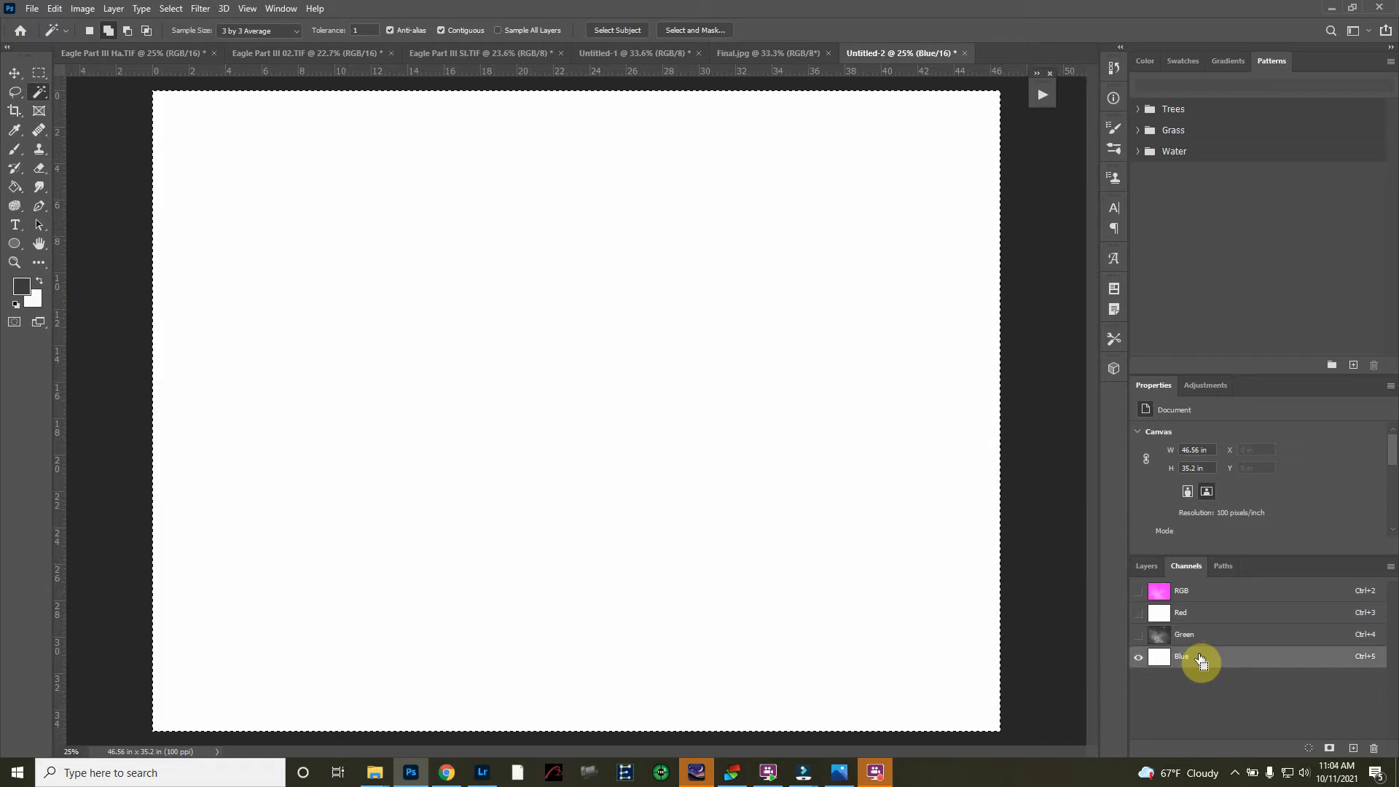
pyautogui.hotkey('ctrl', 'v')
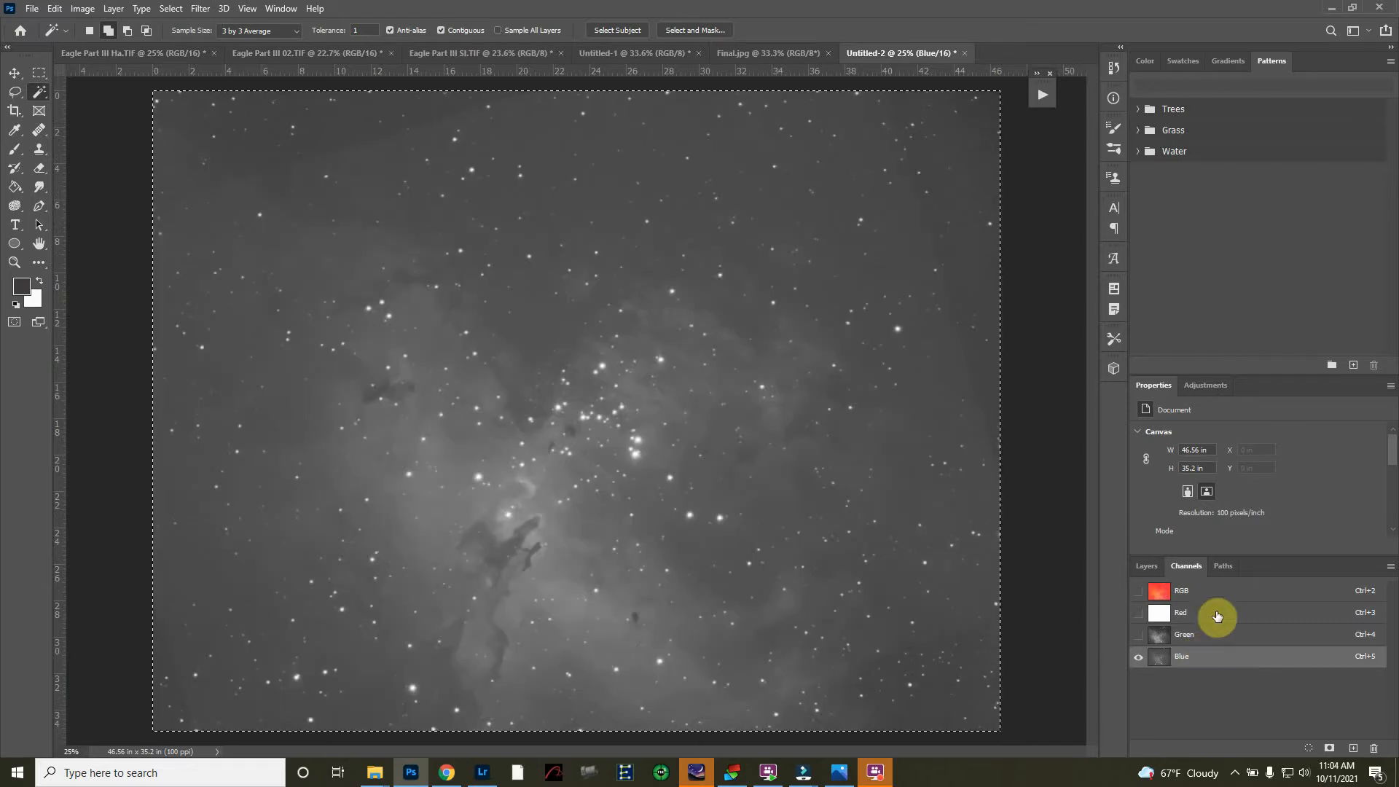
# - Copy the whole Eagle Part III SI image into the Red channel of the Untitled-2 document
pyautogui.click(1217, 614)
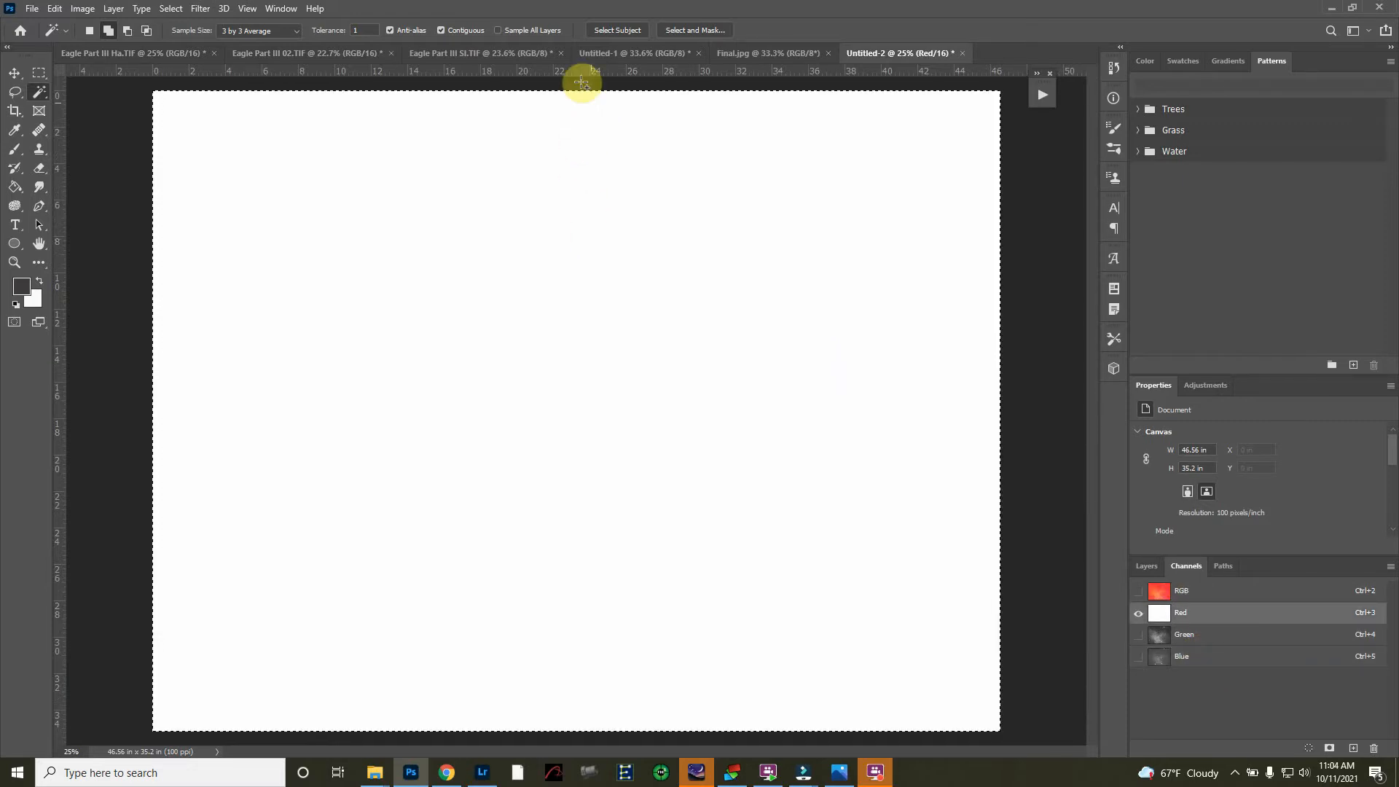
pyautogui.click(431, 55)
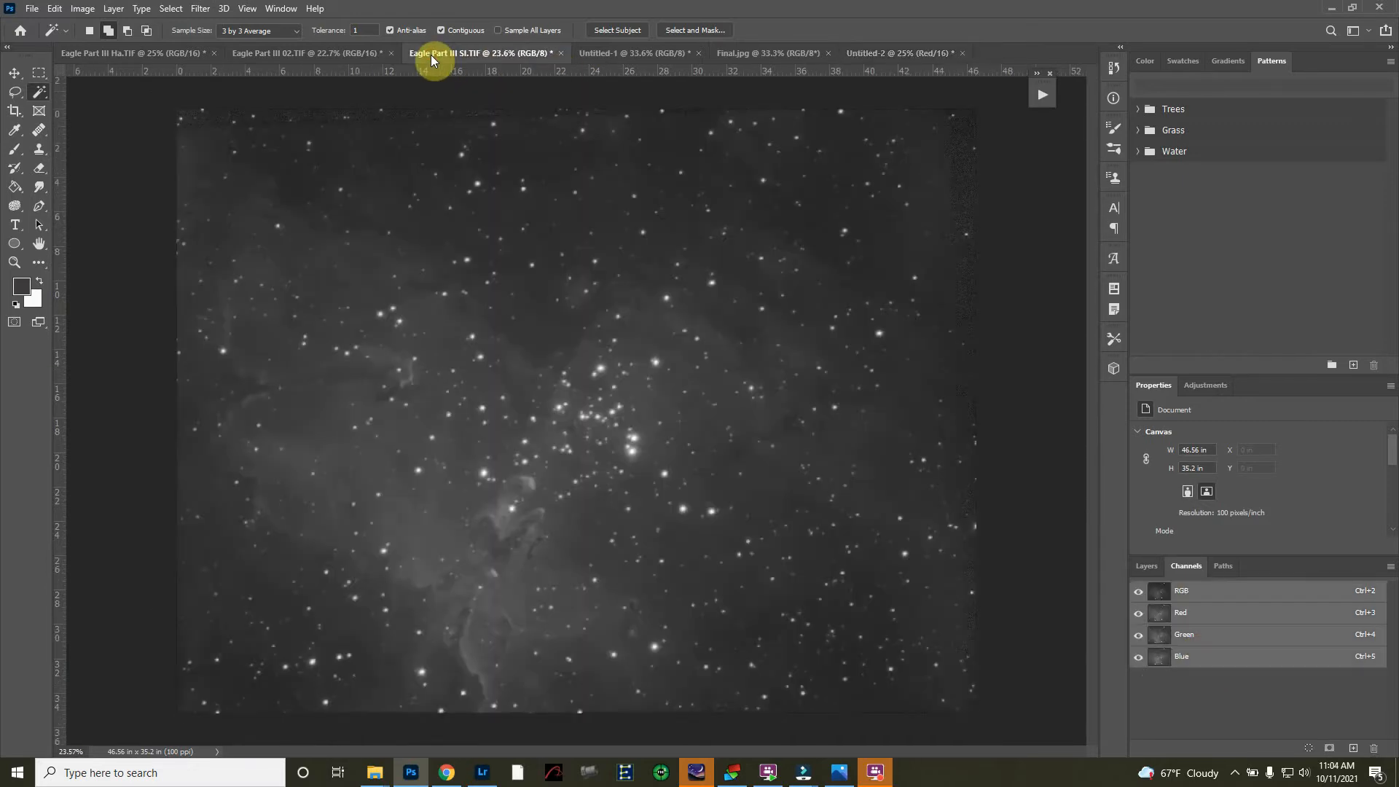
pyautogui.hotkey('ctrl', 'a')
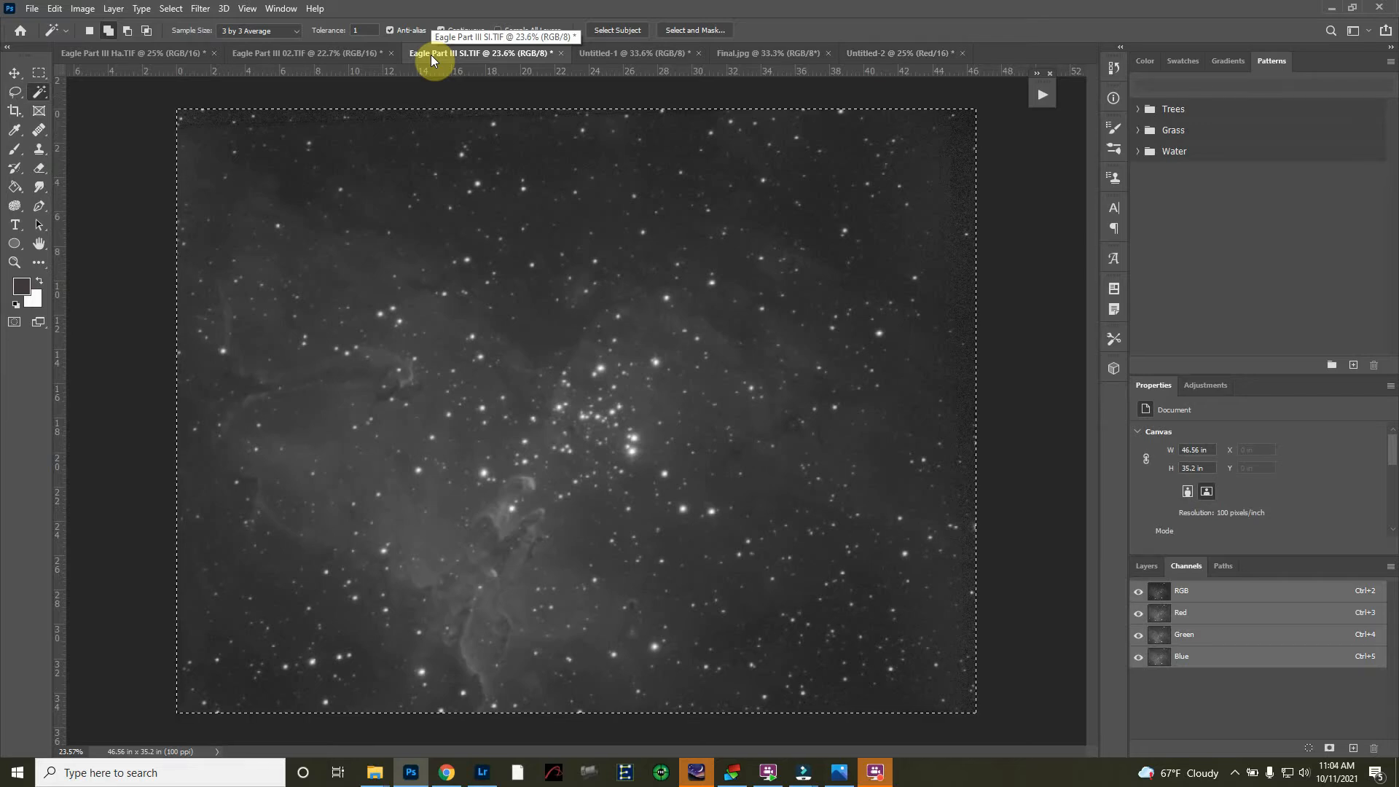
pyautogui.click(859, 55)
pyautogui.click(1220, 614)
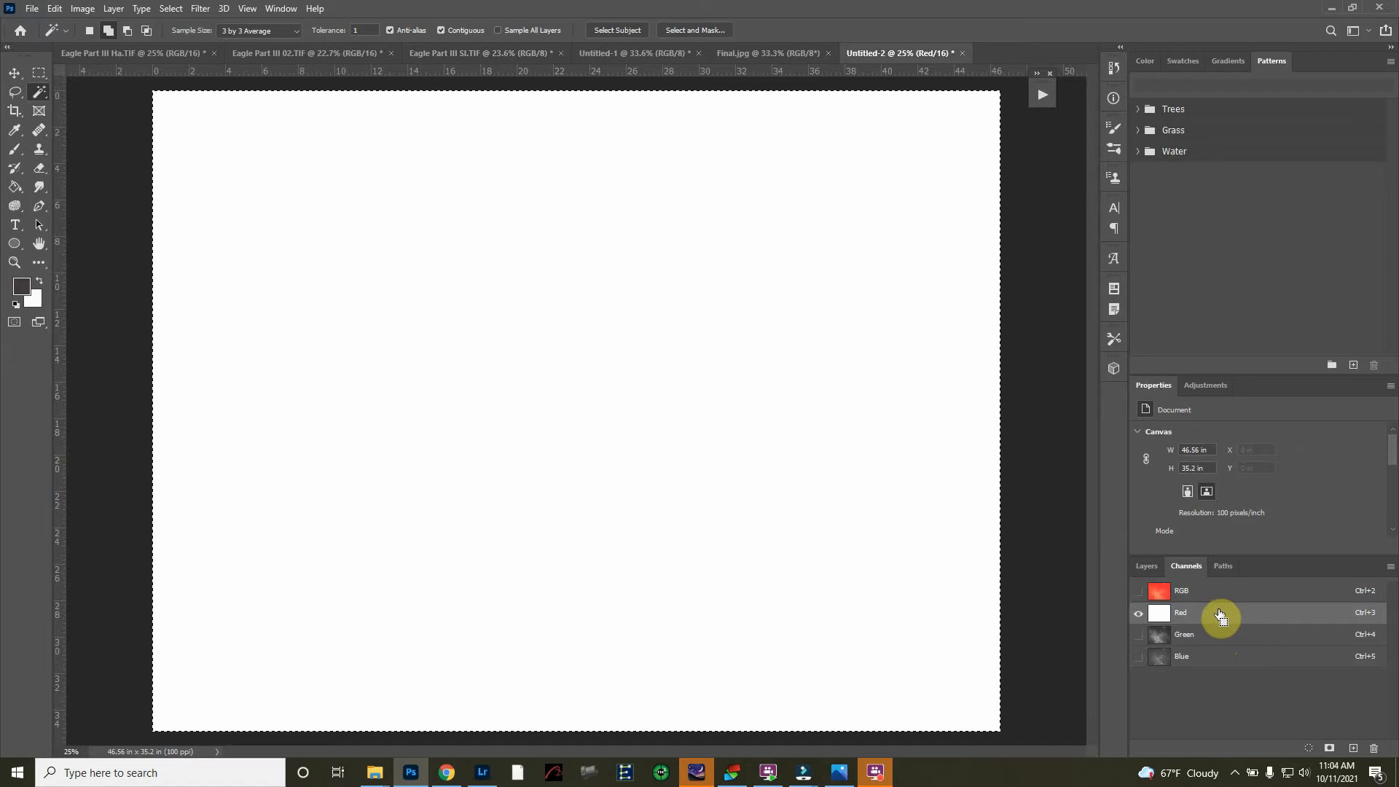
pyautogui.hotkey('ctrl', 'v')
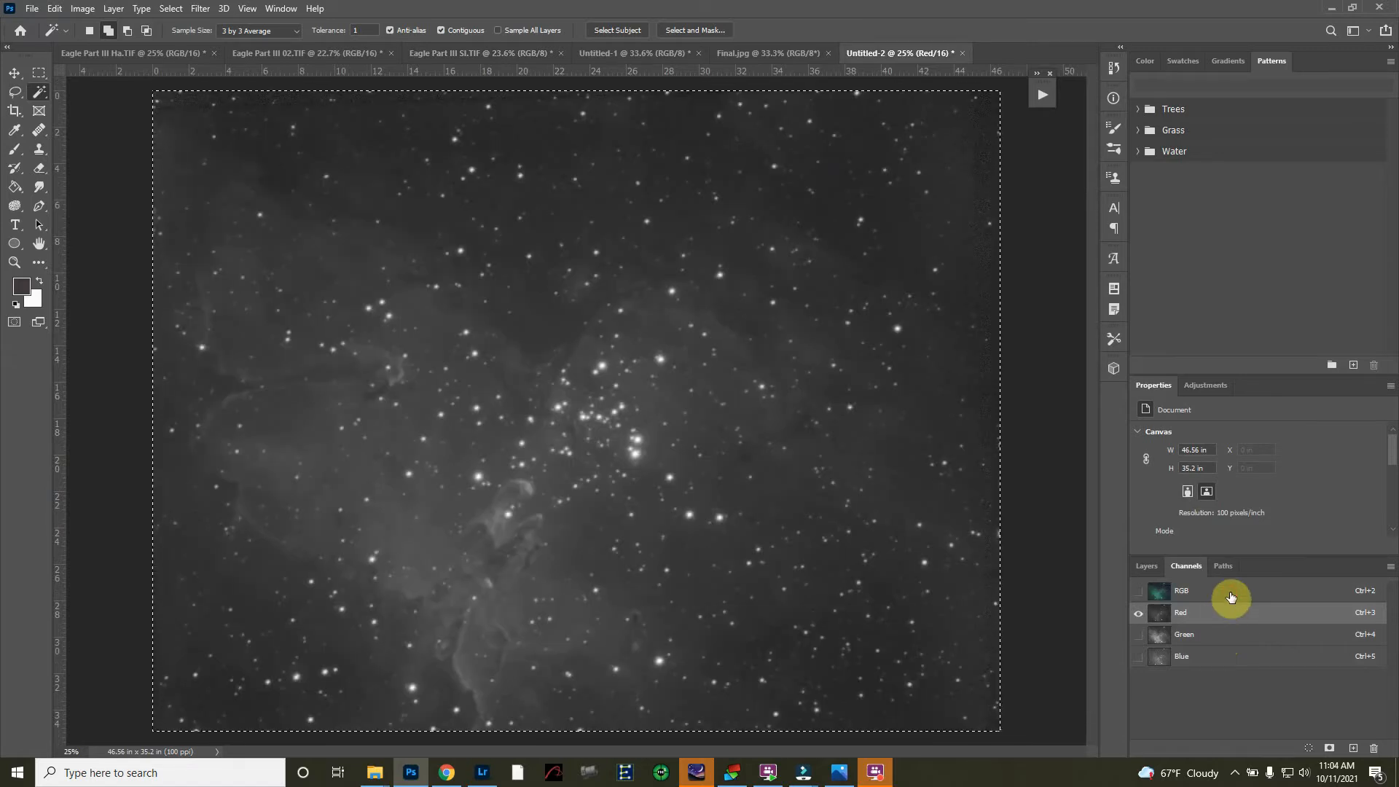
# - Show the RGB composite of the combined channels and add a Levels adjustment layer above the Background
pyautogui.click(1230, 593)
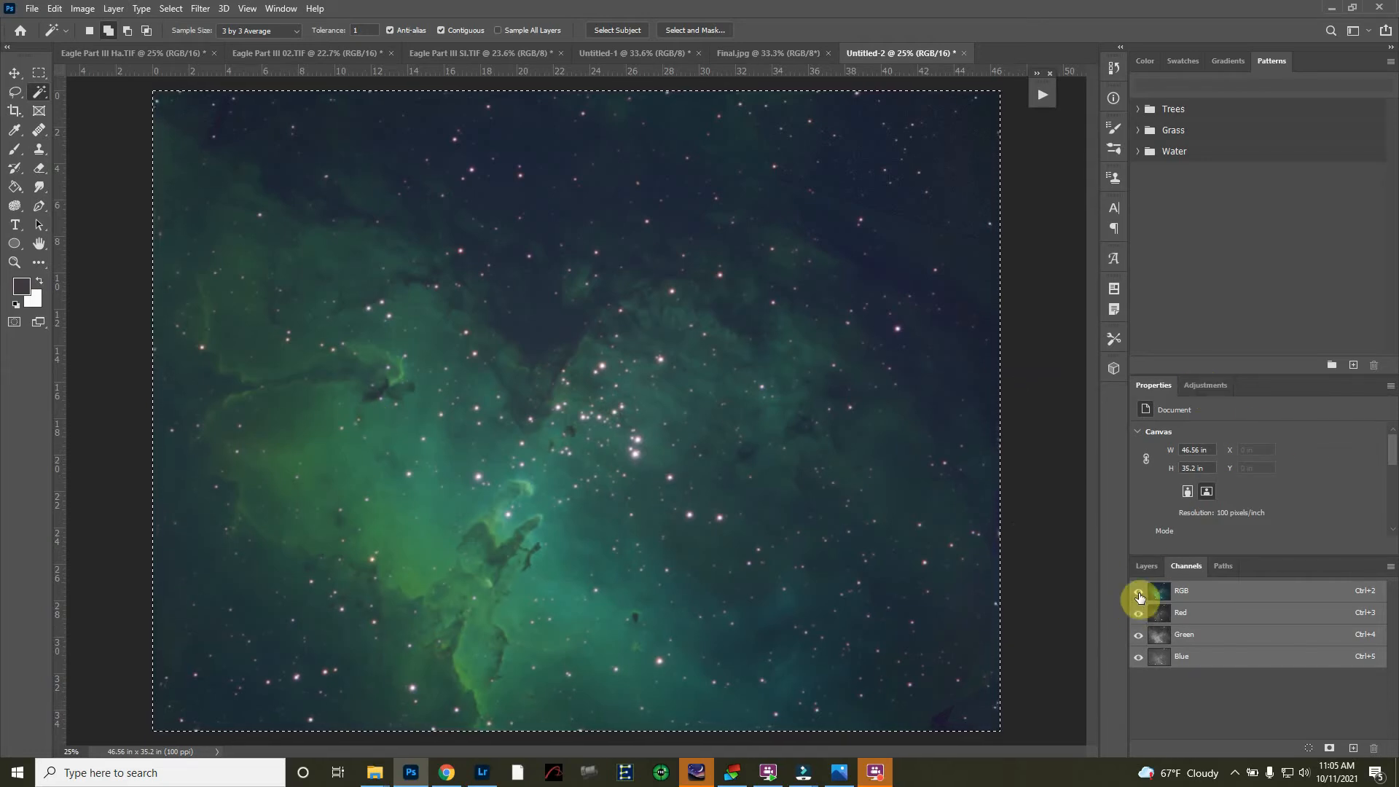
pyautogui.click(1146, 566)
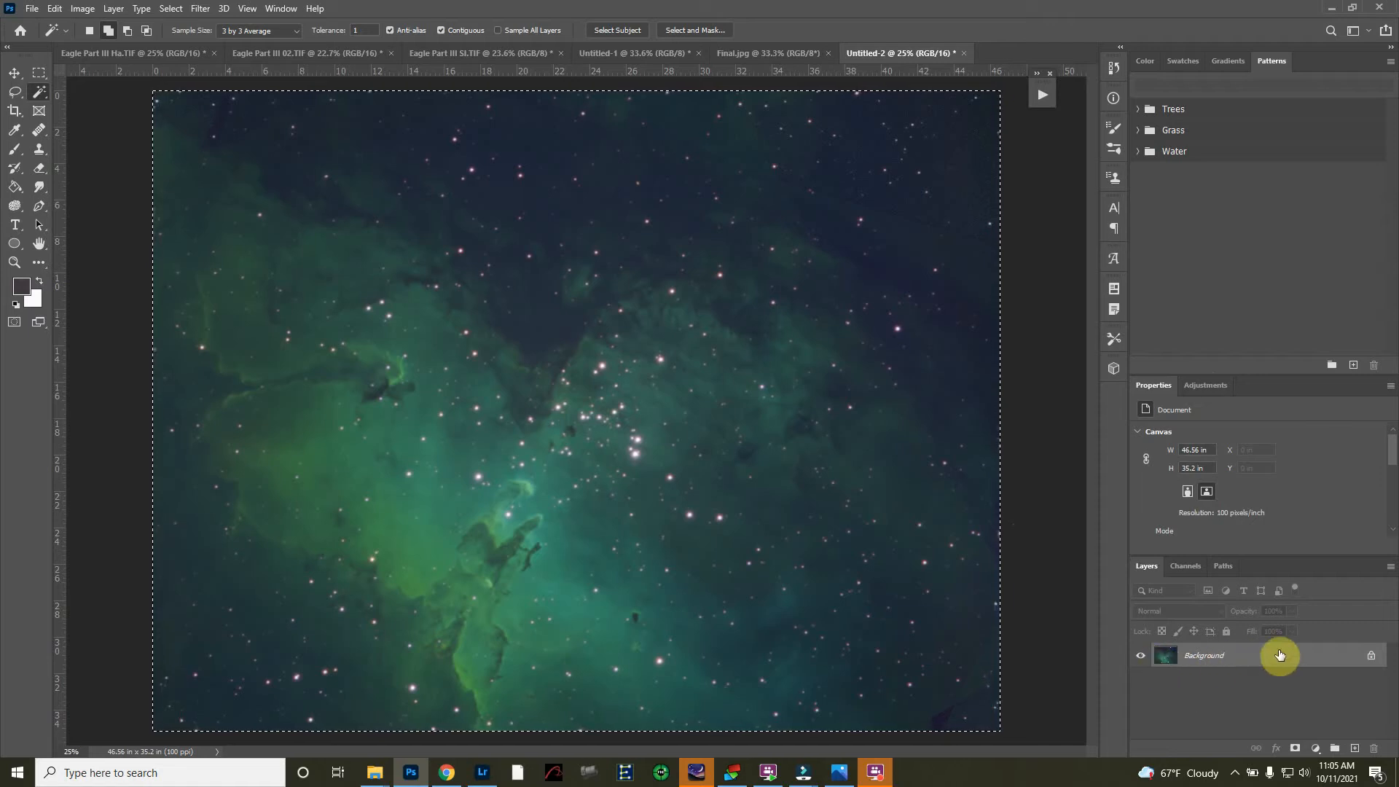
pyautogui.click(1190, 391)
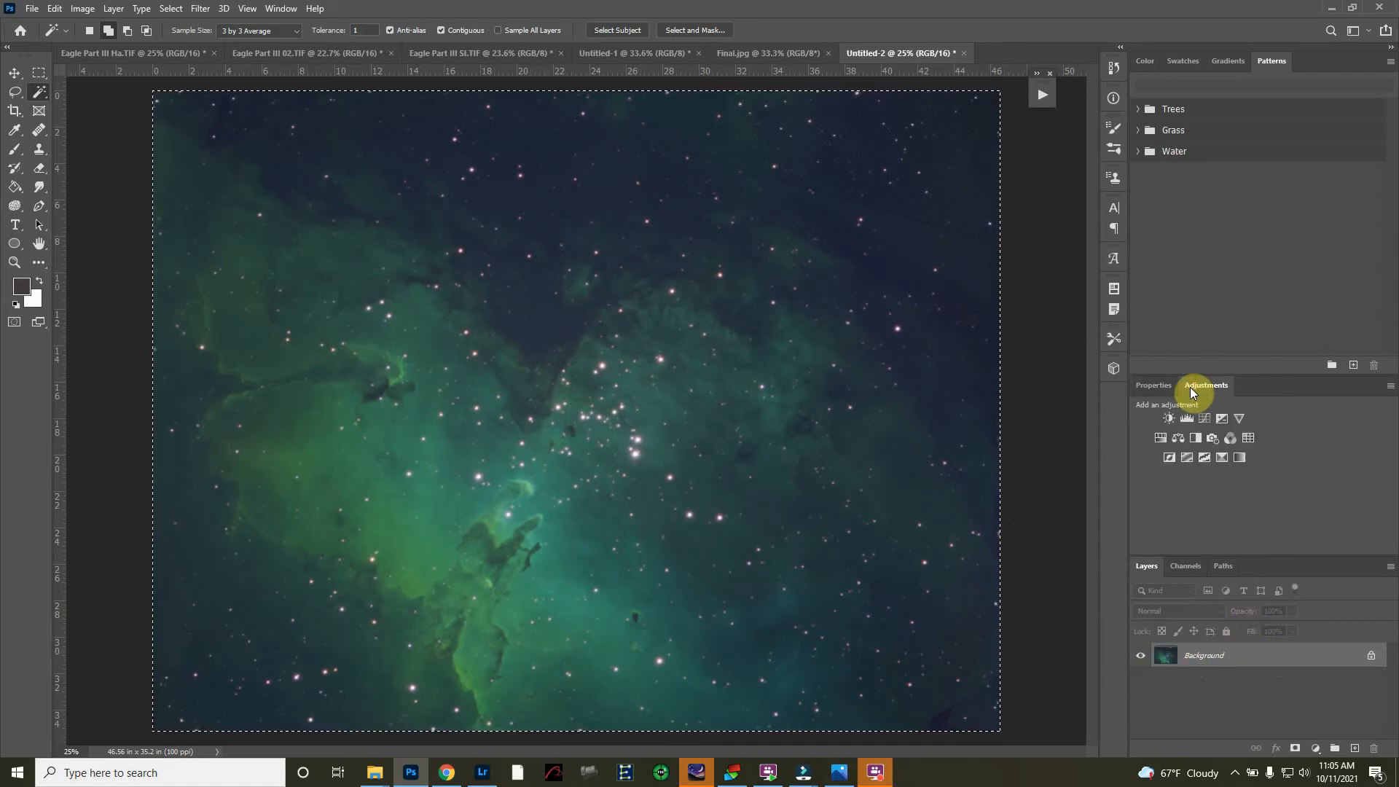
pyautogui.click(1186, 421)
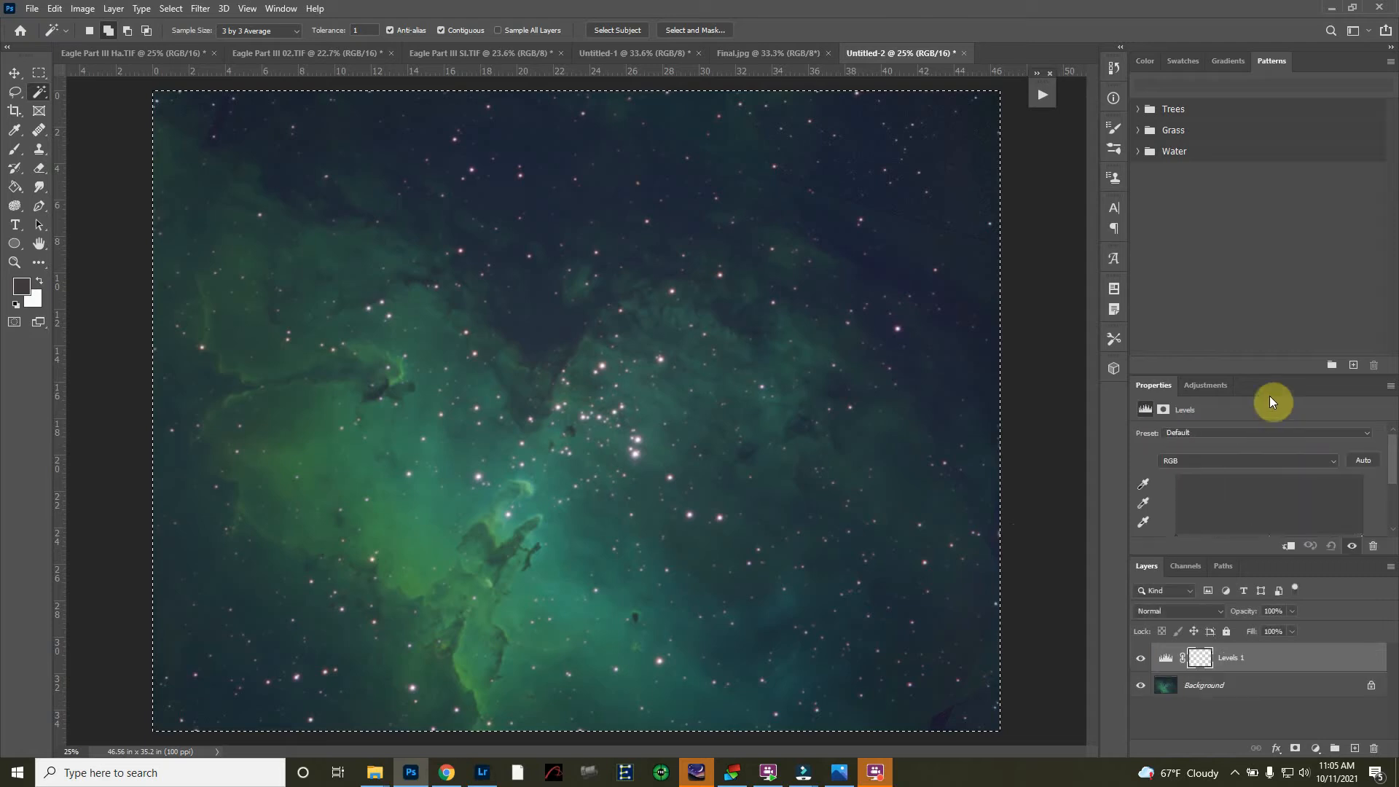
# - Raise the Green channel's black input level to 20 in Levels and darken its midtones
pyautogui.click(1333, 466)
pyautogui.click(1317, 493)
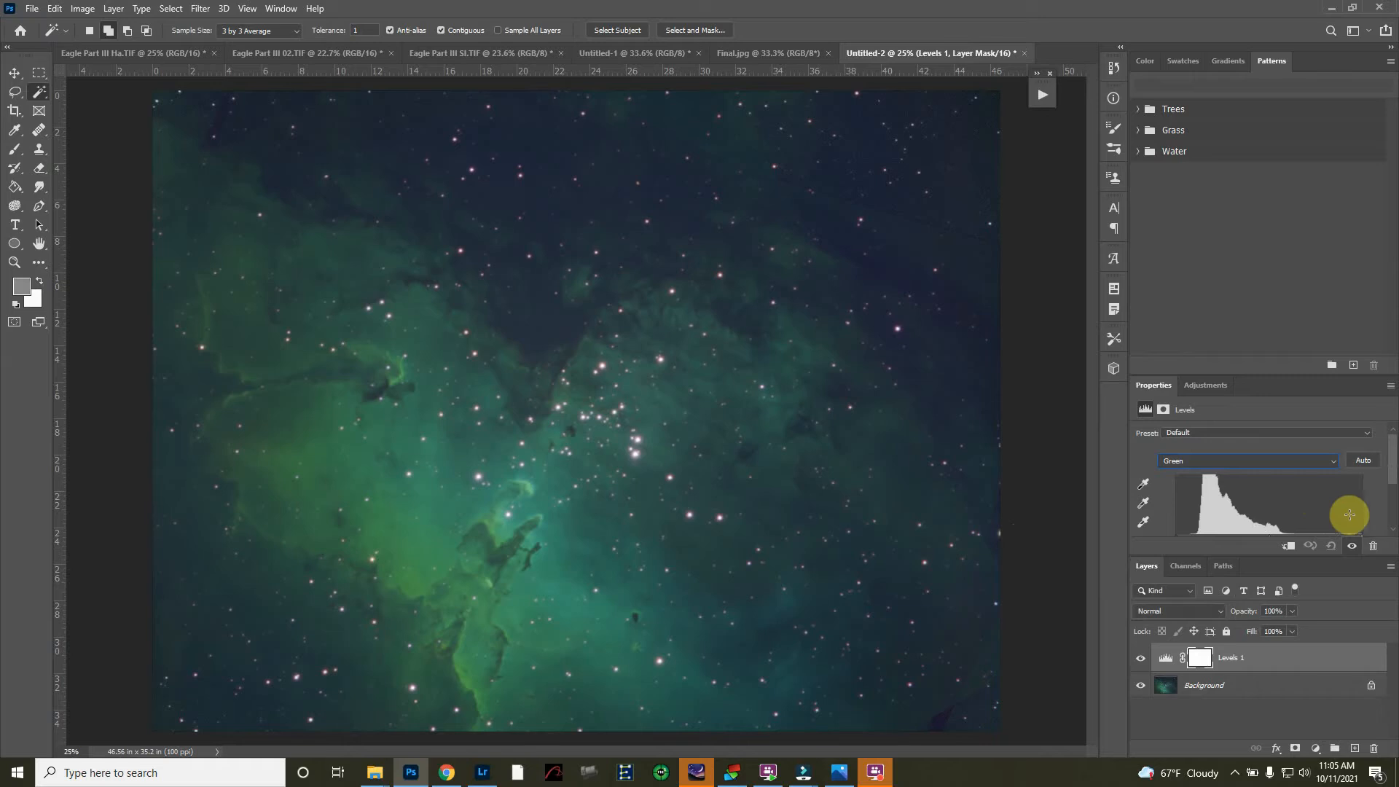
pyautogui.moveTo(1390, 463); pyautogui.dragTo(1392, 479)
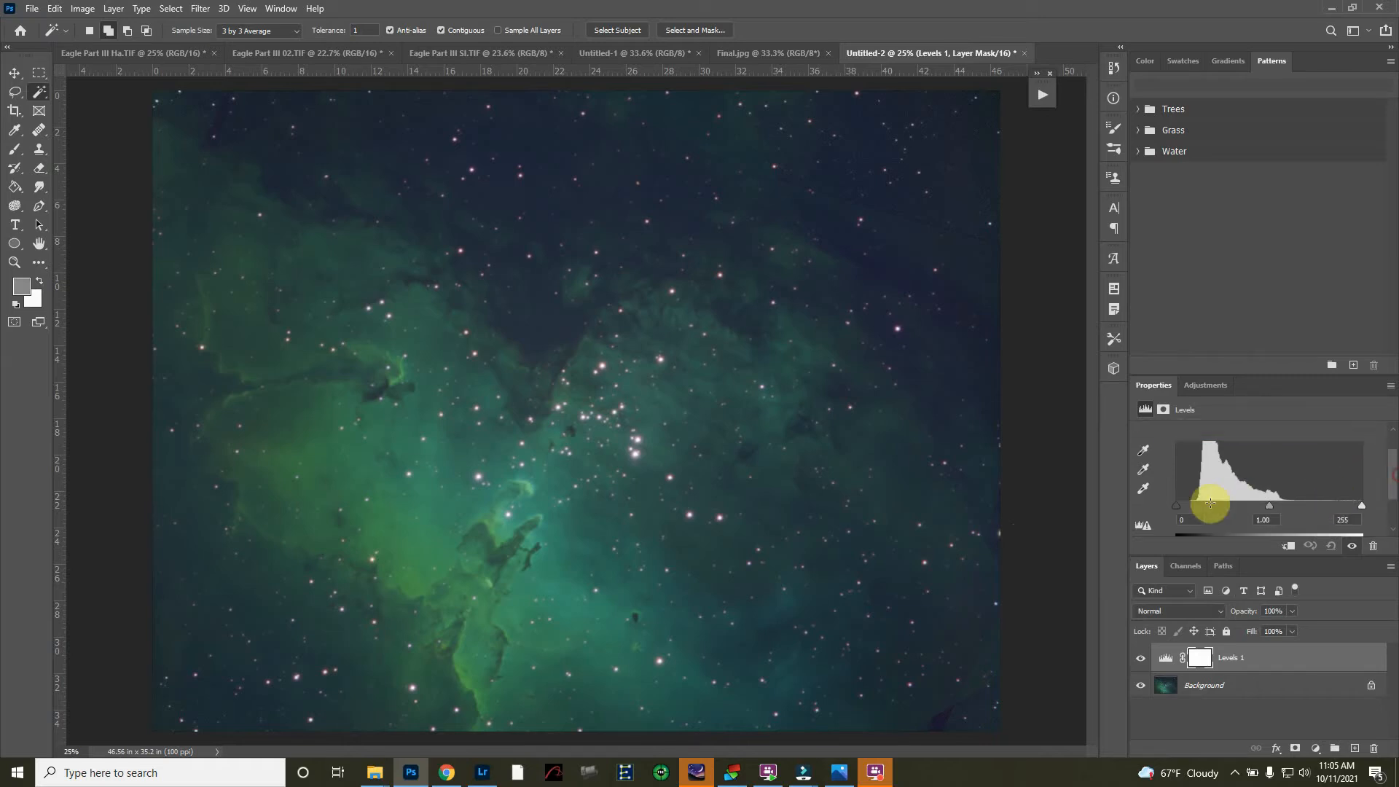
pyautogui.moveTo(1177, 506)
pyautogui.mouseDown()
pyautogui.moveTo(1188, 507)
pyautogui.moveTo(1158, 521)
pyautogui.mouseUp()
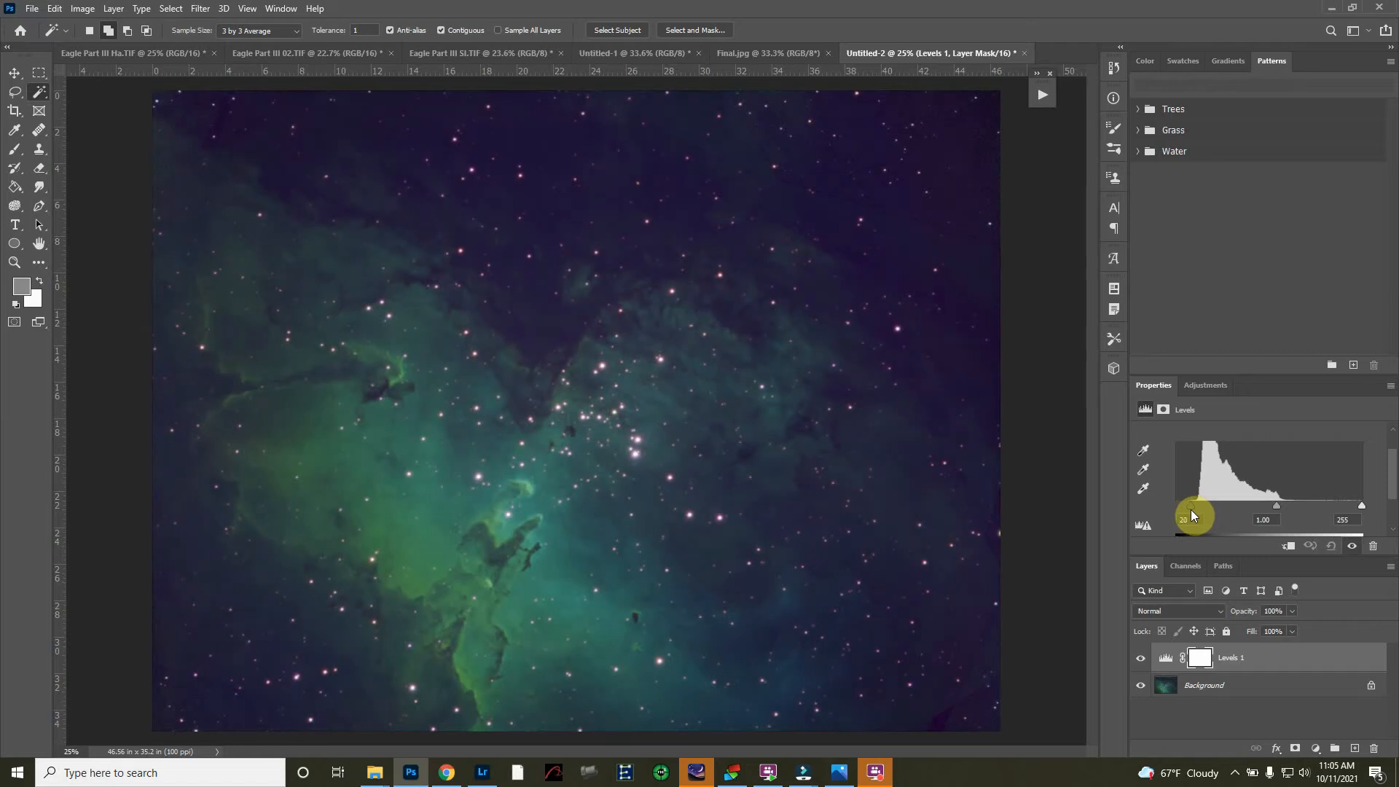
pyautogui.moveTo(1278, 506); pyautogui.dragTo(1309, 507)
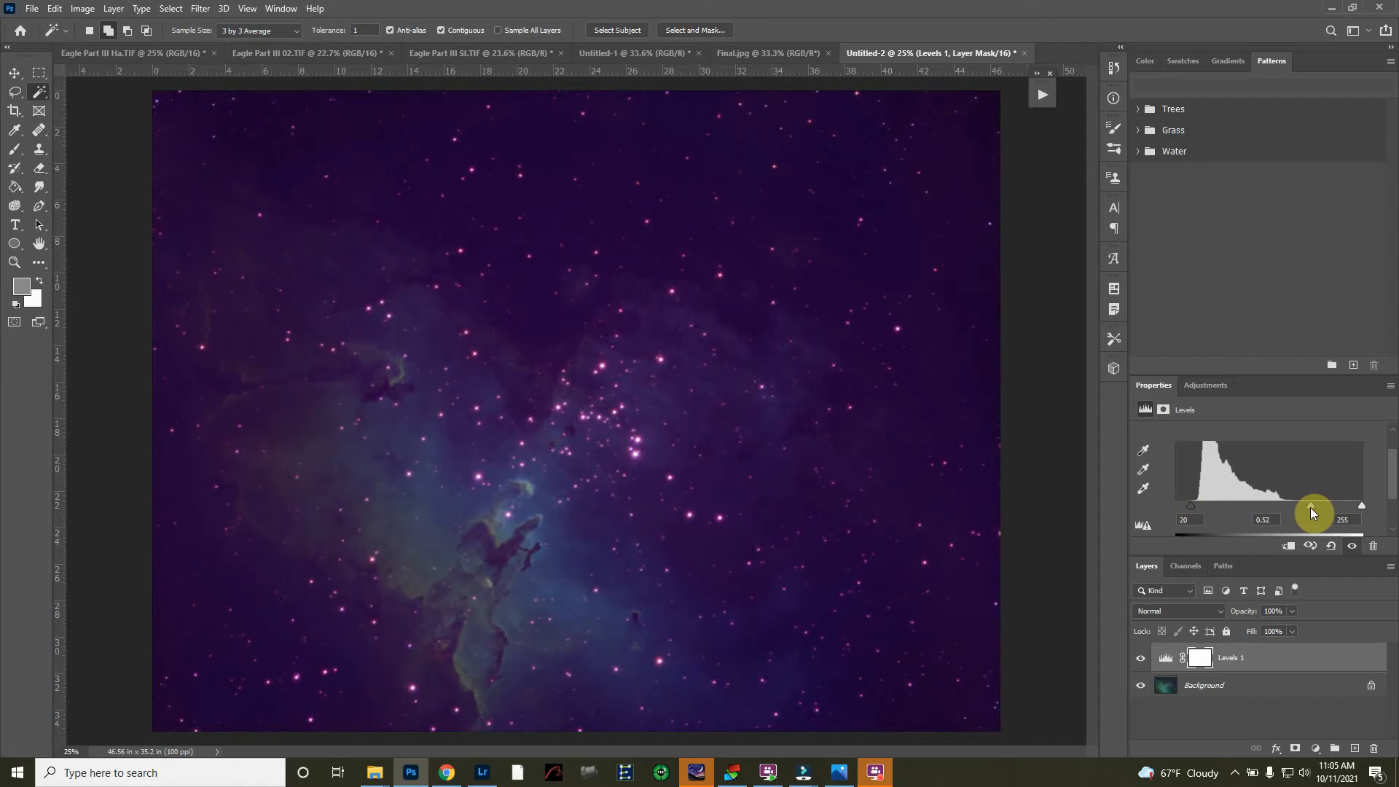
pyautogui.moveTo(1306, 512); pyautogui.dragTo(1301, 513)
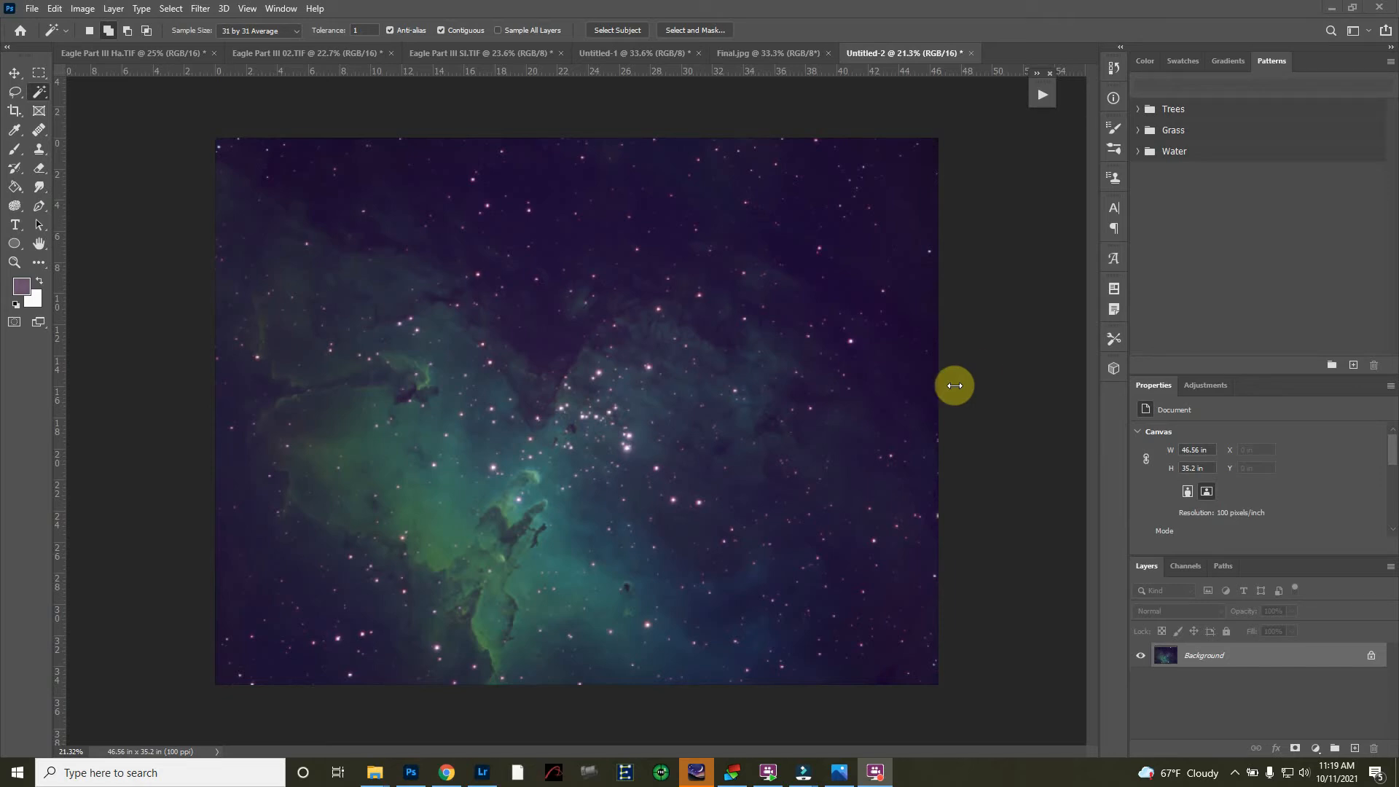
# - Select the magenta star halos with Color Range, sampling a bright star's edge in the central cluster with Fuzziness 37
pyautogui.scroll(5, 626, 449)
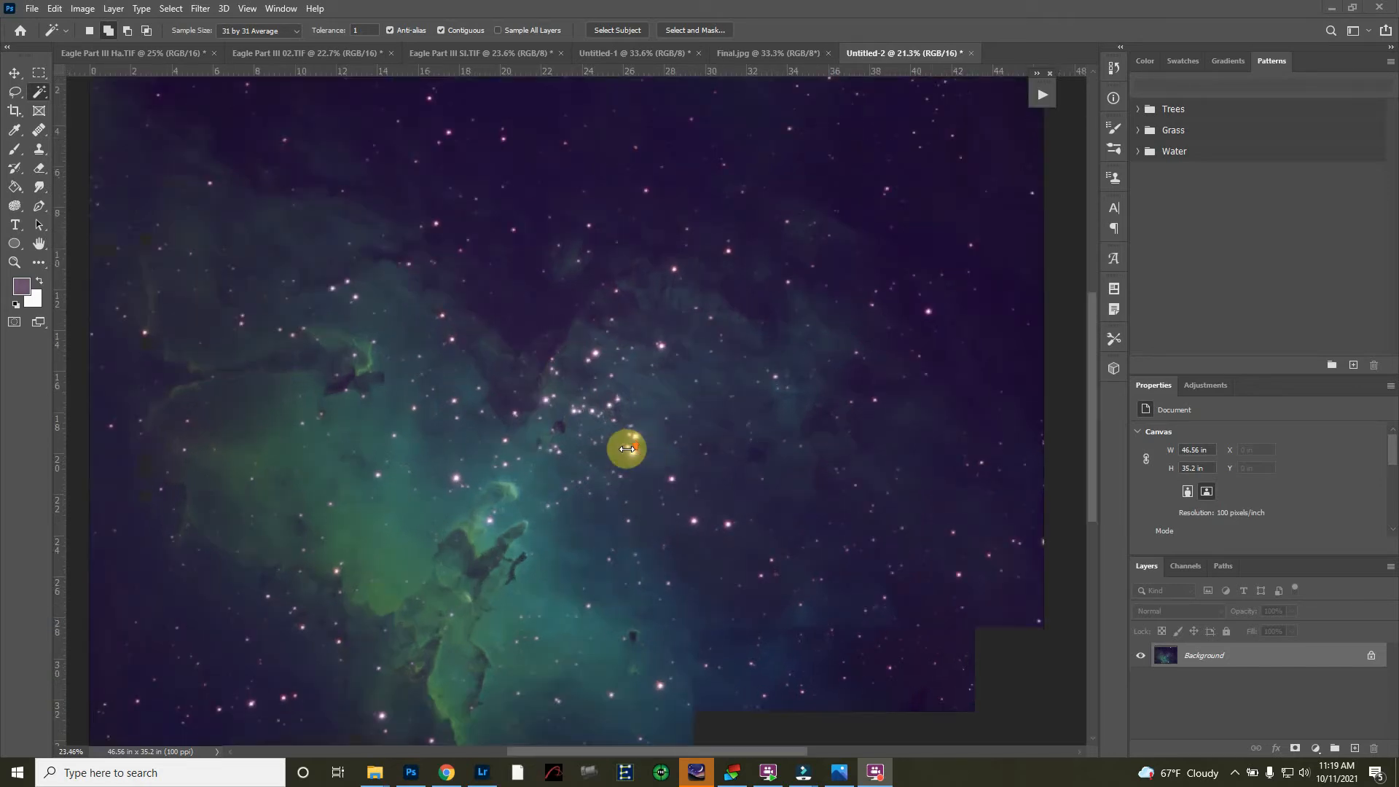
pyautogui.scroll(3, 626, 448)
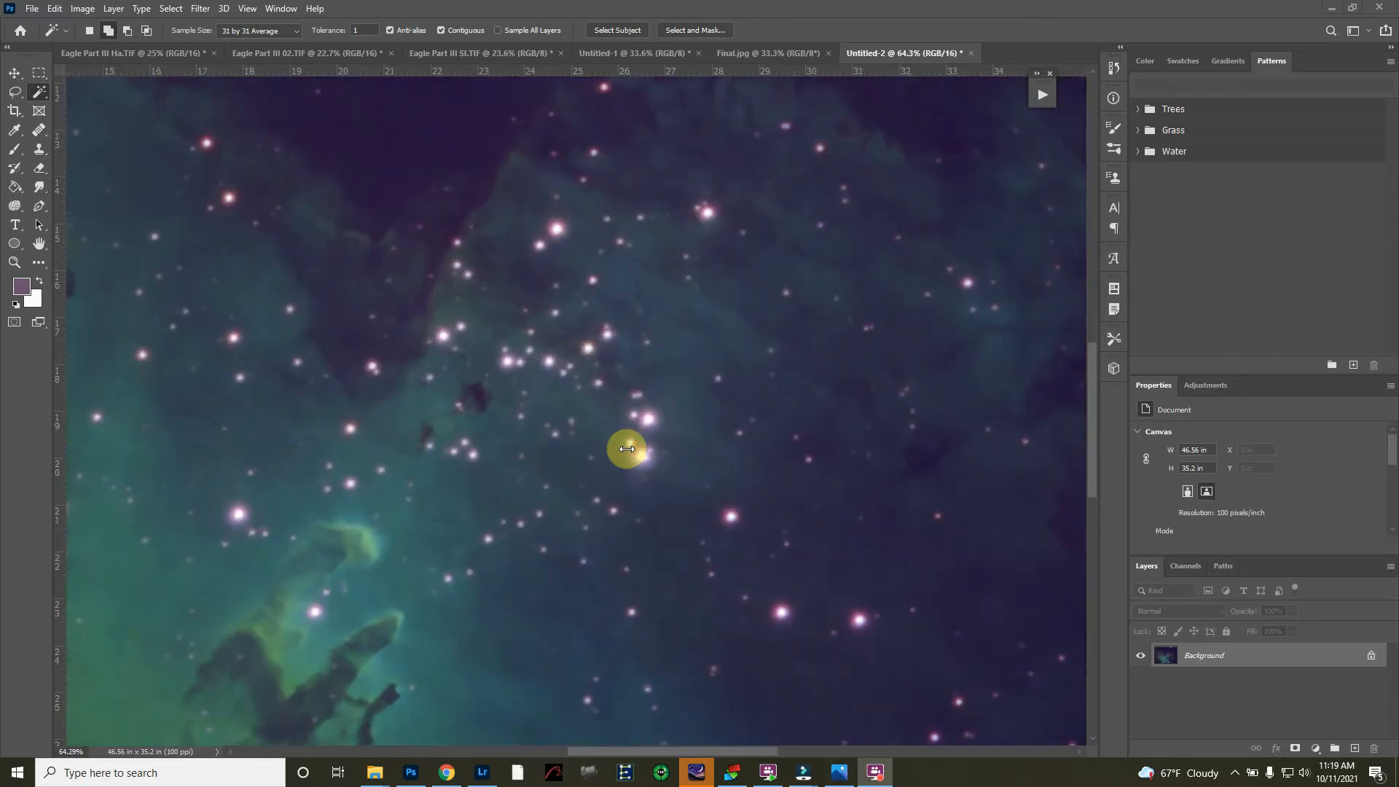
pyautogui.scroll(1, 565, 552)
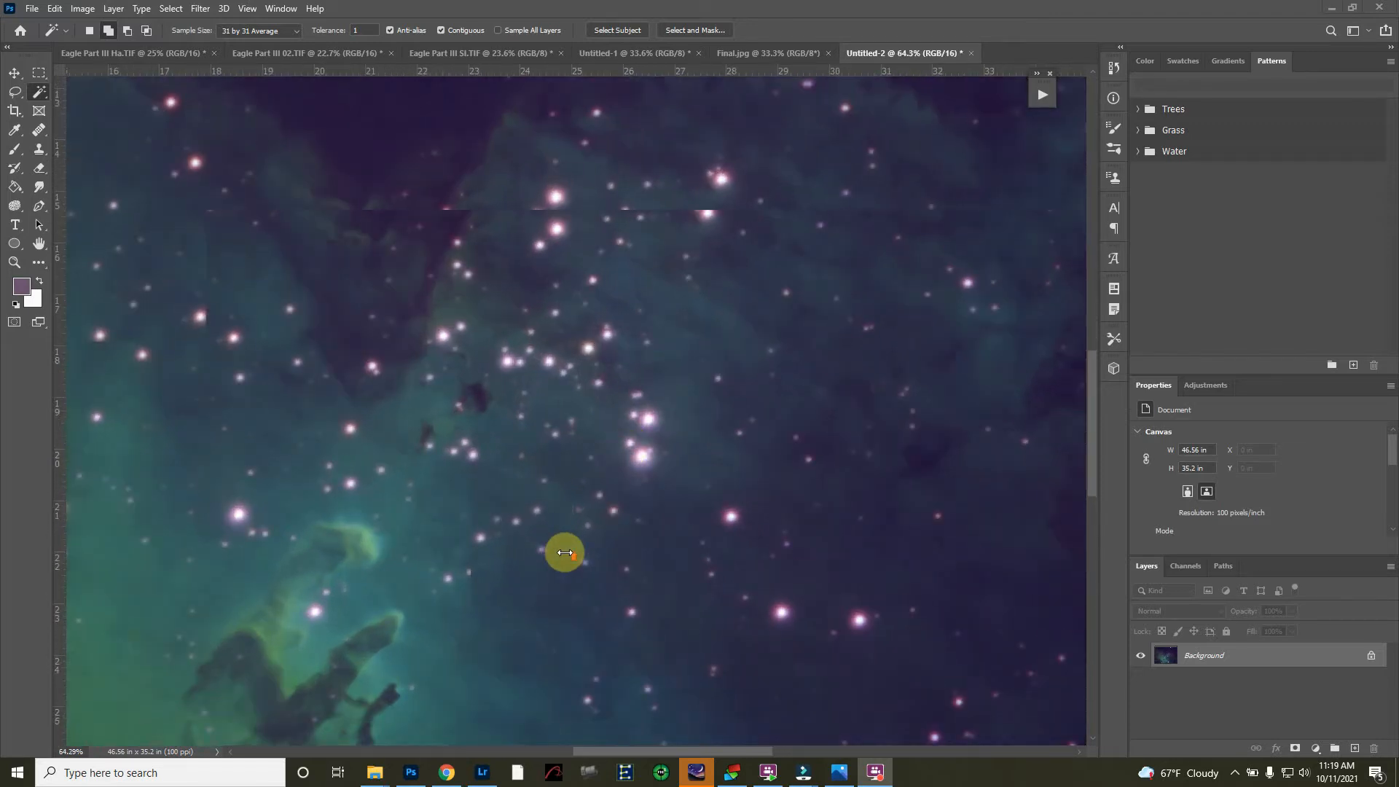
pyautogui.scroll(1, 565, 552)
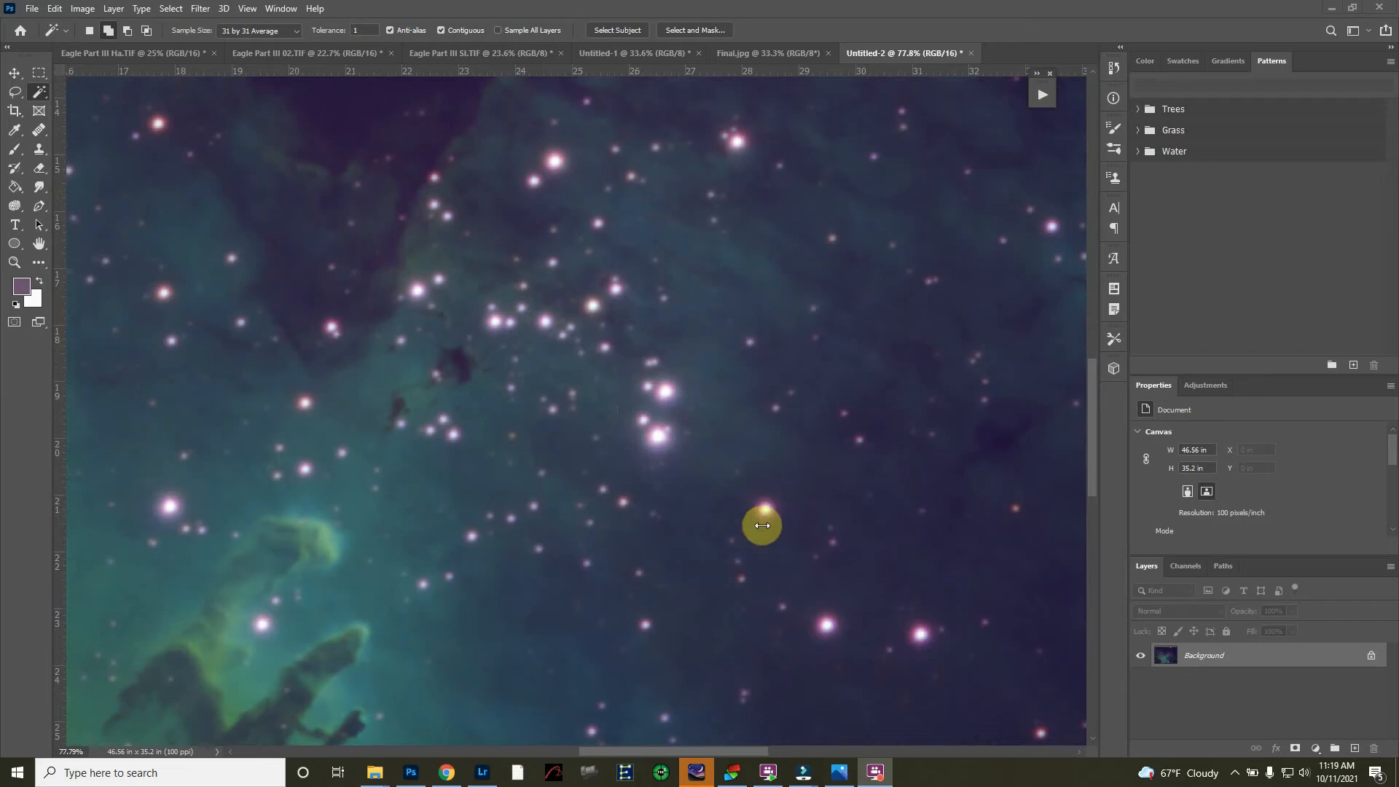
pyautogui.click(1204, 386)
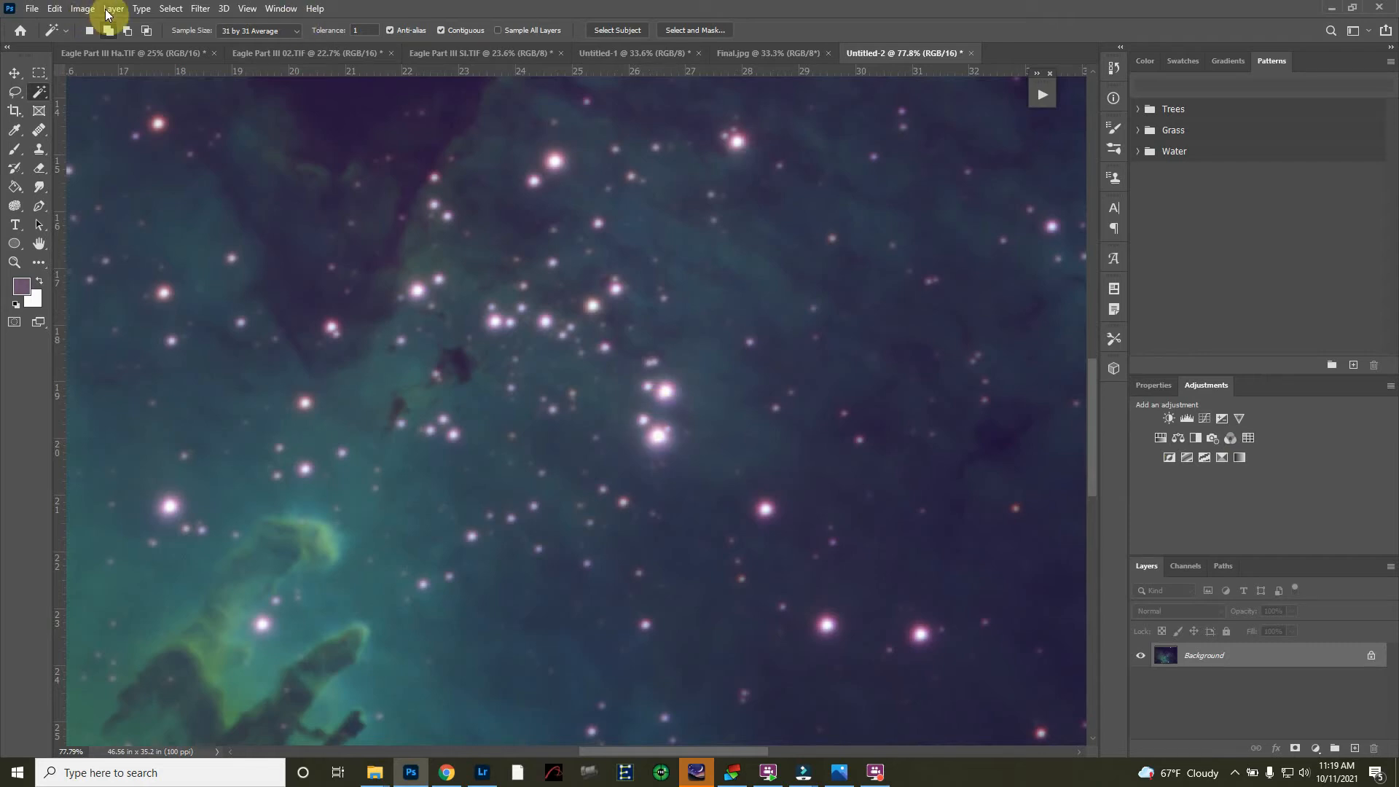
pyautogui.click(170, 9)
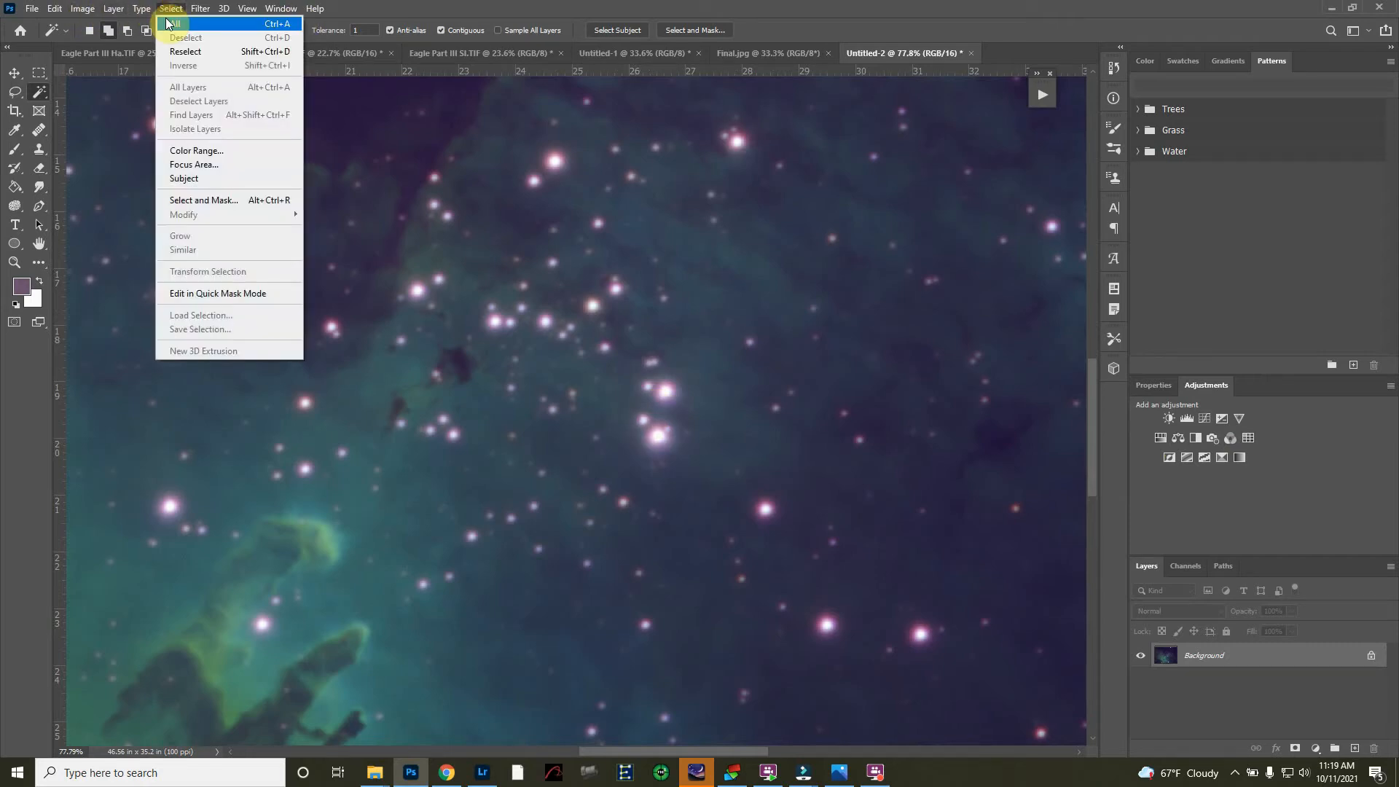
pyautogui.click(175, 150)
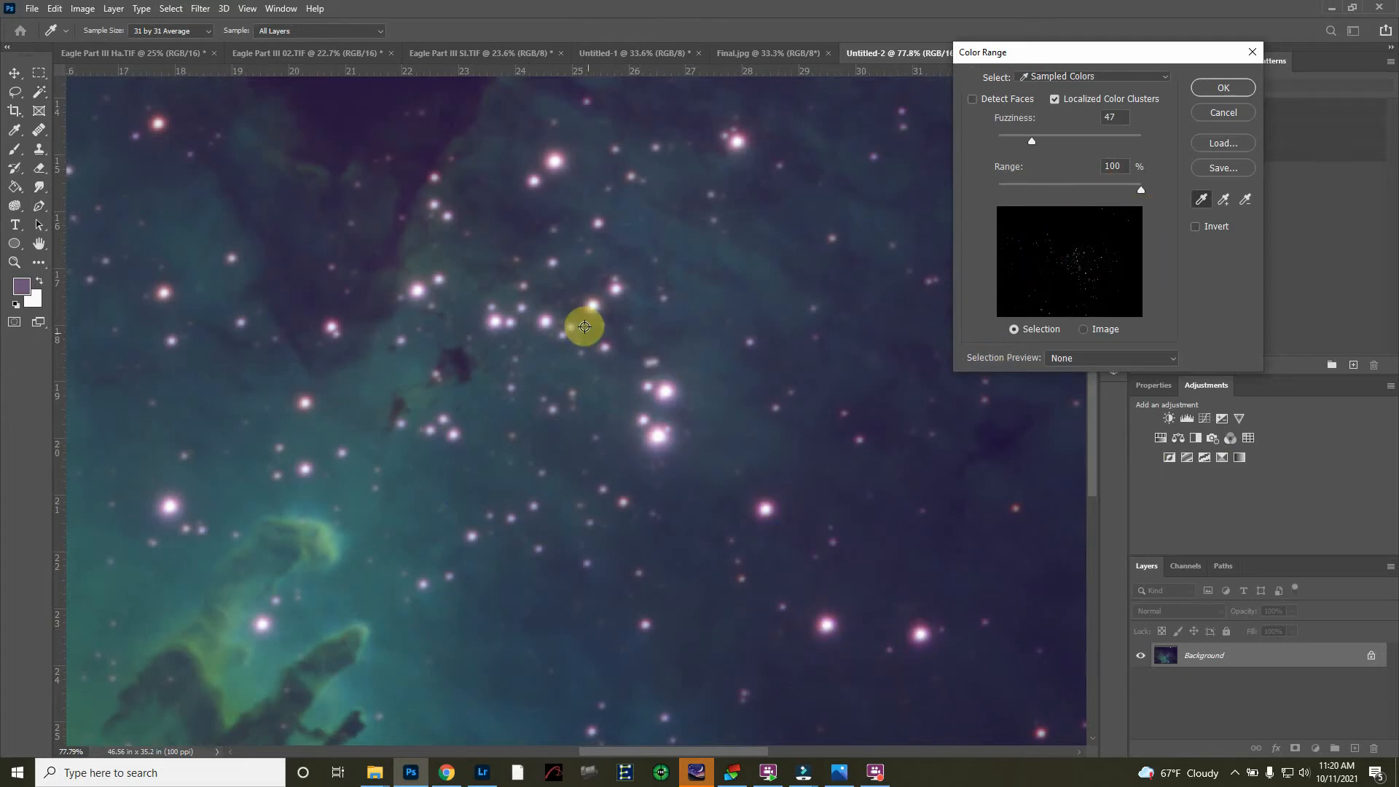
pyautogui.click(562, 161)
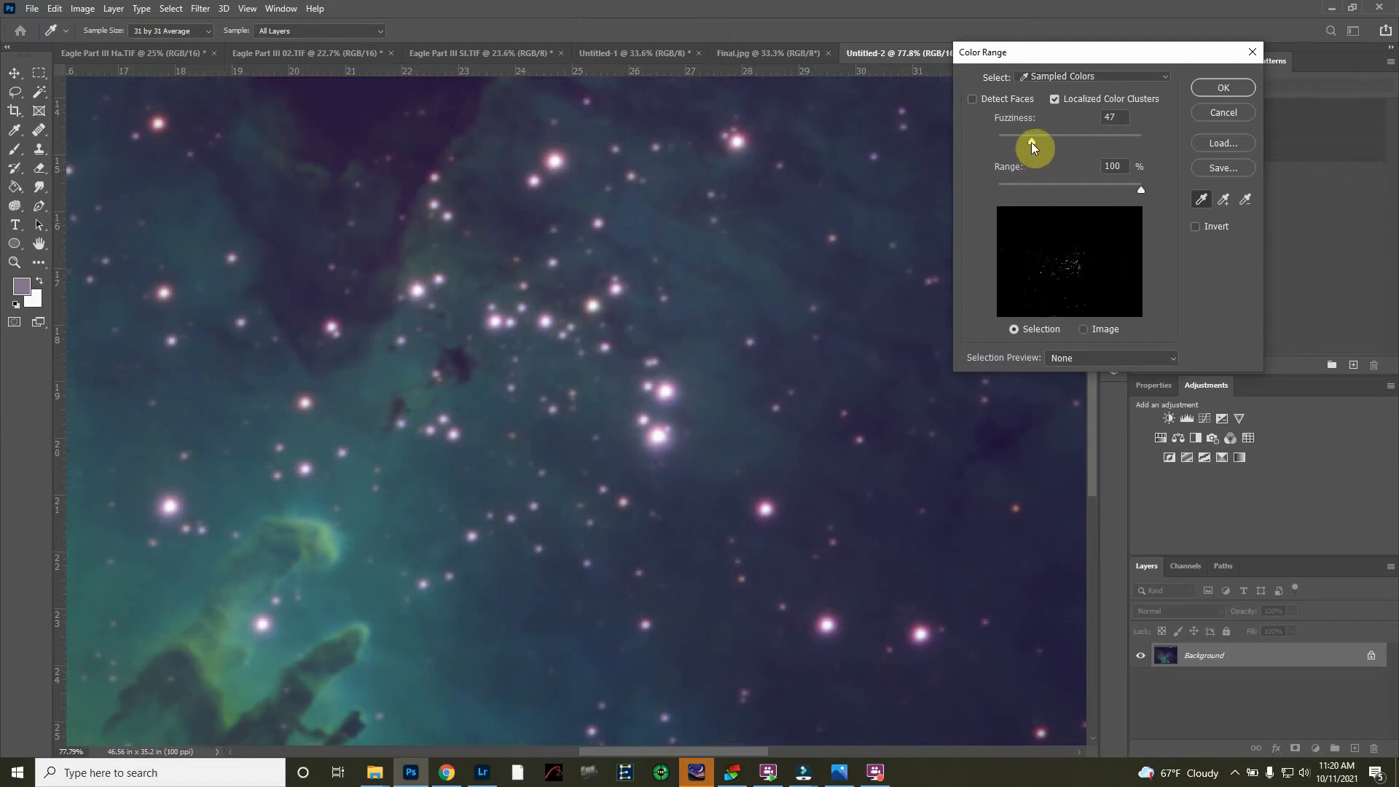
pyautogui.moveTo(1031, 144); pyautogui.dragTo(1099, 140)
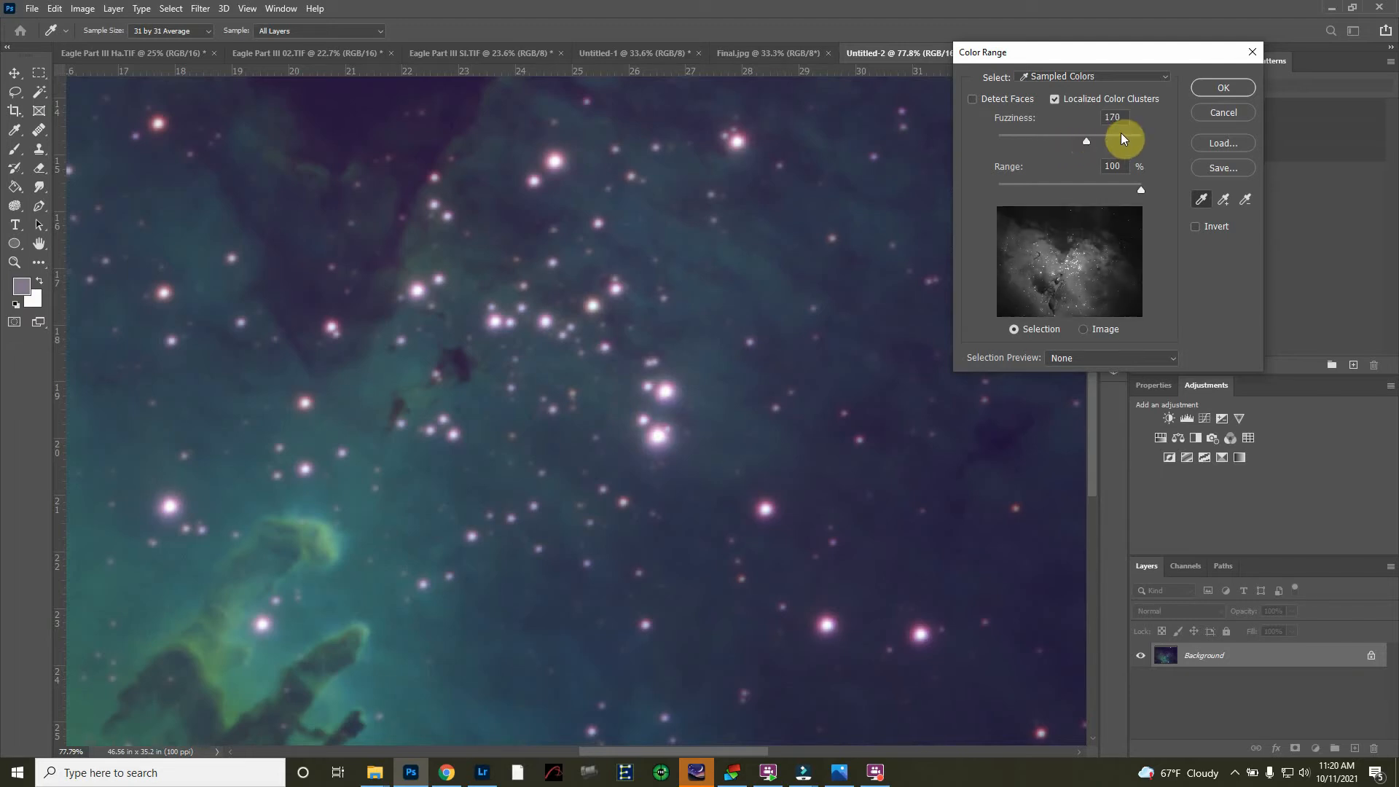
pyautogui.moveTo(1068, 134); pyautogui.dragTo(1025, 142)
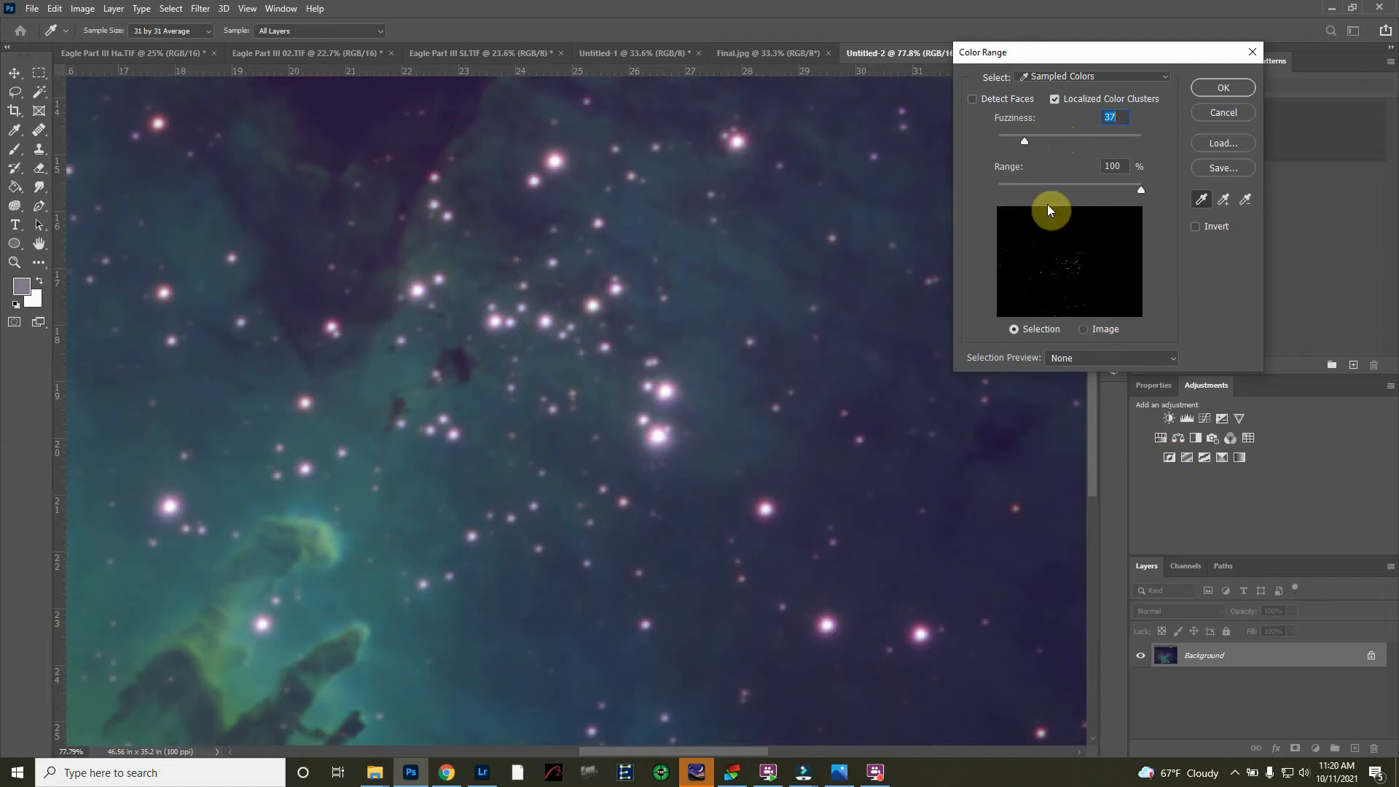
pyautogui.click(1206, 88)
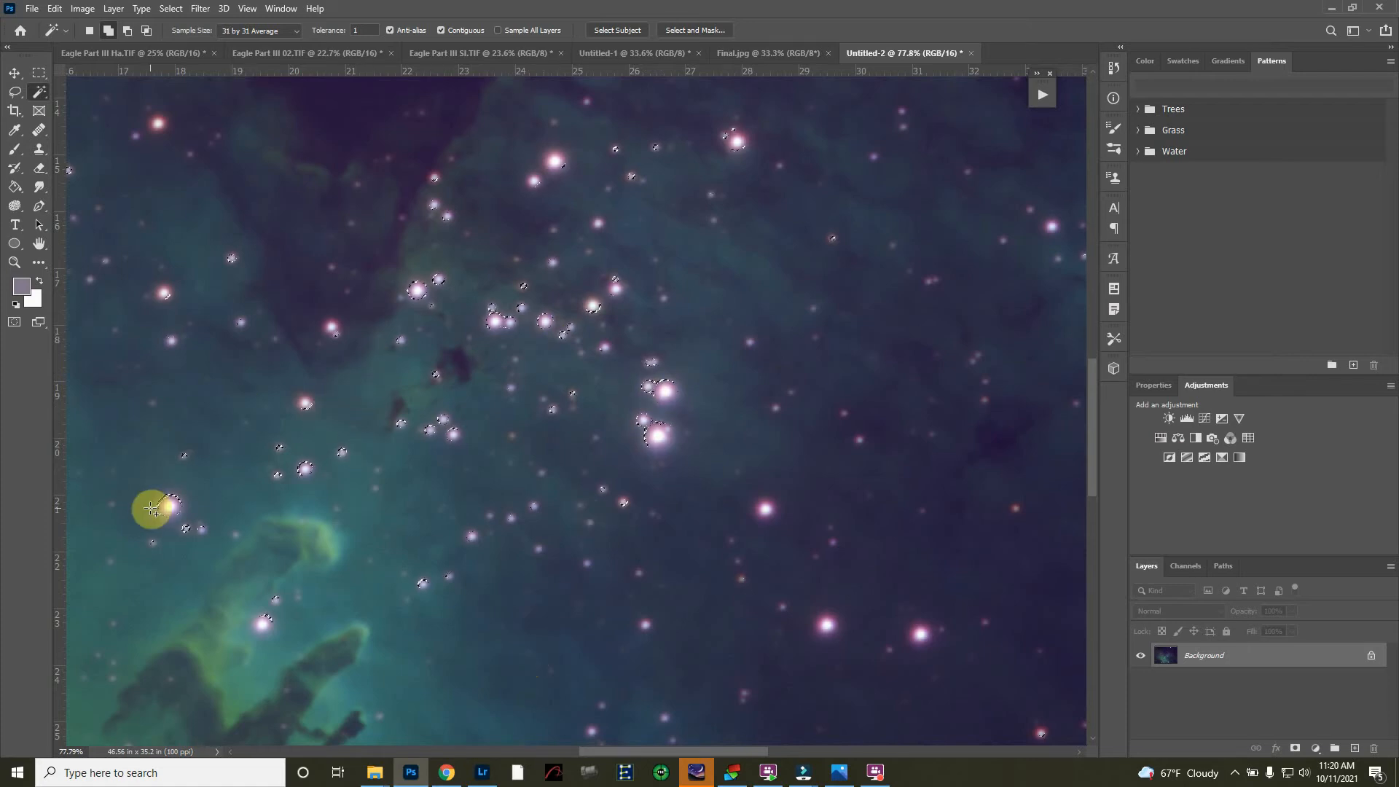
# - Examine the star-halo selection in Select and Mask and accept it with a 0.0 px feather
pyautogui.rightClick(642, 422)
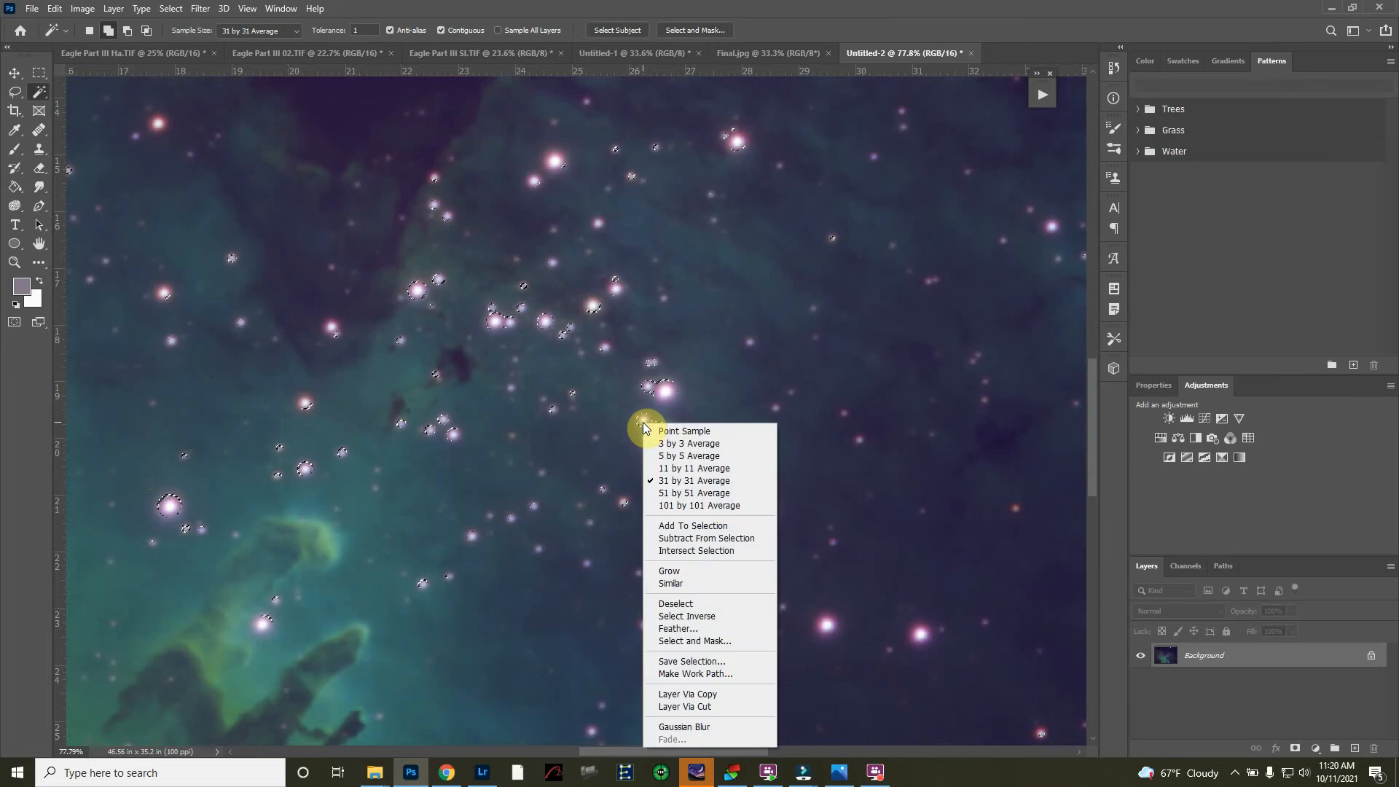
pyautogui.click(696, 641)
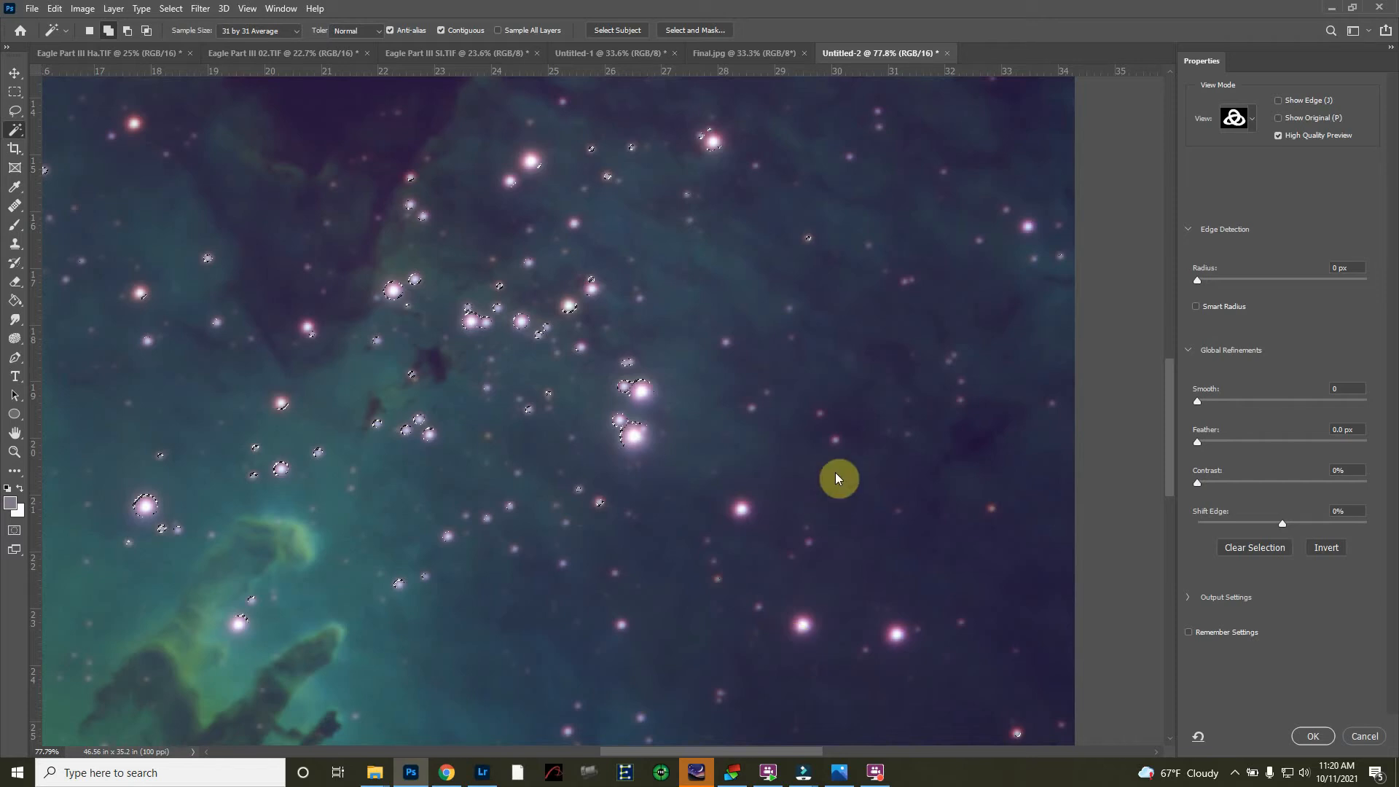
pyautogui.click(695, 30)
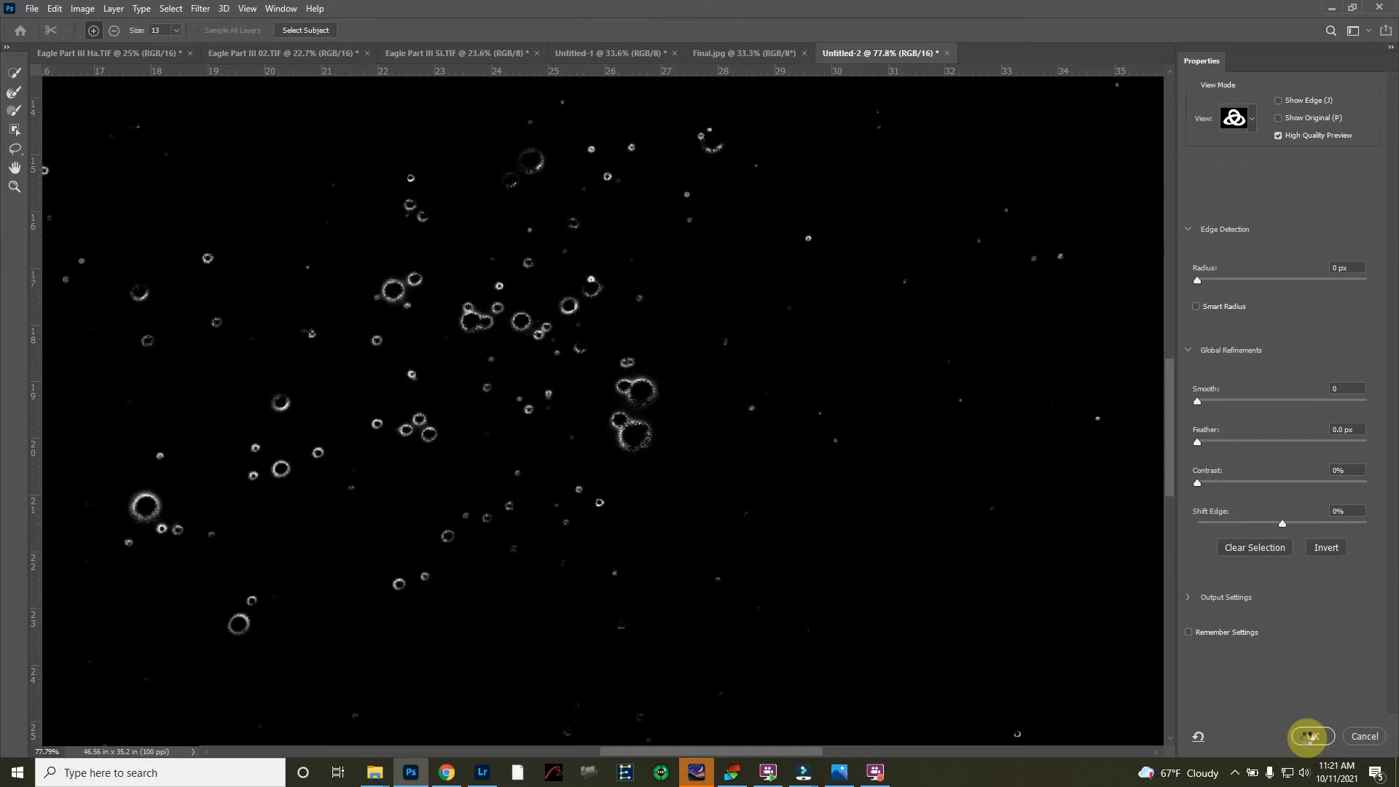
pyautogui.moveTo(814, 781)
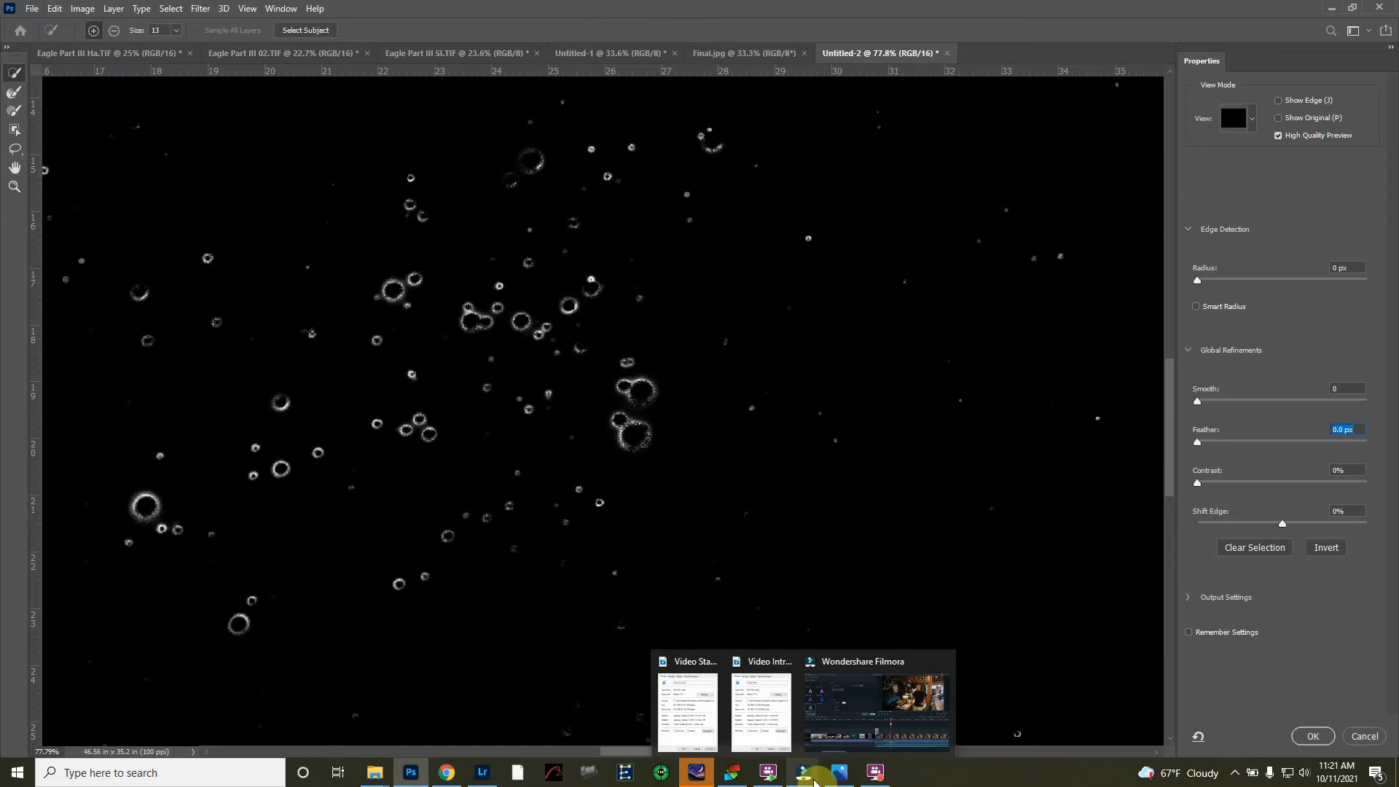
pyautogui.click(1312, 736)
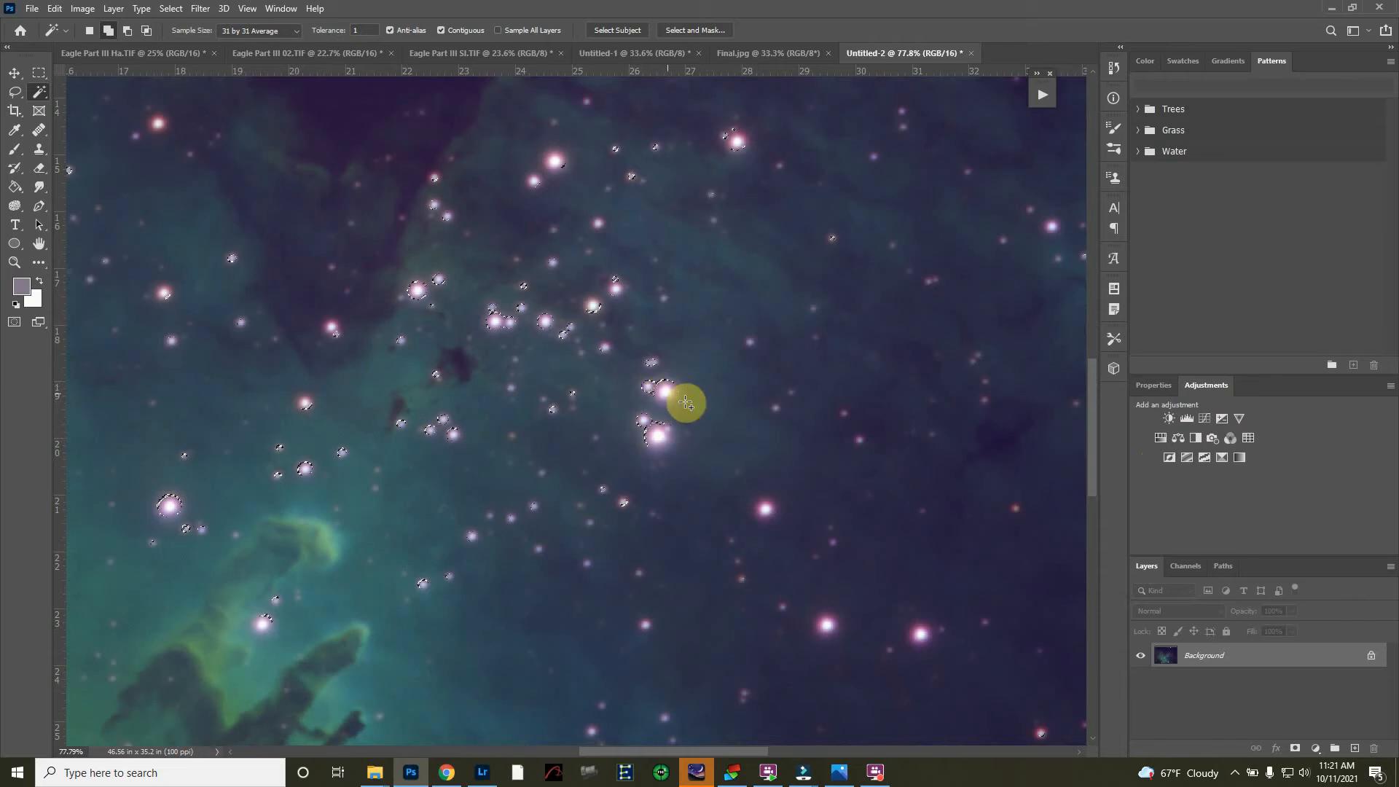
# - Try a Channel Mixer adjustment layer on the selected halos, with output channel Green, Red -15% and Green +134%
pyautogui.click(1230, 438)
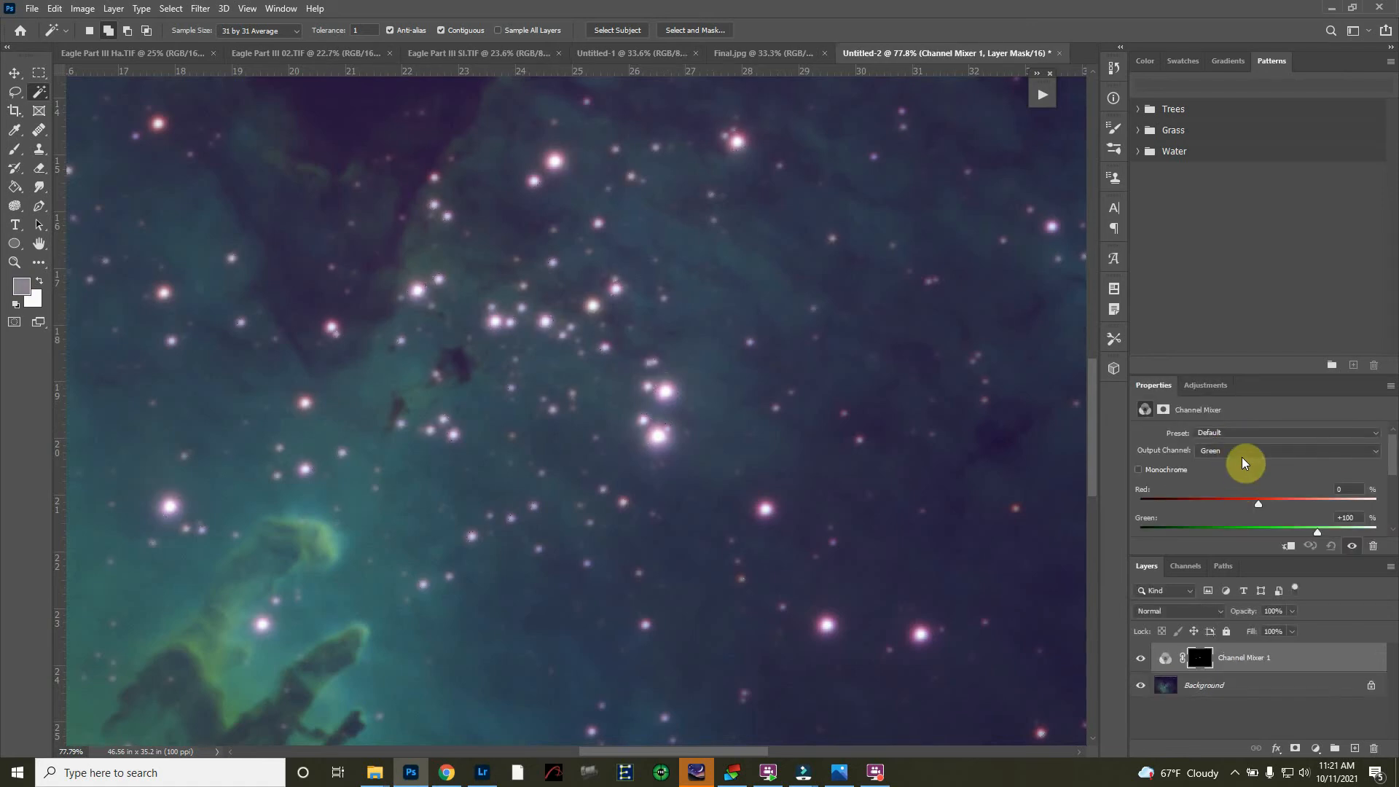
pyautogui.hotkey('ctrl', '-')
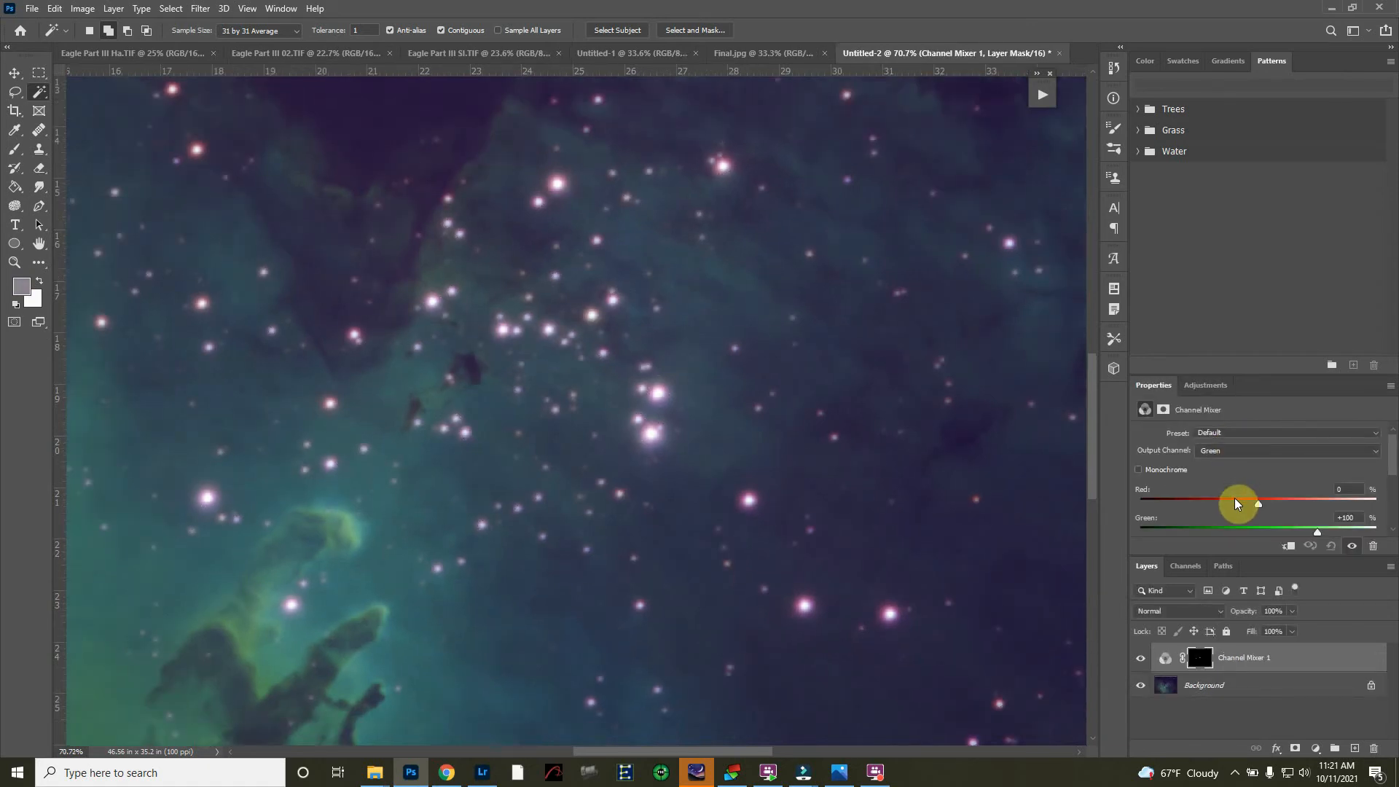
pyautogui.moveTo(1257, 503)
pyautogui.mouseDown()
pyautogui.moveTo(1239, 509)
pyautogui.moveTo(1277, 500)
pyautogui.mouseUp()
pyautogui.moveTo(1295, 533); pyautogui.dragTo(1285, 533)
pyautogui.scroll(-1, 1268, 480)
pyautogui.scroll(-1, 1265, 475)
pyautogui.scroll(-1, 1264, 468)
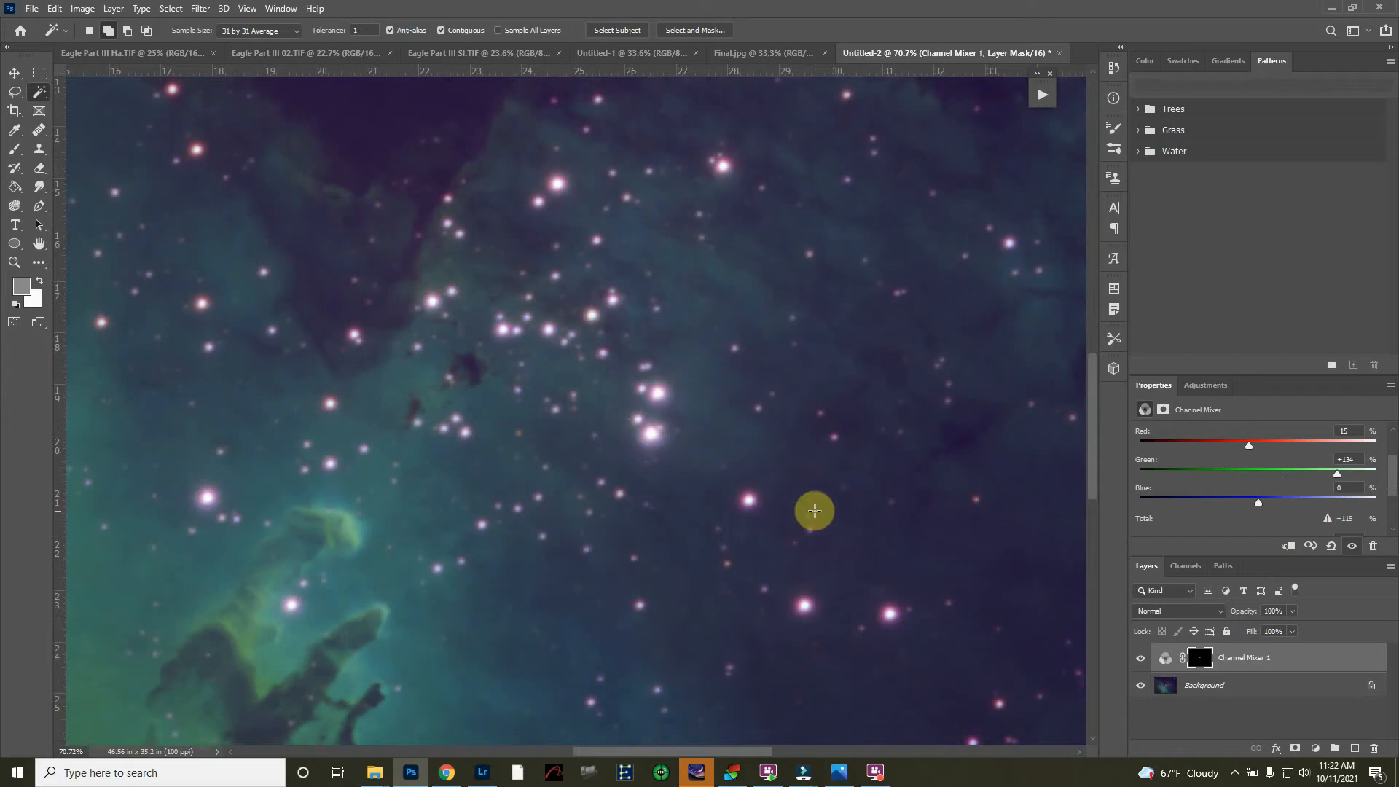
# - Undo the Channel Mixer slider changes and the adjustment layer itself, back to the star-halo selection
pyautogui.hotkey('ctrl', 'z')
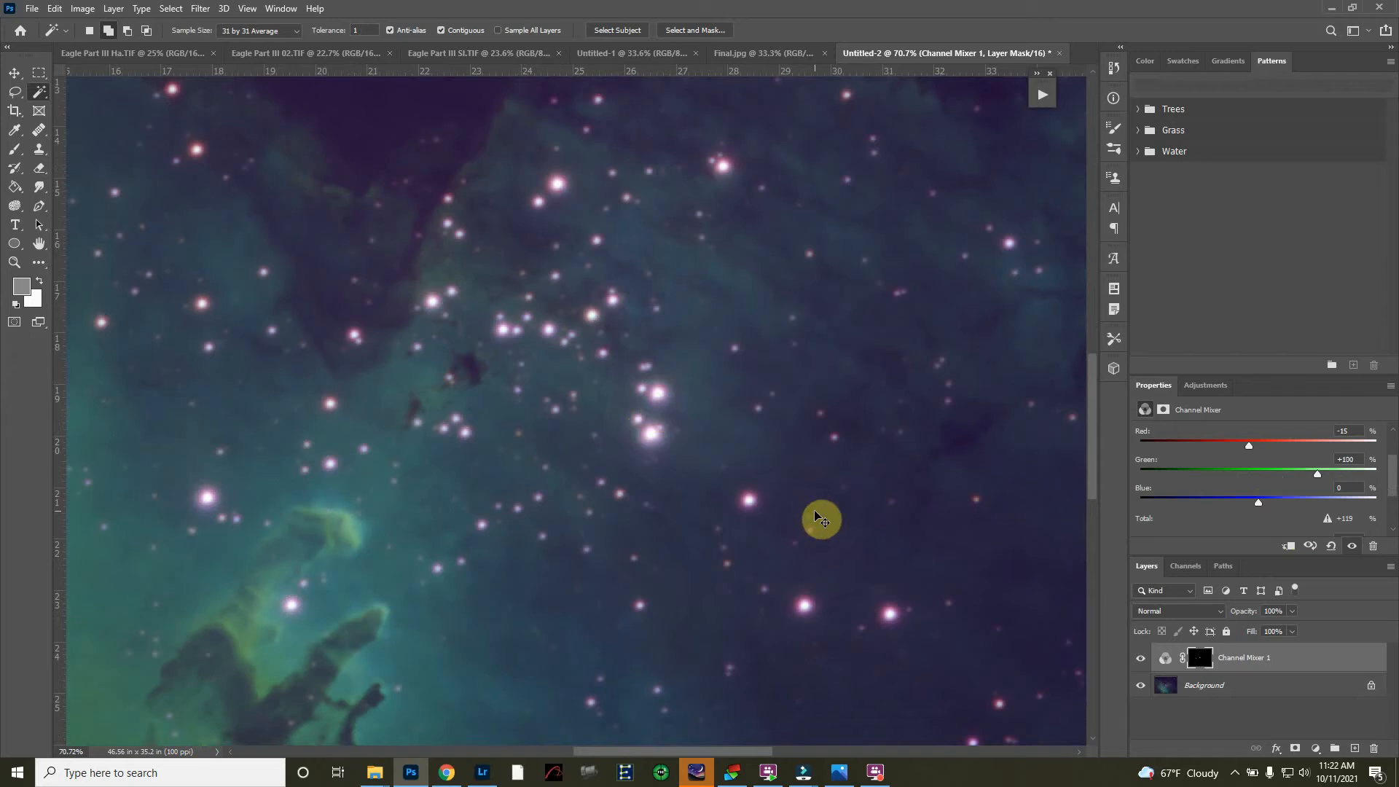
pyautogui.hotkey('ctrl', 'z')
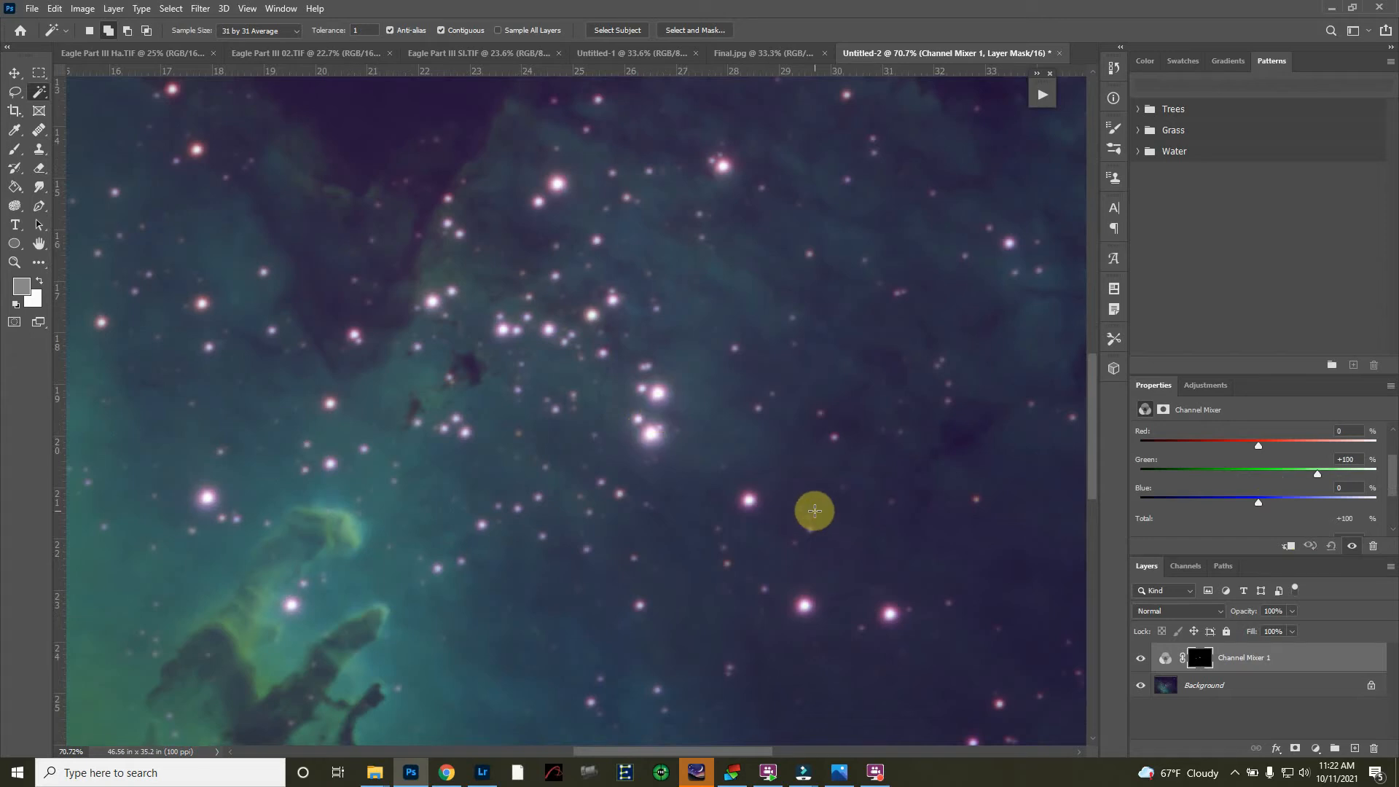
pyautogui.hotkey('ctrl', 'z')
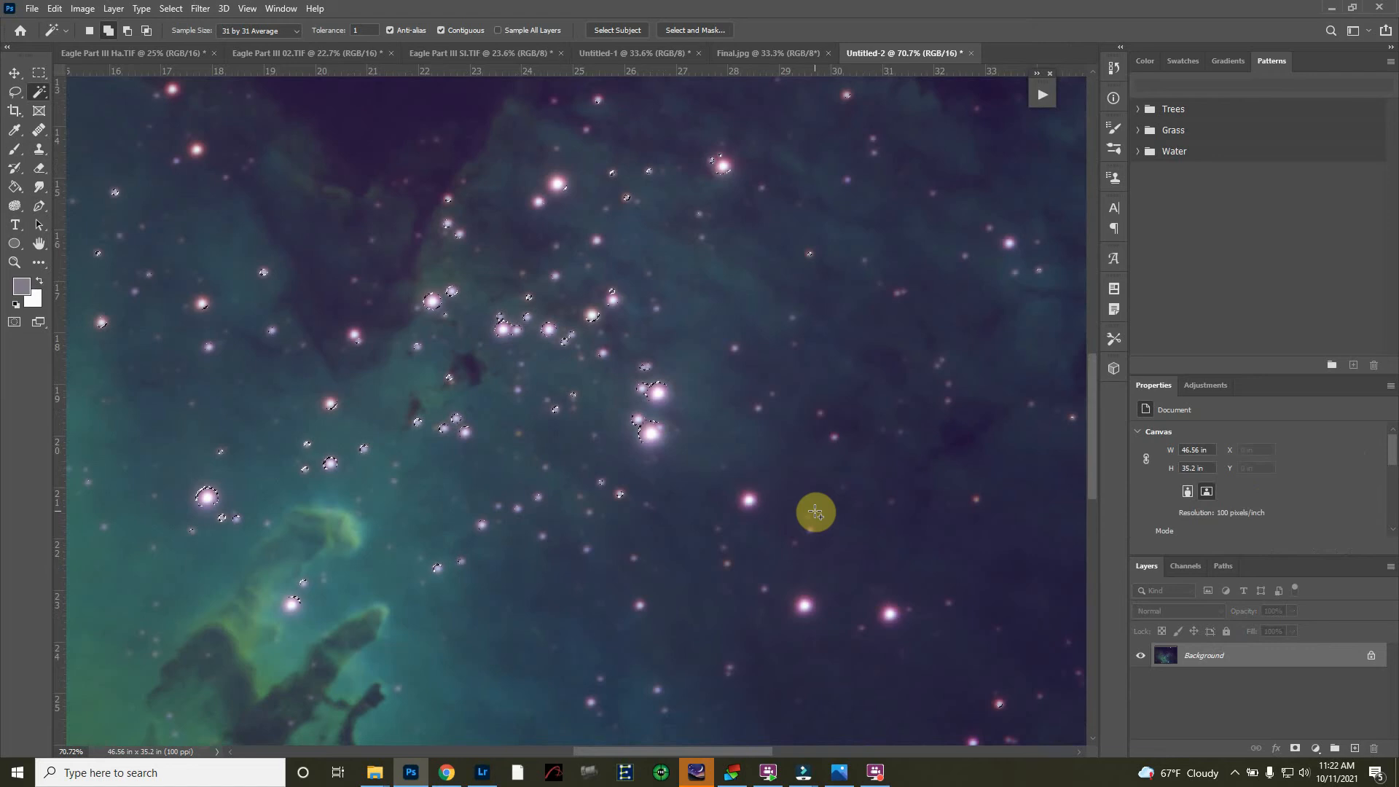
# - Feather the star-halo selection by 10.9 px in Select and Mask and apply it
pyautogui.rightClick(657, 437)
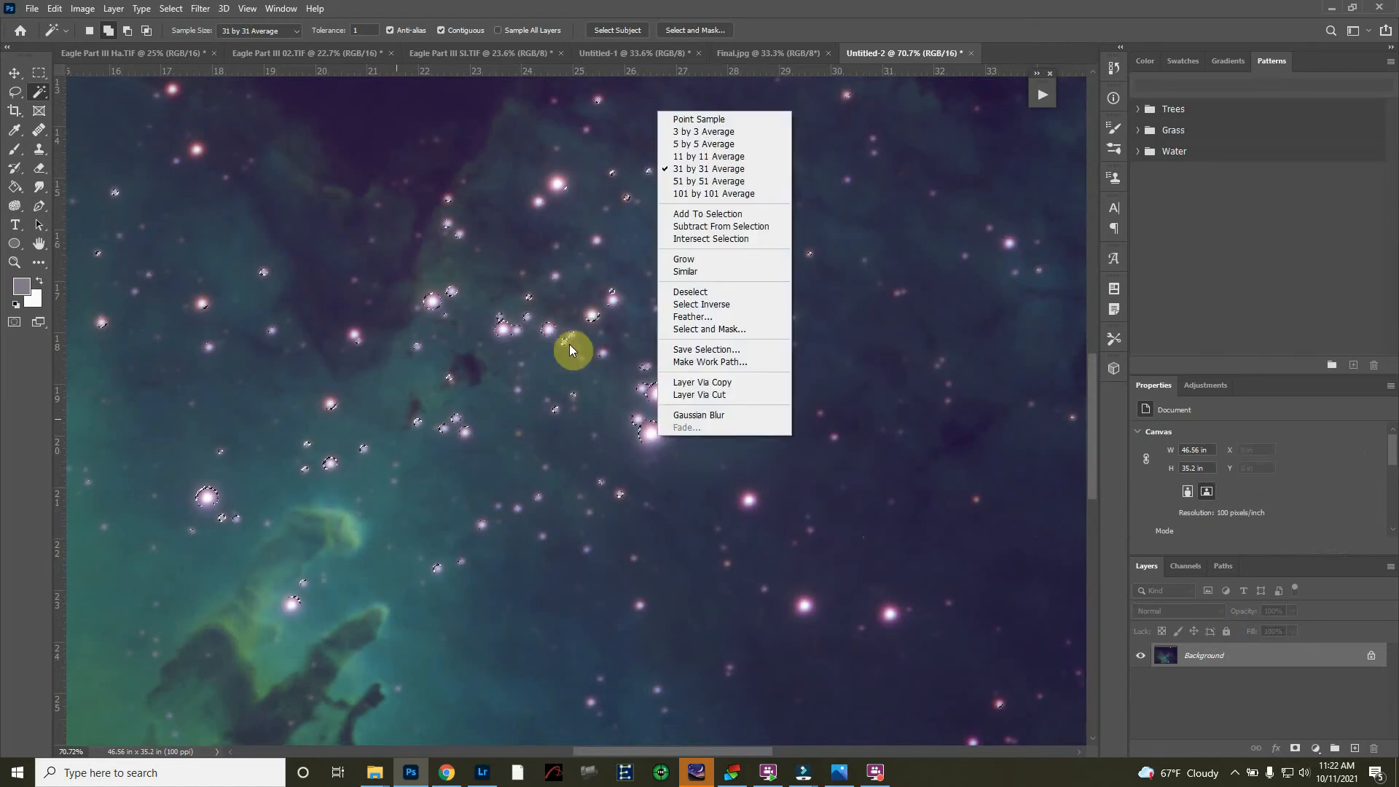
pyautogui.click(700, 329)
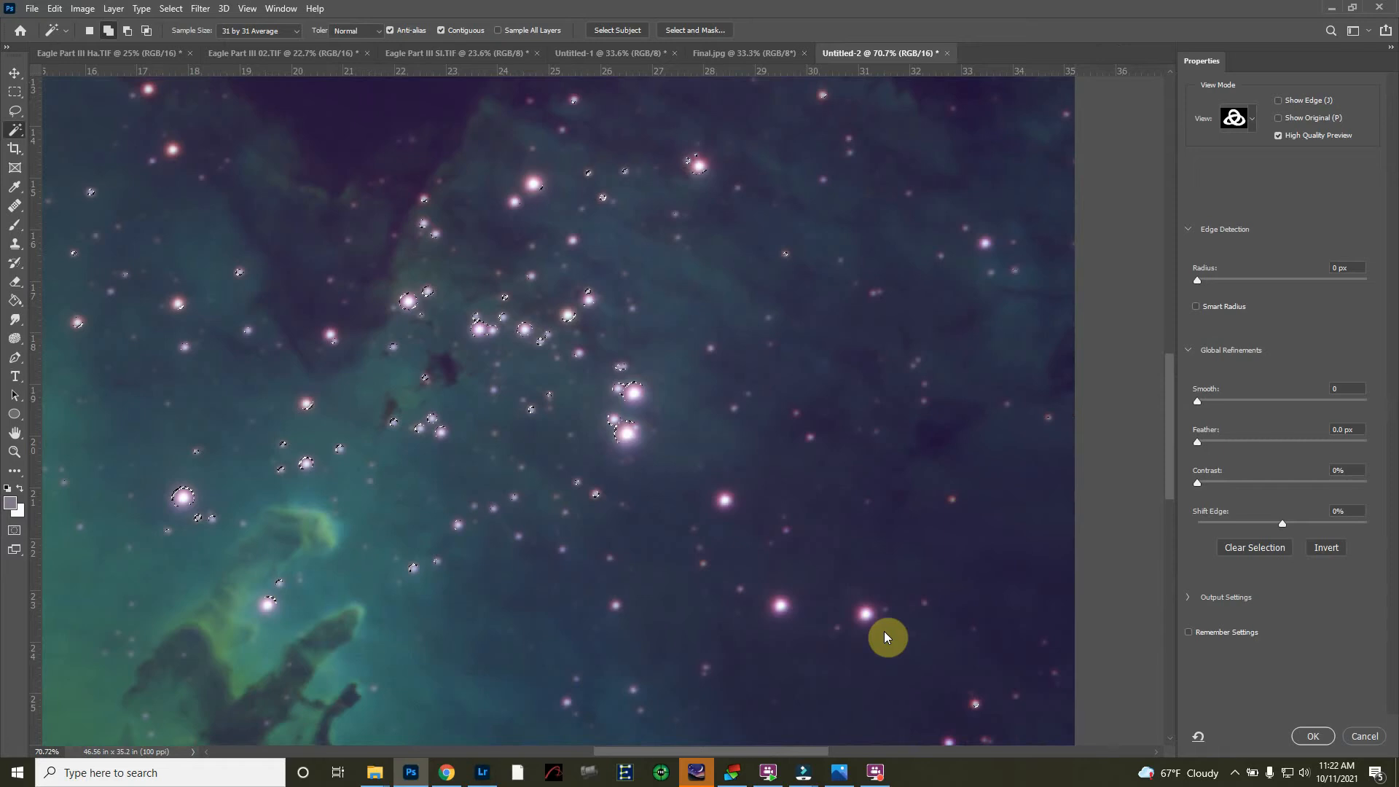
pyautogui.click(1199, 444)
pyautogui.moveTo(1224, 443); pyautogui.dragTo(1266, 443)
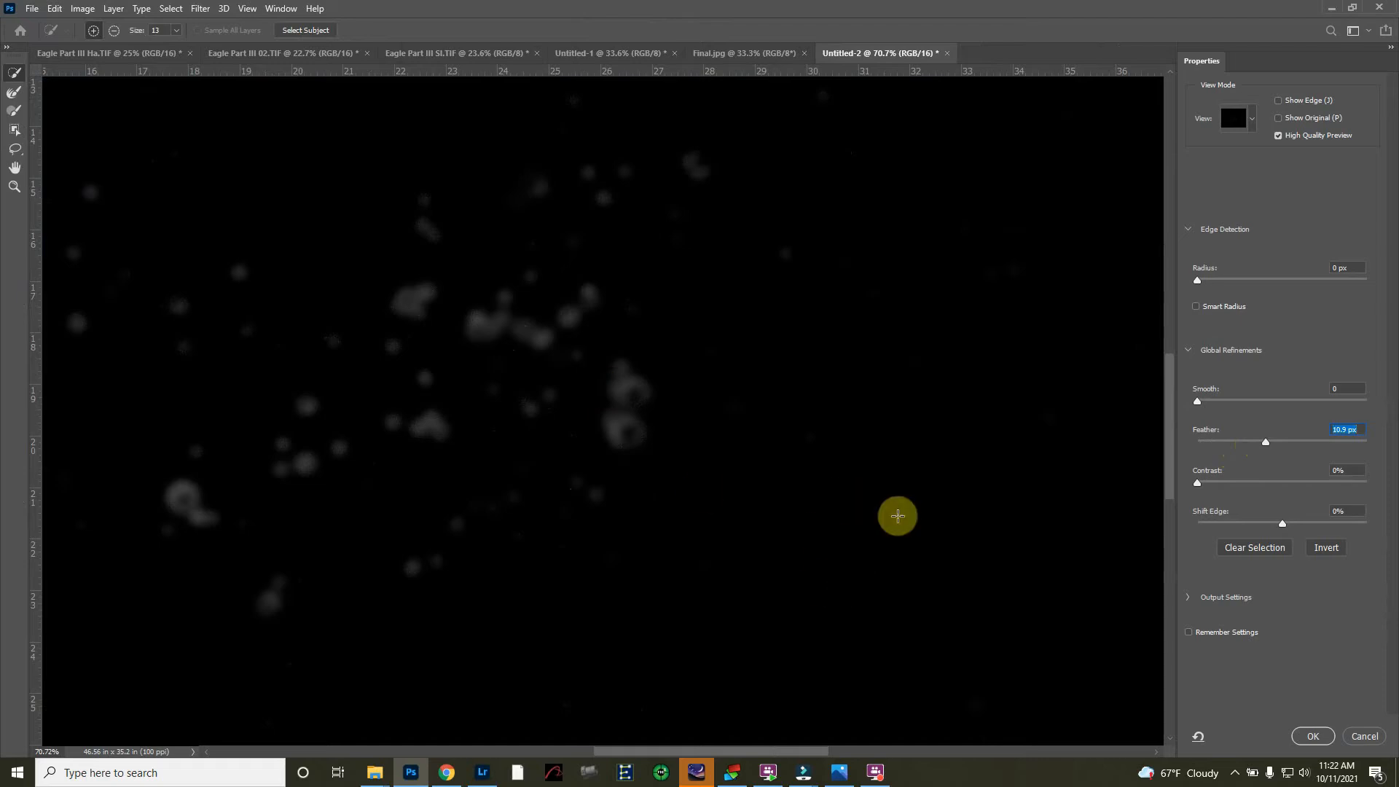
pyautogui.click(1308, 735)
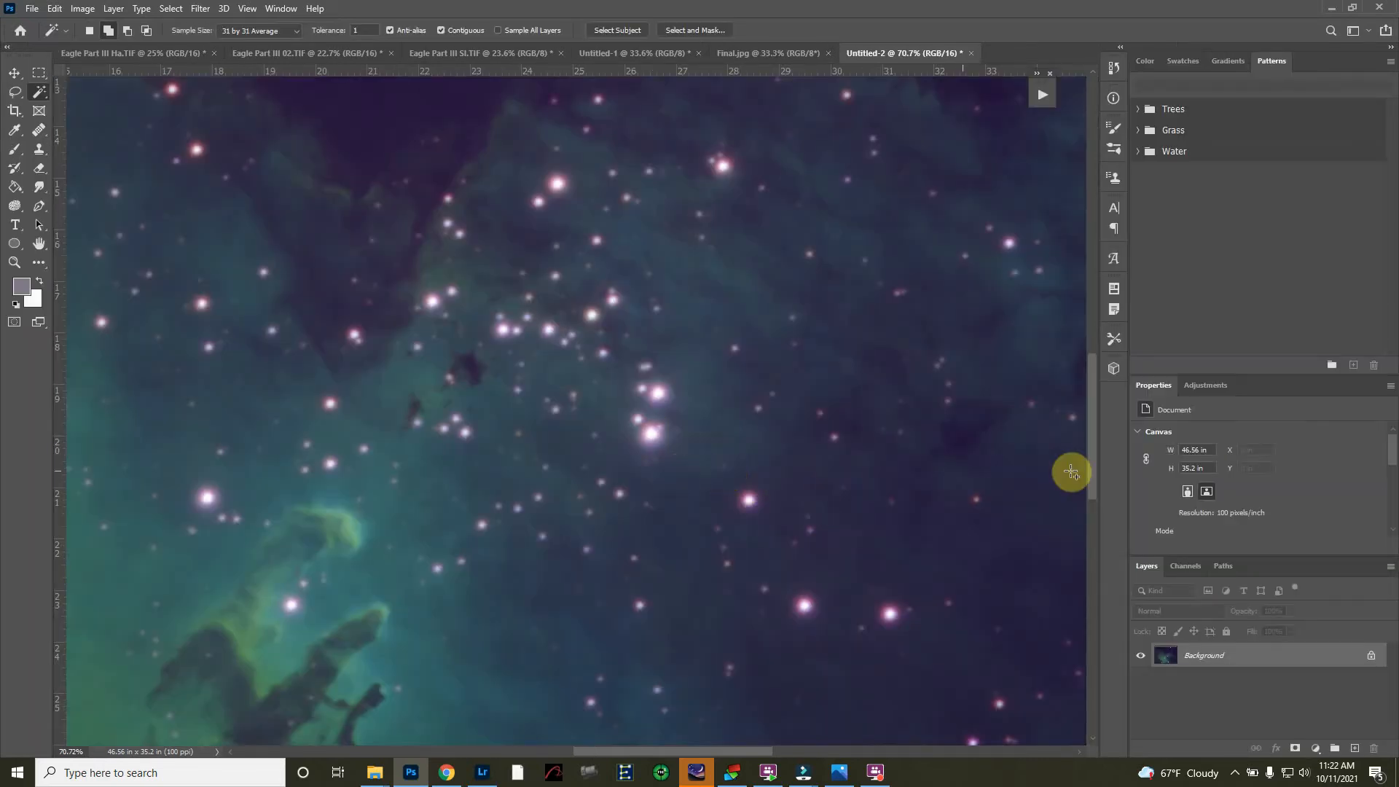
# - Add a Color Balance adjustment layer on the star-halo selection with midtones Cyan-Red -52, Magenta-Green +44 and Yellow-Blue +63
pyautogui.click(1201, 383)
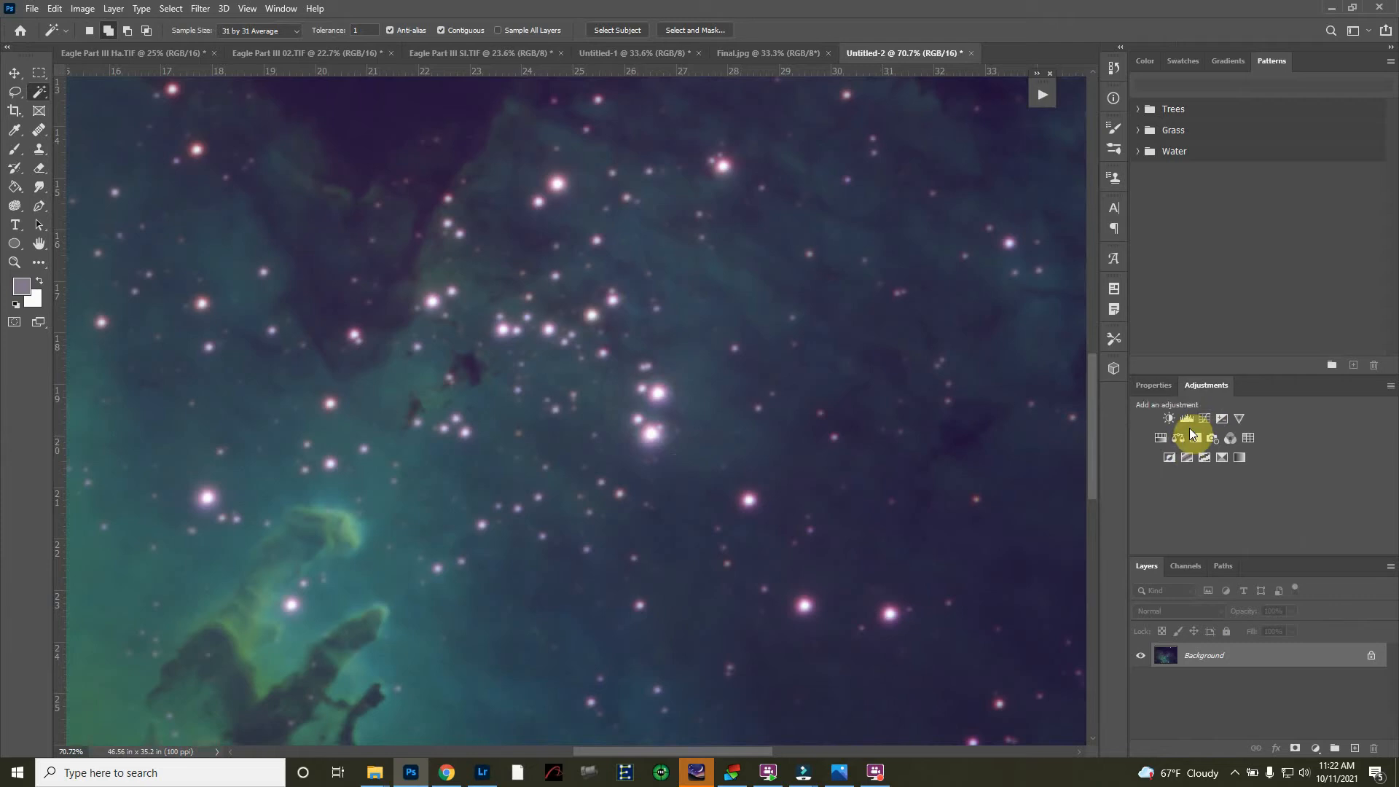
pyautogui.click(1186, 435)
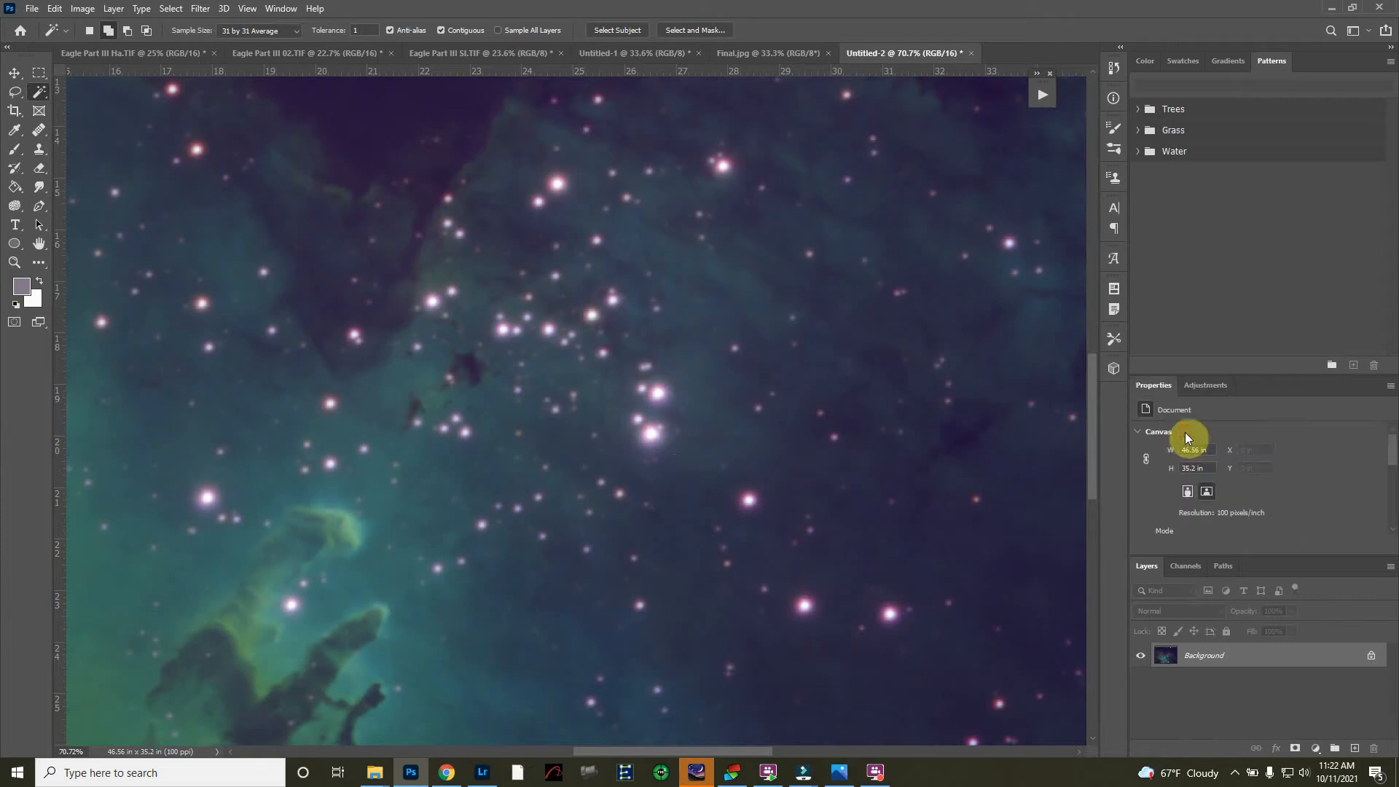
pyautogui.moveTo(1239, 465); pyautogui.dragTo(1317, 474)
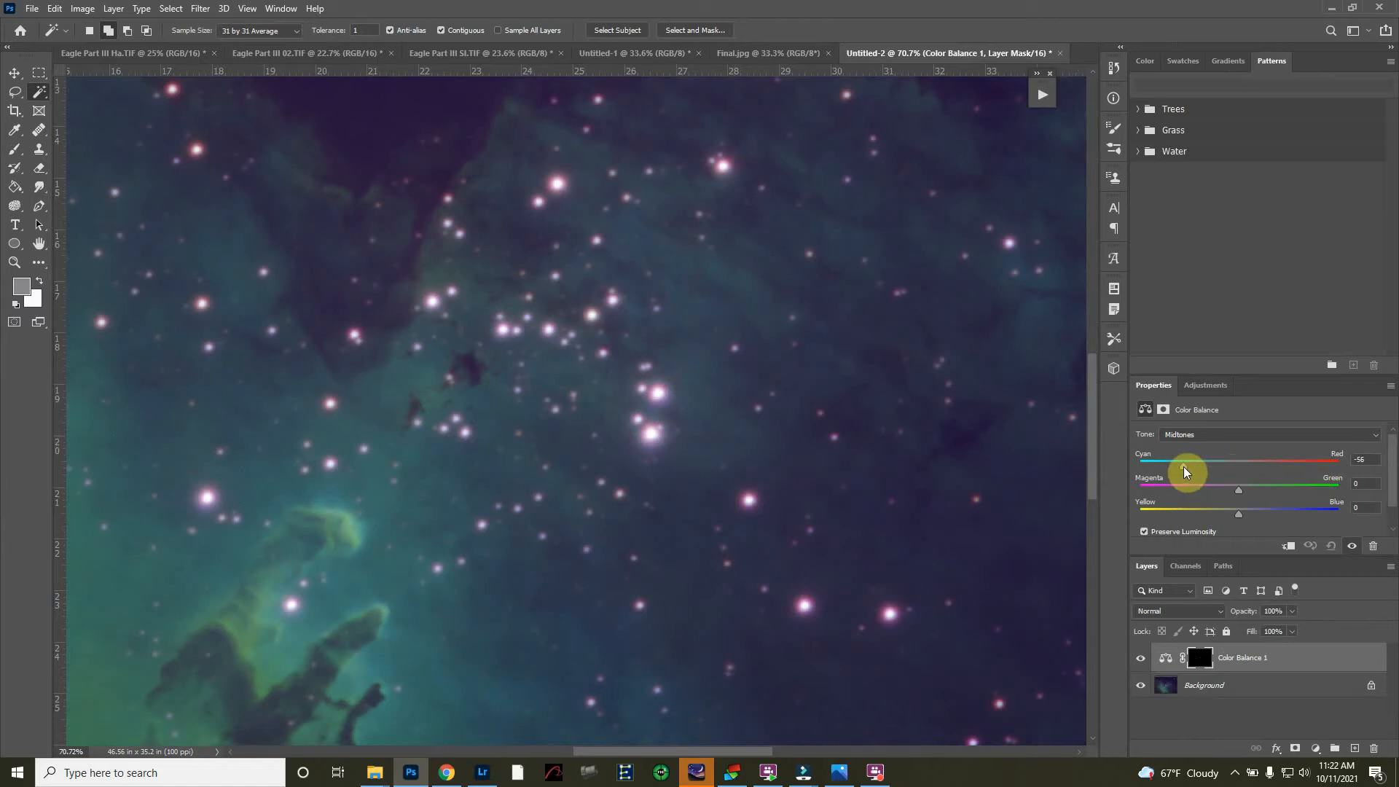
pyautogui.moveTo(1357, 466); pyautogui.dragTo(1125, 465)
pyautogui.moveTo(1245, 466); pyautogui.dragTo(1184, 470)
pyautogui.moveTo(1215, 512)
pyautogui.mouseDown()
pyautogui.moveTo(1196, 515)
pyautogui.moveTo(1239, 514)
pyautogui.mouseUp()
pyautogui.scroll(4, 659, 415)
pyautogui.scroll(4, 659, 415)
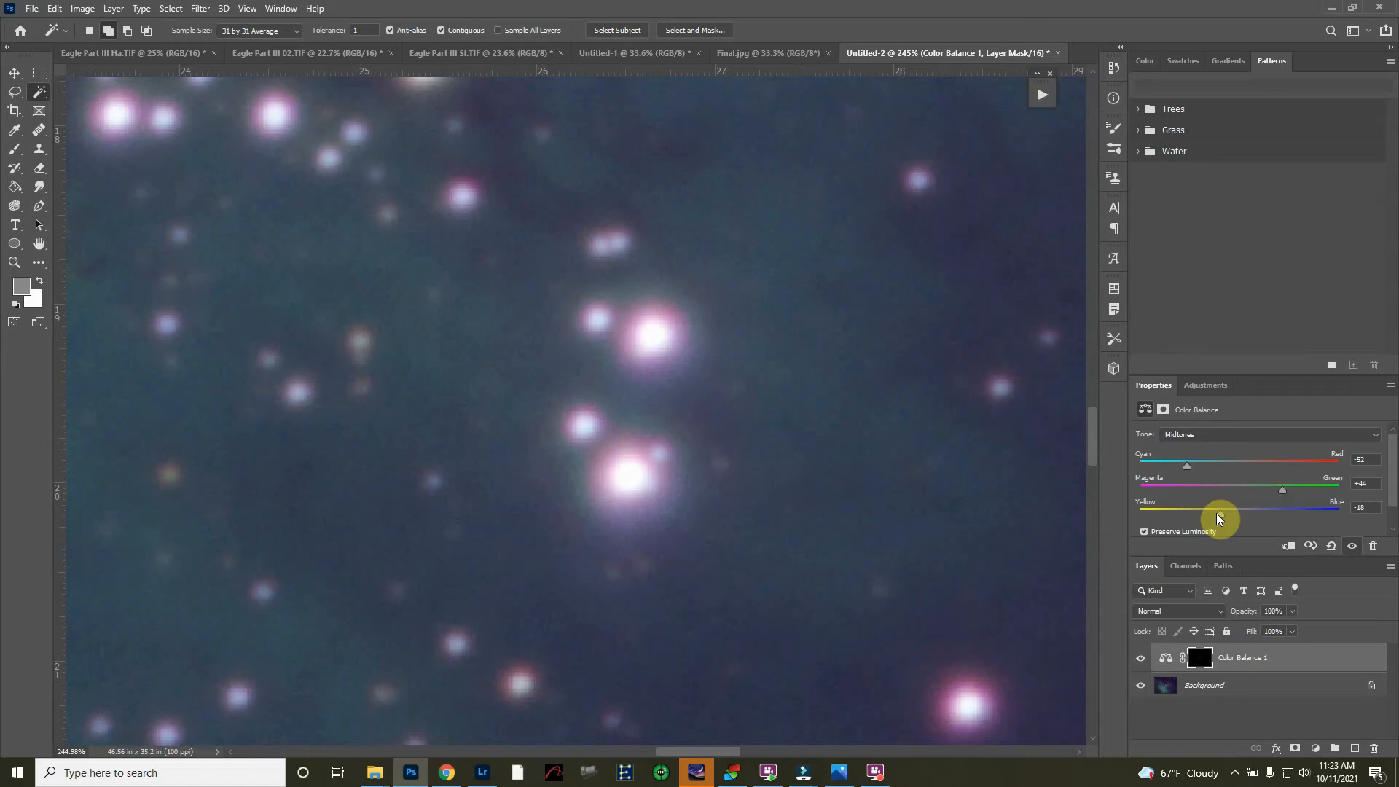
pyautogui.moveTo(1223, 519); pyautogui.dragTo(1302, 512)
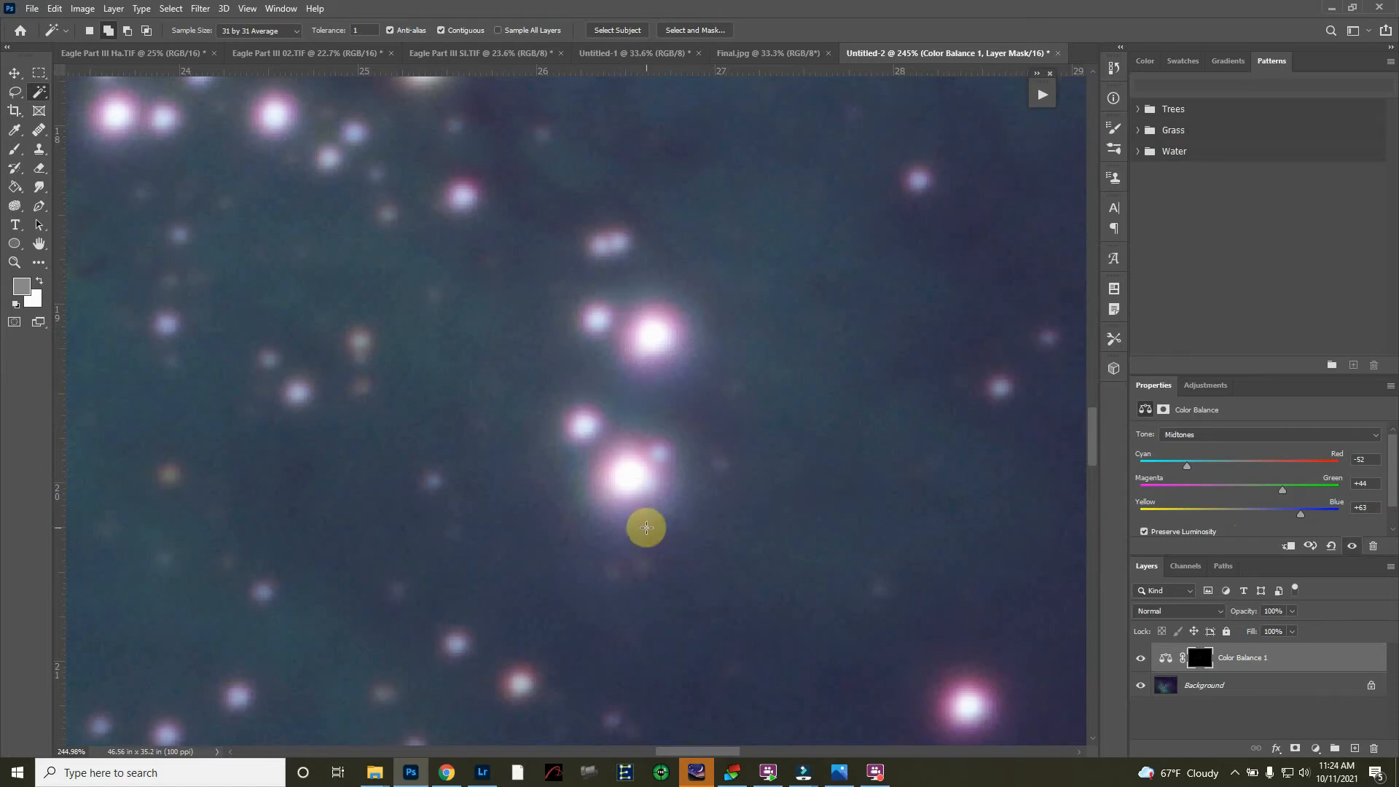
# - Try to select the green nebula area with Color Range, sampling the green glow beside the pillars and setting the fuzziness to 103
pyautogui.scroll(-10, 646, 527)
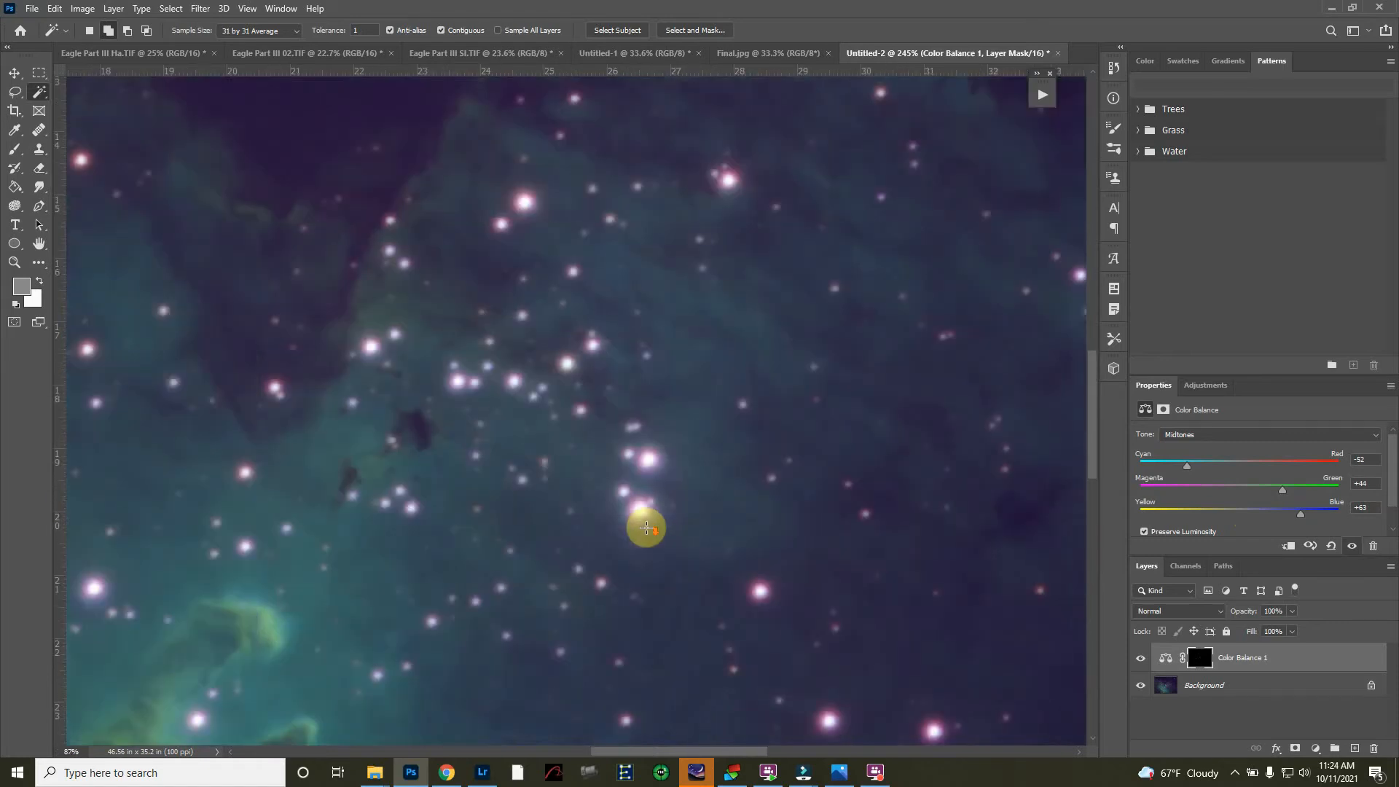
pyautogui.scroll(-5, 646, 527)
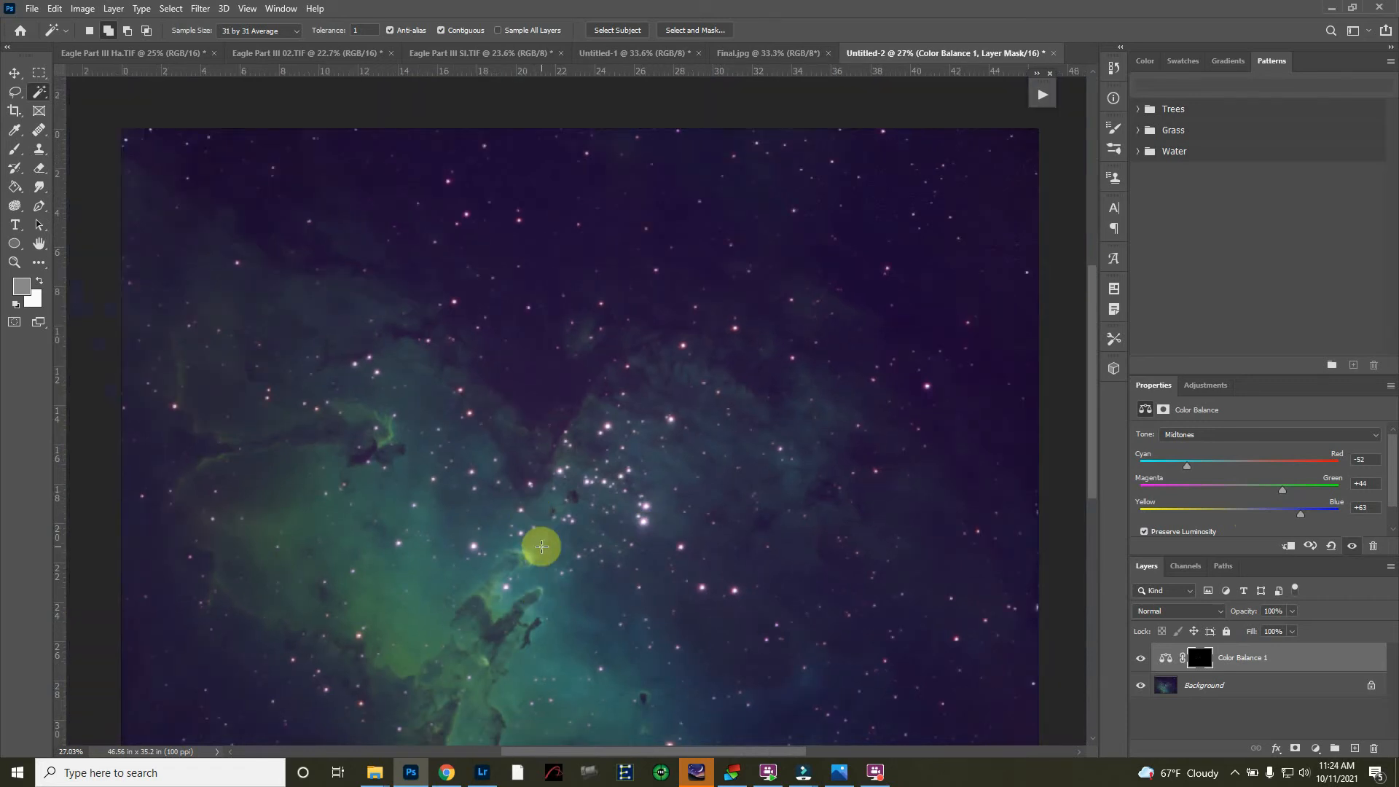
pyautogui.scroll(-2, 728, 404)
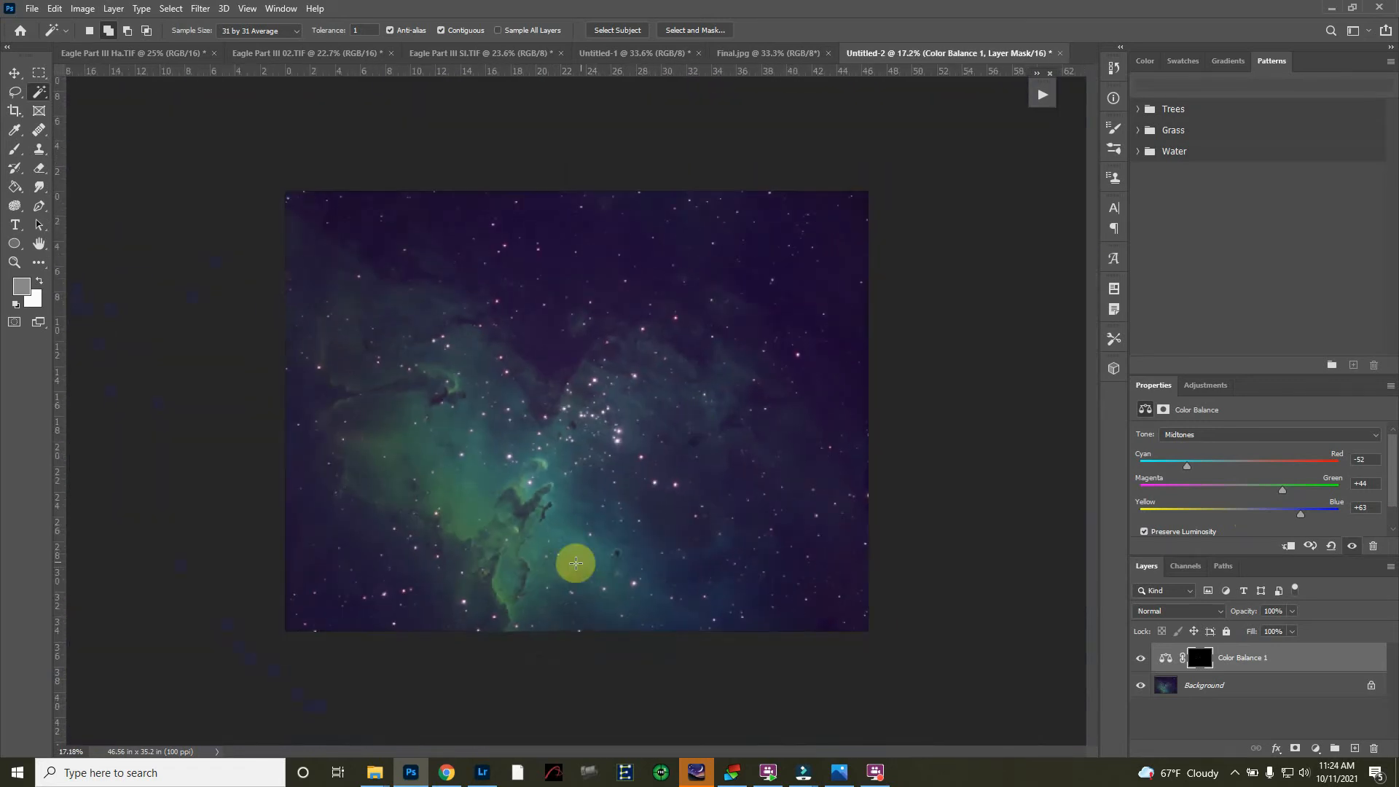
pyautogui.scroll(2, 487, 539)
pyautogui.scroll(1, 490, 543)
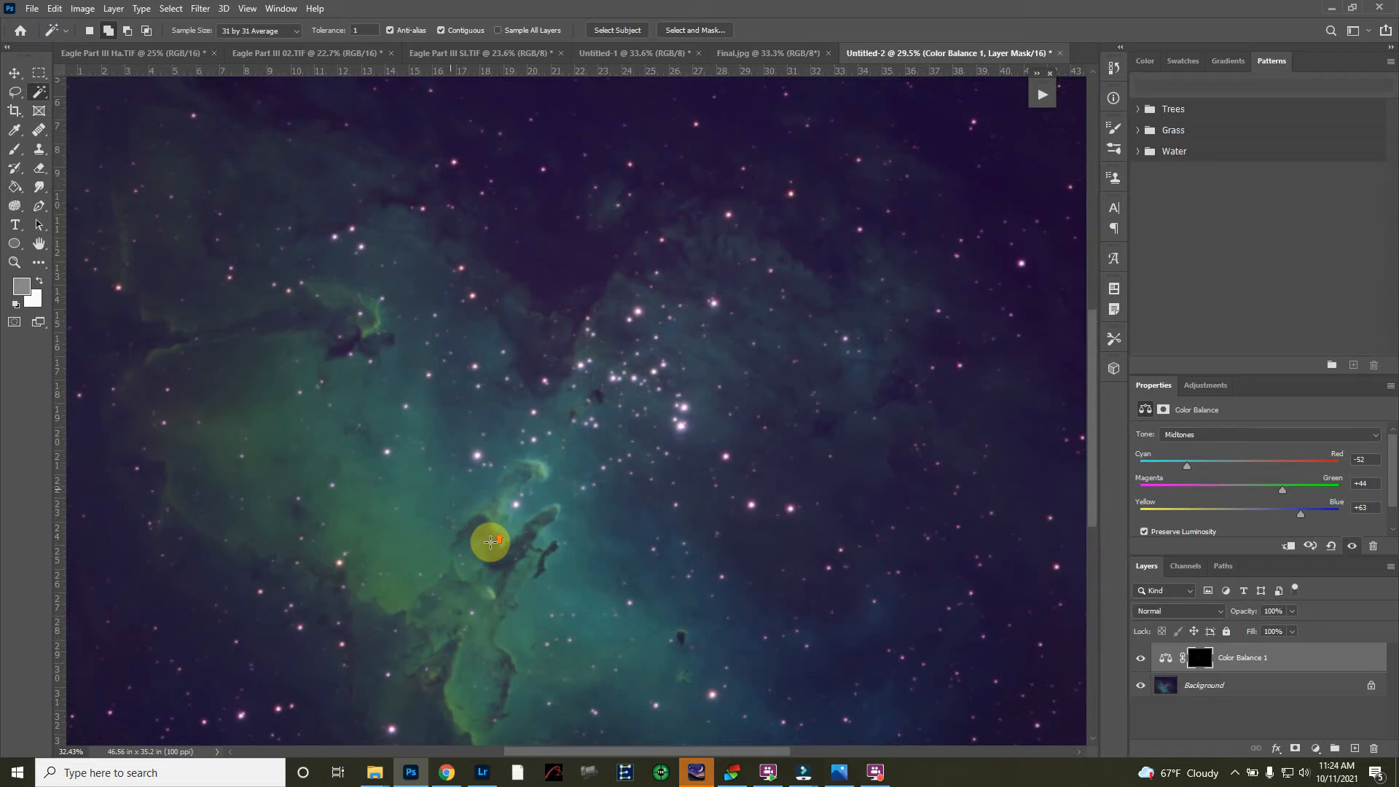
pyautogui.click(171, 9)
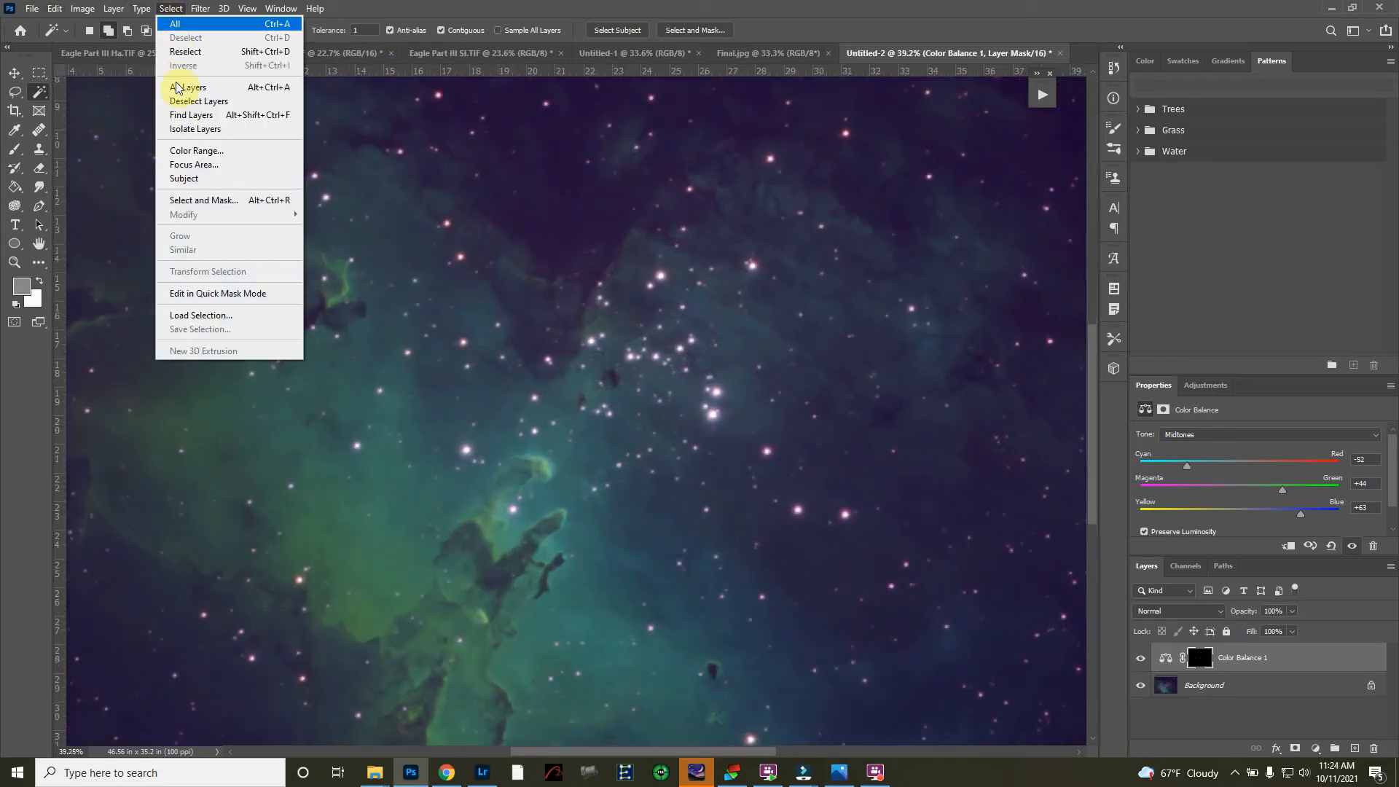
pyautogui.click(188, 150)
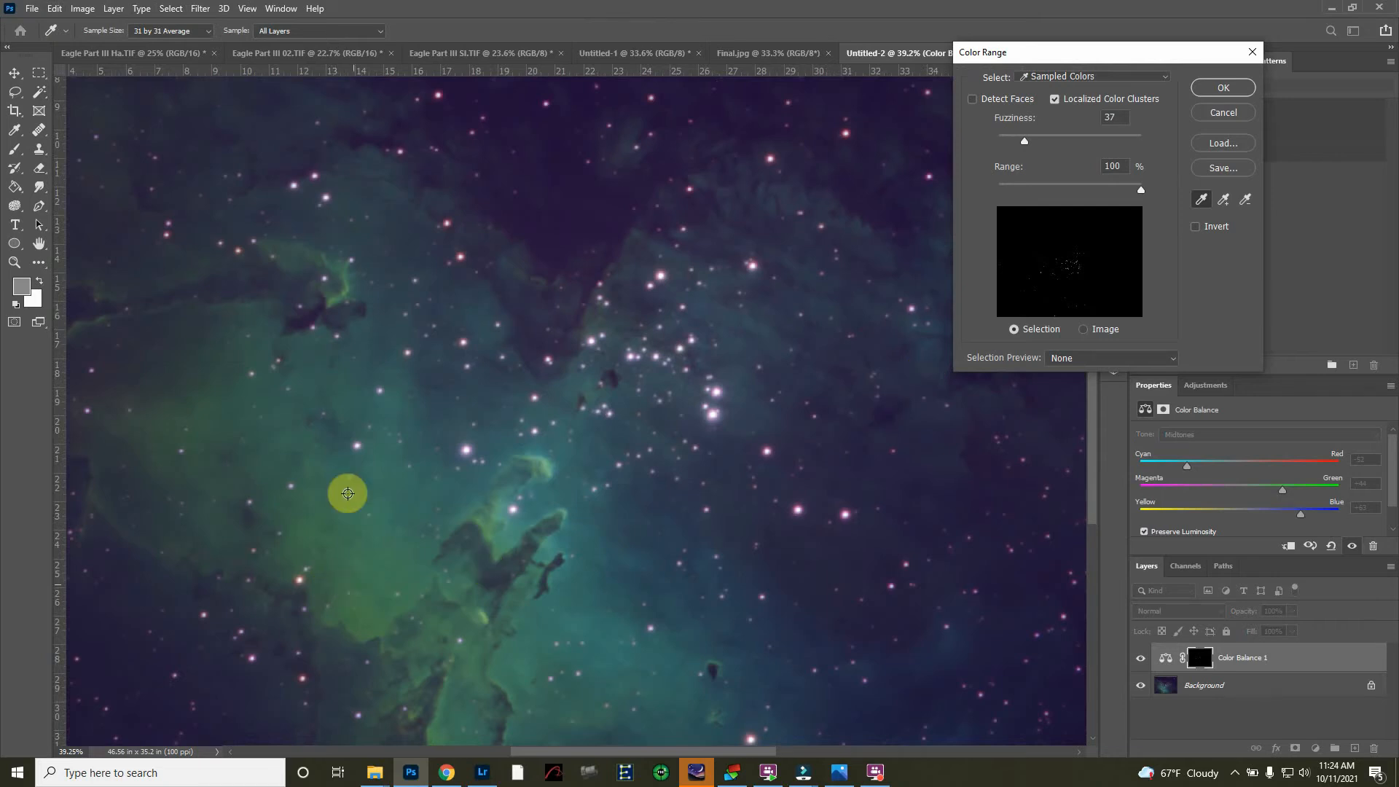
pyautogui.click(115, 10)
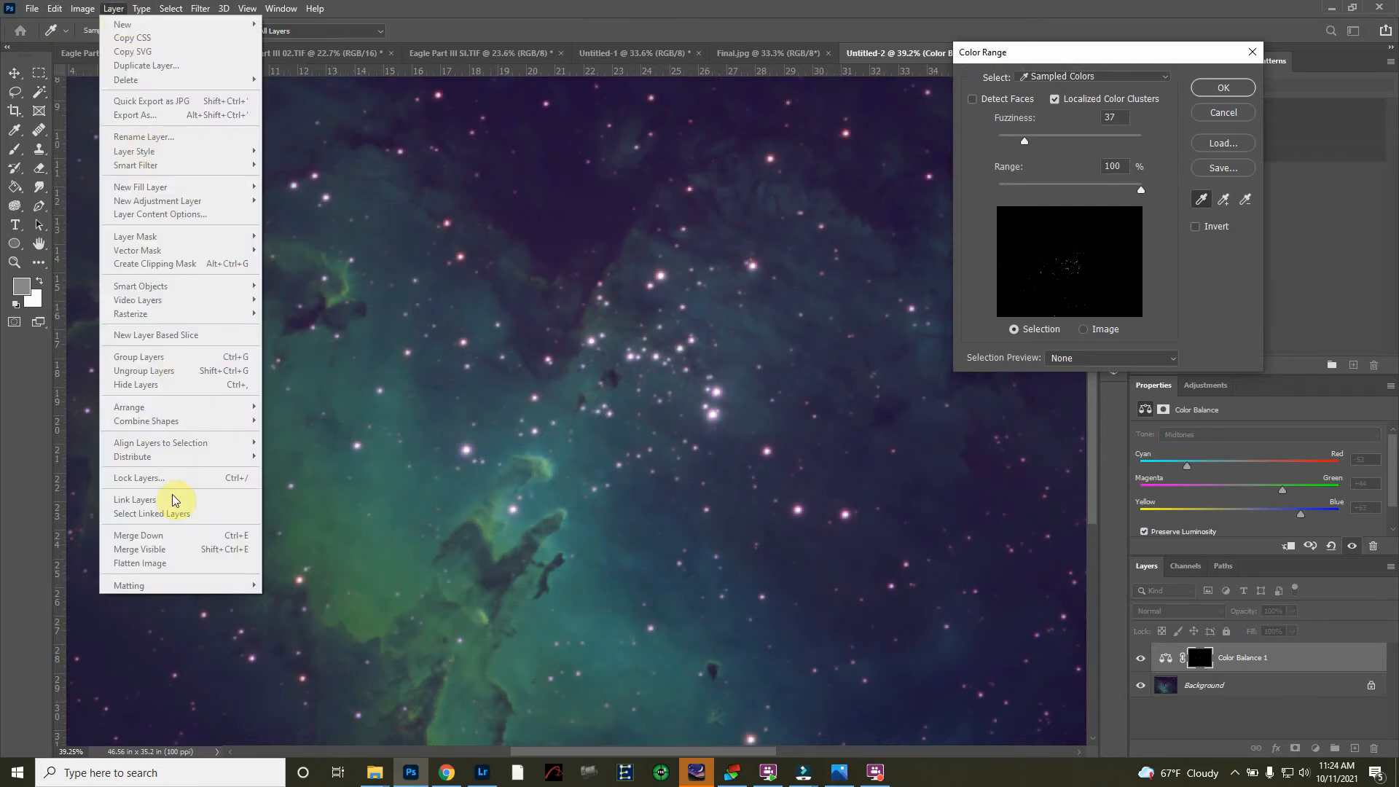
pyautogui.click(381, 582)
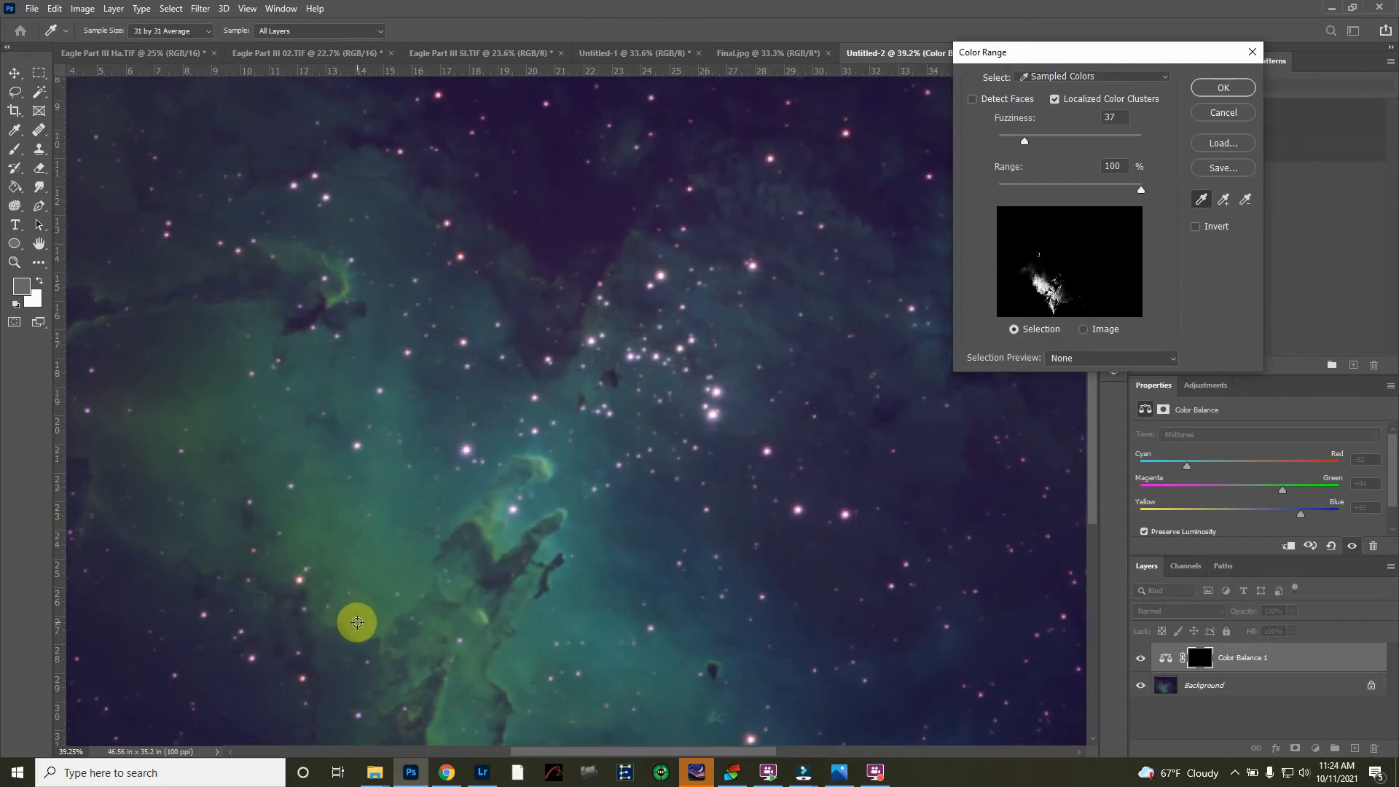
pyautogui.moveTo(1021, 138); pyautogui.dragTo(1051, 139)
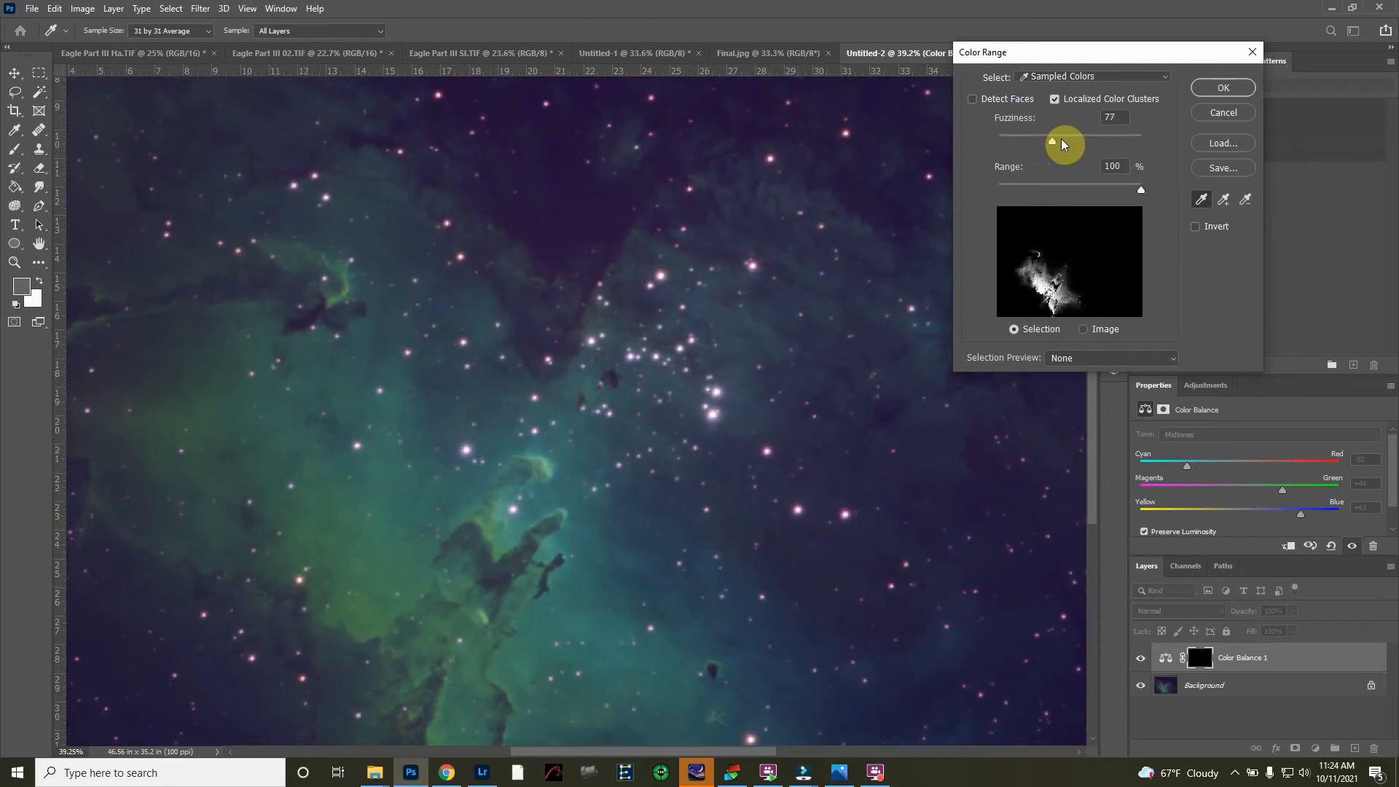
pyautogui.moveTo(1060, 143); pyautogui.dragTo(1115, 145)
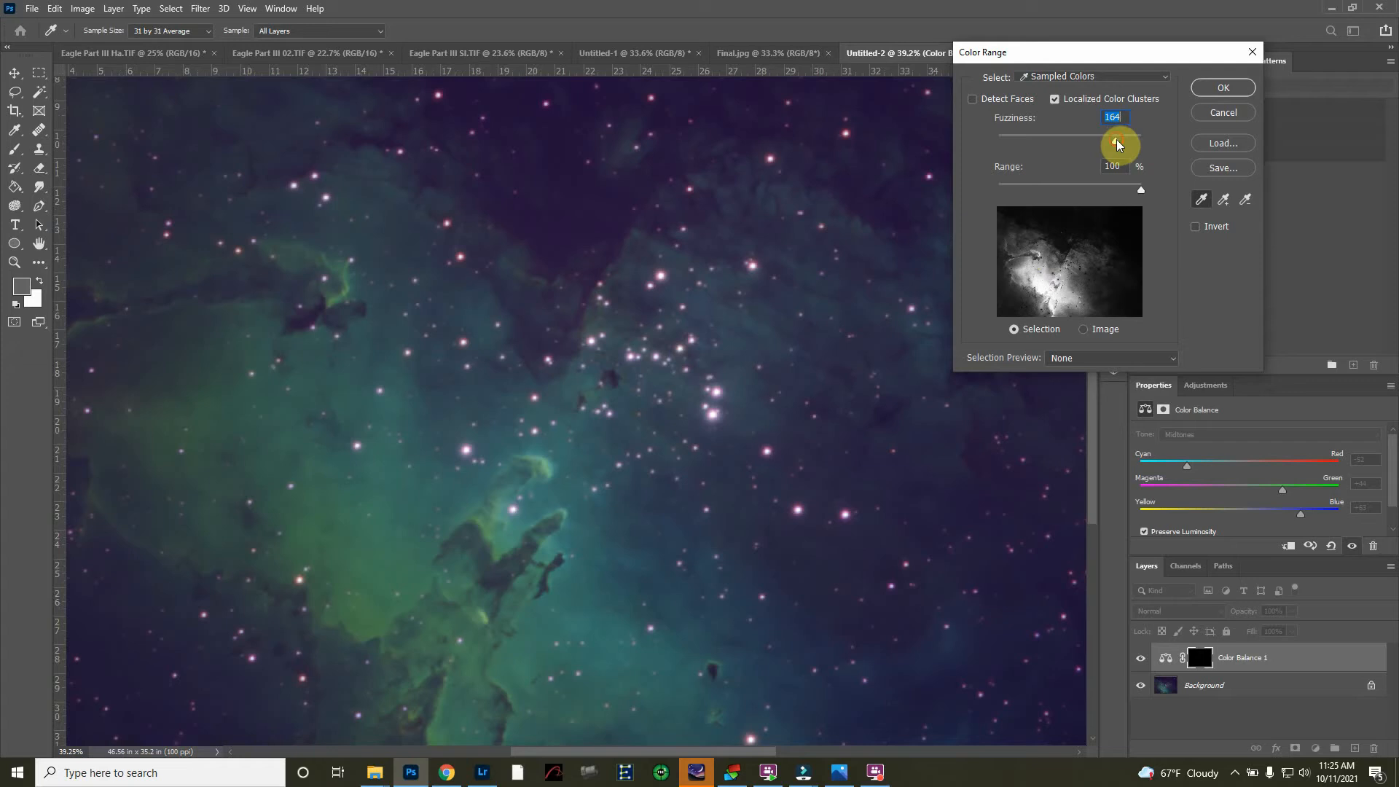
pyautogui.moveTo(1110, 142); pyautogui.dragTo(1093, 145)
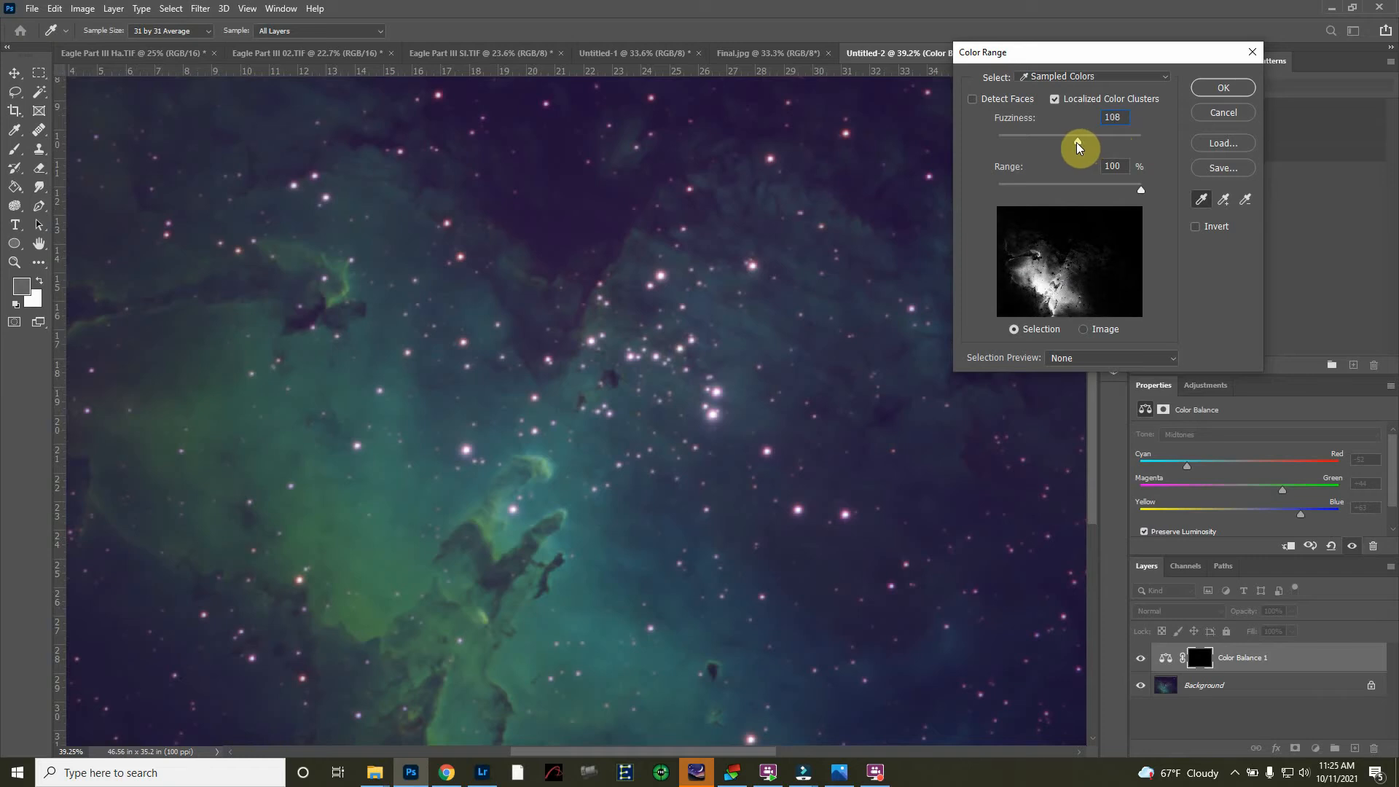
pyautogui.moveTo(1069, 143); pyautogui.dragTo(1073, 144)
pyautogui.click(1212, 87)
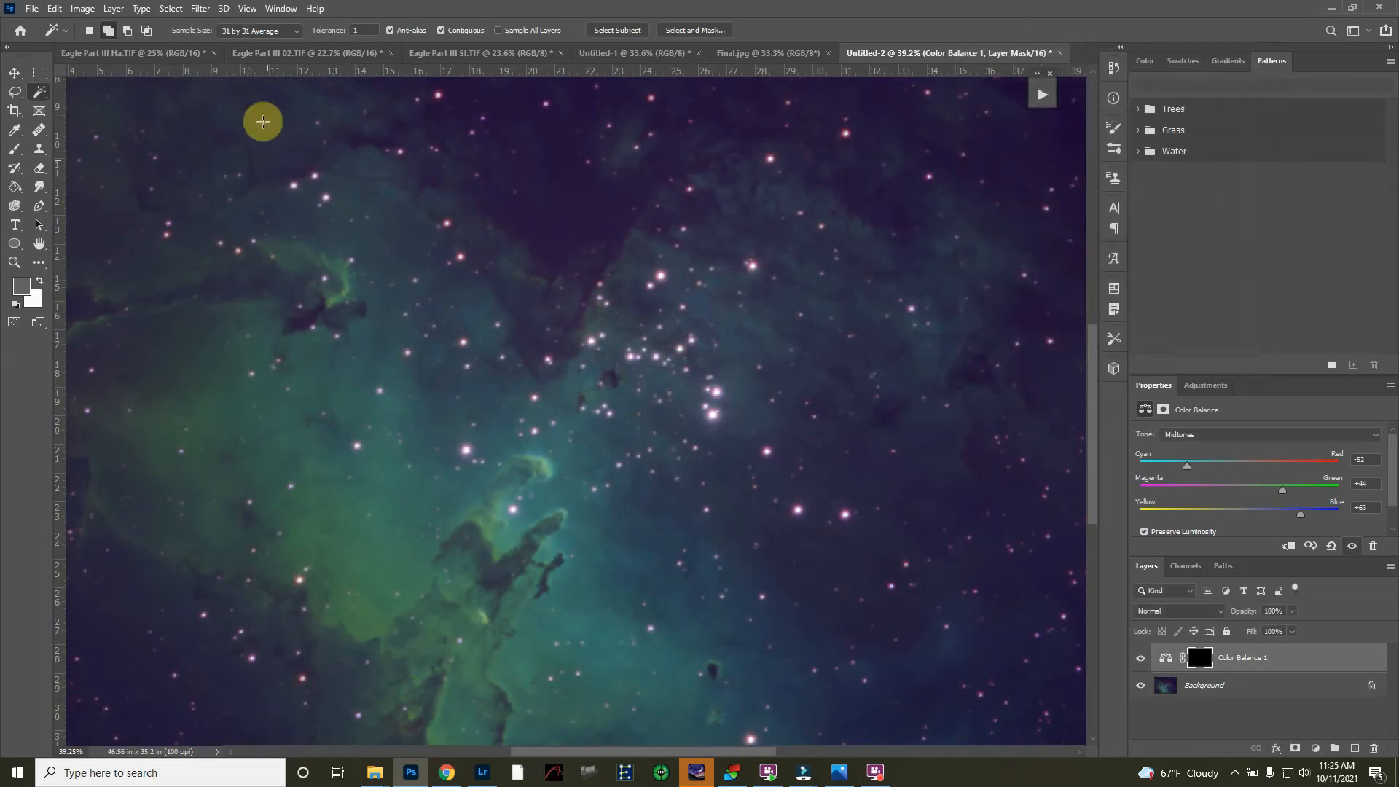
# - Flatten the image and select the green nebula area with Color Range at fuzziness 103, sampling the green glow beside the pillars
pyautogui.click(115, 10)
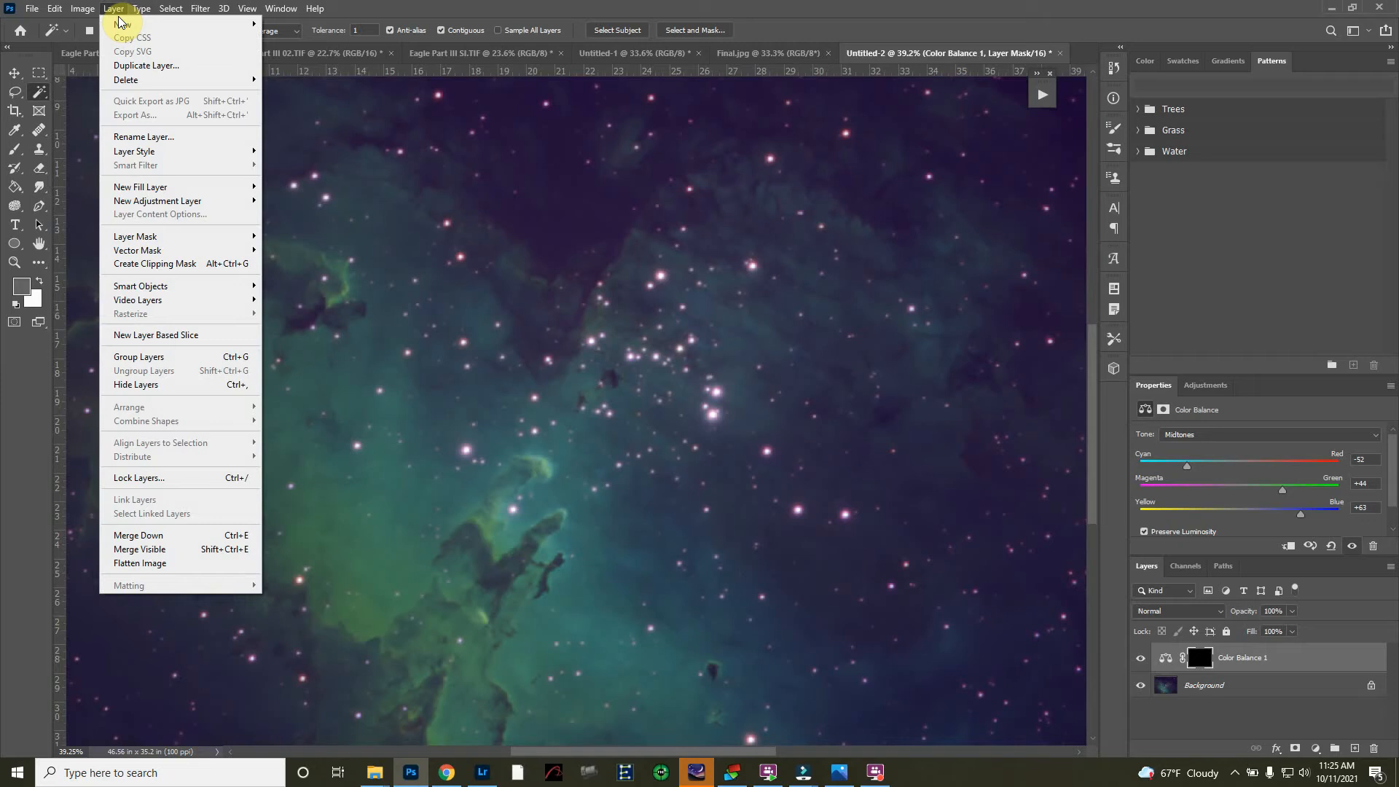
pyautogui.click(123, 563)
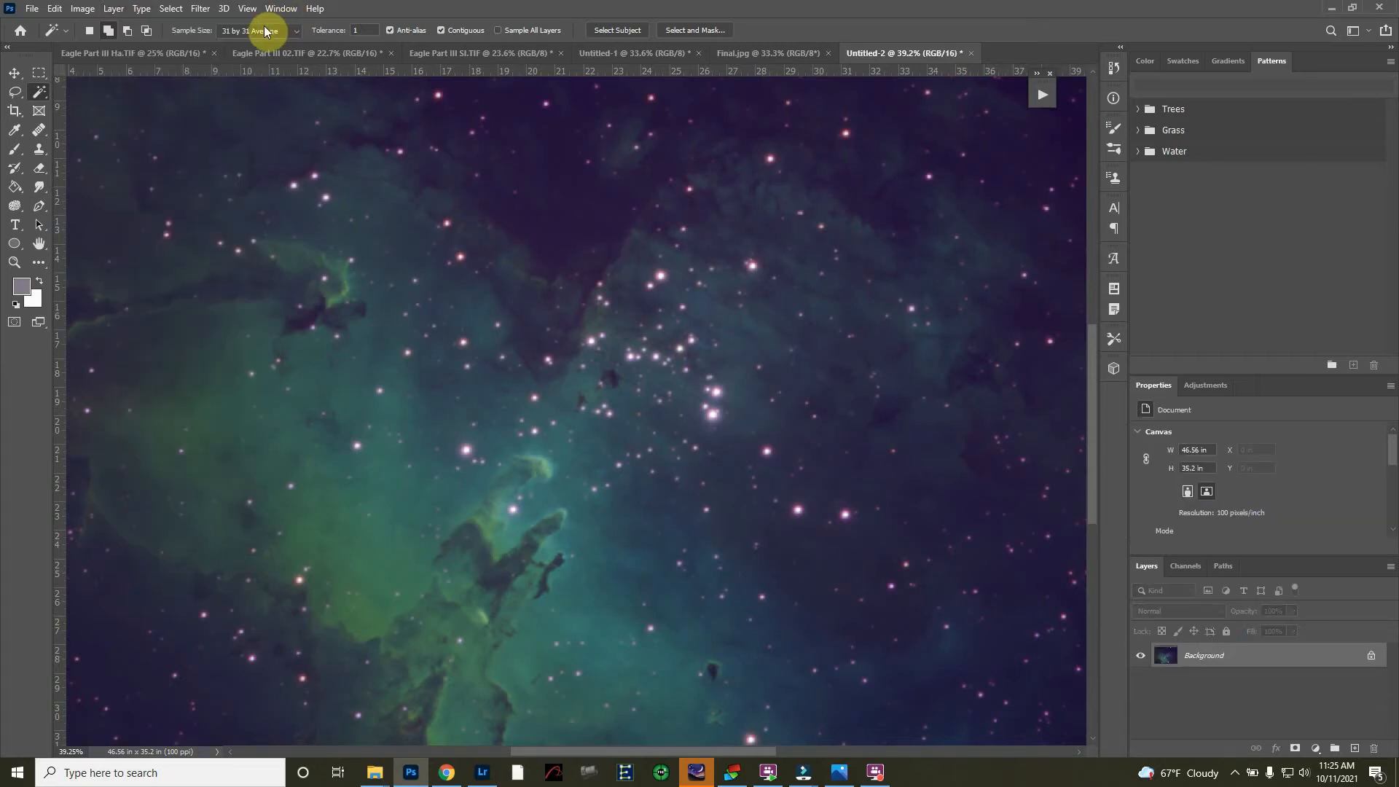
pyautogui.click(169, 10)
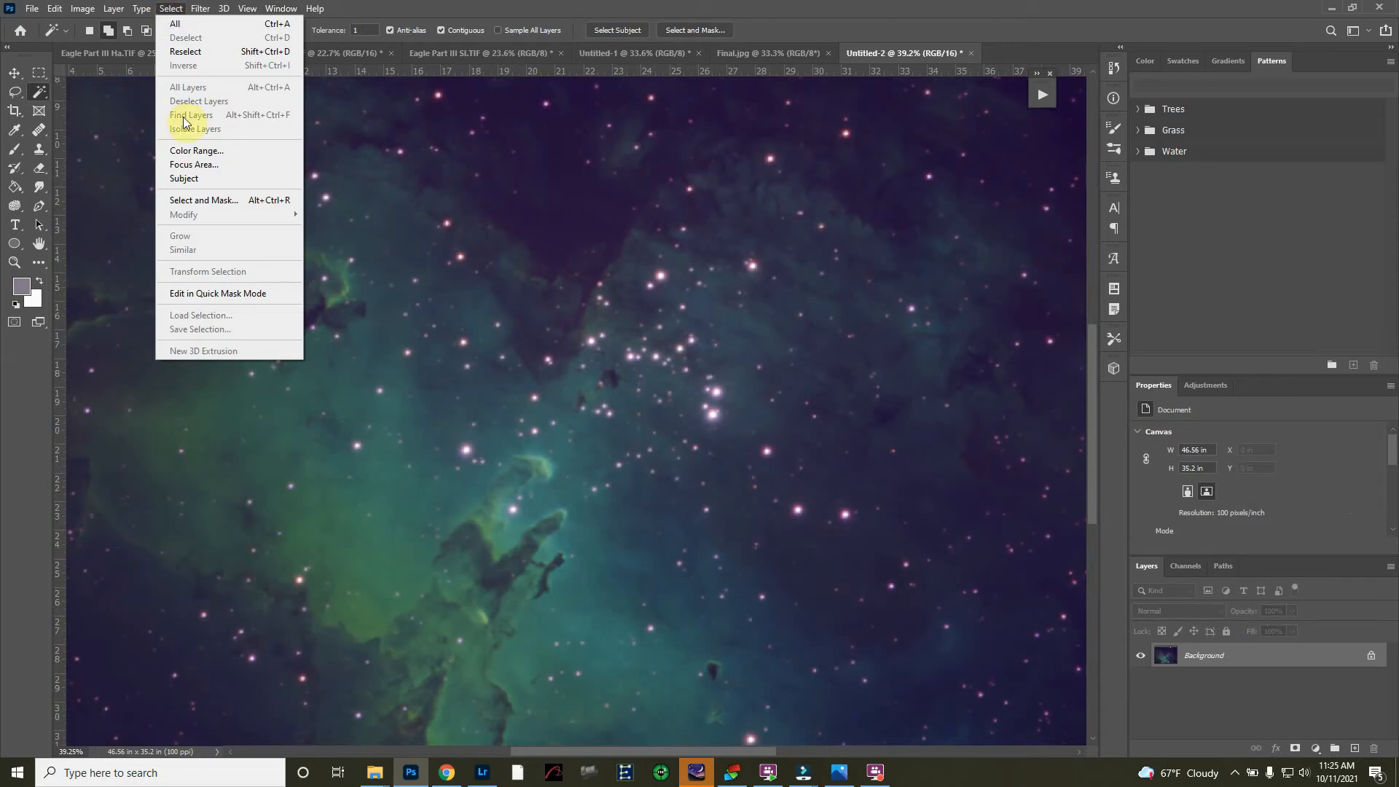
pyautogui.click(188, 150)
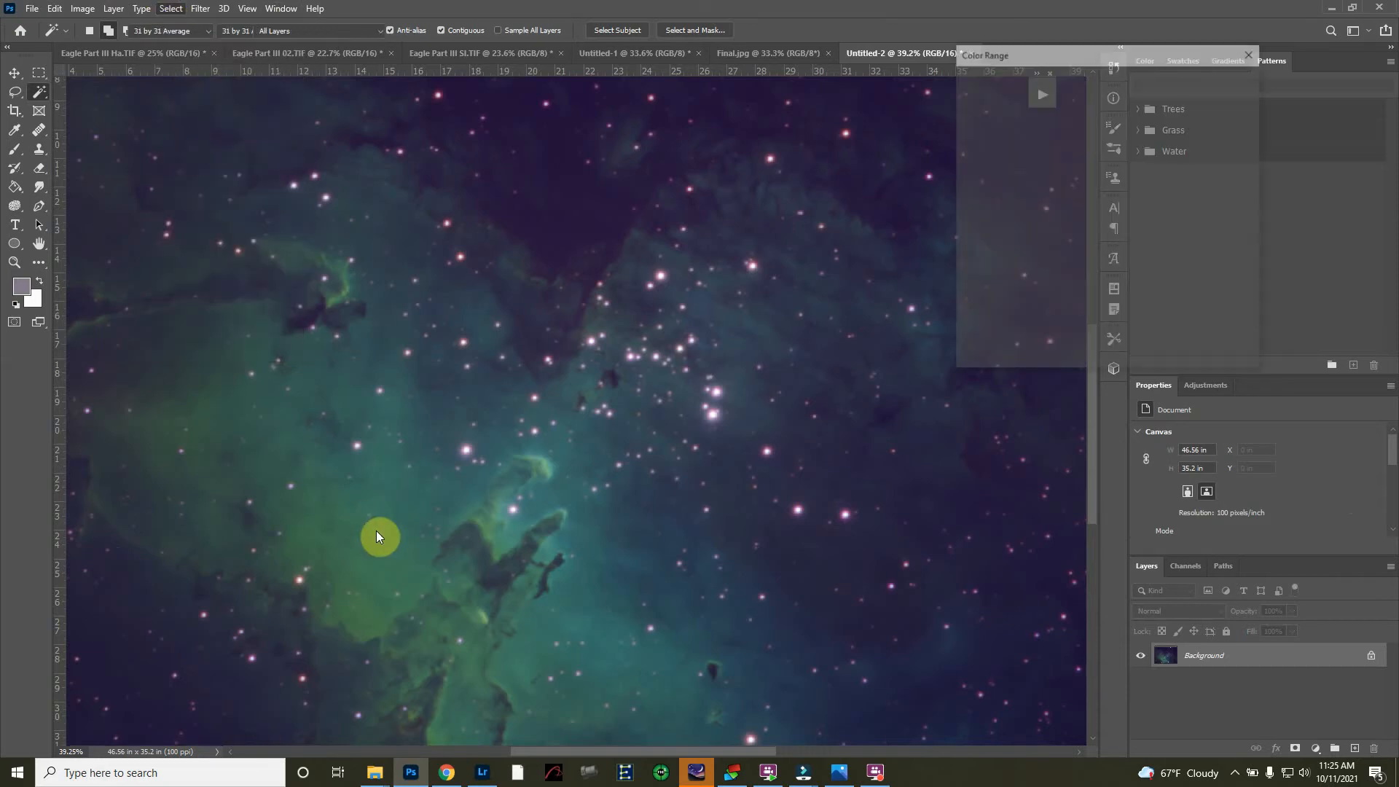
pyautogui.click(368, 615)
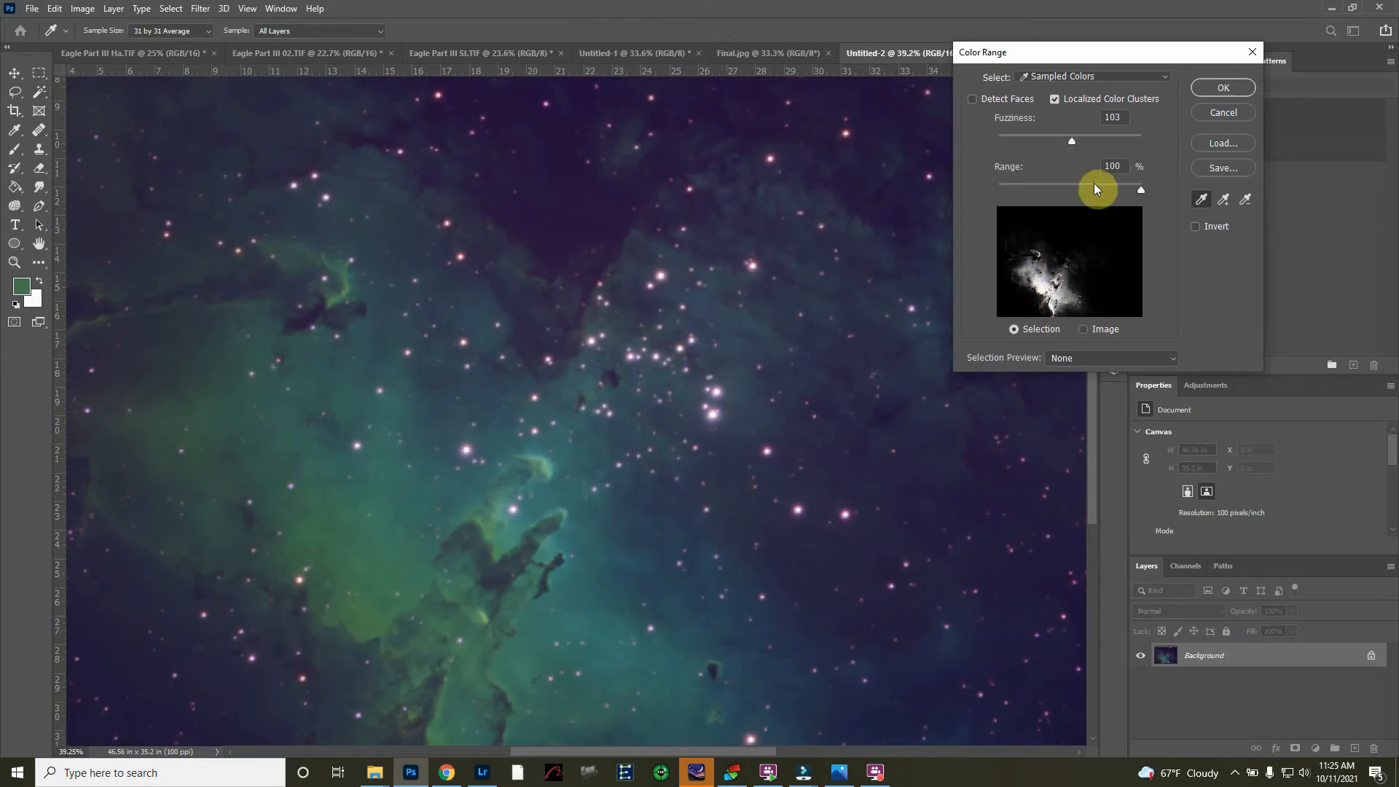
pyautogui.click(1218, 88)
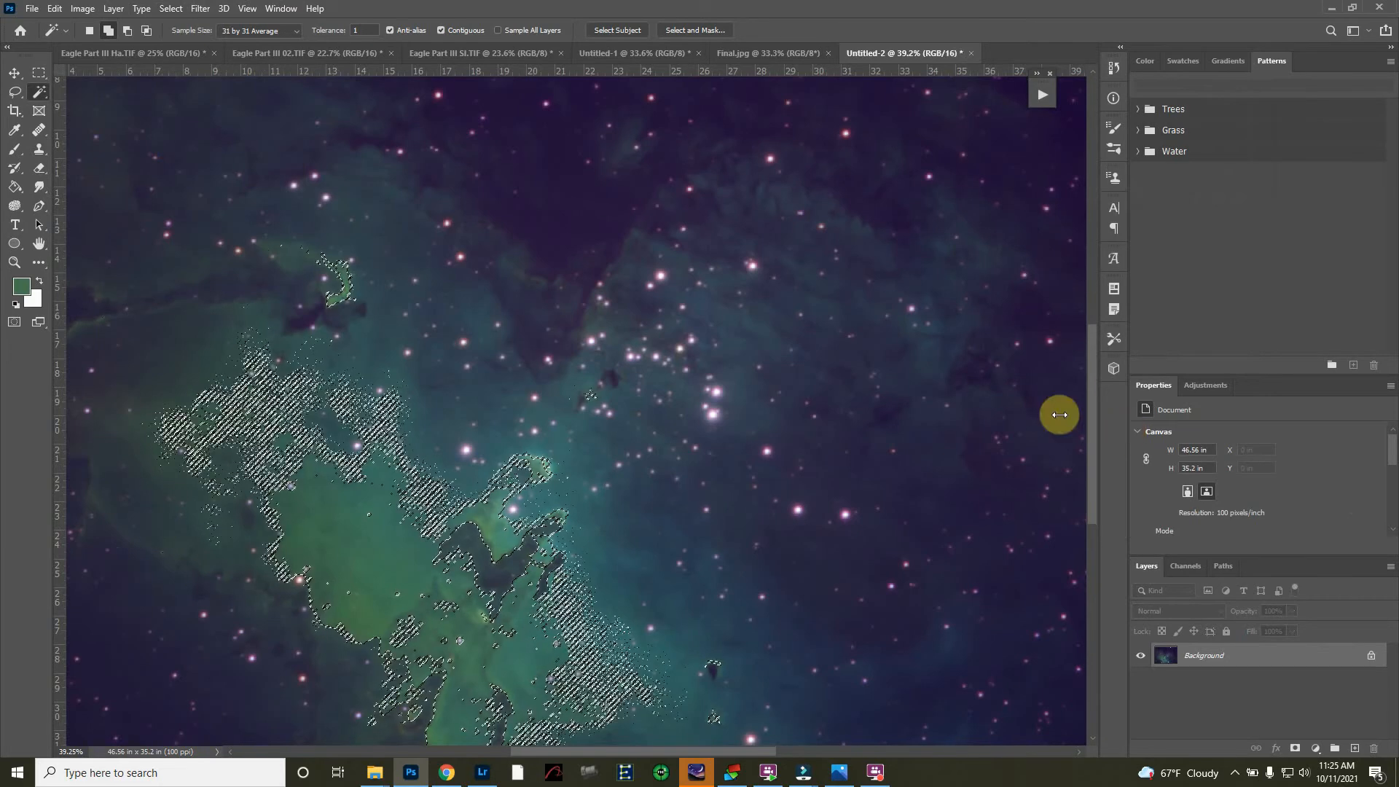
# - Add a Color Balance adjustment layer on the selected nebula with midtones Cyan-Red +34 and Magenta-Green -44, and flatten the image
pyautogui.click(1206, 385)
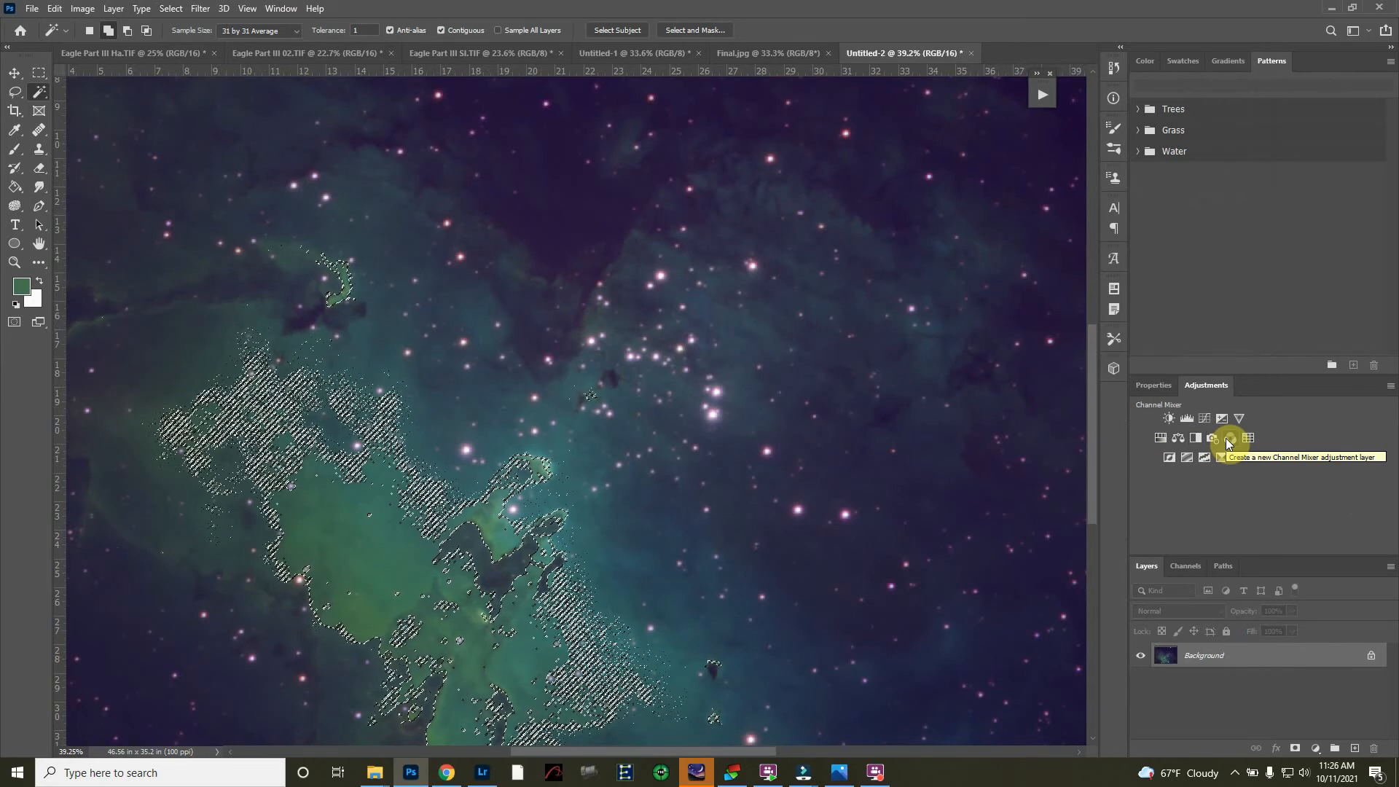
pyautogui.click(1178, 438)
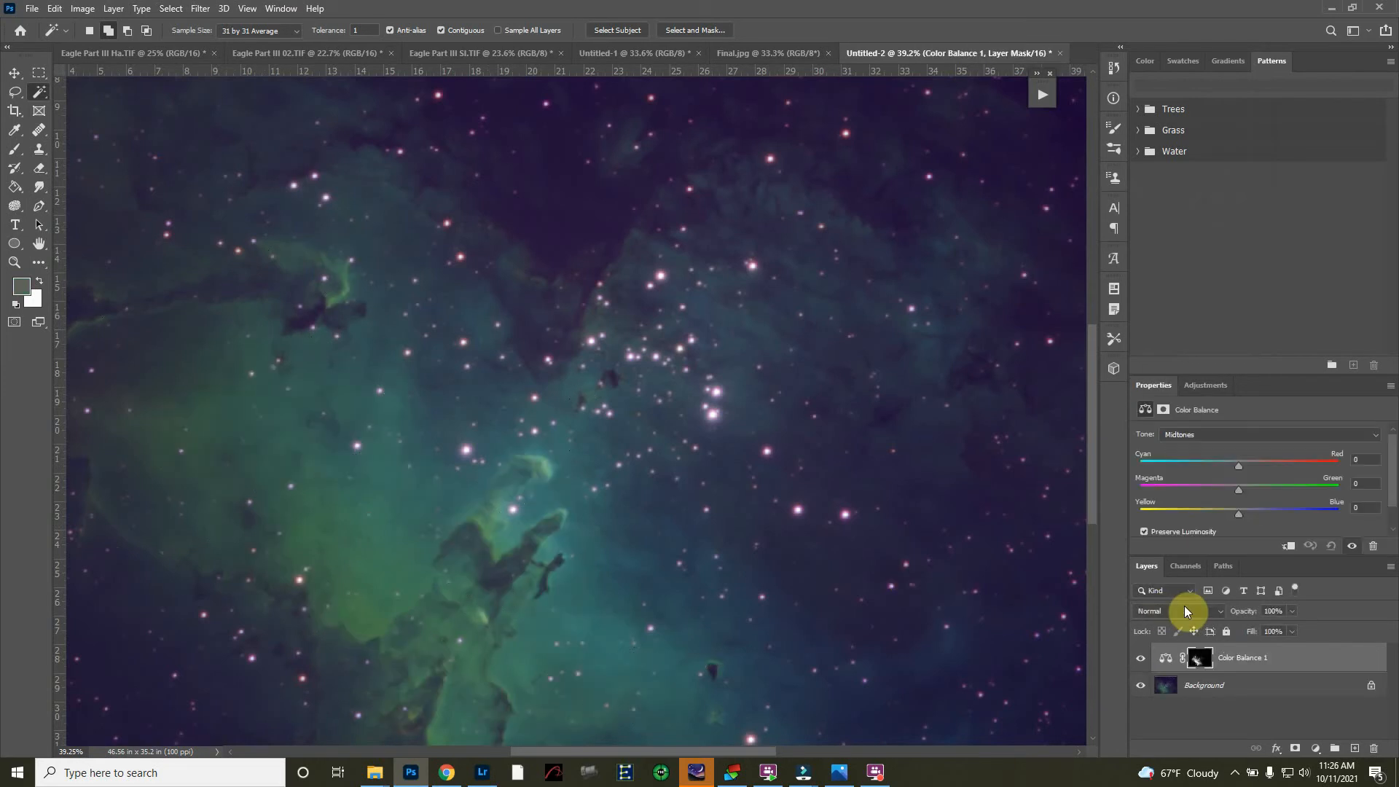
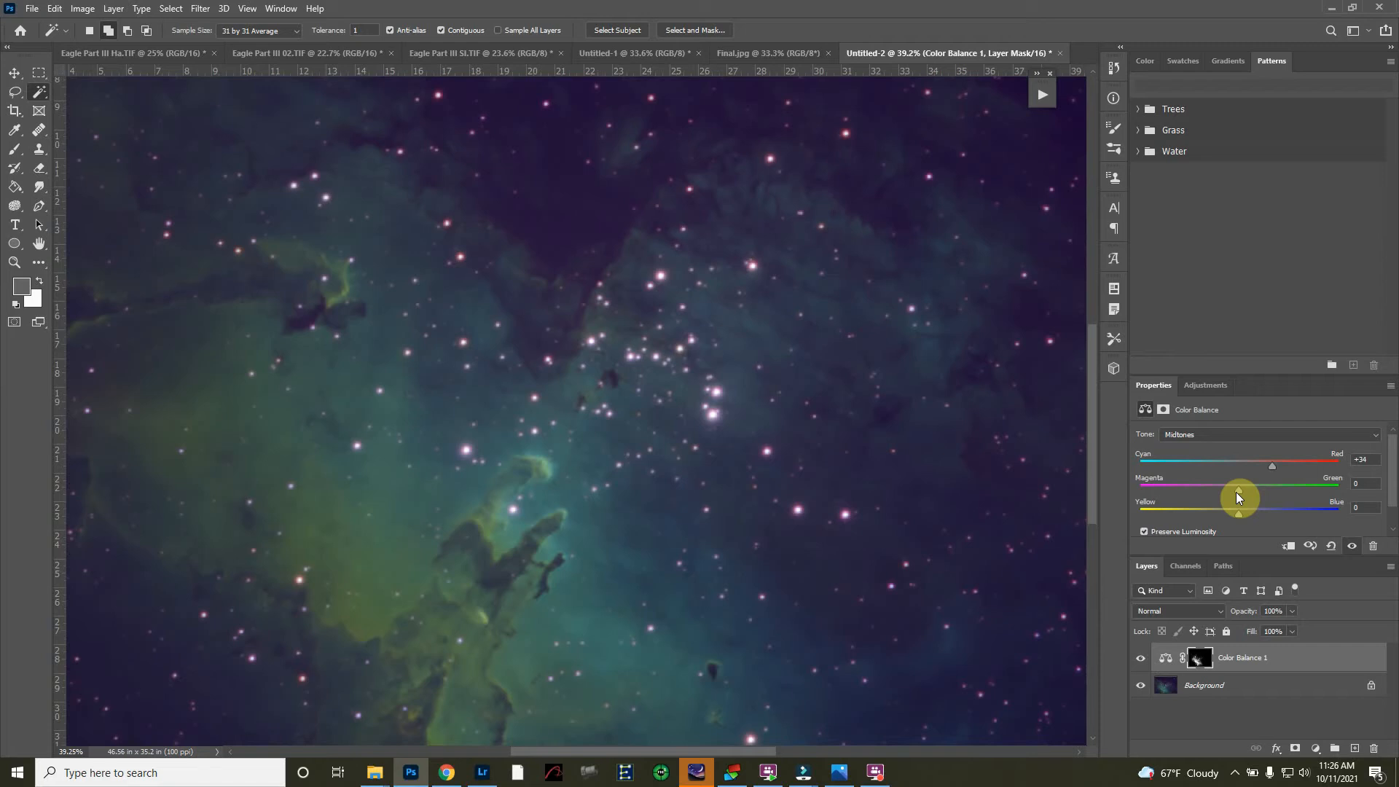
pyautogui.moveTo(1238, 490); pyautogui.dragTo(1183, 493)
pyautogui.click(113, 8)
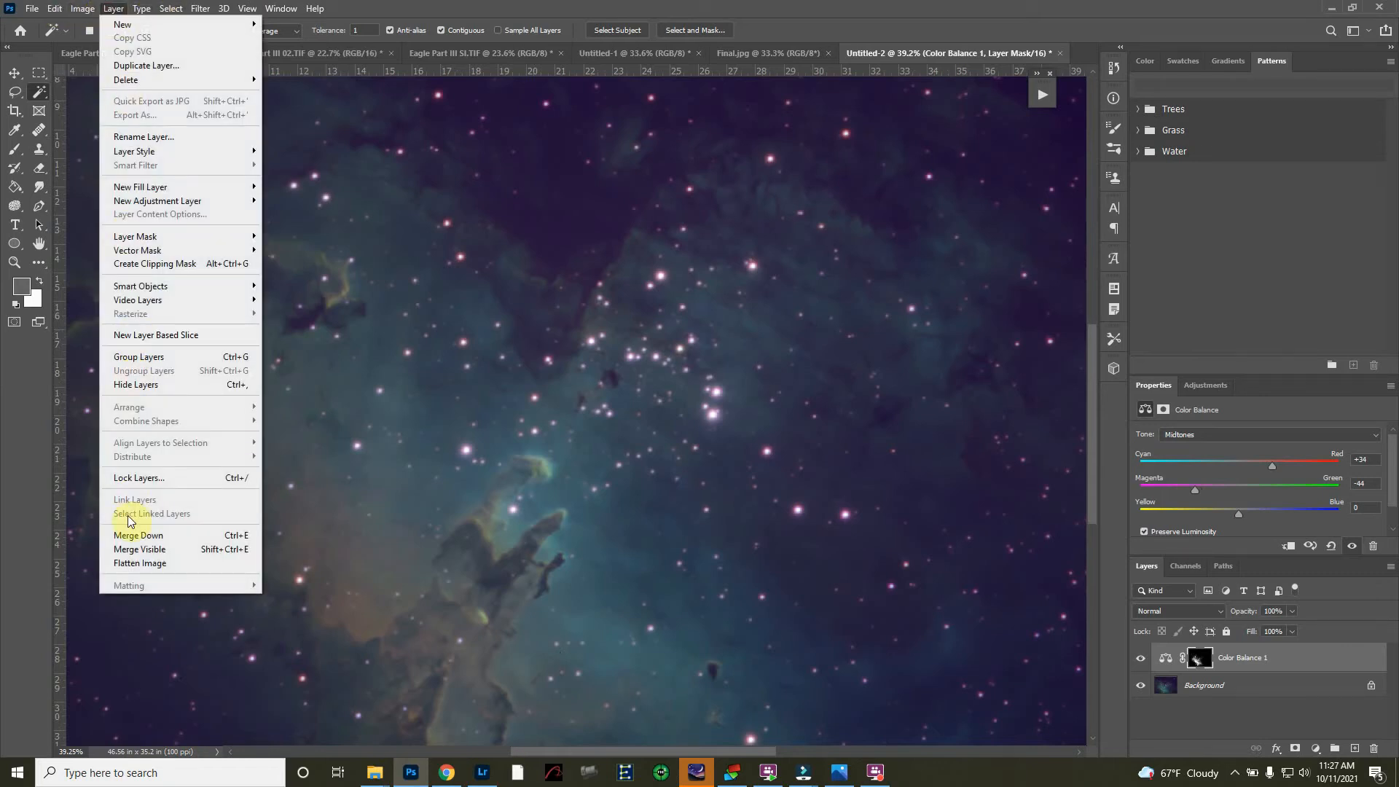
pyautogui.click(137, 563)
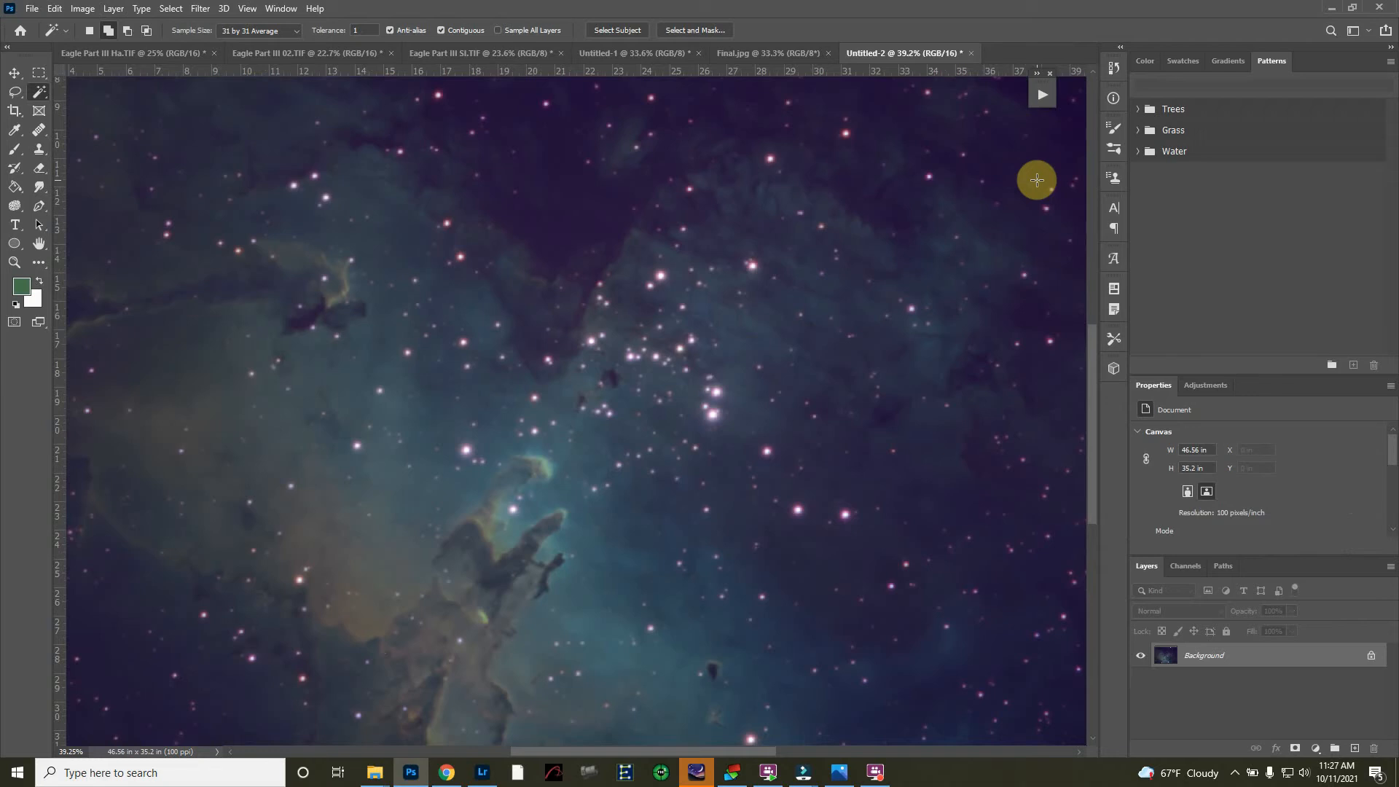
# - Start a new Color Range selection by sampling the faint yellowish rim along the lower edge of the dark dust lane
pyautogui.scroll(-2, 223, 547)
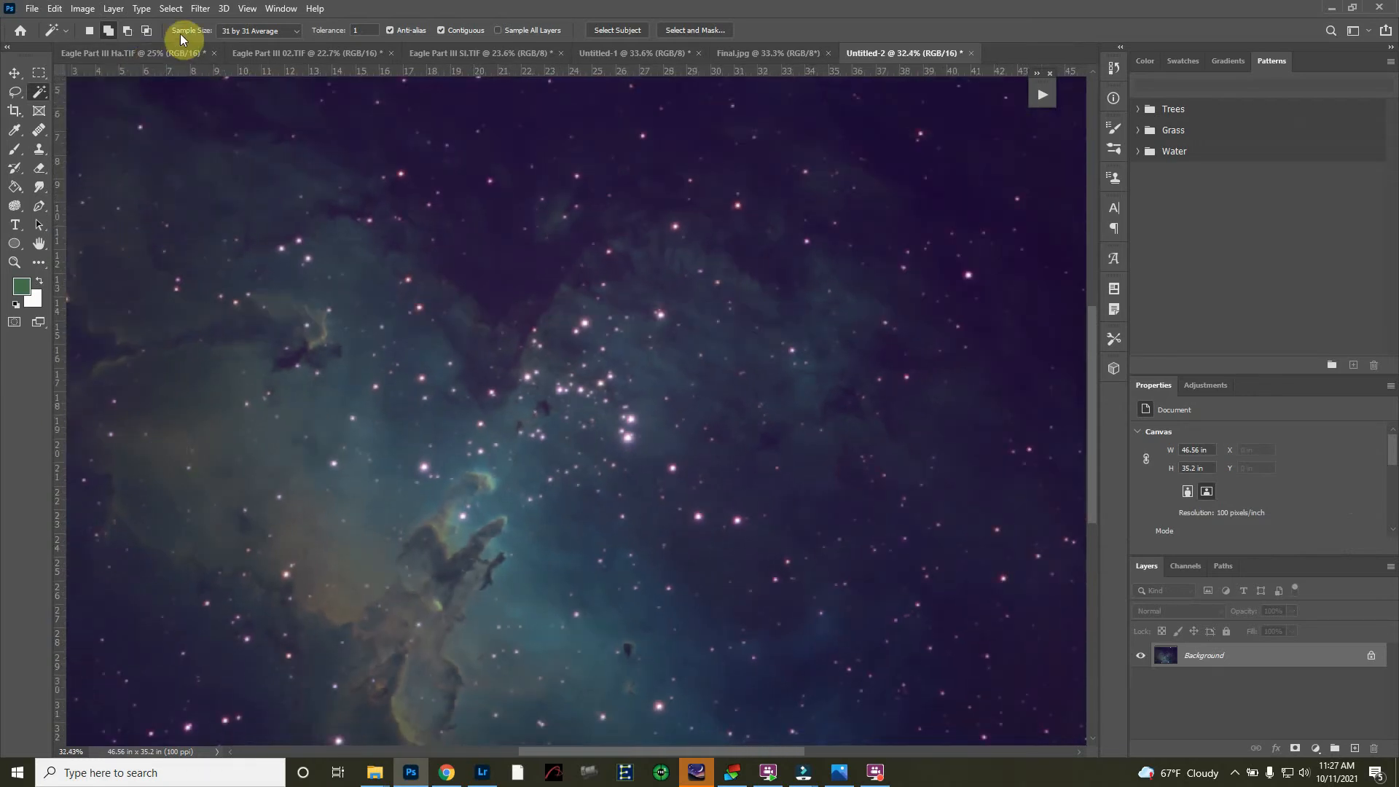
pyautogui.click(172, 9)
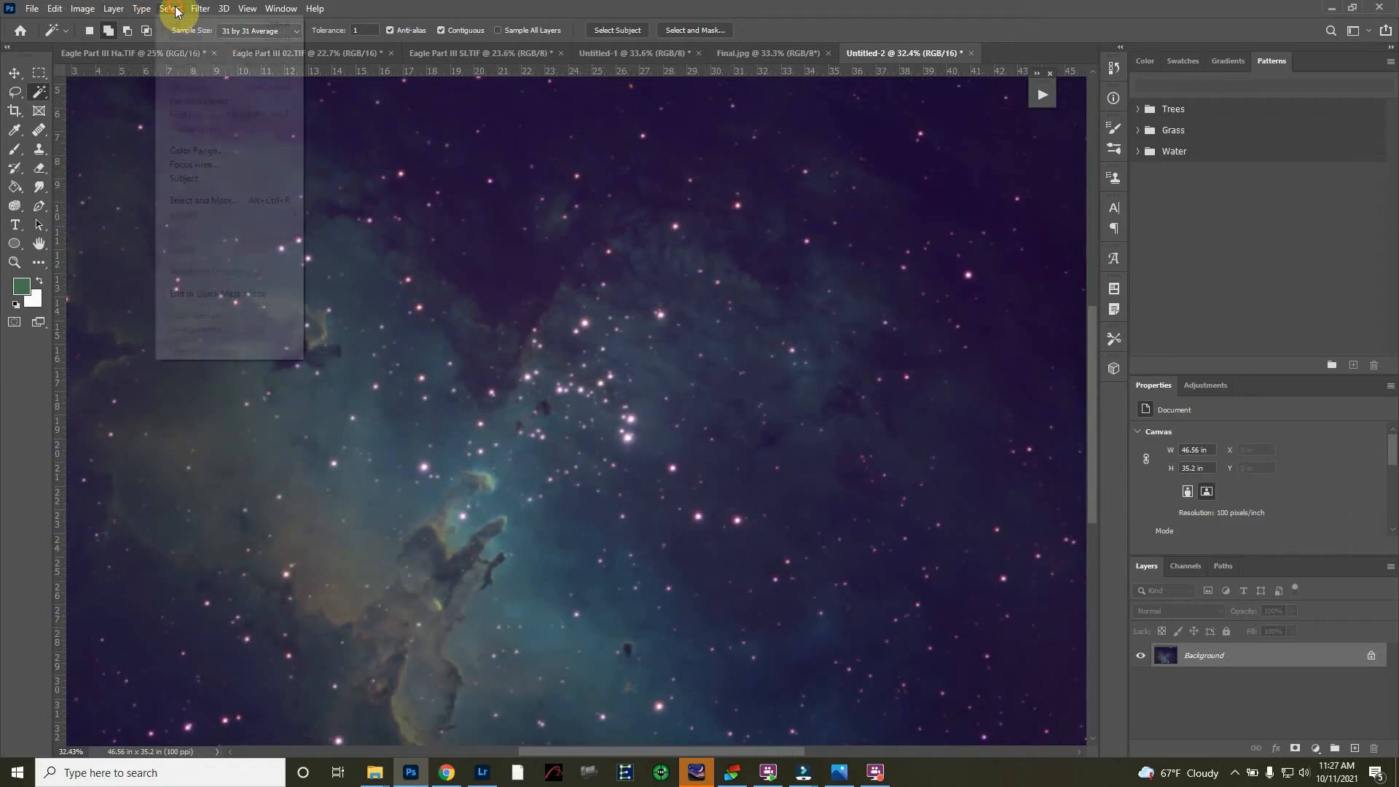
pyautogui.click(193, 150)
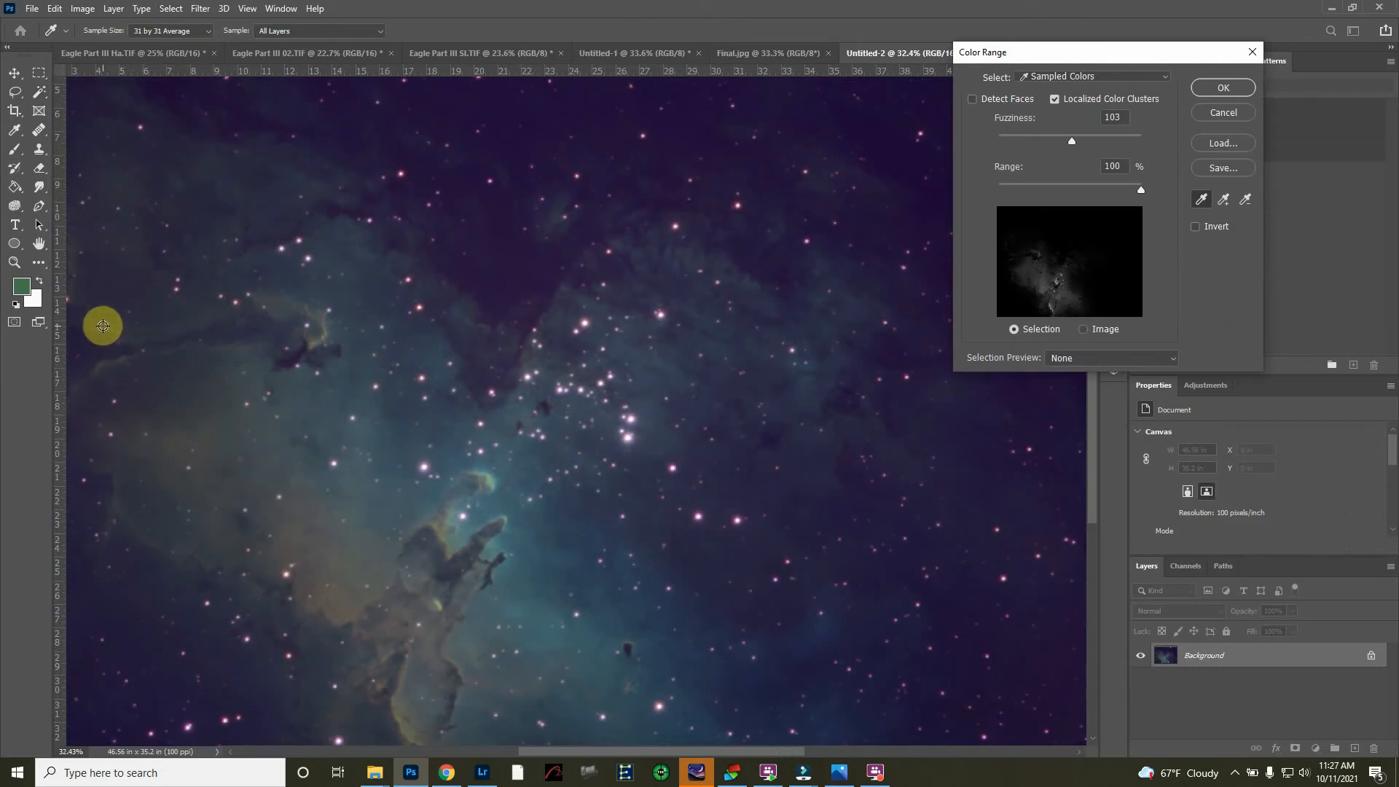
pyautogui.scroll(8, 102, 326)
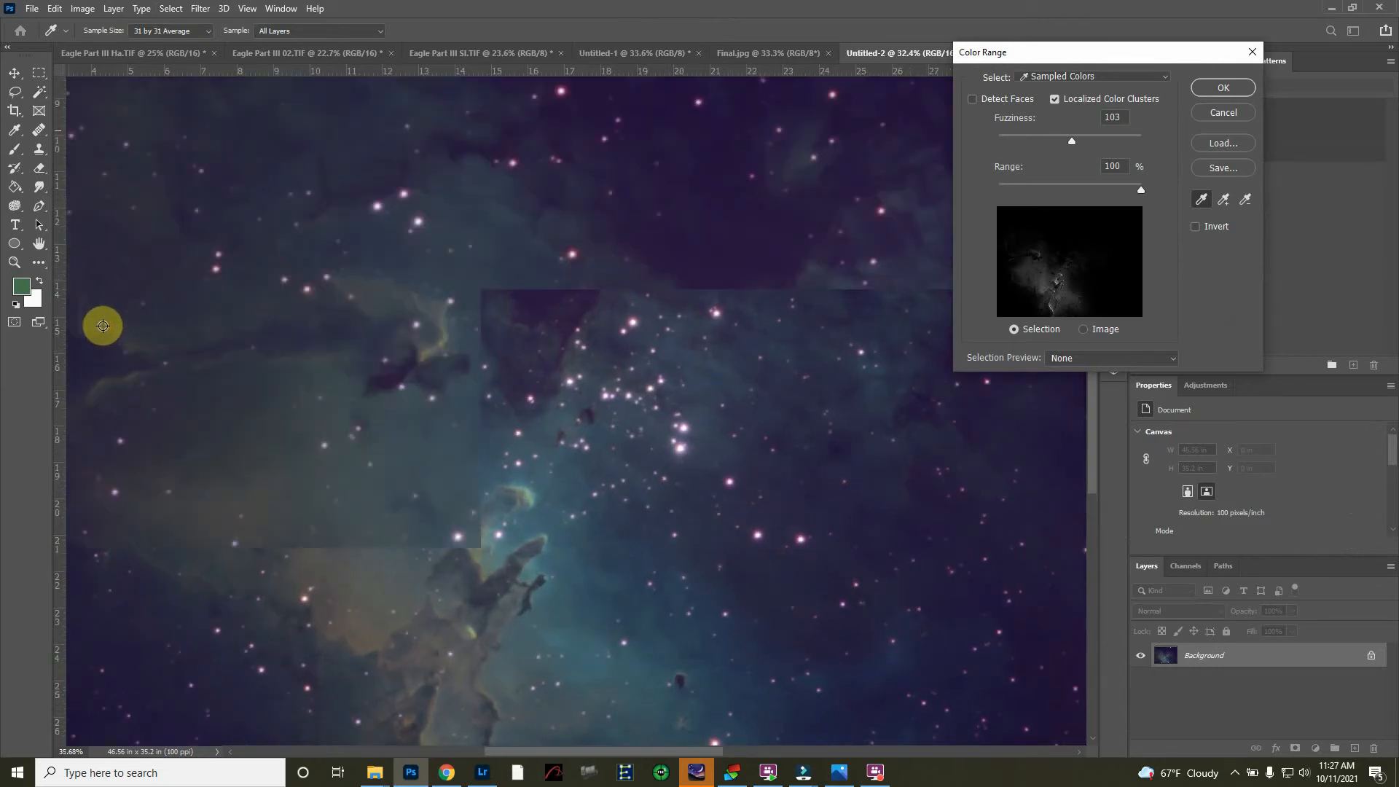
pyautogui.scroll(4, 103, 326)
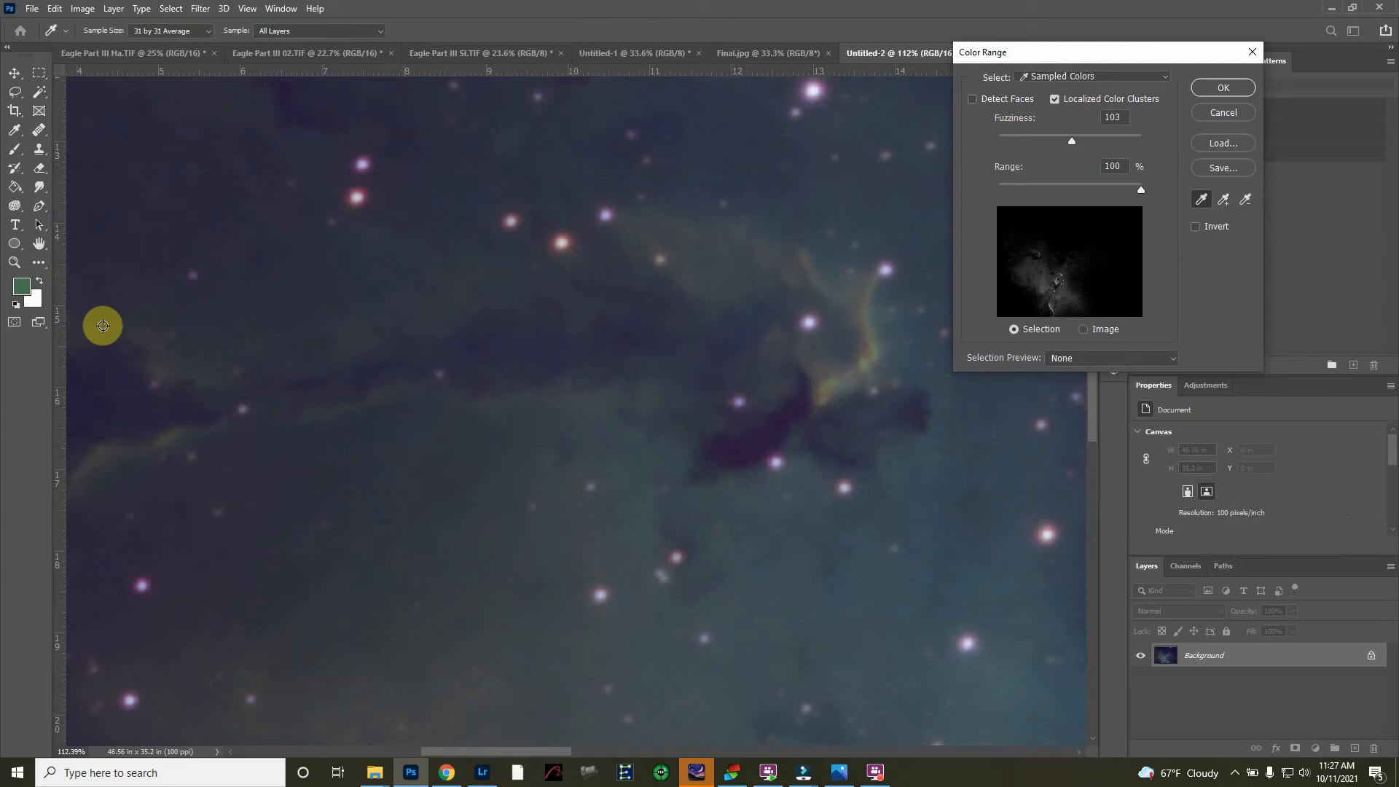
pyautogui.click(101, 459)
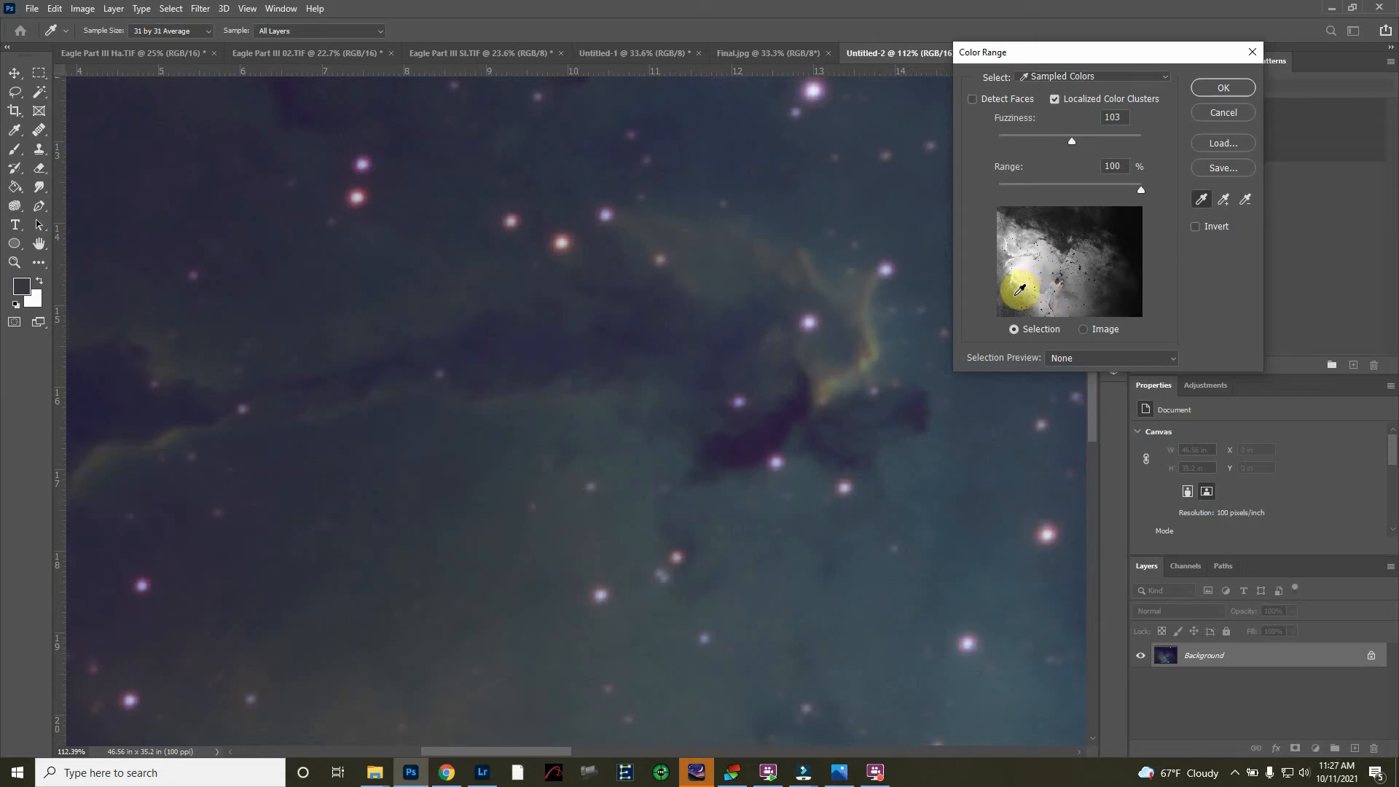
# - Reduce the Color Range fuzziness to 59 and create the selection from the sampled nebula colors
pyautogui.moveTo(1069, 143); pyautogui.dragTo(1042, 146)
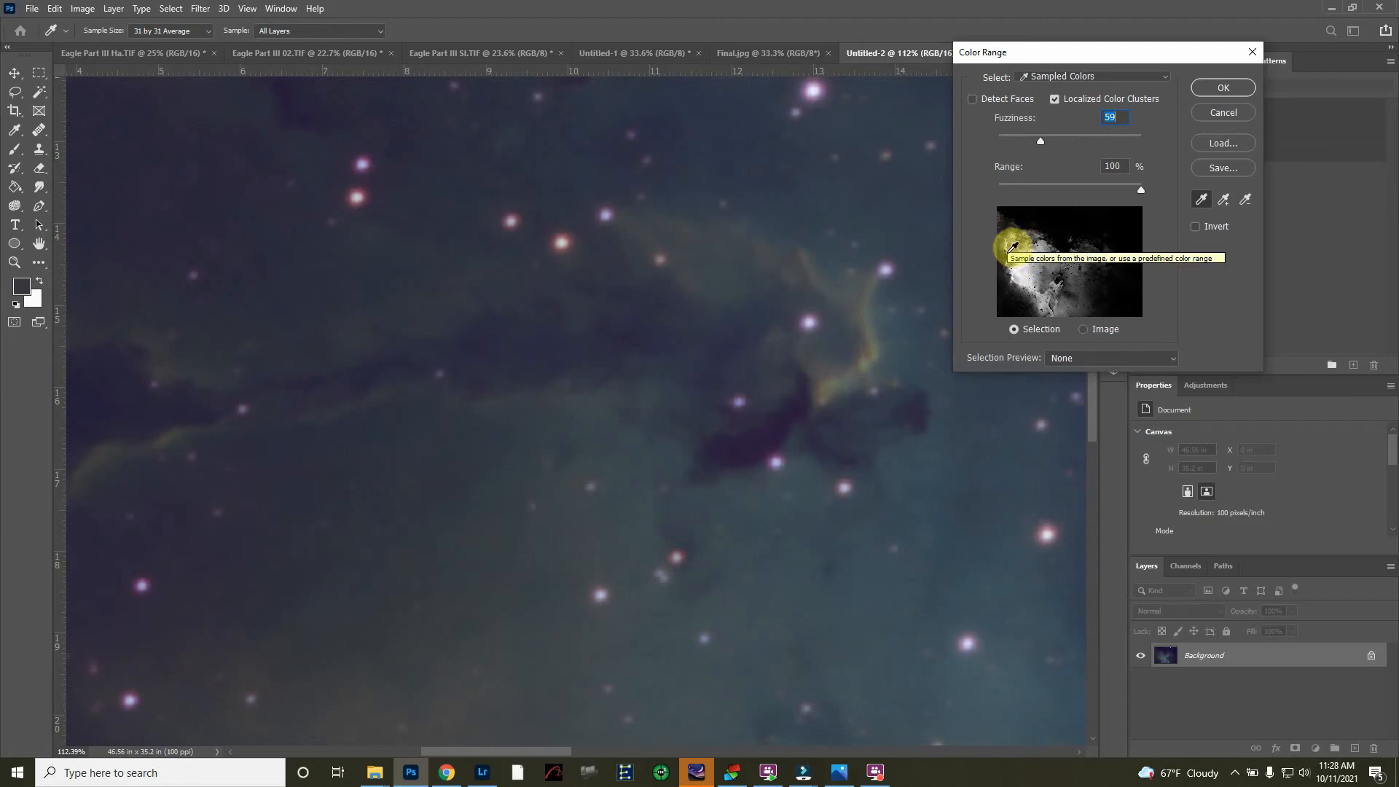
pyautogui.click(1214, 86)
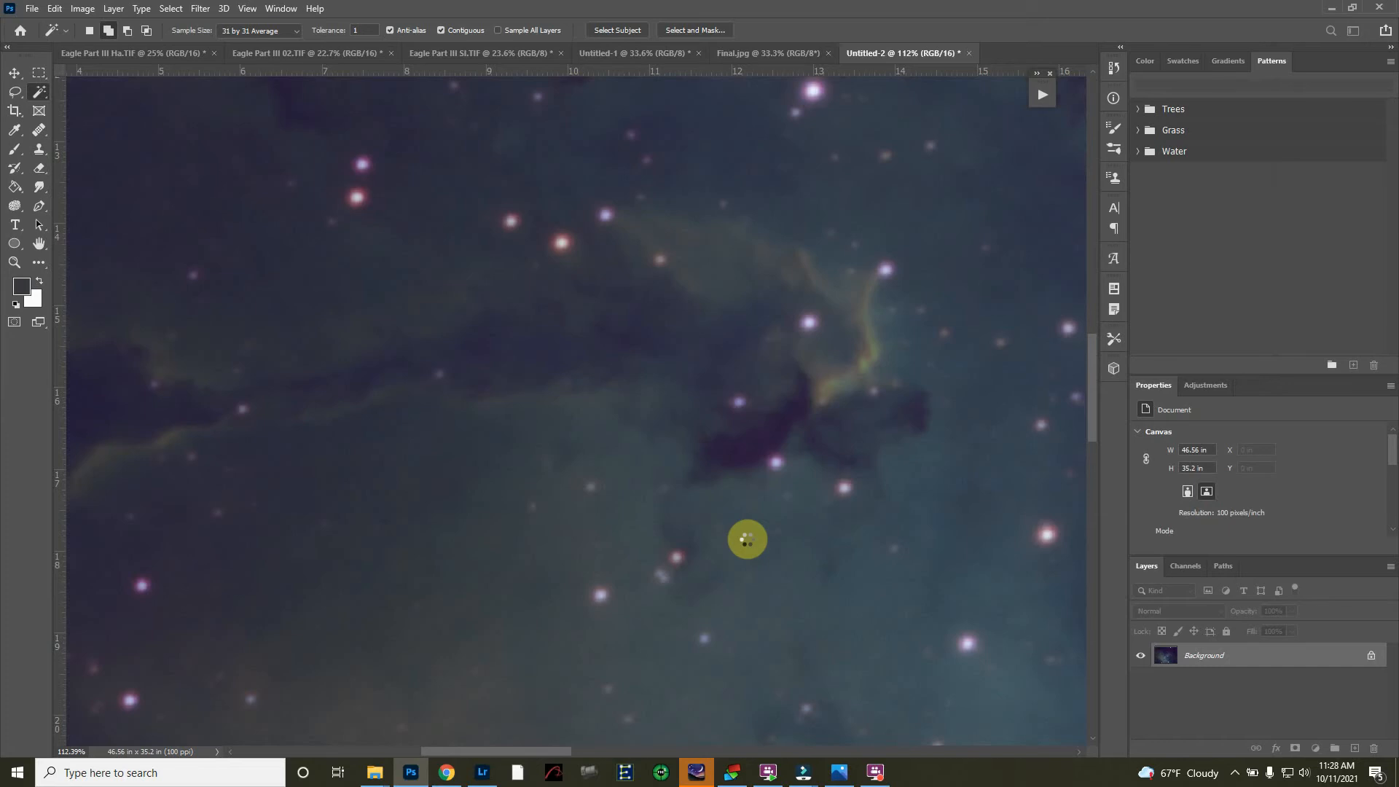
pyautogui.scroll(-3, 747, 539)
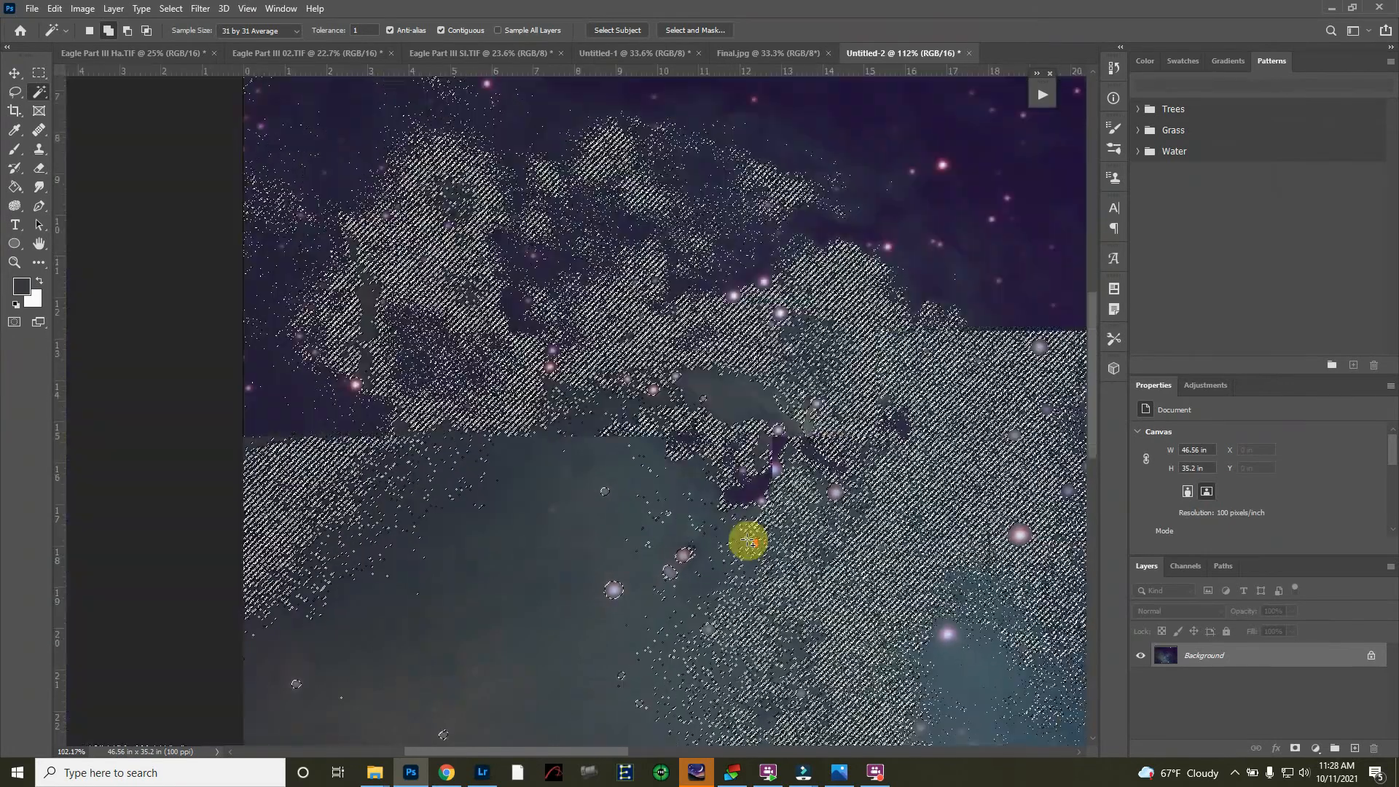
pyautogui.scroll(-5, 747, 539)
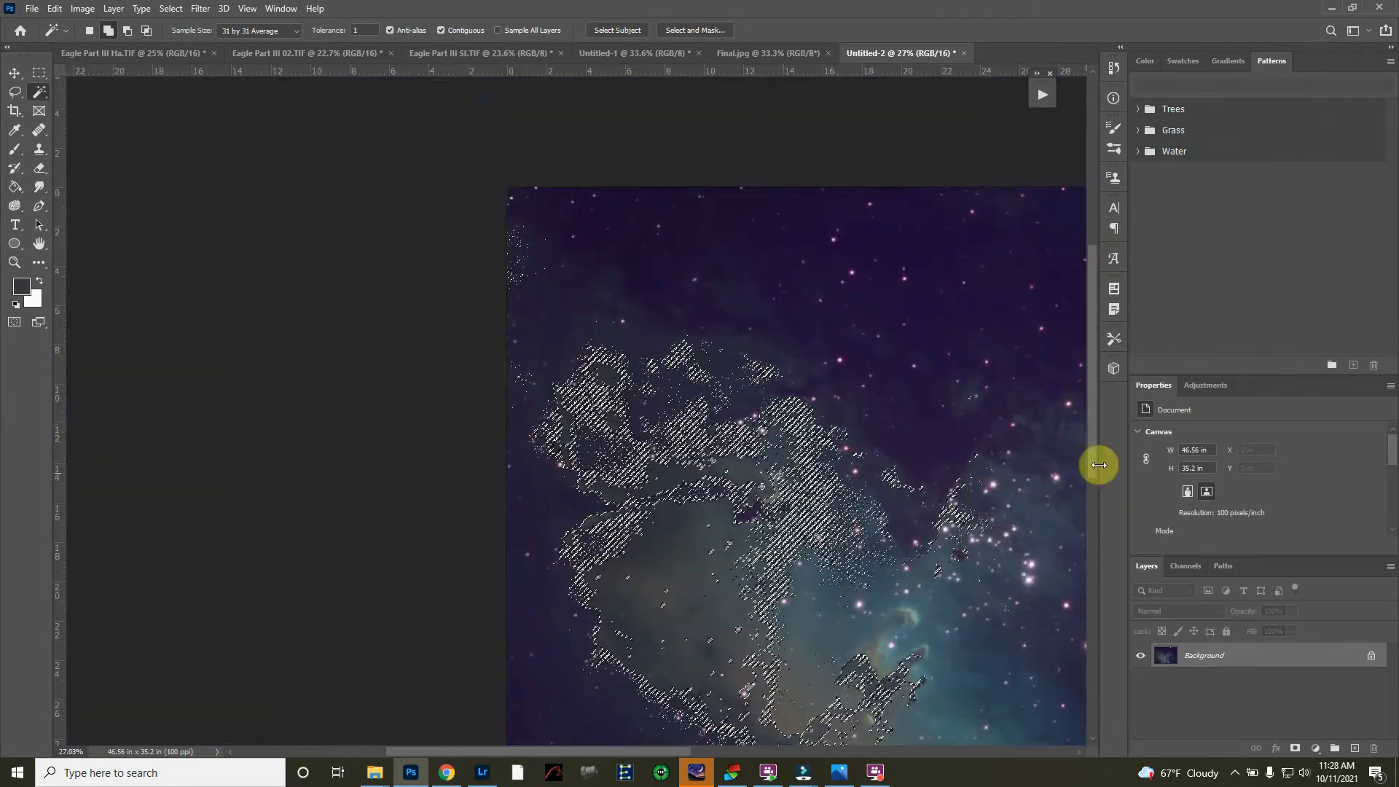
# - Add a Color Balance adjustment layer over the selection with midtones Cyan-Red +18 and Yellow-Blue -19
pyautogui.click(1212, 388)
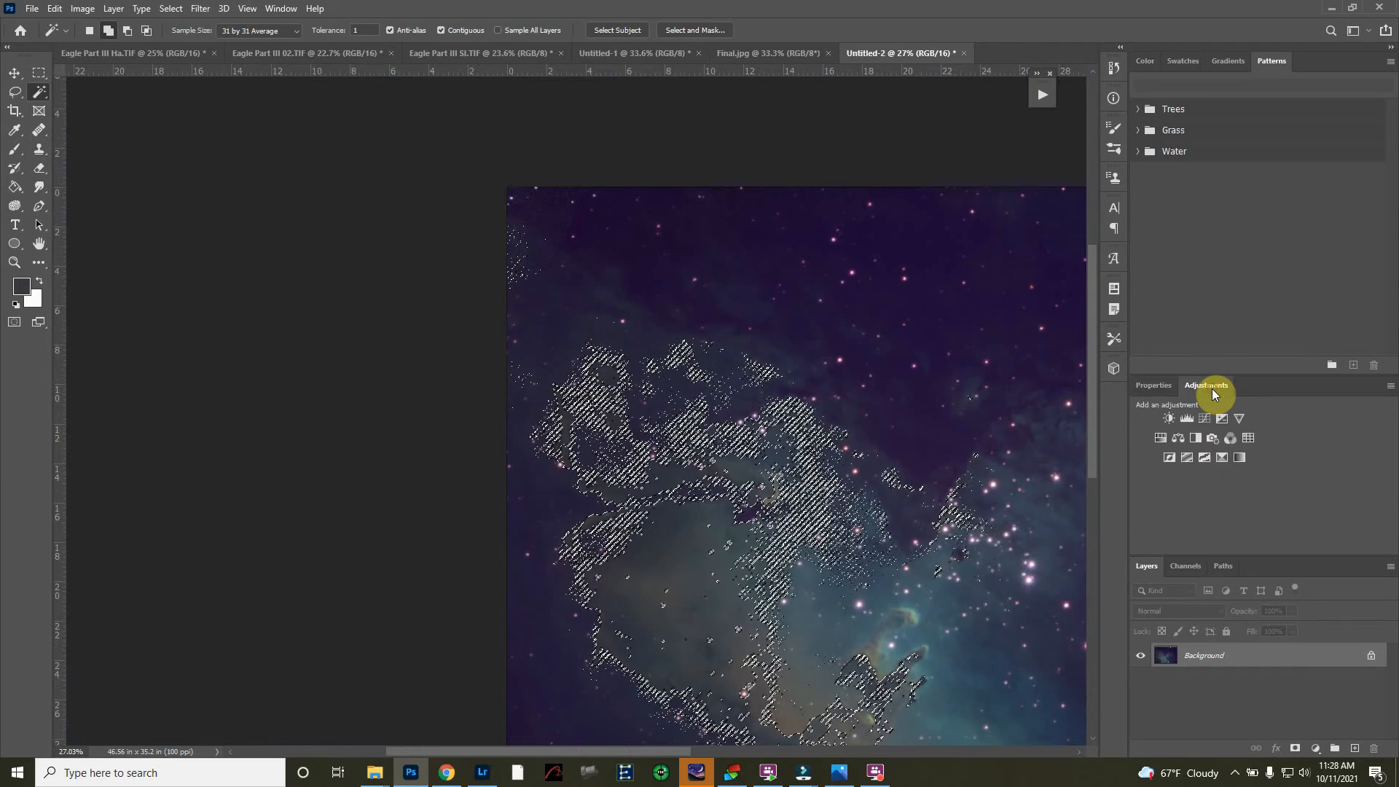
pyautogui.click(1177, 438)
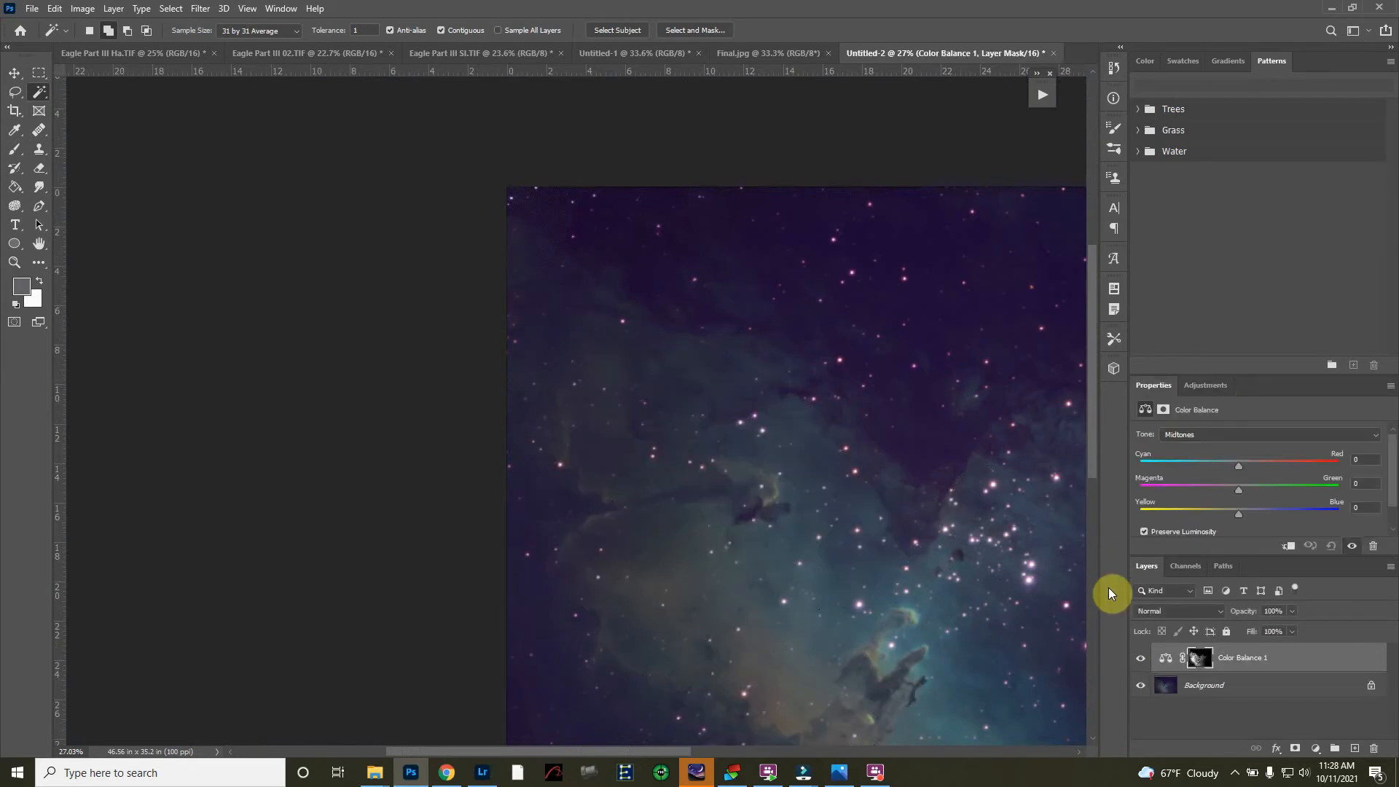
pyautogui.click(1220, 516)
pyautogui.moveTo(1236, 466); pyautogui.dragTo(1252, 465)
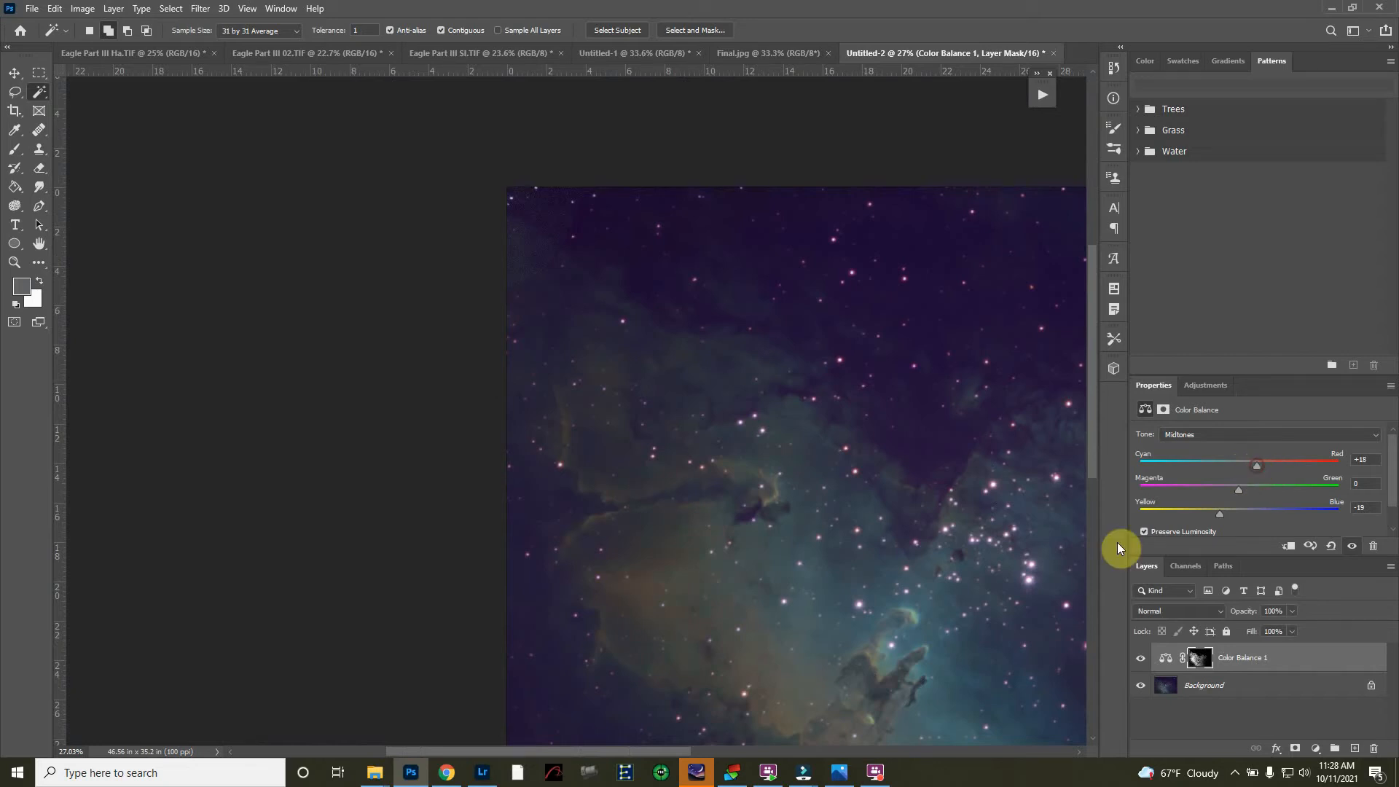
pyautogui.scroll(-3, 531, 531)
pyautogui.scroll(3, 528, 548)
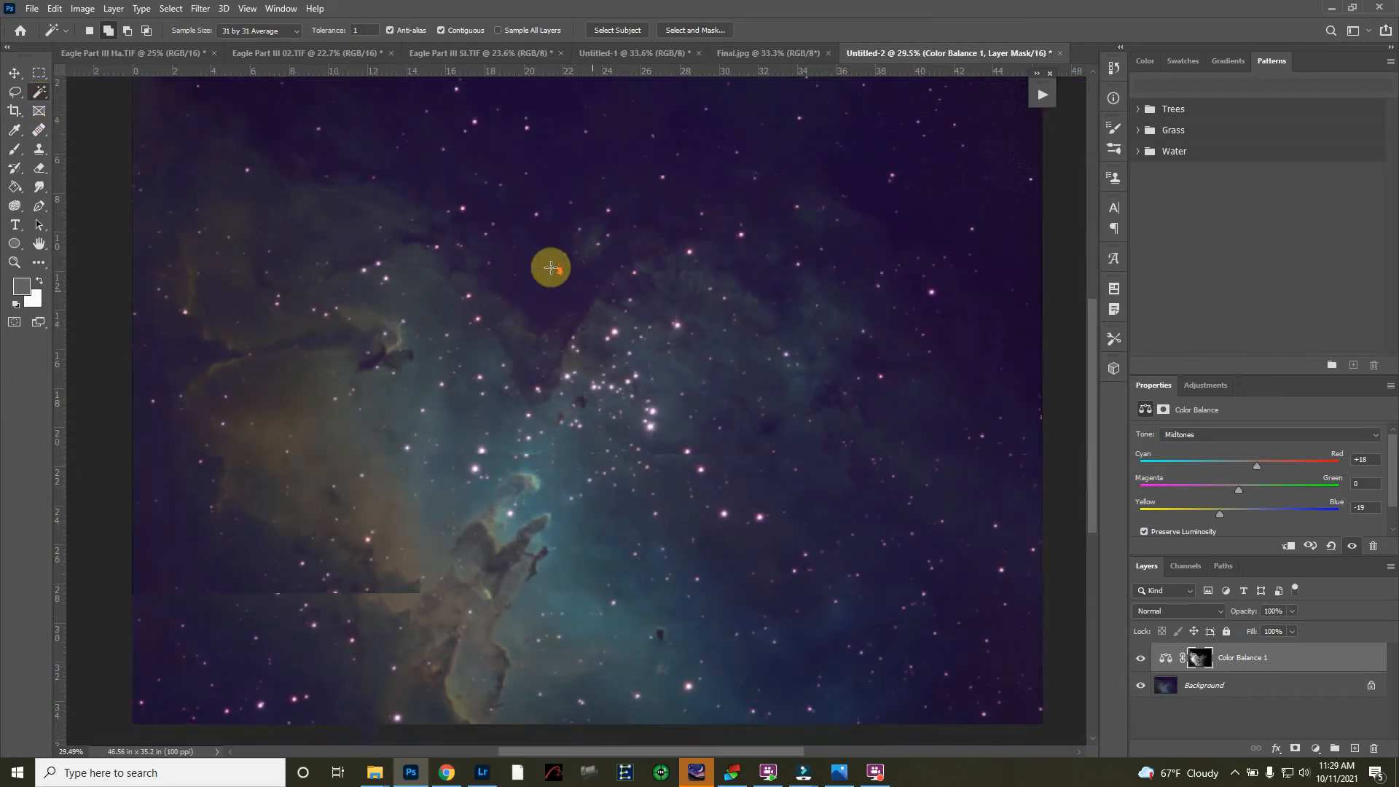
# - Try selecting the dark sky above the nebula with the Magic Wand at a 101 by 101 Average sample size, and deselect it
pyautogui.rightClick(563, 302)
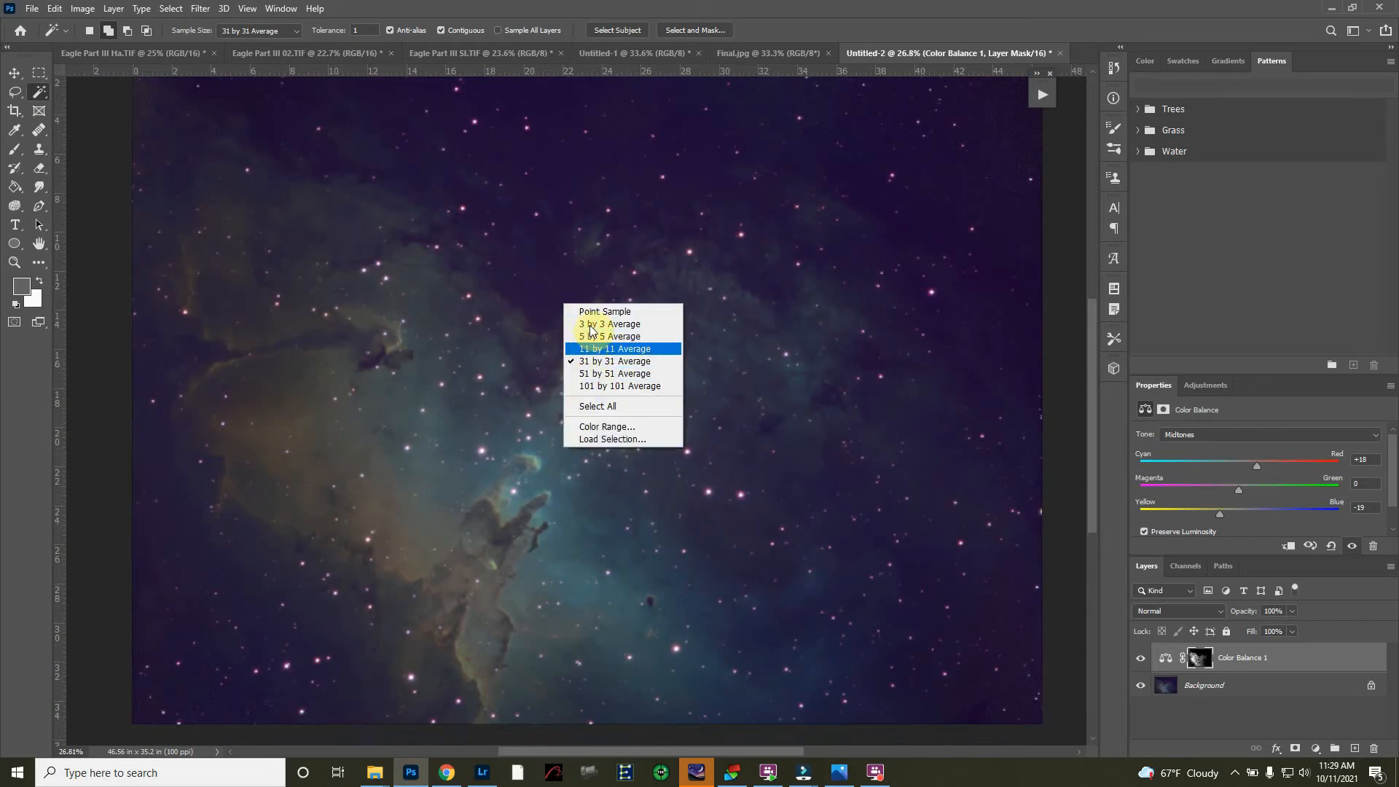
pyautogui.click(591, 325)
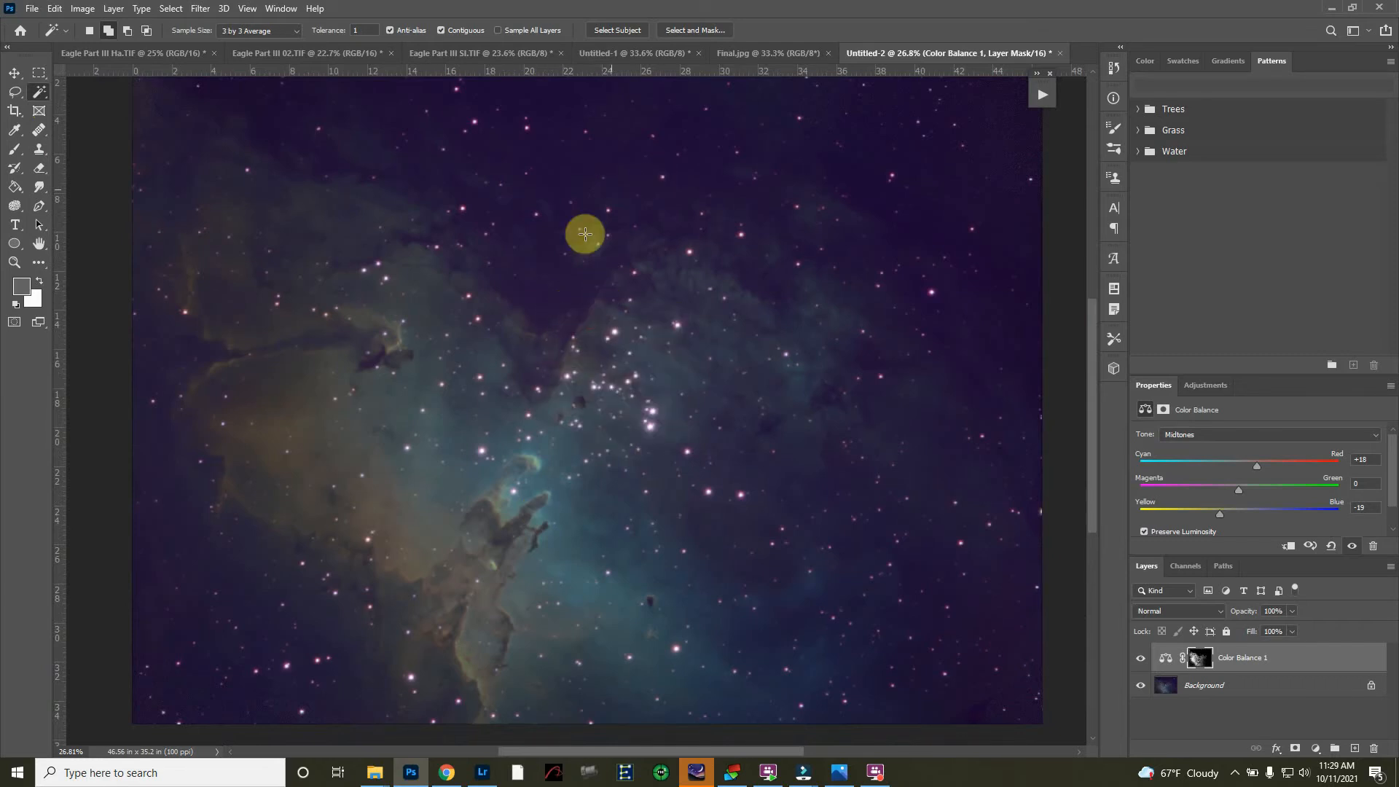
pyautogui.rightClick(549, 299)
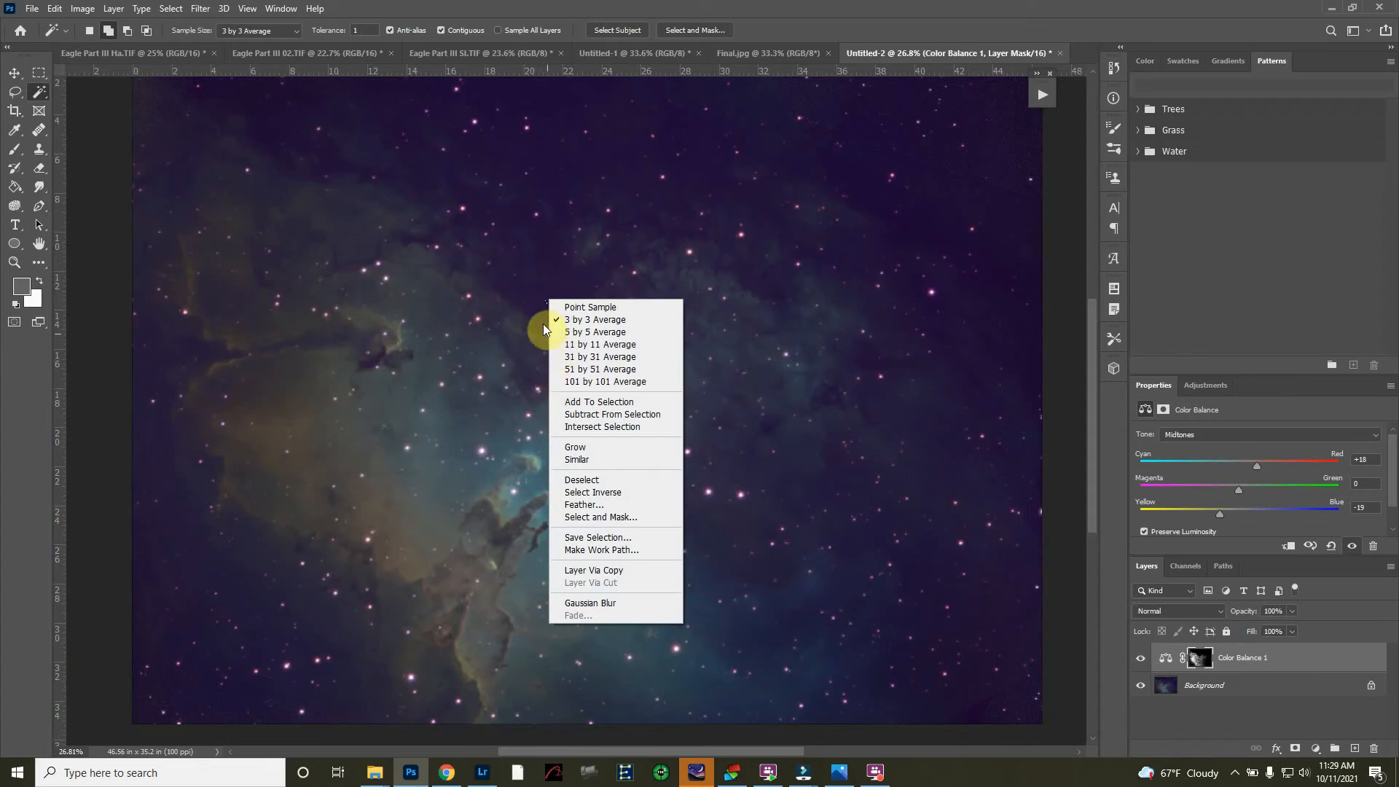
pyautogui.click(570, 380)
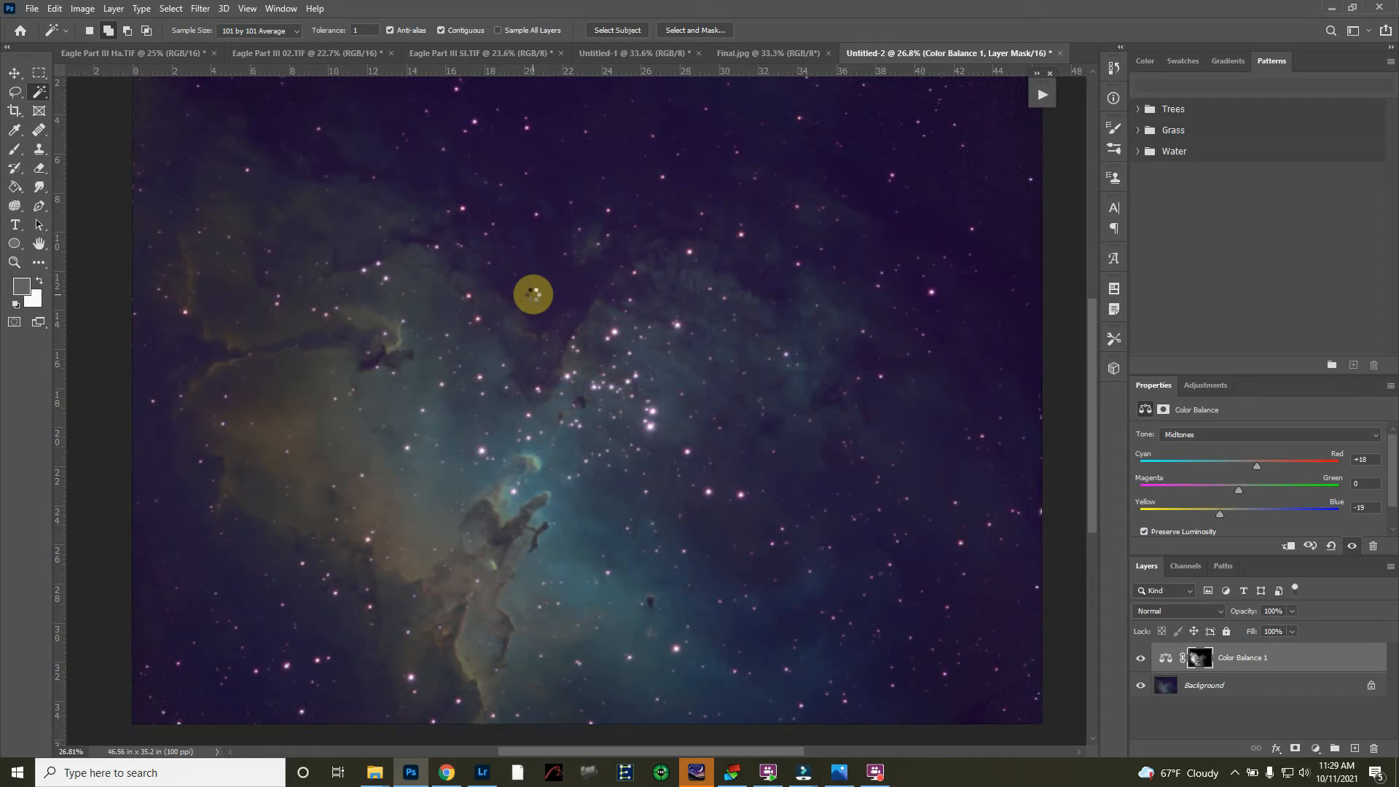
pyautogui.click(532, 293)
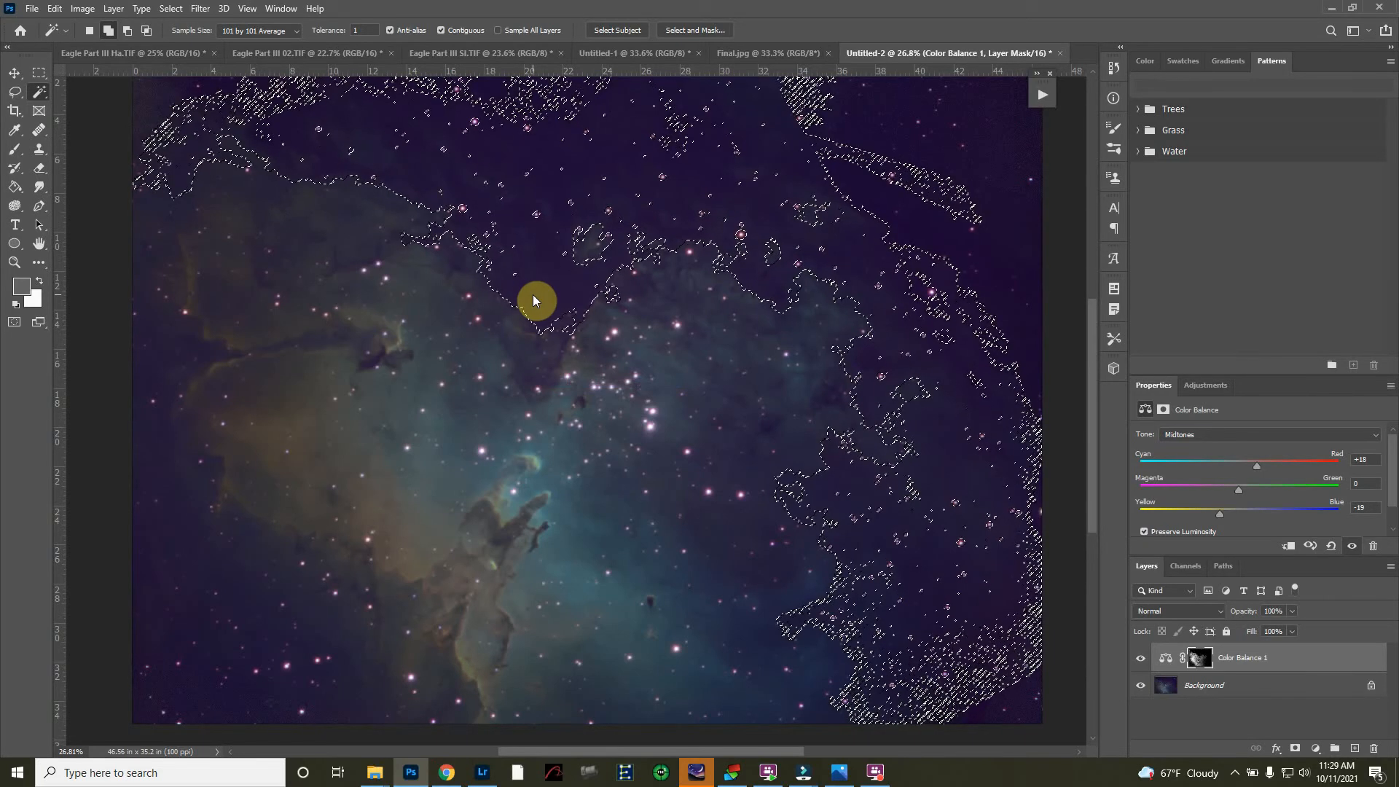
pyautogui.rightClick(532, 294)
pyautogui.click(572, 476)
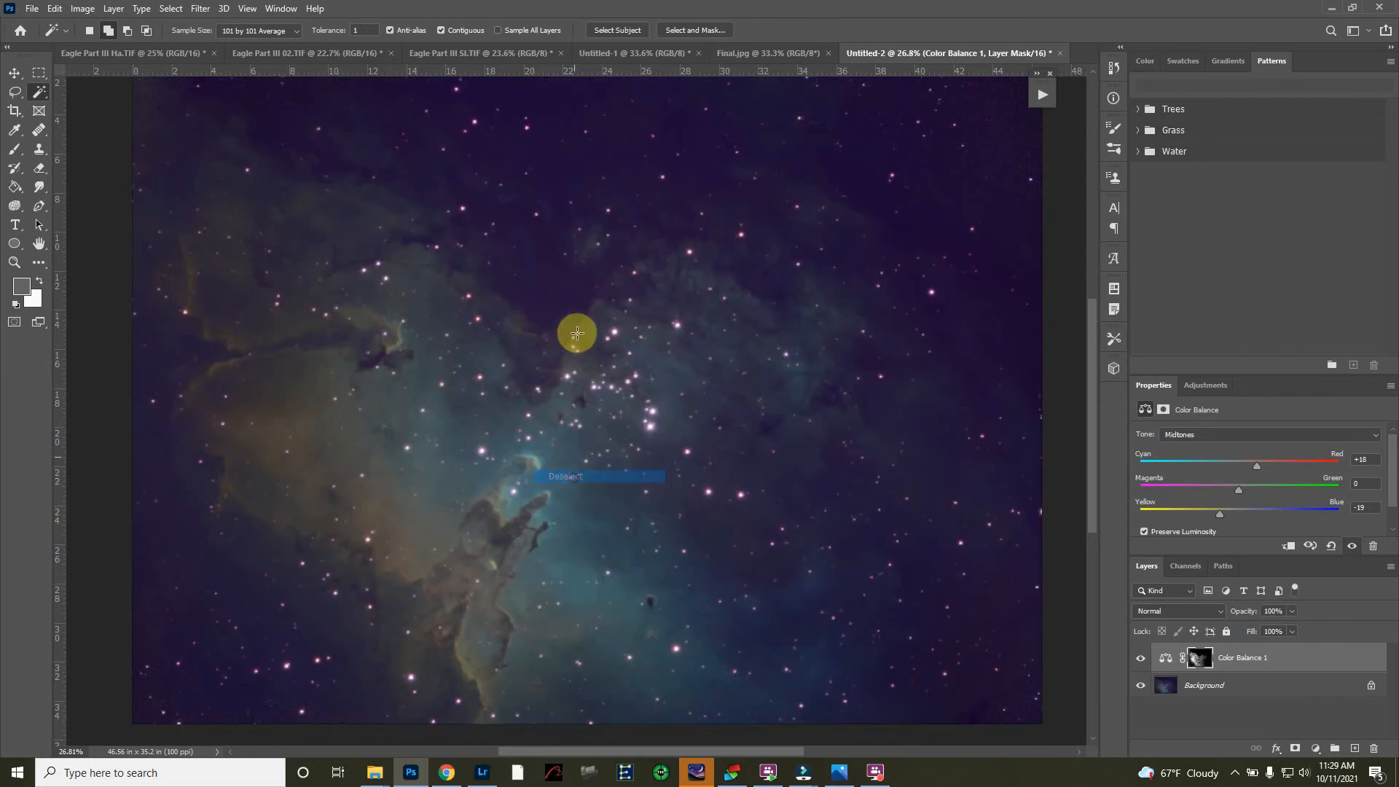
# - Set the Magic Wand sample size to 31 by 31 Average and select the dark purple sky above and beside the nebula
pyautogui.rightClick(579, 285)
pyautogui.click(619, 344)
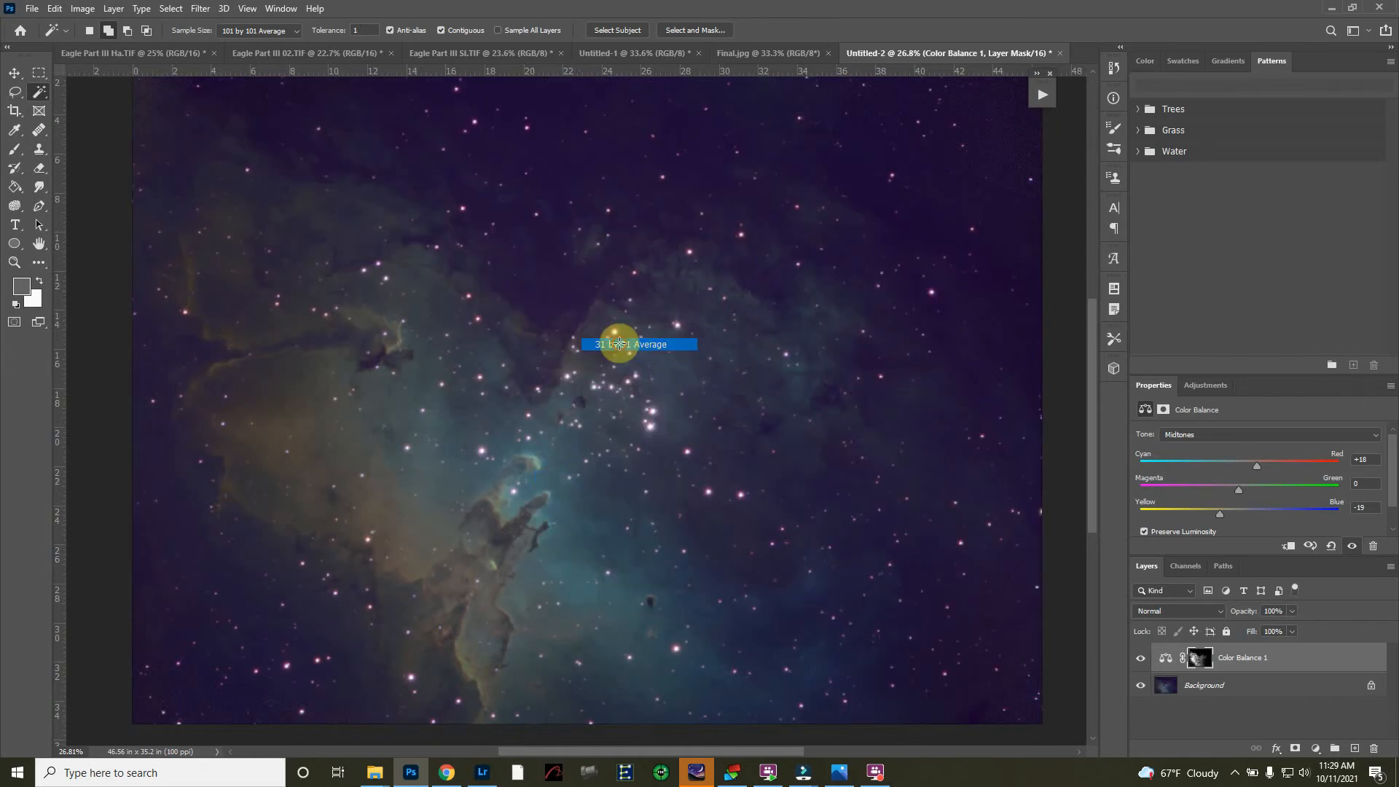
pyautogui.click(536, 306)
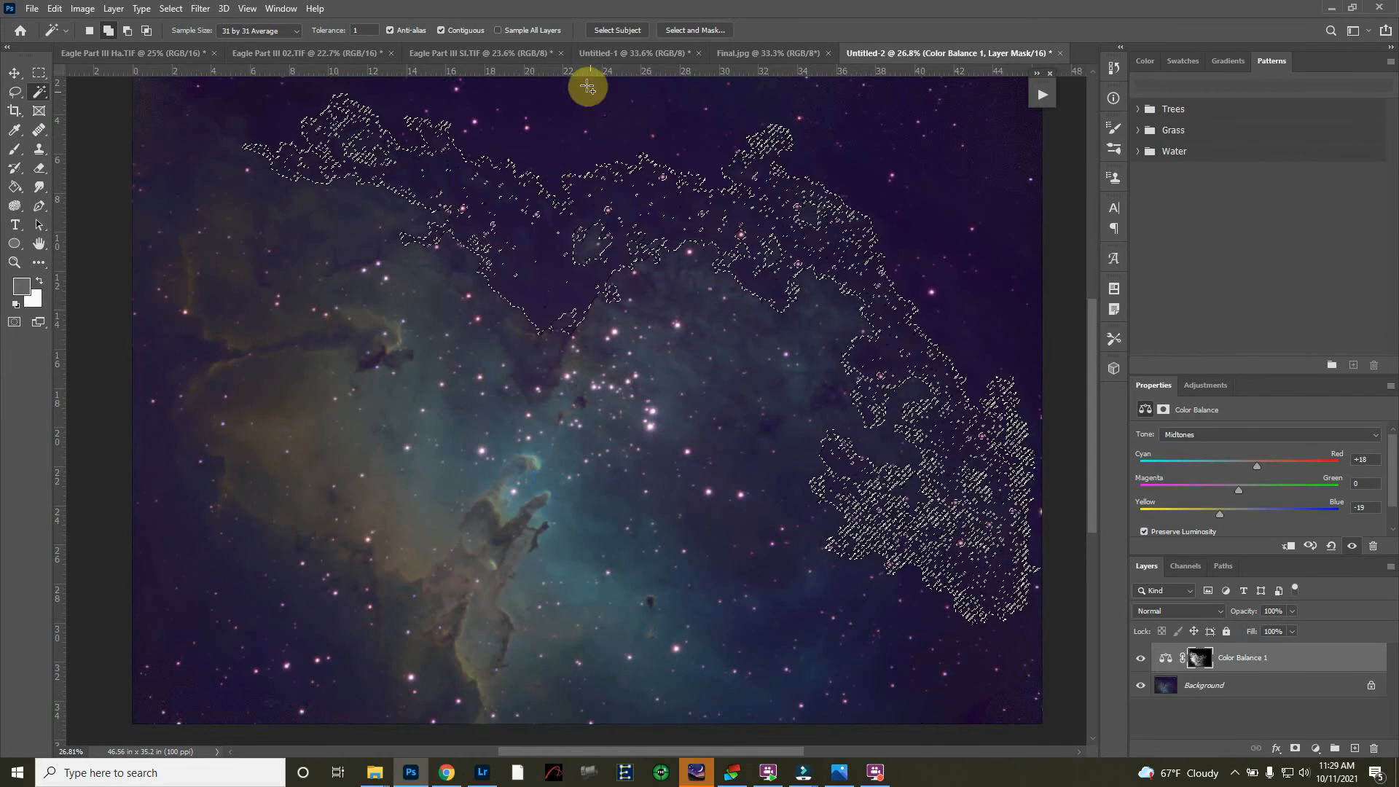
pyautogui.click(860, 358)
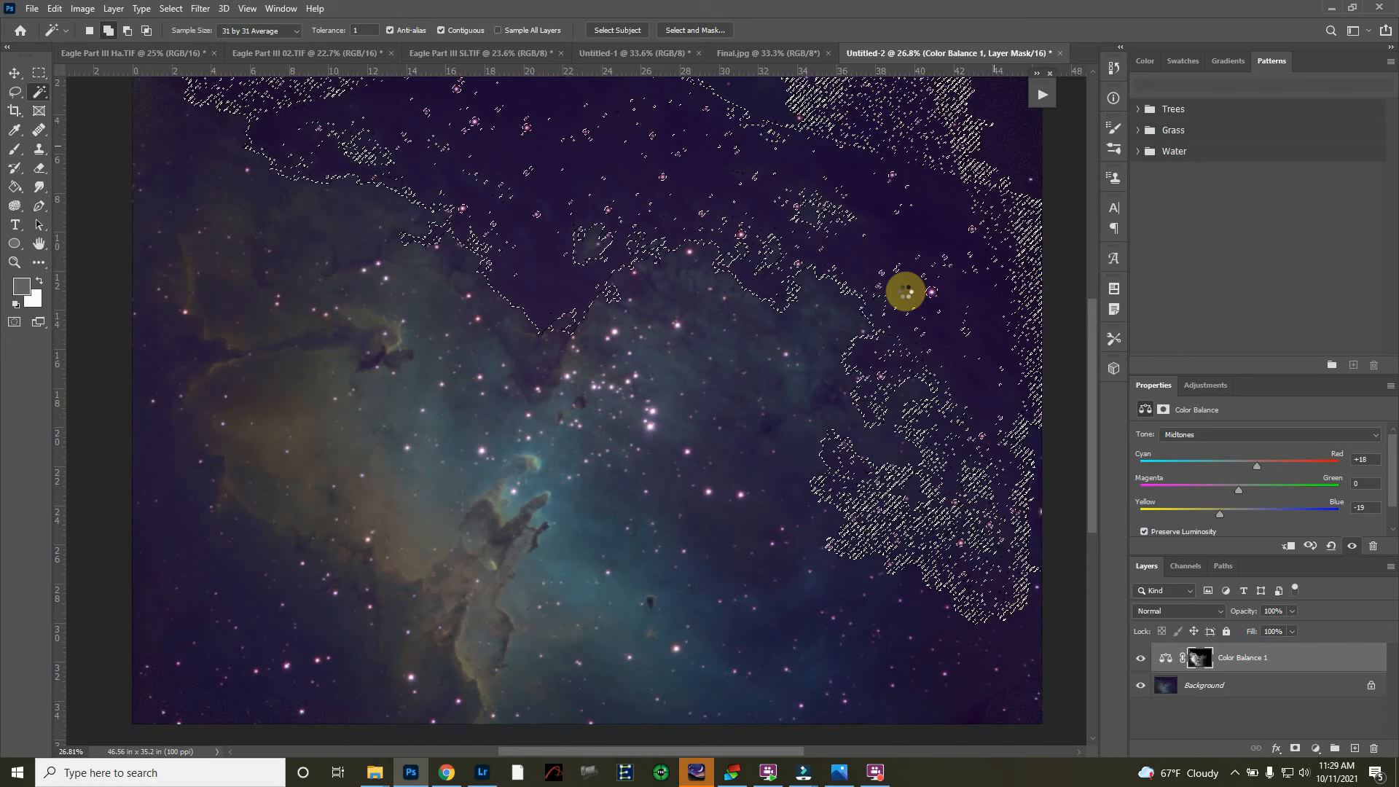
# - Try extending the selection with another sample of the dark sky right of the nebula, and undo that addition
pyautogui.click(905, 291)
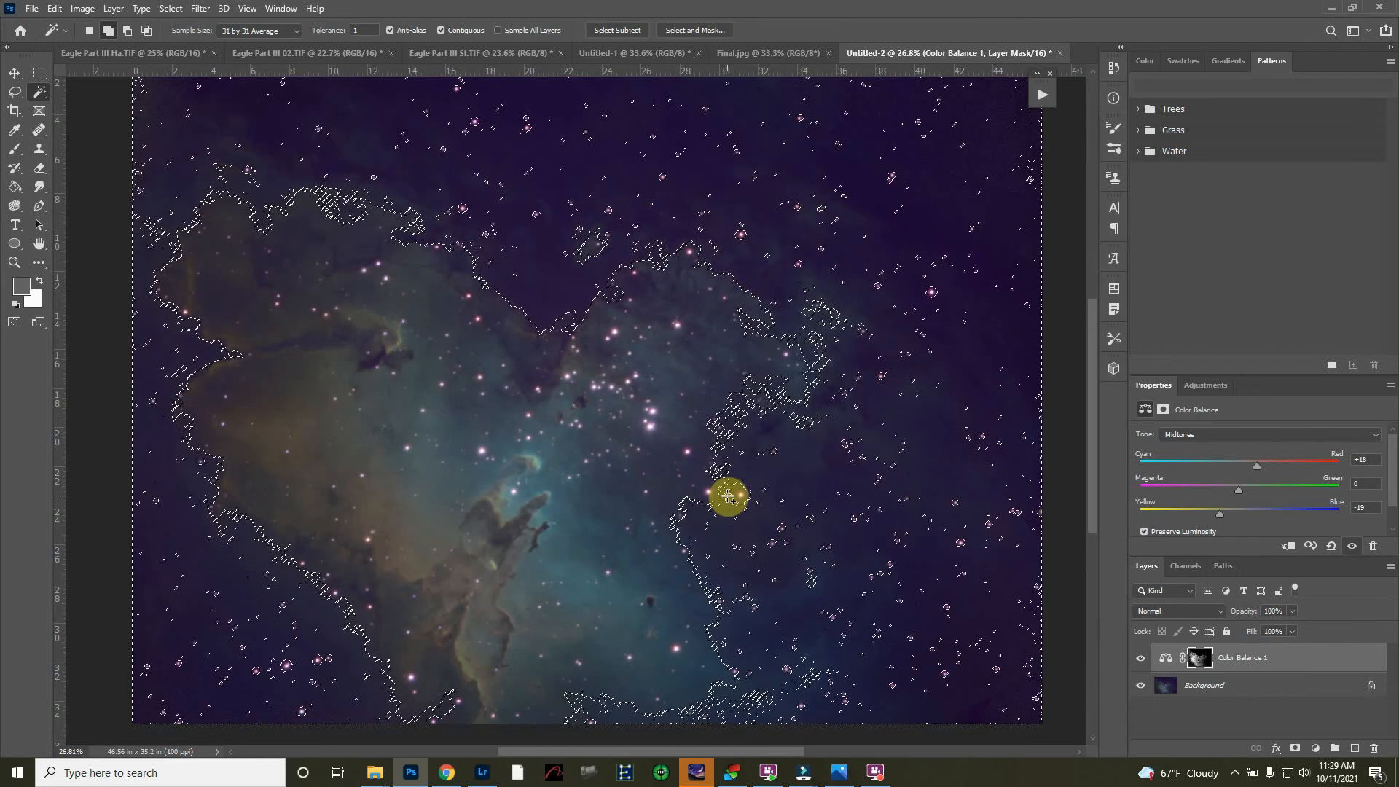
pyautogui.rightClick(758, 480)
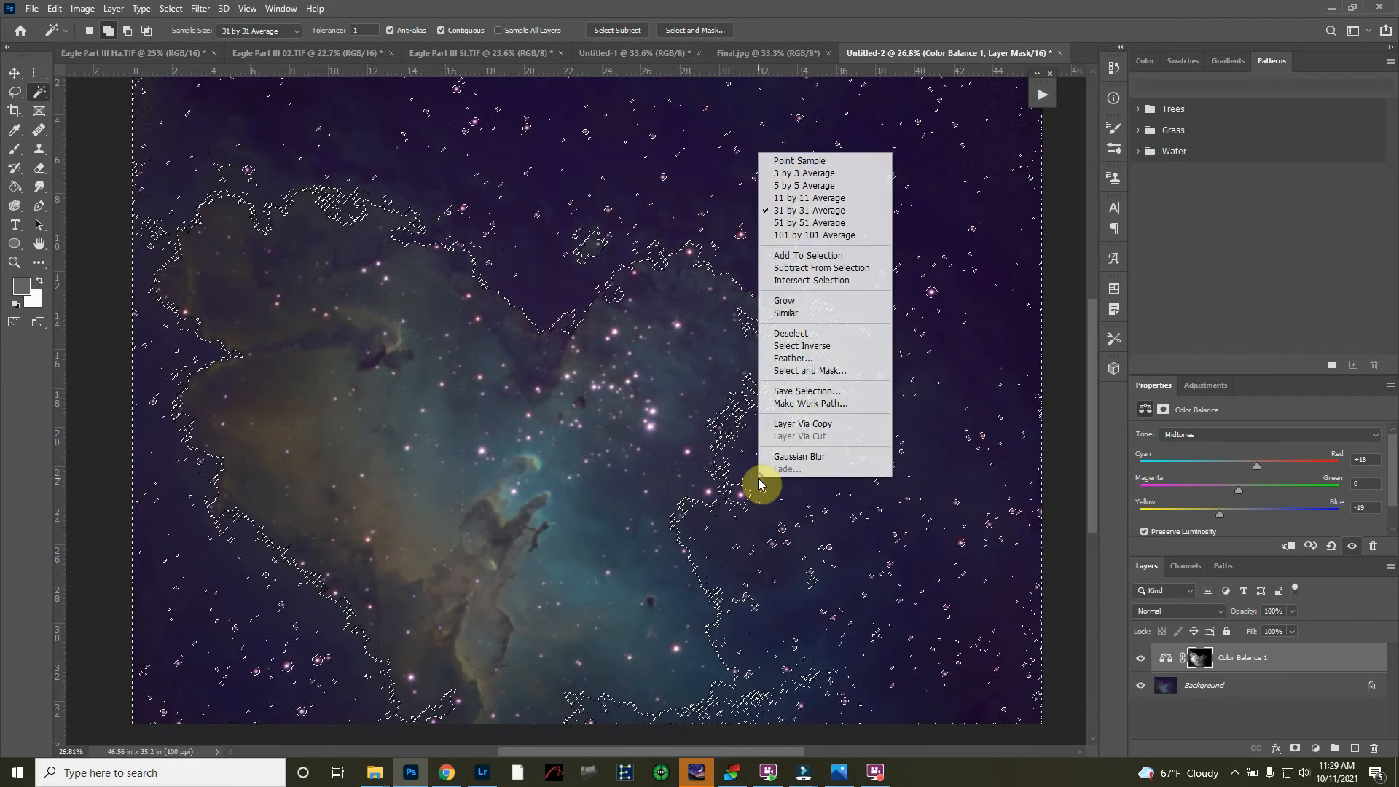
pyautogui.click(877, 571)
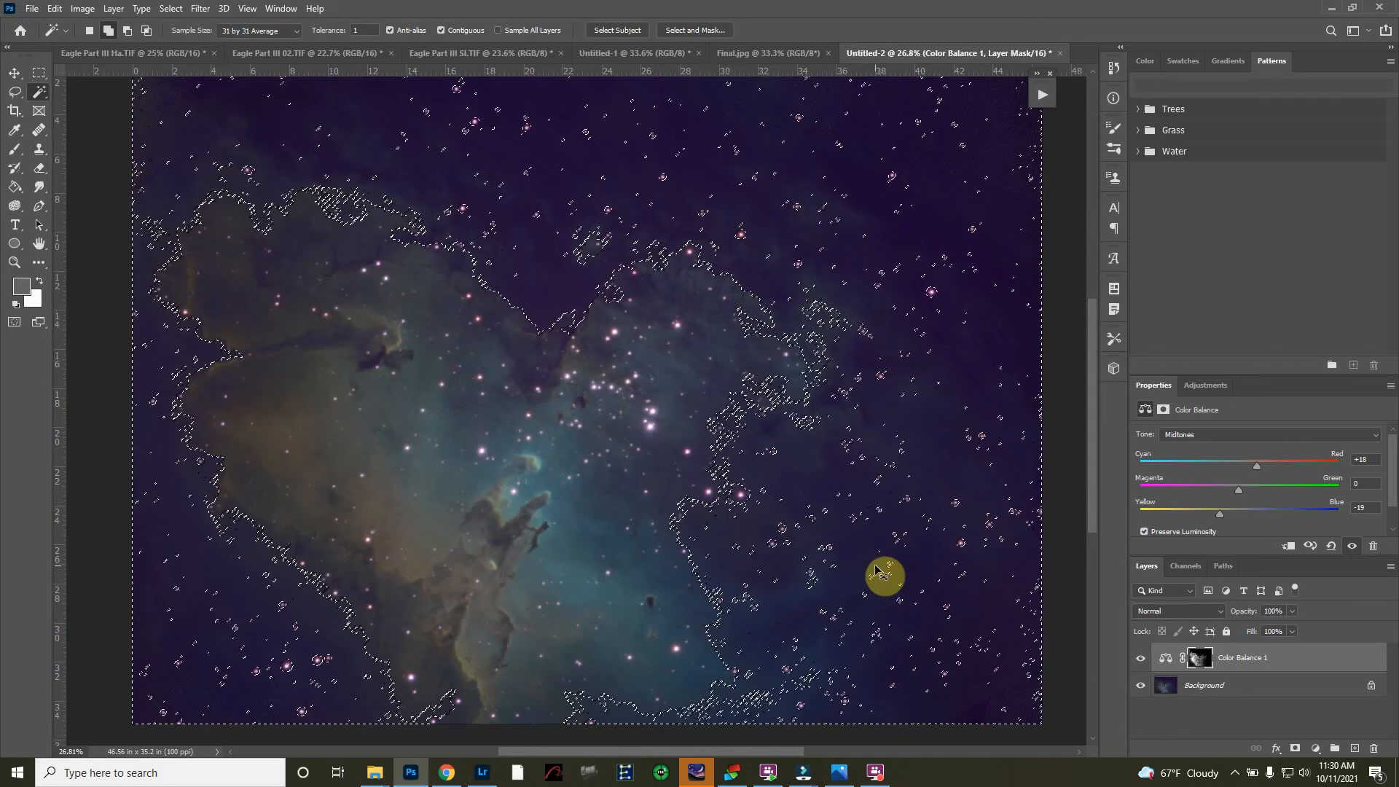
pyautogui.click(877, 567)
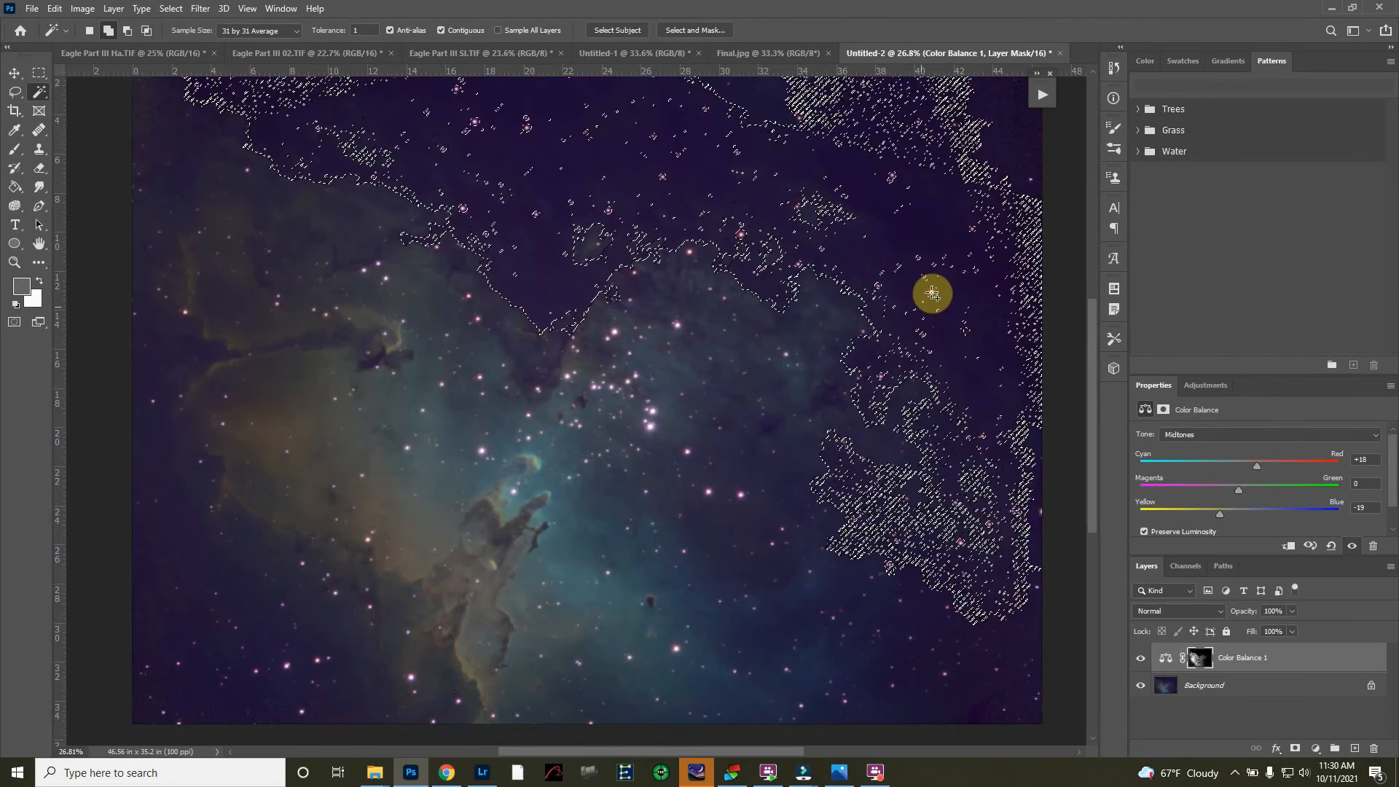
# - Set the sample size to 11 by 11 Average and add the upper-right sky and the image's lower-left corner to the selection
pyautogui.rightClick(968, 190)
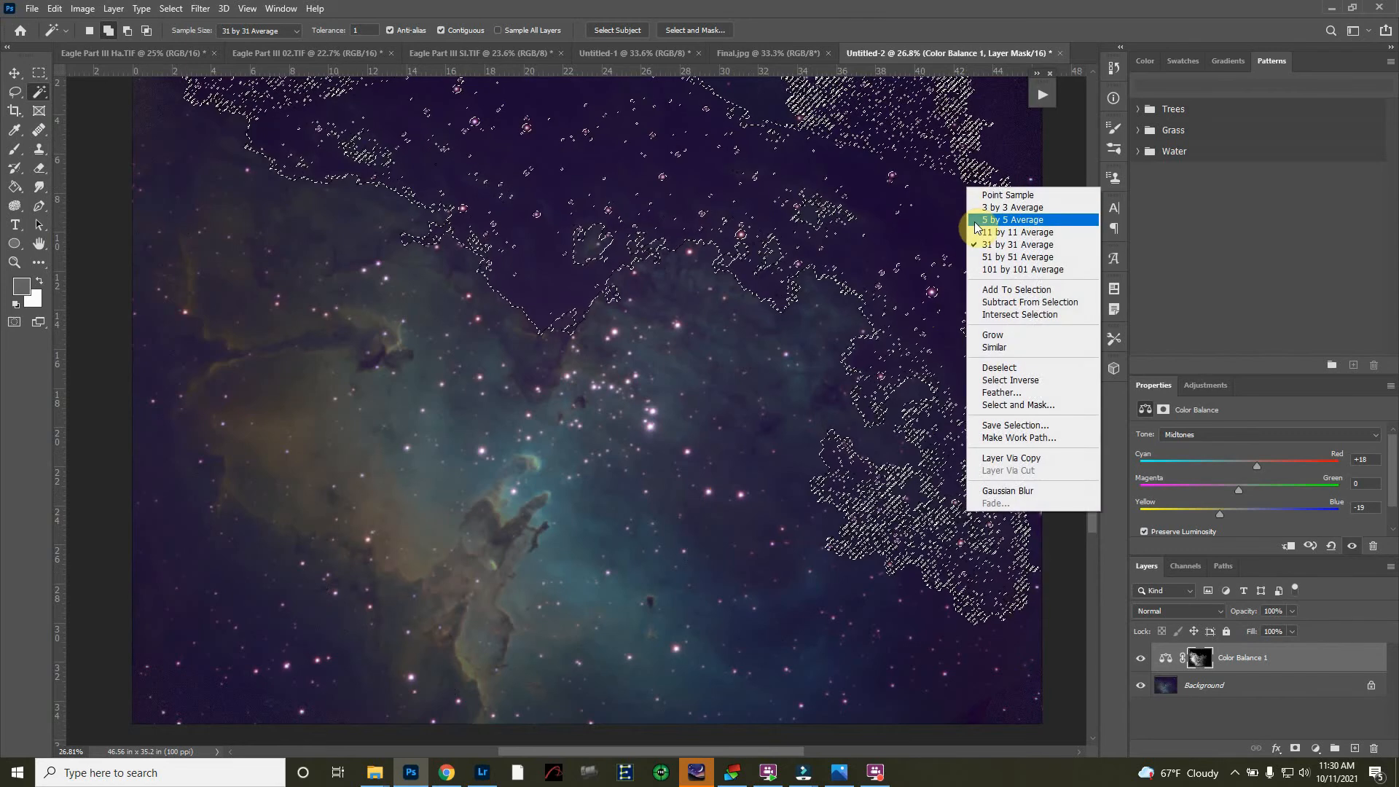
pyautogui.click(998, 232)
pyautogui.click(958, 251)
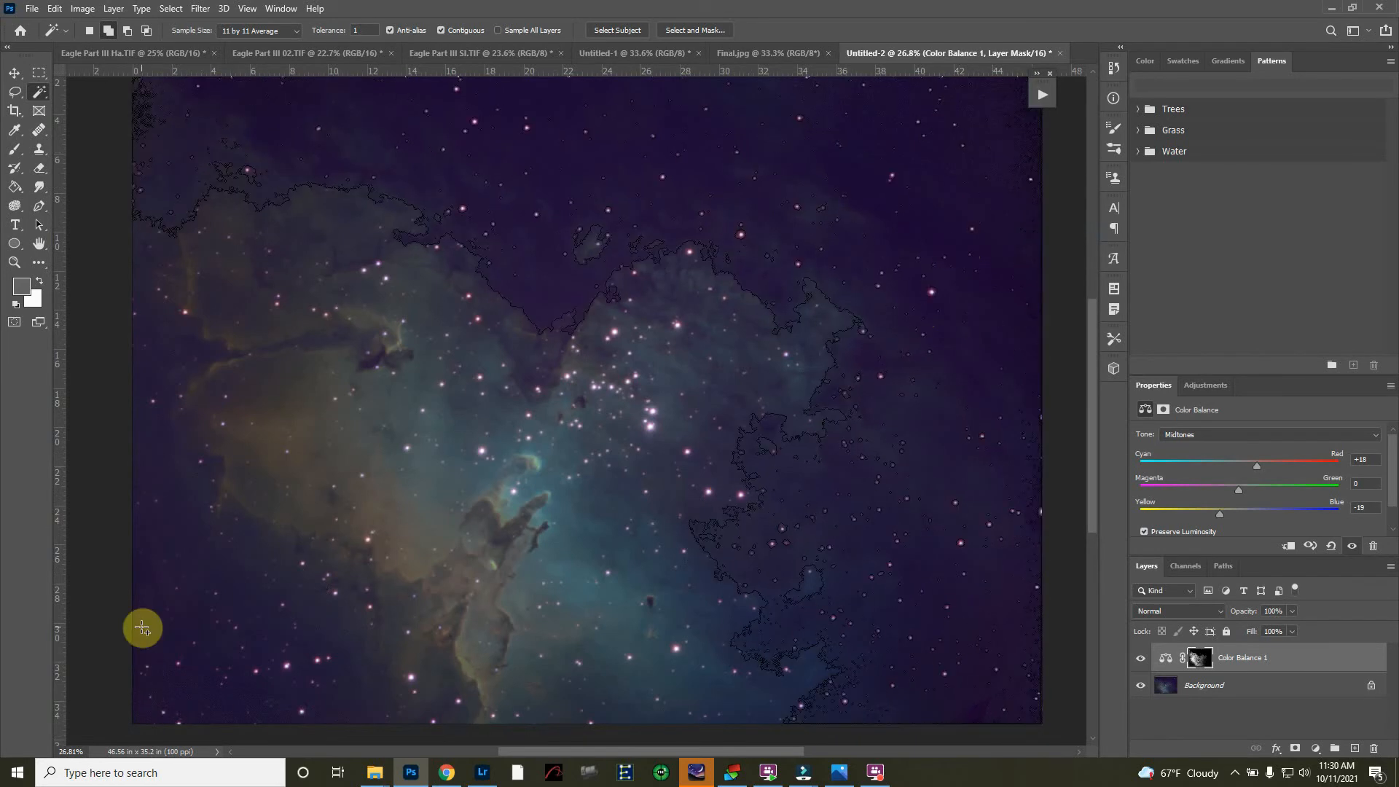
pyautogui.click(163, 674)
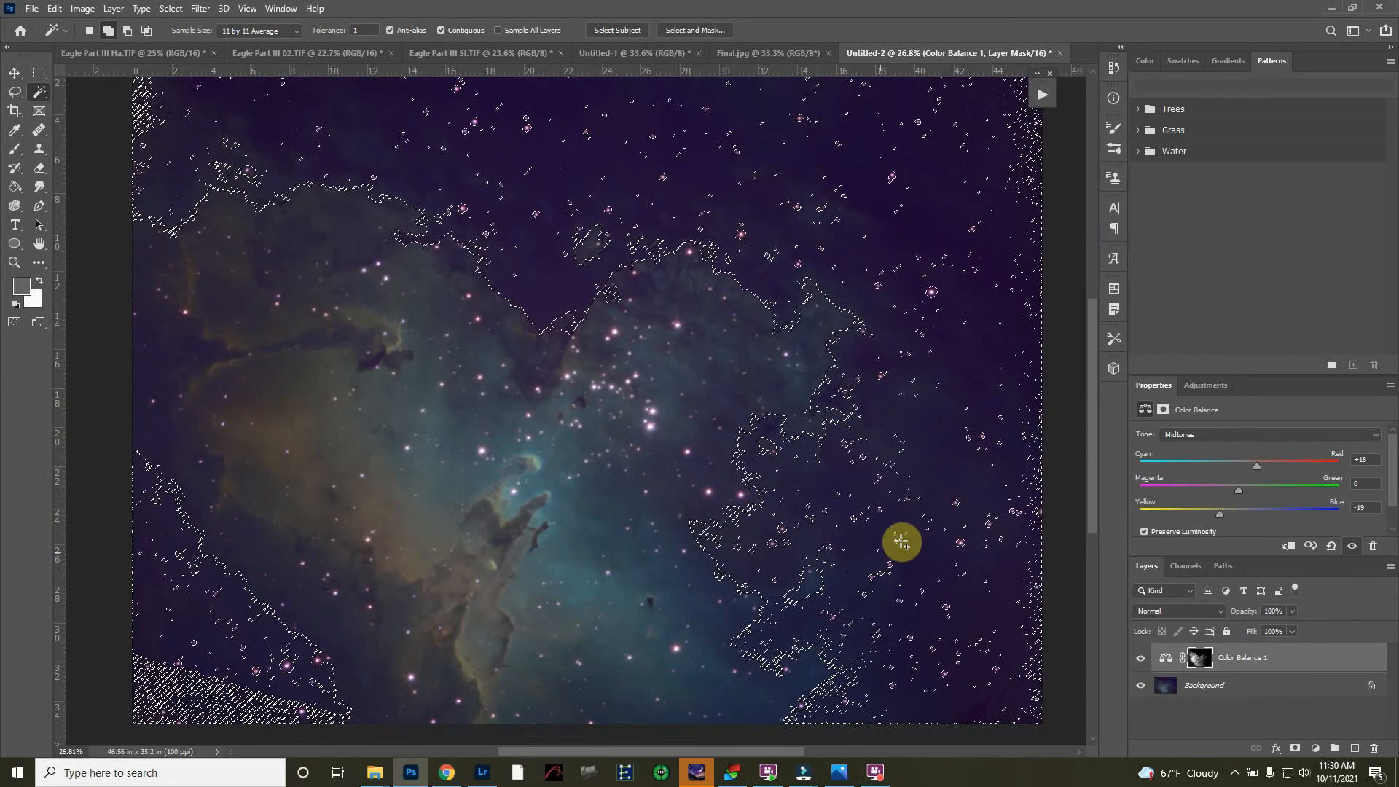
# - Strongly feather the dark sky selection in Select and Mask and apply the refinement
pyautogui.rightClick(971, 322)
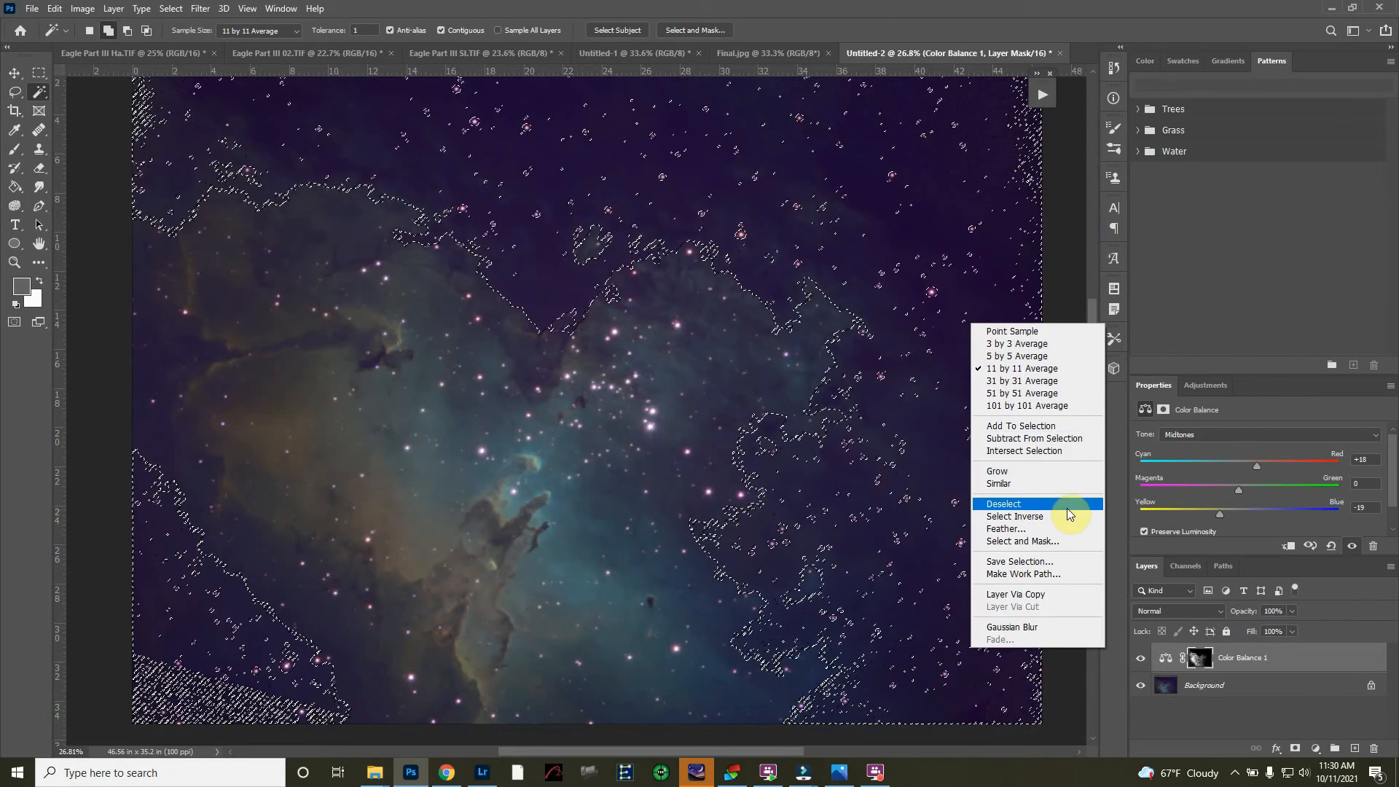
pyautogui.click(1074, 530)
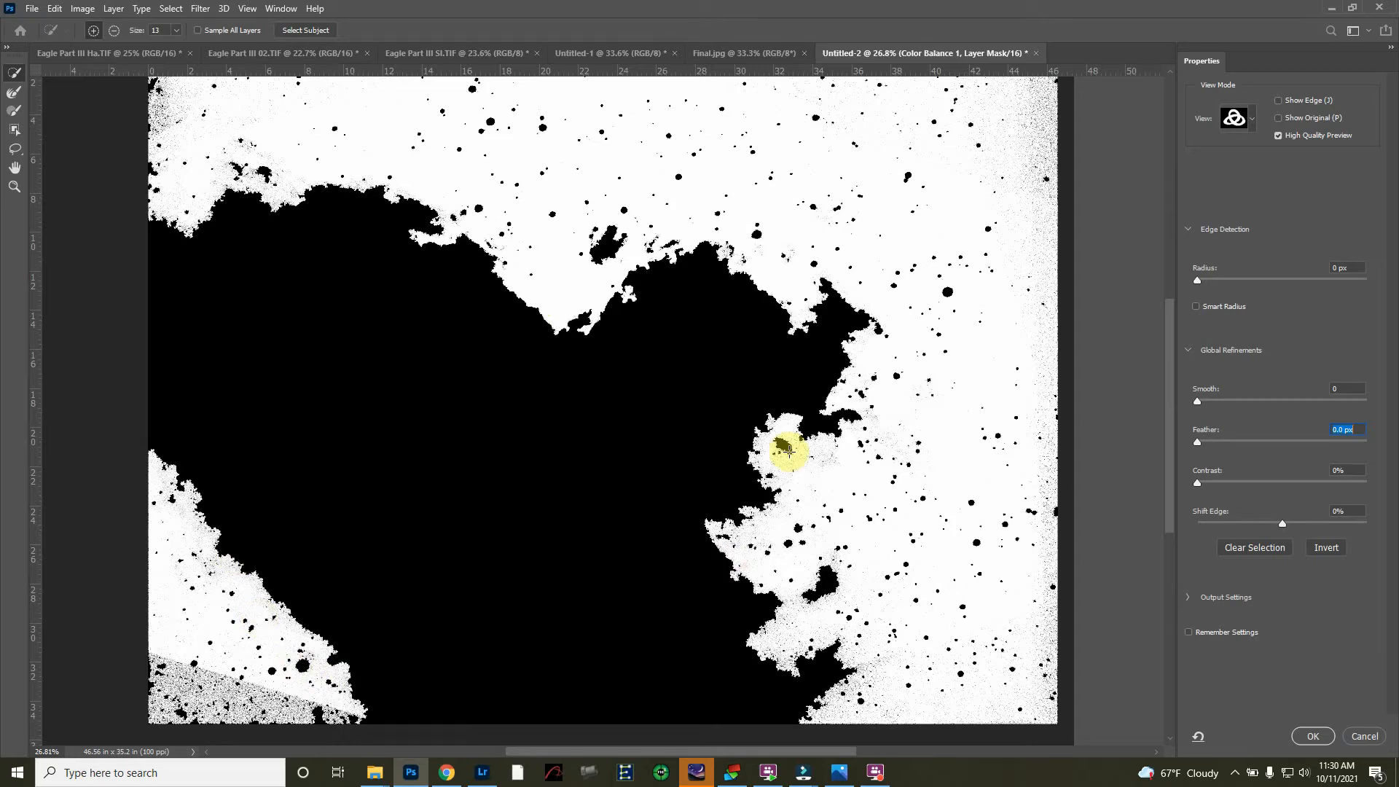
pyautogui.moveTo(1199, 444); pyautogui.dragTo(1304, 447)
pyautogui.click(1305, 735)
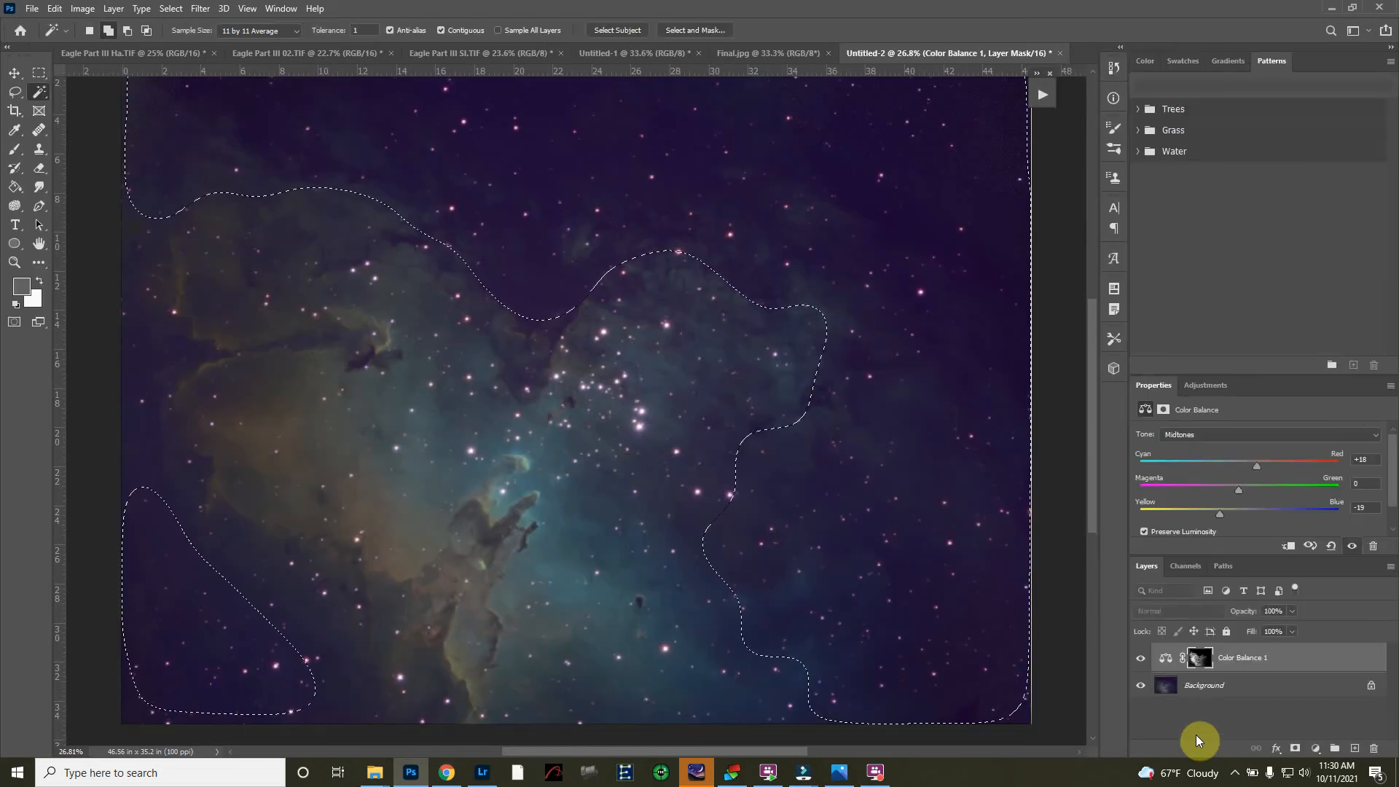
# - Add a Levels adjustment layer over the selected sky and raise the Blue channel's black input level to 15
pyautogui.click(1204, 386)
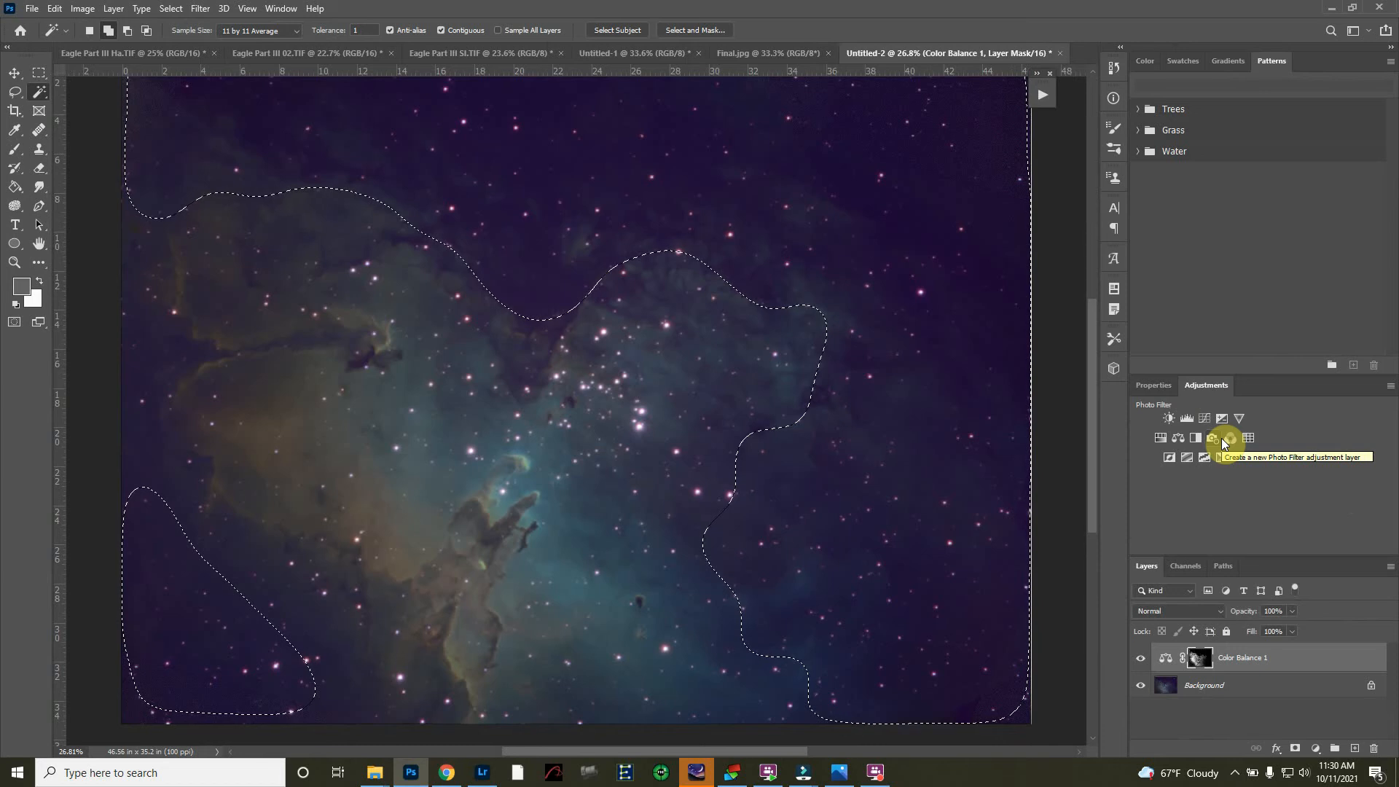
pyautogui.click(1186, 418)
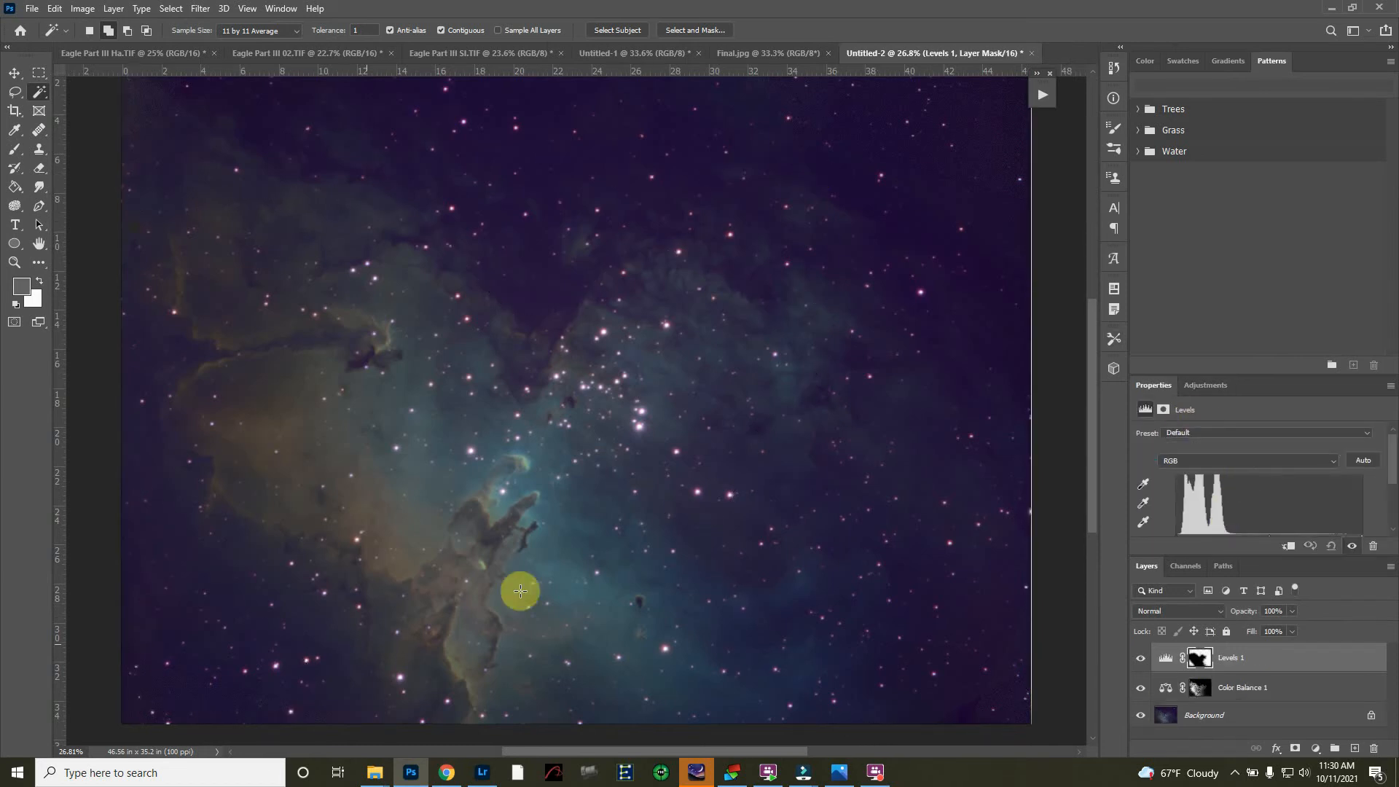
pyautogui.scroll(-1, 1271, 484)
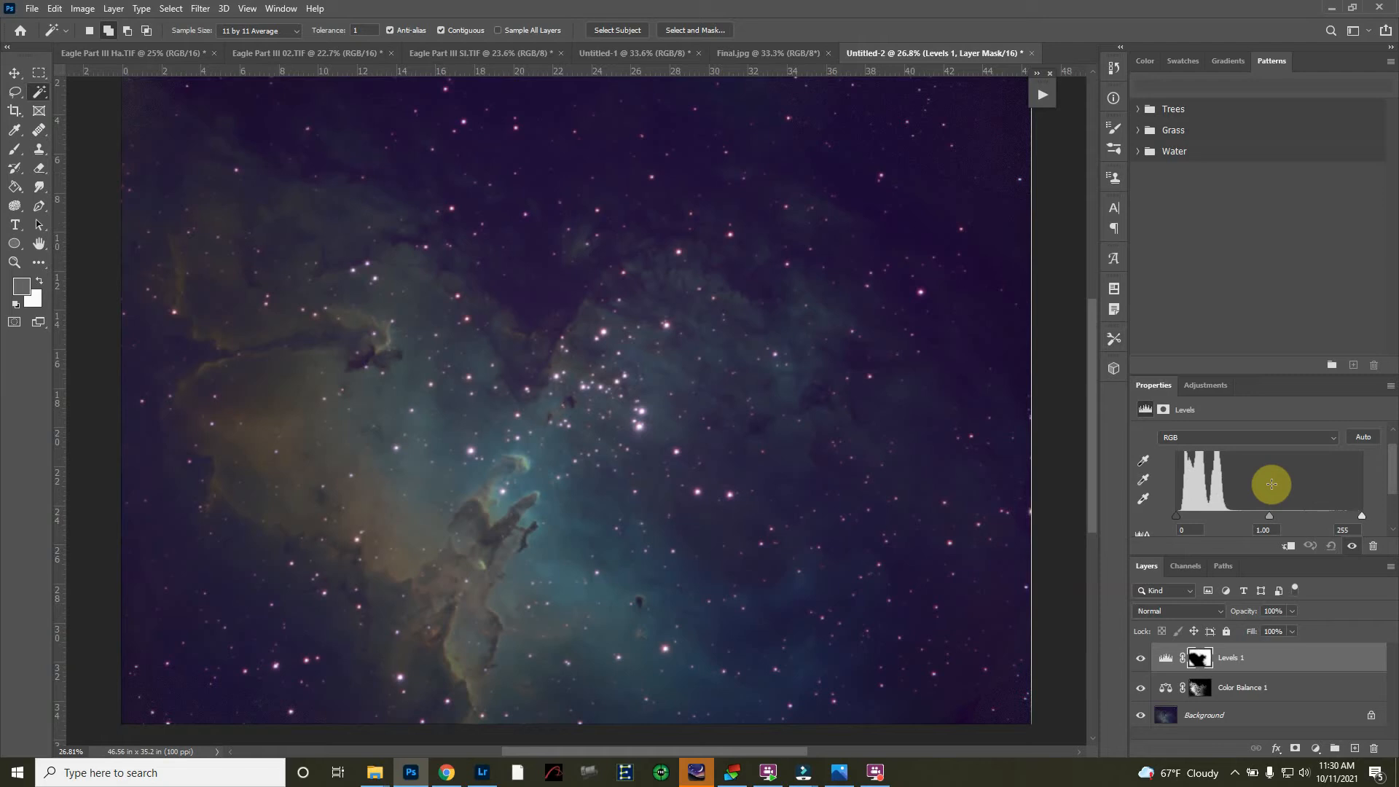
pyautogui.click(1331, 438)
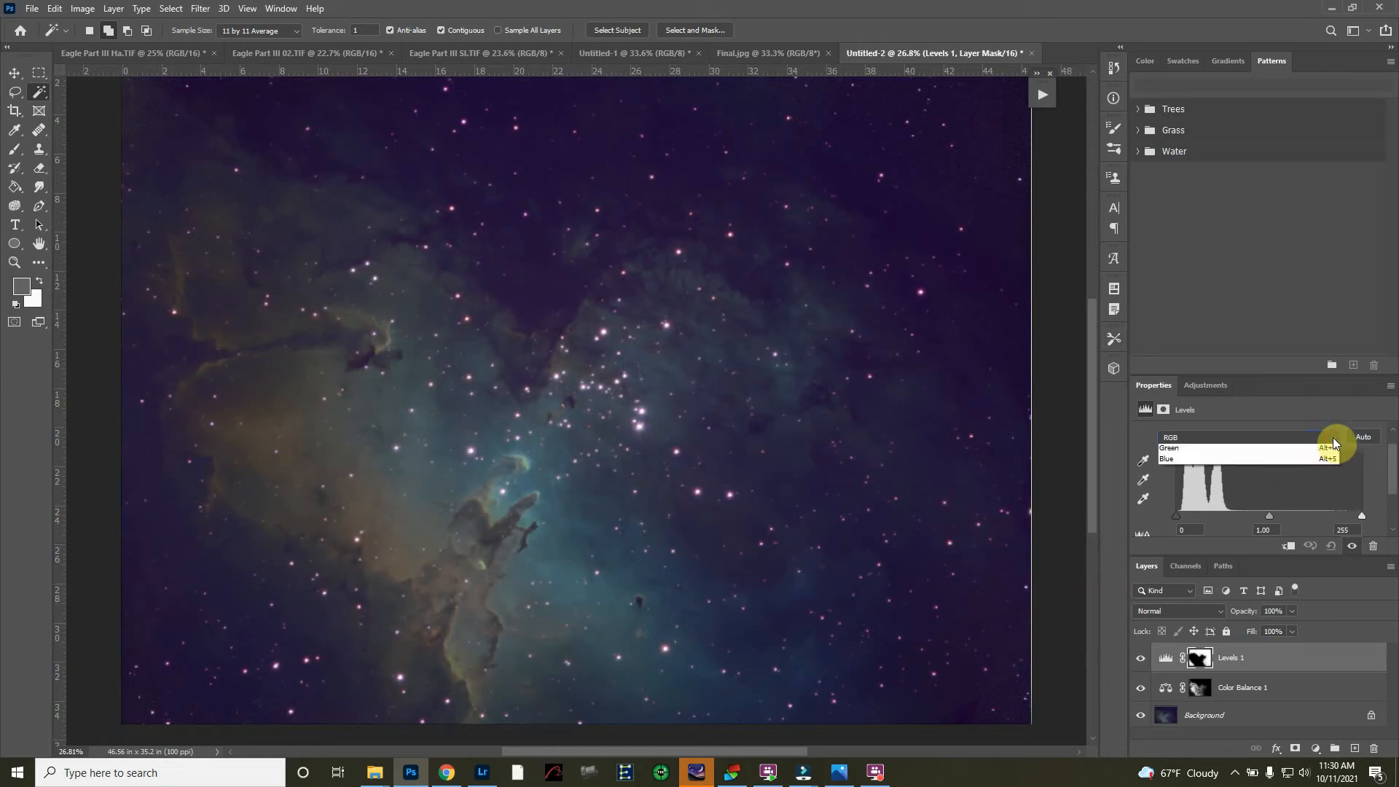
pyautogui.click(1221, 482)
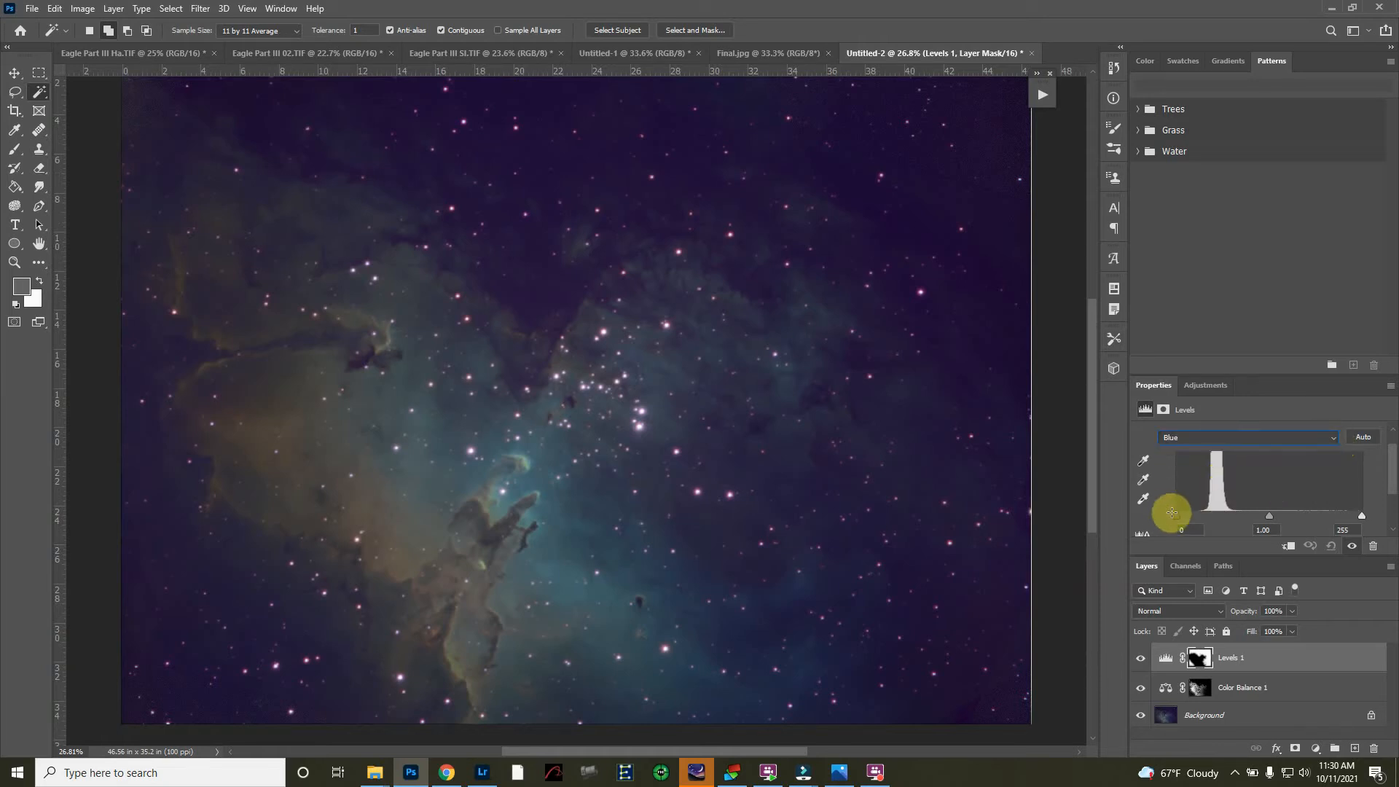
pyautogui.moveTo(1176, 516)
pyautogui.mouseDown()
pyautogui.moveTo(1217, 510)
pyautogui.moveTo(1183, 520)
pyautogui.mouseUp()
pyautogui.moveTo(1187, 521); pyautogui.dragTo(1187, 517)
pyautogui.moveTo(1186, 519); pyautogui.dragTo(1179, 522)
# - Flatten the image to merge the Levels and Color Balance adjustments into the background
pyautogui.click(114, 9)
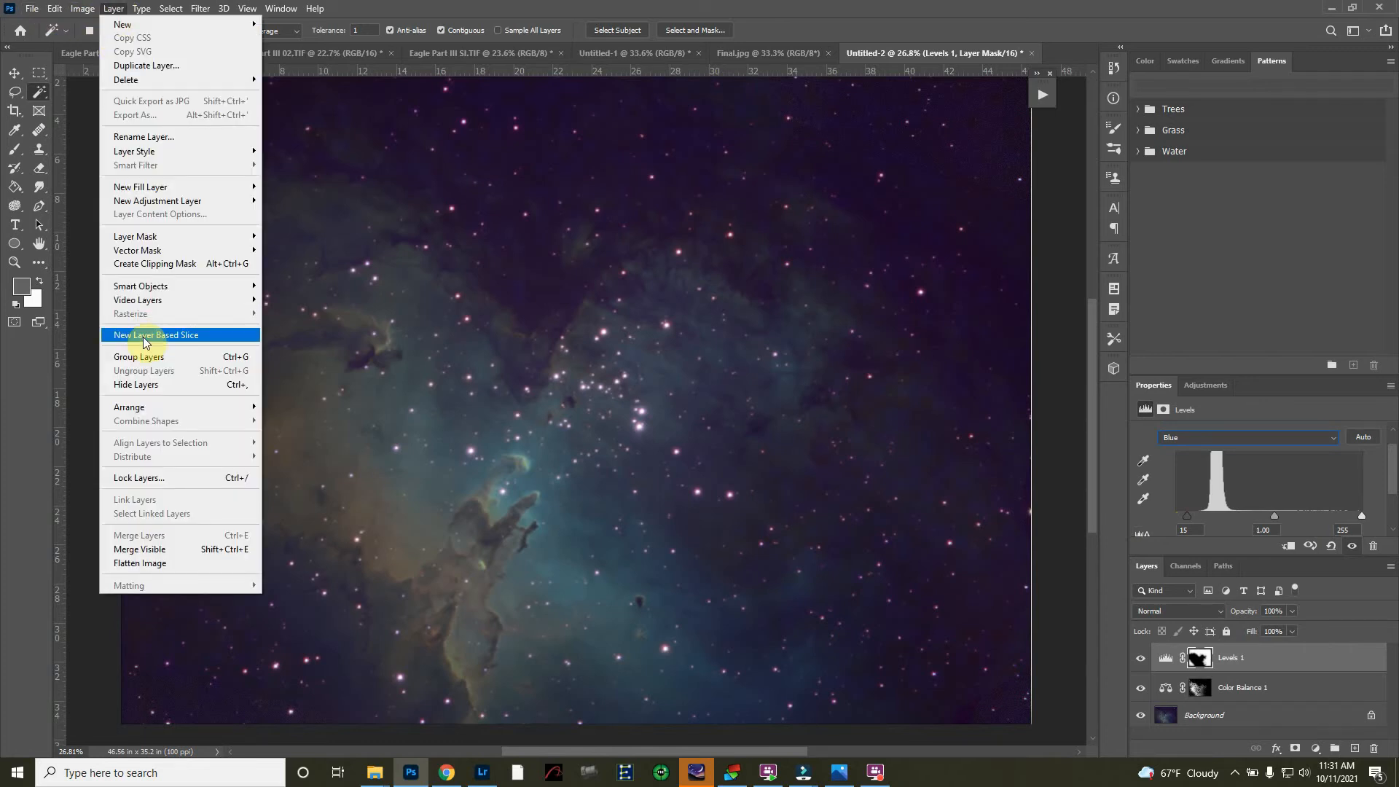
pyautogui.click(146, 562)
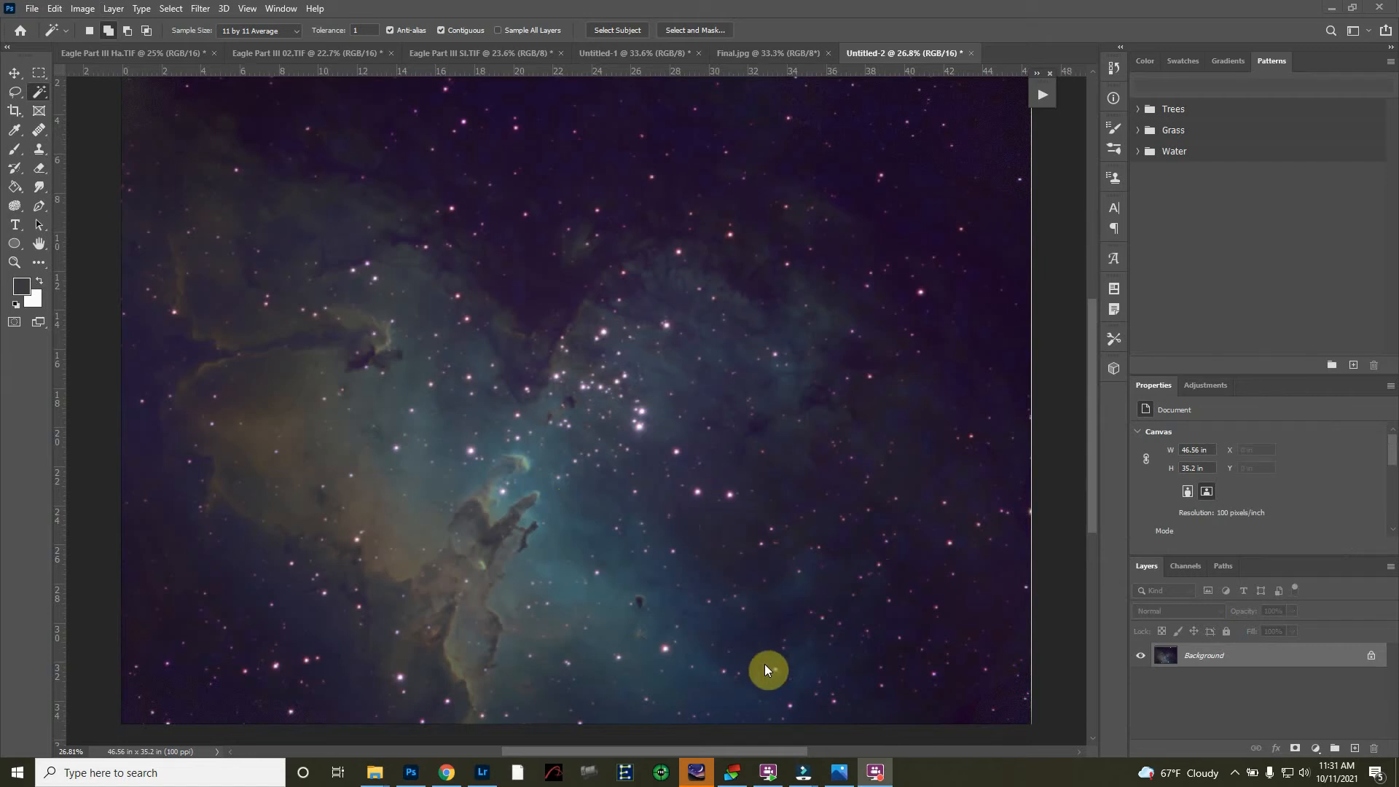
# - Start a Color Range selection and sample the teal nebula gas around the tops of the pillars
pyautogui.click(172, 9)
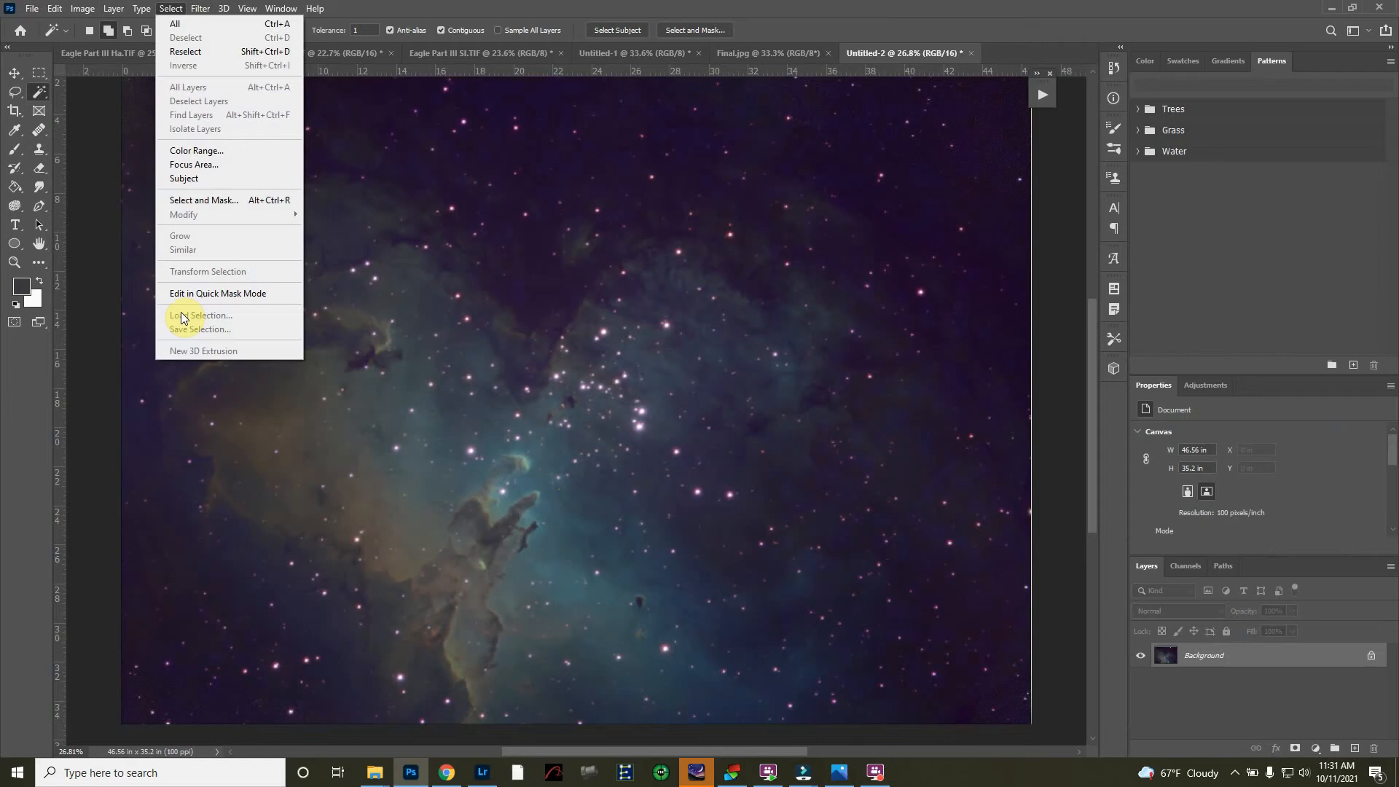
pyautogui.click(193, 149)
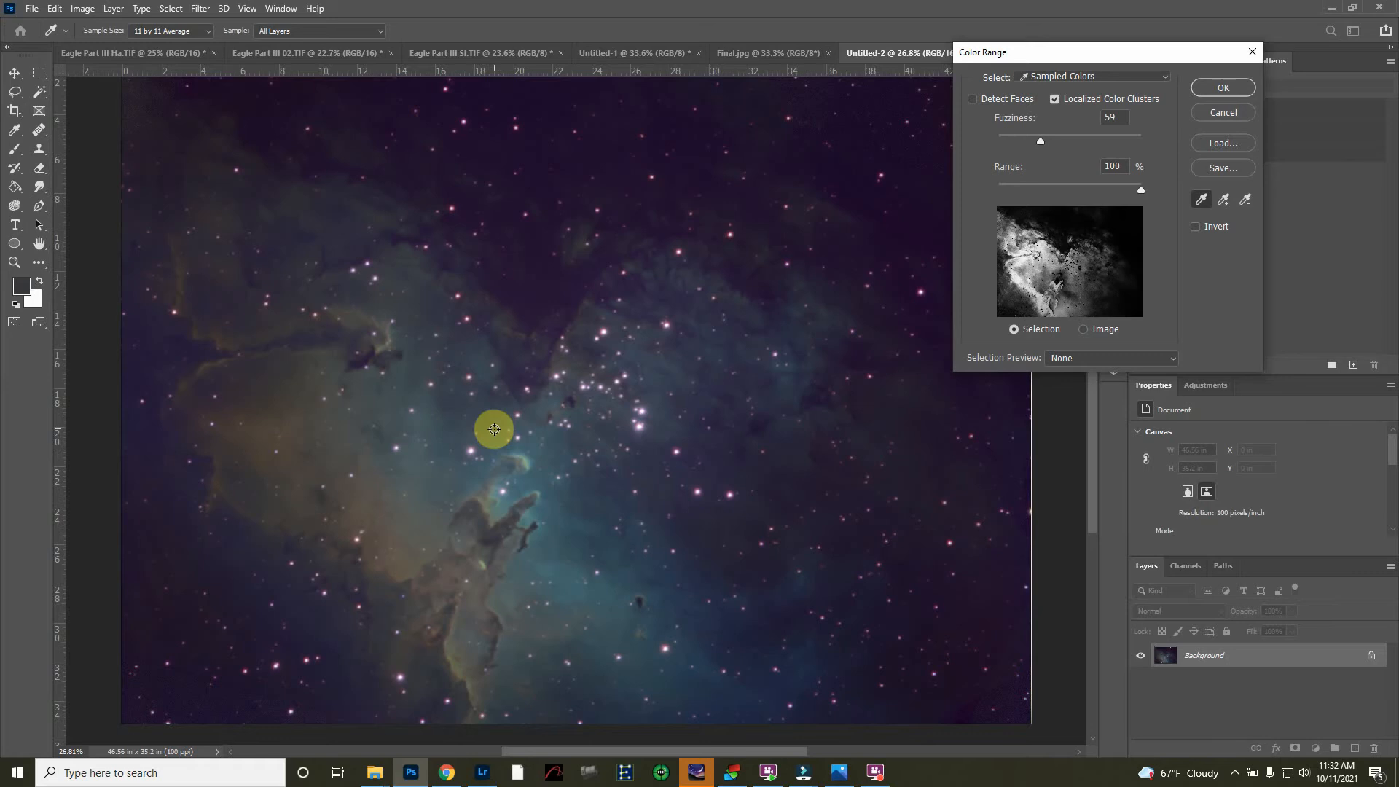
pyautogui.scroll(5, 509, 421)
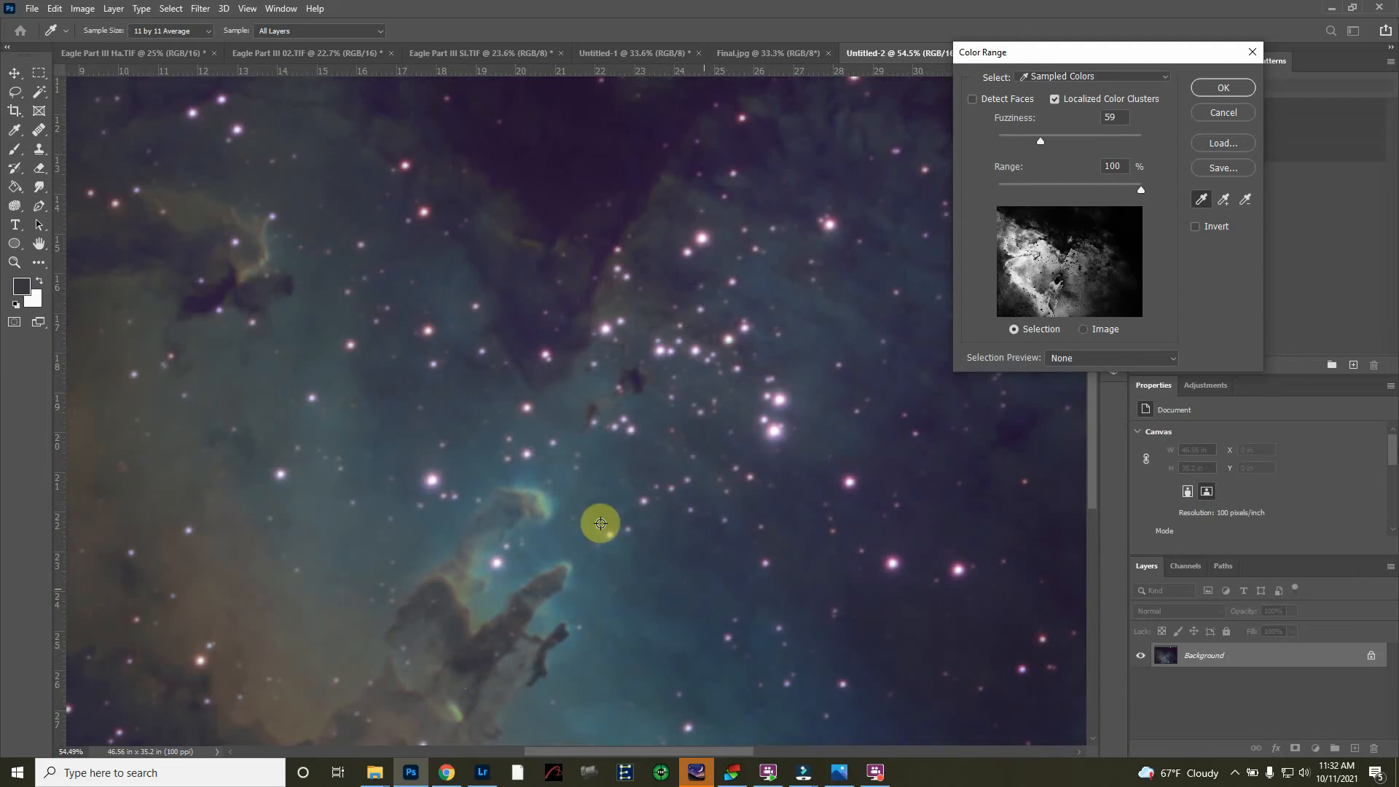
pyautogui.click(550, 458)
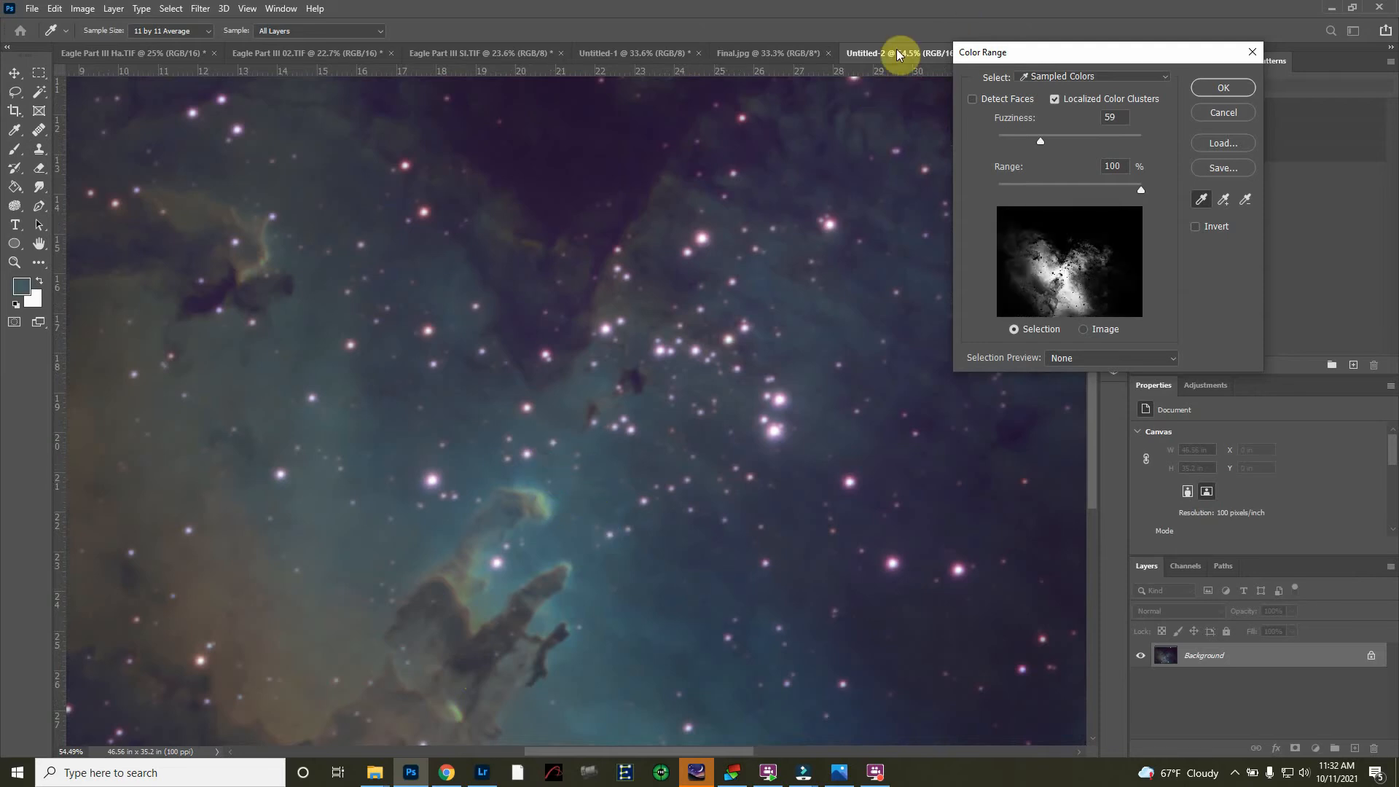
pyautogui.click(496, 412)
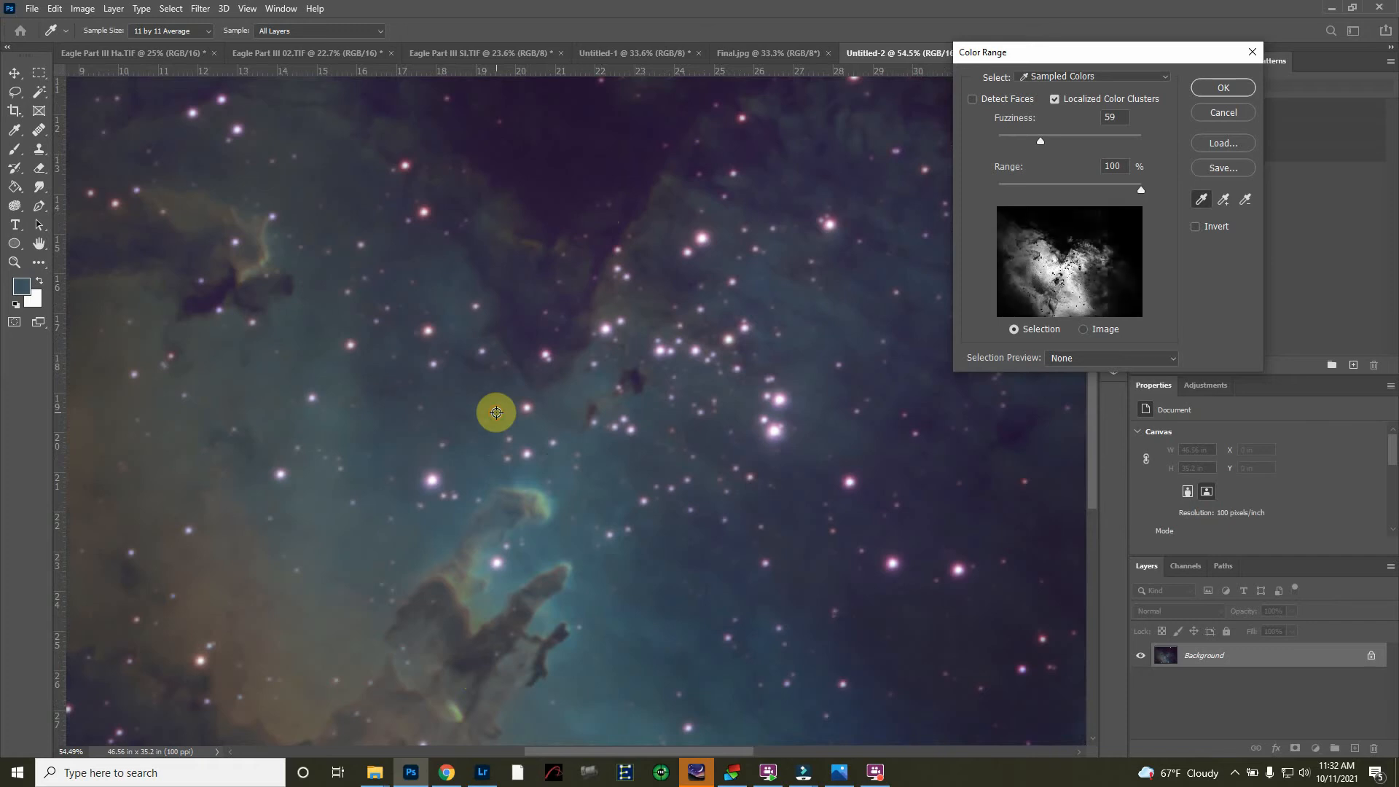
pyautogui.click(477, 454)
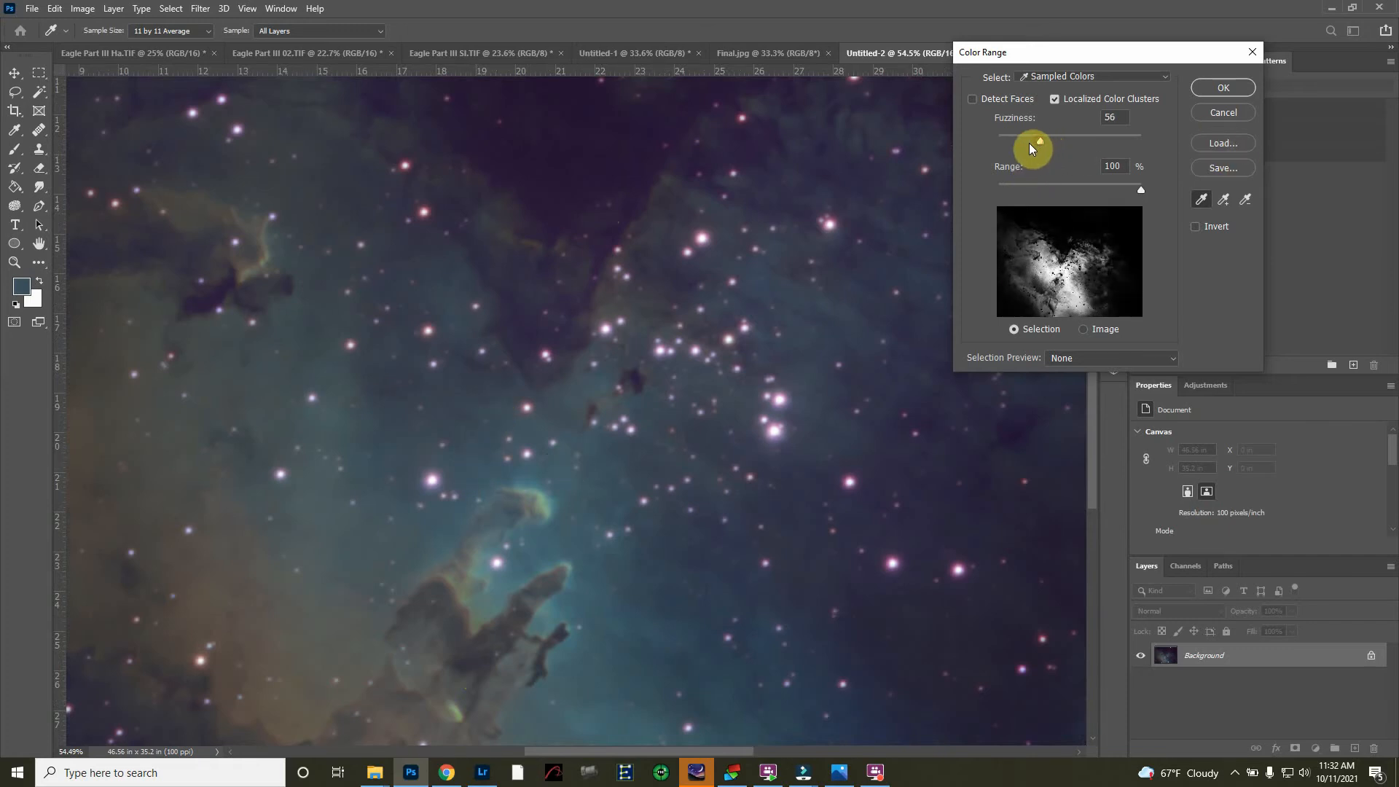
# - Narrow the sampled color range by setting Fuzziness to 28
pyautogui.moveTo(1029, 143); pyautogui.dragTo(994, 138)
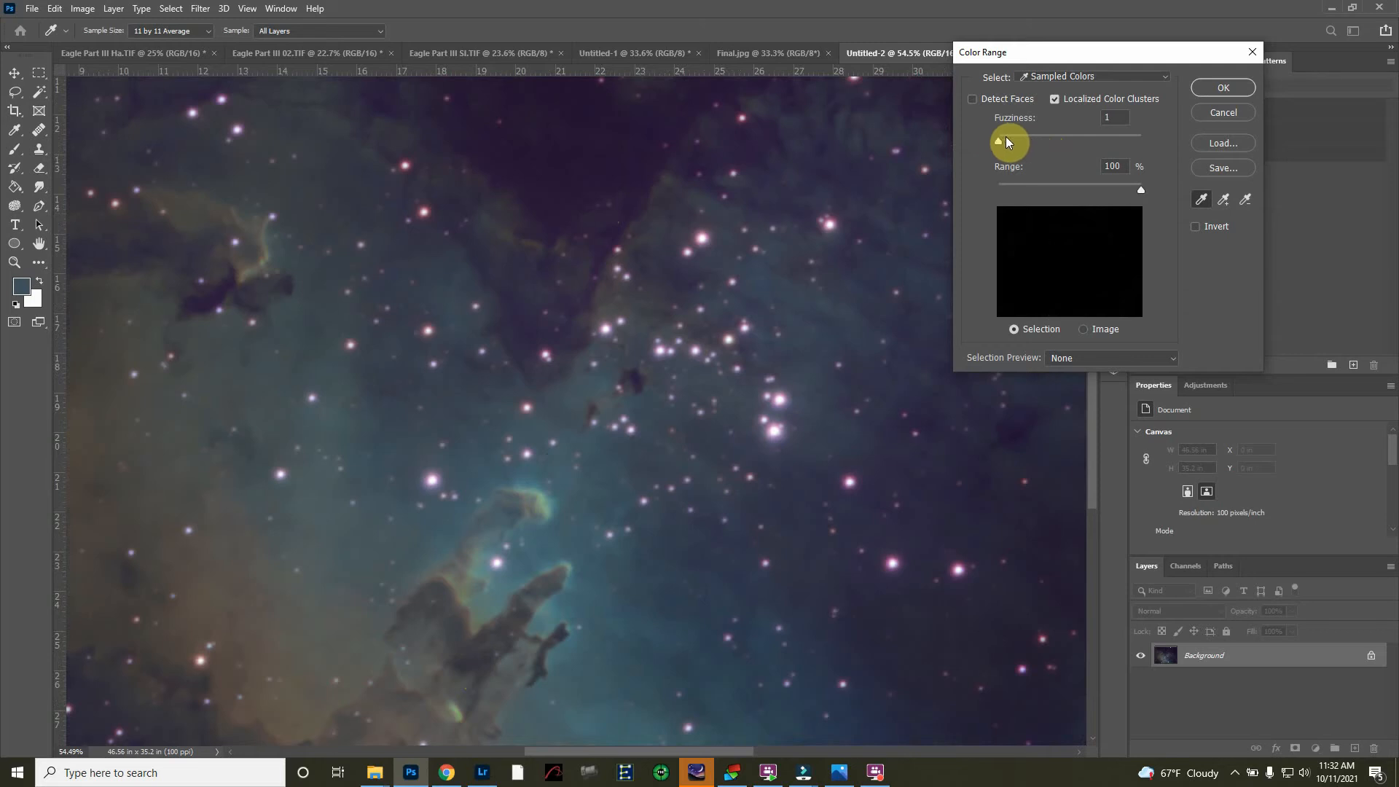
pyautogui.click(1015, 139)
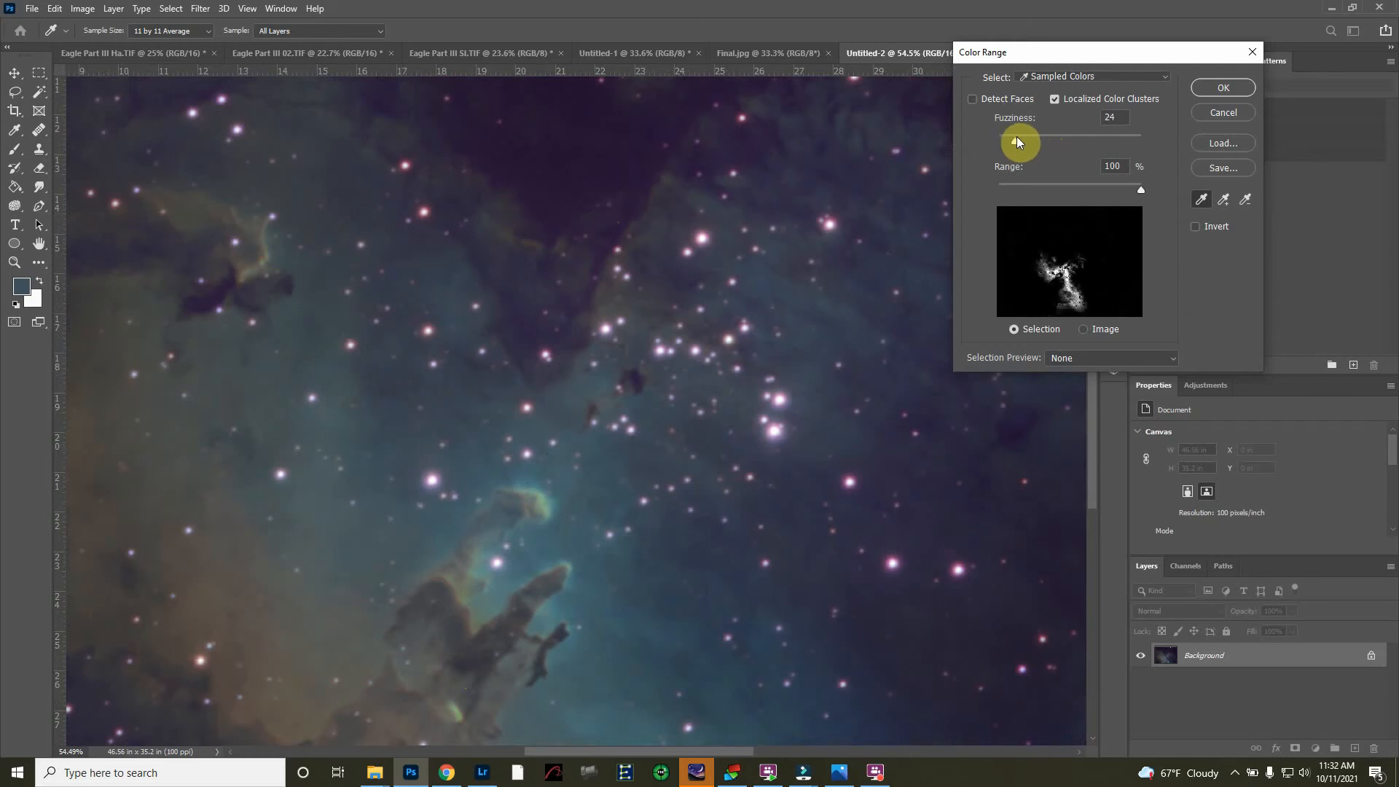
pyautogui.moveTo(1012, 137); pyautogui.dragTo(1018, 137)
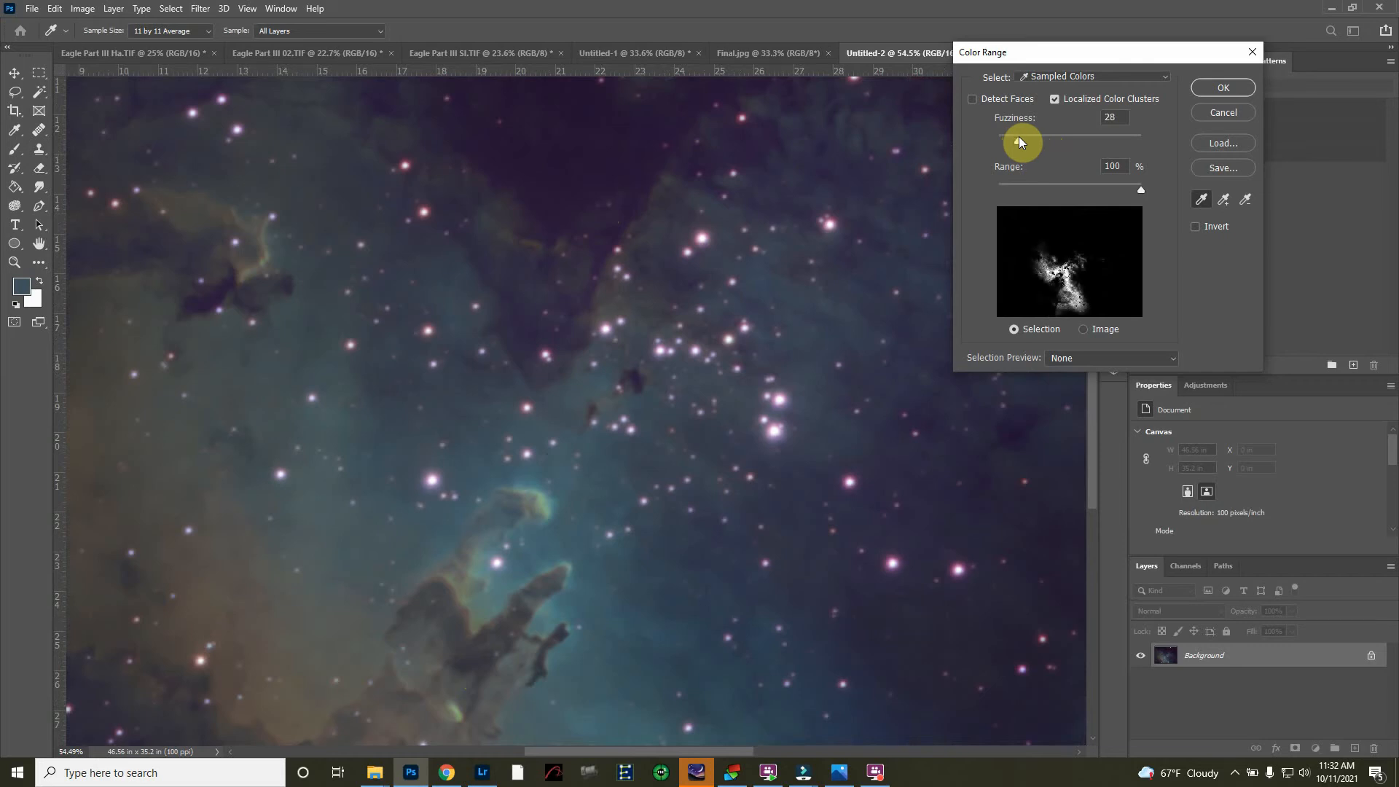
pyautogui.moveTo(1018, 137); pyautogui.dragTo(1019, 137)
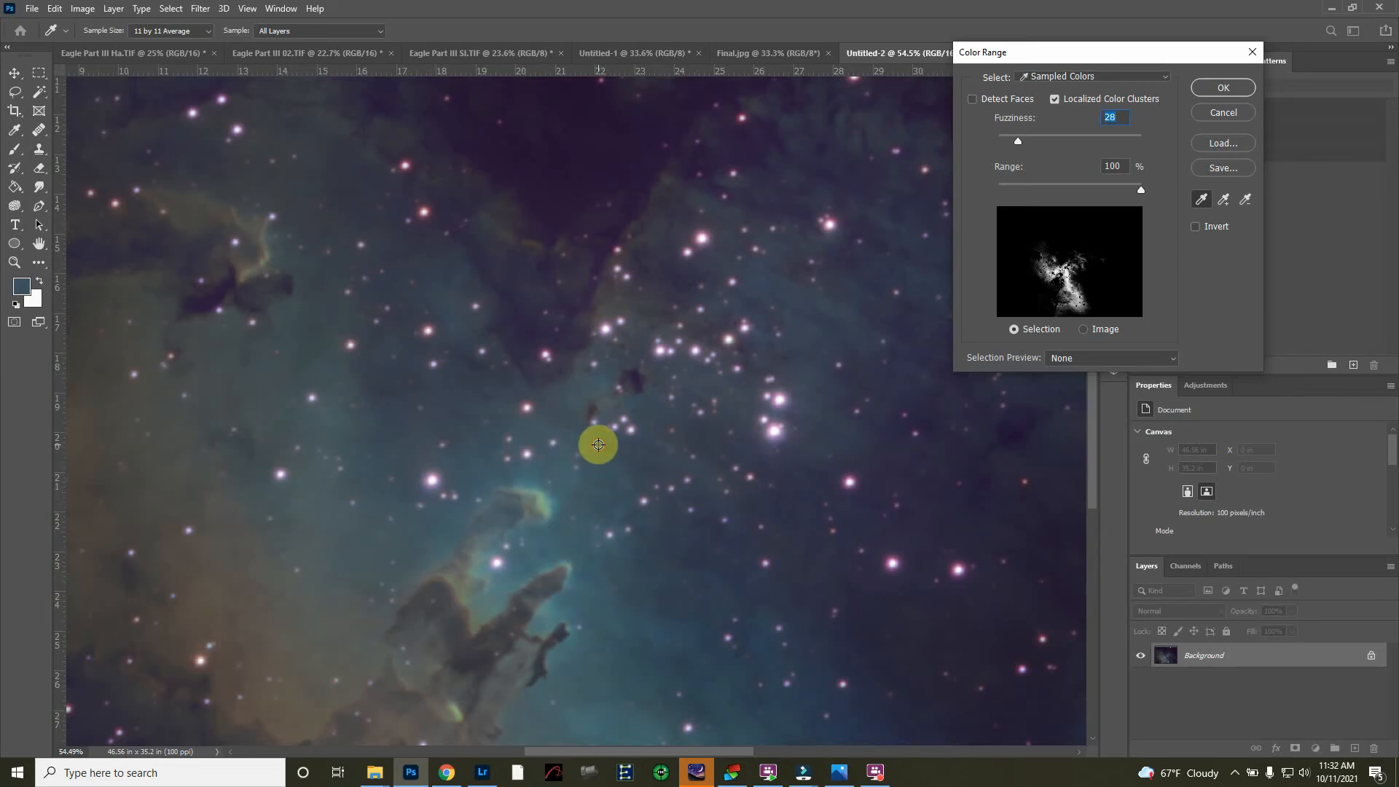
# - Try color samples around the nebula core, settle on the teal gas just right of the pillars, and create the selection
pyautogui.click(319, 565)
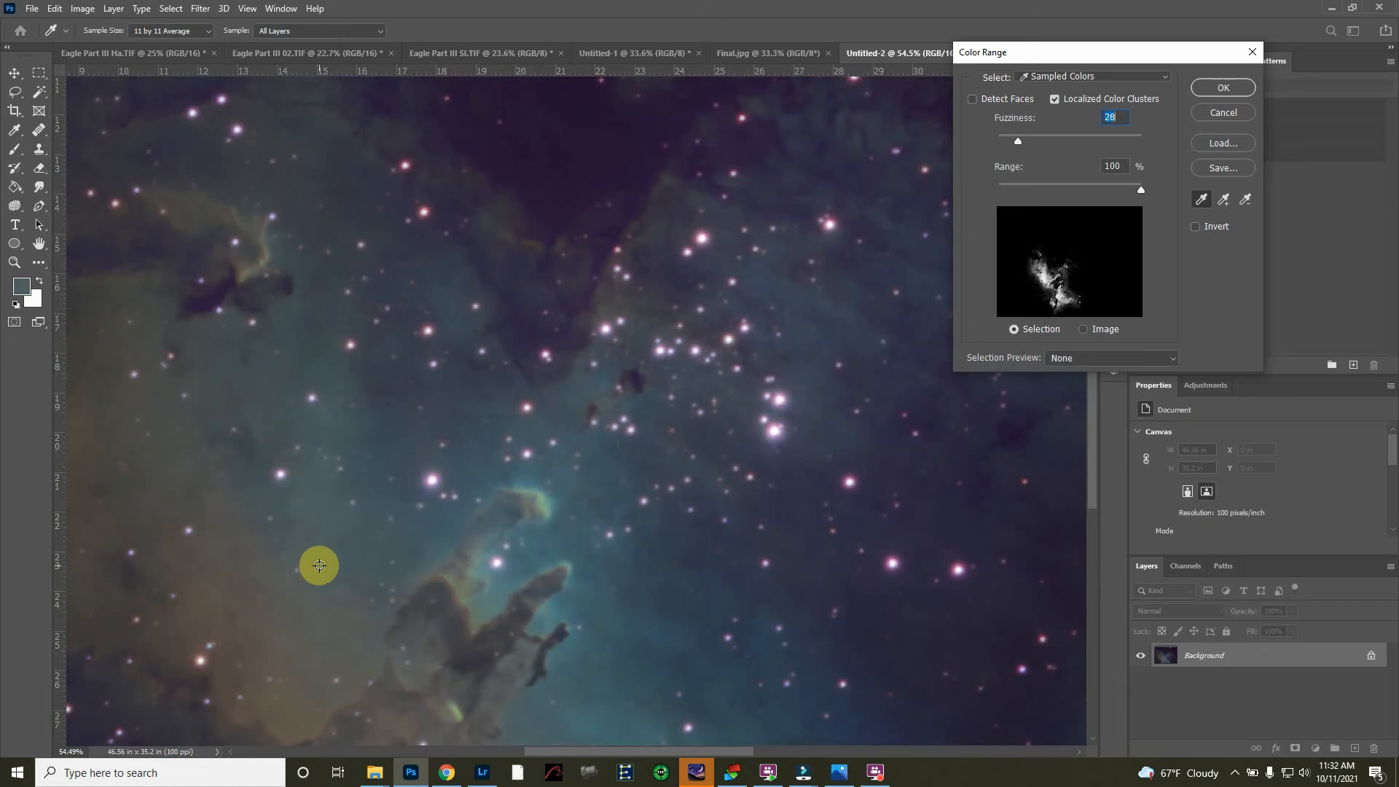
pyautogui.click(360, 531)
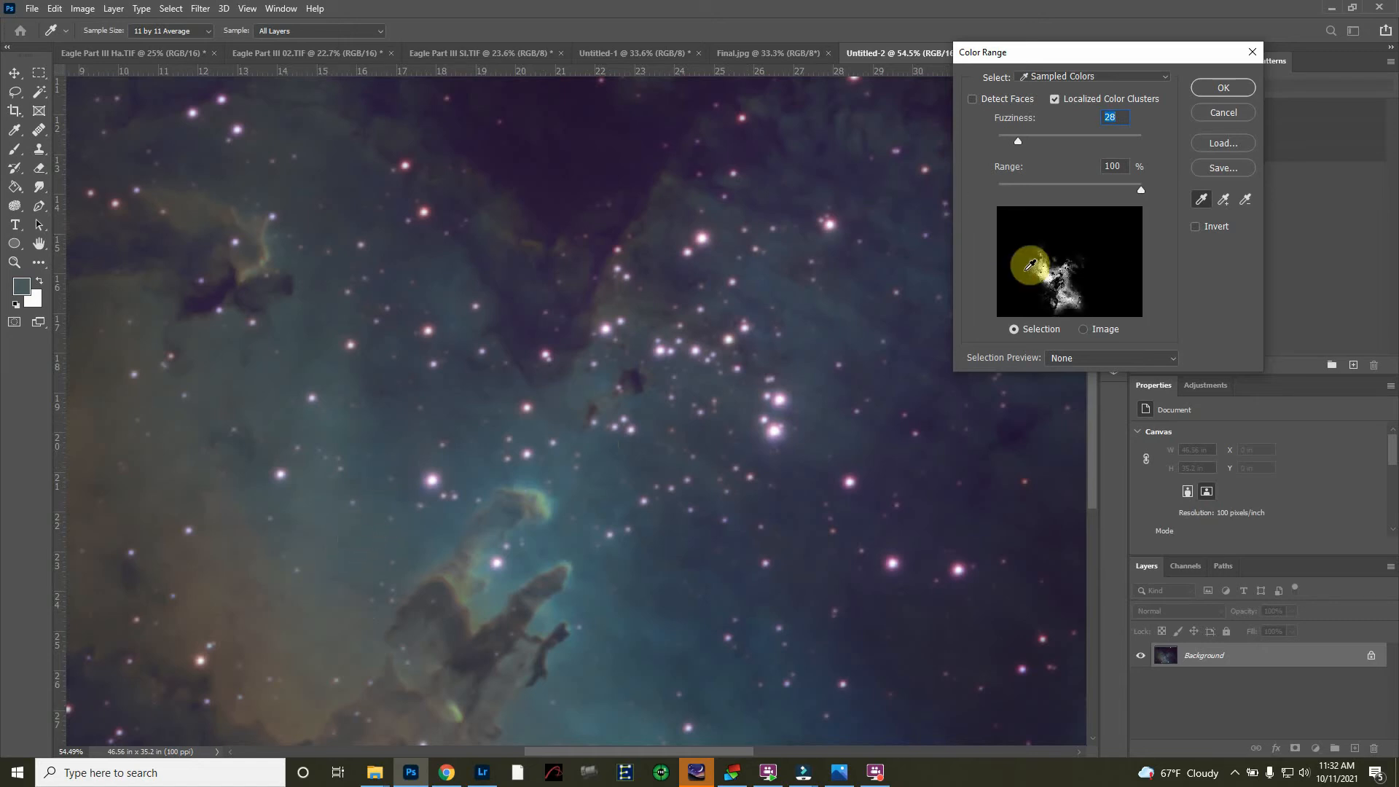
pyautogui.click(411, 448)
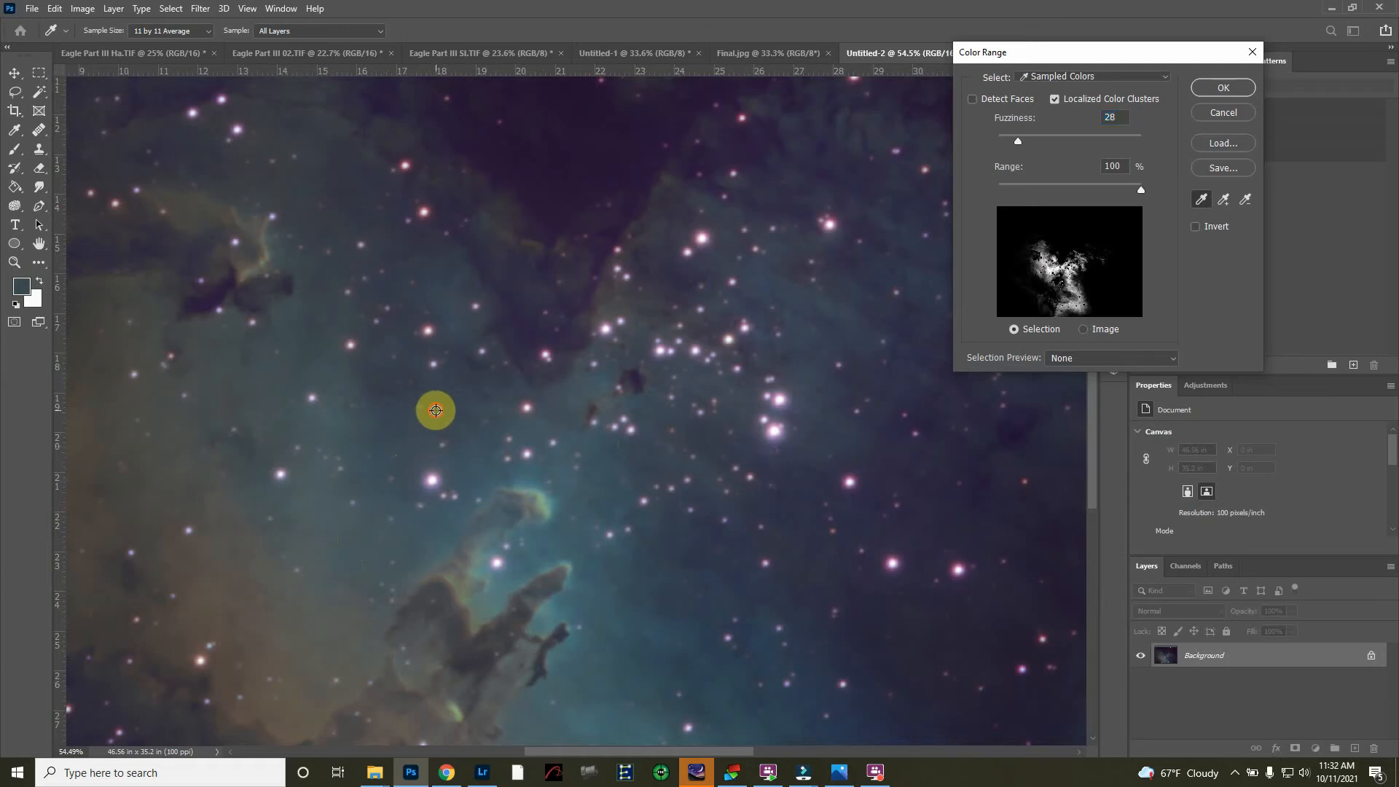
pyautogui.click(445, 397)
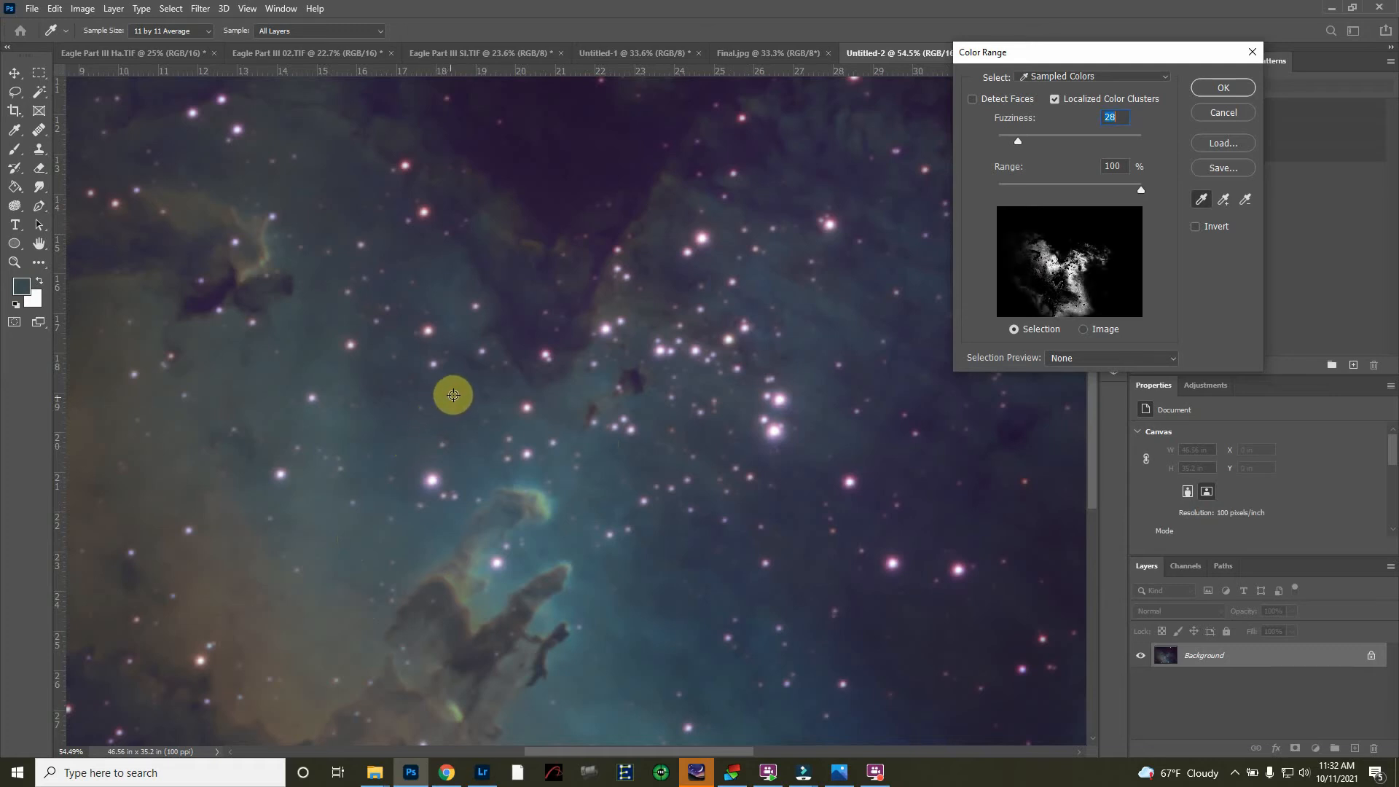
pyautogui.click(462, 435)
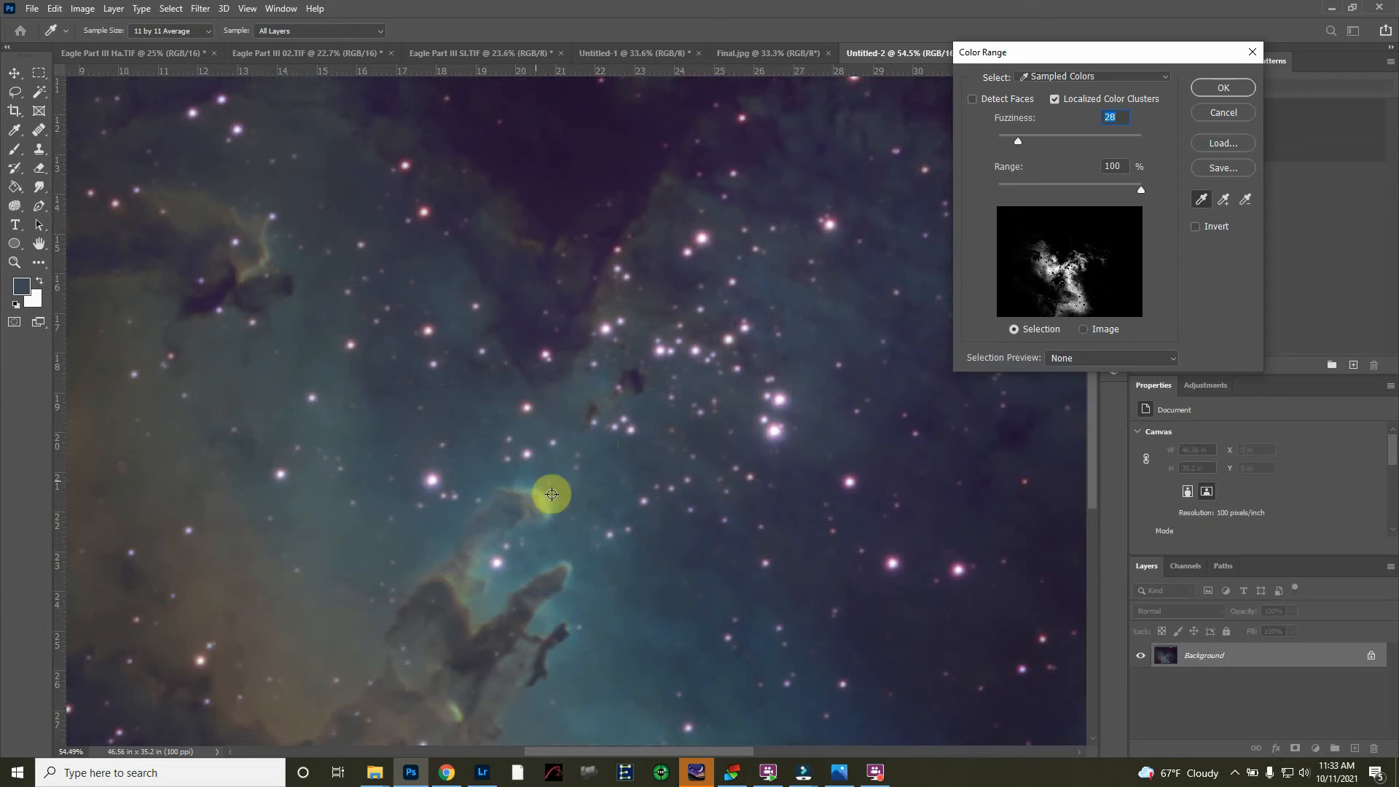
pyautogui.click(704, 496)
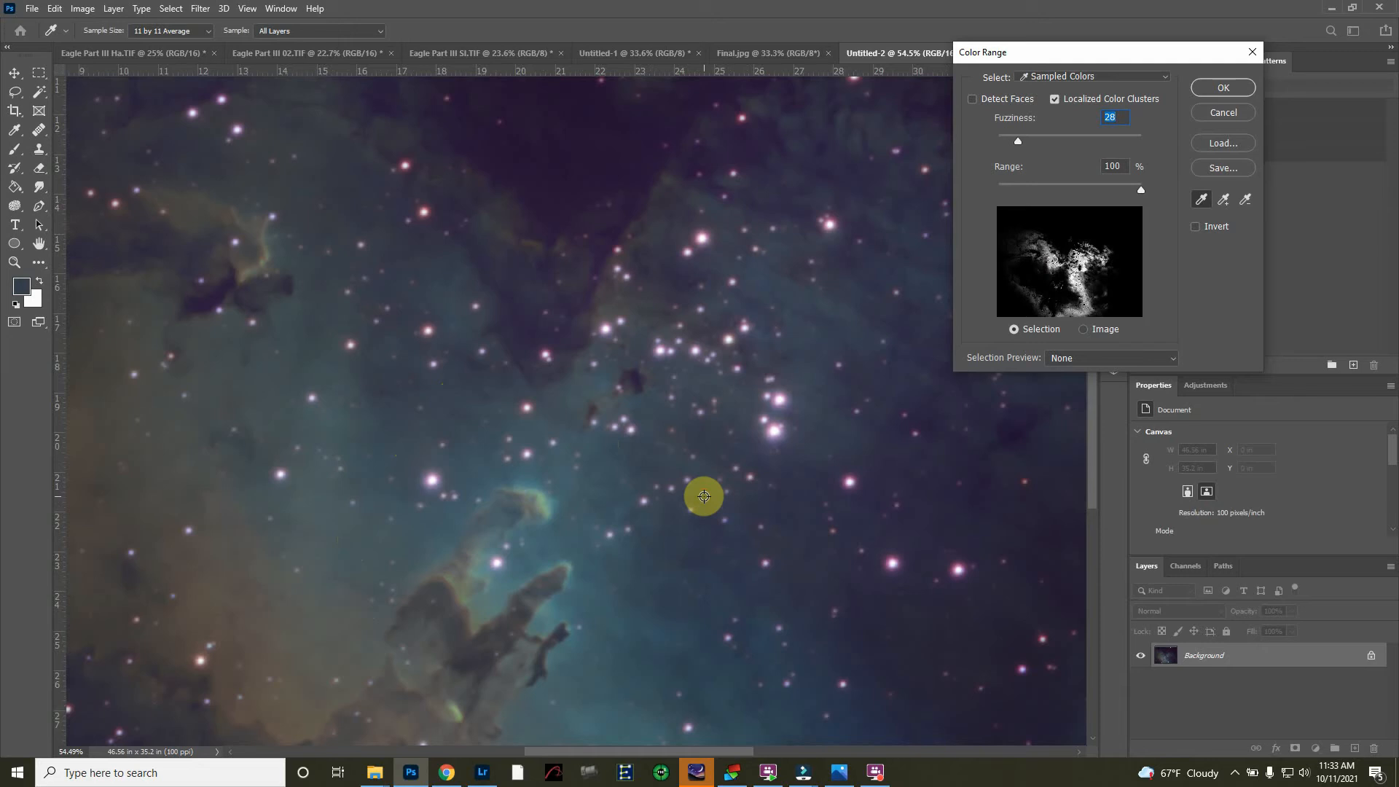
pyautogui.click(653, 553)
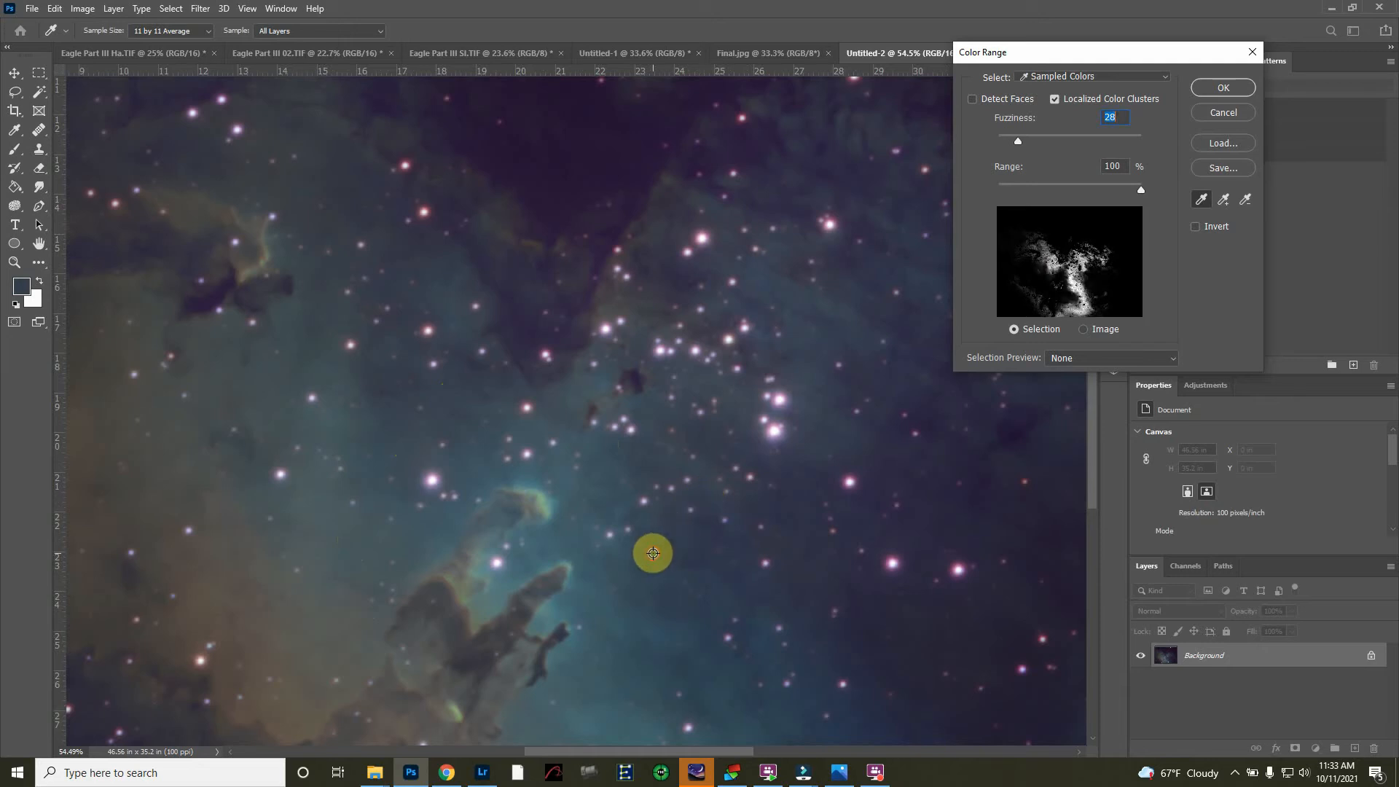
pyautogui.click(614, 572)
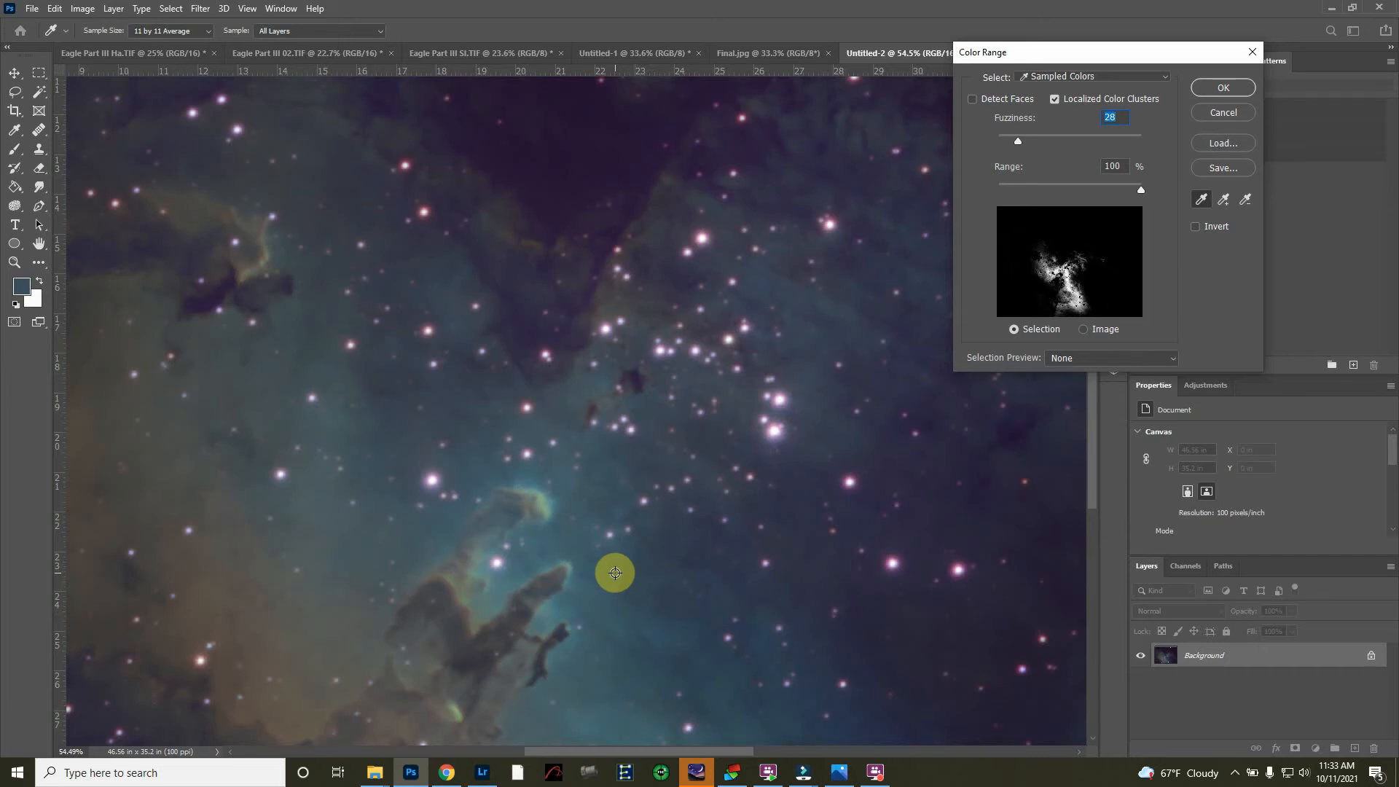
pyautogui.click(1224, 89)
# - Refine the teal nebula selection in Select and Mask and apply the refinement
pyautogui.moveTo(805, 774)
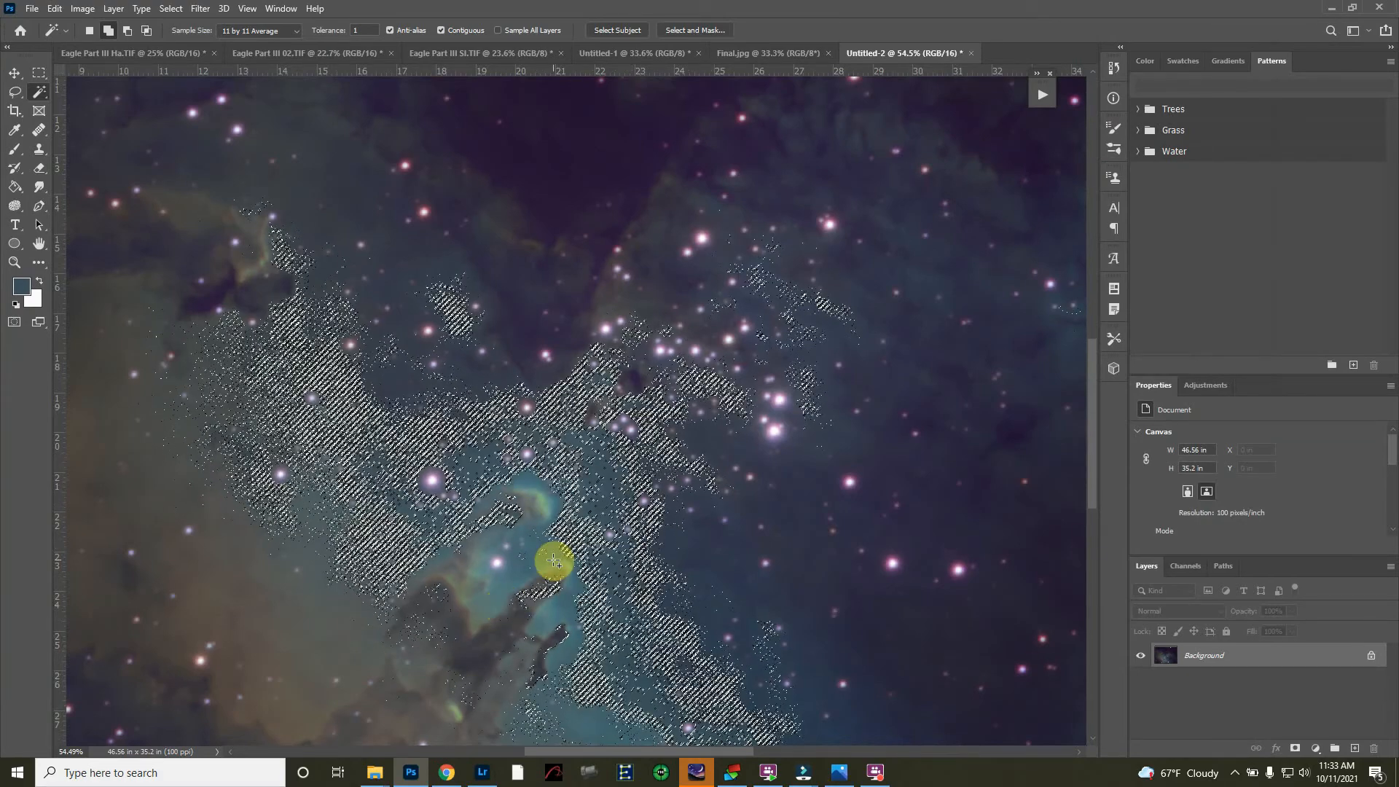
pyautogui.rightClick(587, 488)
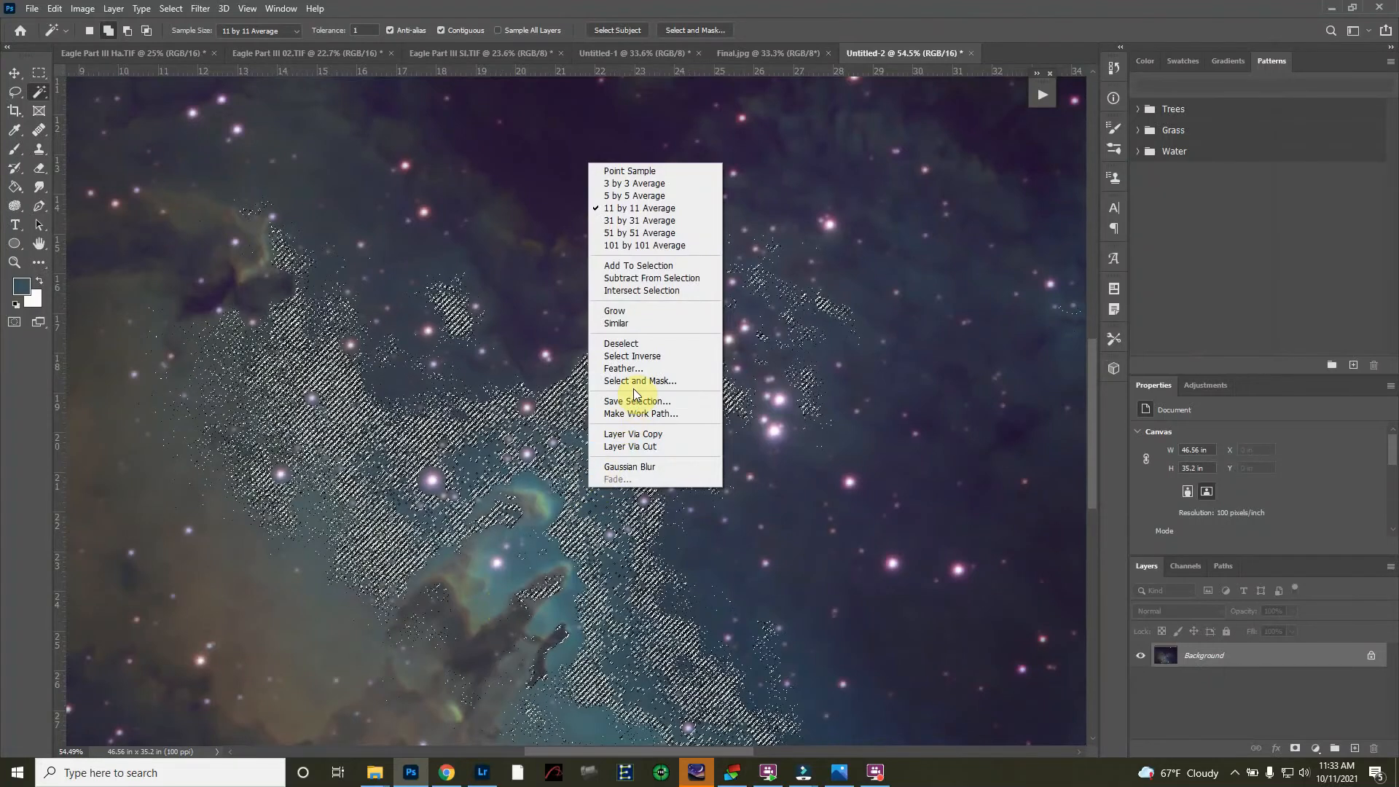
pyautogui.click(633, 380)
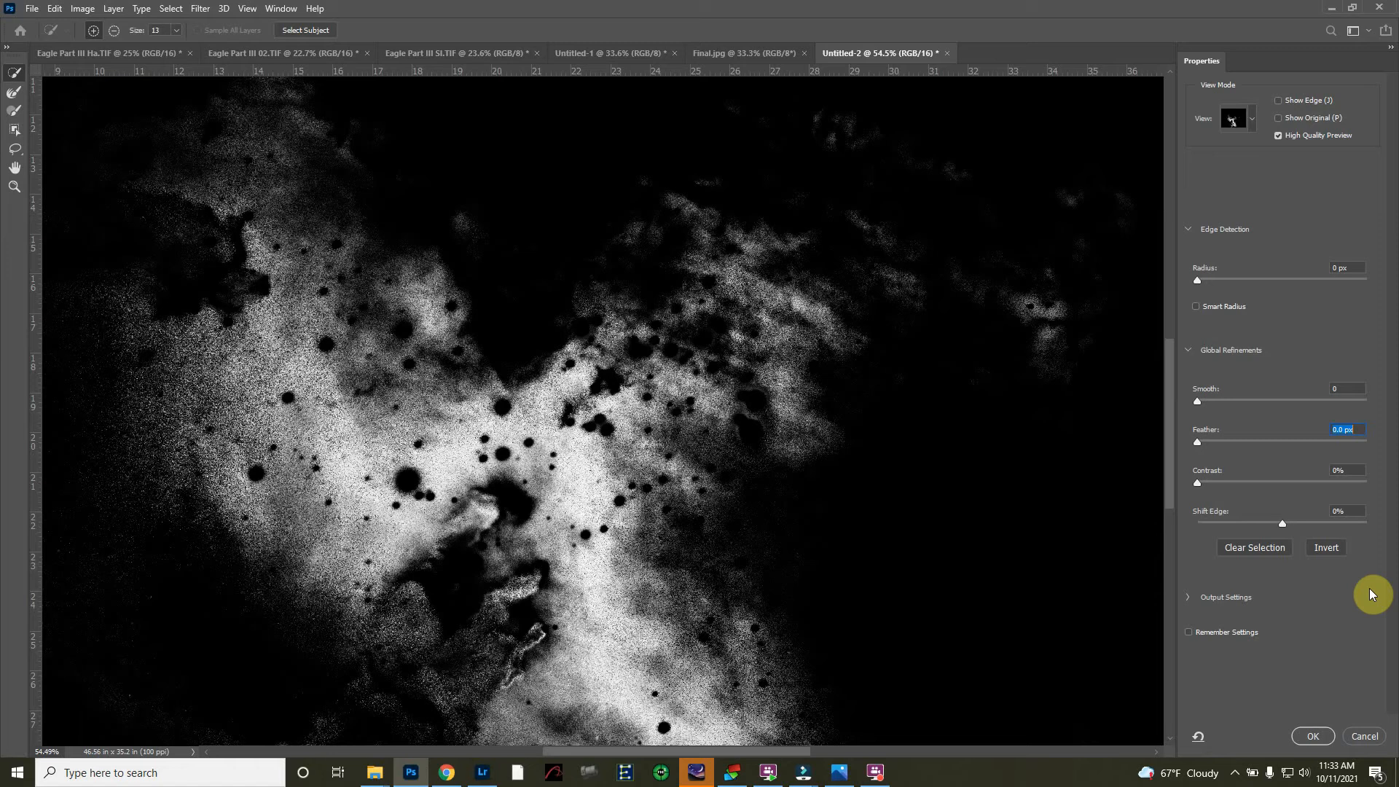
pyautogui.click(1312, 736)
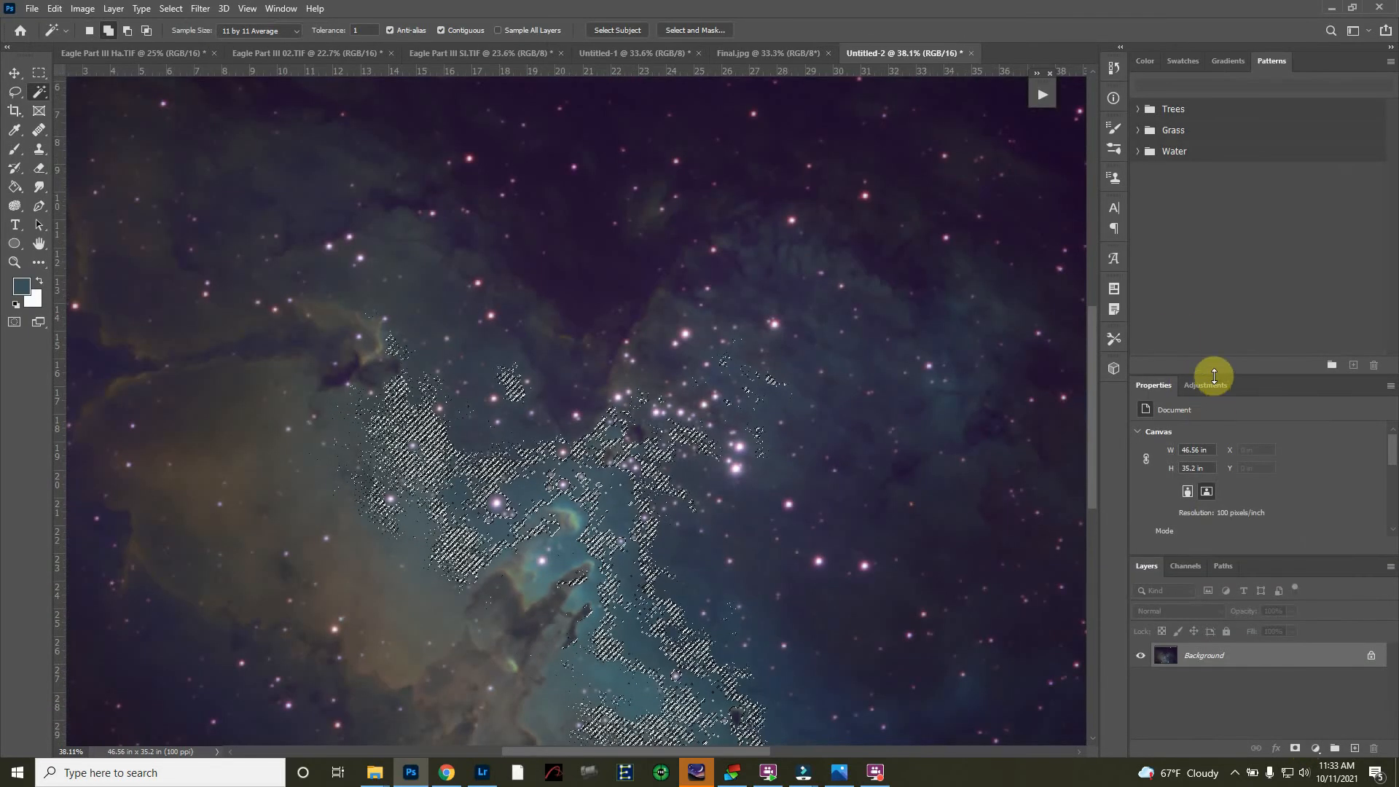
# - Add a Color Balance adjustment over the teal selection with midtones at Cyan-Red +4, Magenta-Green -4 and Yellow-Blue +7
pyautogui.click(1207, 388)
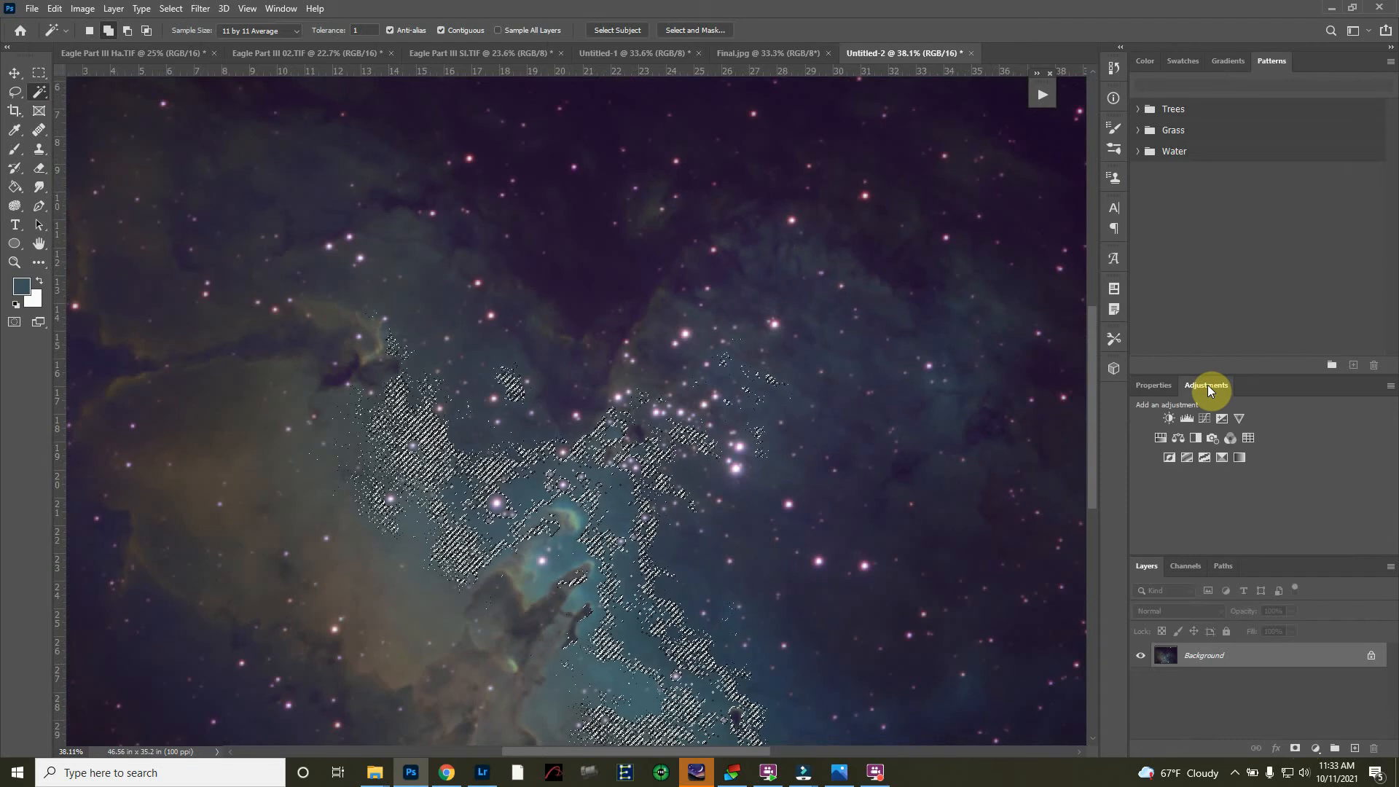
pyautogui.click(1177, 440)
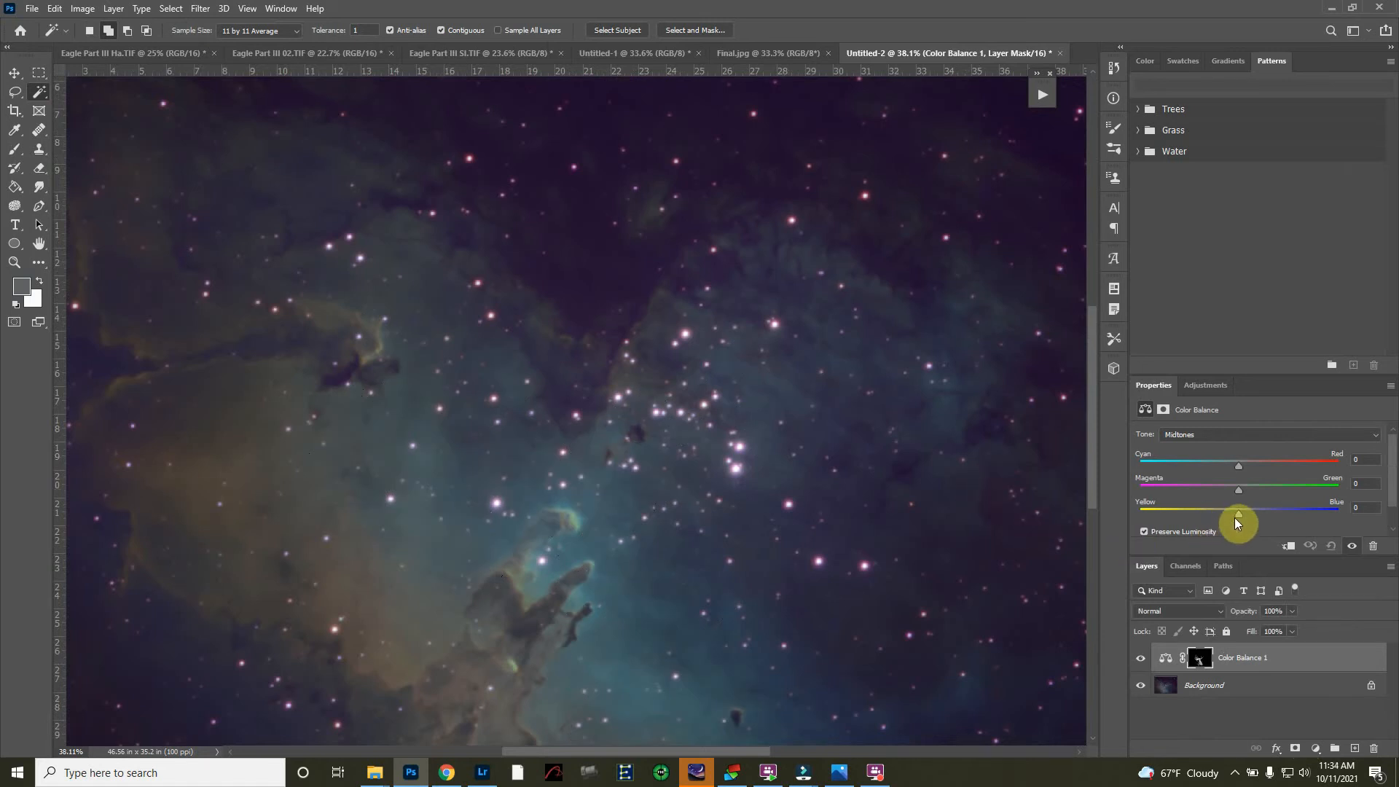
pyautogui.moveTo(1238, 514); pyautogui.dragTo(1247, 513)
pyautogui.moveTo(1206, 525)
pyautogui.mouseDown()
pyautogui.moveTo(1184, 527)
pyautogui.moveTo(1223, 515)
pyautogui.mouseUp()
pyautogui.moveTo(1207, 494)
pyautogui.mouseDown()
pyautogui.moveTo(1272, 480)
pyautogui.moveTo(1234, 489)
pyautogui.mouseUp()
pyautogui.scroll(1, 169, 428)
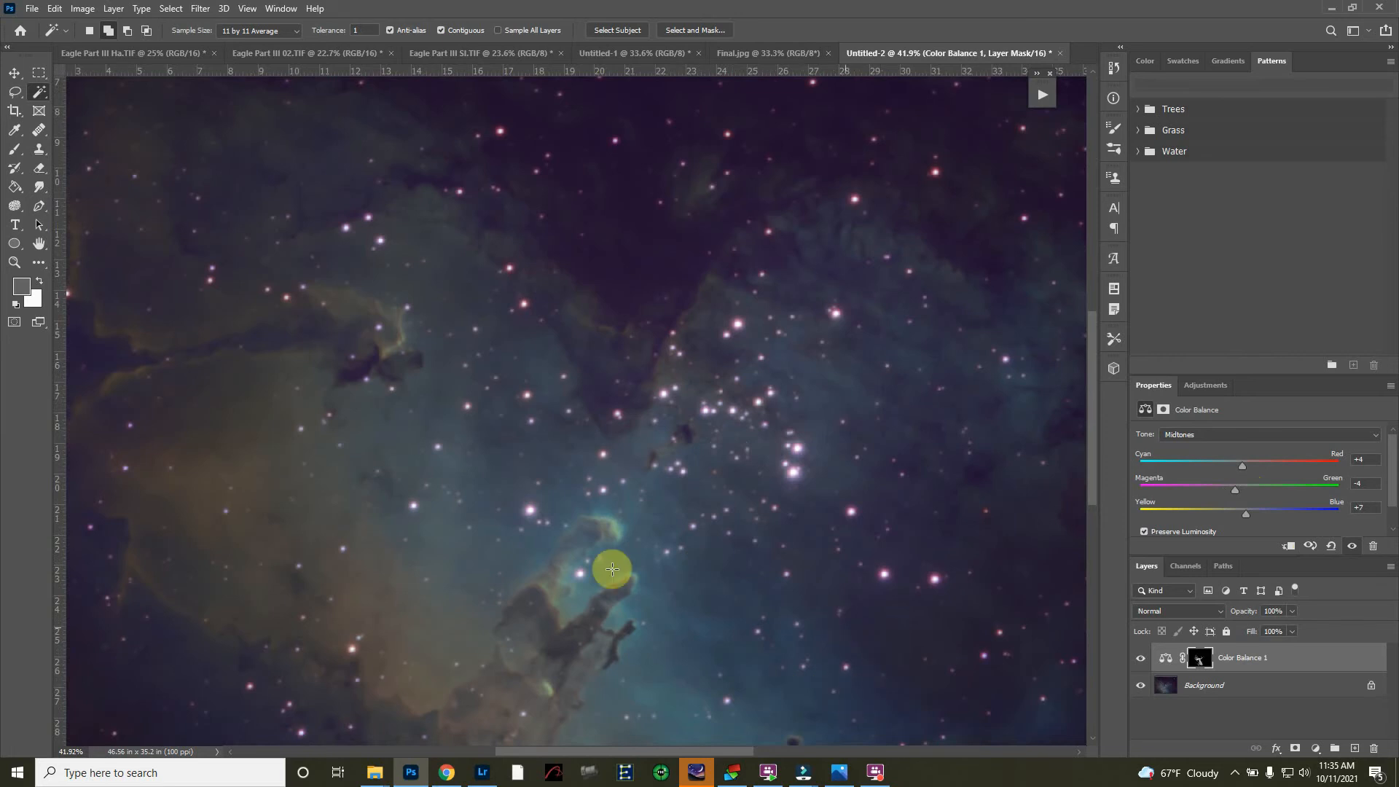
pyautogui.scroll(-2, 612, 568)
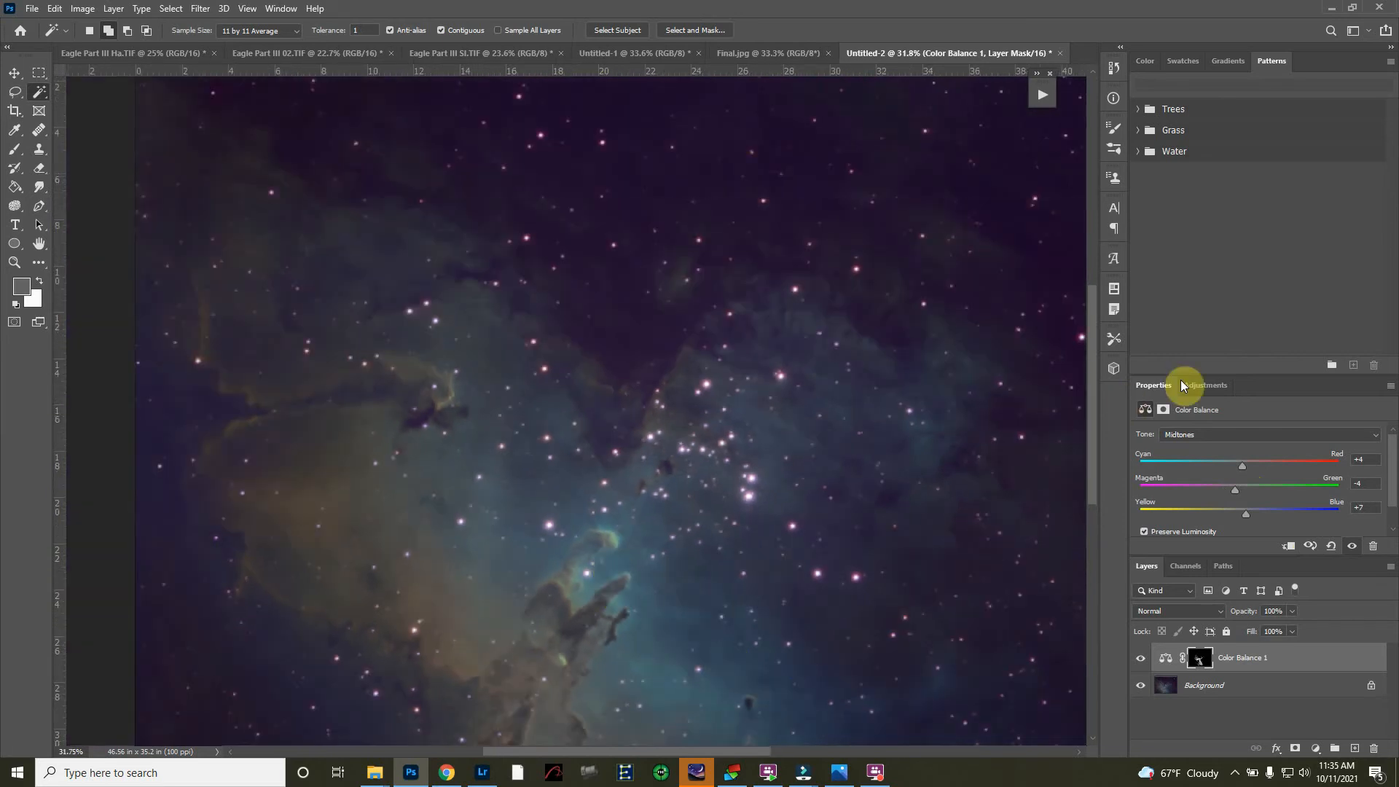
# - Try small hue and saturation shifts on a new Hue/Saturation adjustment layer and reset it to its defaults
pyautogui.click(1219, 385)
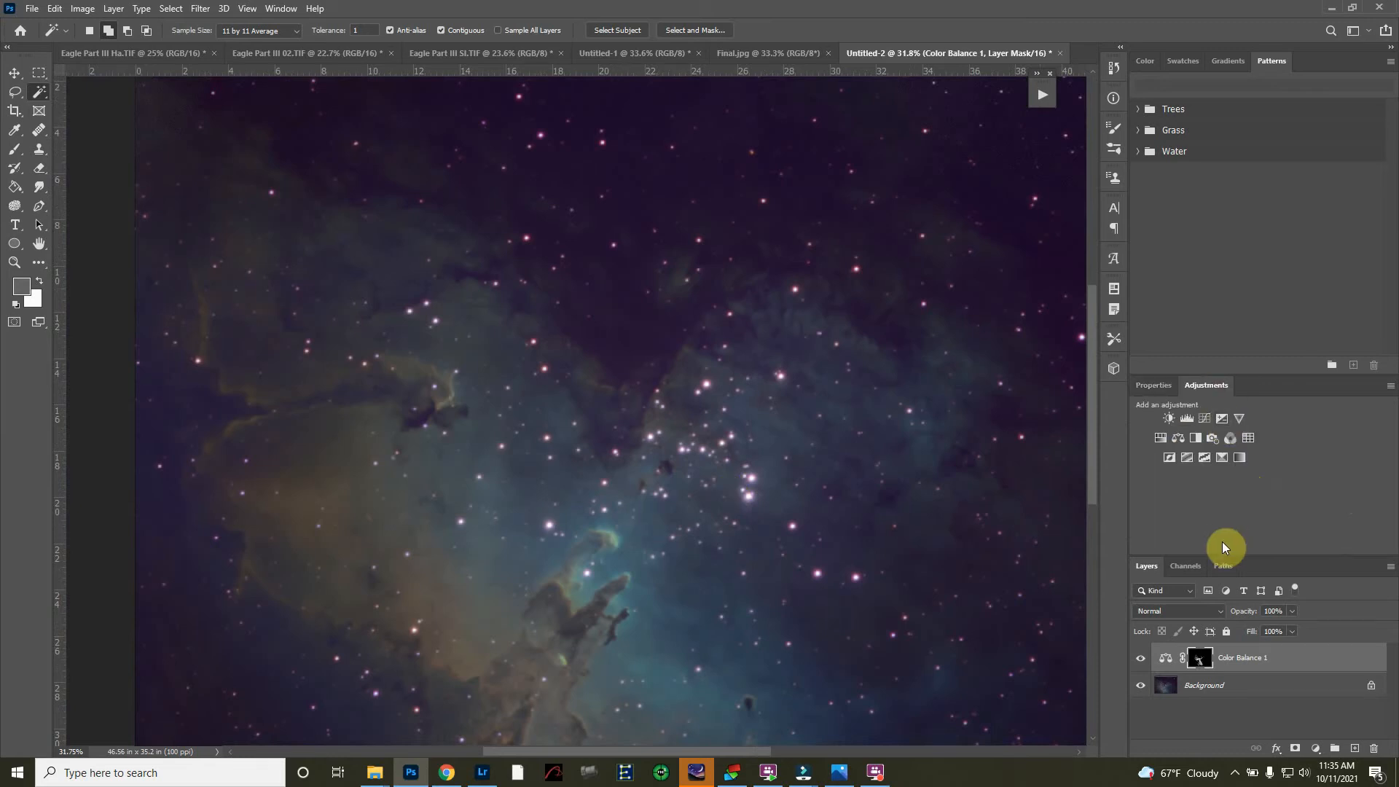
pyautogui.click(1158, 438)
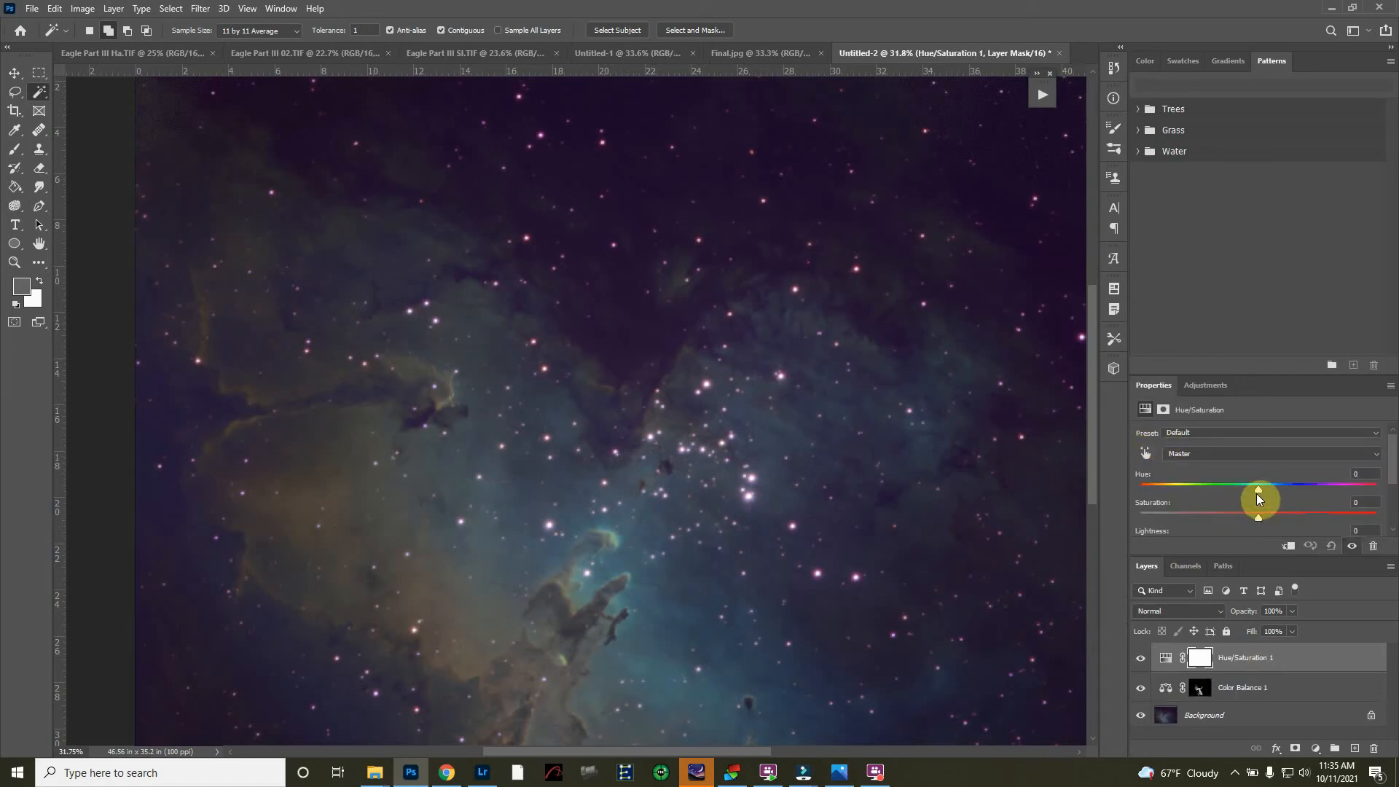
pyautogui.moveTo(1257, 491); pyautogui.dragTo(1253, 492)
pyautogui.moveTo(1253, 491); pyautogui.dragTo(1256, 491)
pyautogui.moveTo(1261, 517); pyautogui.dragTo(1297, 513)
pyautogui.moveTo(1254, 514); pyautogui.dragTo(1261, 514)
pyautogui.click(1330, 548)
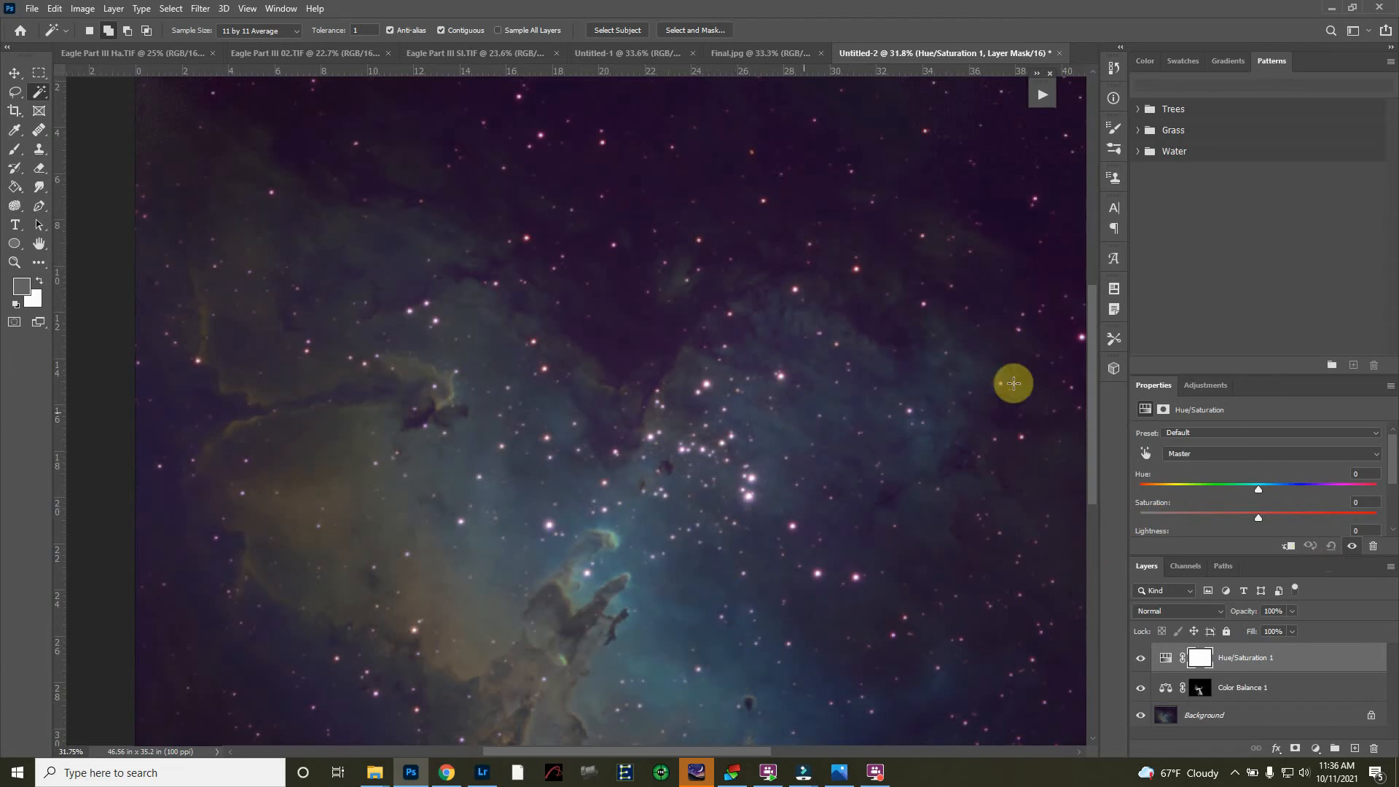
# - Add a Channel Mixer adjustment layer and set Green to +90% in the Green output channel
pyautogui.click(1198, 385)
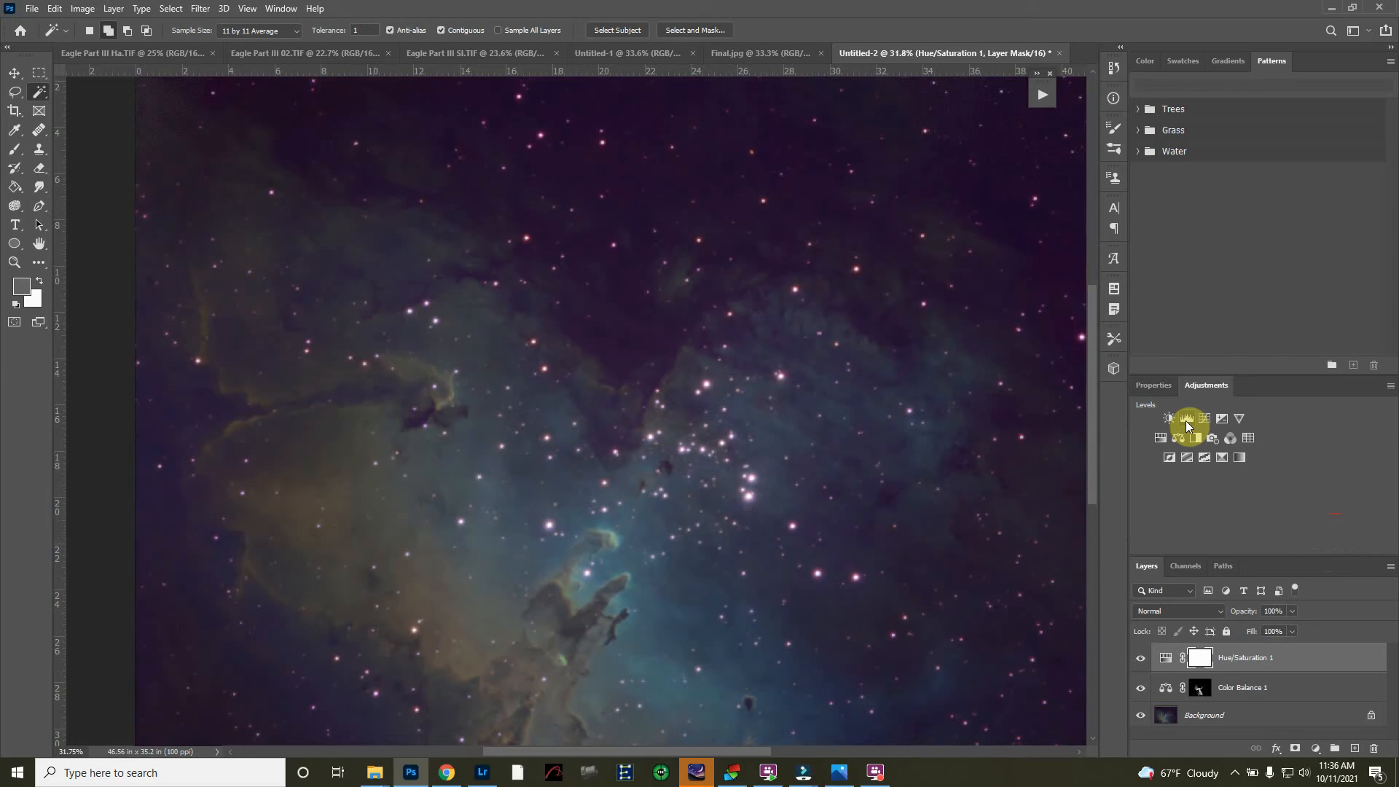
pyautogui.click(1229, 439)
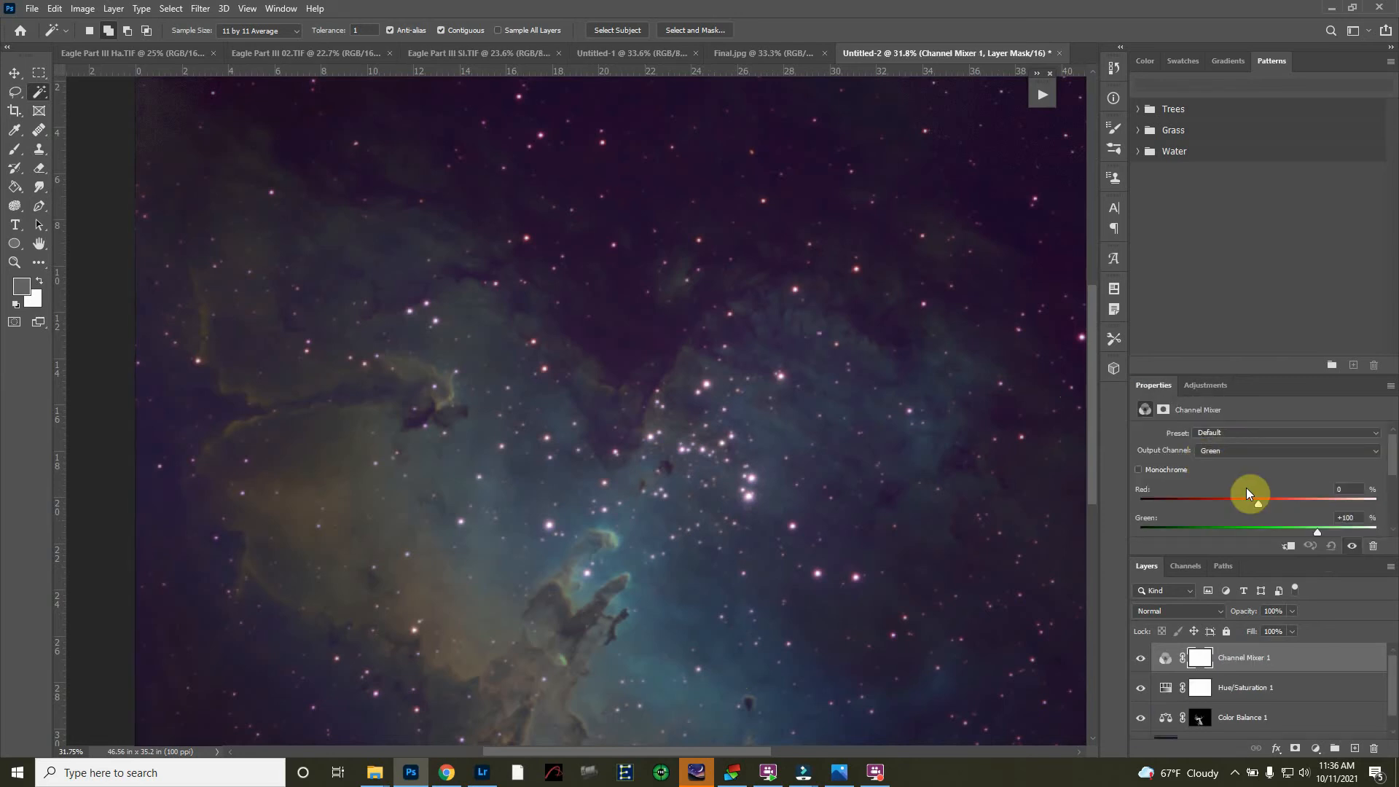
pyautogui.scroll(-2, 1253, 462)
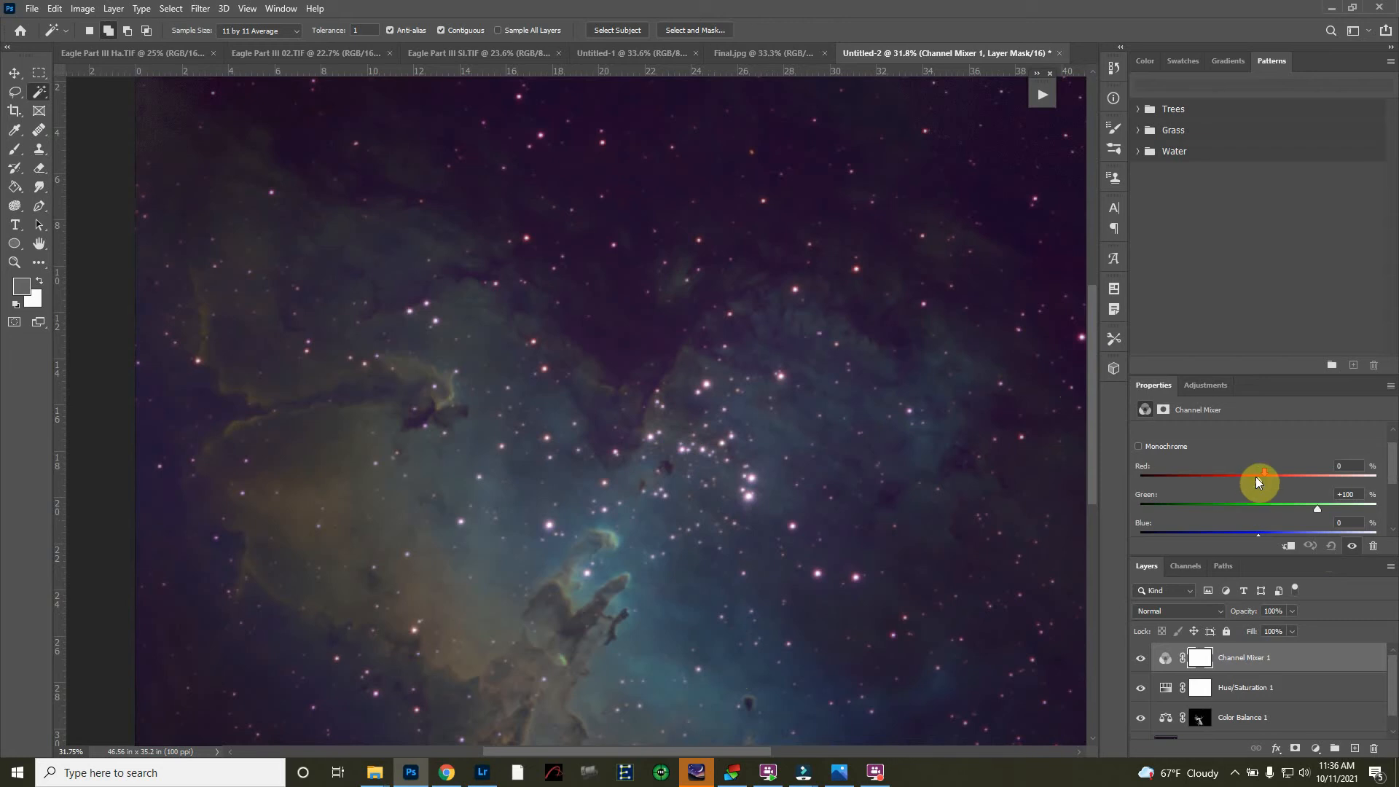
pyautogui.scroll(-1, 1258, 514)
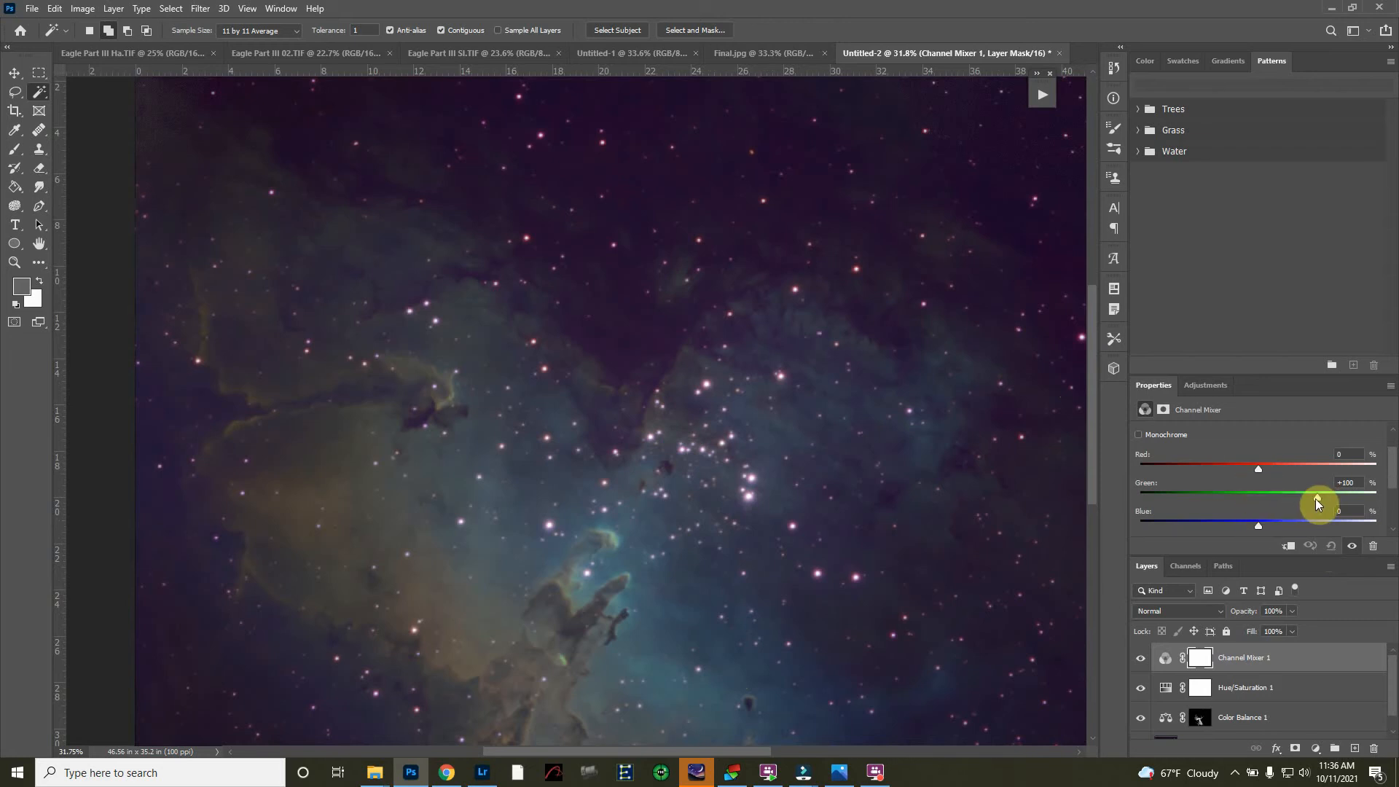
pyautogui.moveTo(1300, 510); pyautogui.dragTo(1323, 498)
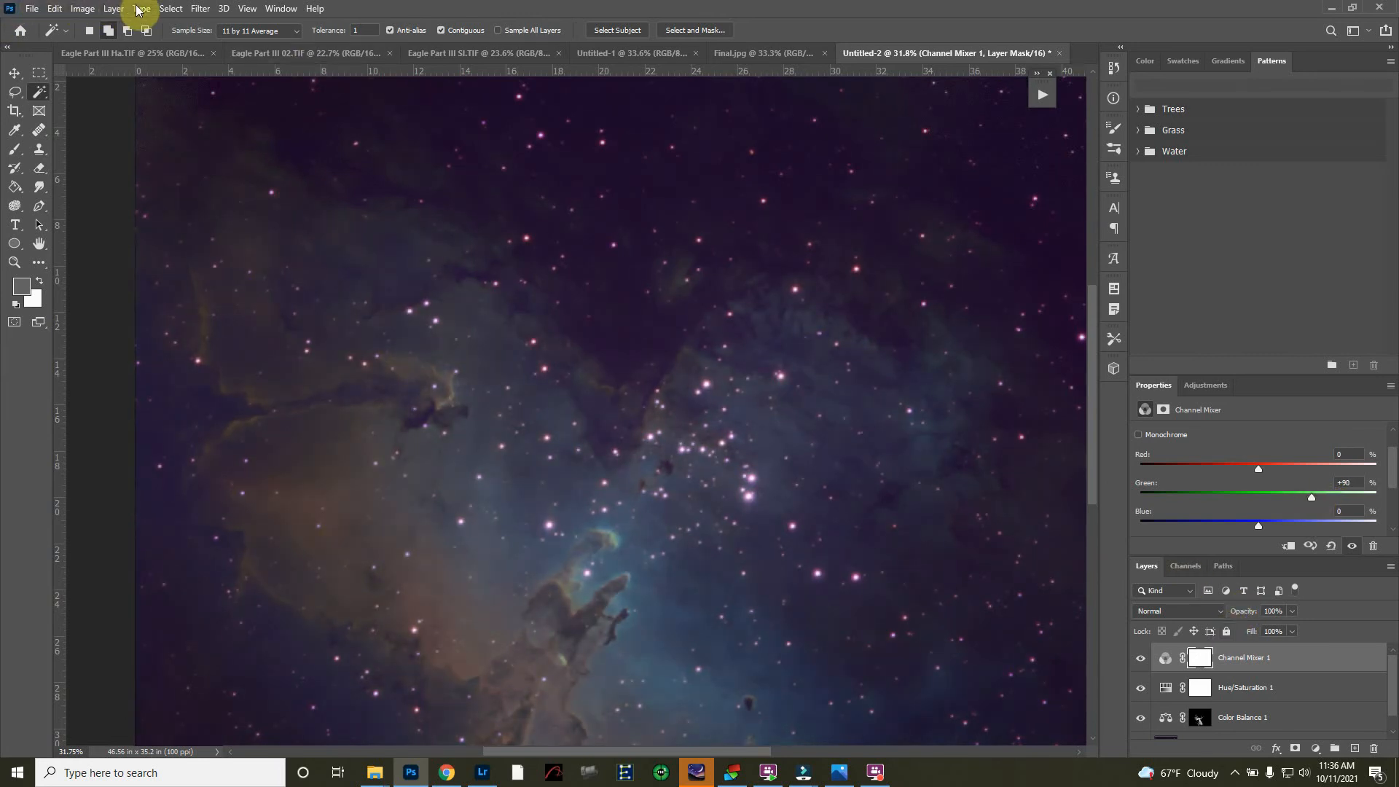
# - Flatten the image with its adjustment layers into a single background layer
pyautogui.click(113, 8)
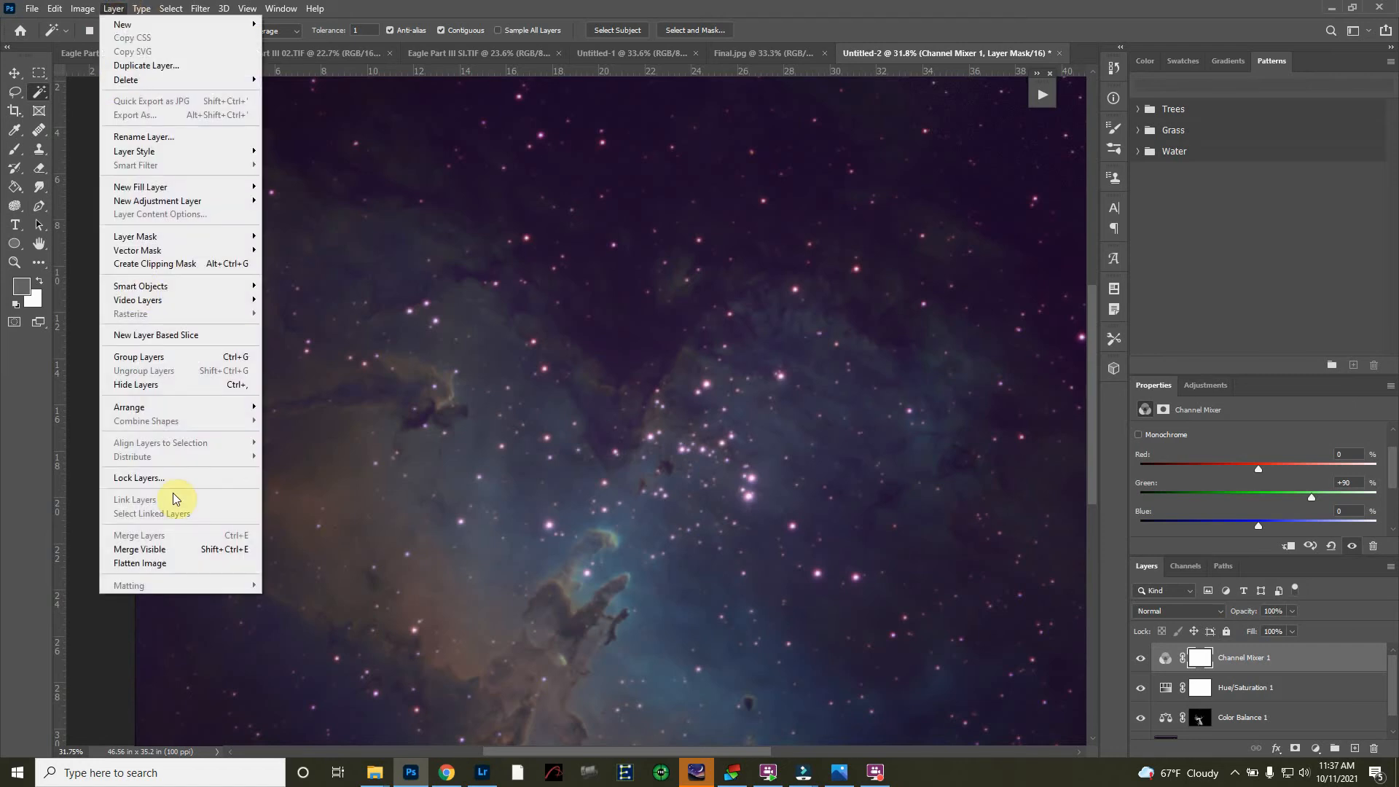
pyautogui.click(164, 562)
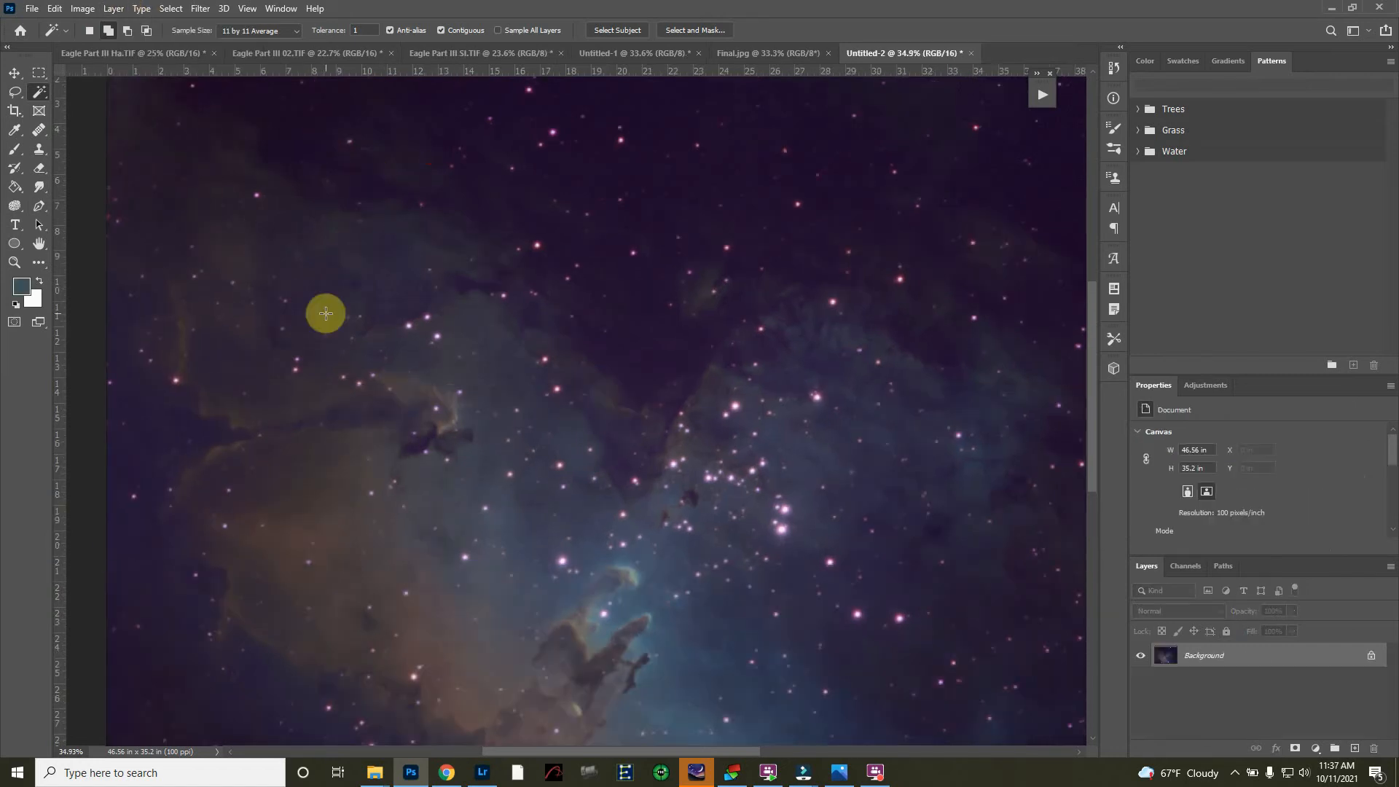
pyautogui.scroll(-2, 325, 312)
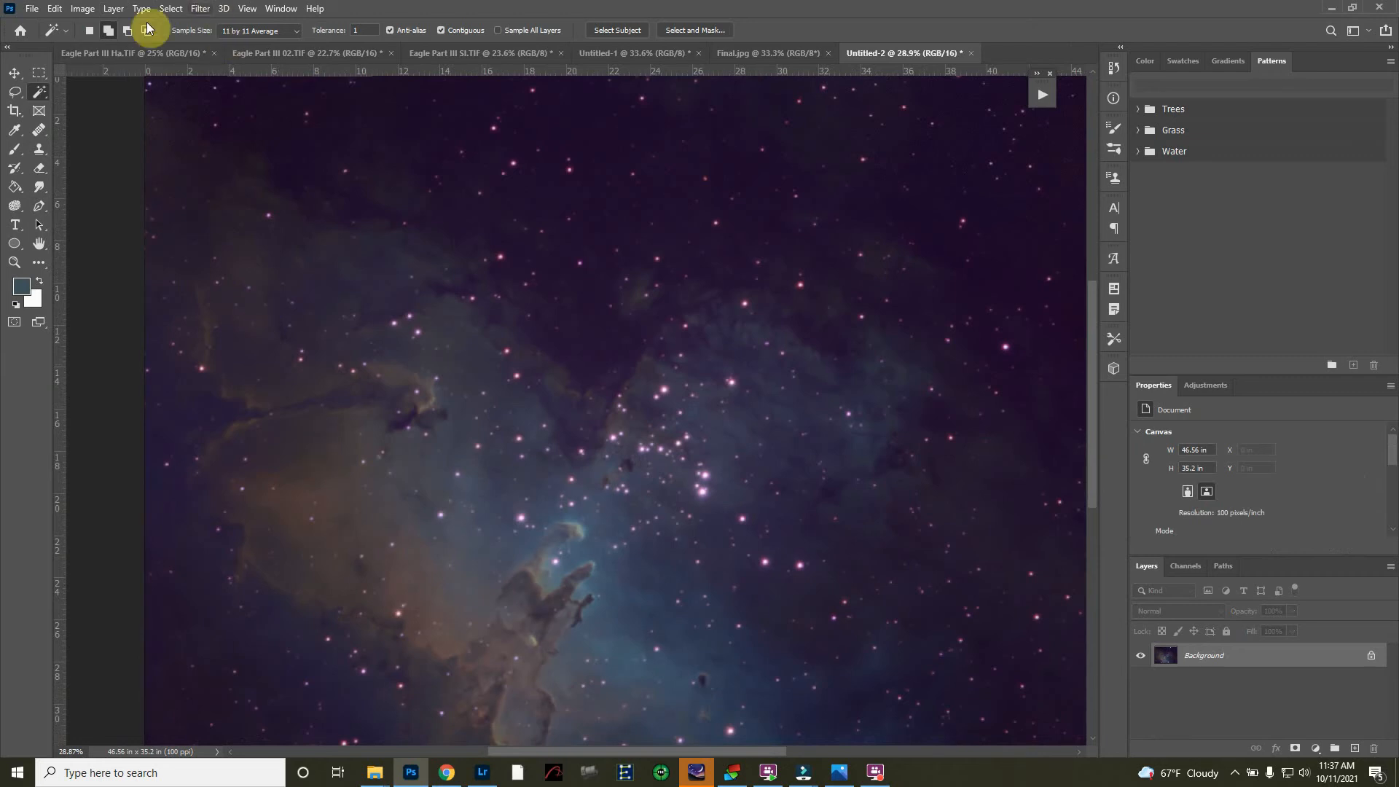
# - Select the orange nebula area with Color Range, sampling its orange tone at a fuzziness of 28
pyautogui.click(171, 9)
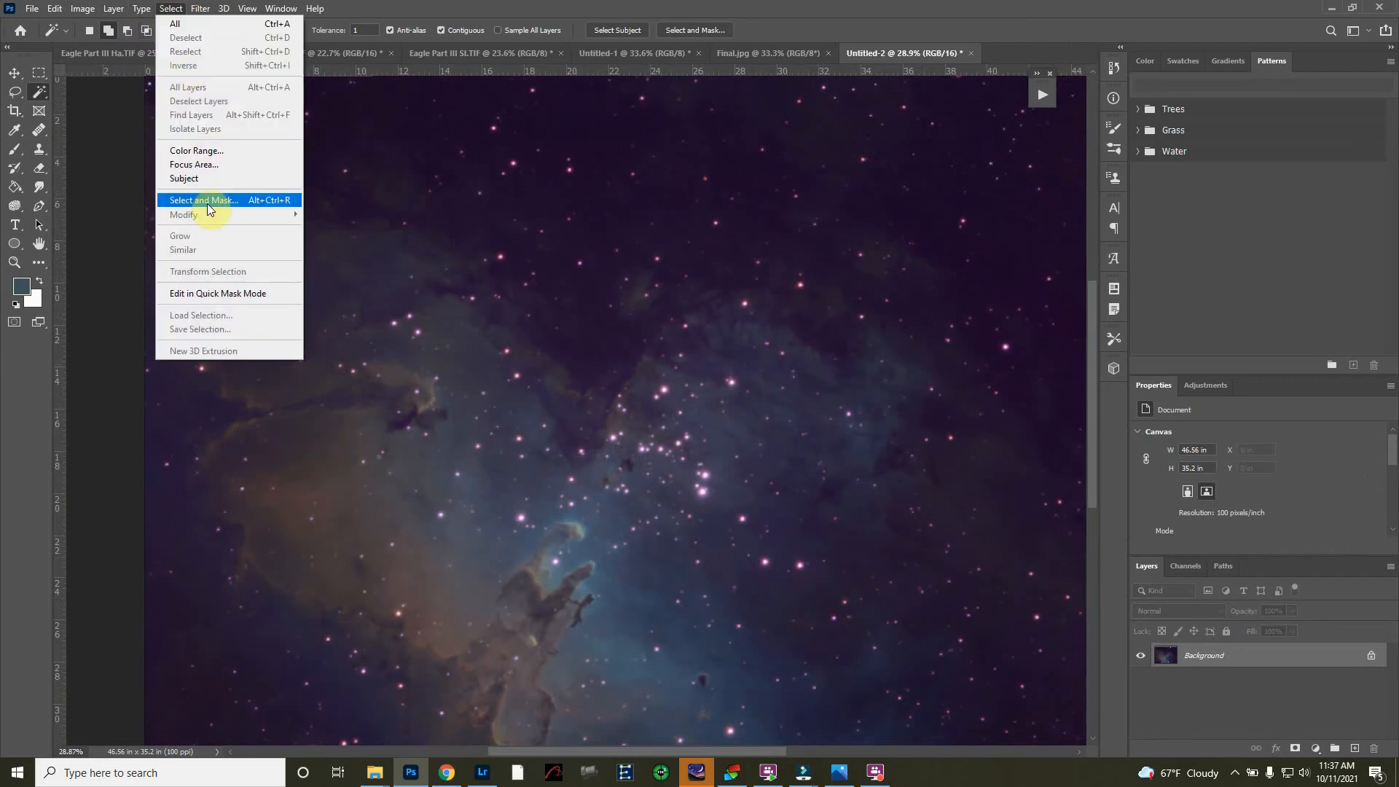
pyautogui.click(197, 153)
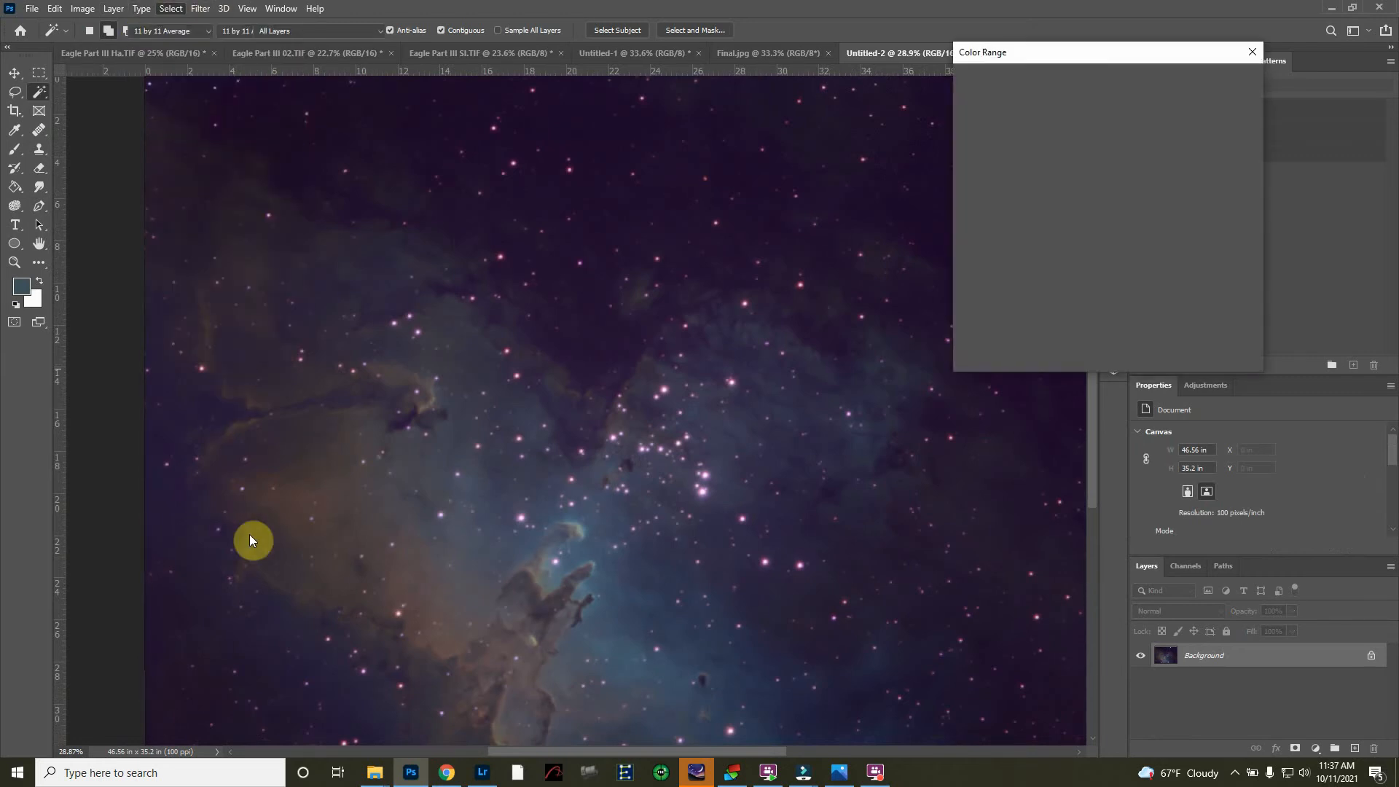
pyautogui.click(284, 505)
pyautogui.scroll(1, 1028, 251)
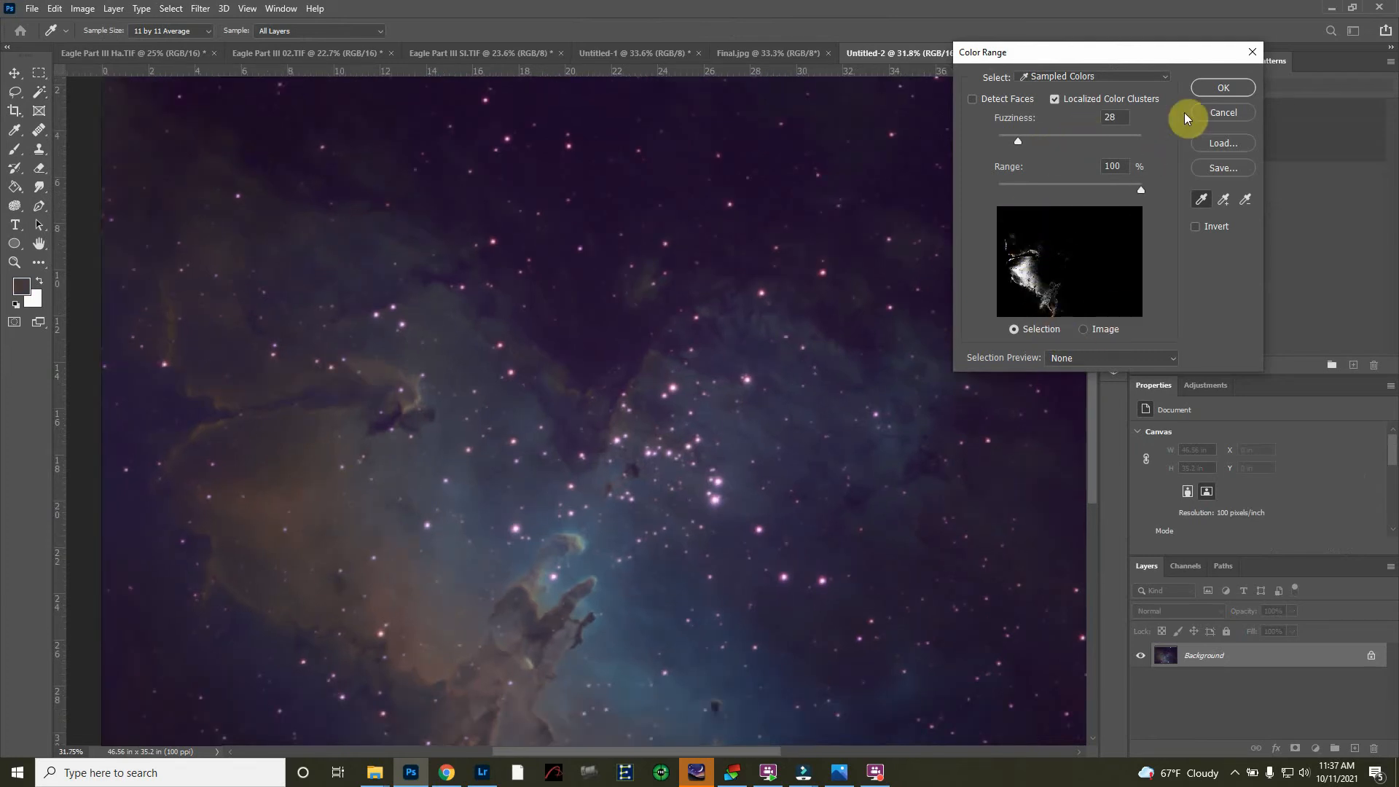
pyautogui.click(1204, 90)
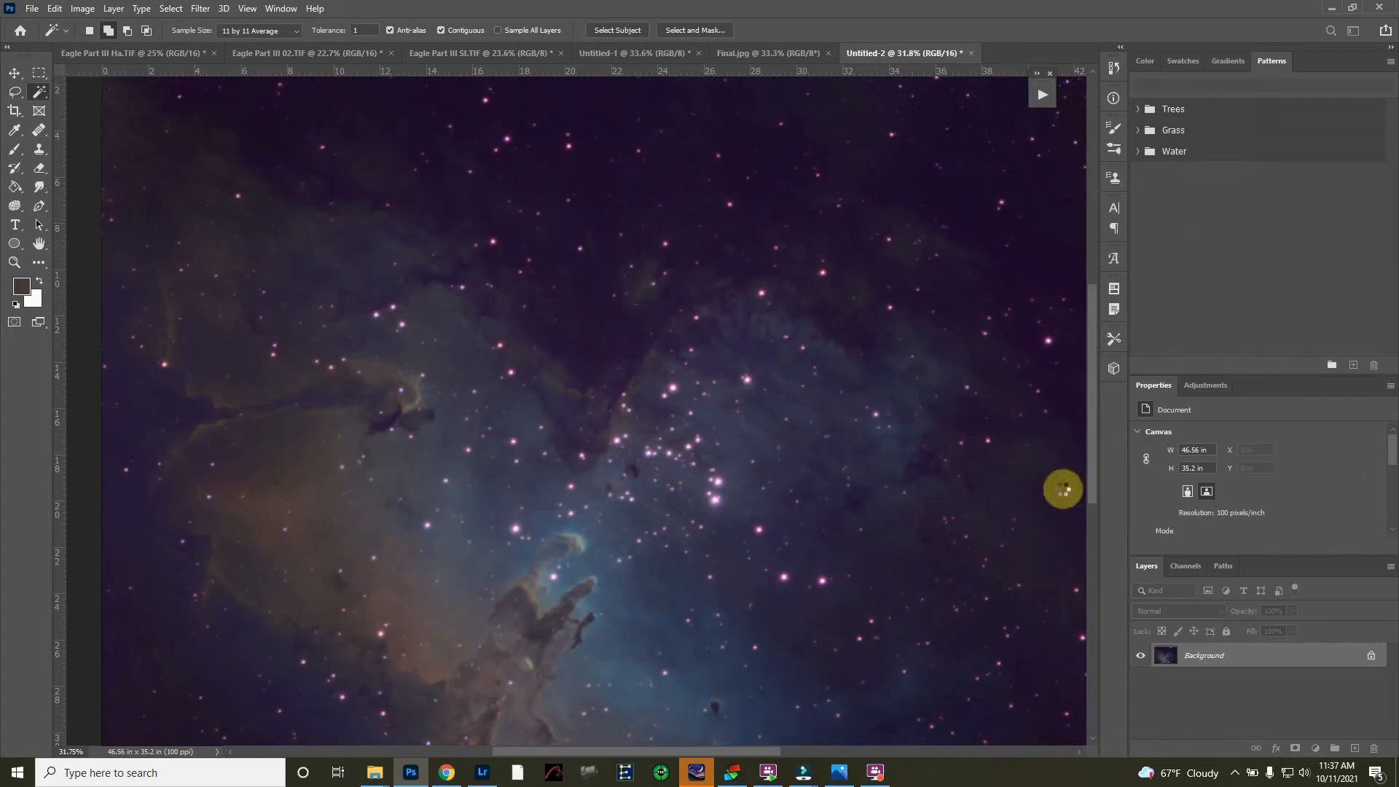
# - Add a Hue/Saturation adjustment over the orange selection with saturation +18, keeping lightness at 0
pyautogui.click(1207, 385)
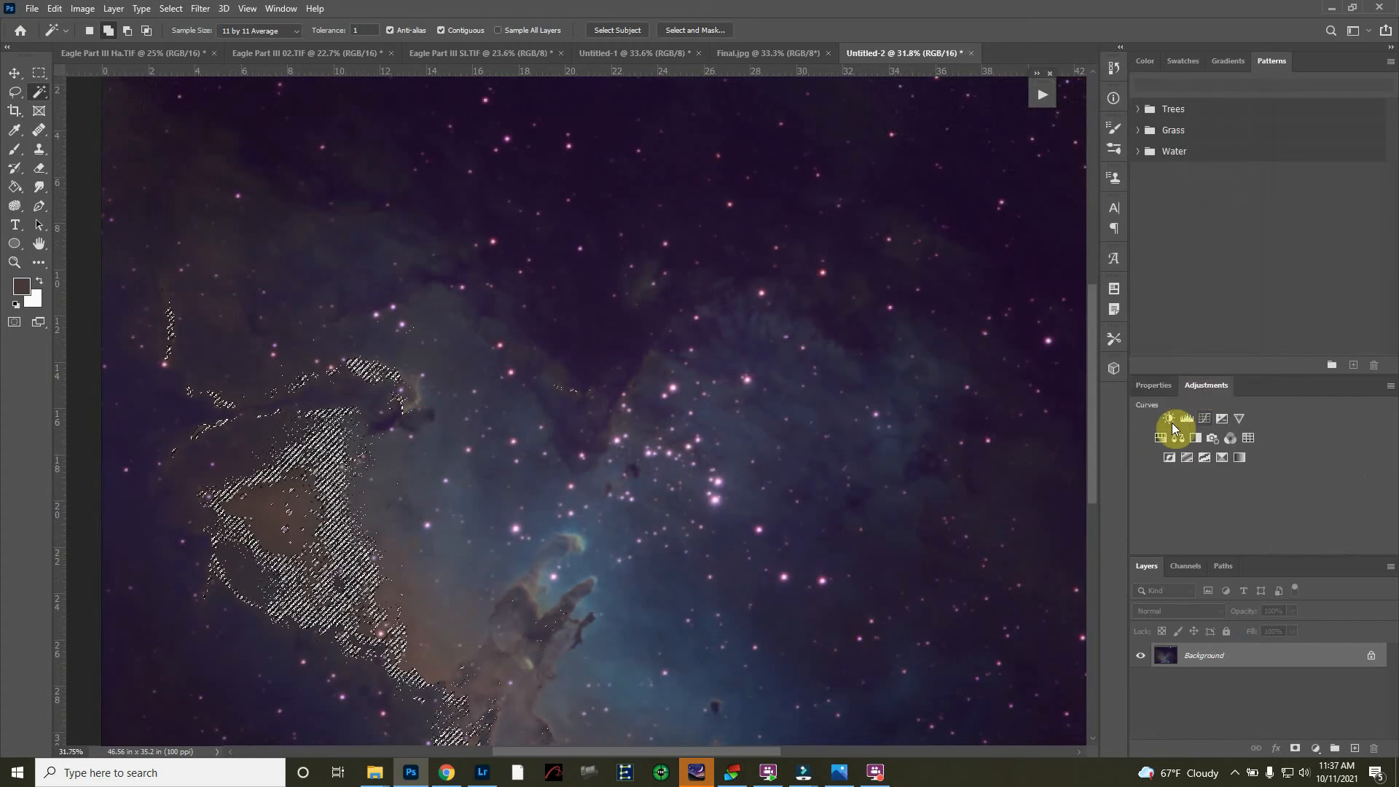
pyautogui.click(1164, 436)
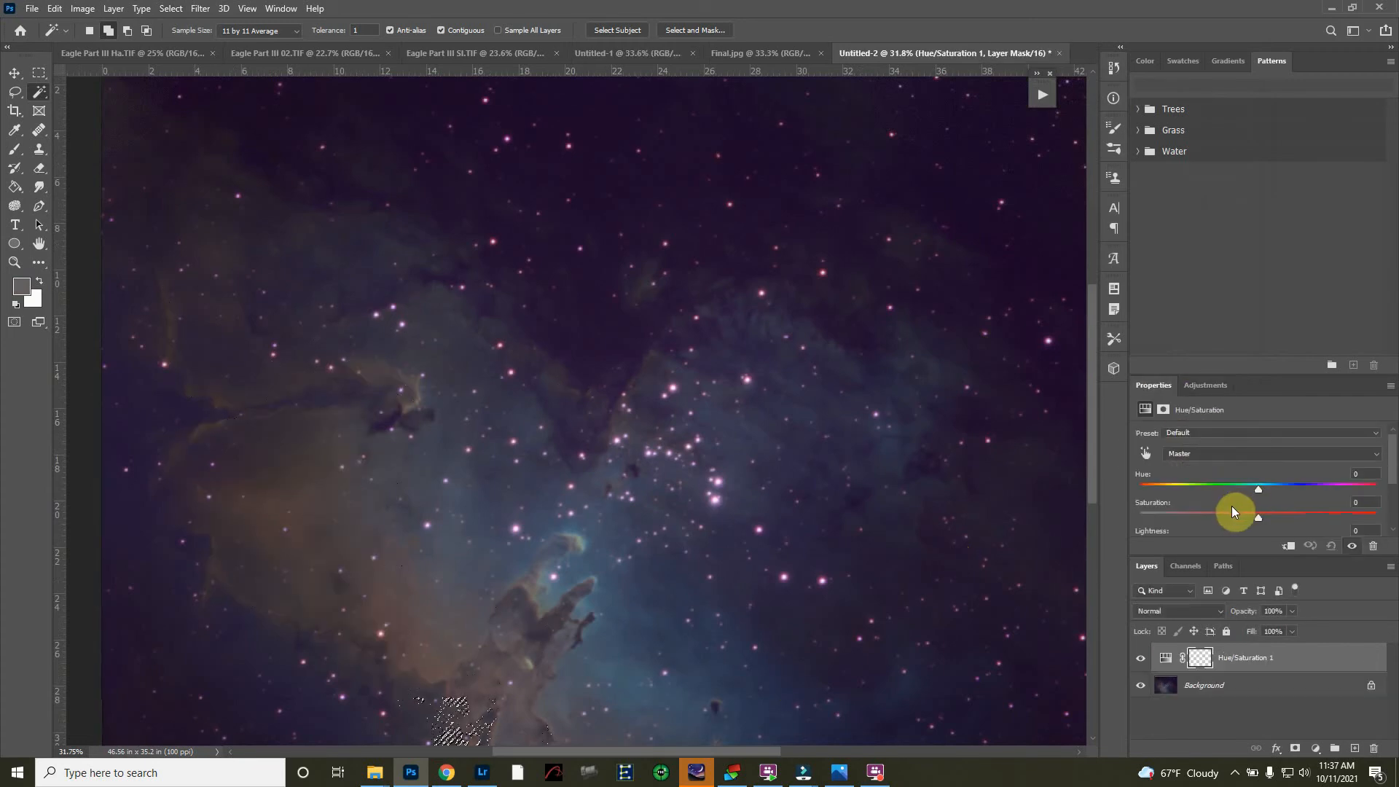
pyautogui.click(1261, 517)
pyautogui.moveTo(1264, 518); pyautogui.dragTo(1283, 519)
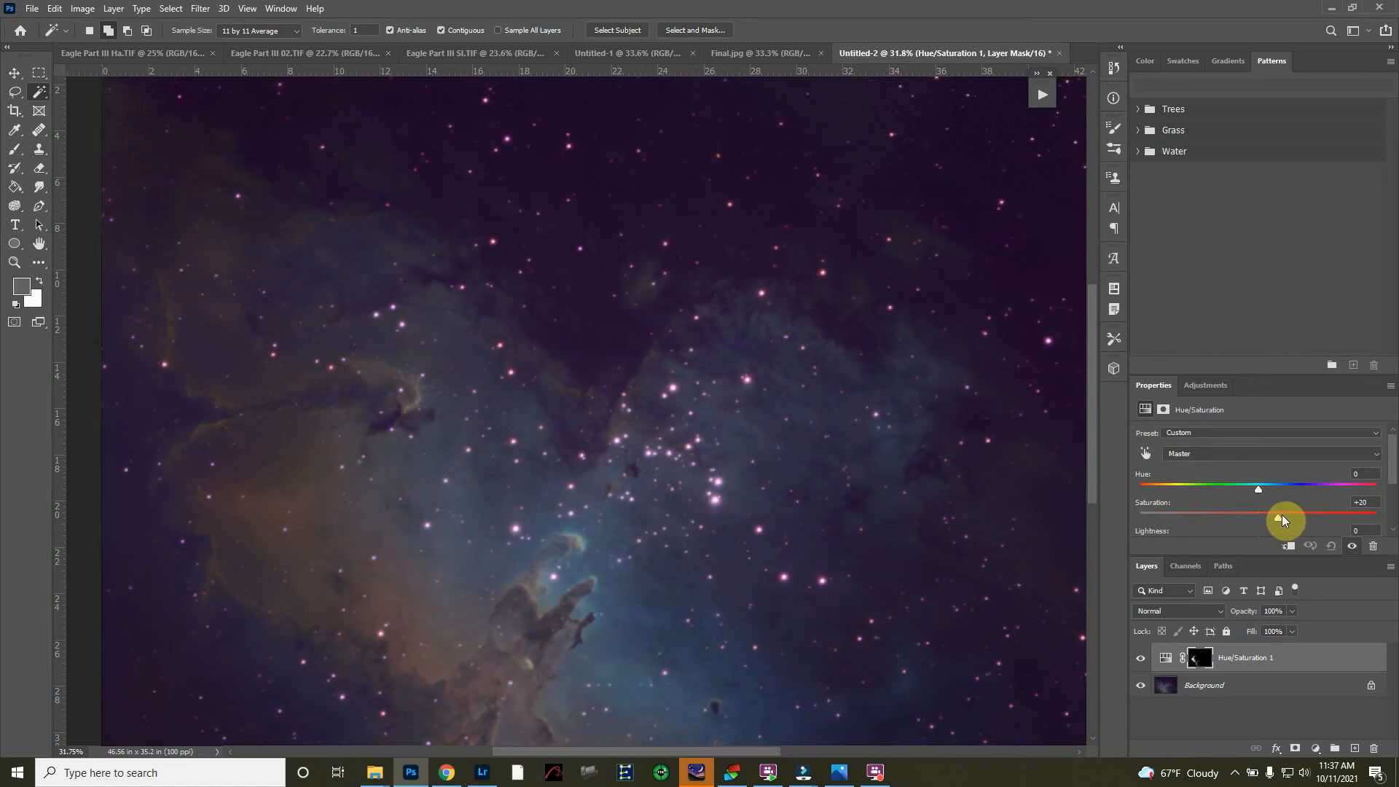
pyautogui.scroll(-1, 1201, 513)
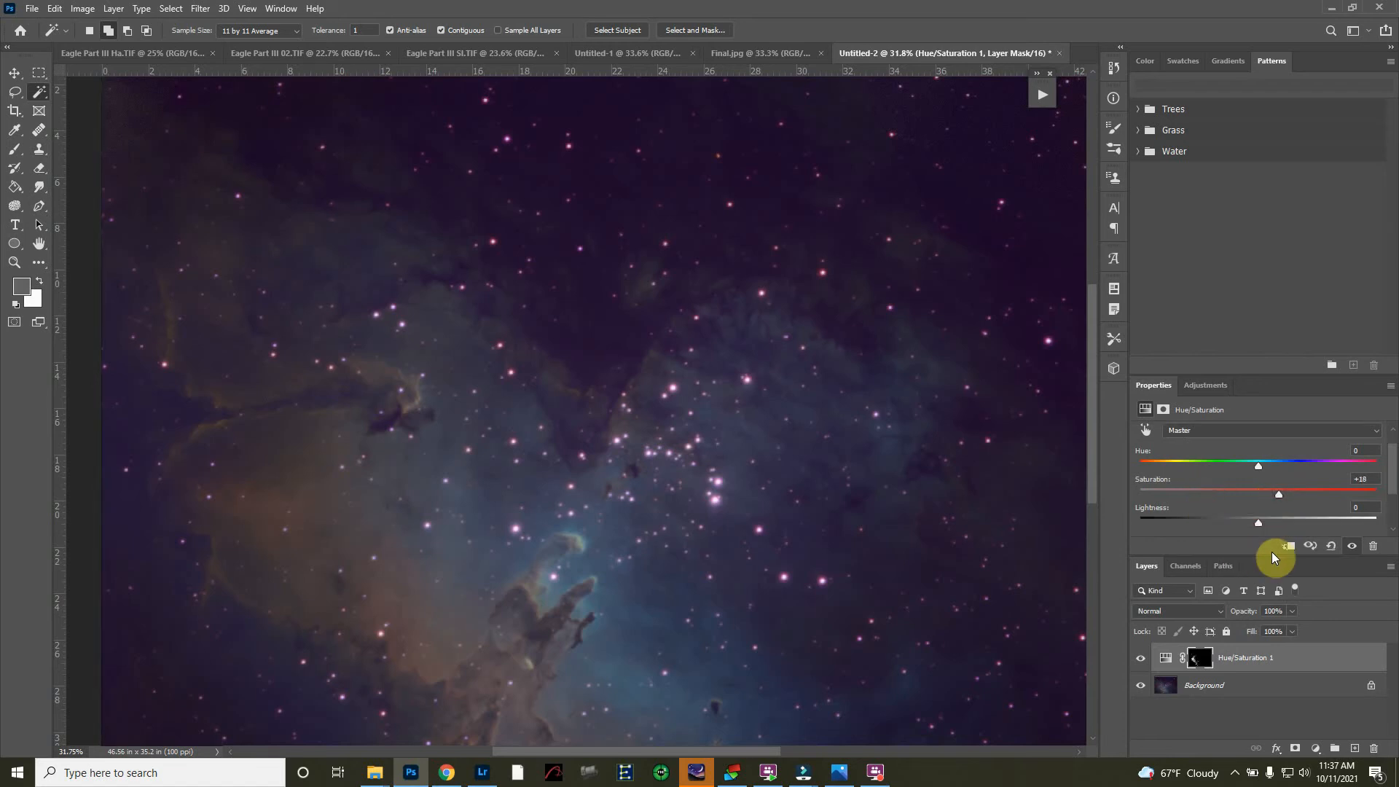
pyautogui.moveTo(1260, 520)
pyautogui.mouseDown()
pyautogui.moveTo(1281, 517)
pyautogui.moveTo(1262, 519)
pyautogui.mouseUp()
pyautogui.moveTo(1247, 520); pyautogui.dragTo(1255, 517)
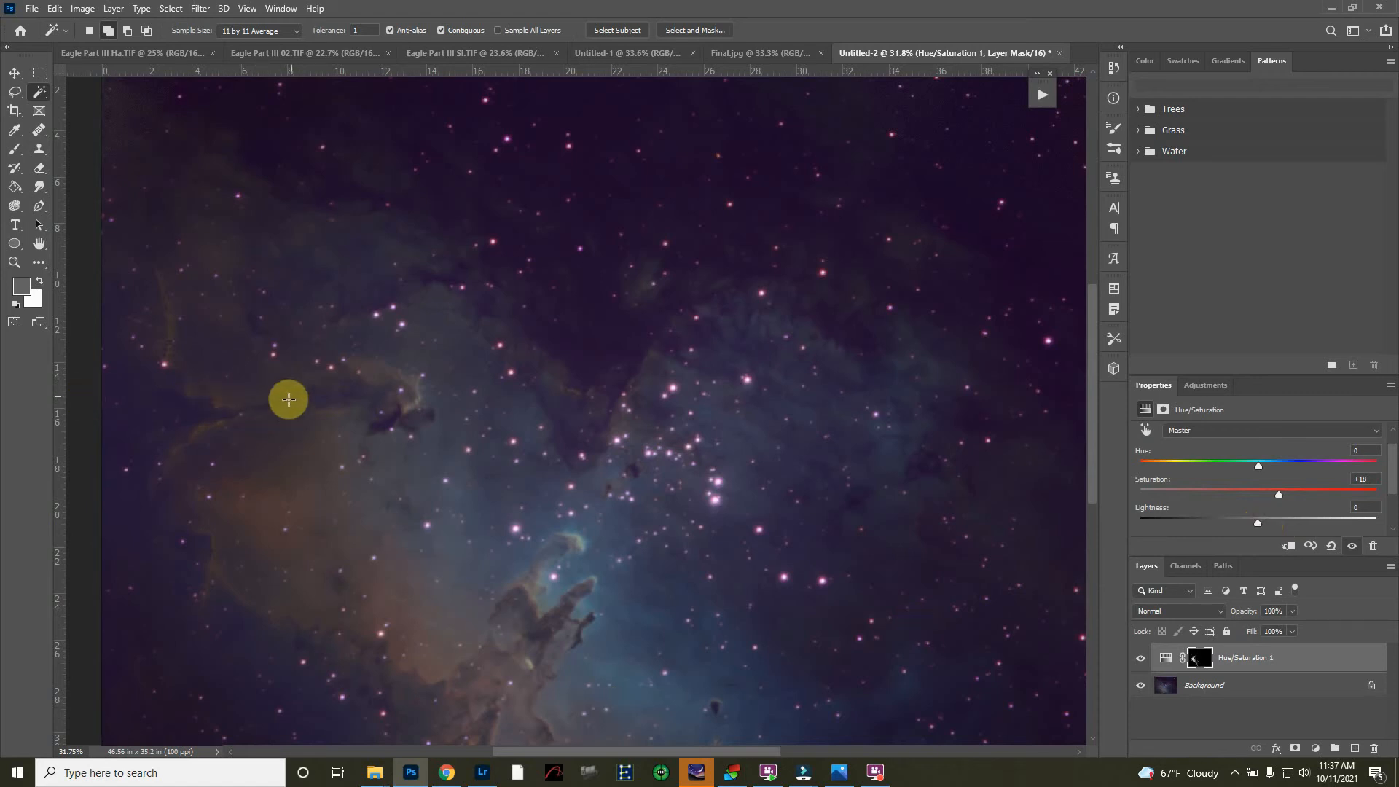
# - Check the boosted orange areas and flatten the Hue/Saturation adjustment into the background
pyautogui.scroll(-1, 717, 592)
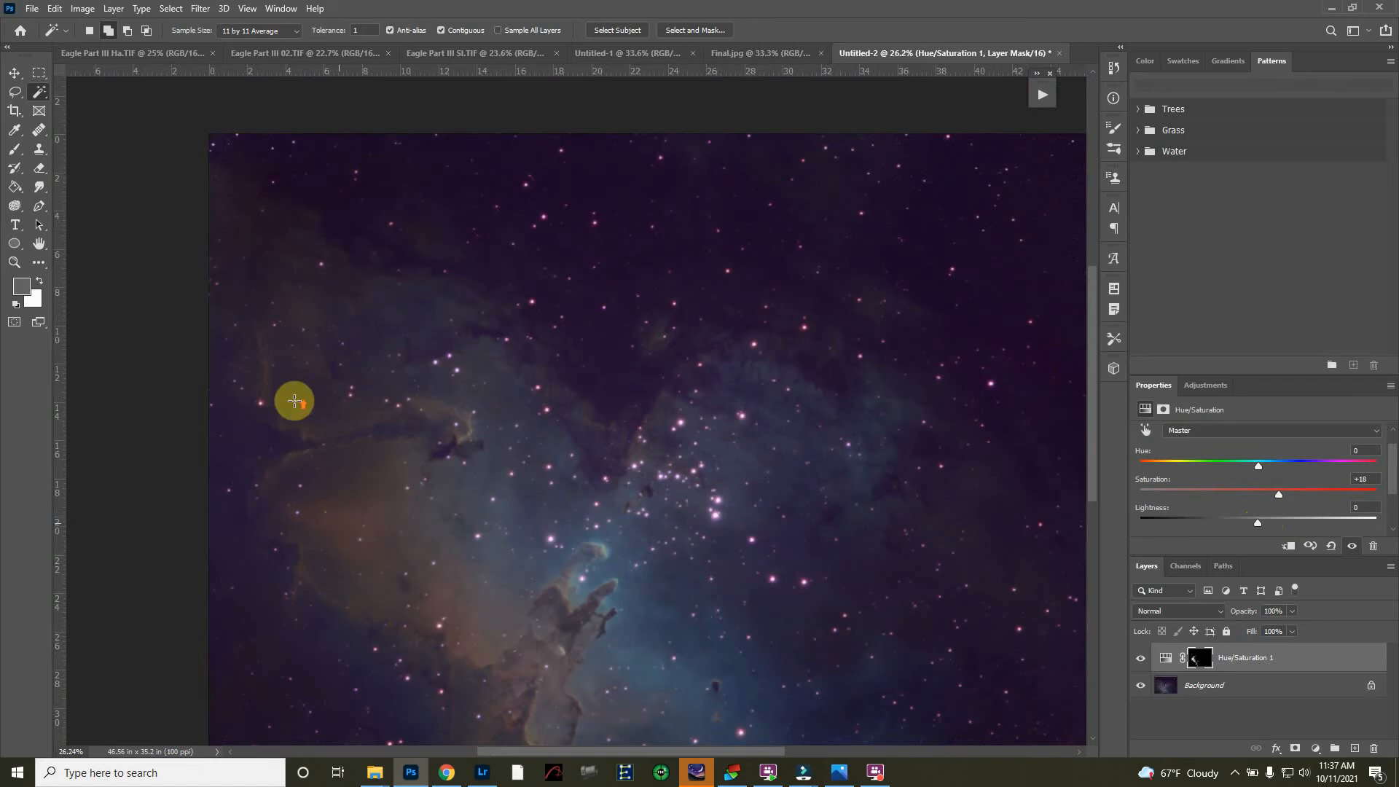
pyautogui.scroll(2, 371, 575)
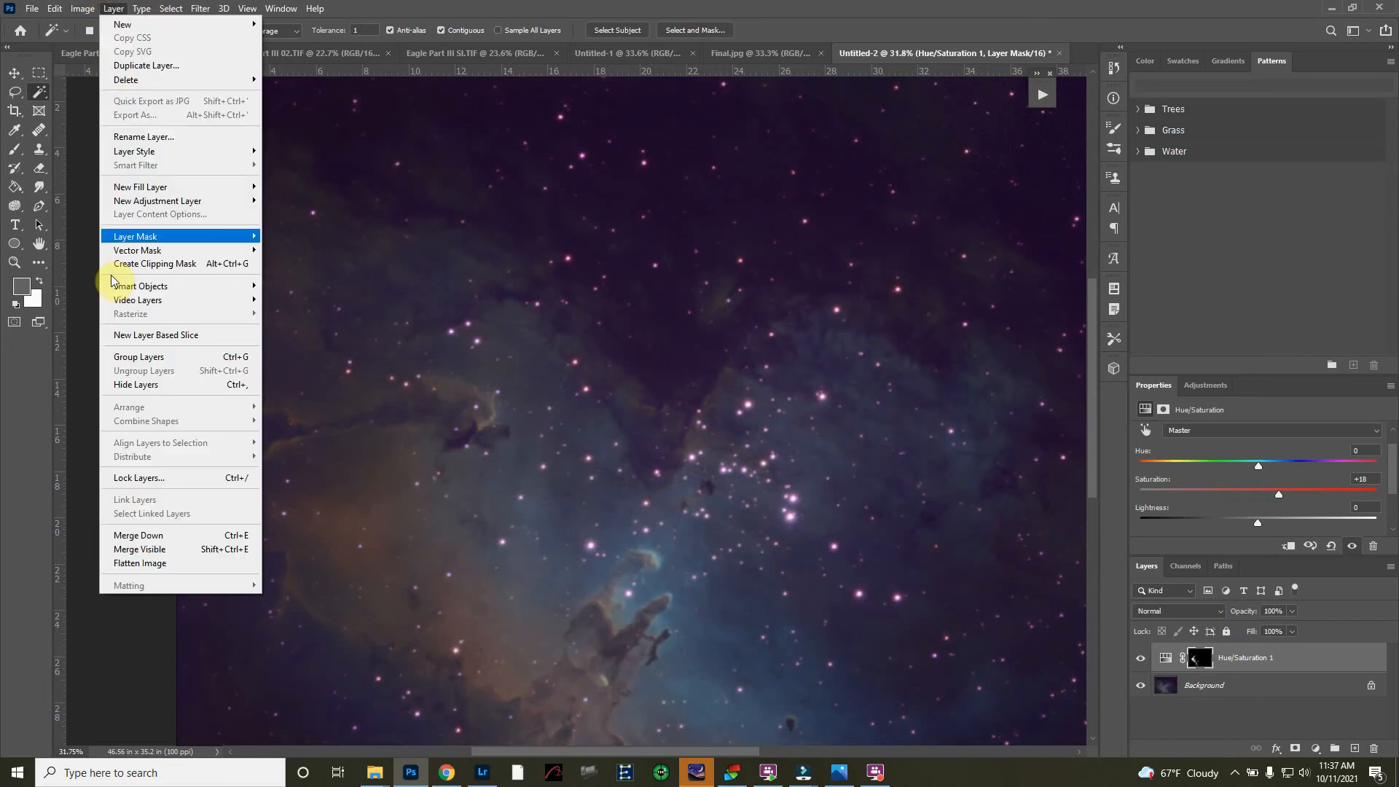
pyautogui.click(141, 563)
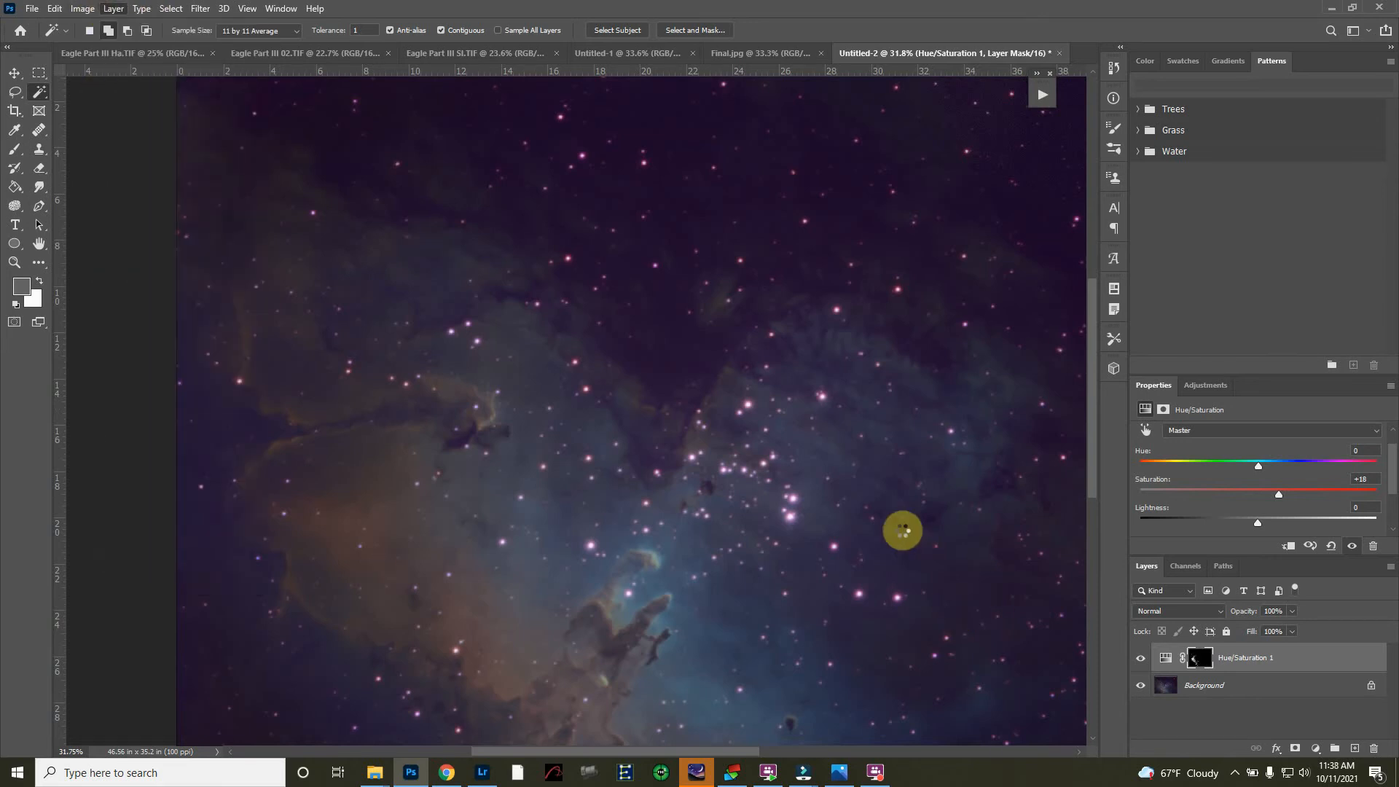
pyautogui.hotkey('ctrl', '-')
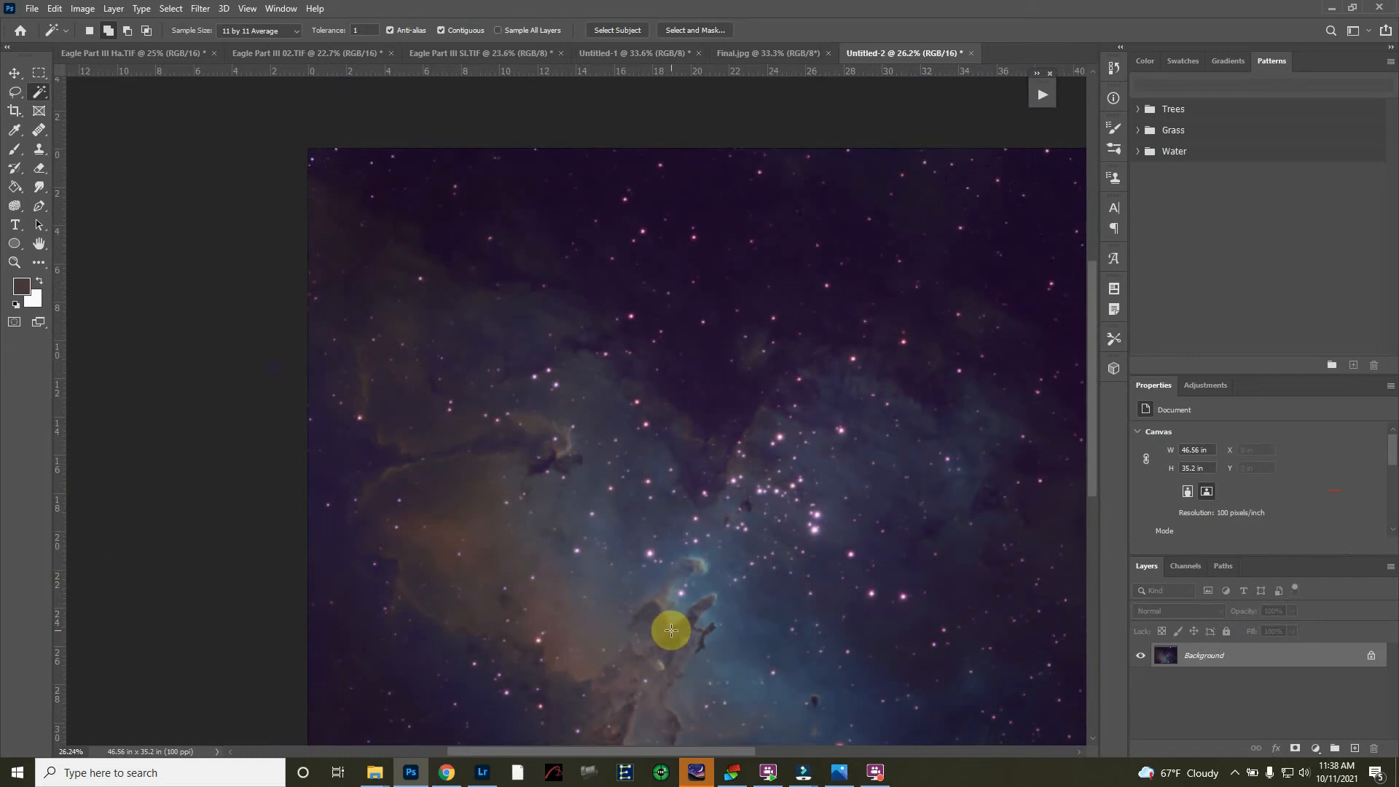
pyautogui.scroll(2, 667, 609)
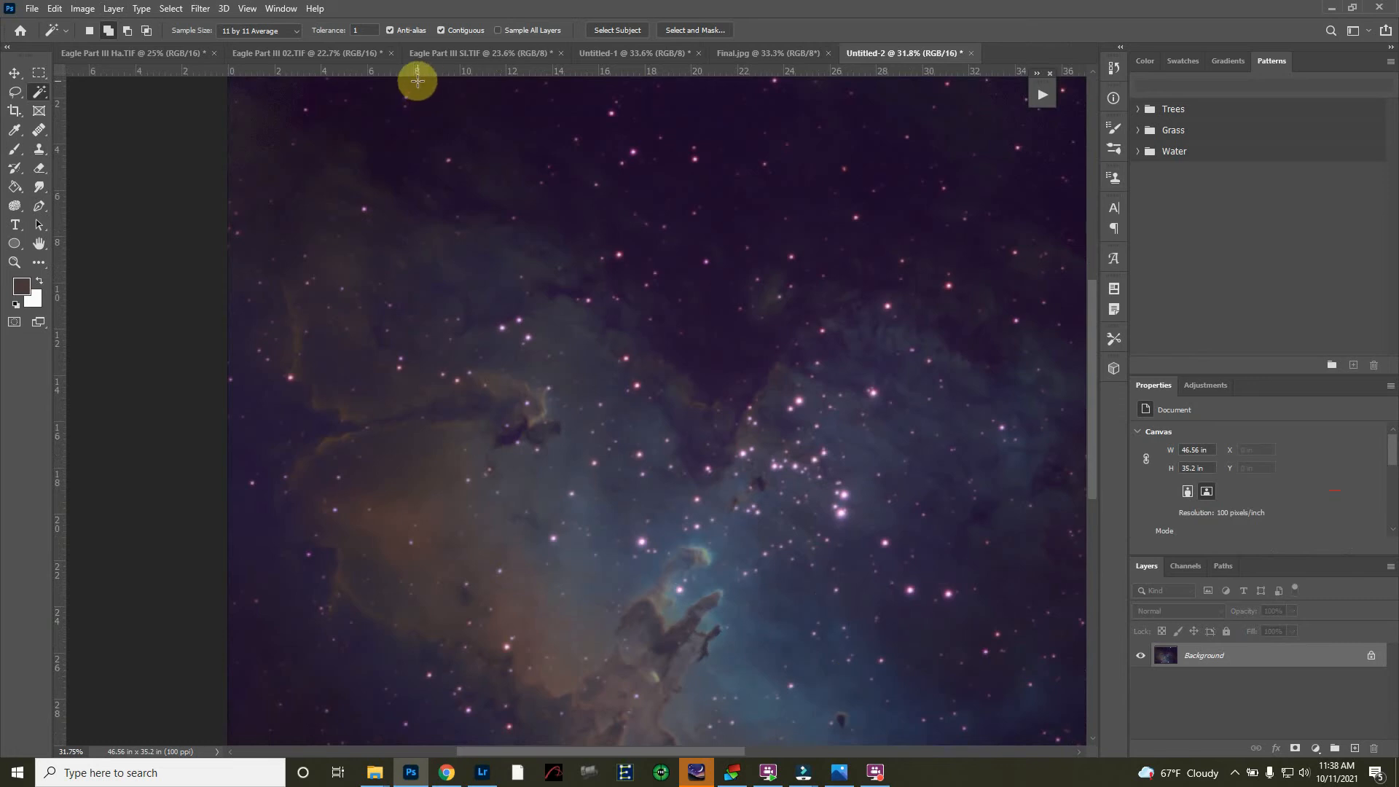
# - Add a Levels adjustment to the Eagle Part III Ha.TIF image with black input 36 and midtones 0.78
pyautogui.click(148, 53)
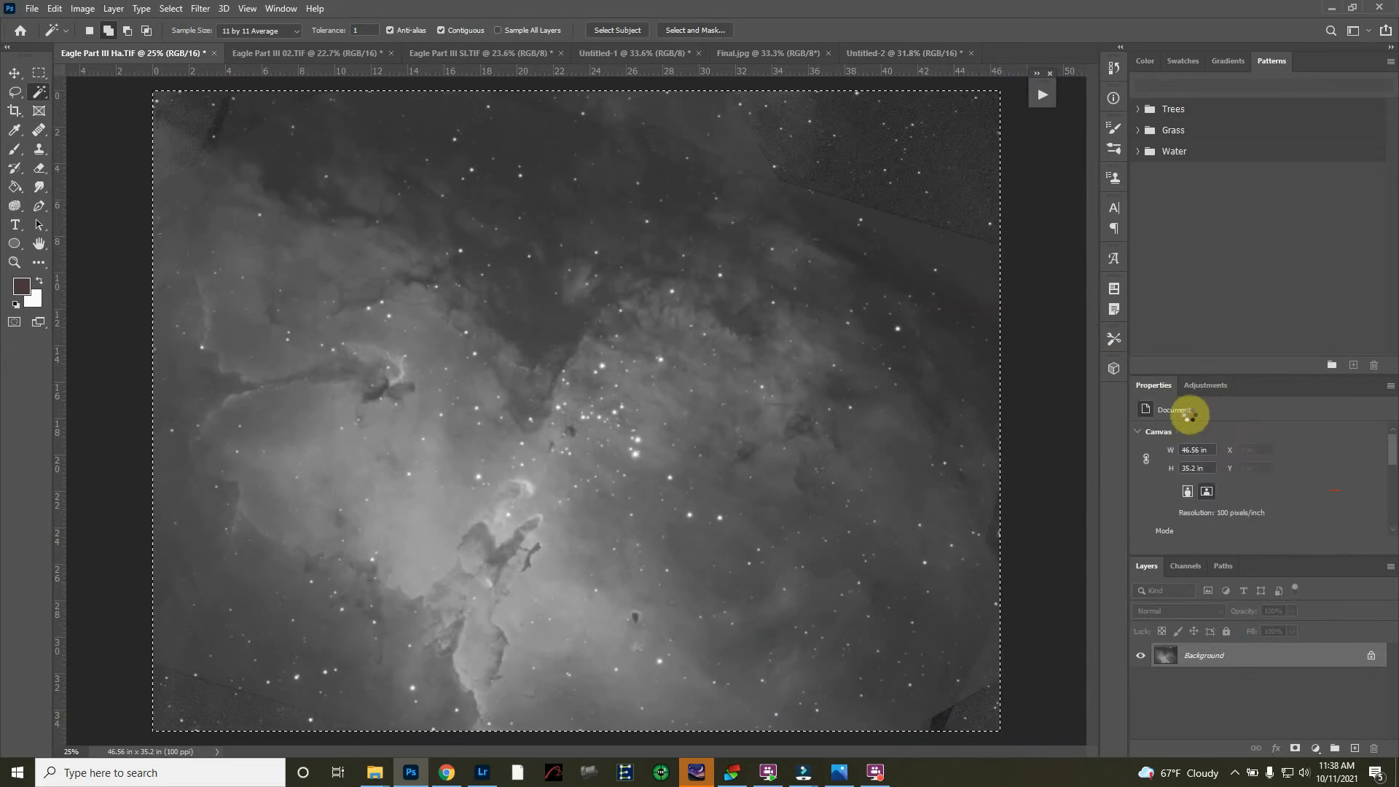
pyautogui.scroll(-2, 1201, 479)
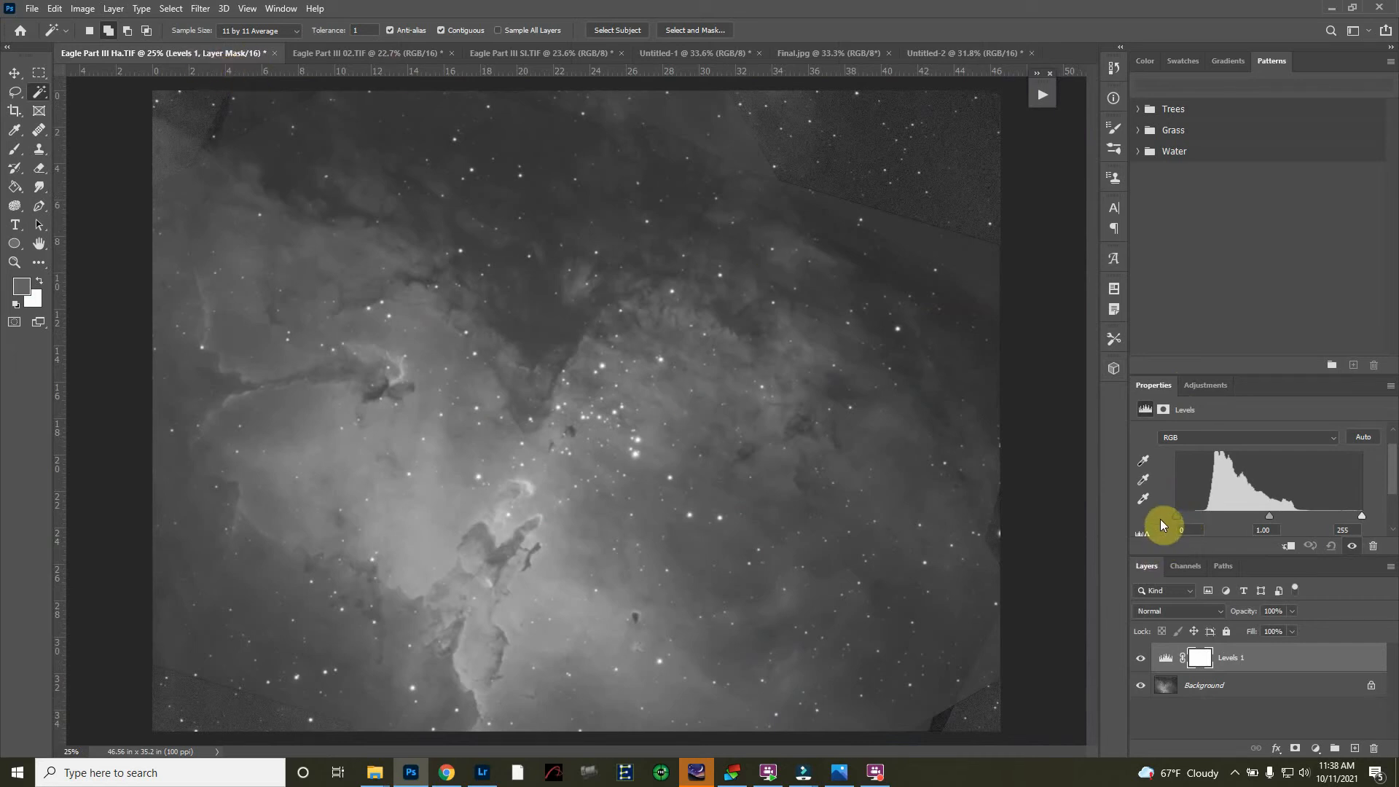
pyautogui.moveTo(1176, 515); pyautogui.dragTo(1195, 517)
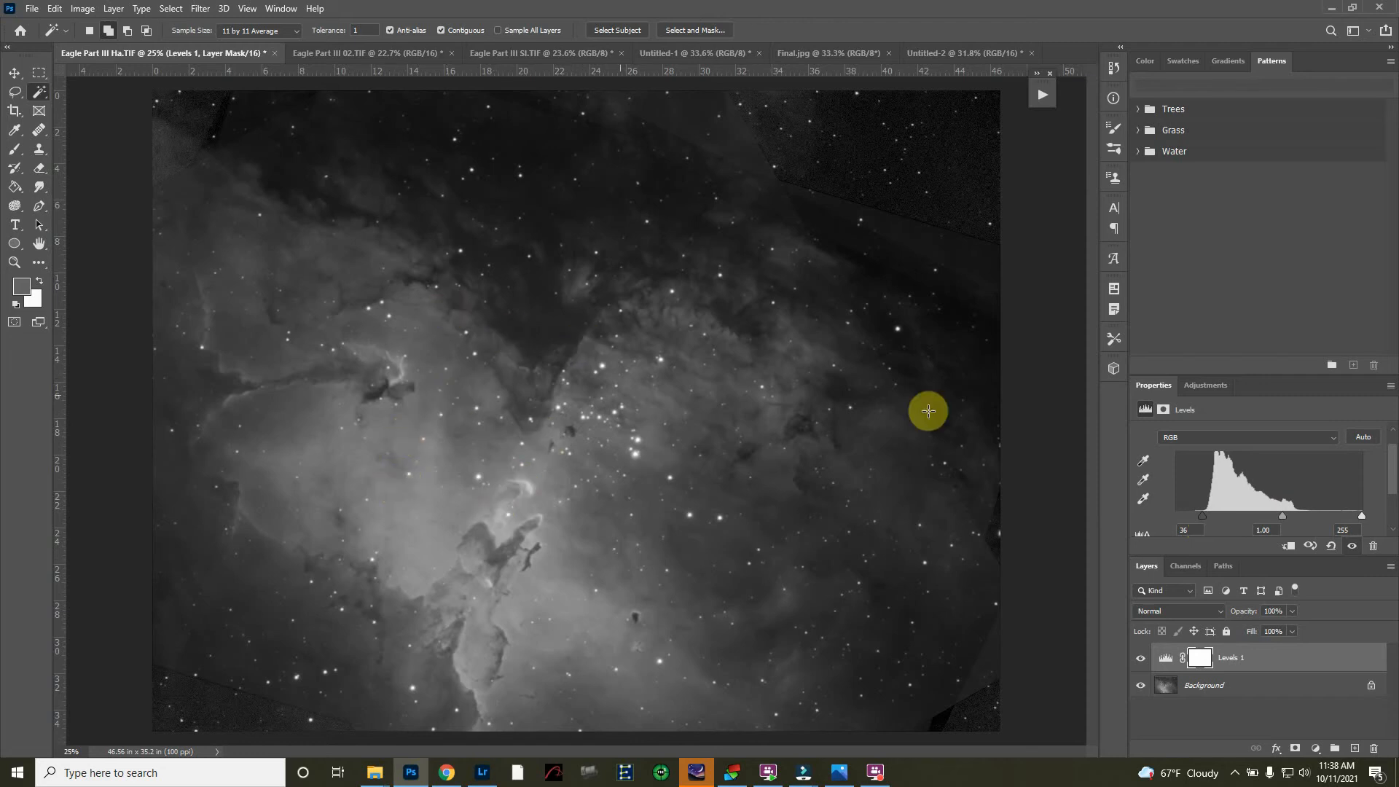
pyautogui.moveTo(1291, 515); pyautogui.dragTo(1291, 514)
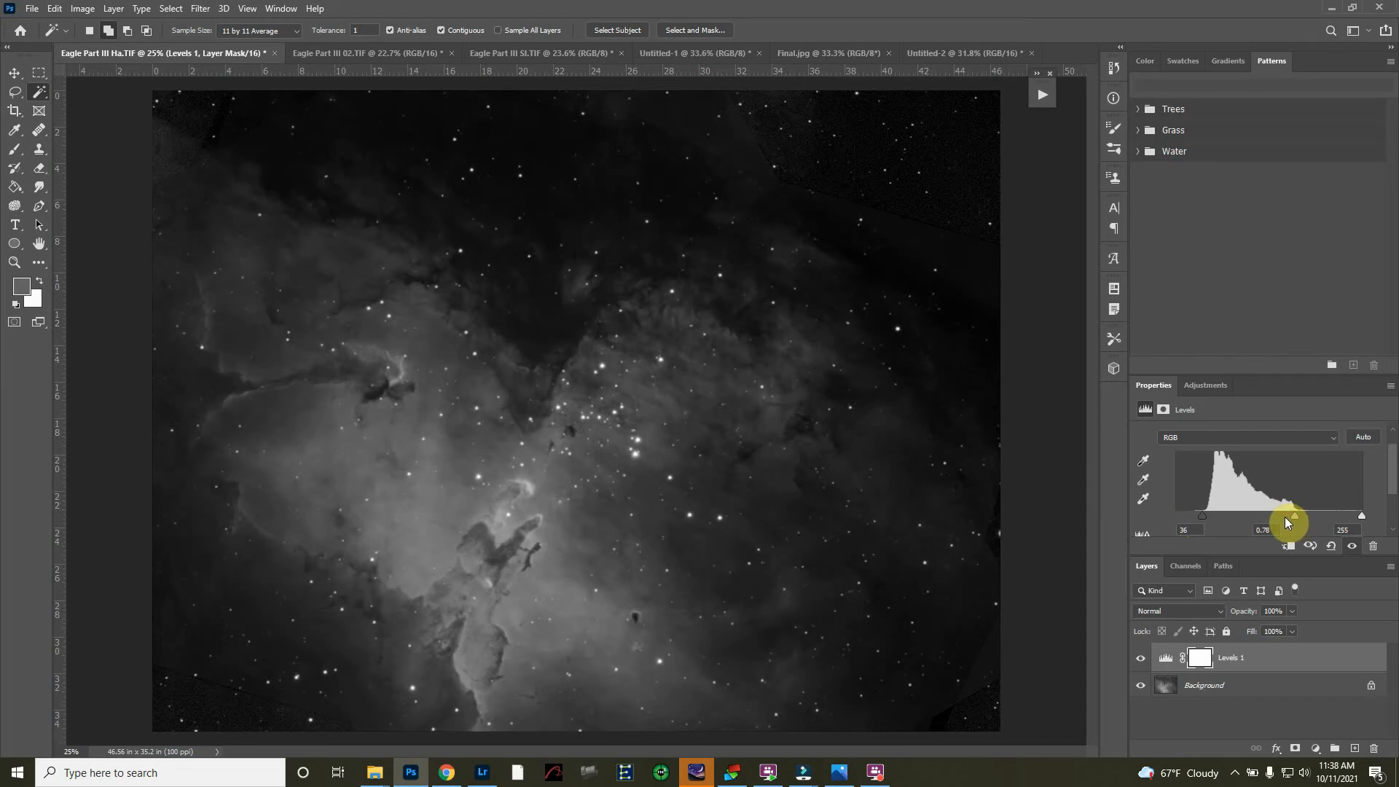
# - Try to paste a copy of the Ha image into Untitled-2 as a new layer, and undo the paste
pyautogui.click(618, 390)
pyautogui.click(942, 54)
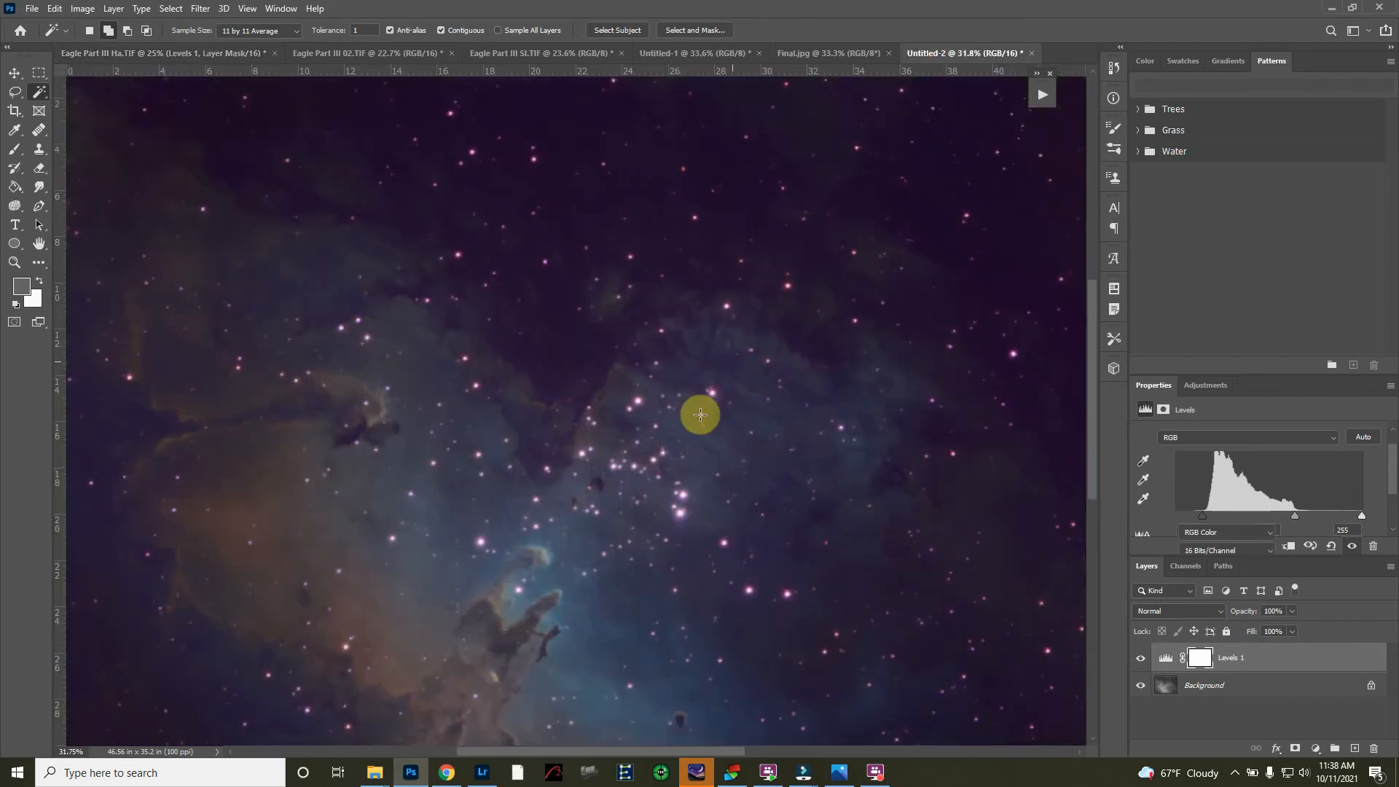
pyautogui.scroll(-3, 699, 438)
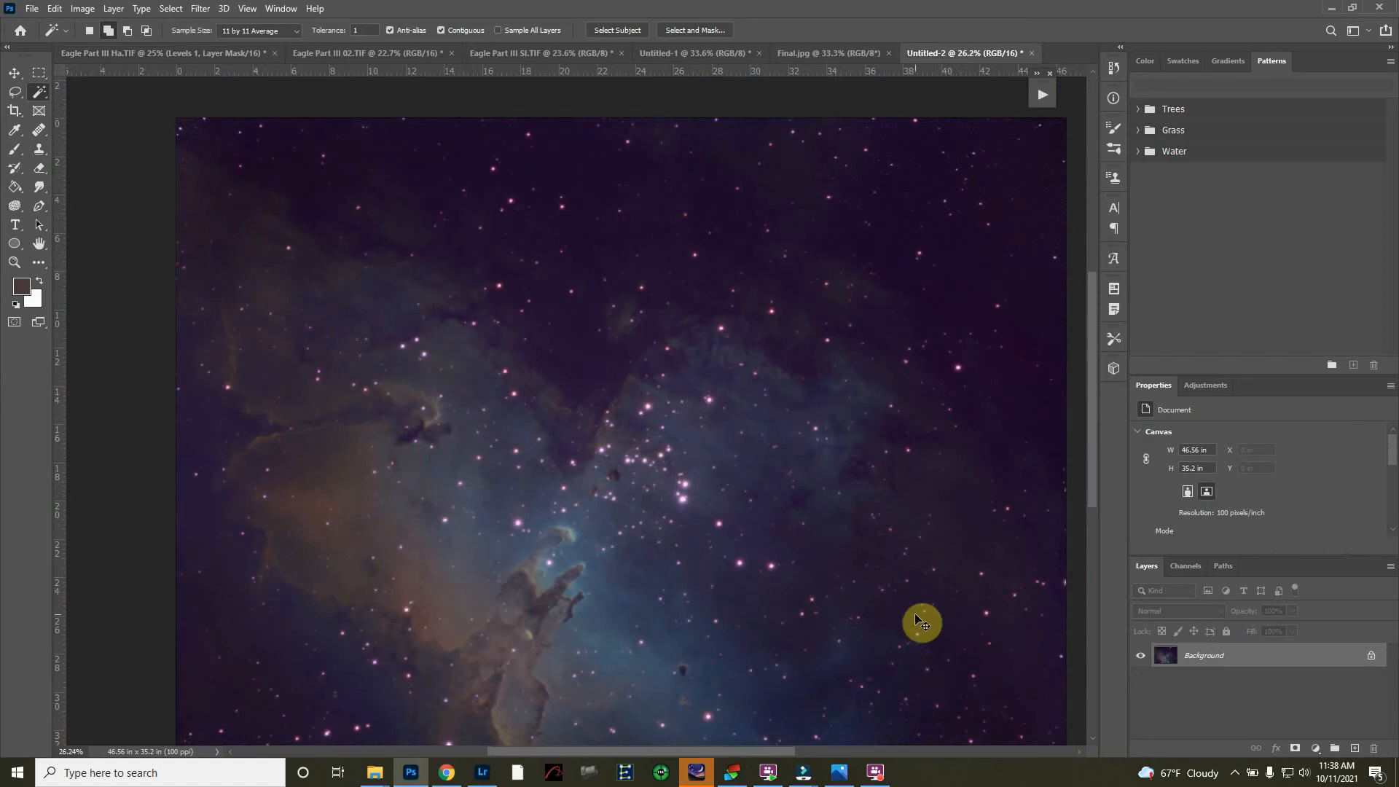
pyautogui.hotkey('ctrl', 'v')
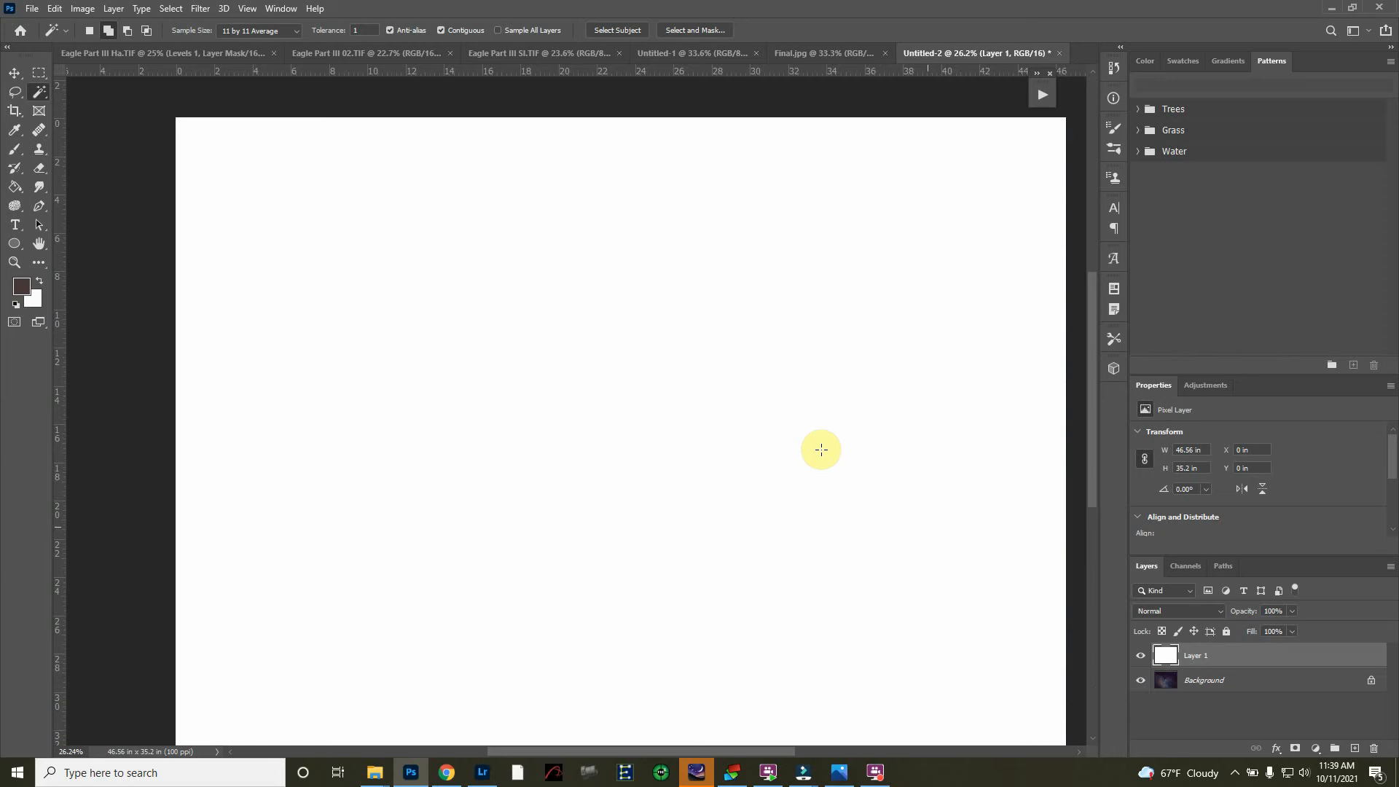
pyautogui.hotkey('ctrl', 'z')
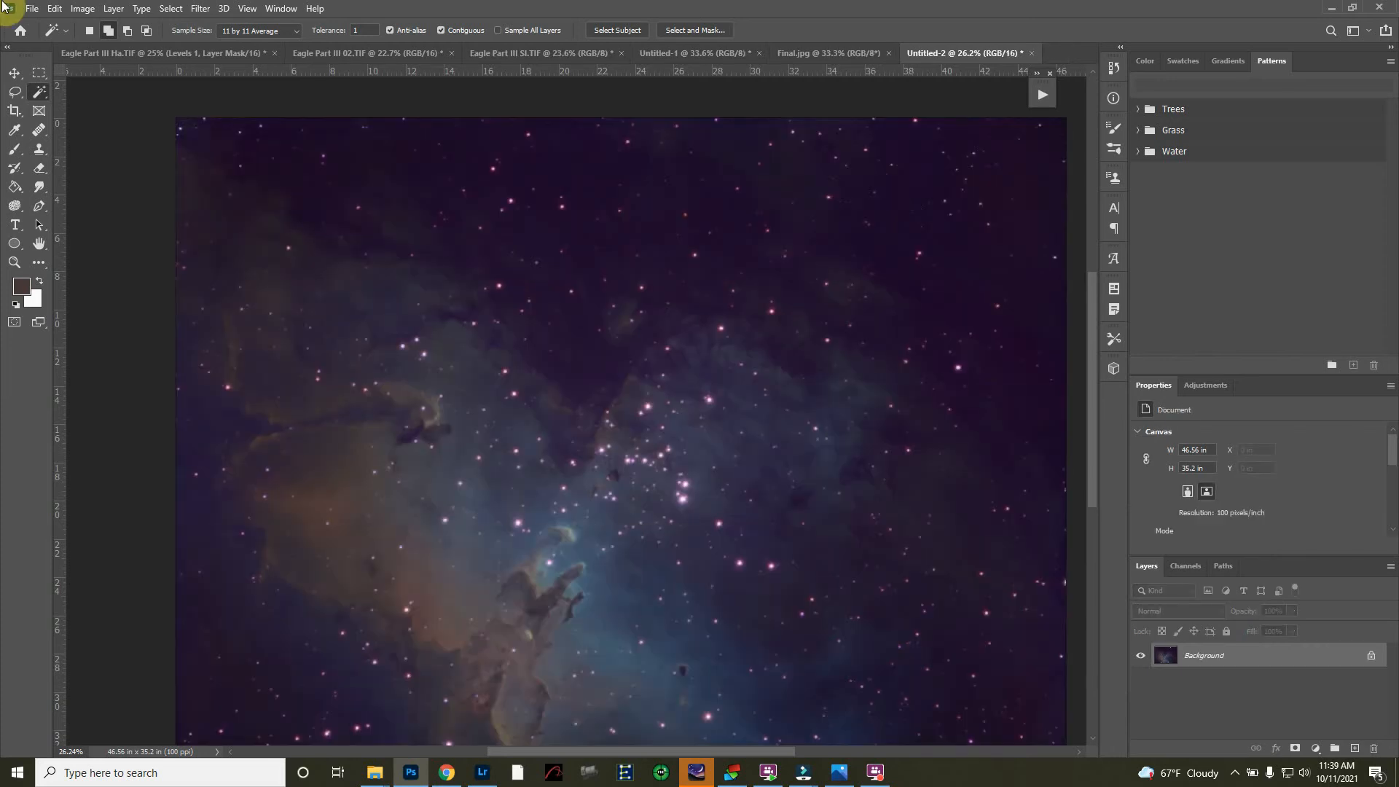
pyautogui.click(84, 9)
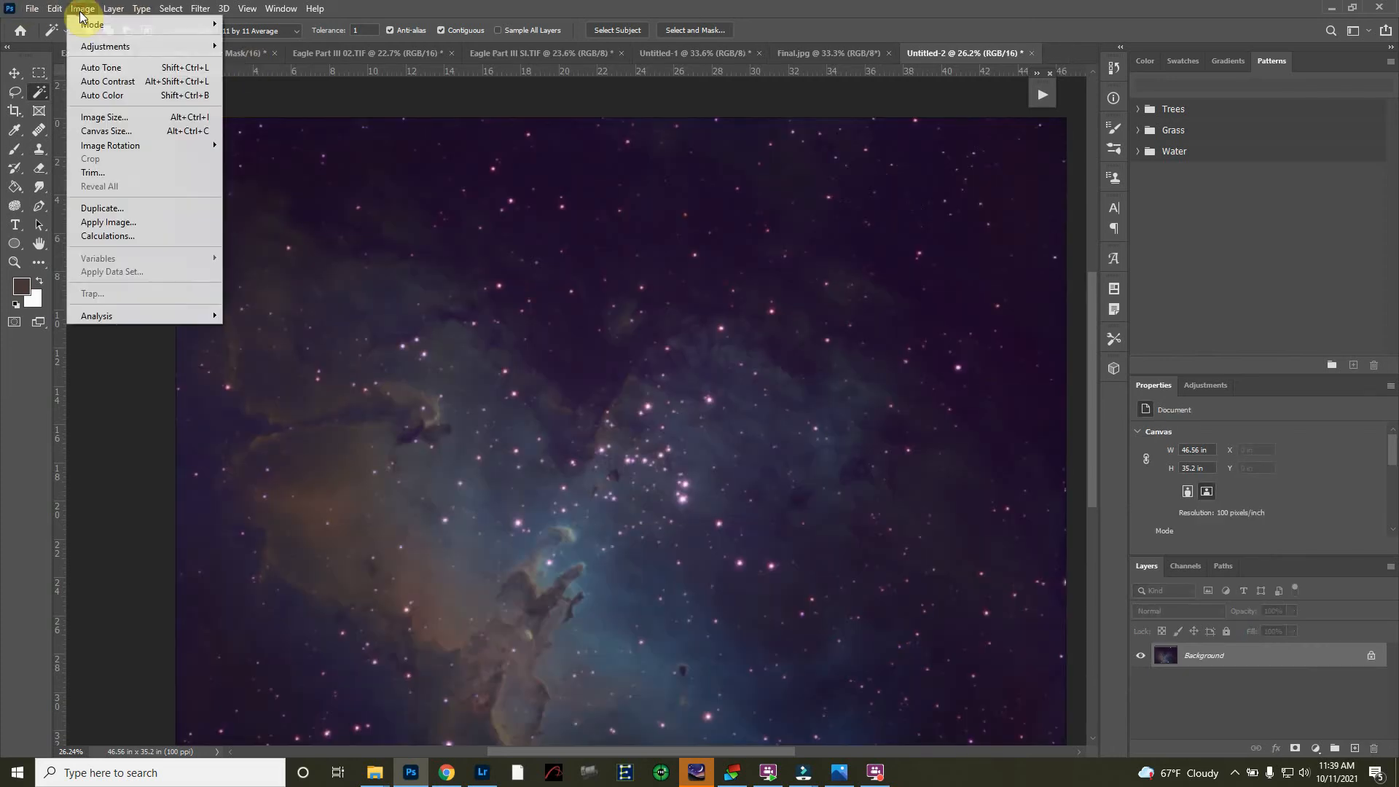
pyautogui.moveTo(114, 14)
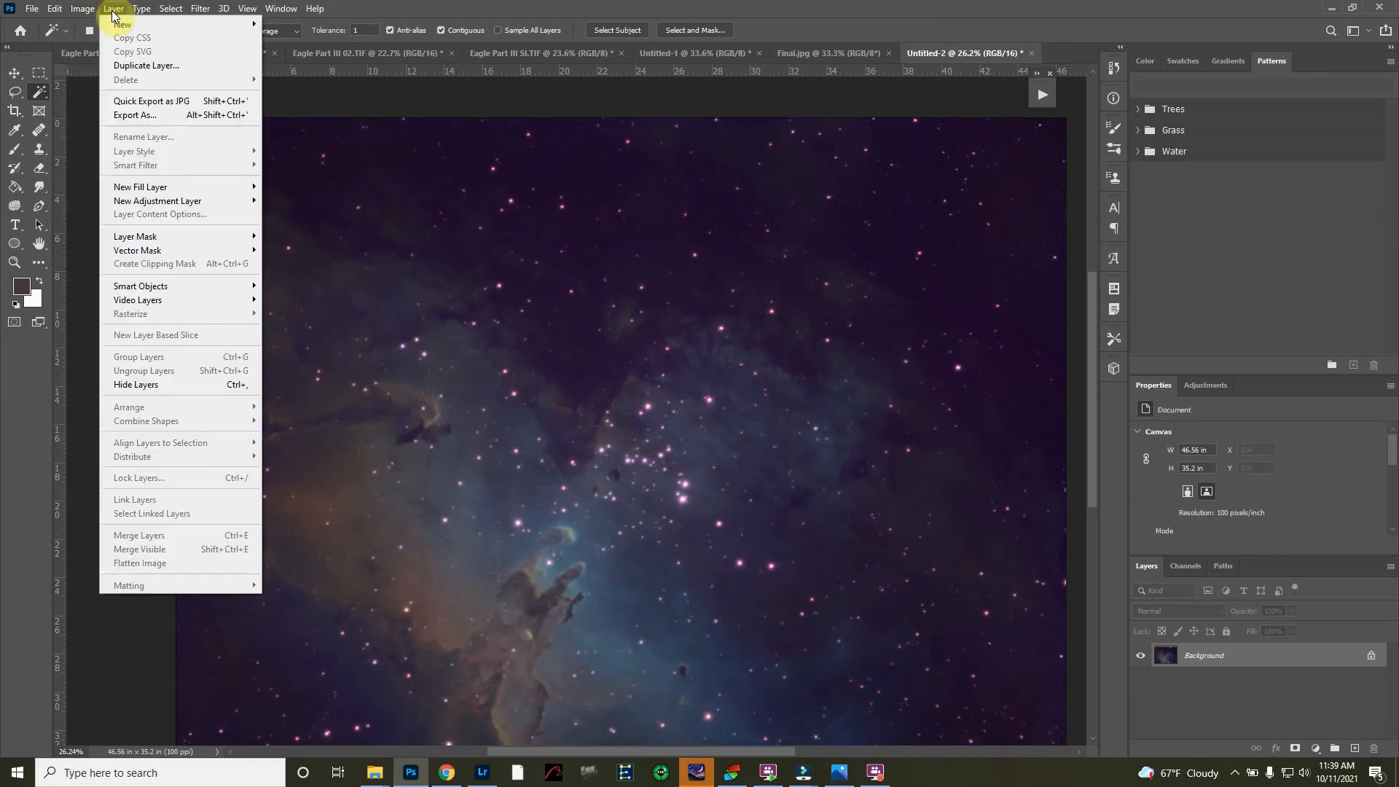
pyautogui.click(137, 462)
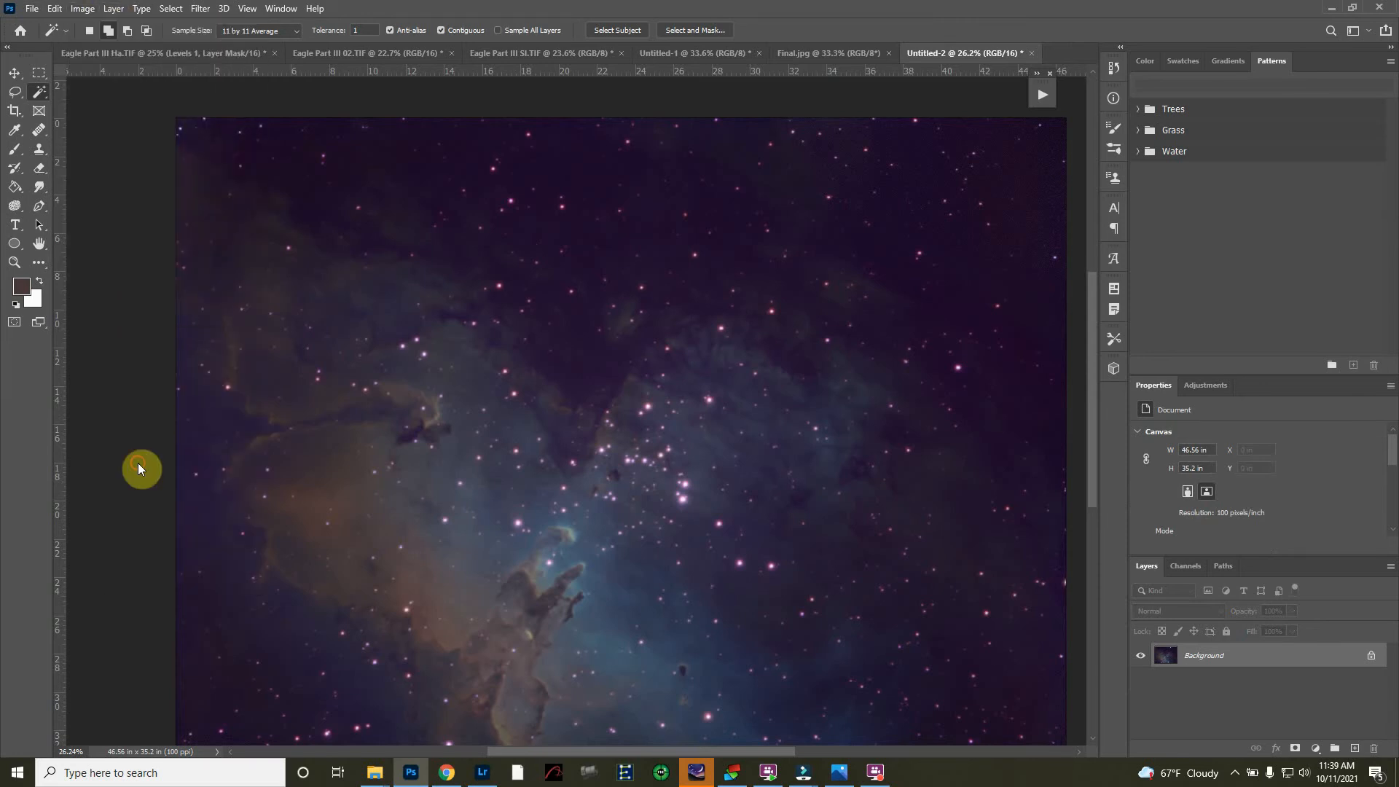
# - Flatten the Levels adjustment into the background of the Eagle Part III Ha.TIF image
pyautogui.click(146, 55)
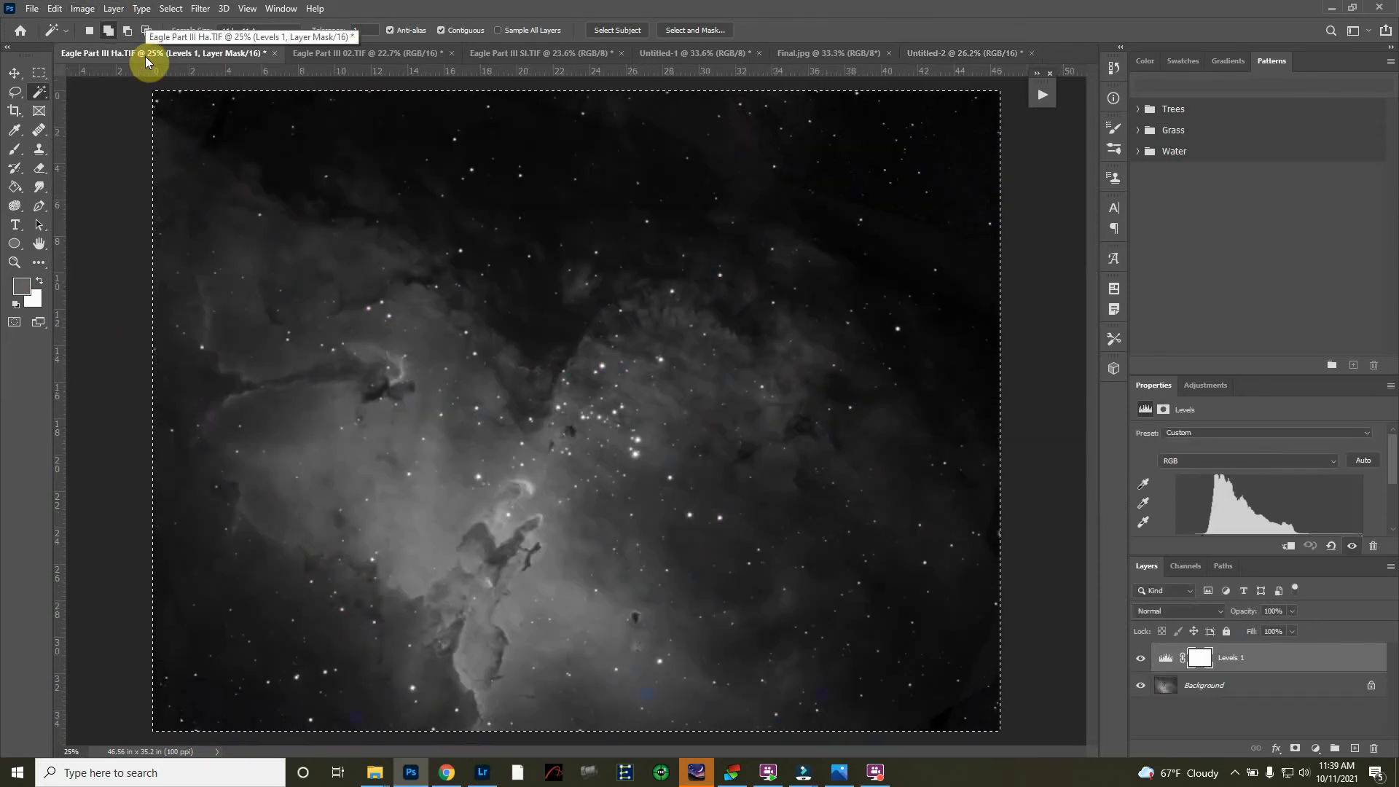
pyautogui.click(114, 8)
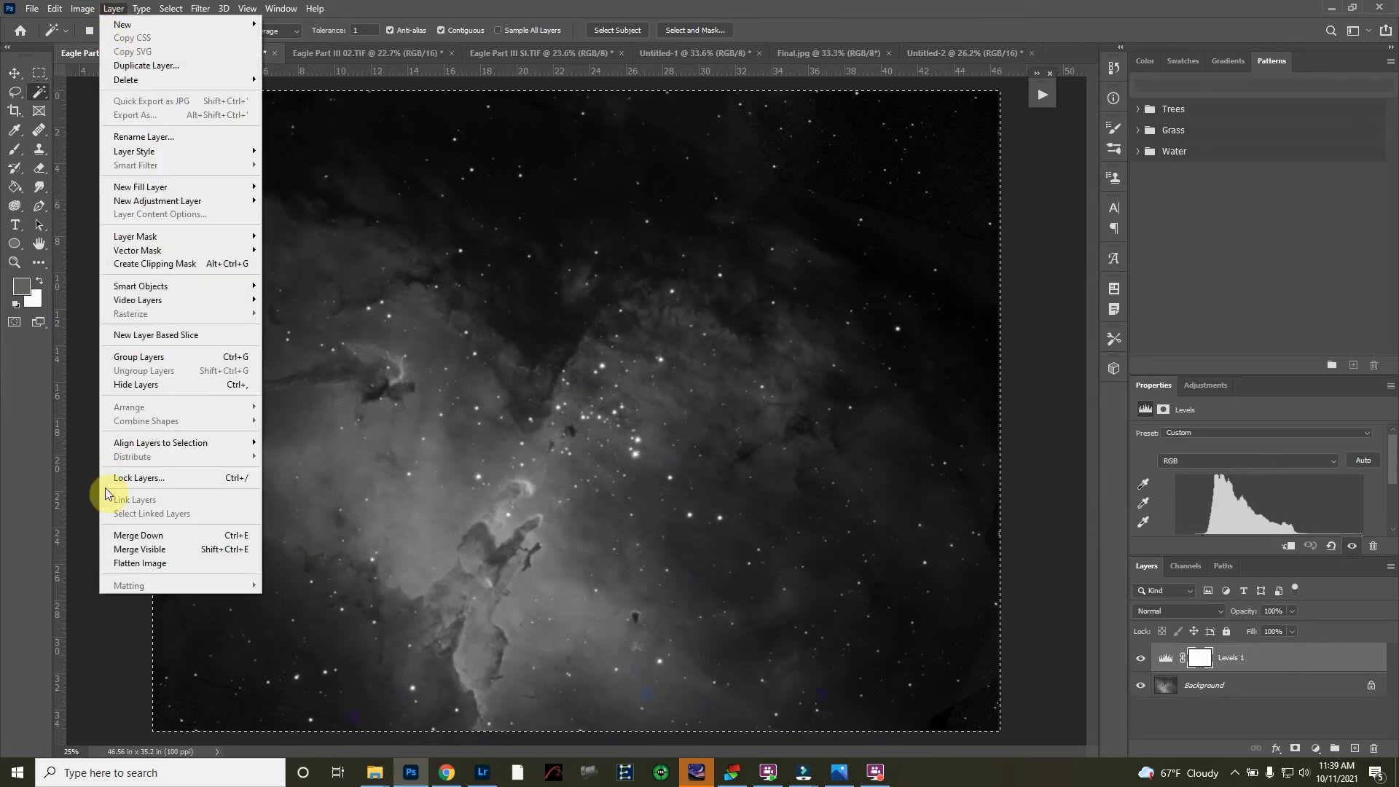
pyautogui.click(115, 549)
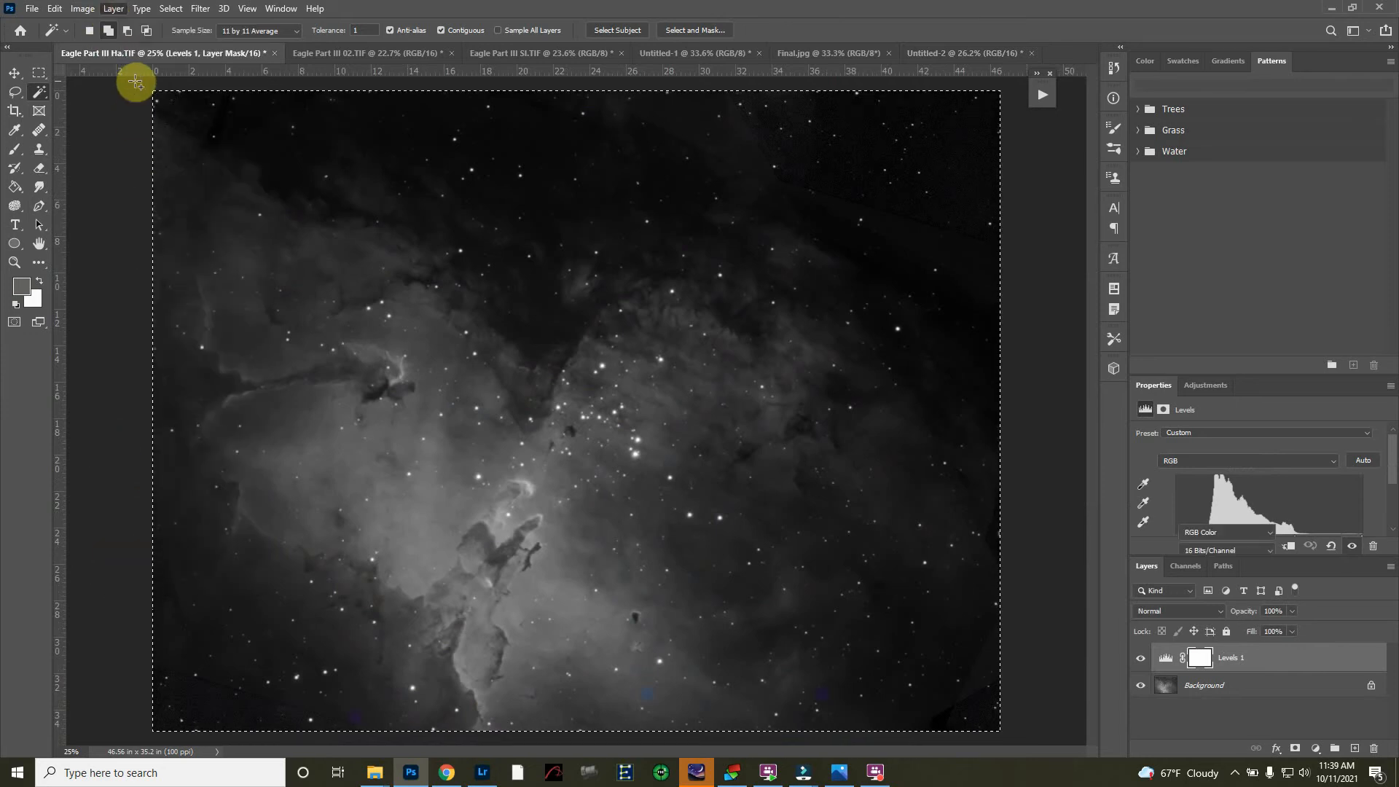
pyautogui.click(115, 9)
pyautogui.click(111, 703)
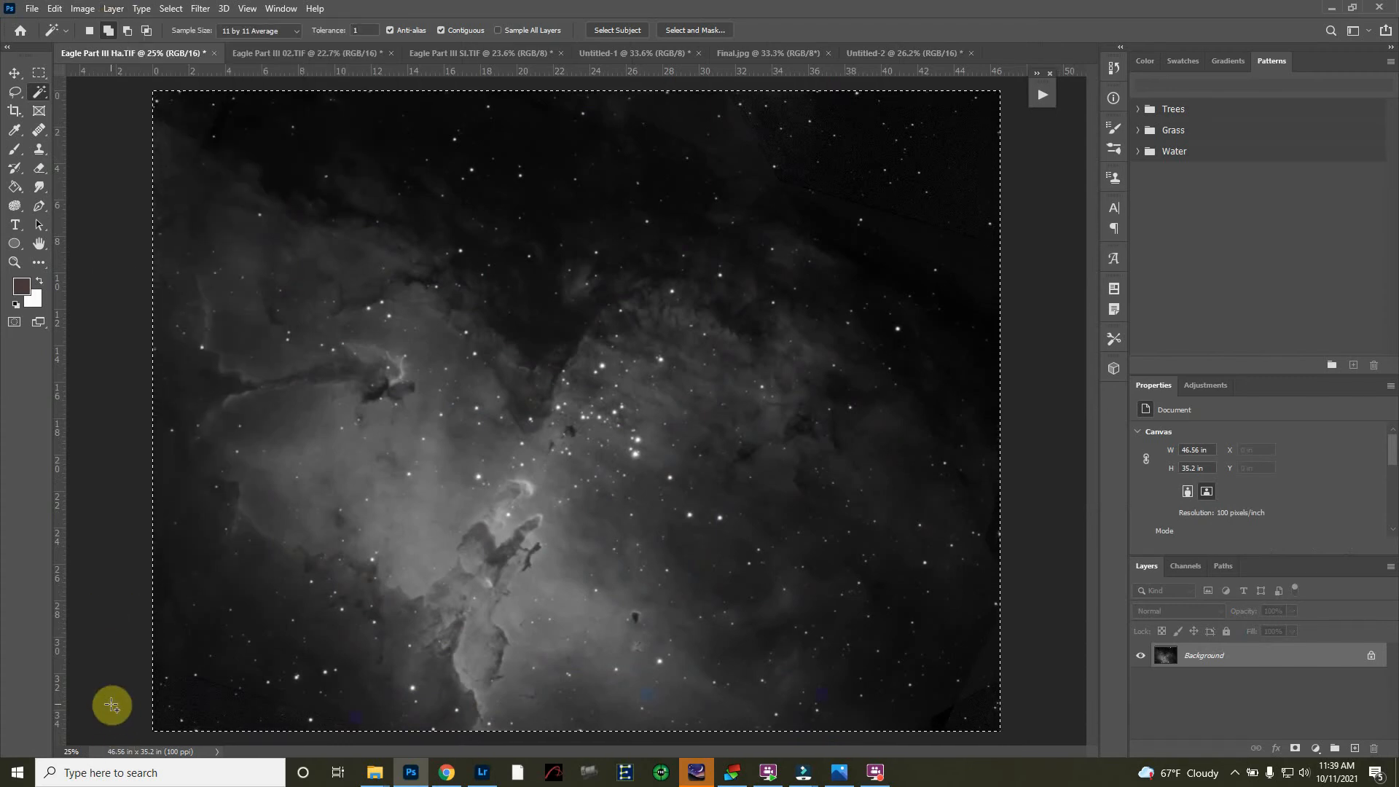
# - Paste the flattened Ha image into Untitled-2 as a new layer above the background and hide that layer
pyautogui.click(865, 52)
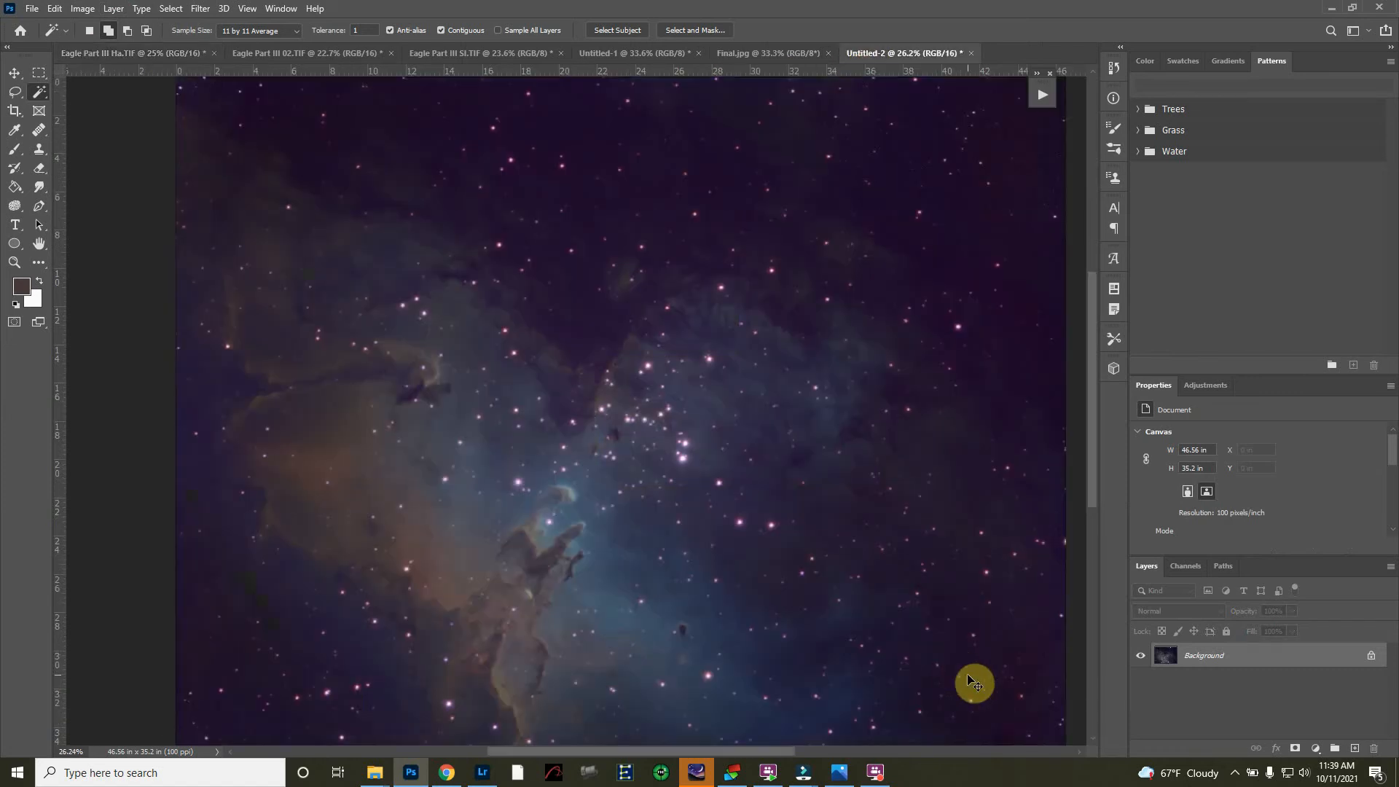
pyautogui.hotkey('ctrl', 'v')
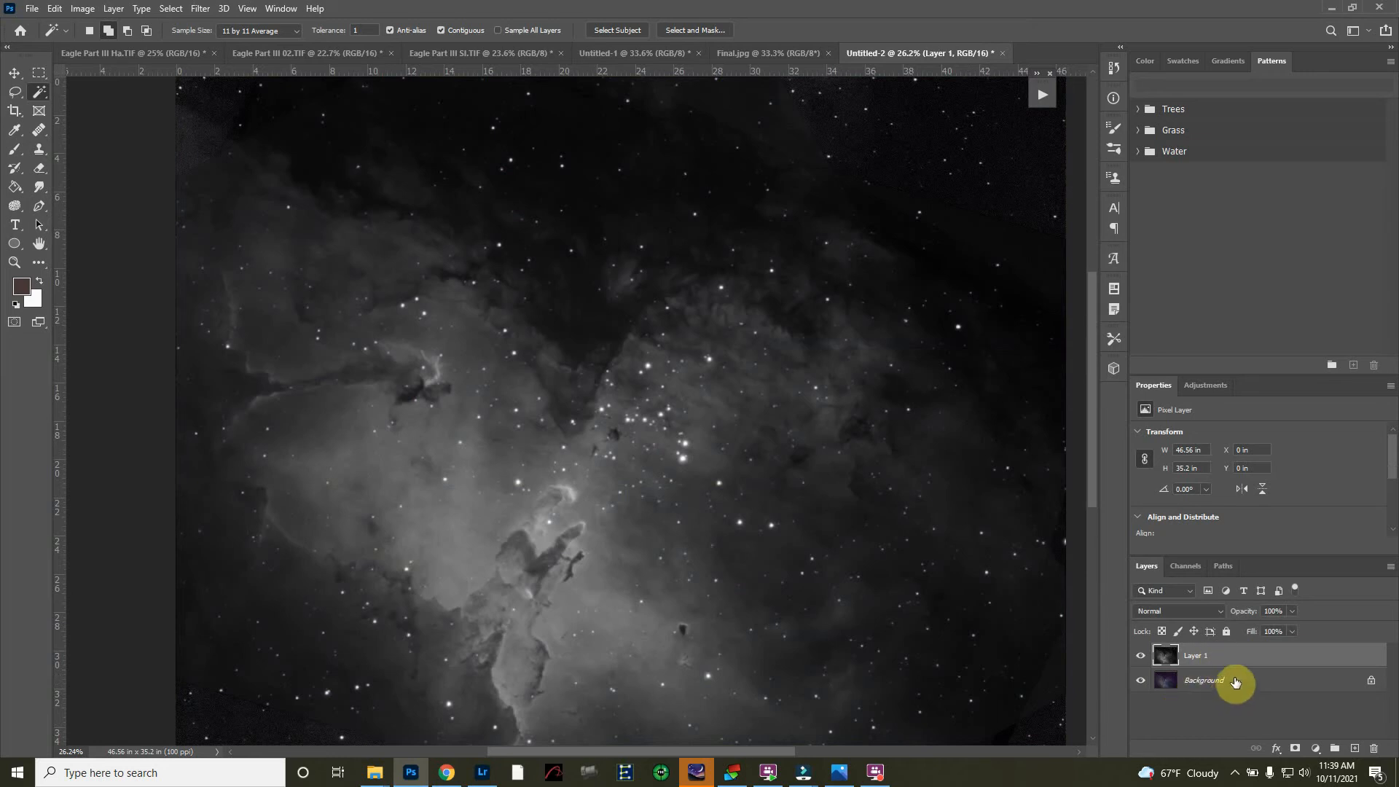
pyautogui.click(1140, 655)
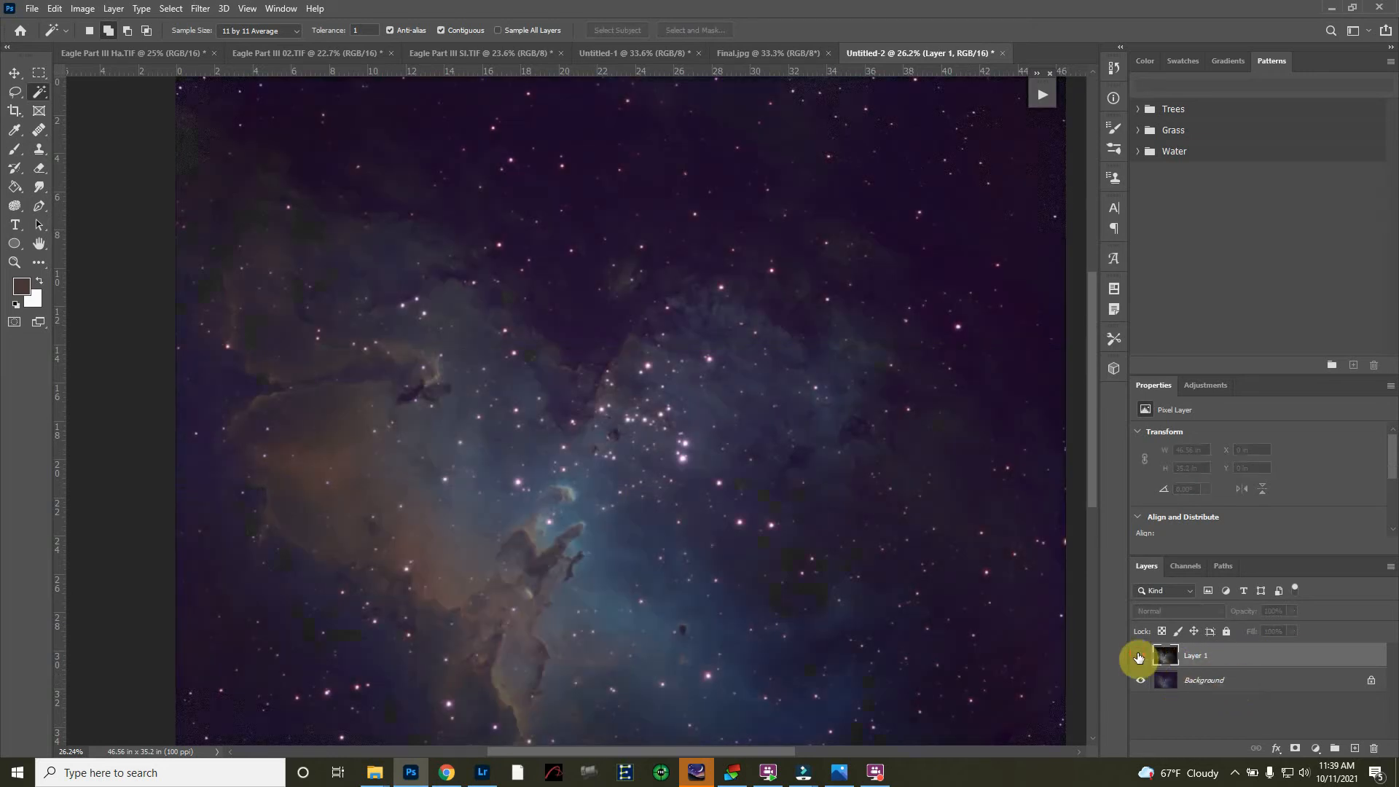
# - Show Layer 1 with the Ha image and set its blend mode to Luminosity
pyautogui.click(1139, 656)
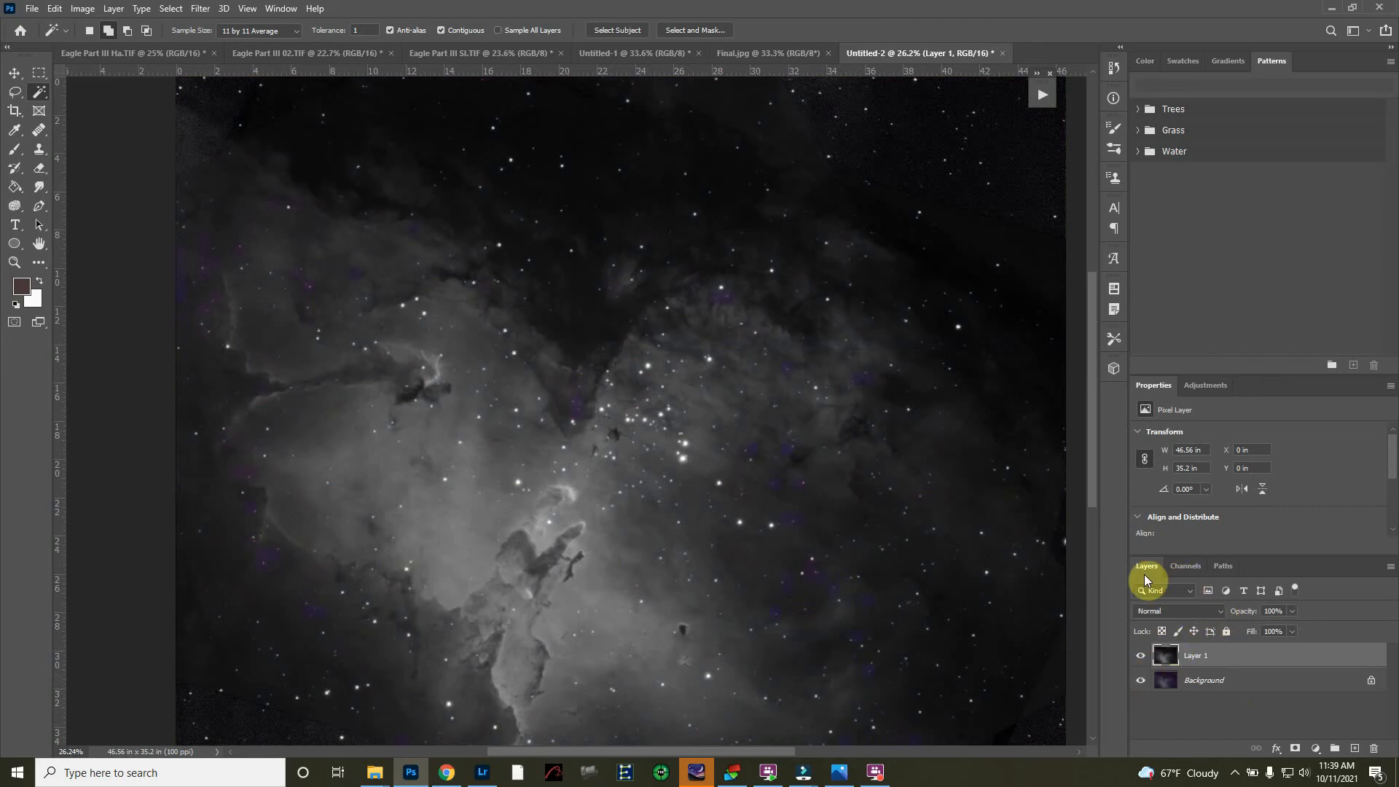
pyautogui.click(1221, 612)
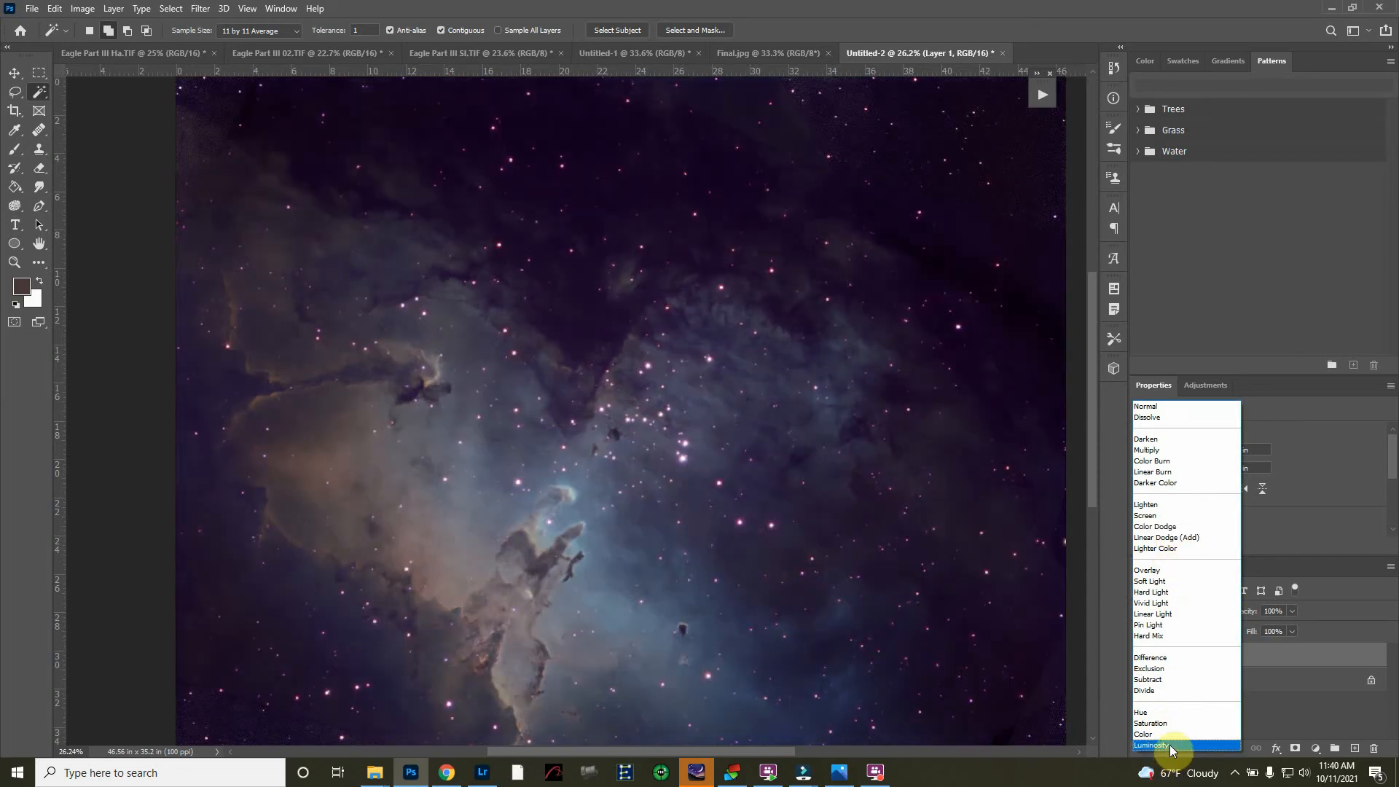
pyautogui.click(1169, 744)
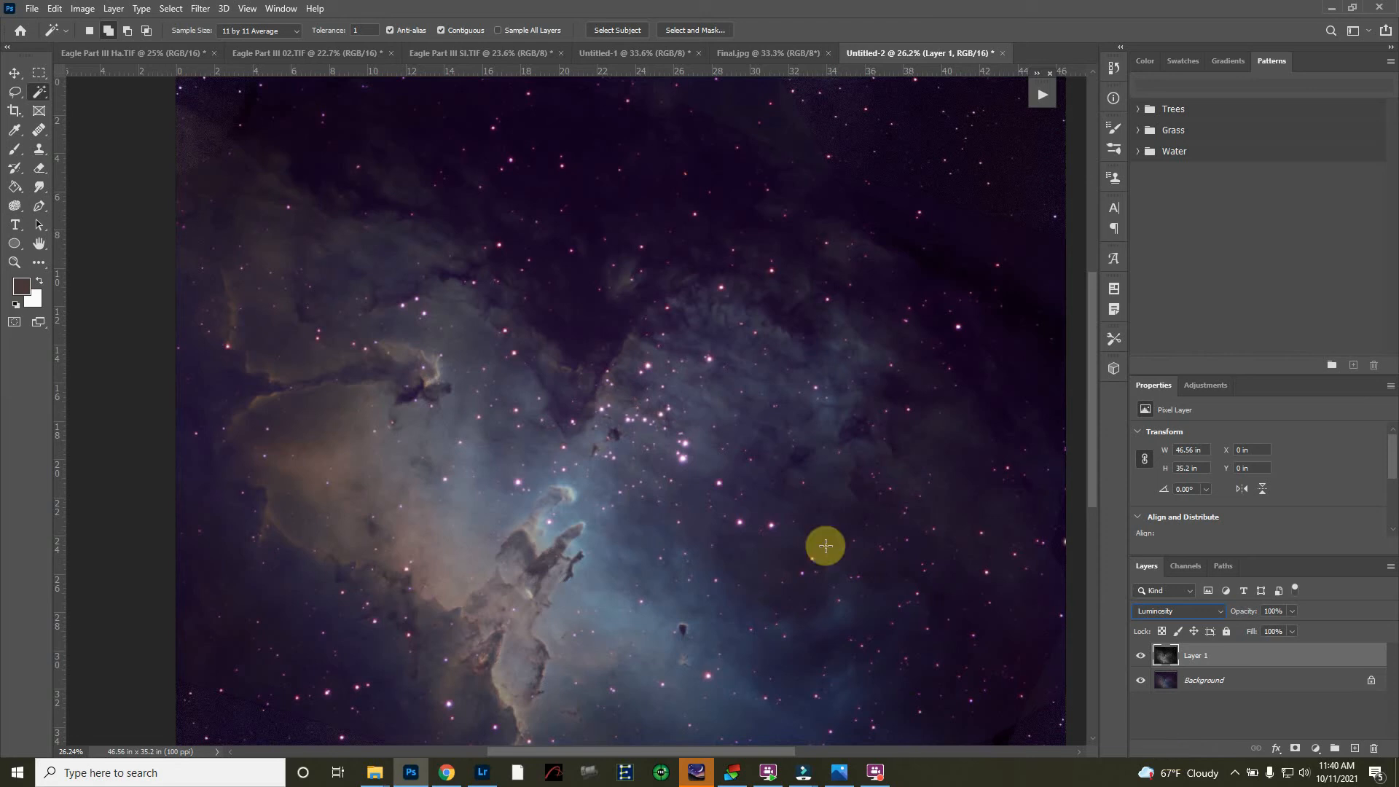
# - Compare the nebula and its central pillars with the Ha luminosity layer hidden and shown, ending with the layer visible
pyautogui.click(1141, 656)
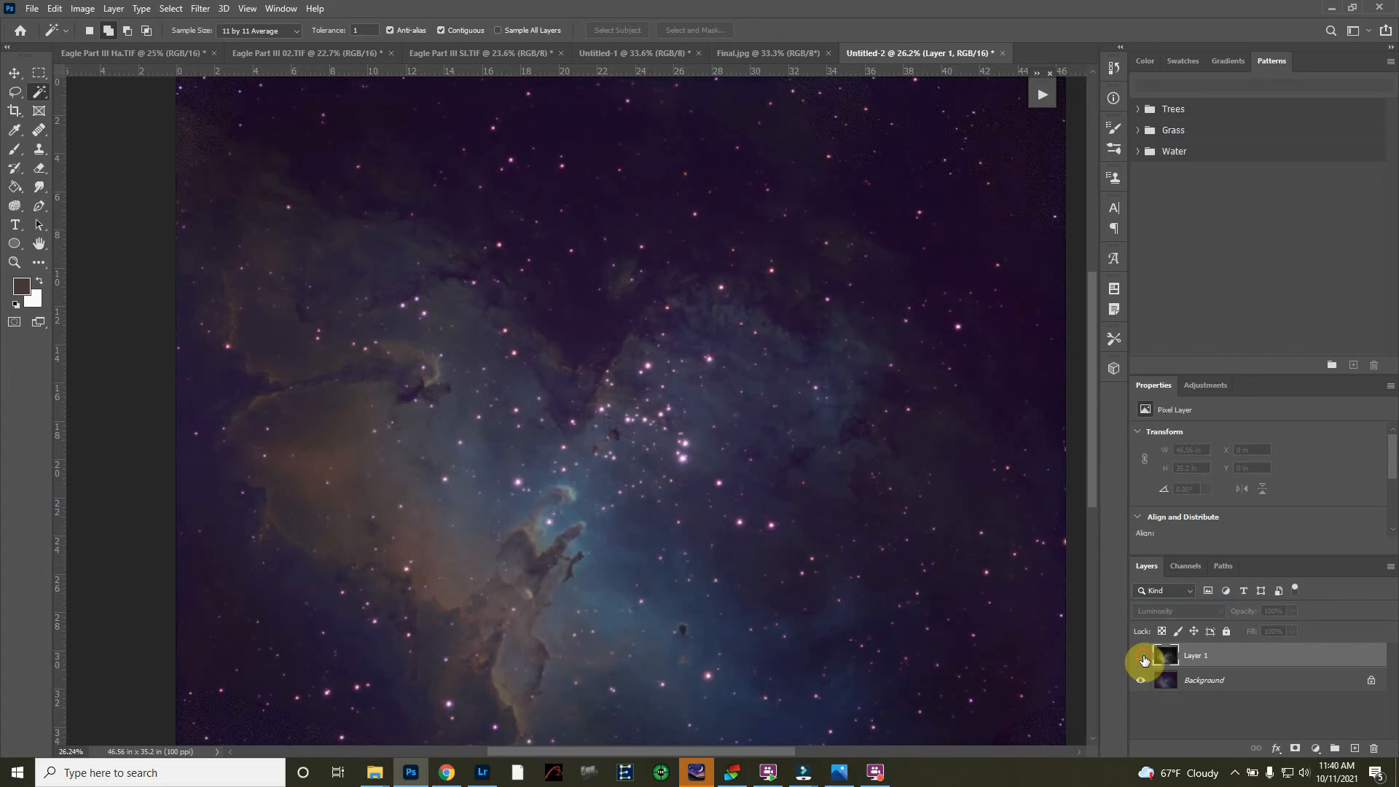
pyautogui.click(1141, 657)
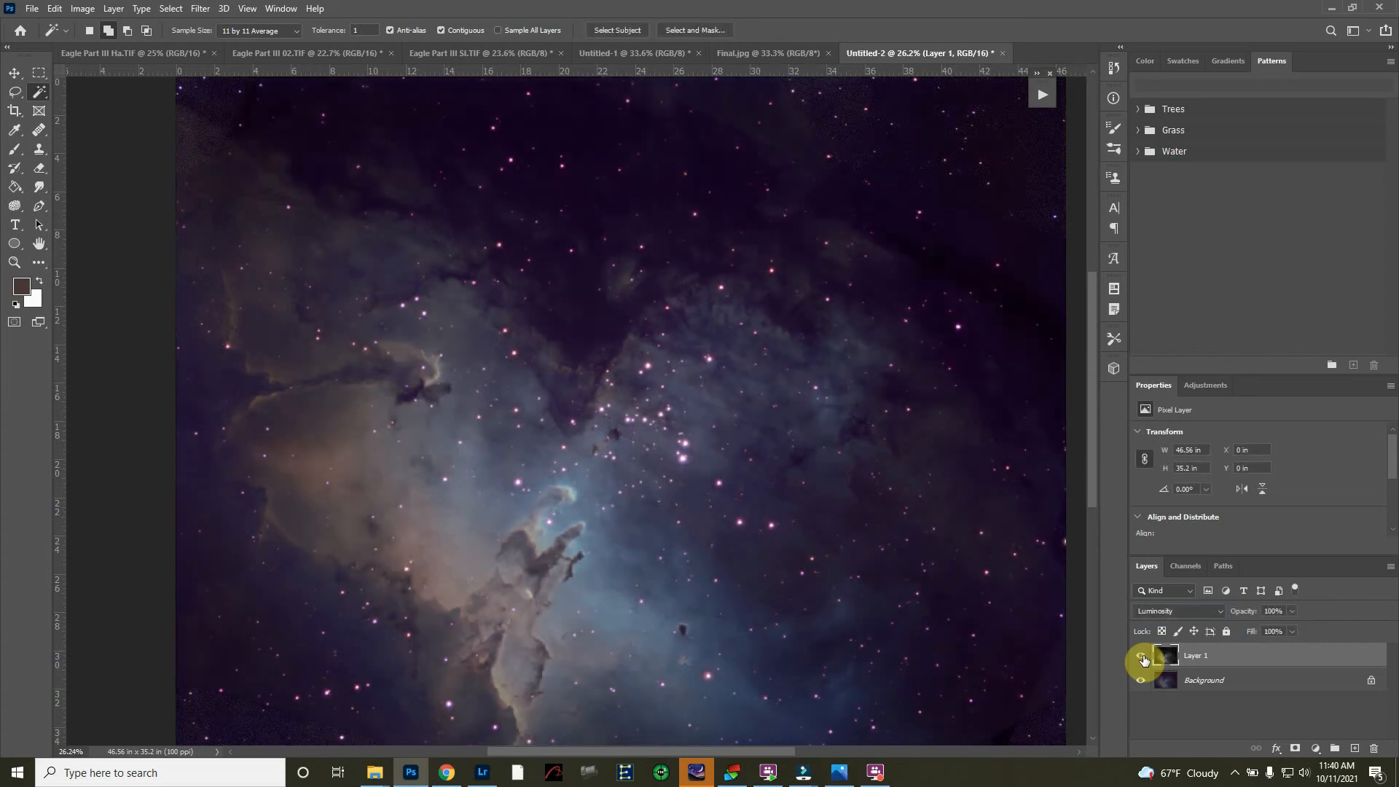
pyautogui.click(1141, 657)
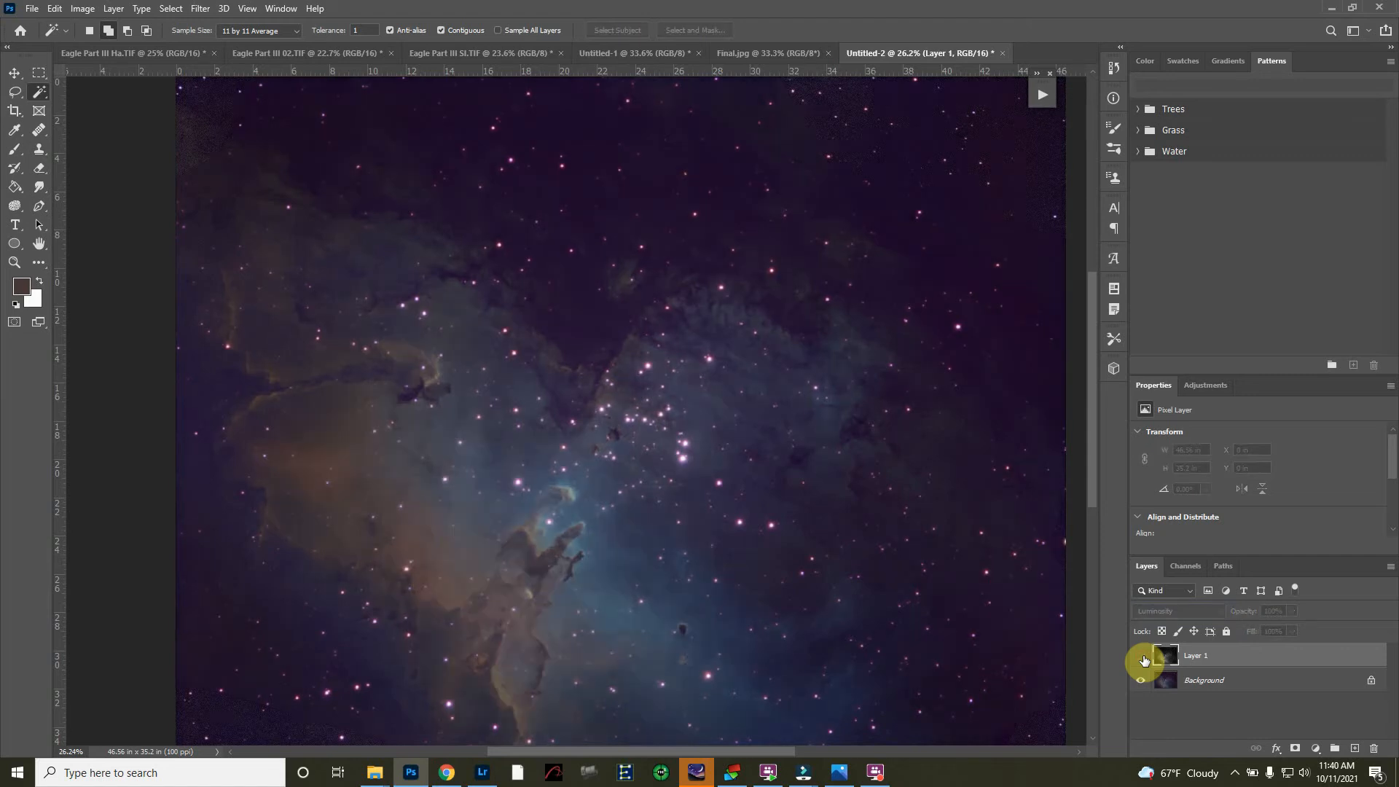
pyautogui.click(1141, 657)
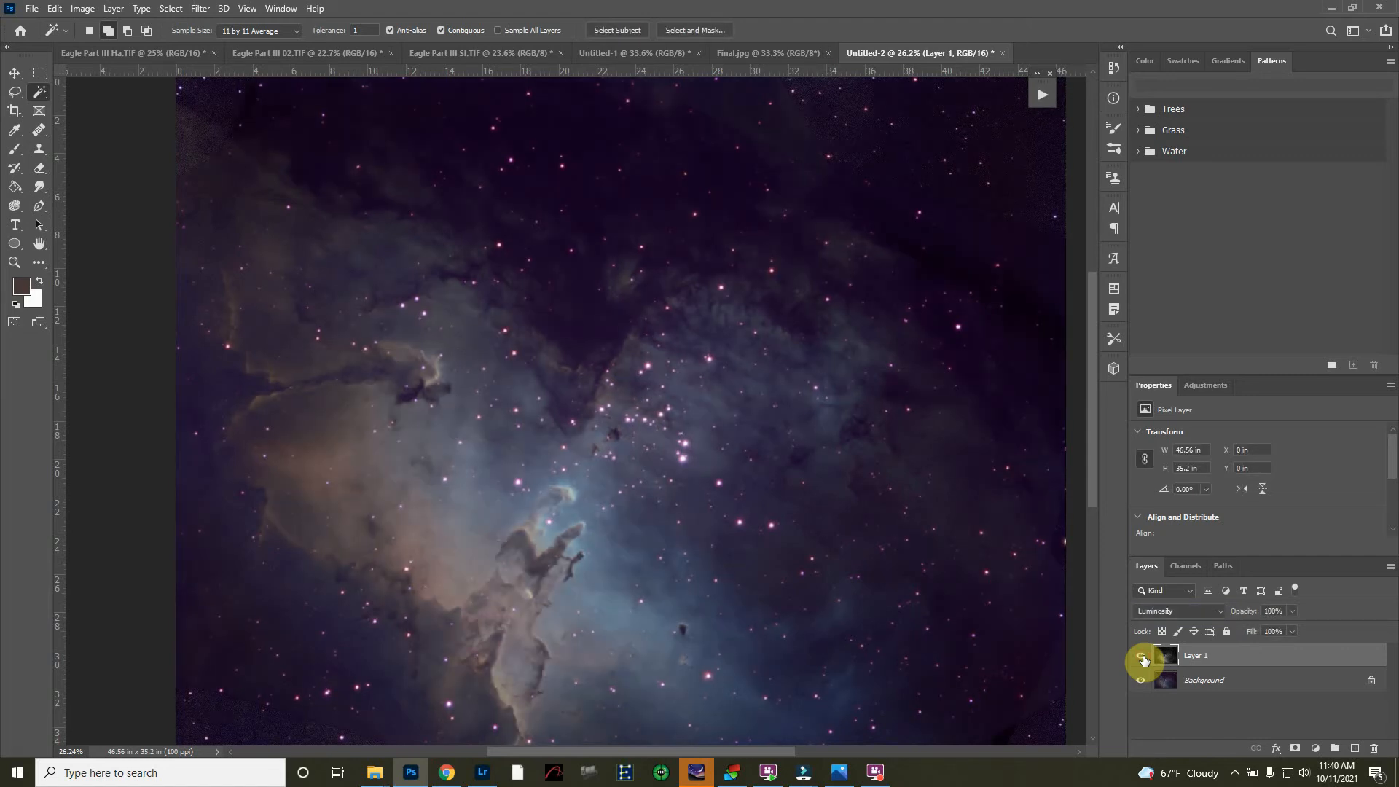
pyautogui.click(1141, 657)
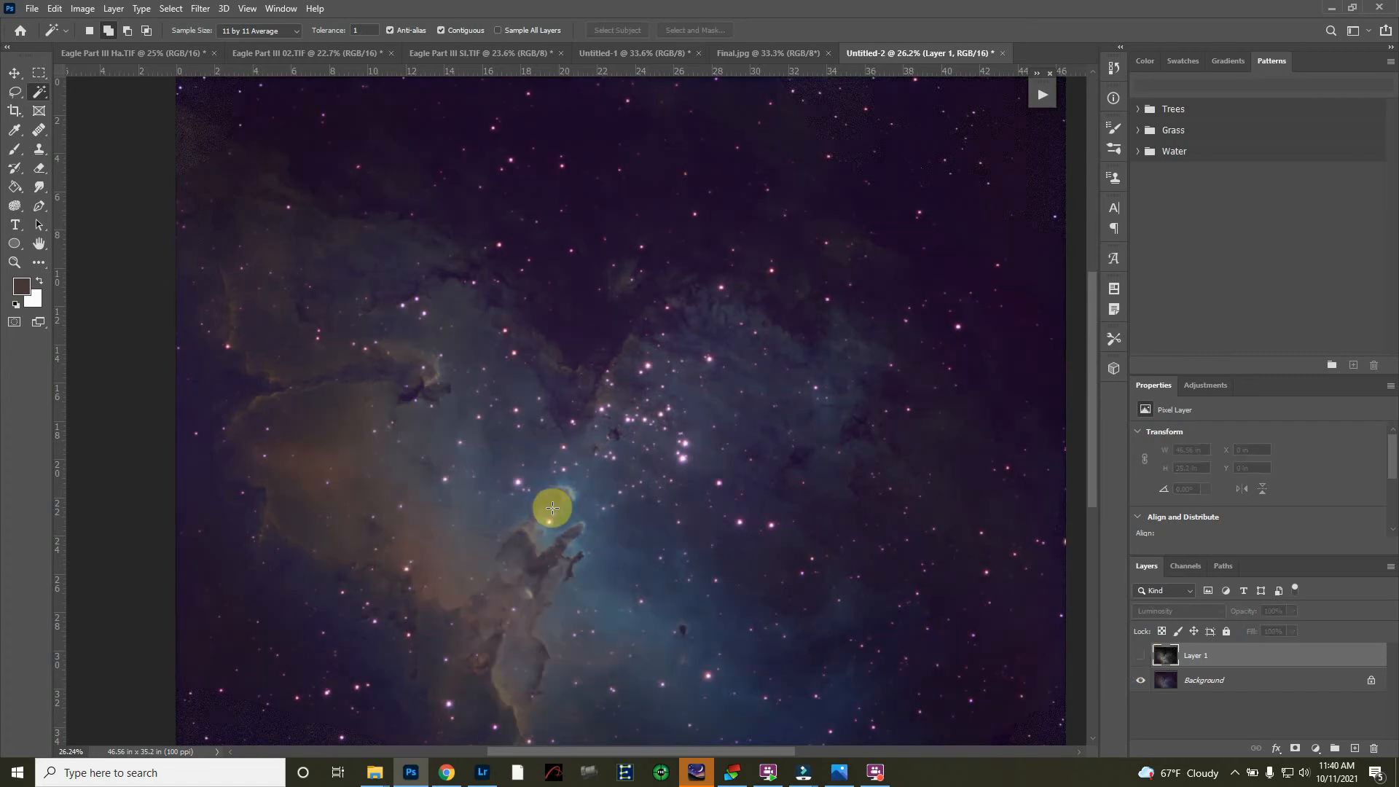
pyautogui.scroll(3, 568, 506)
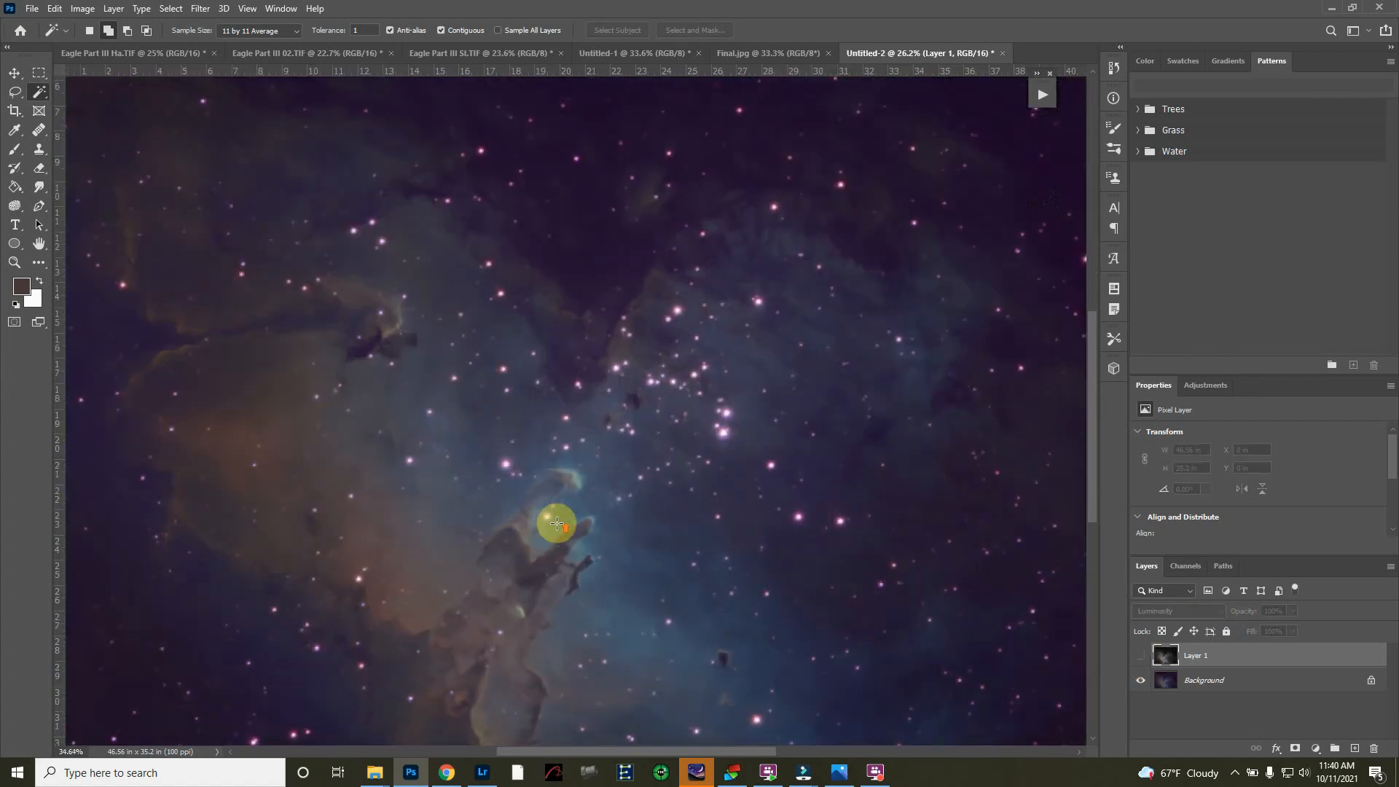
pyautogui.scroll(5, 557, 523)
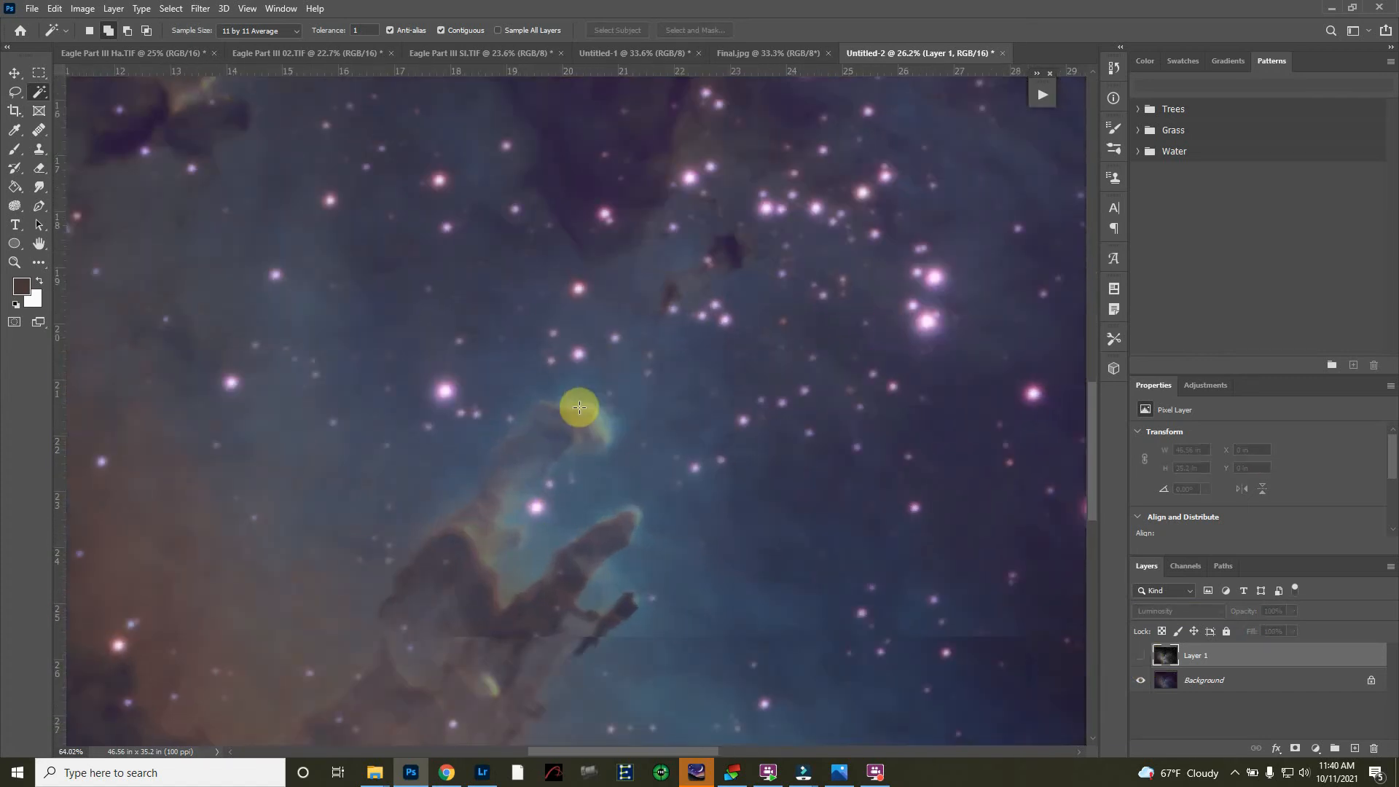
pyautogui.click(1141, 658)
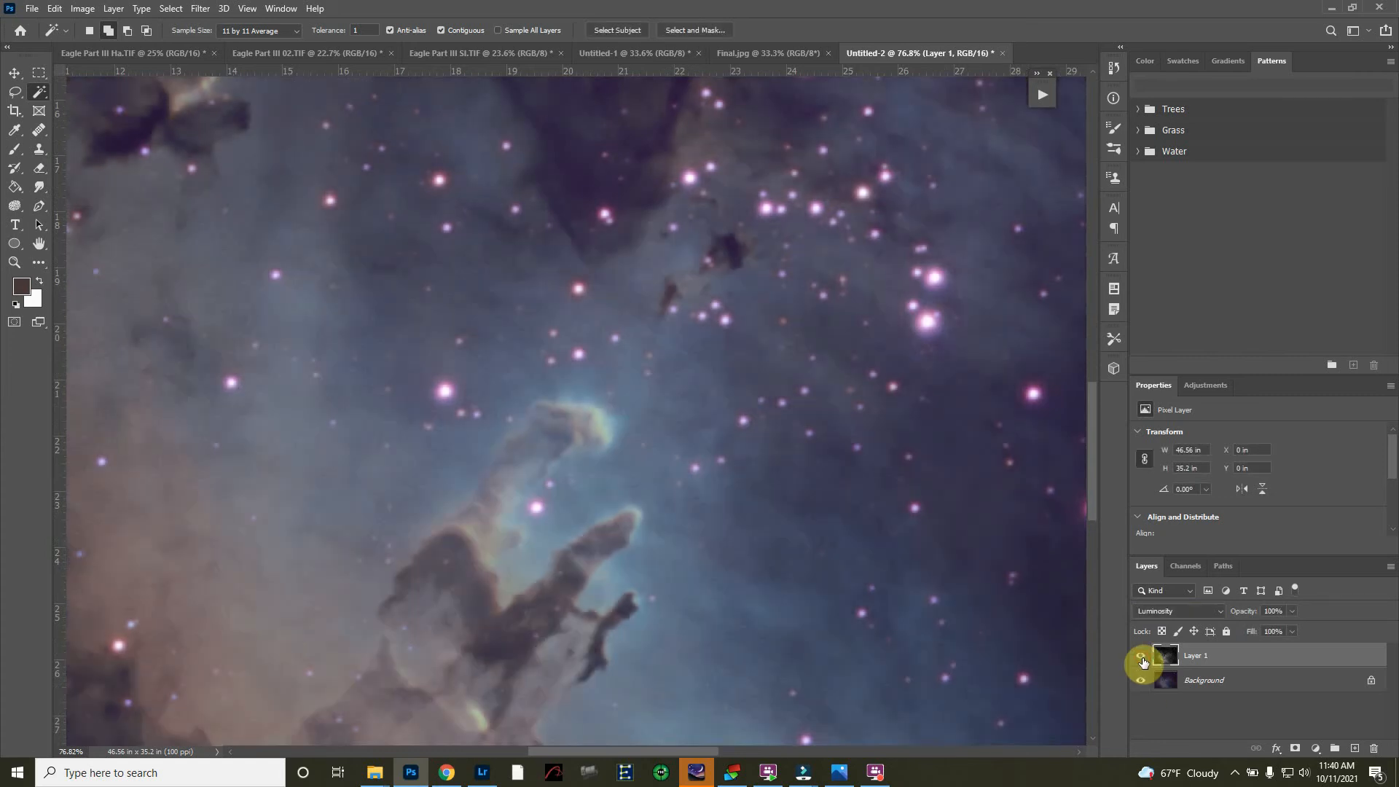
pyautogui.click(1141, 660)
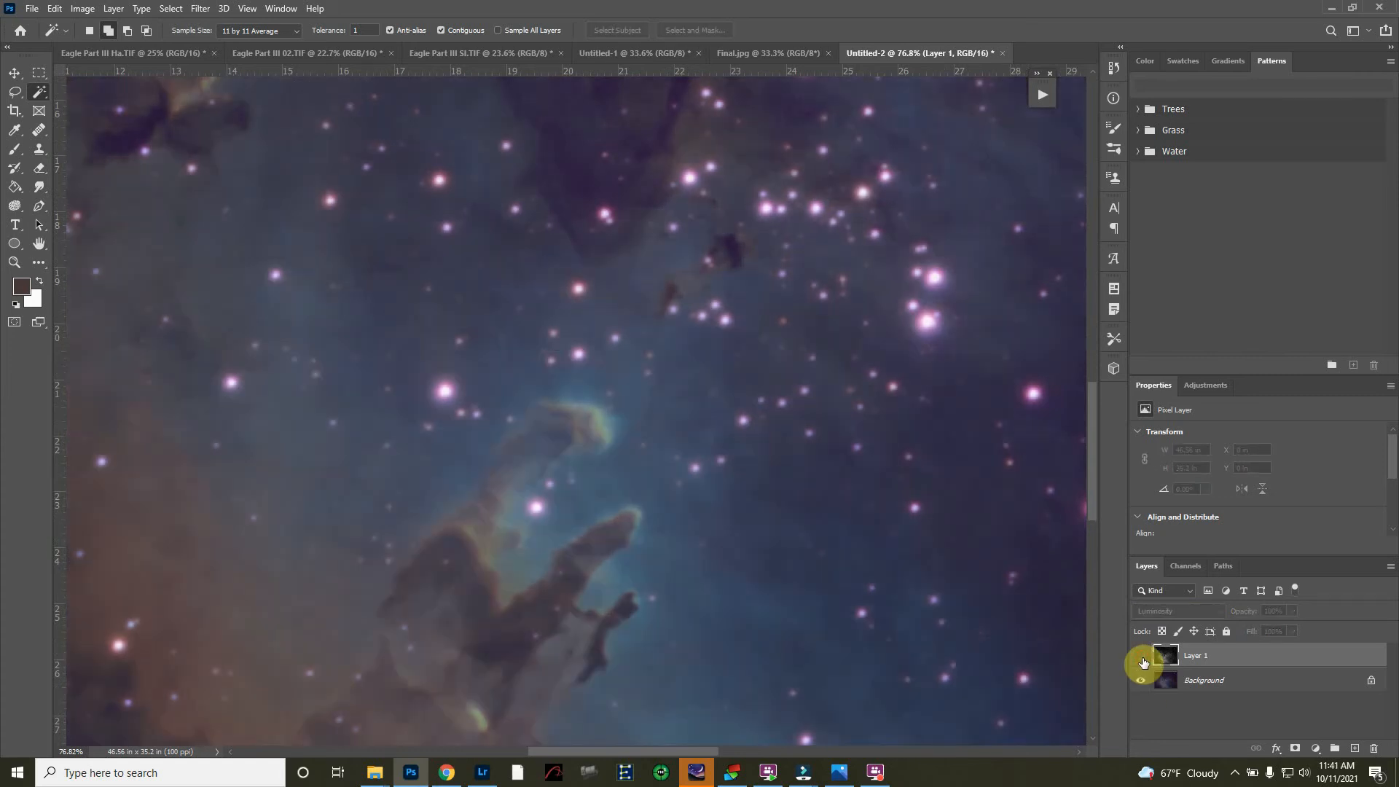
pyautogui.click(1142, 660)
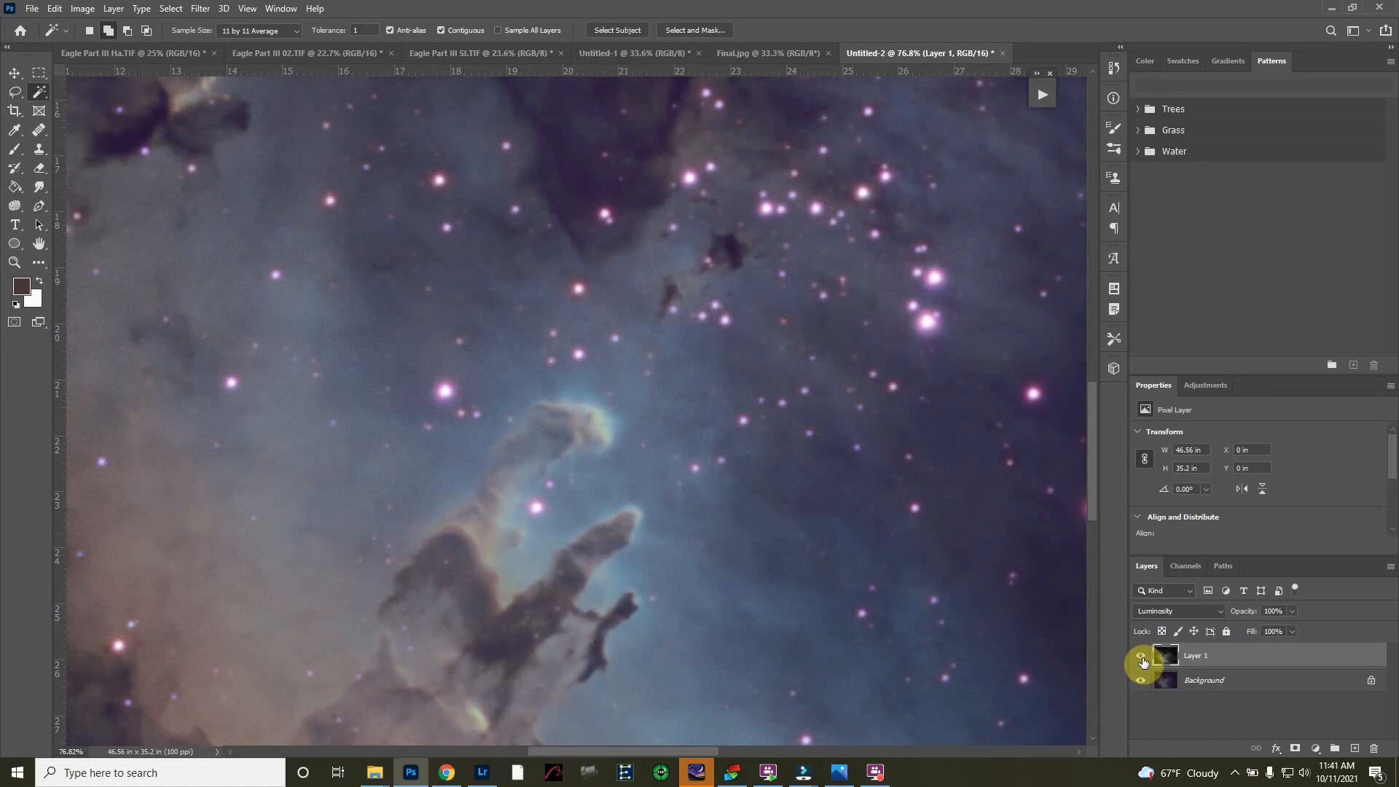
pyautogui.click(1143, 662)
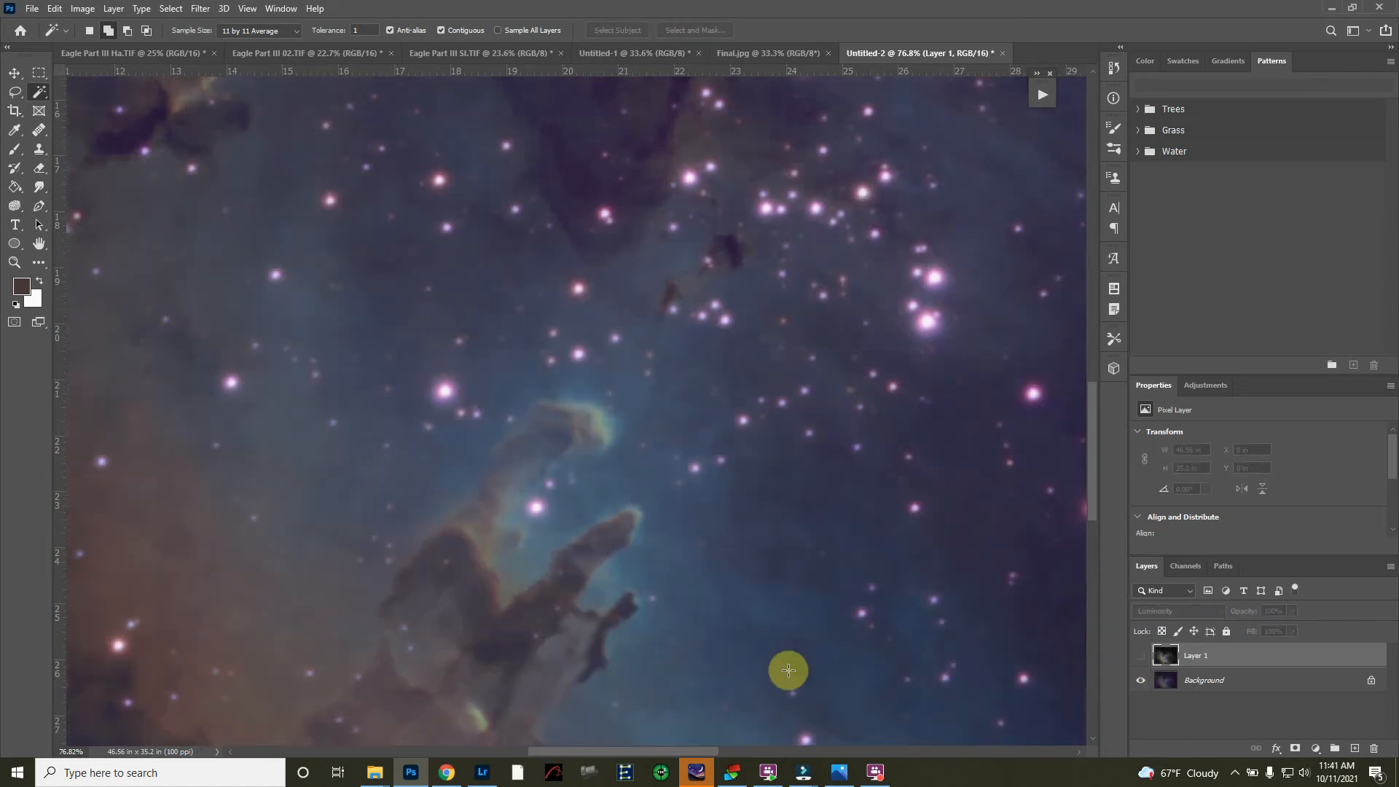
pyautogui.click(1140, 657)
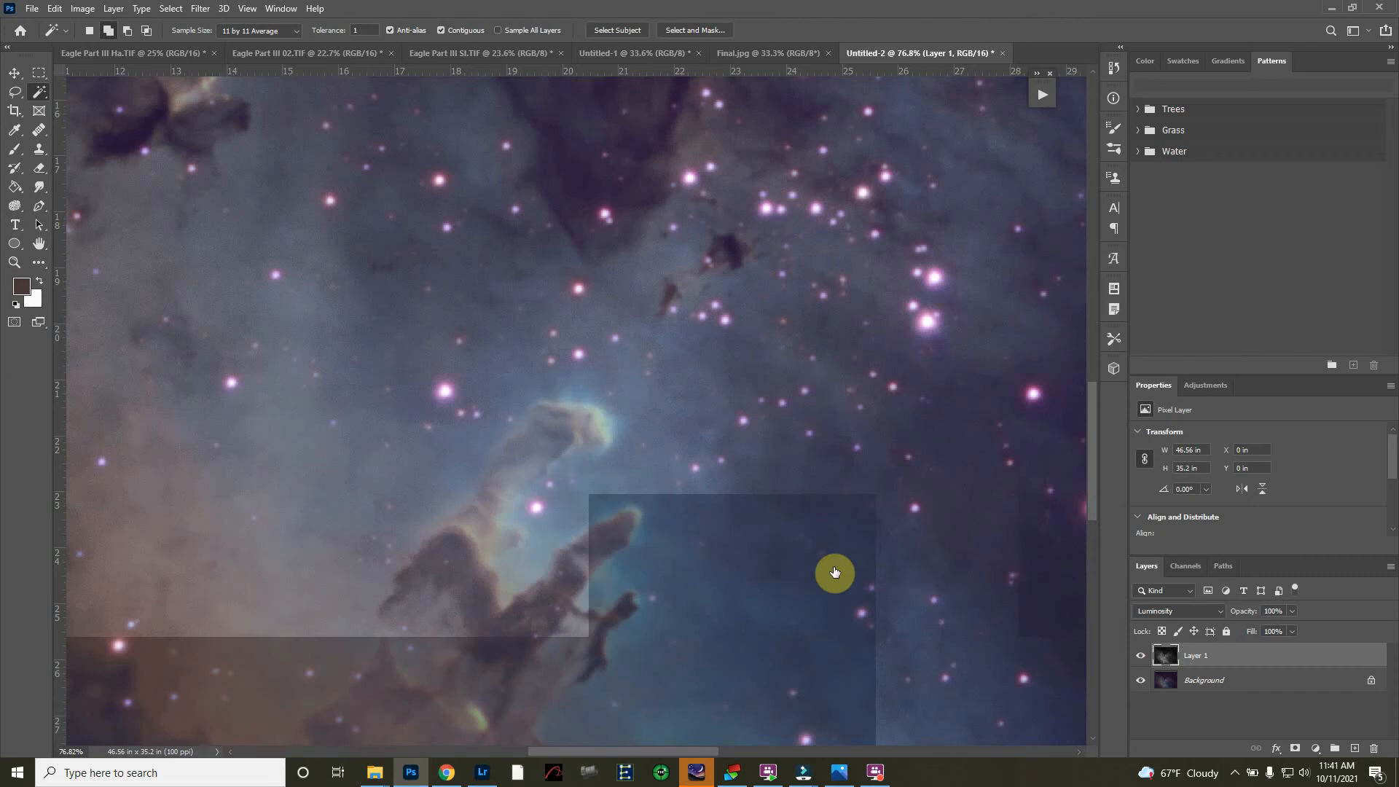
# - Preview other blend modes for Layer 1 while keeping Luminosity, and compare the wider nebula with the layer hidden and shown
pyautogui.click(1222, 610)
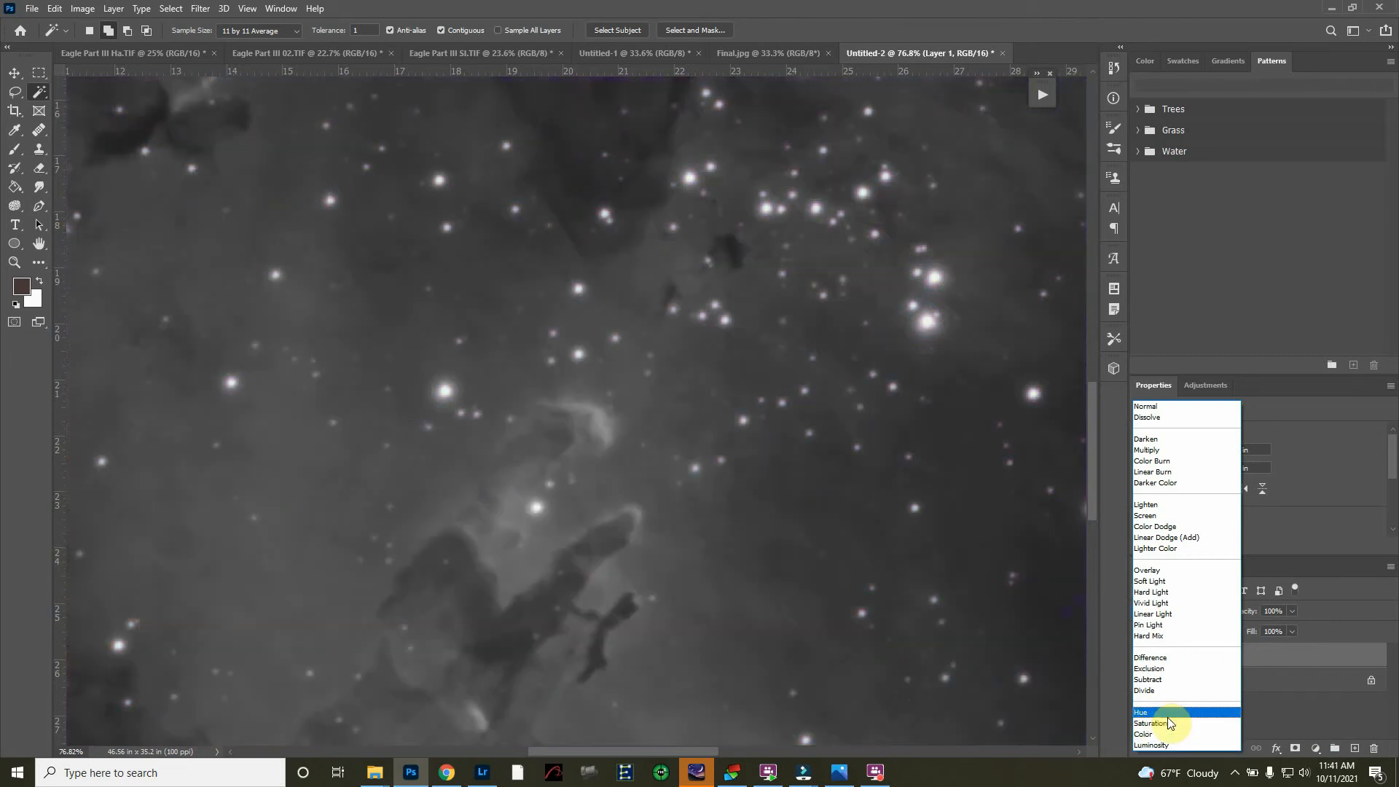
pyautogui.click(1292, 728)
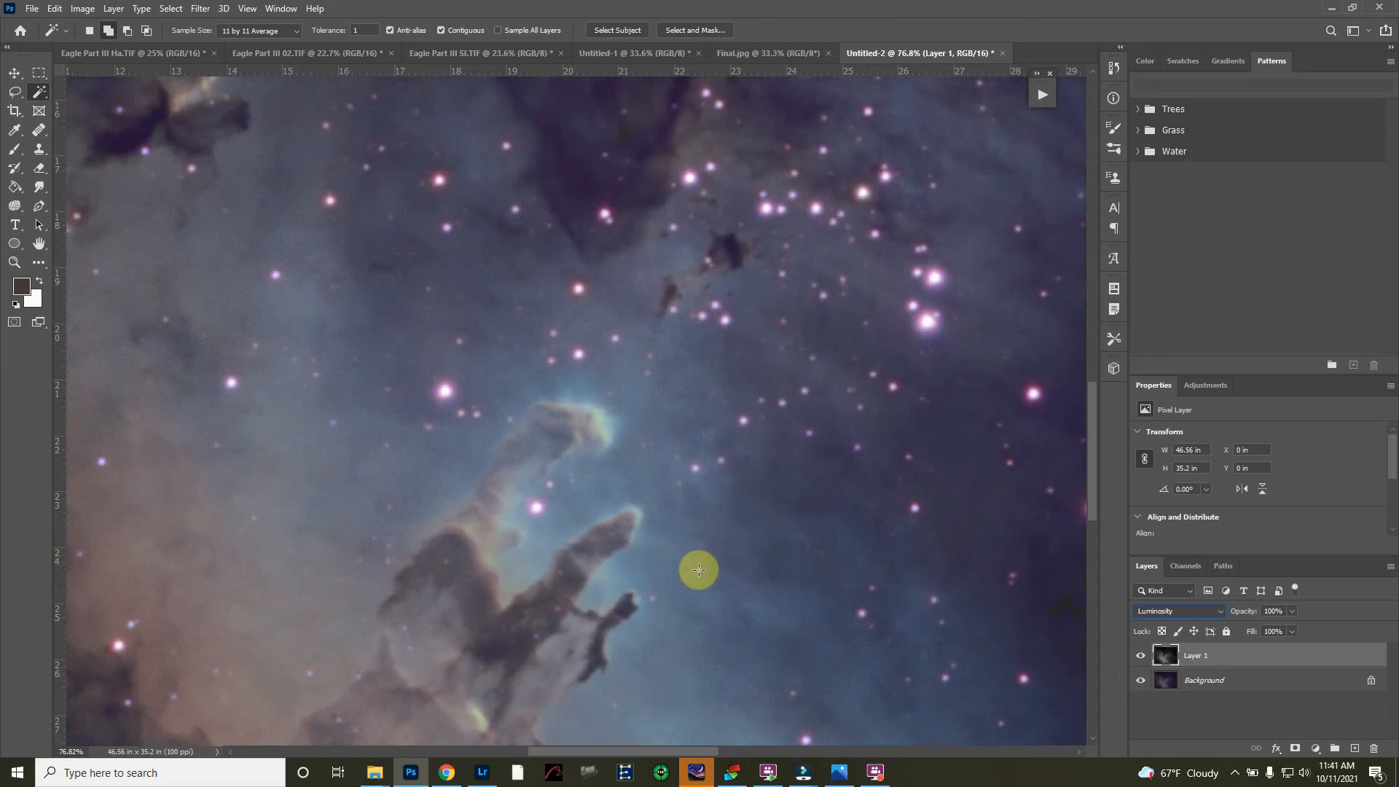
pyautogui.click(1140, 655)
pyautogui.scroll(-4, 830, 651)
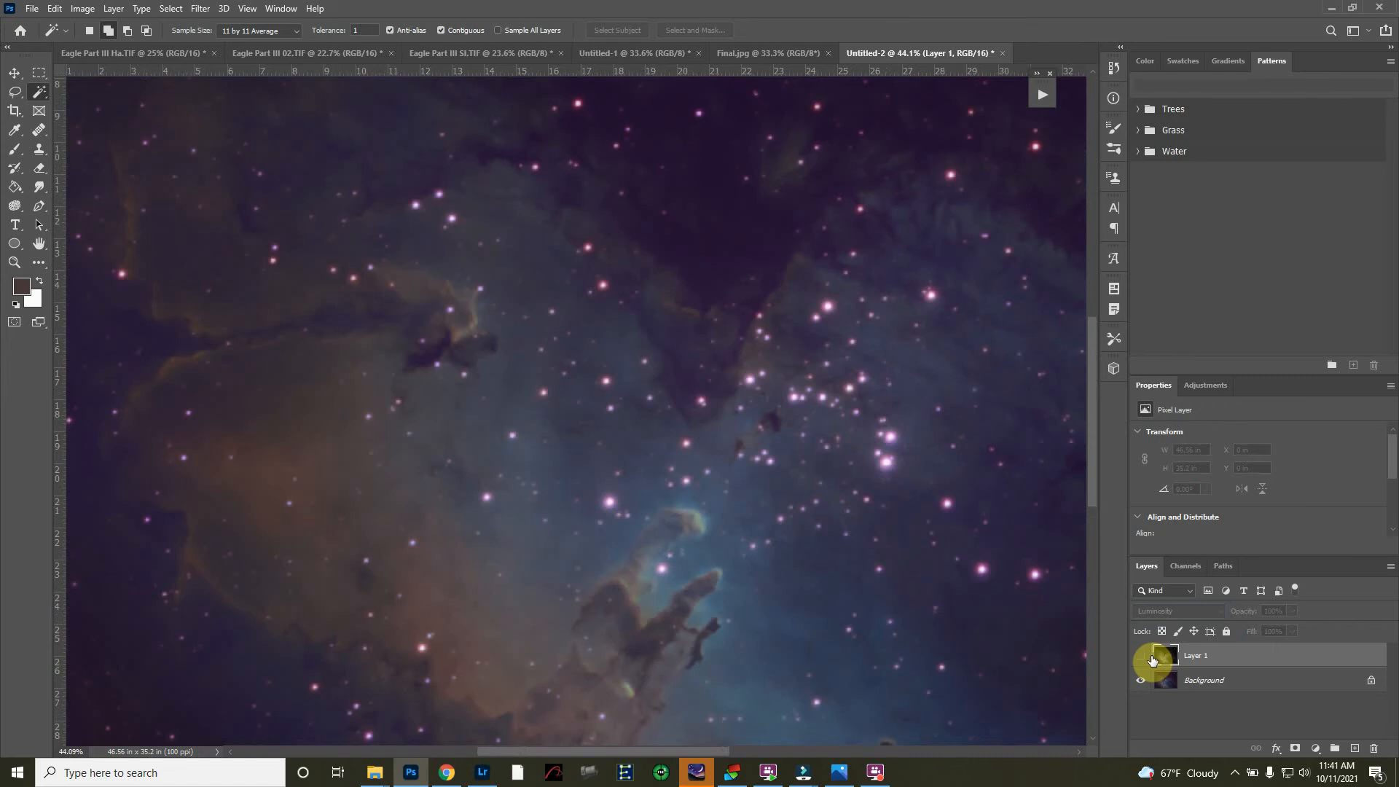
pyautogui.click(1141, 655)
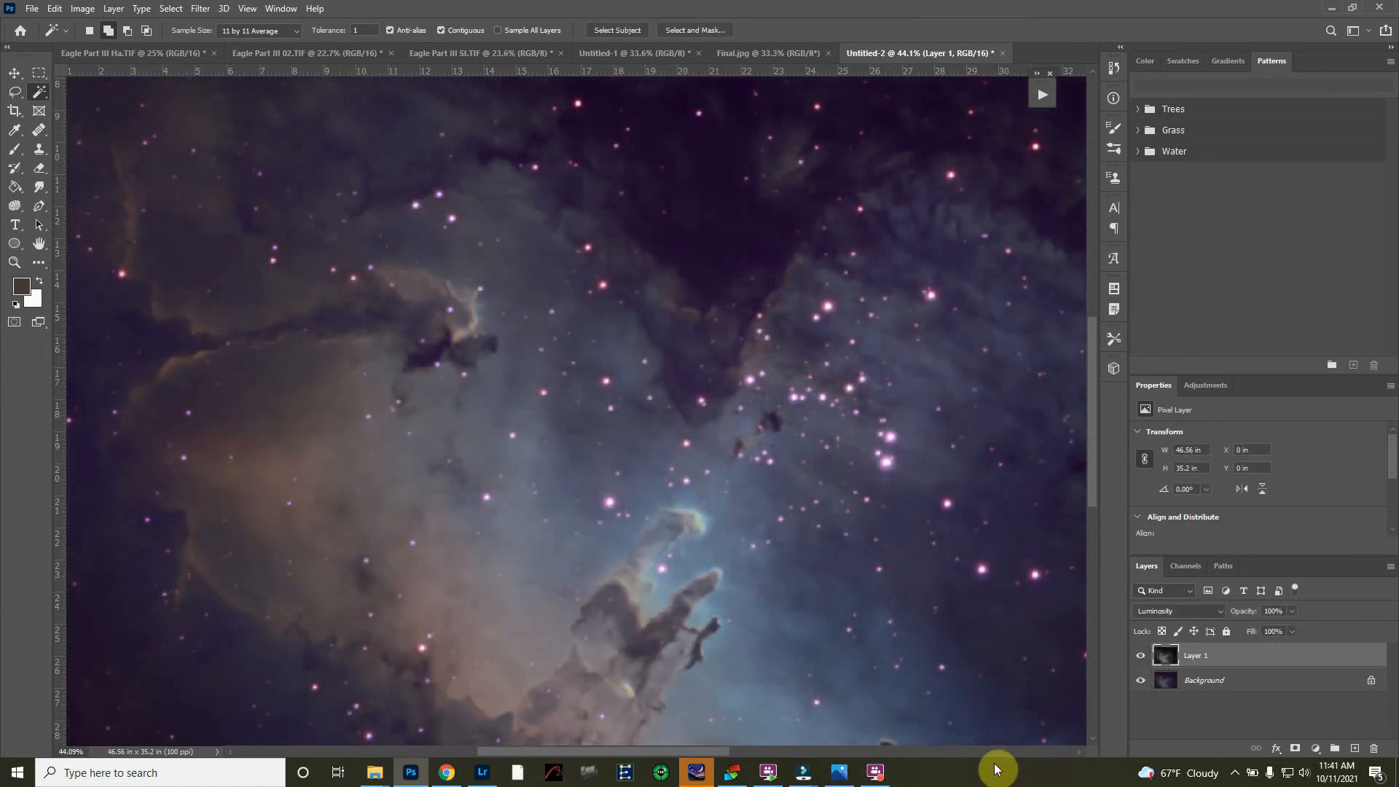
# - Try lowering Layer 1's opacity to 0% and return it to 100%
pyautogui.scroll(-1, 678, 513)
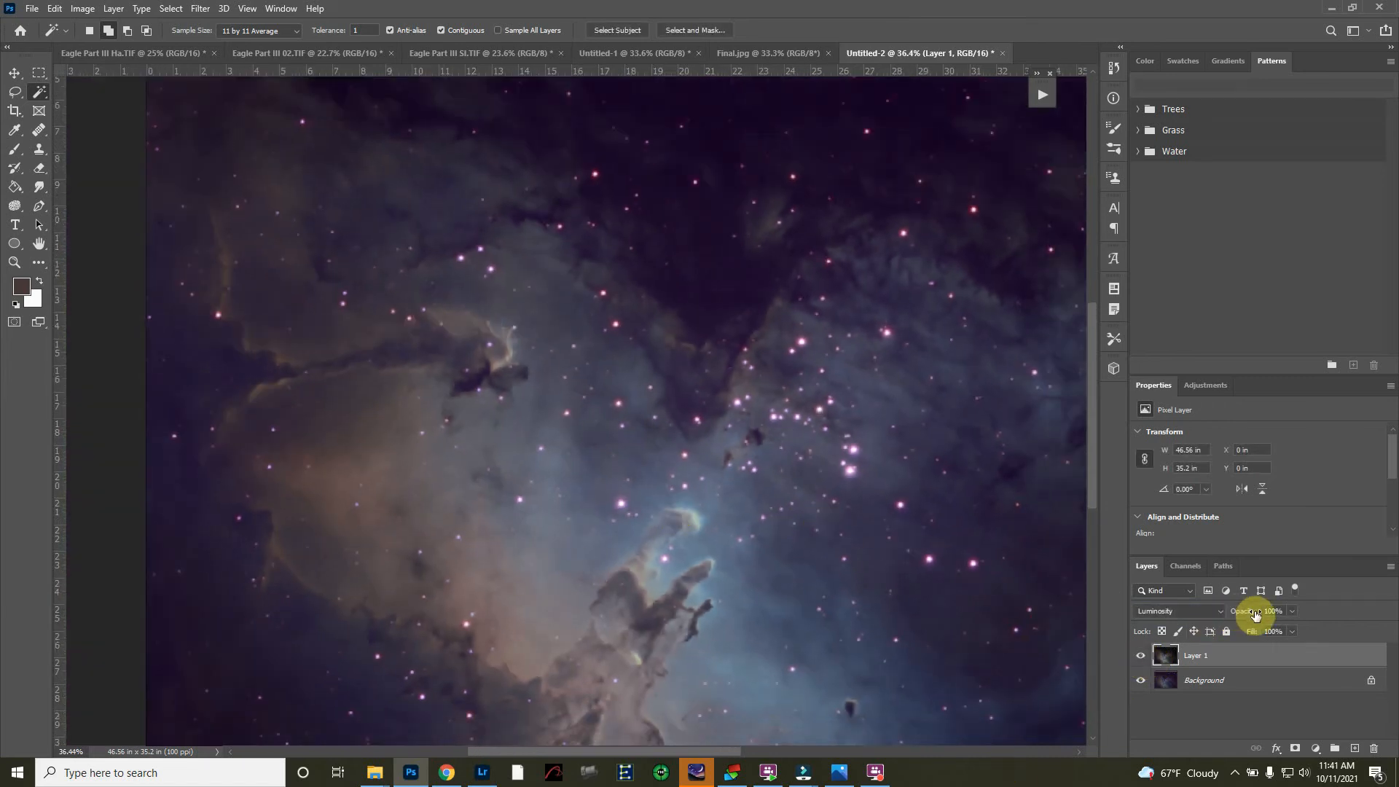
pyautogui.click(1290, 613)
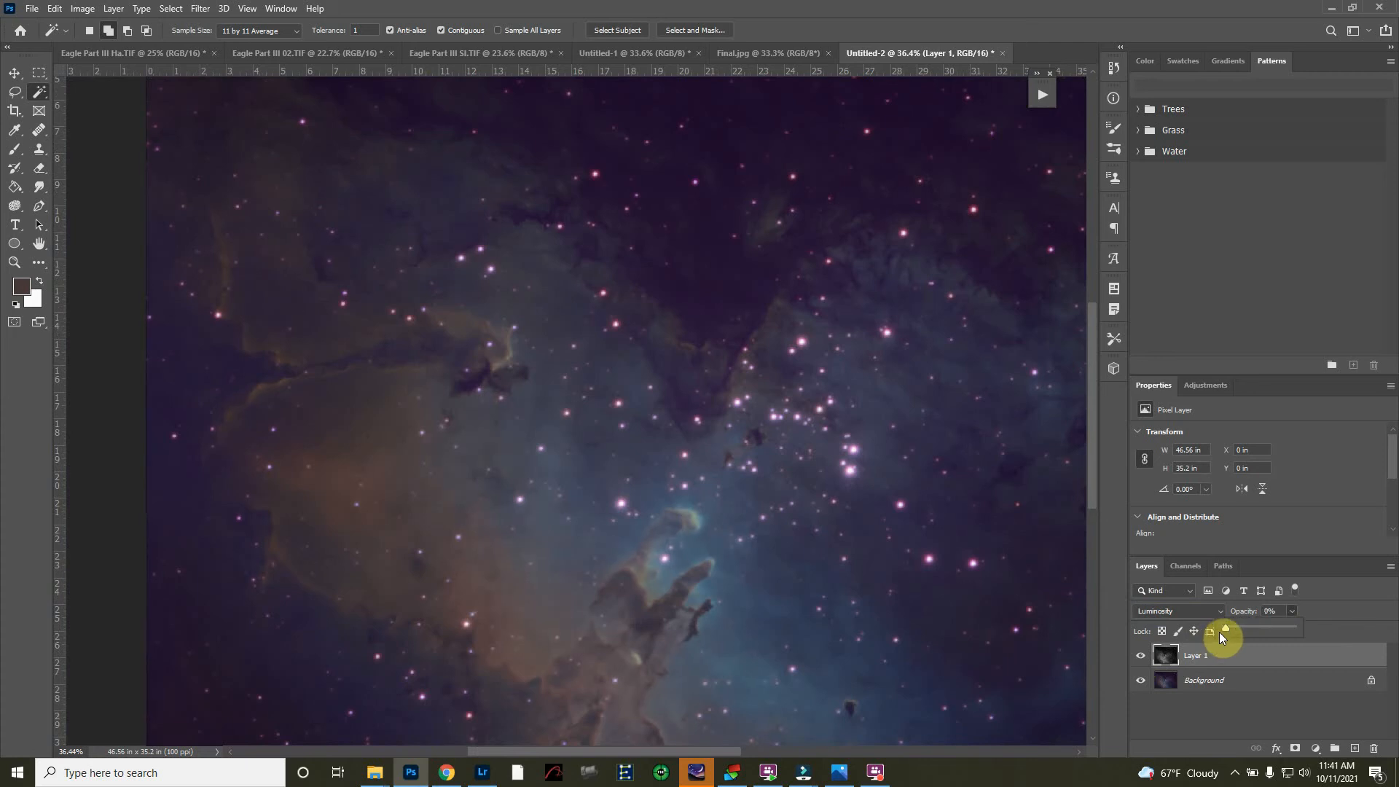
pyautogui.moveTo(1244, 623); pyautogui.dragTo(1305, 614)
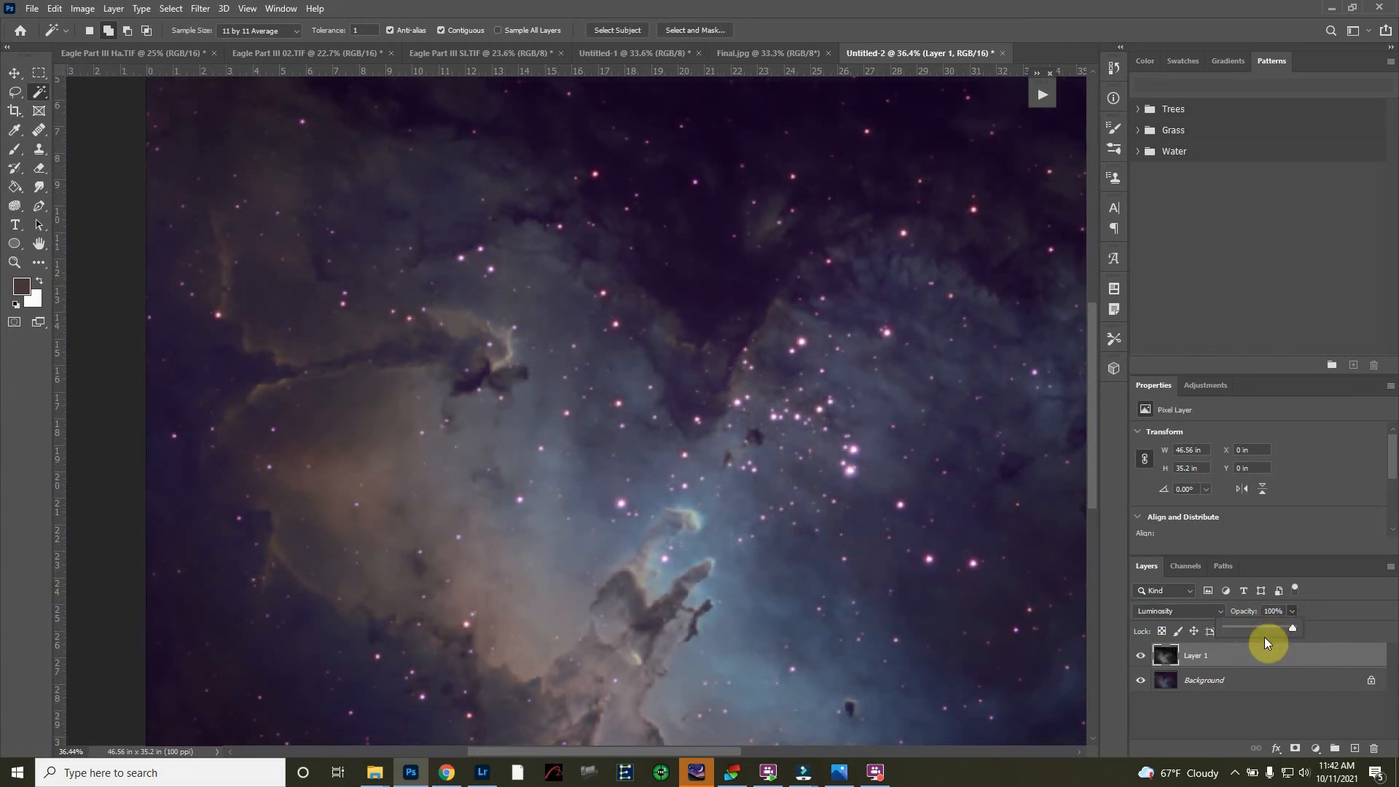
# - Try the Color Dodge blend mode on Layer 1 at reduced opacity, and restore Luminosity at 100% opacity
pyautogui.click(1221, 614)
pyautogui.click(1220, 614)
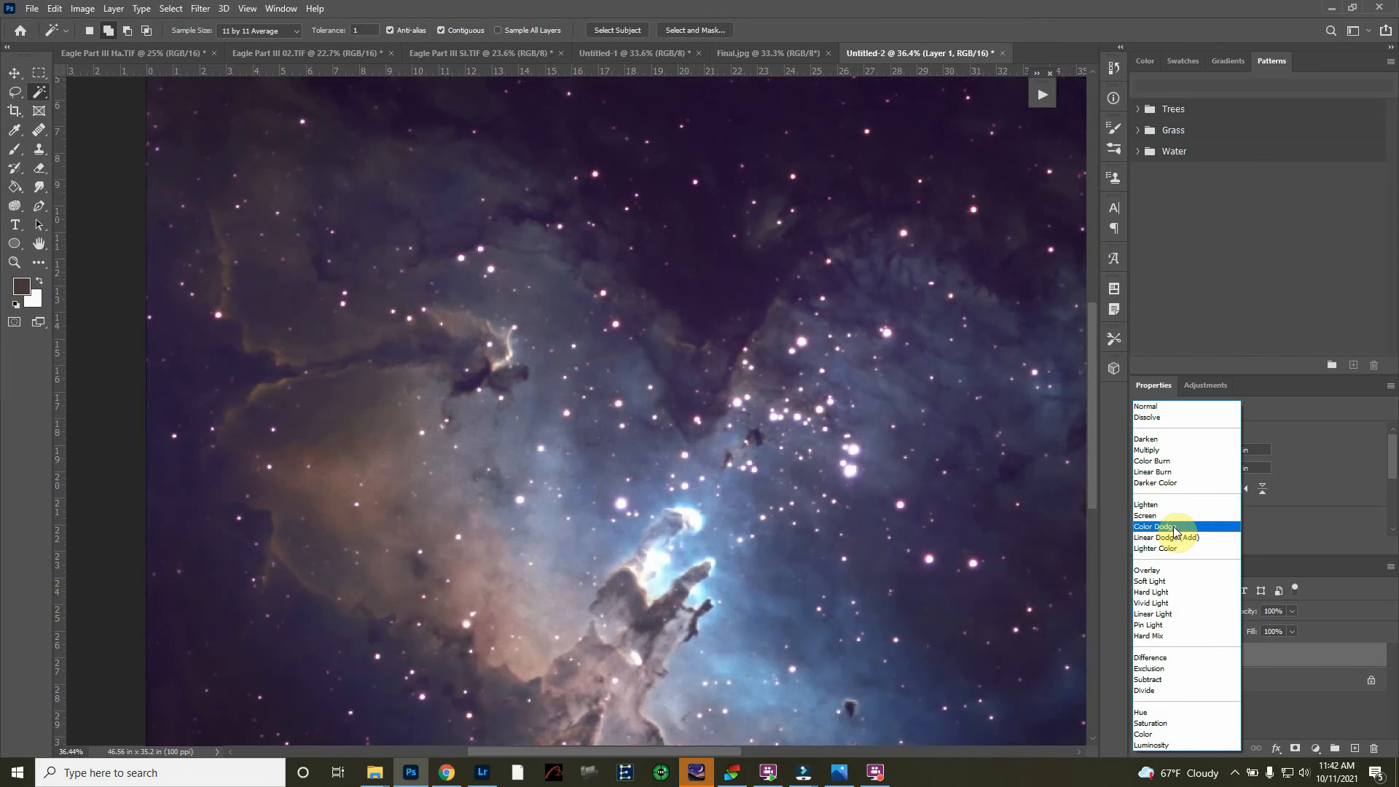
pyautogui.click(1173, 526)
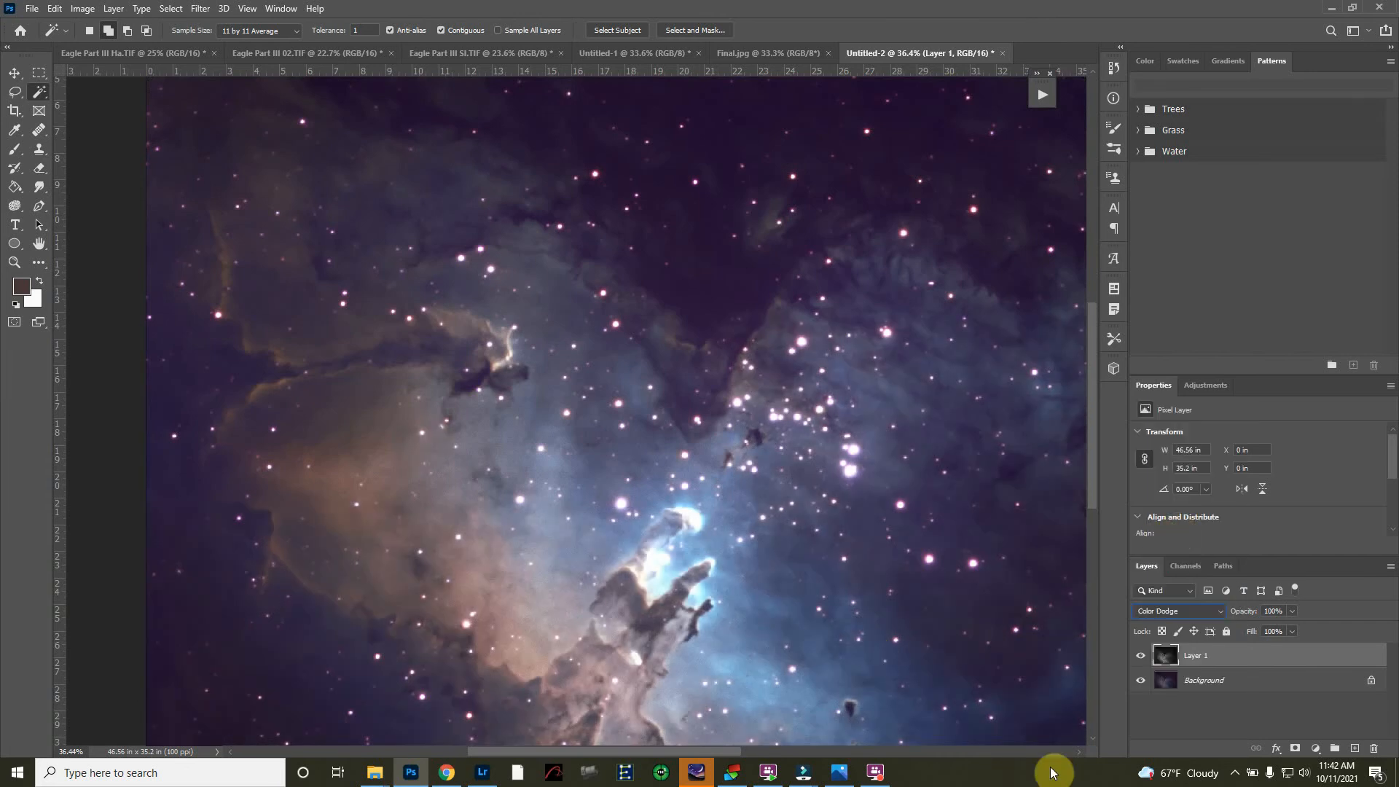
pyautogui.click(1291, 611)
pyautogui.moveTo(1282, 627); pyautogui.dragTo(1239, 636)
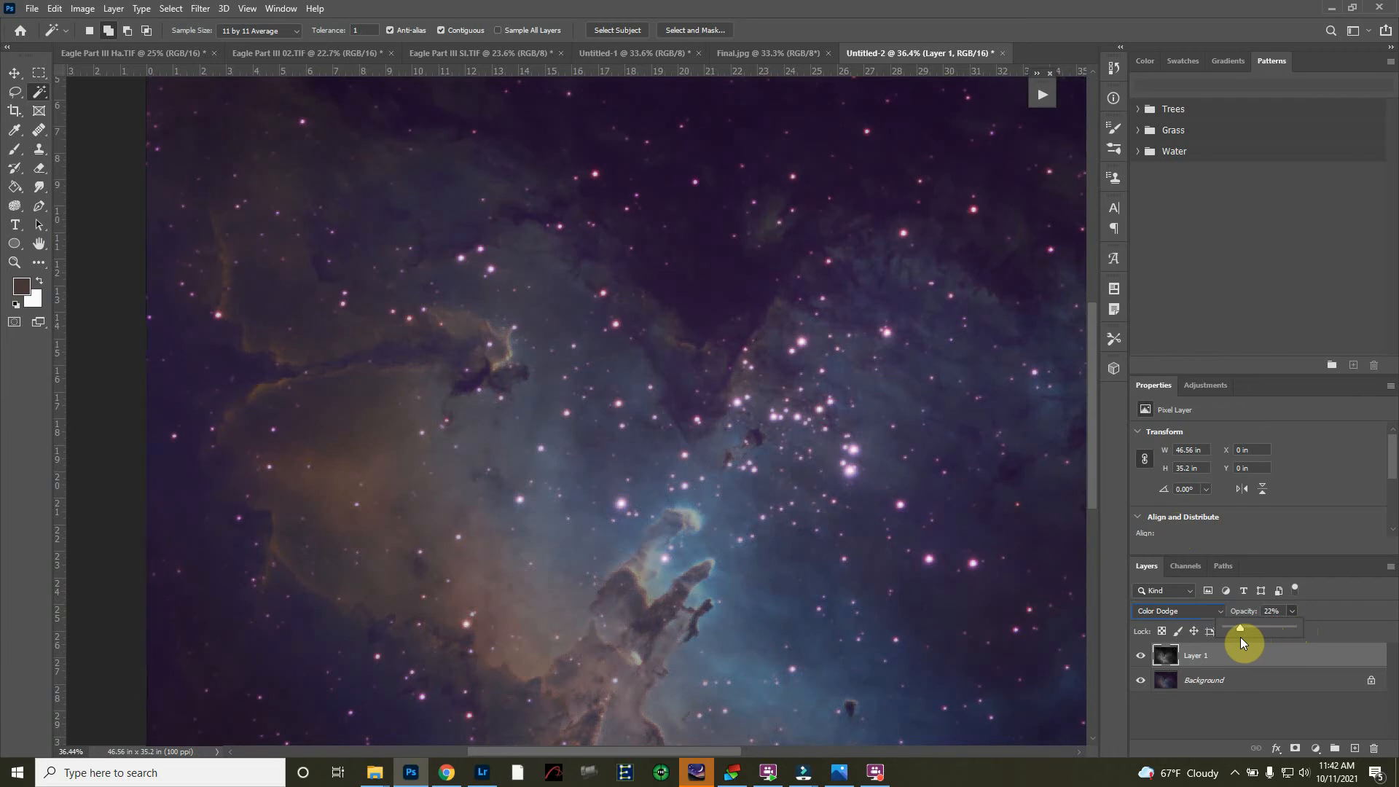
pyautogui.moveTo(1236, 638); pyautogui.dragTo(1252, 632)
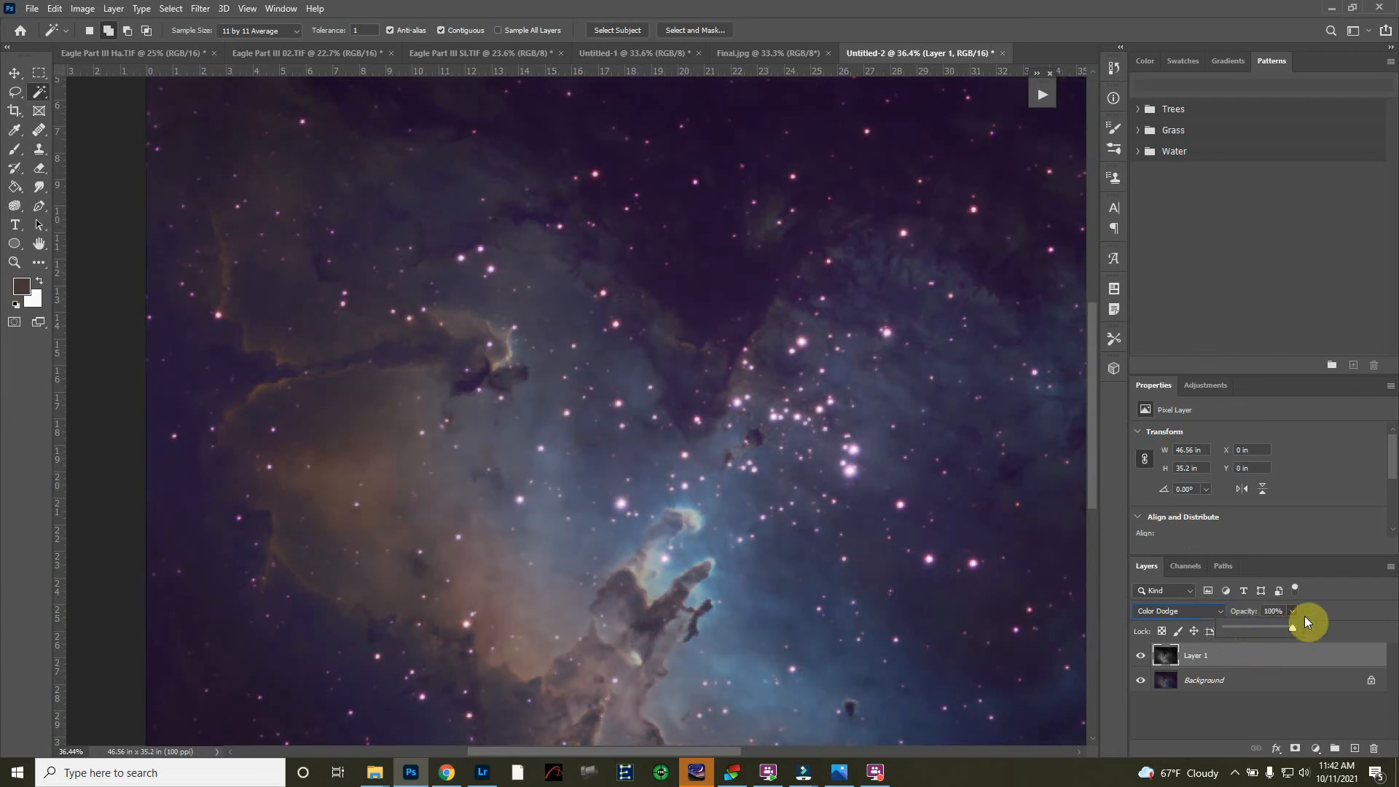
pyautogui.click(1217, 611)
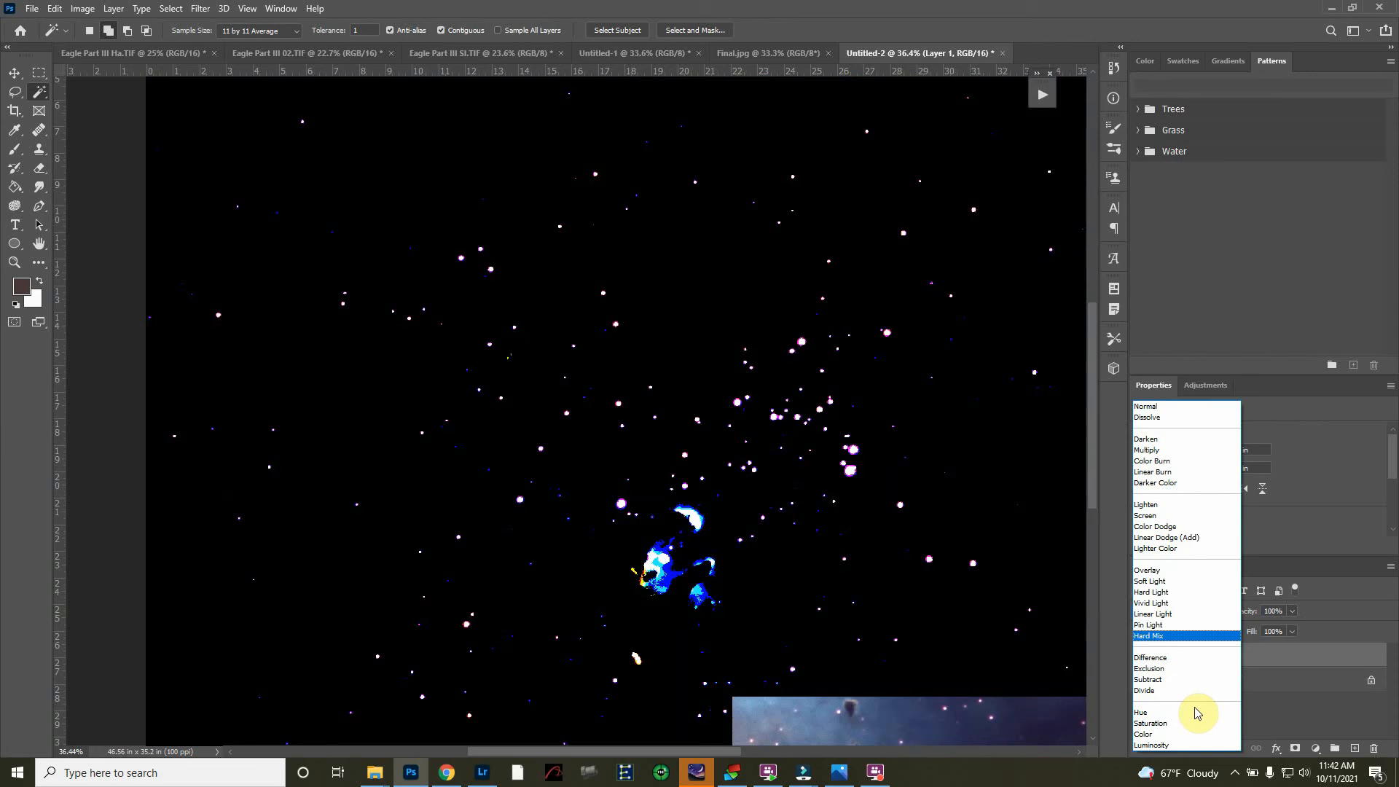
pyautogui.click(1186, 741)
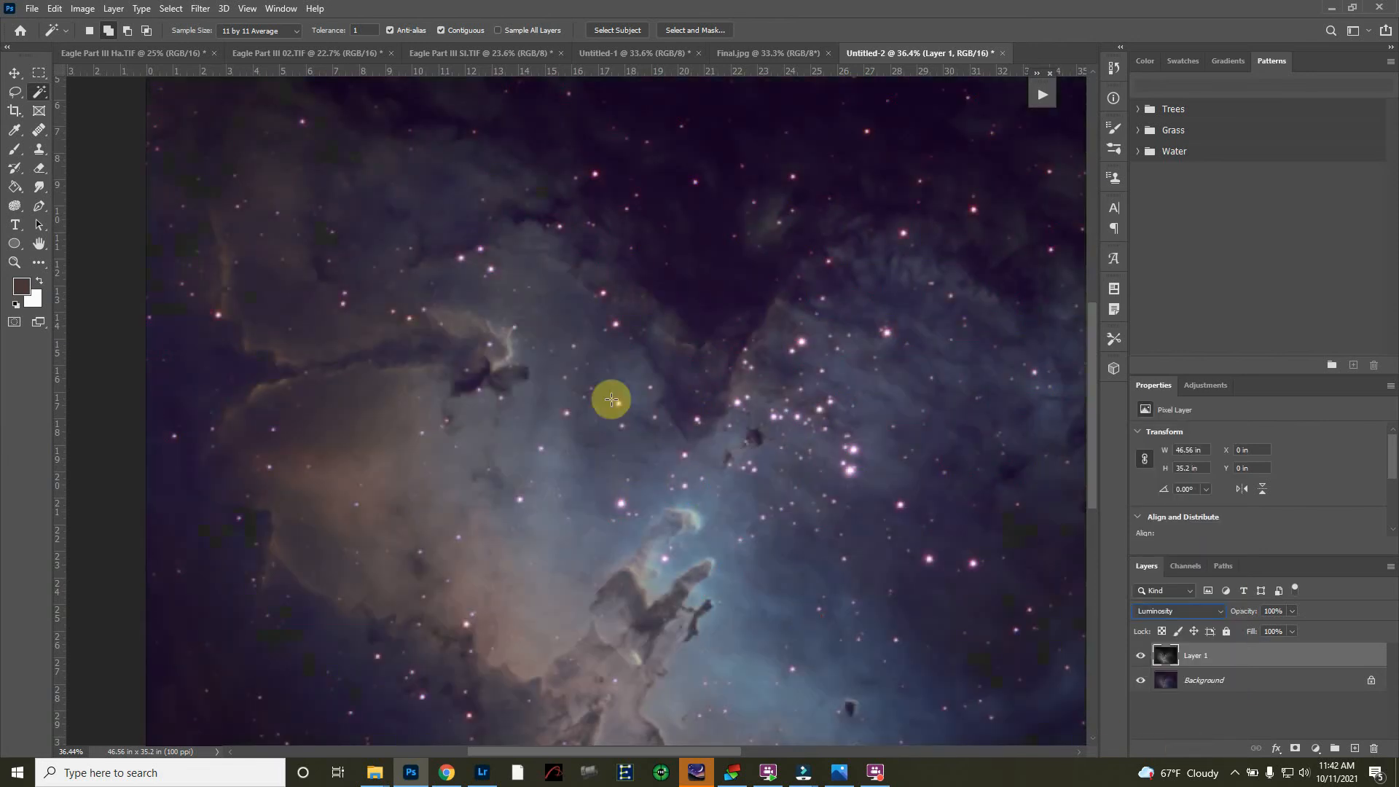
# - Flatten the Ha luminosity layer and the background of Untitled-2 into a single image
pyautogui.click(113, 9)
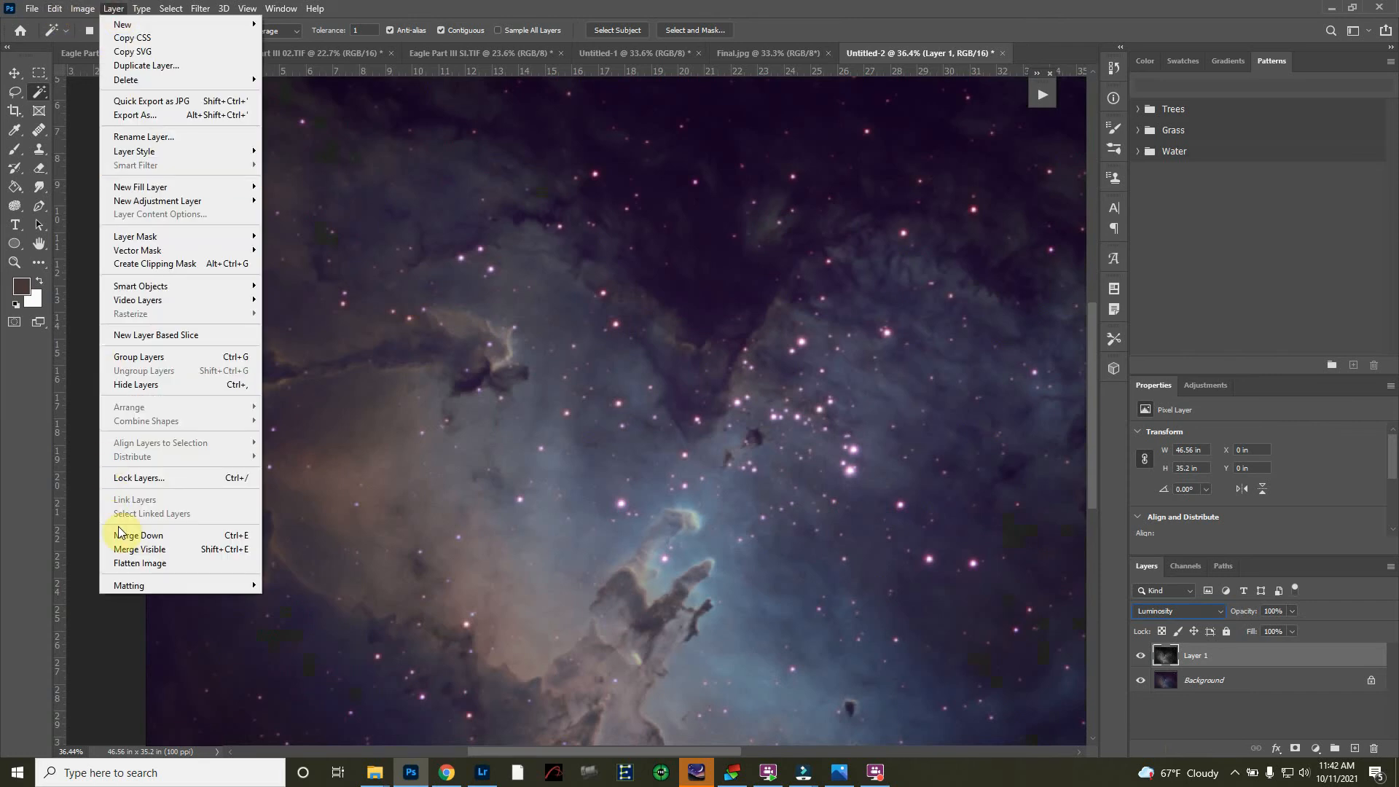
pyautogui.click(120, 563)
pyautogui.scroll(-3, 557, 437)
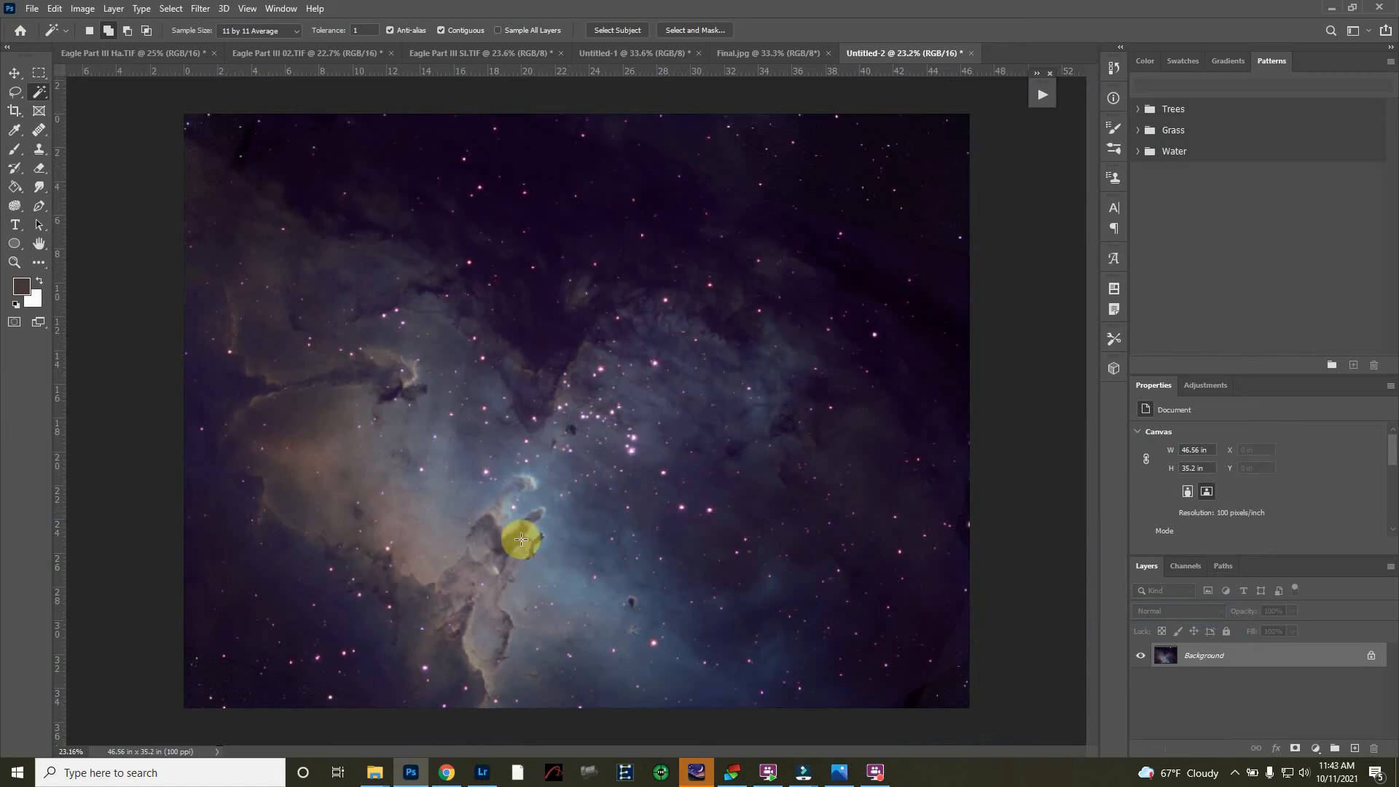
# - Add a Levels adjustment layer above the flattened background with the midtones at 0.74, and check the pillars up close
pyautogui.click(1202, 387)
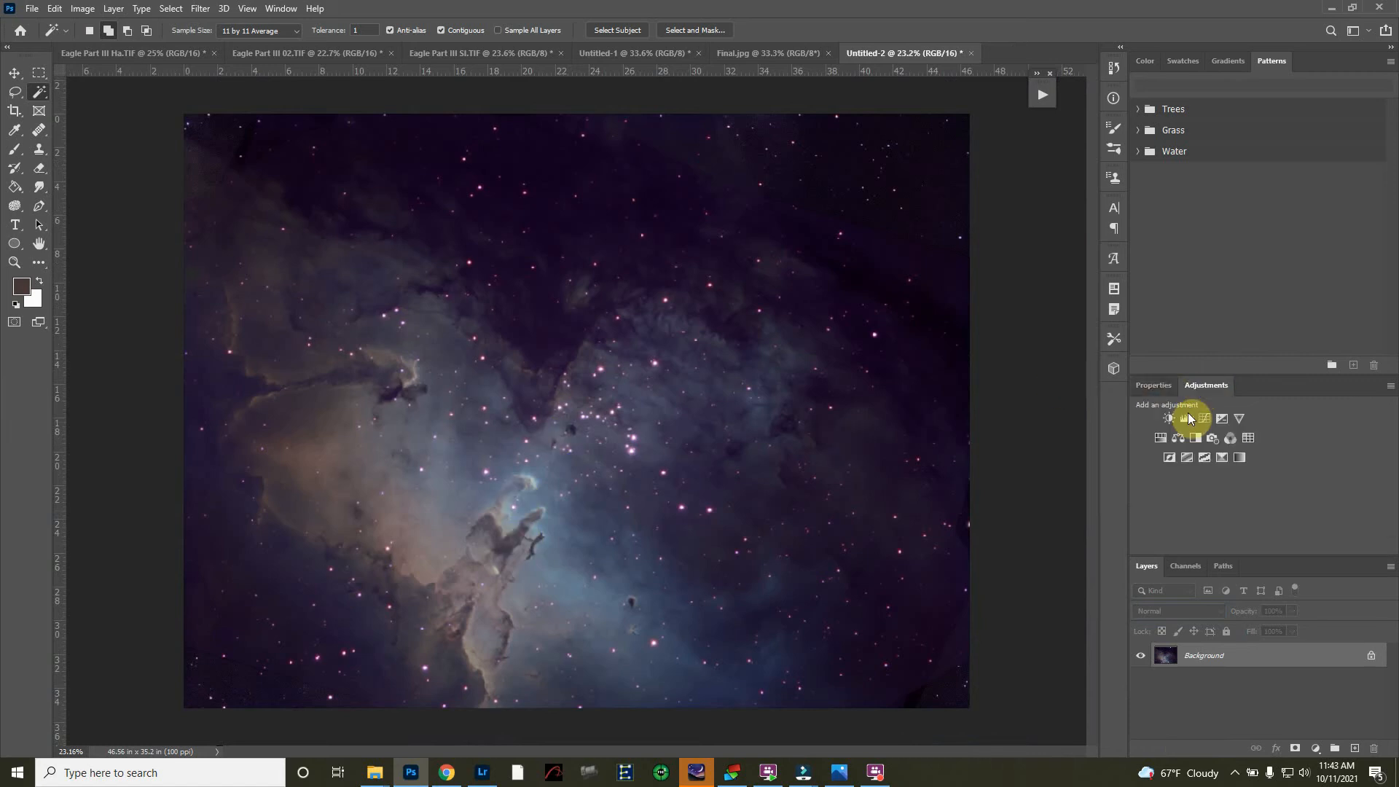
pyautogui.click(1186, 418)
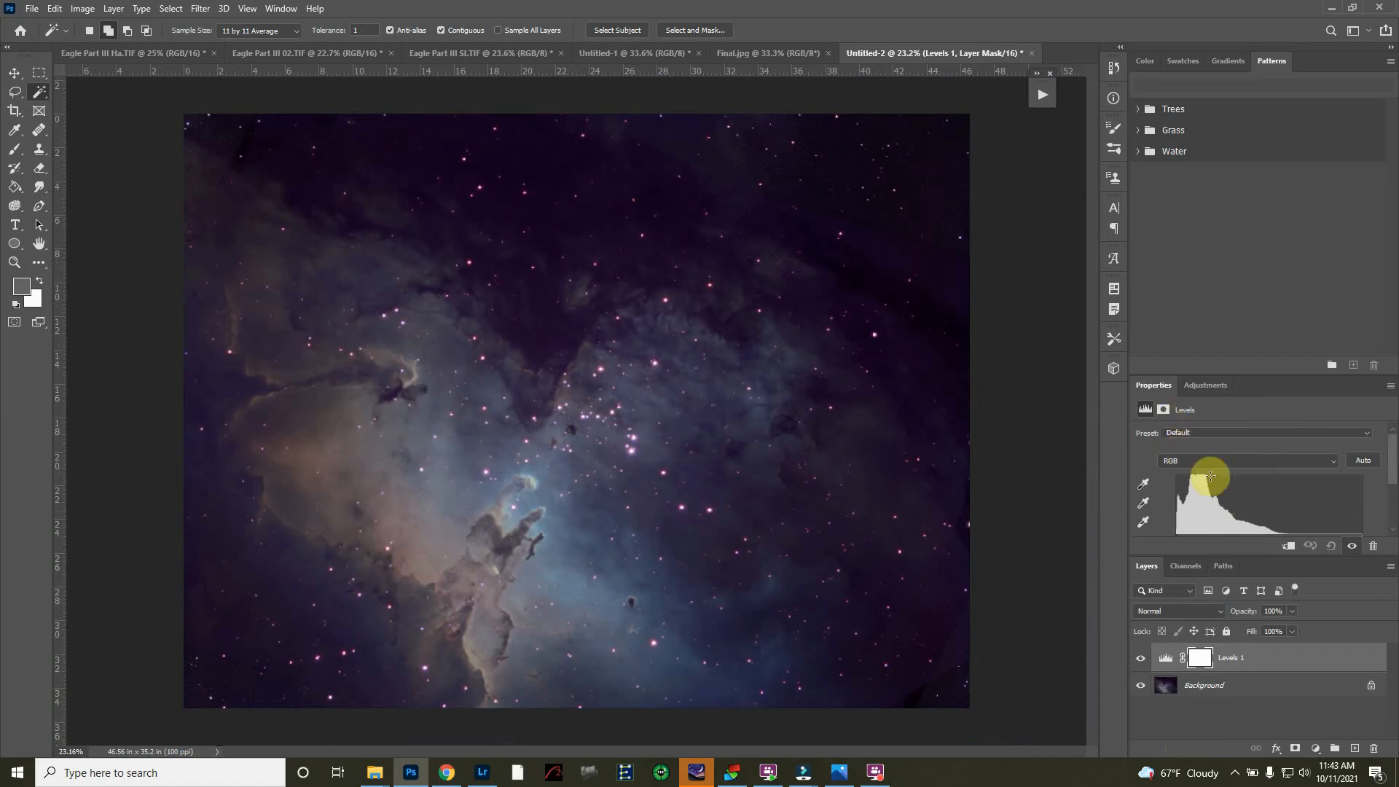
pyautogui.scroll(-2, 1283, 508)
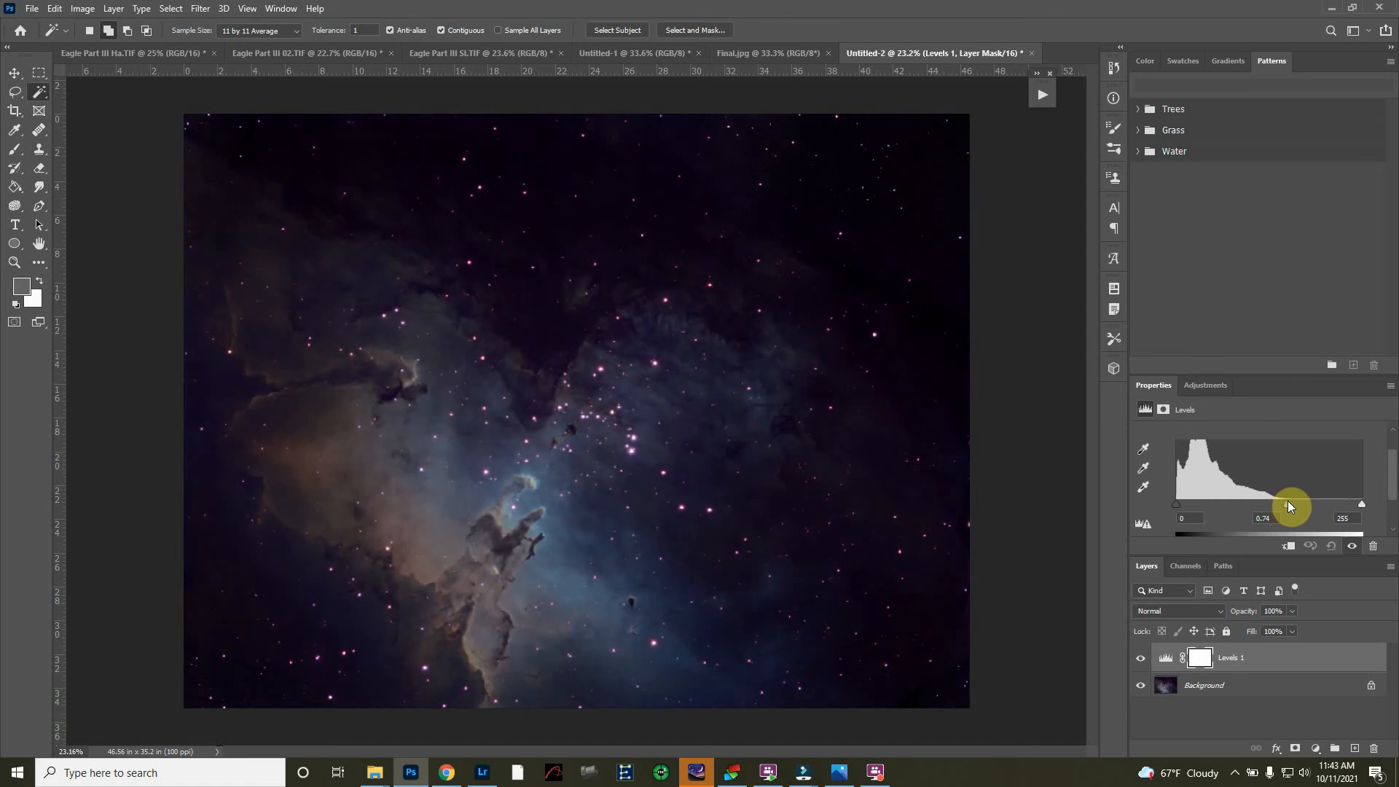
pyautogui.scroll(2, 488, 531)
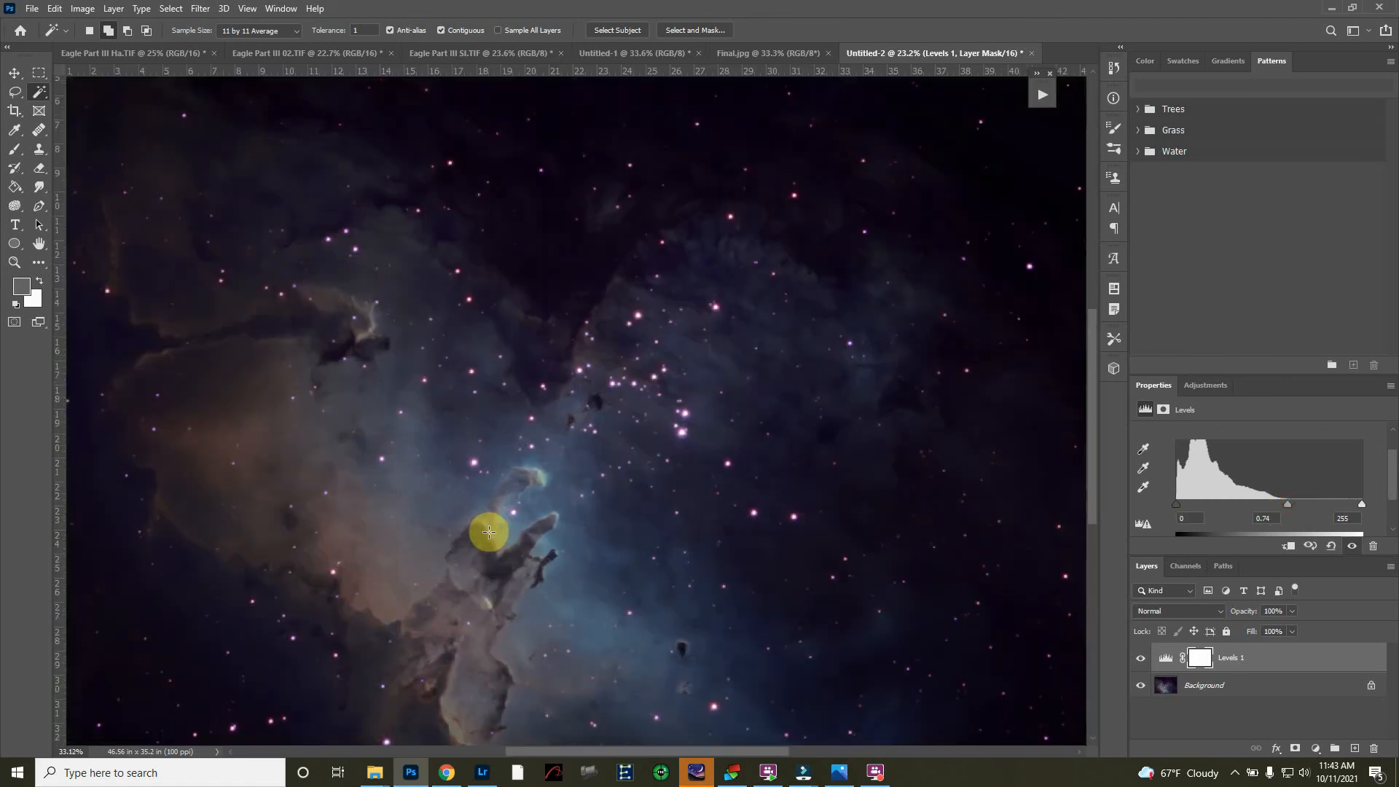
pyautogui.scroll(2, 488, 532)
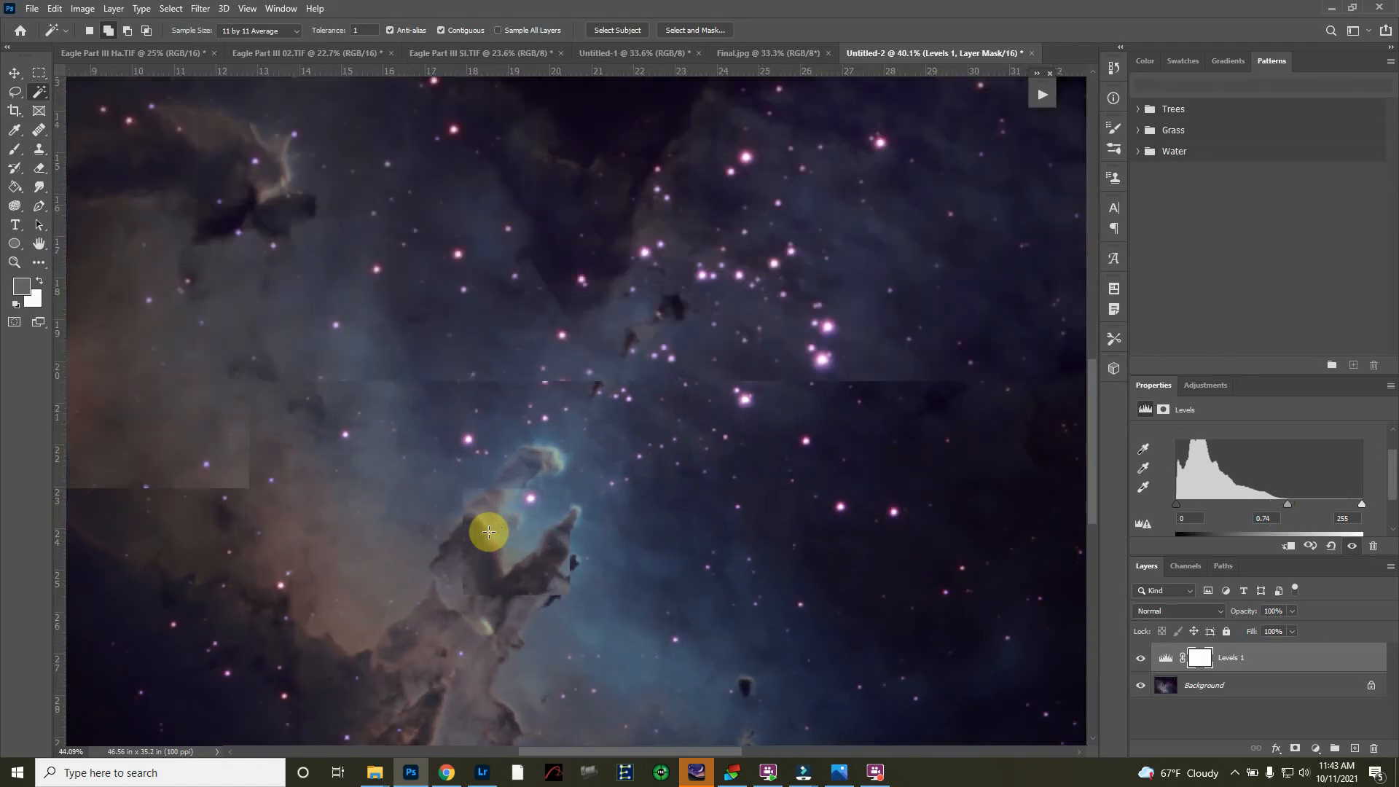
# - Check Untitled-2 at different magnifications, and copy the selected full Ha image in Eagle Part III Ha.TIF to a new layer
pyautogui.scroll(1, 488, 532)
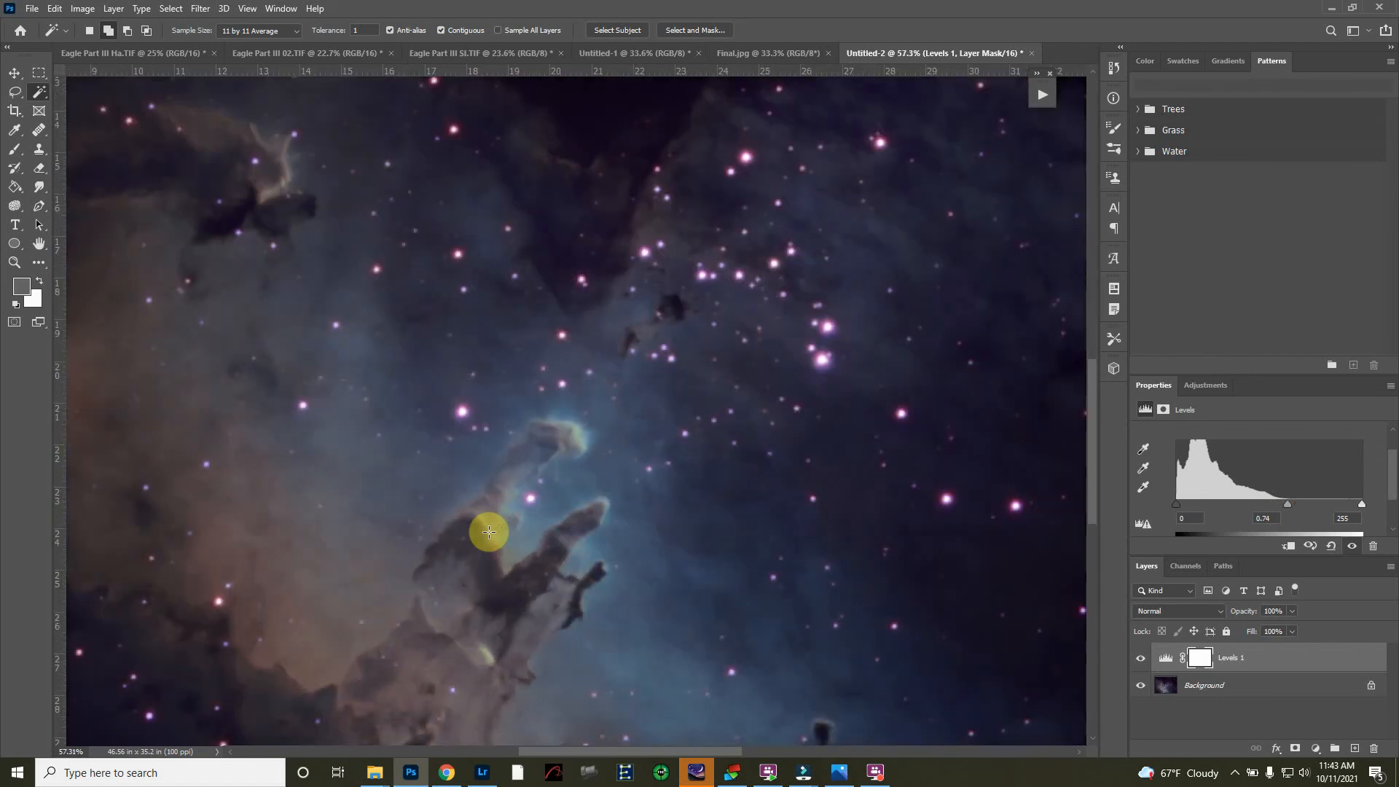
pyautogui.scroll(-3, 488, 532)
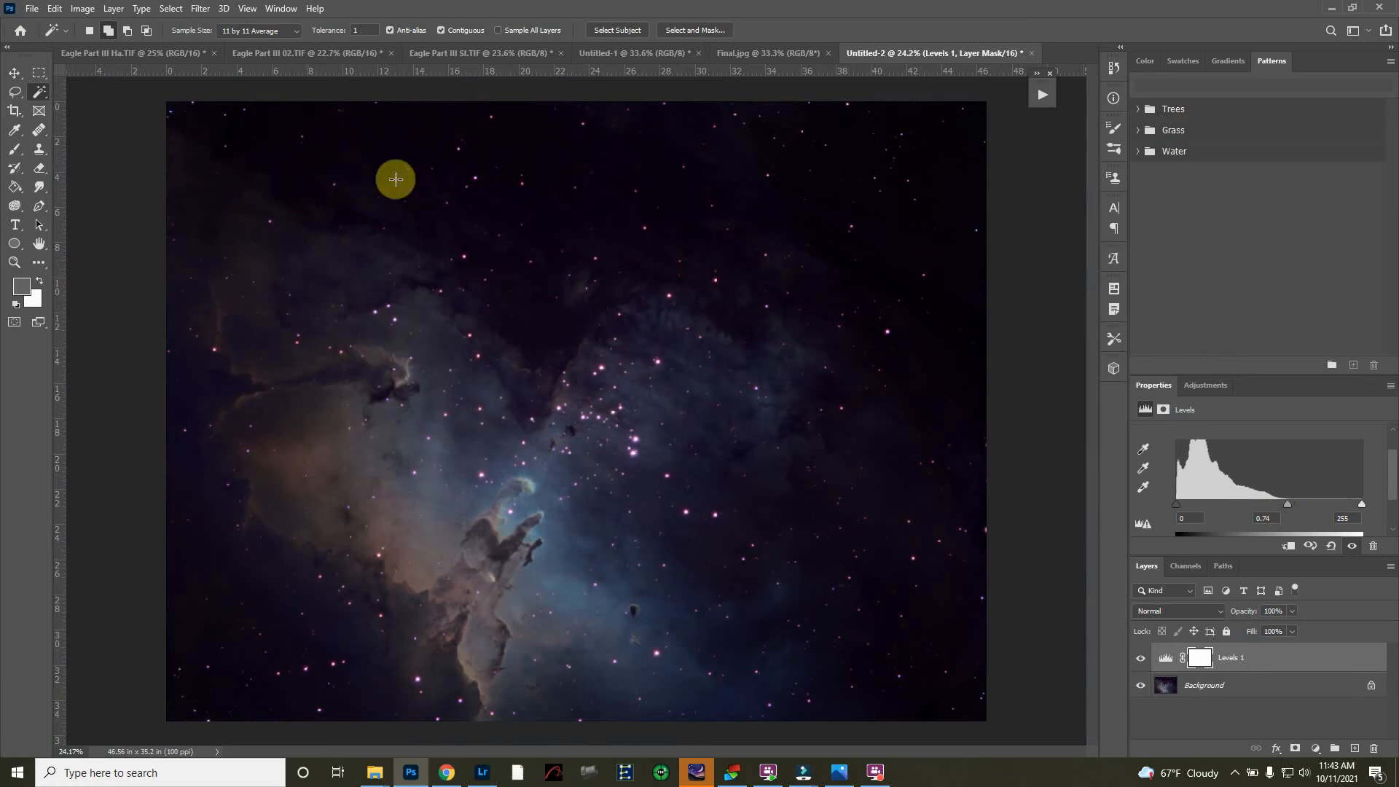
pyautogui.click(164, 51)
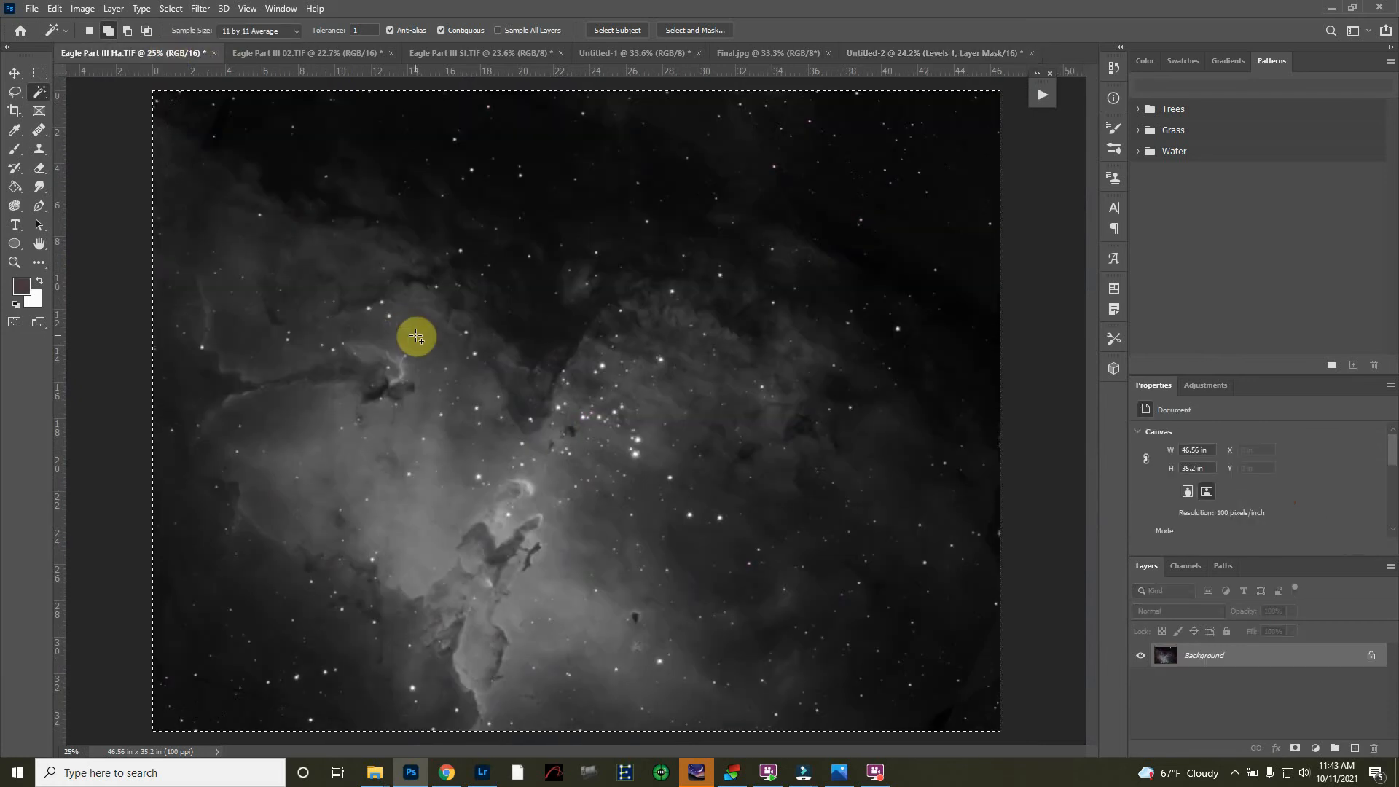
pyautogui.hotkey('ctrl', 'j')
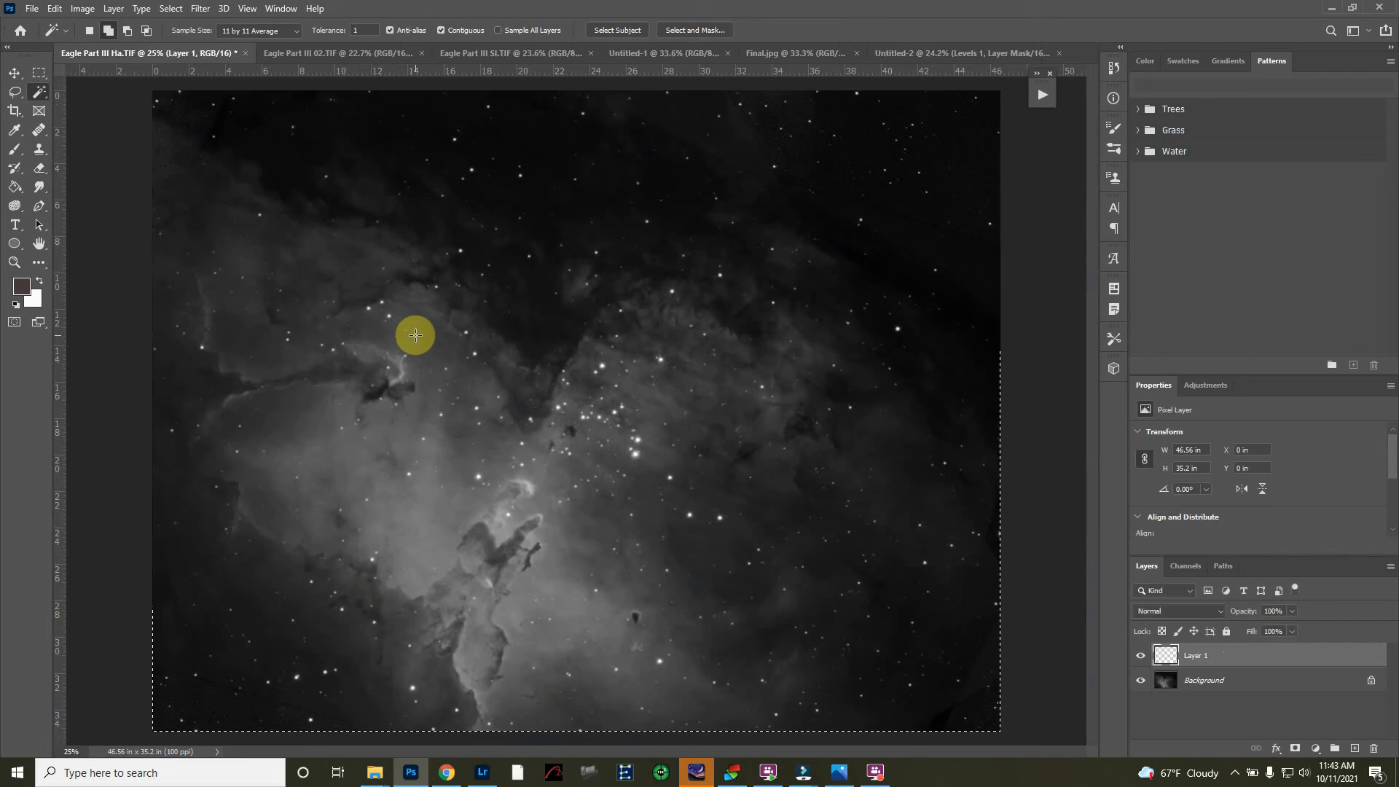
# - Flatten the Levels adjustment into the background of Untitled-2 and paste the Ha image above it as a new layer
pyautogui.click(907, 55)
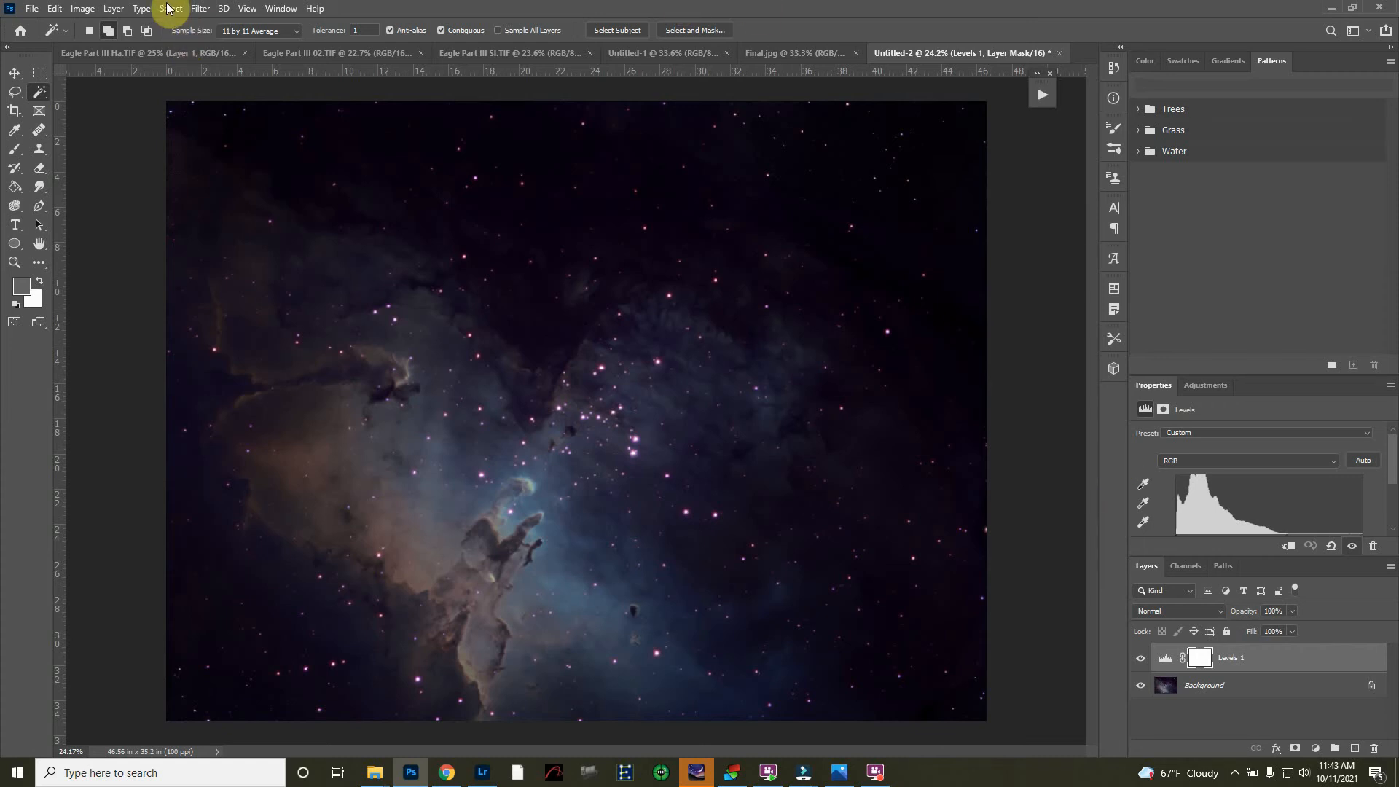
pyautogui.click(113, 8)
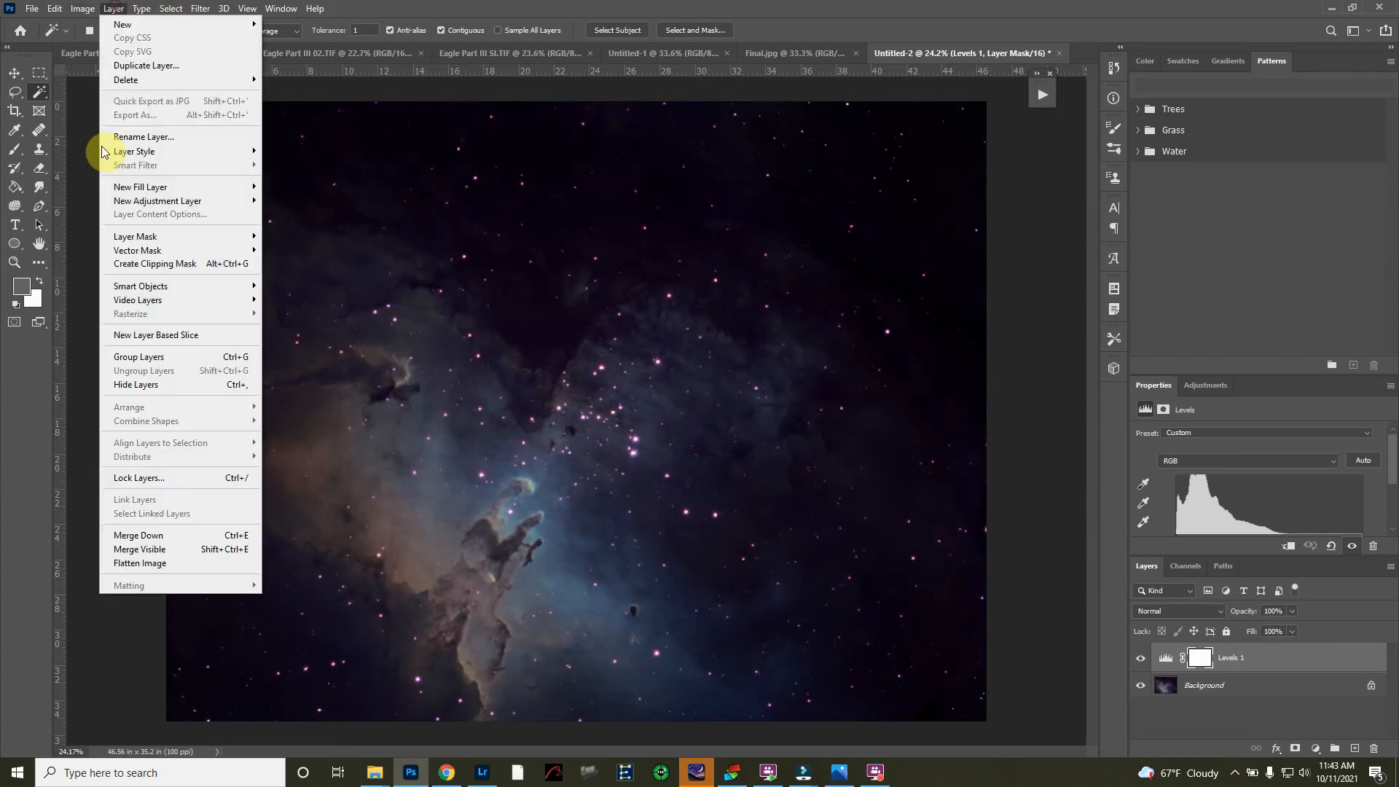
pyautogui.click(131, 562)
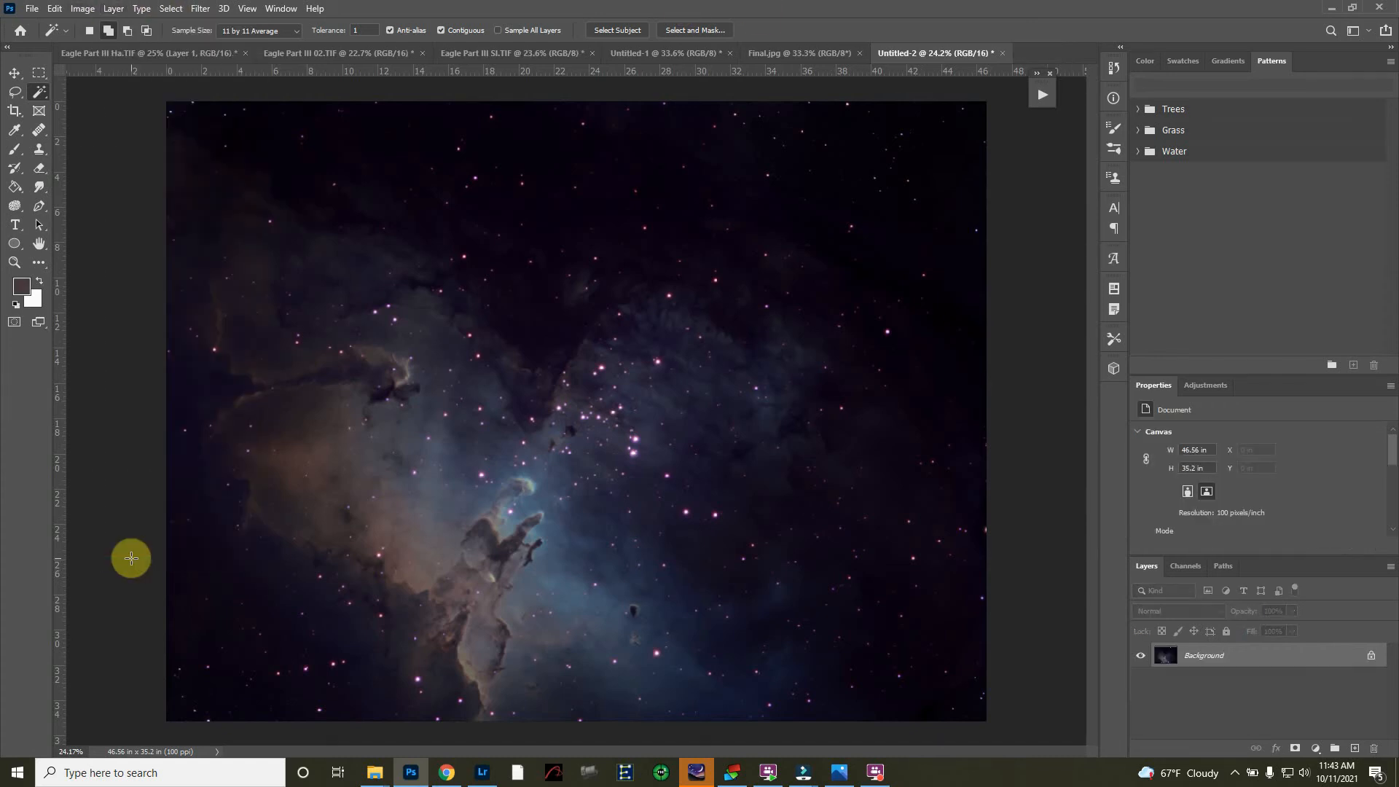
pyautogui.hotkey('ctrl', 'v')
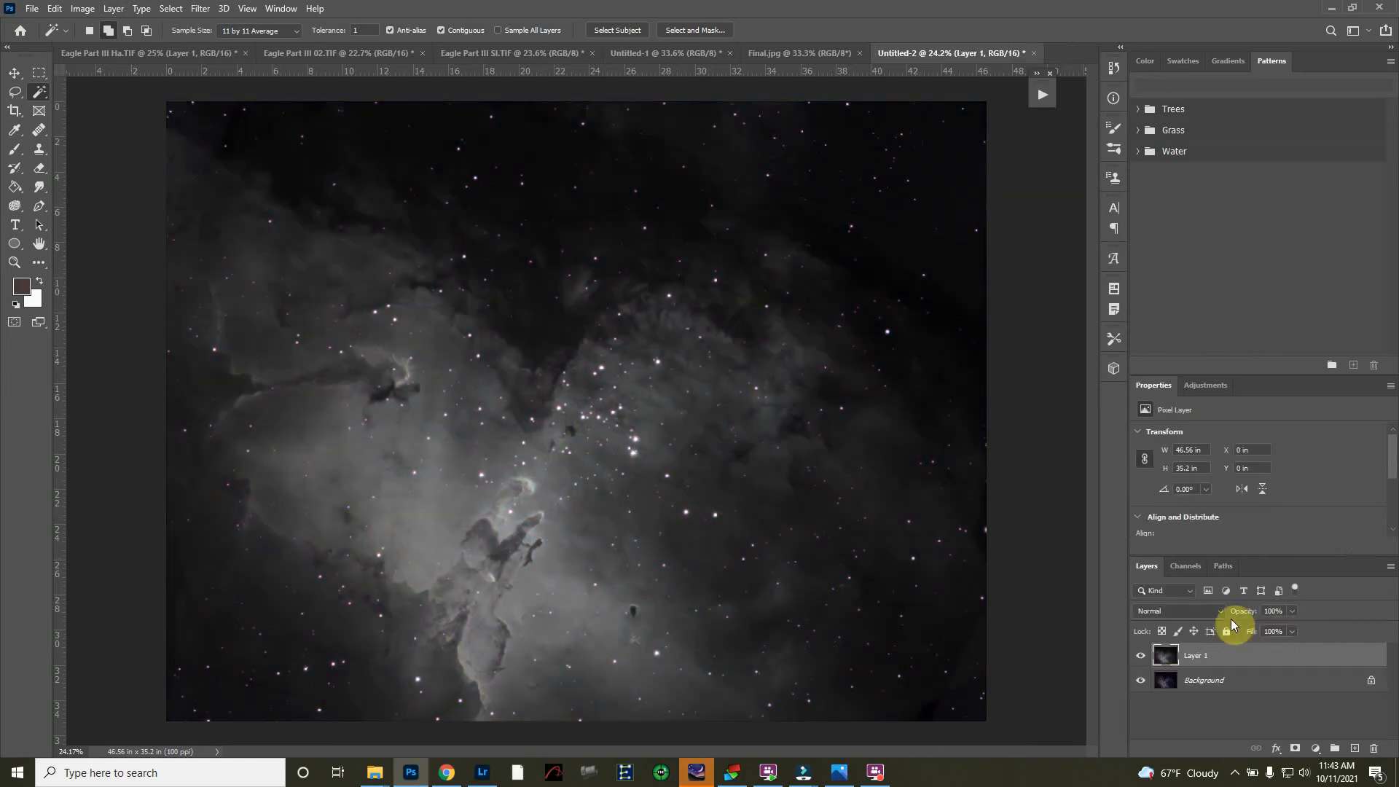
# - Try the Color Dodge blend mode at 36% opacity on the pasted Ha layer, and inspect the pillars up close
pyautogui.click(1221, 610)
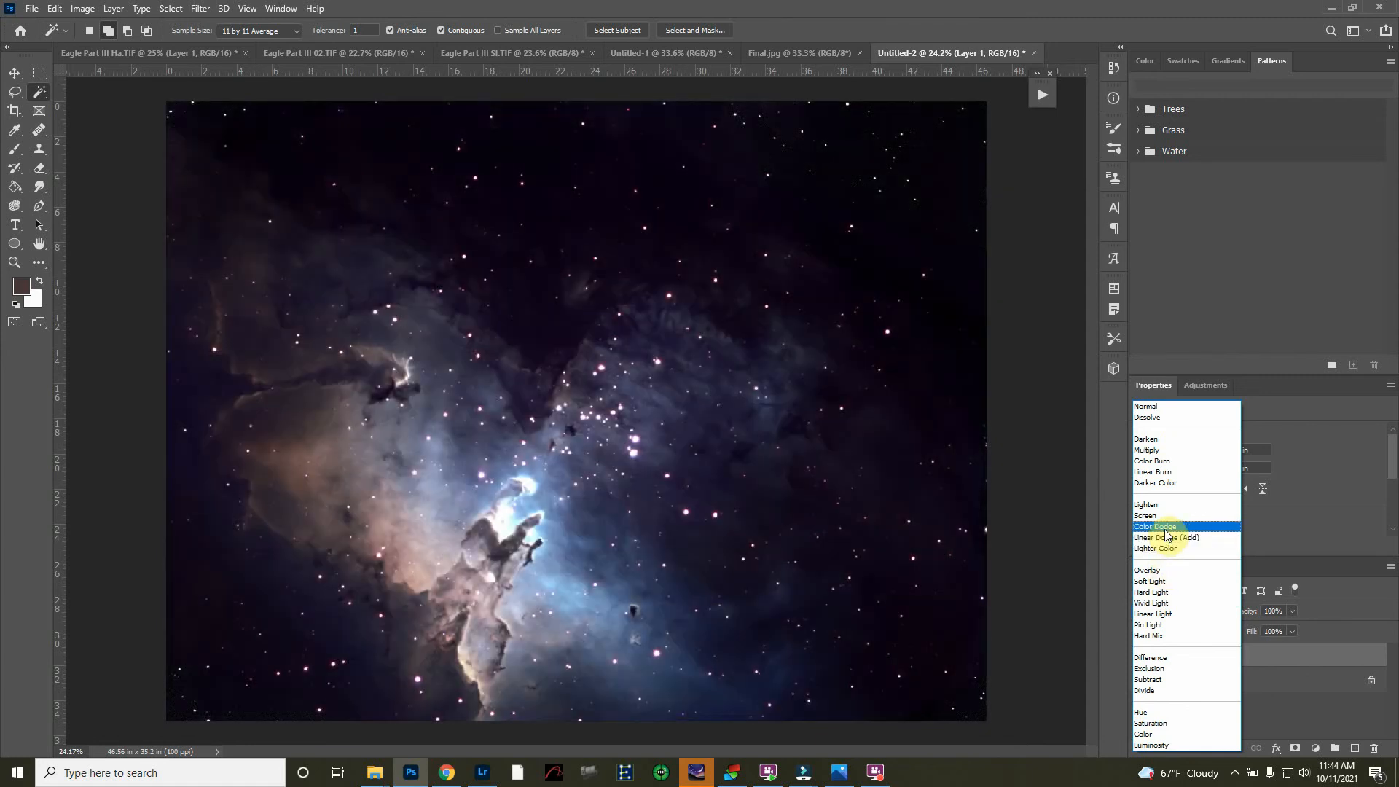
pyautogui.click(1165, 527)
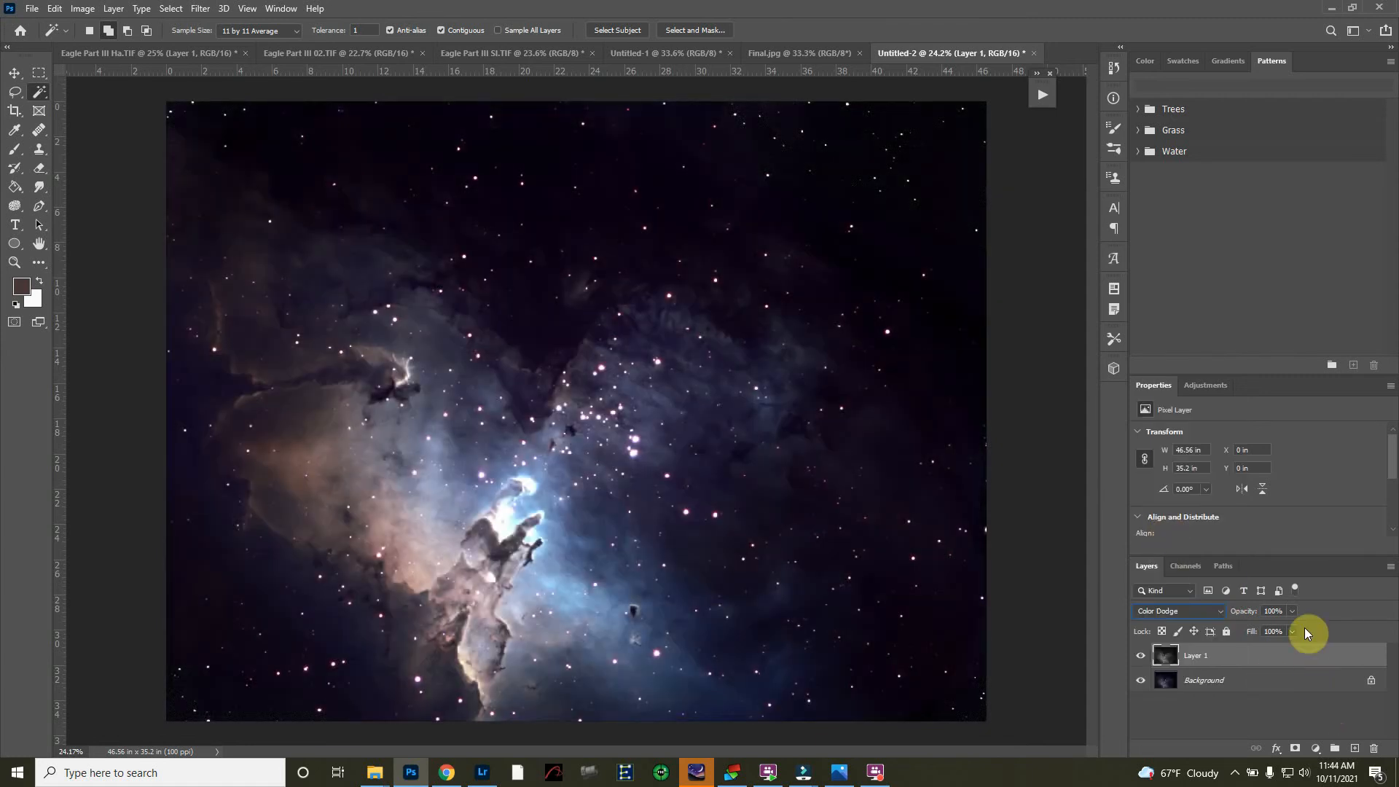
pyautogui.click(1291, 610)
pyautogui.moveTo(1243, 638); pyautogui.dragTo(1249, 638)
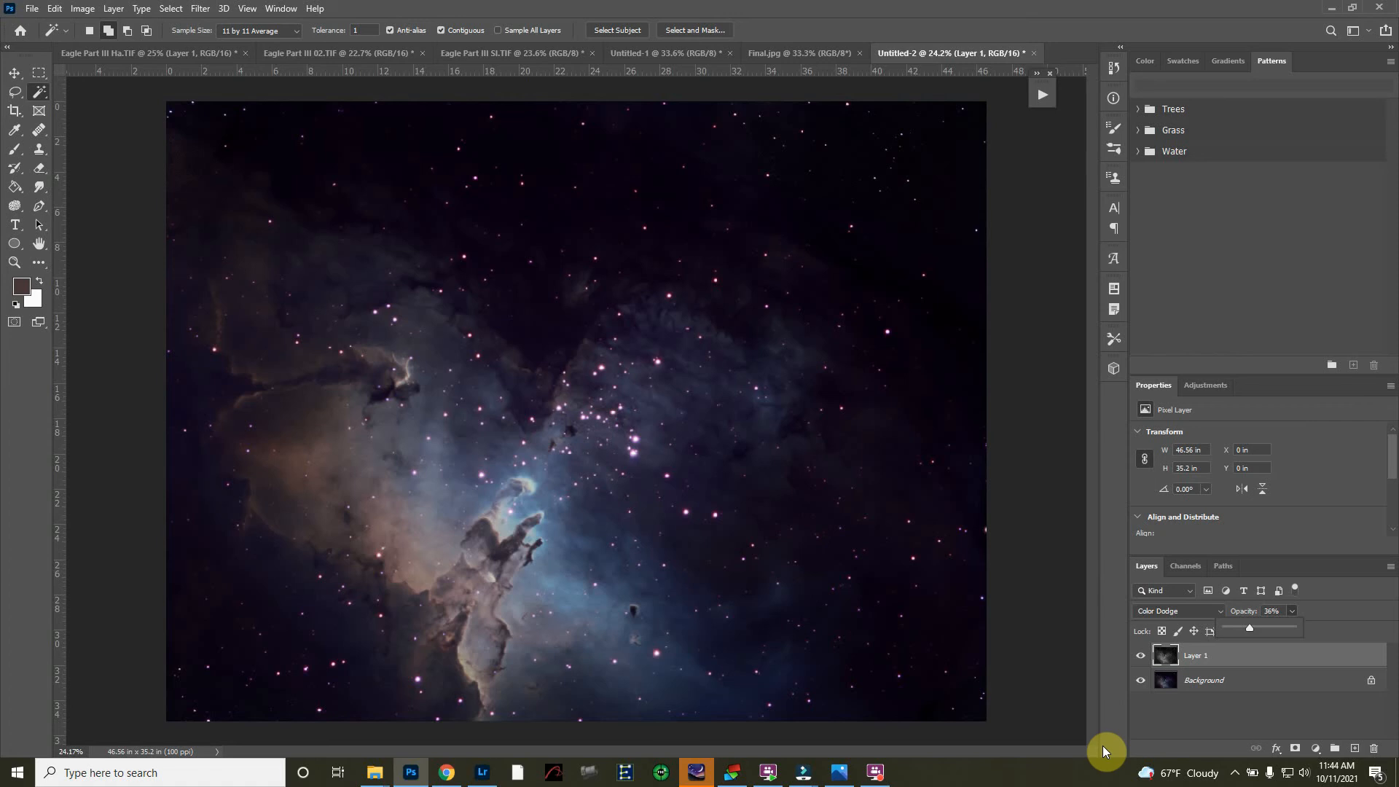
pyautogui.scroll(2, 474, 539)
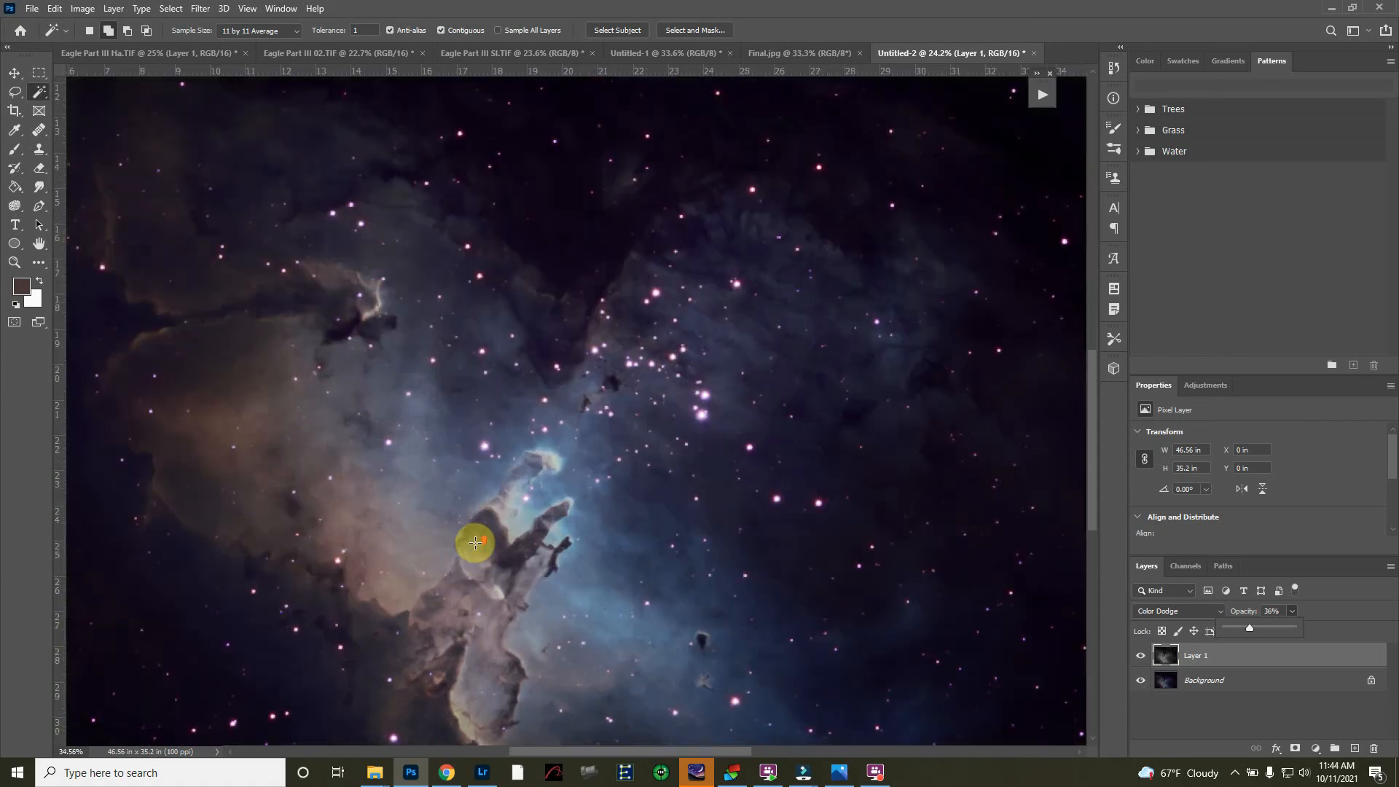
pyautogui.scroll(2, 474, 543)
pyautogui.scroll(1, 474, 542)
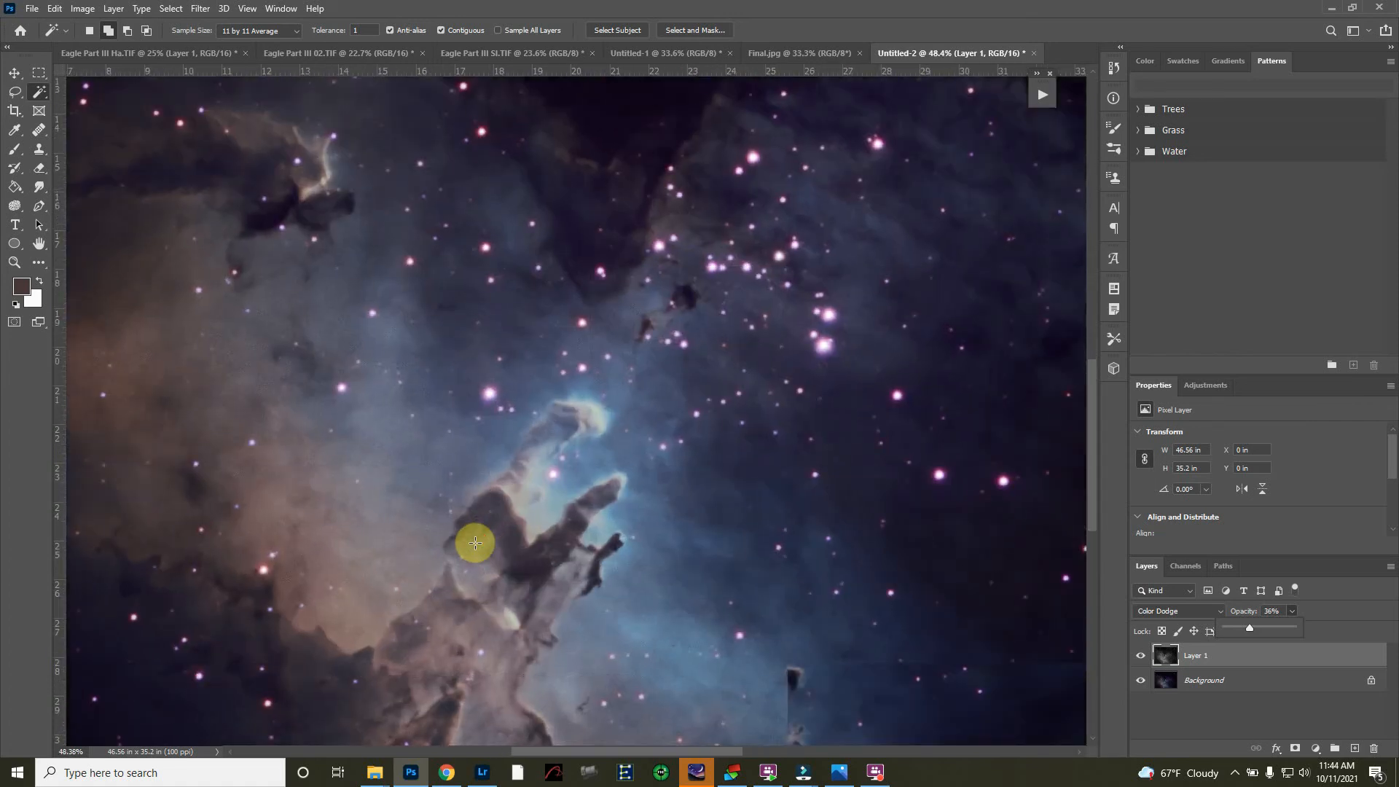
pyautogui.scroll(-1, 474, 543)
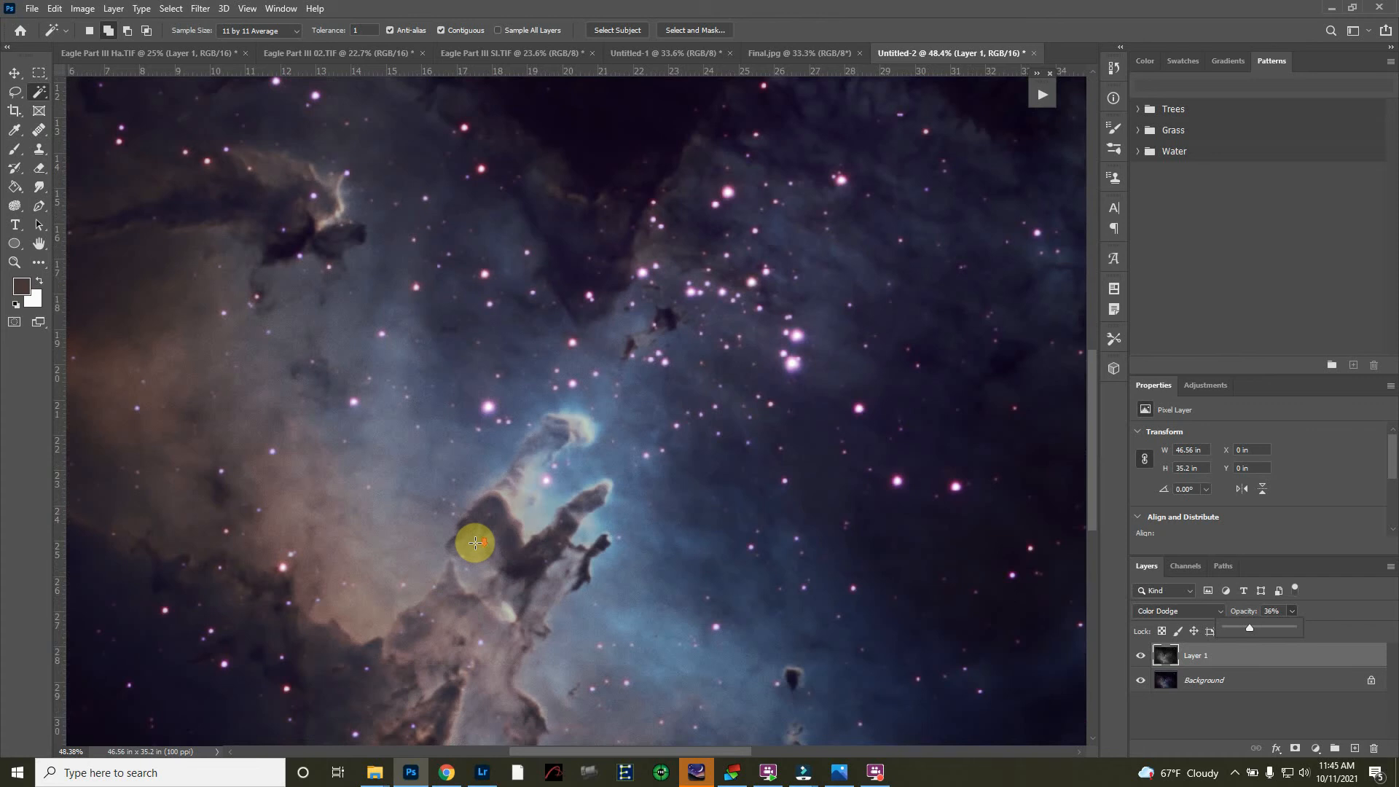
pyautogui.scroll(-1, 474, 543)
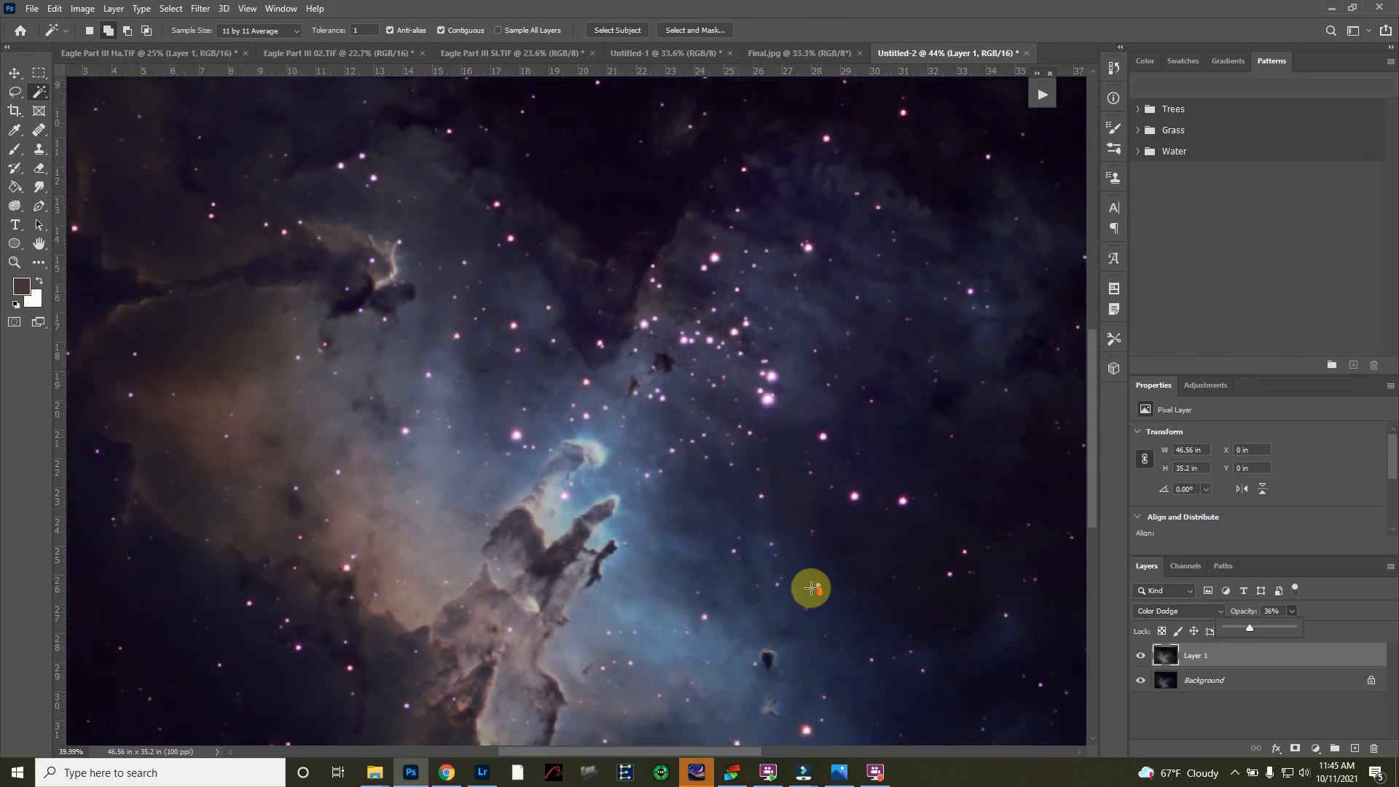
pyautogui.scroll(-7, 809, 587)
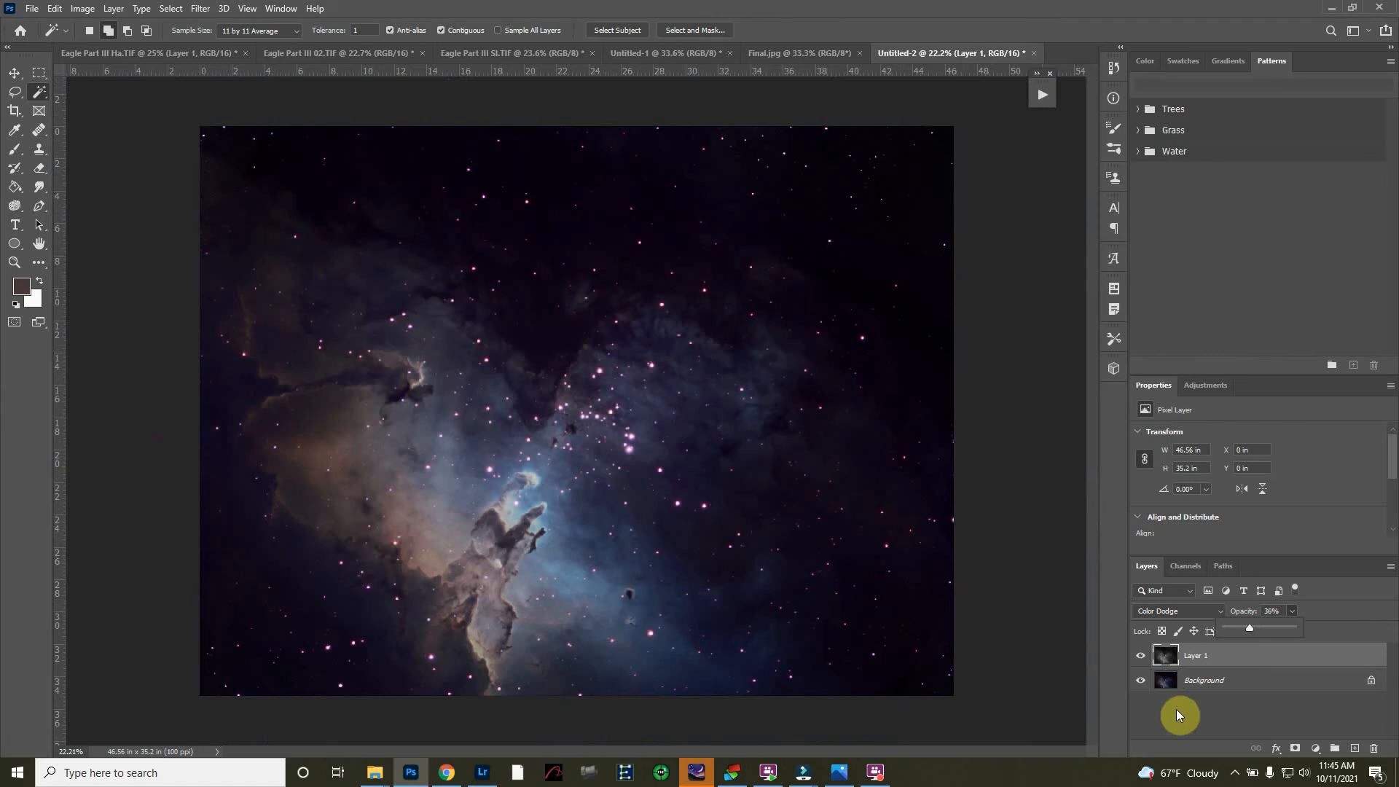
# - Undo the edits back to the unflattened Luminosity Ha layer over the background, and compare the image with that layer hidden and shown
pyautogui.hotkey('ctrl', 'z')
pyautogui.hotkey('ctrl', 'z')
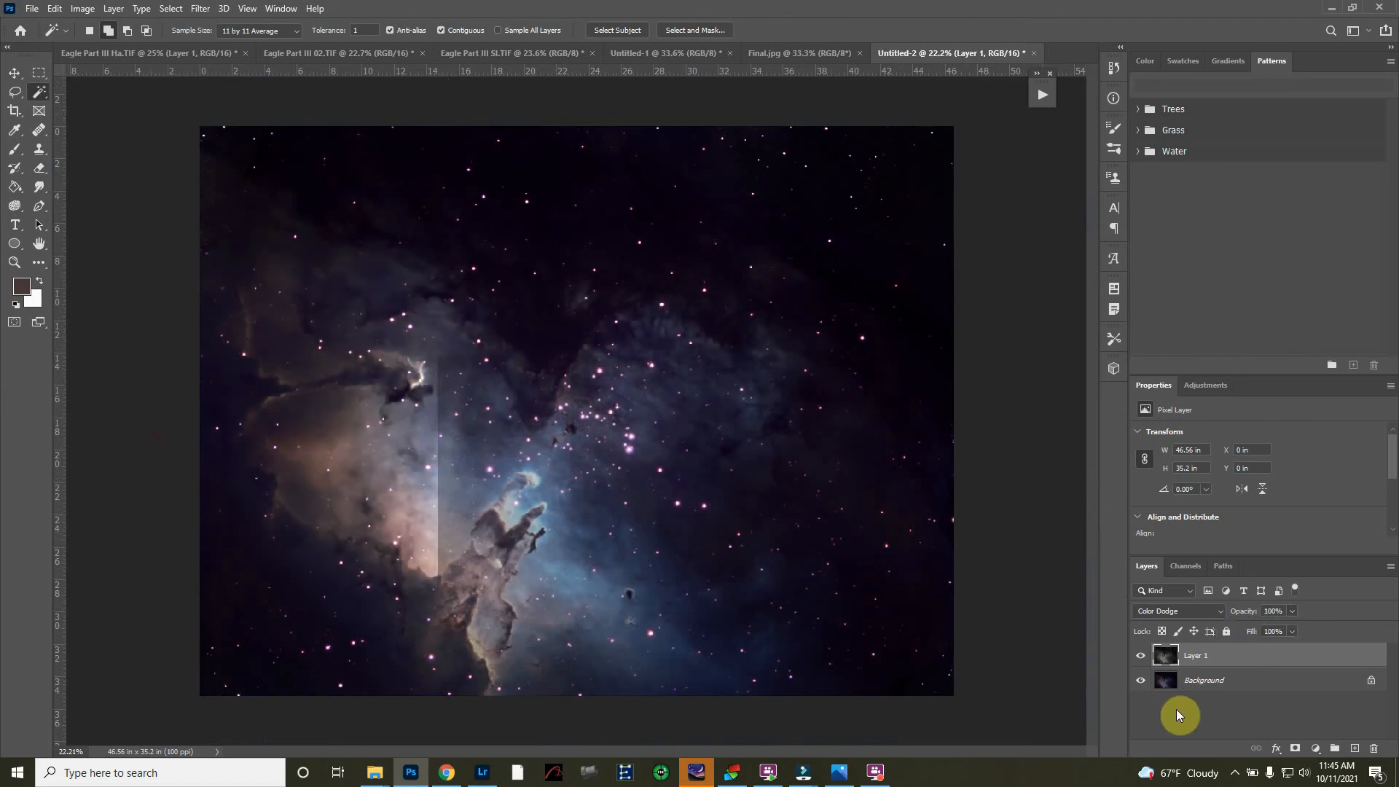
pyautogui.hotkey('ctrl', 'z')
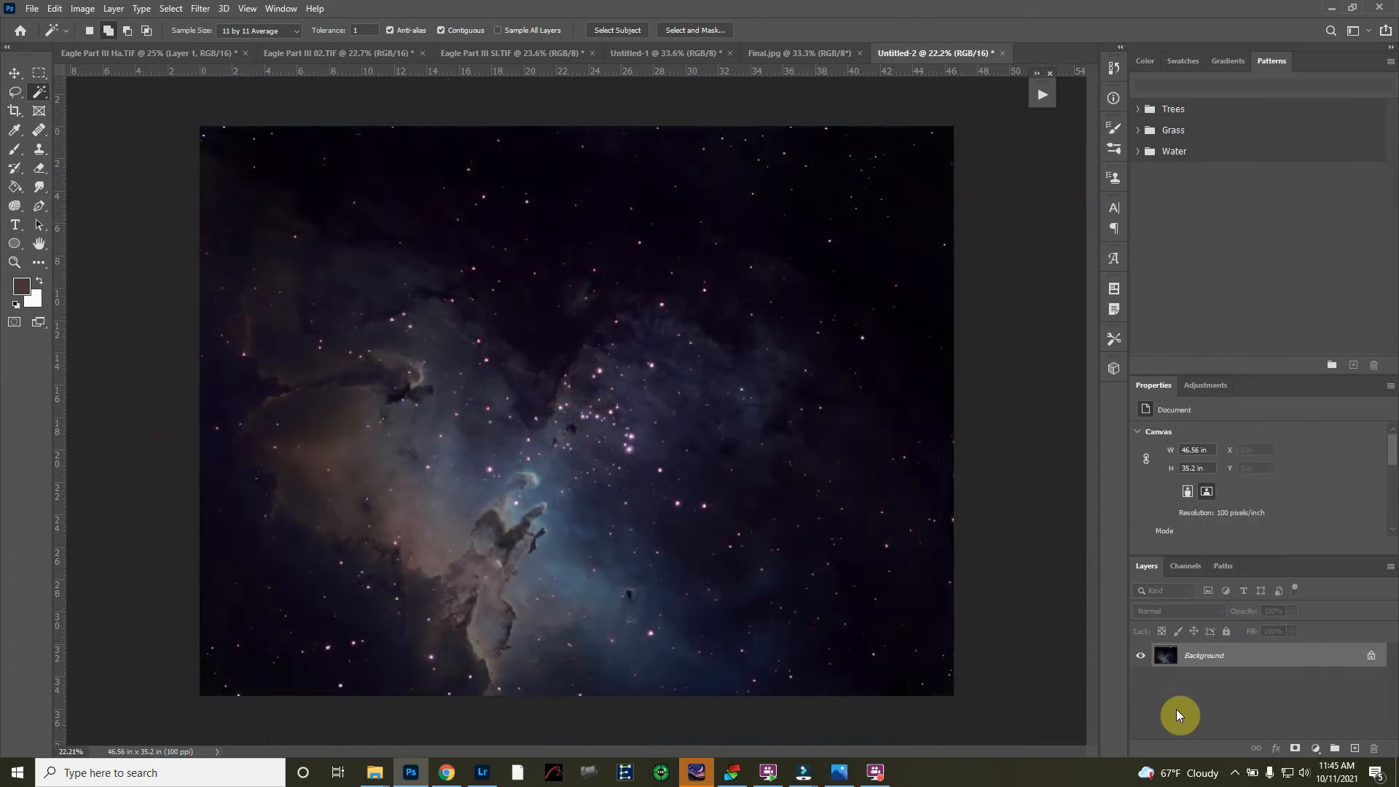
pyautogui.hotkey('ctrl', 'z')
pyautogui.hotkey('ctrl', 'z')
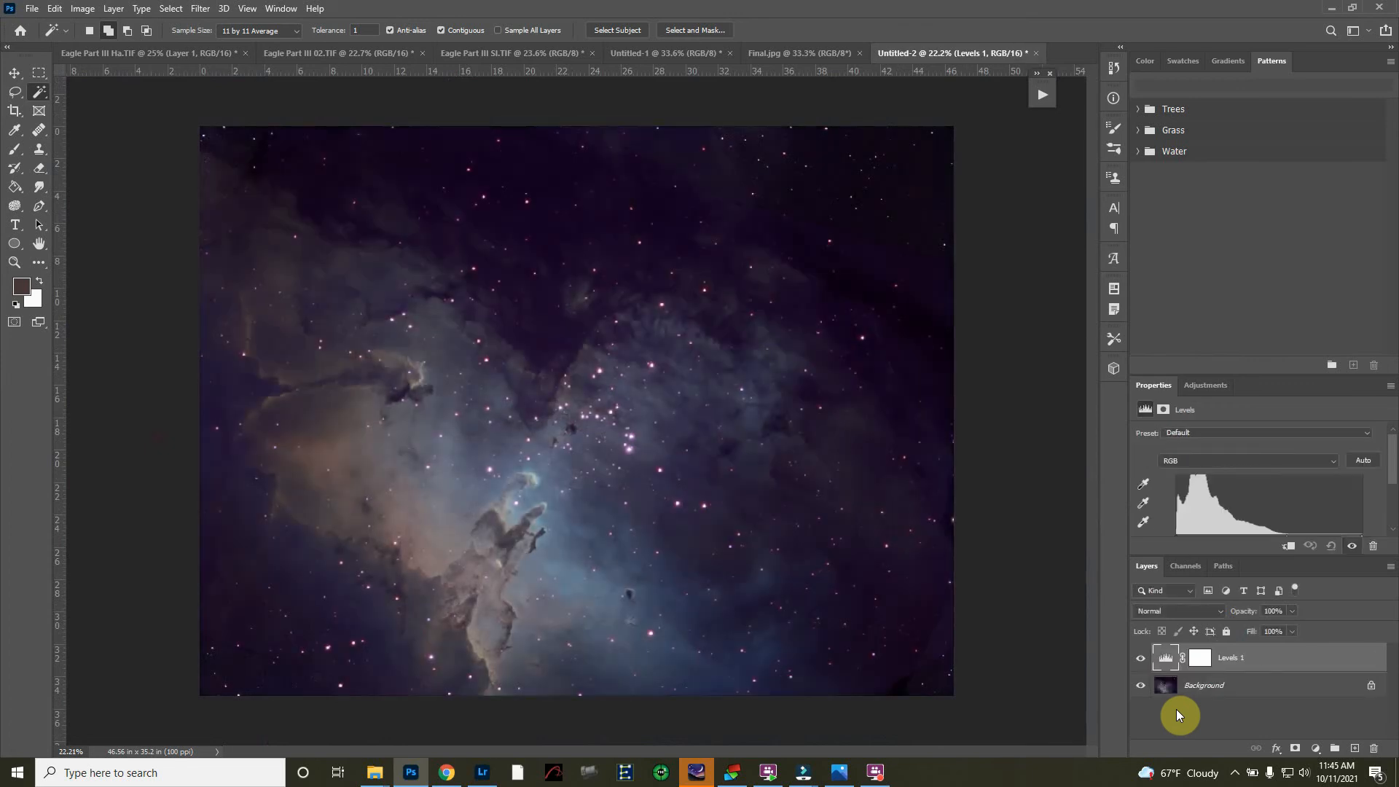
pyautogui.hotkey('ctrl', 'z')
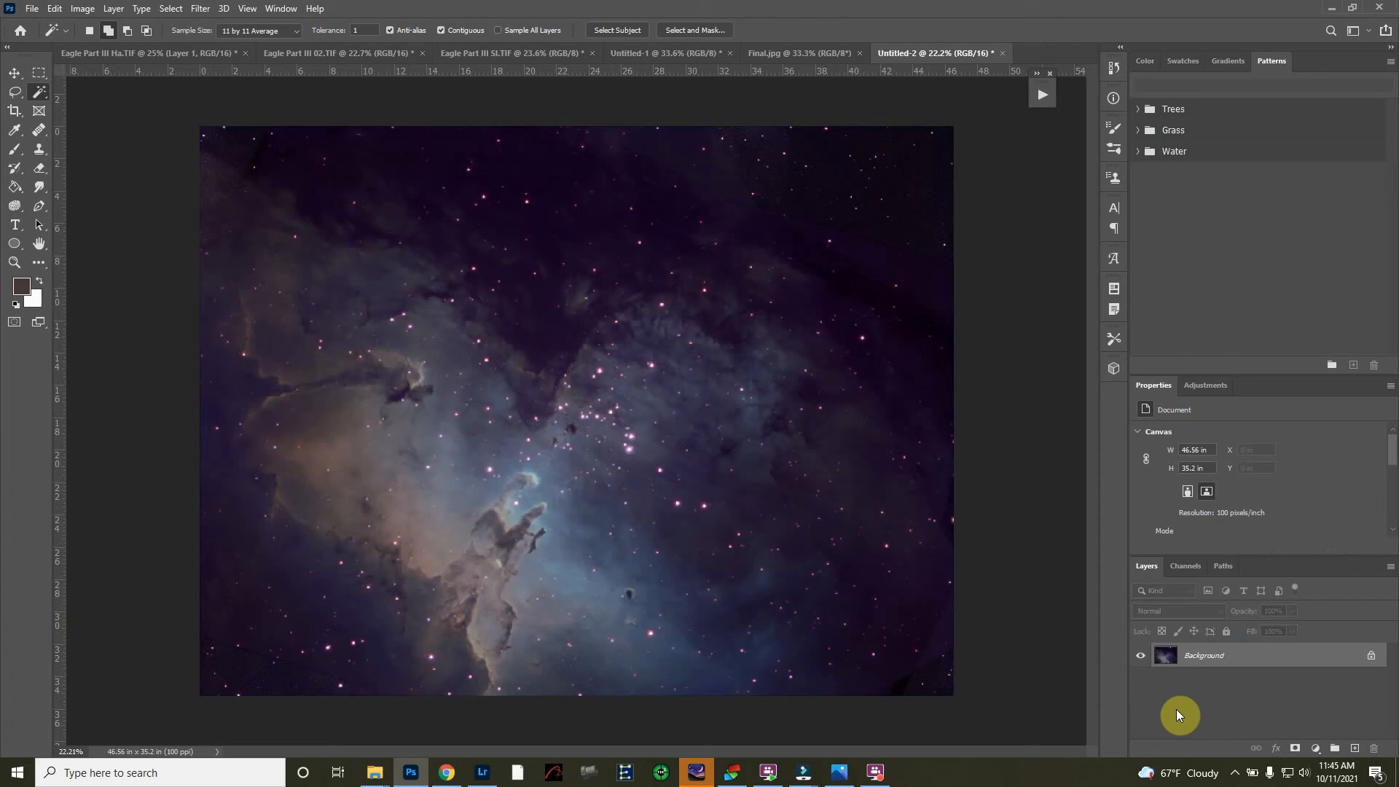
pyautogui.hotkey('ctrl', 'z')
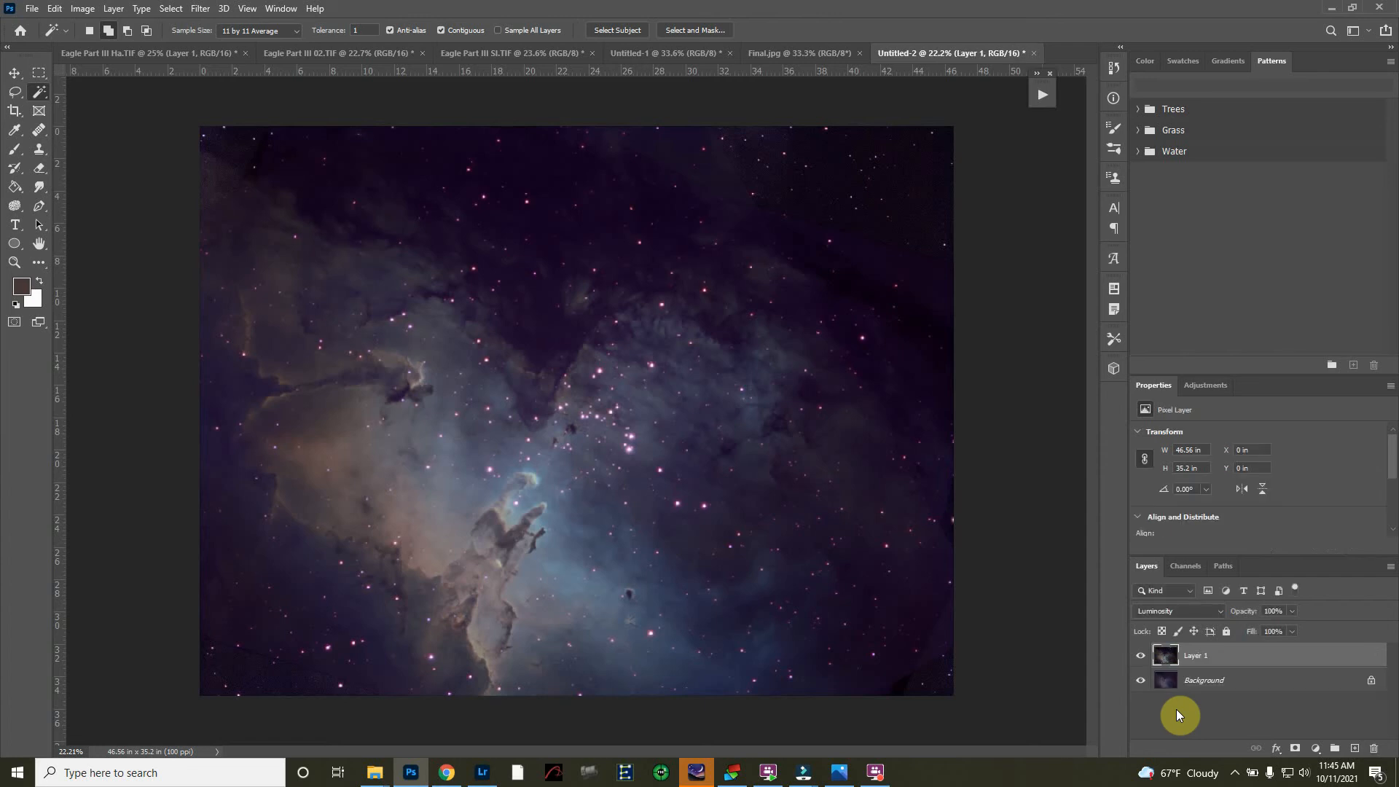
pyautogui.click(1141, 660)
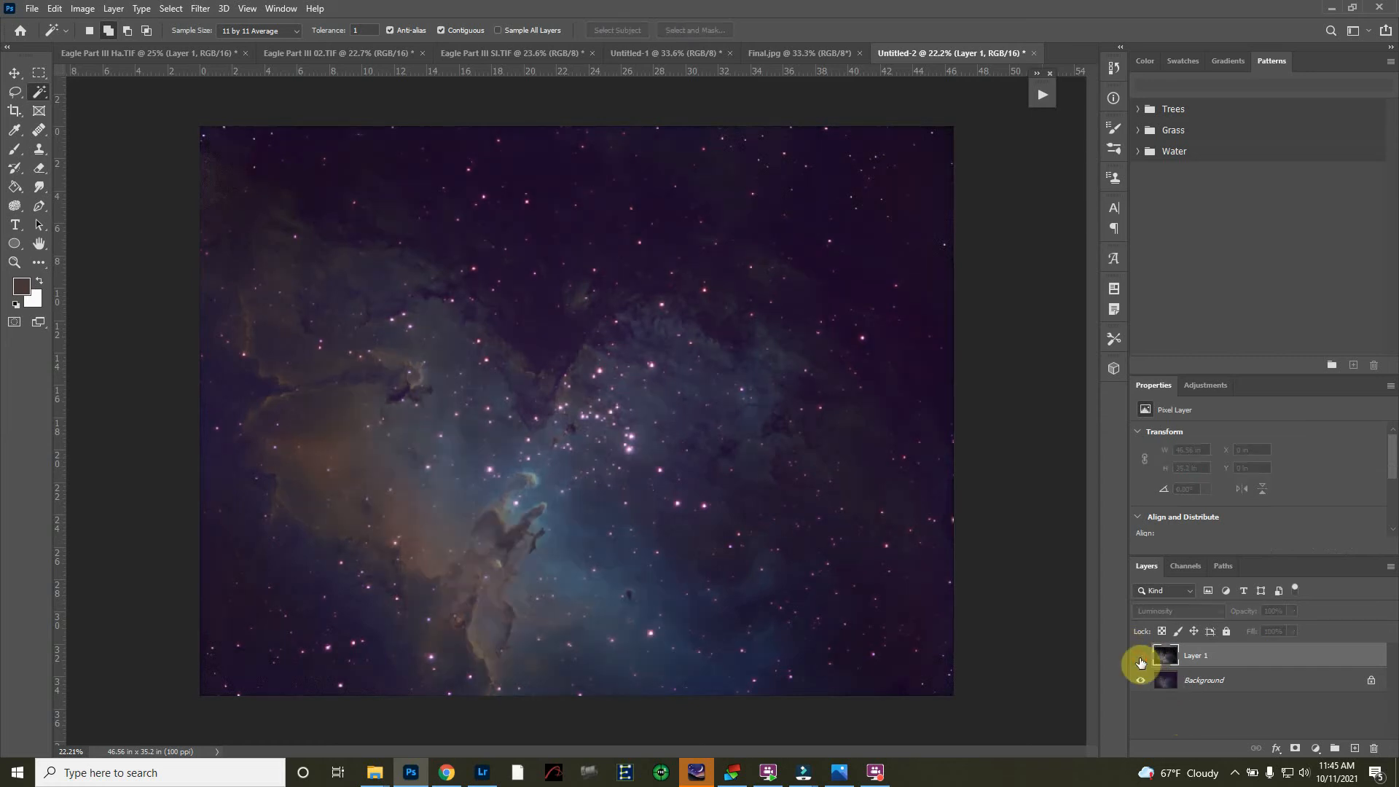
pyautogui.click(1141, 660)
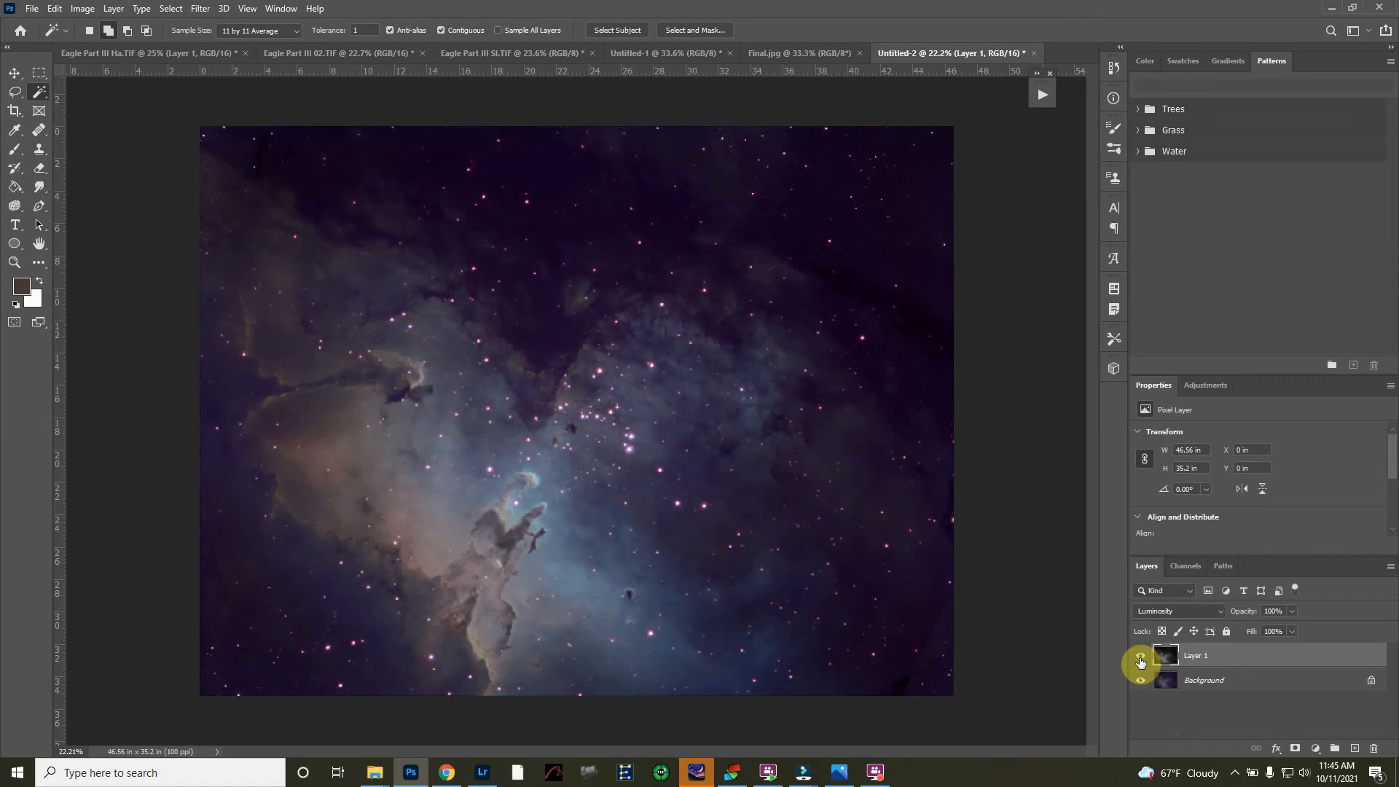
# - Add a Levels adjustment layer with default settings above Layer 1, and a Hue/Saturation layer with Saturation raised to about +7
pyautogui.click(1212, 384)
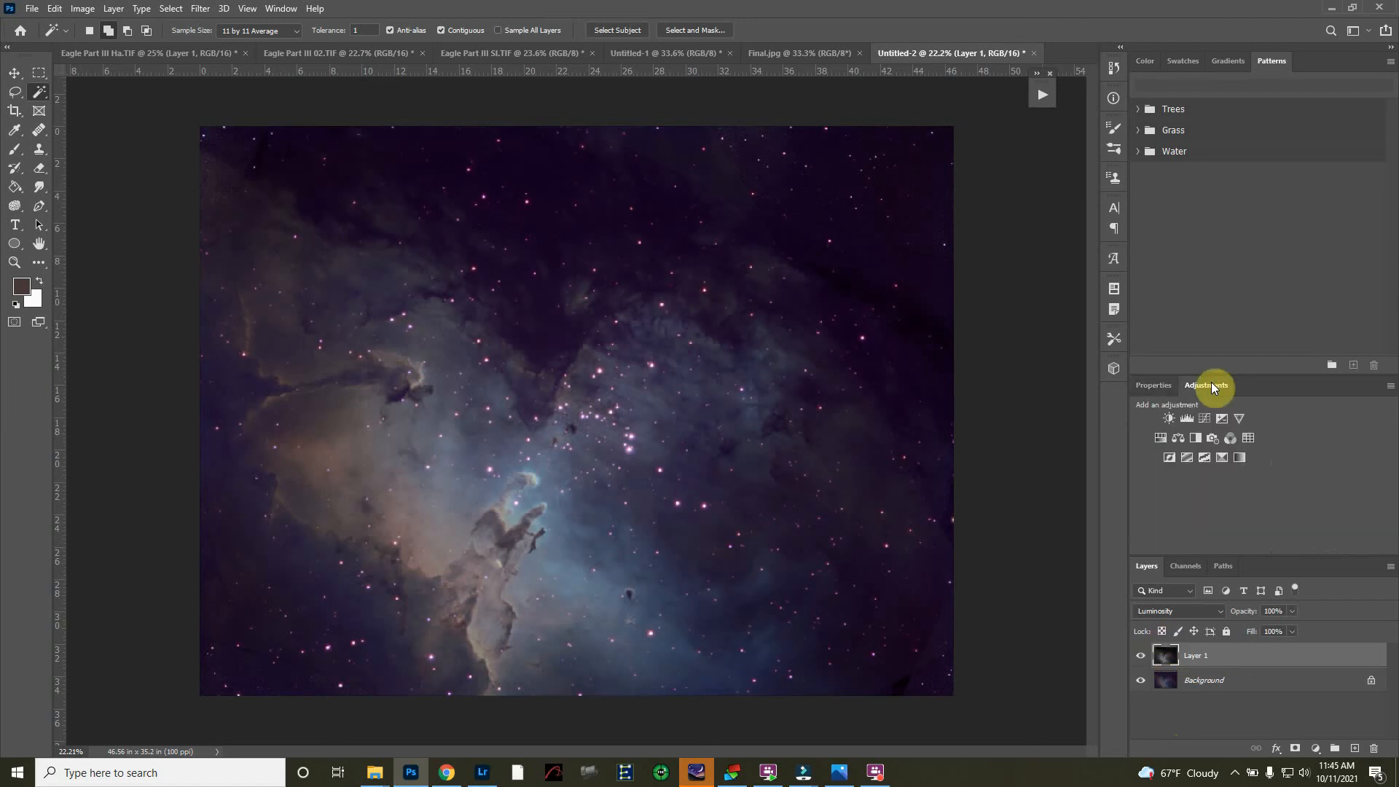
pyautogui.click(1185, 421)
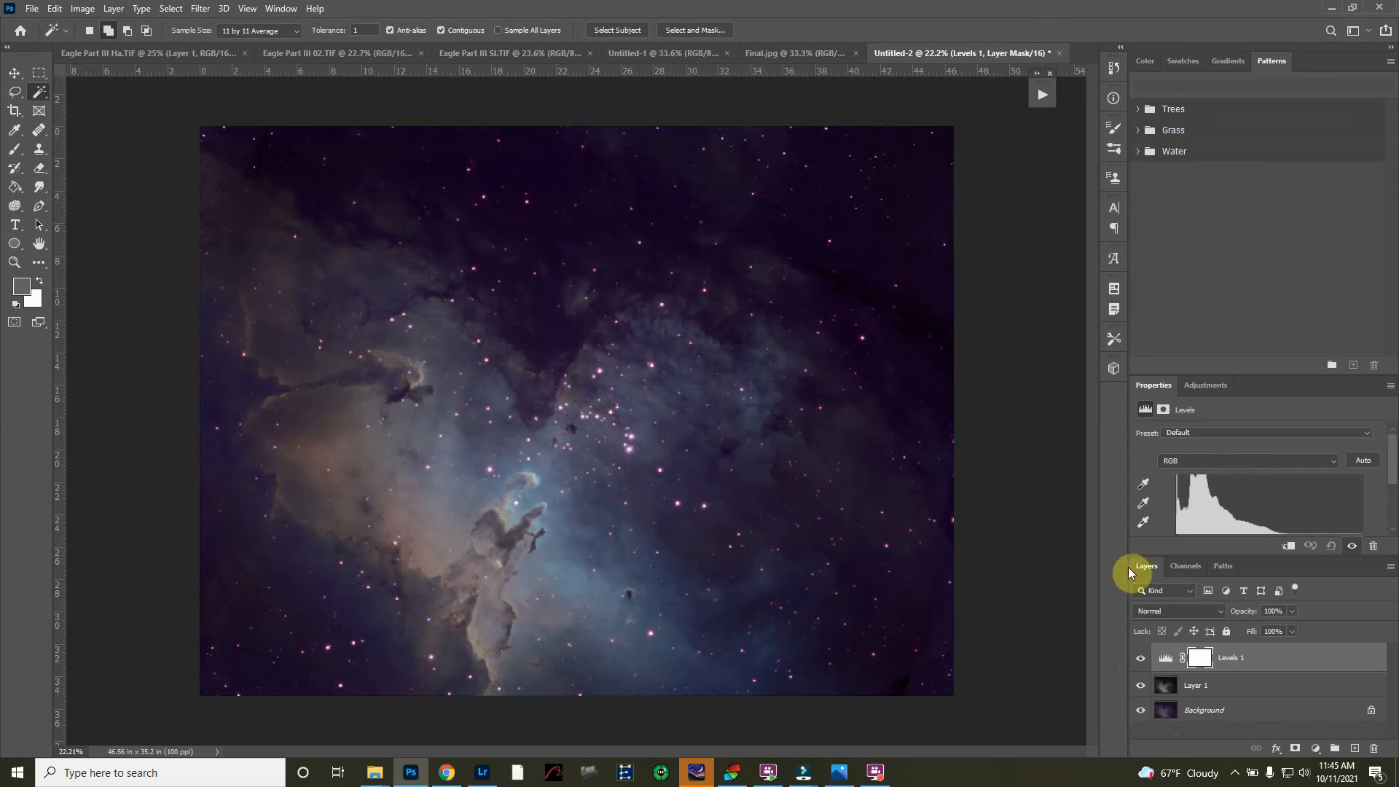
pyautogui.click(1205, 385)
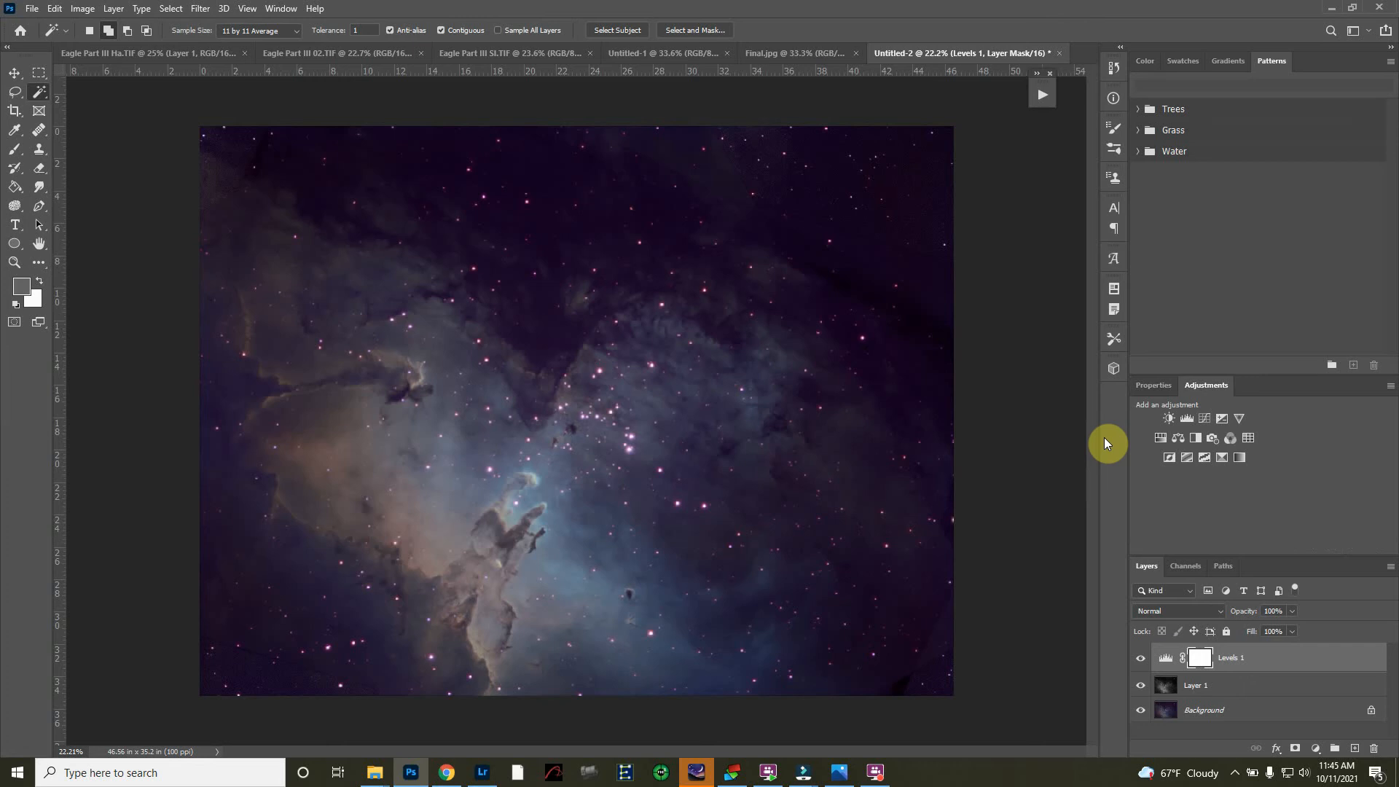
pyautogui.click(1159, 436)
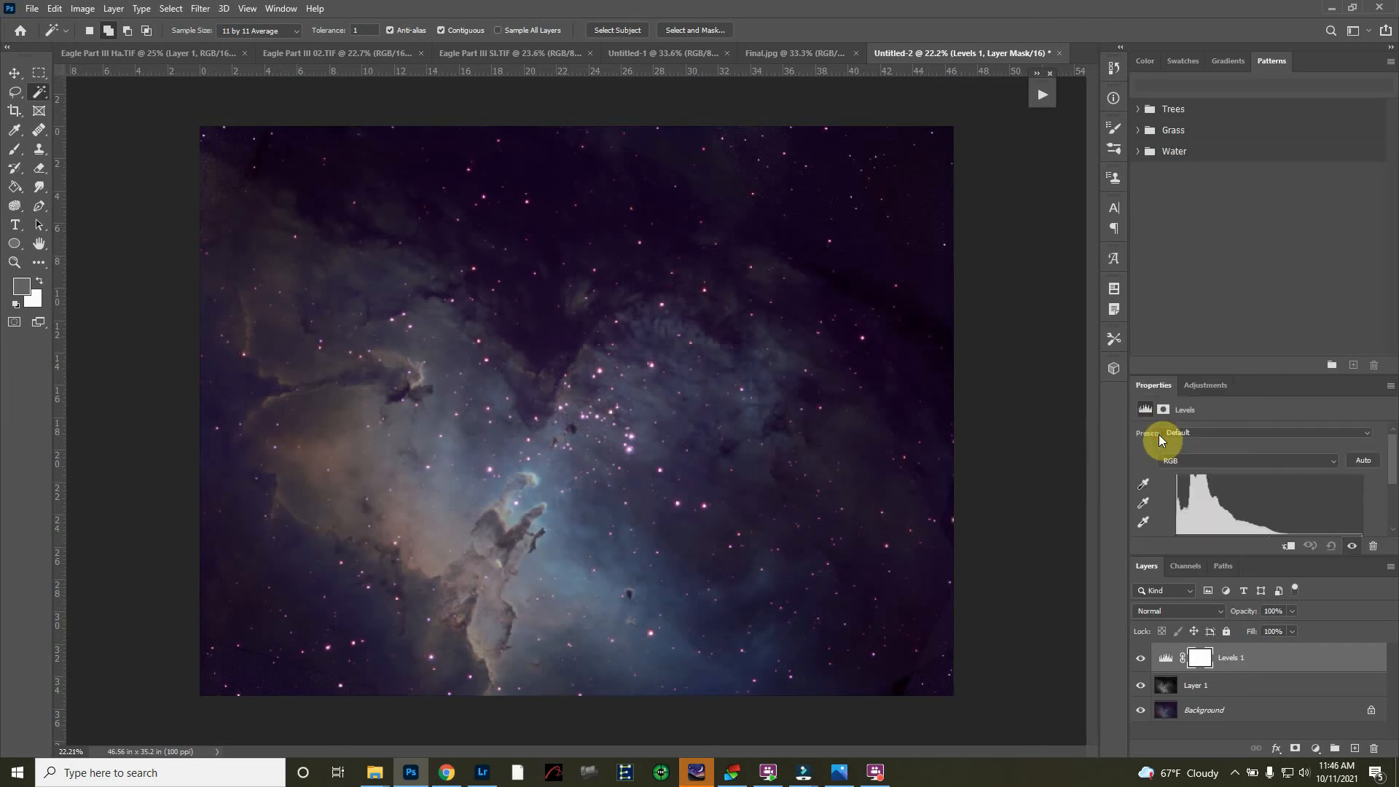
pyautogui.moveTo(1259, 516); pyautogui.dragTo(1260, 517)
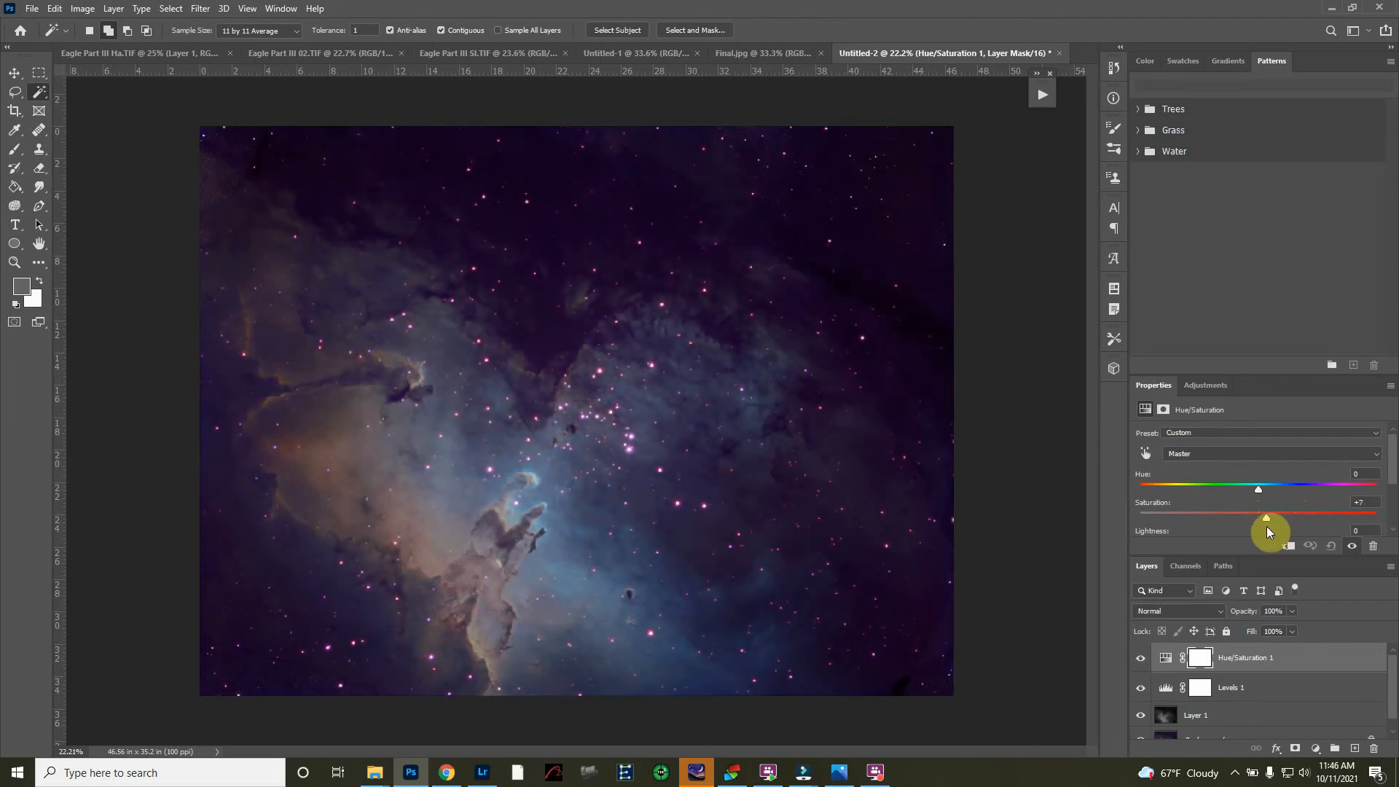
pyautogui.moveTo(1269, 524); pyautogui.dragTo(1268, 525)
# - Add a Brightness/Contrast adjustment layer above Hue/Saturation 1 with Contrast at 18, and check the pillars up close
pyautogui.click(1196, 387)
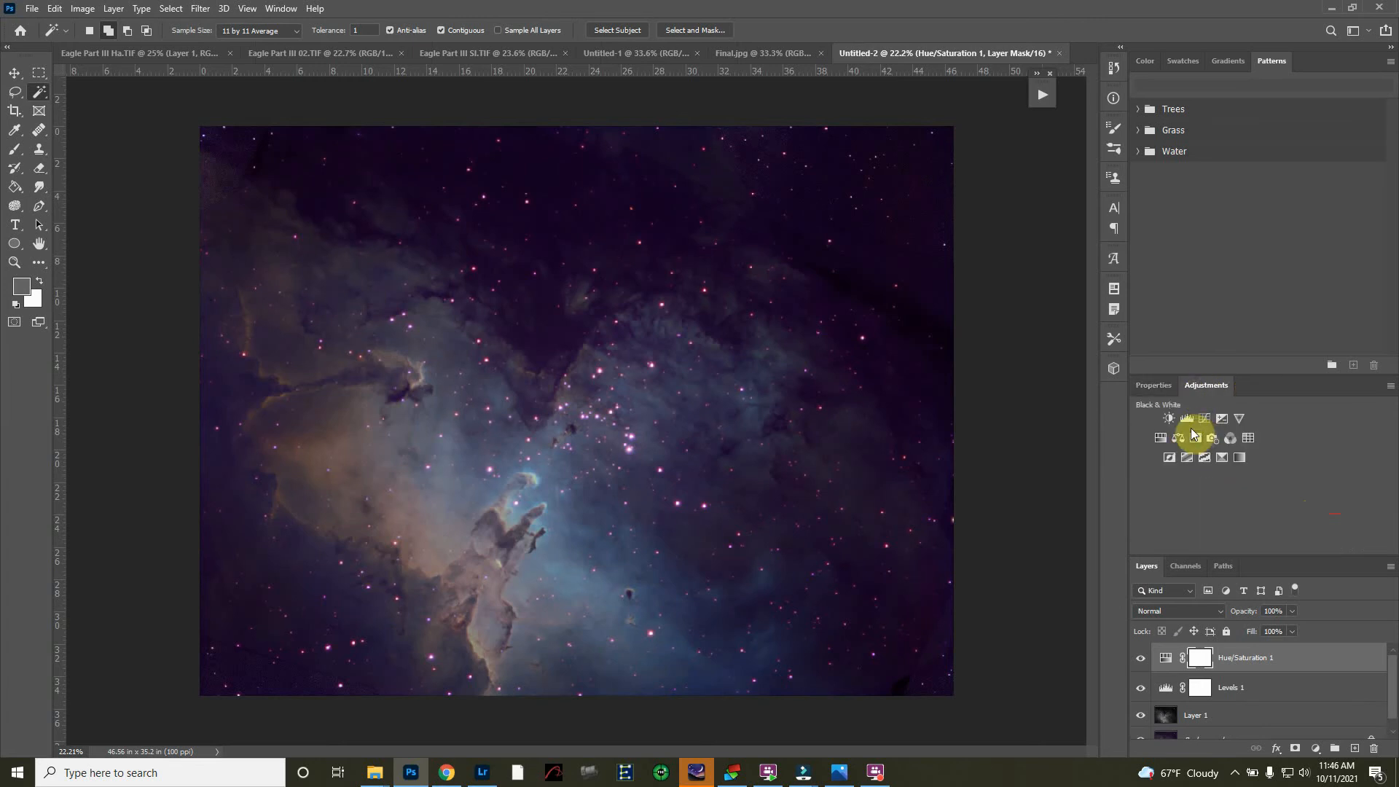
pyautogui.click(1168, 419)
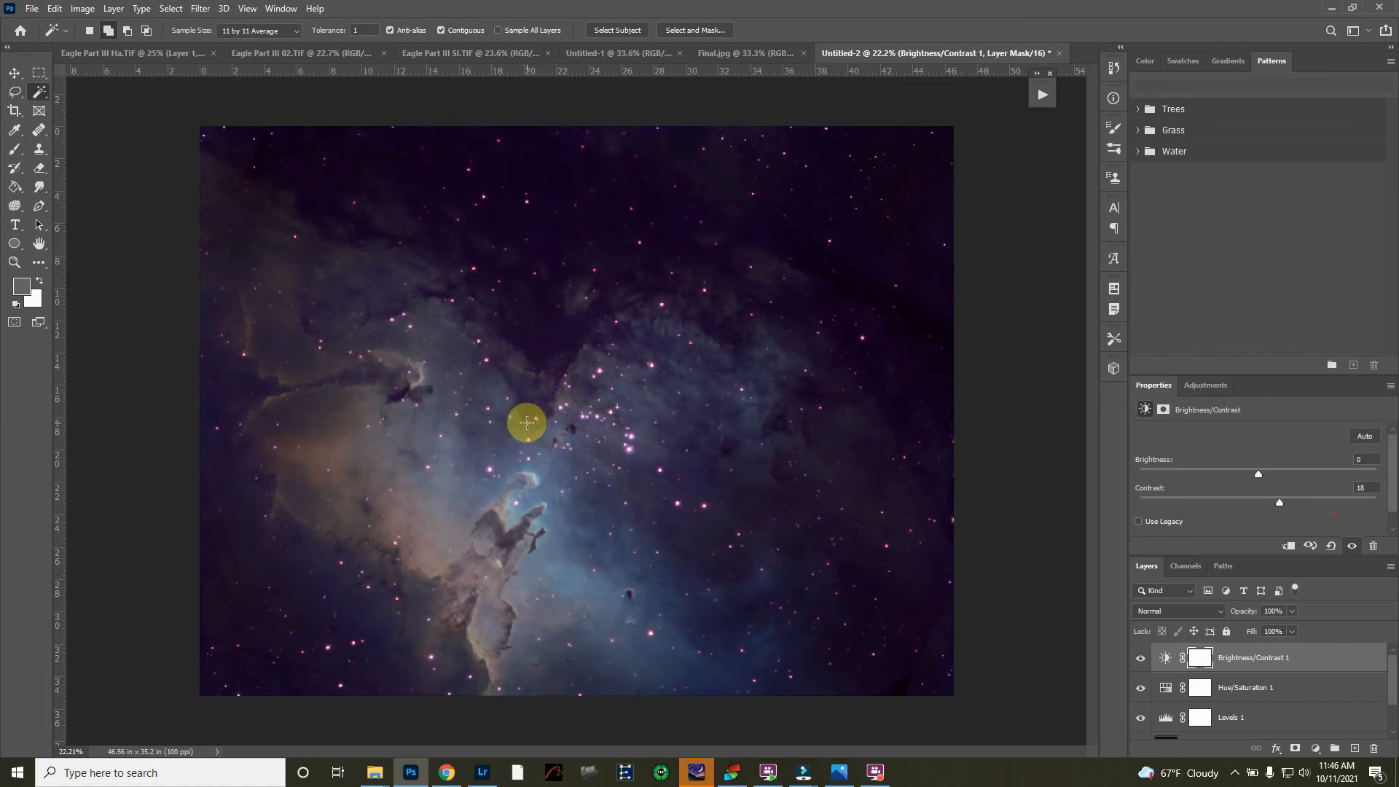
pyautogui.scroll(3, 509, 491)
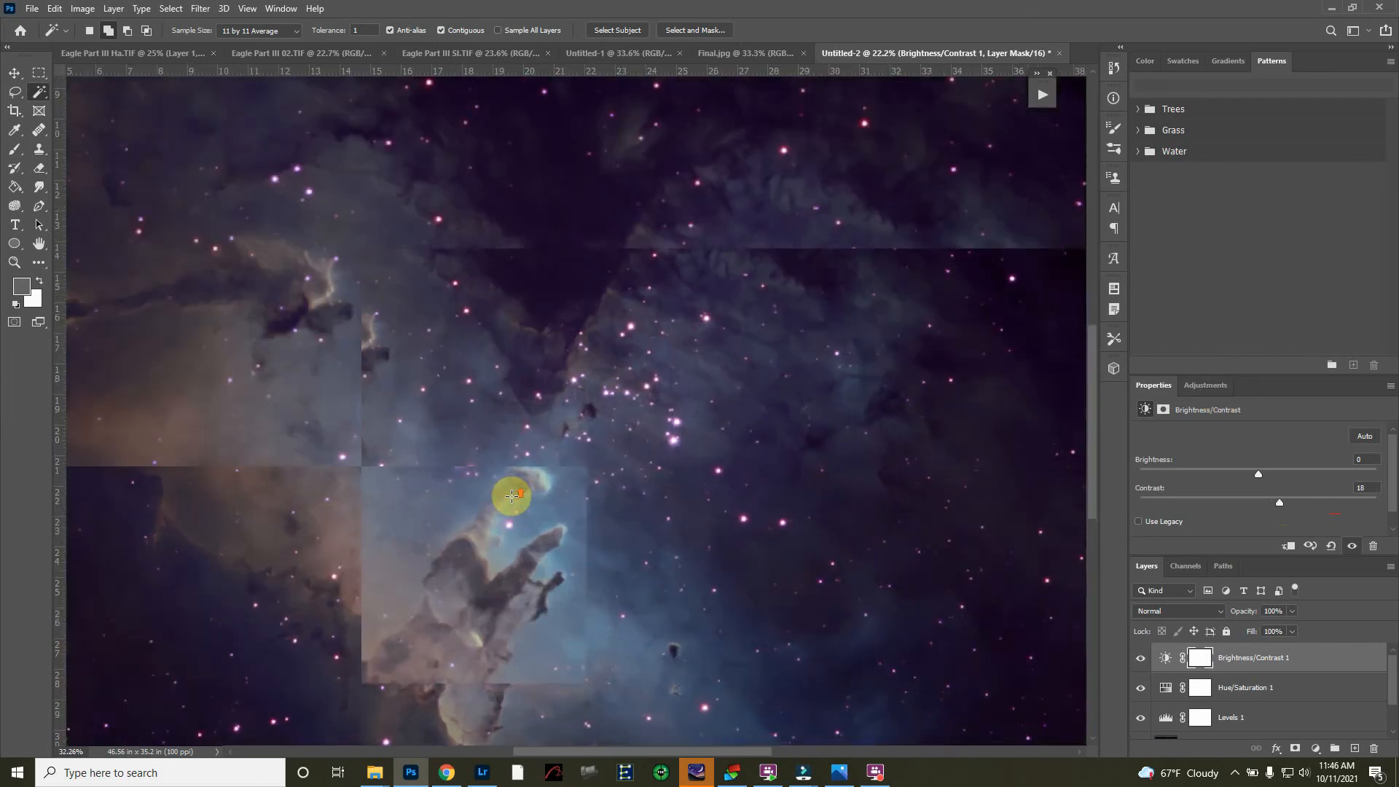
pyautogui.scroll(1, 512, 495)
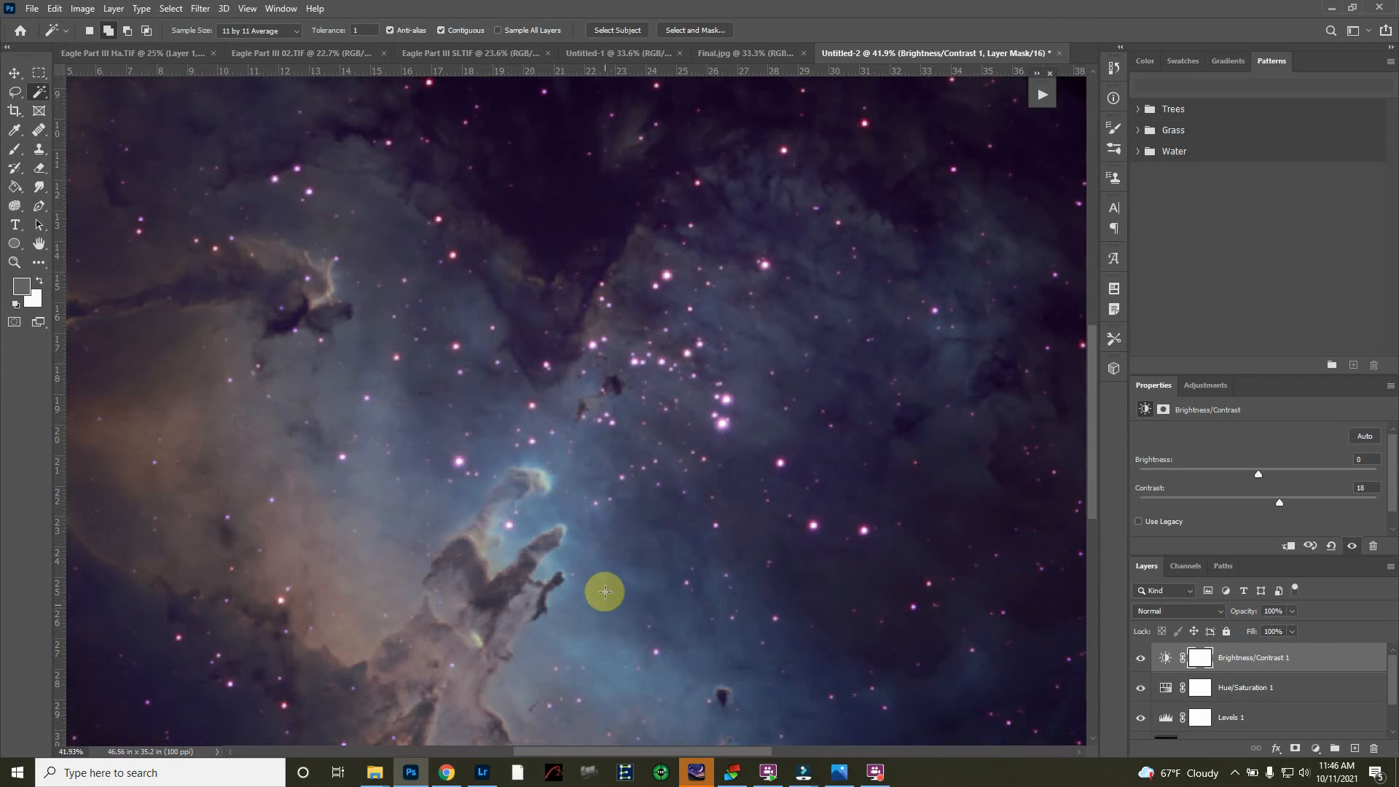
pyautogui.scroll(-3, 605, 591)
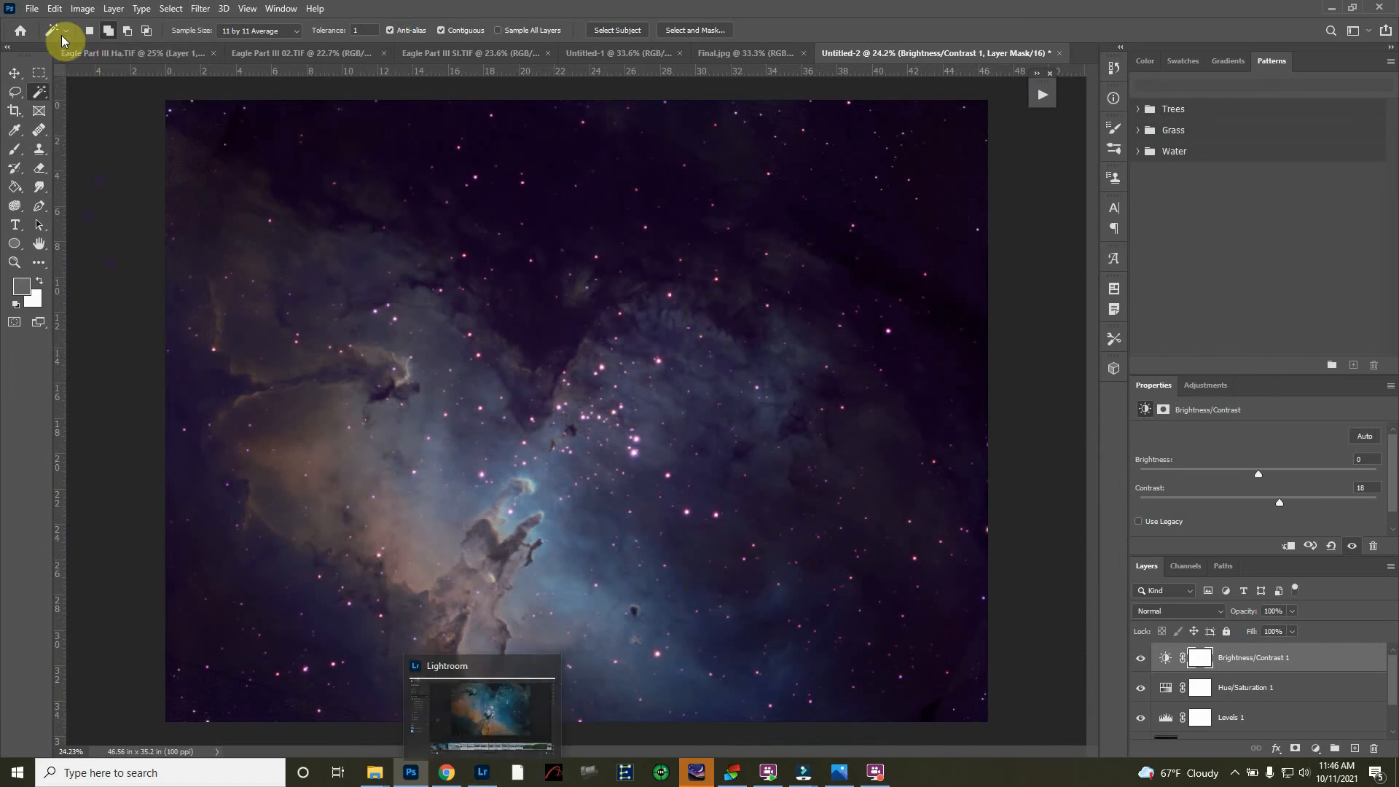
# - Start saving a copy of the adjusted image on the computer with JPEG as the file format
pyautogui.click(32, 10)
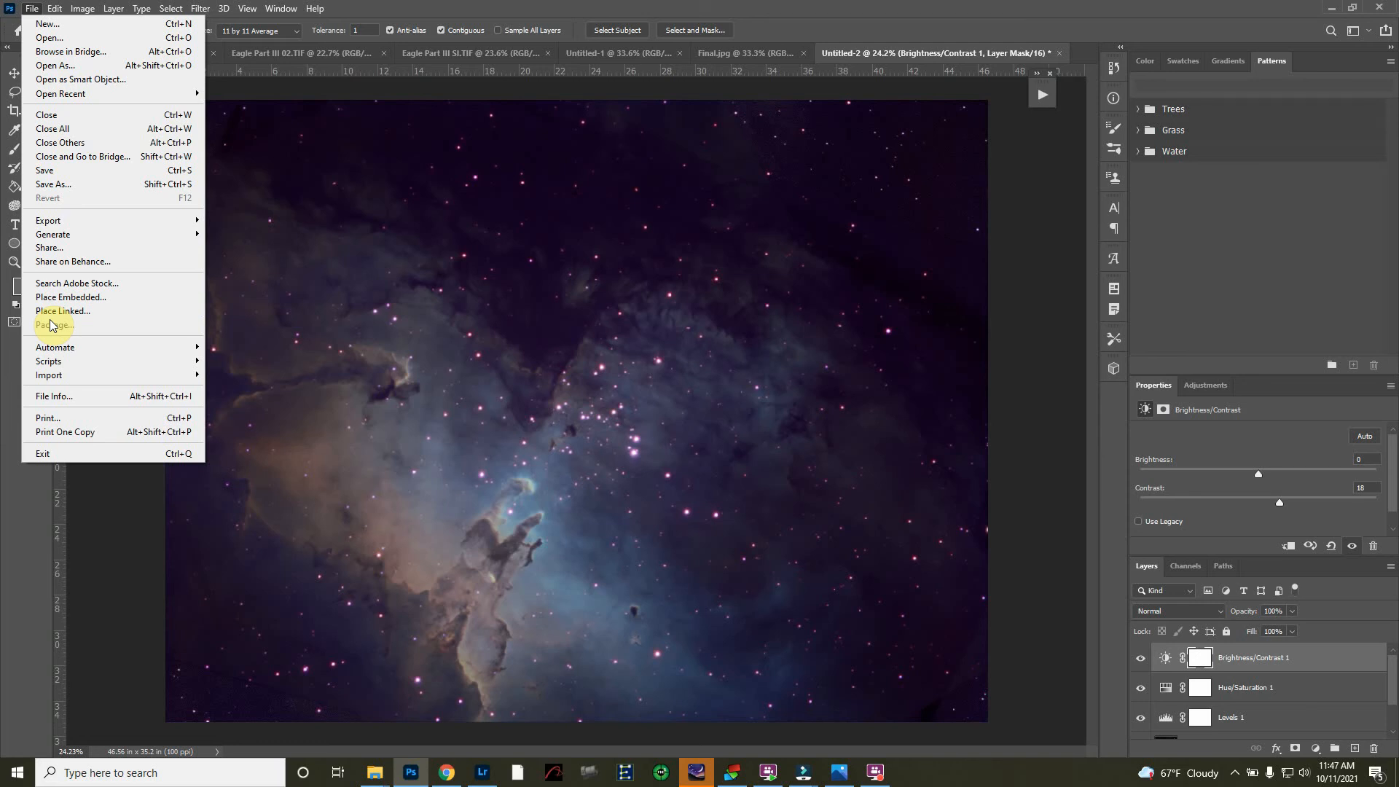
pyautogui.click(47, 185)
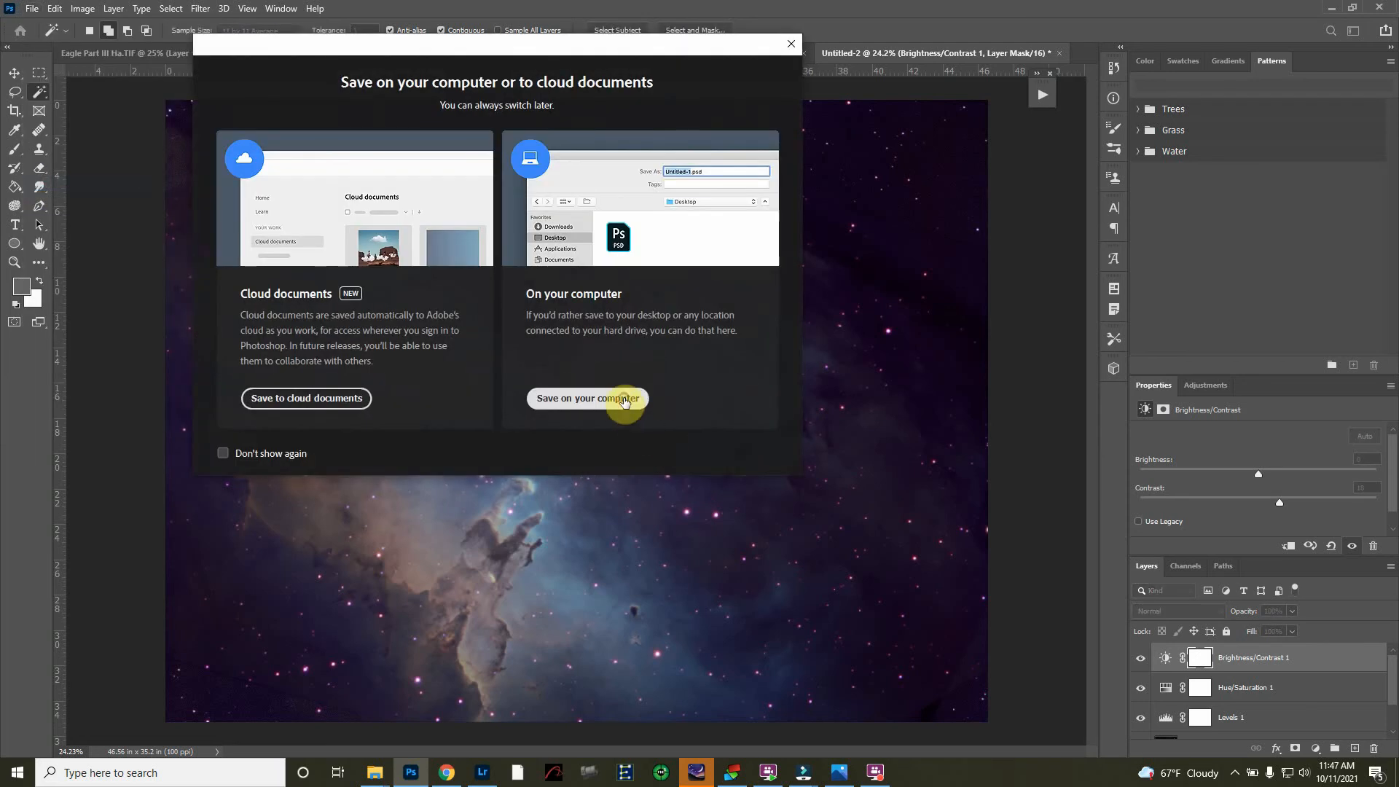
pyautogui.click(625, 399)
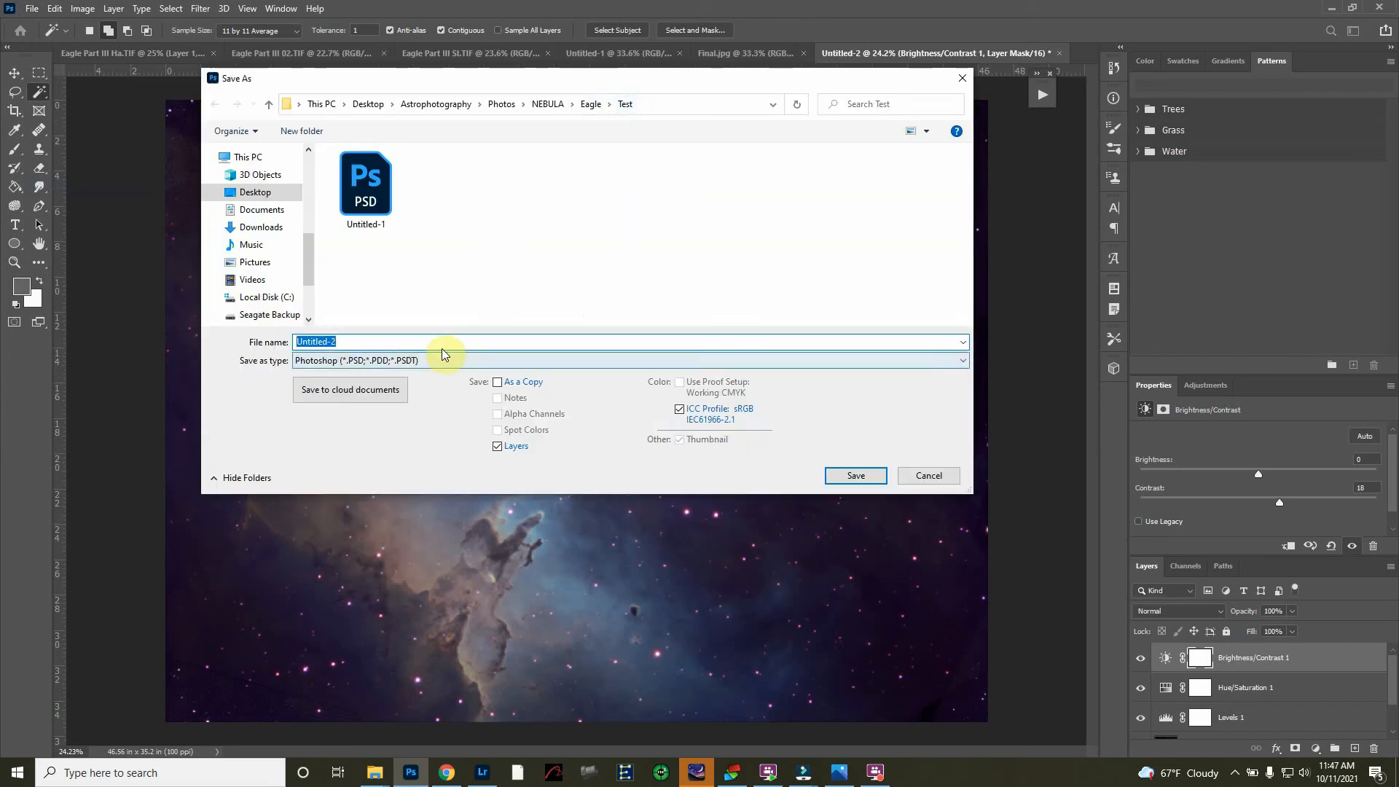
pyautogui.click(966, 356)
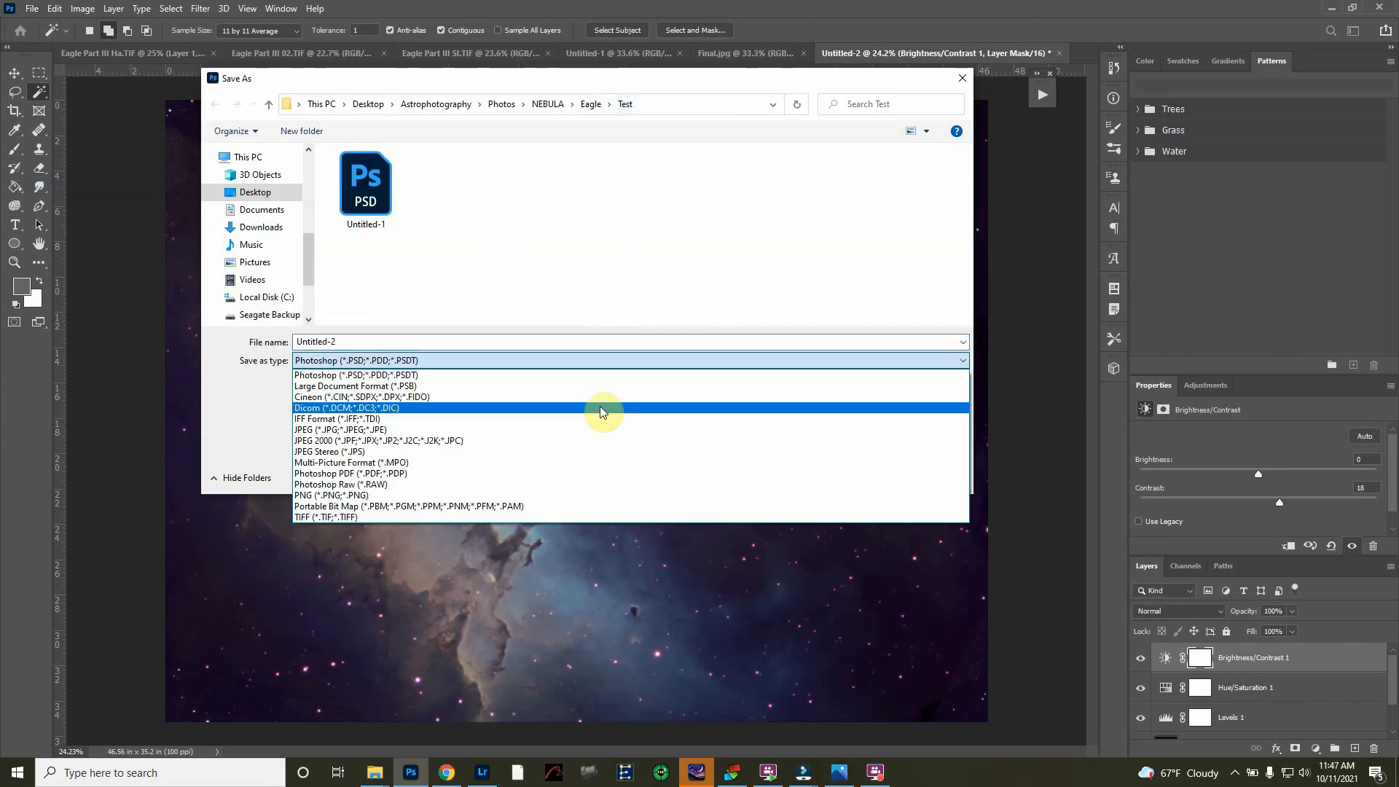
pyautogui.click(400, 431)
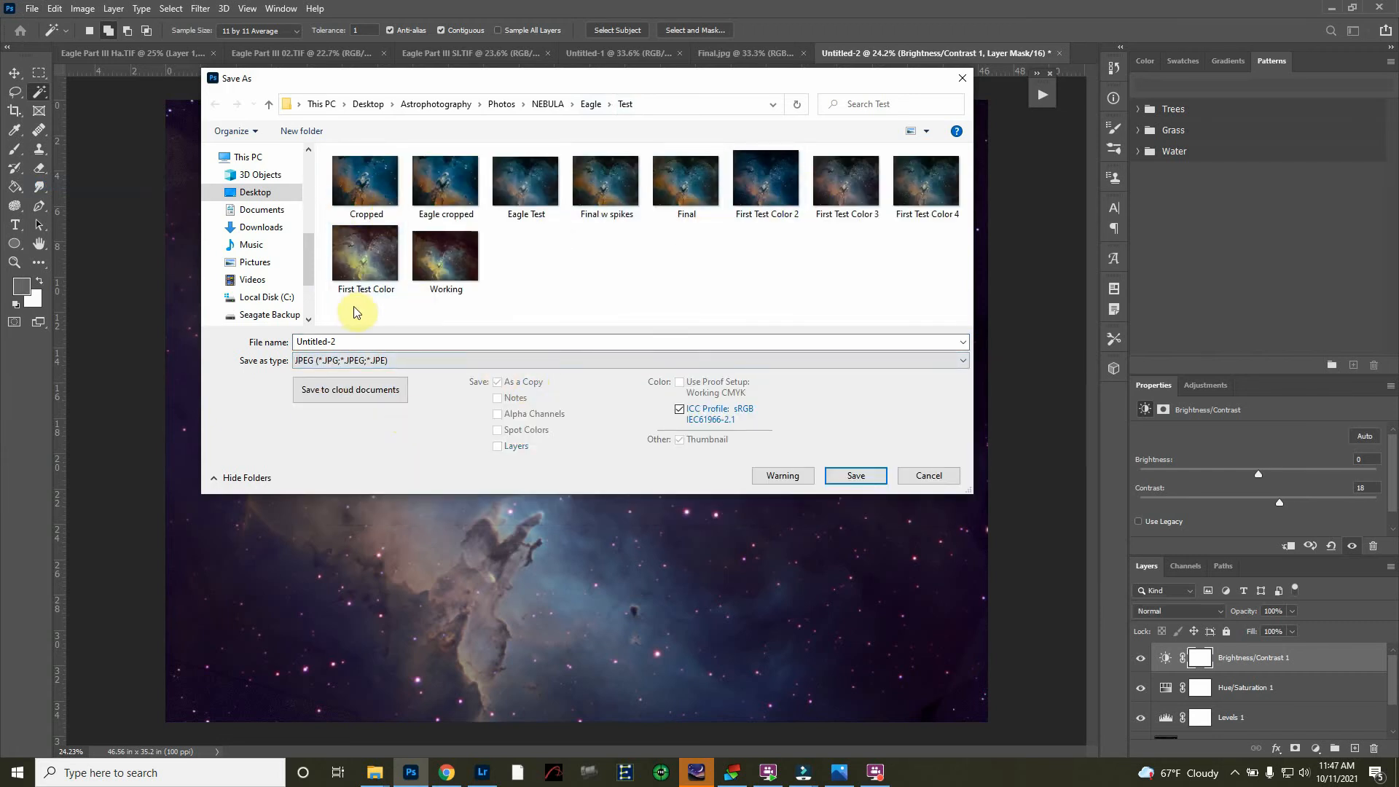
# - Name the JPEG copy Working 2 and save it in the Test folder at Maximum quality 12 with Baseline ("Standard") format
pyautogui.click(437, 266)
pyautogui.doubleClick(340, 343)
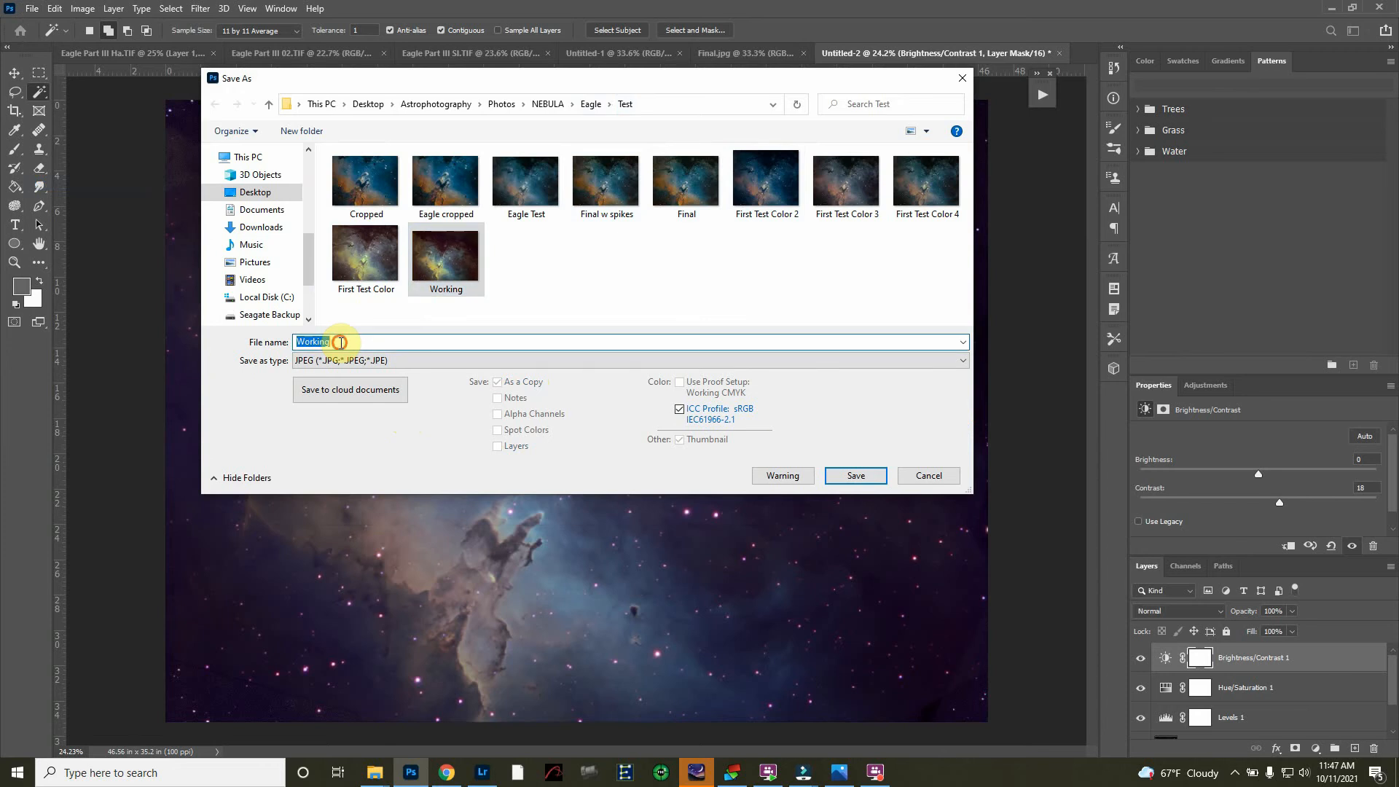
pyautogui.click(351, 365)
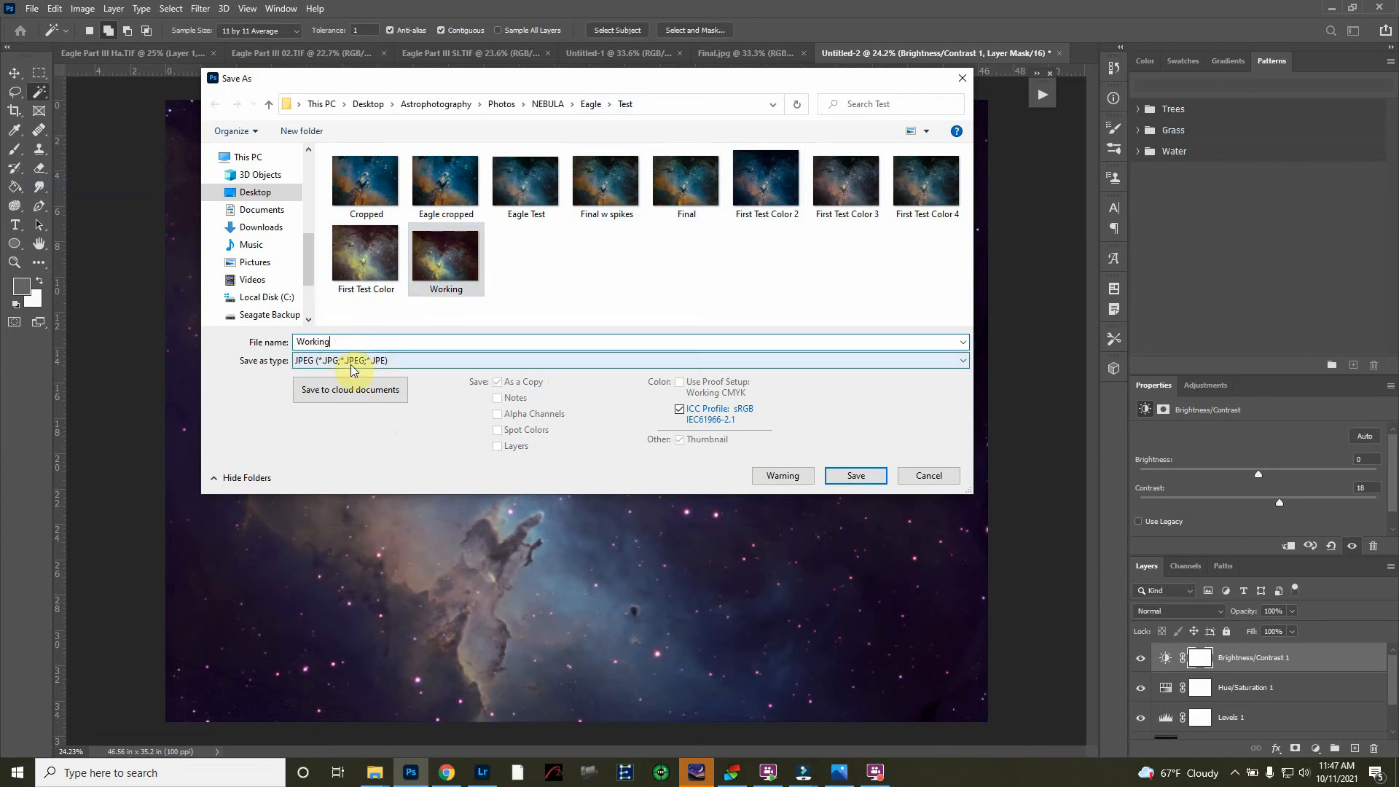
pyautogui.write('2')
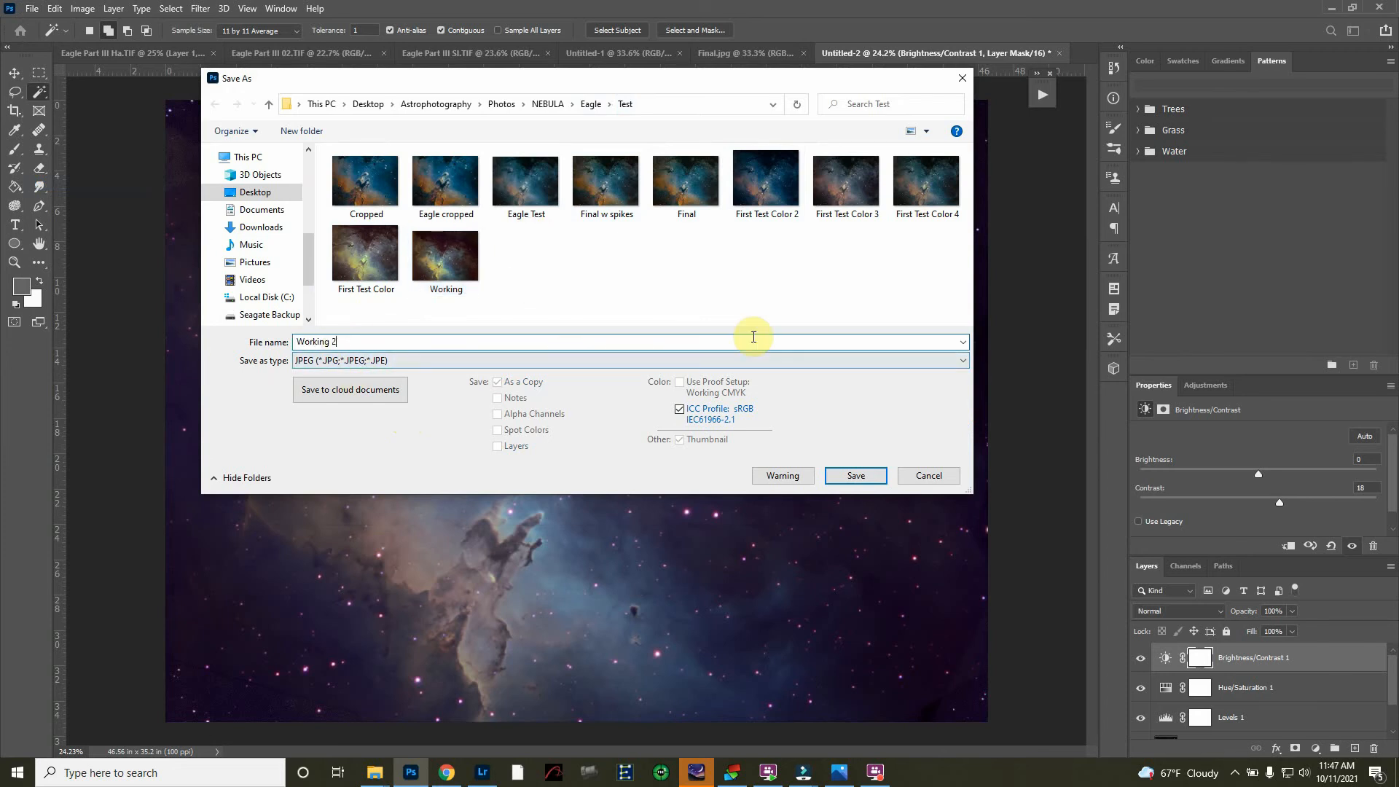
pyautogui.click(860, 473)
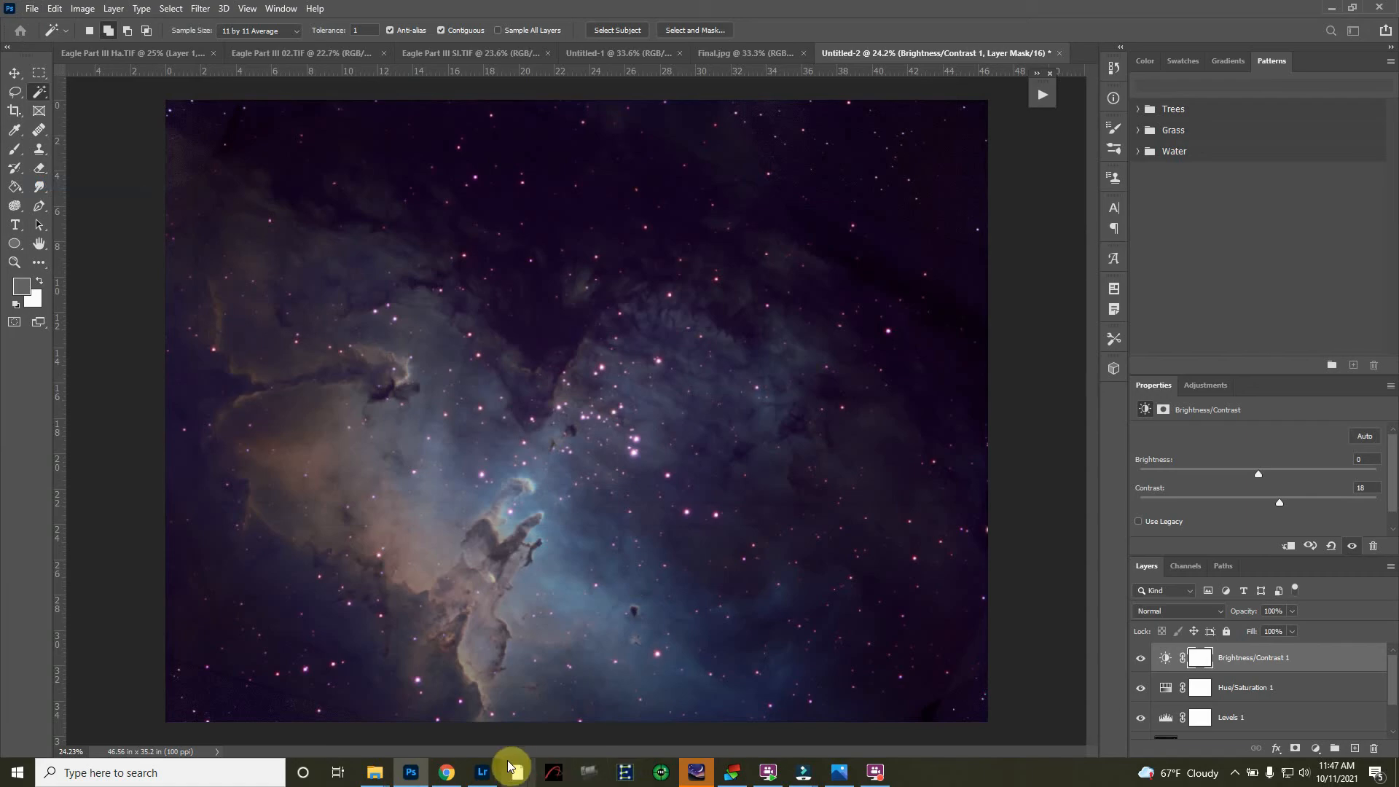
pyautogui.click(482, 771)
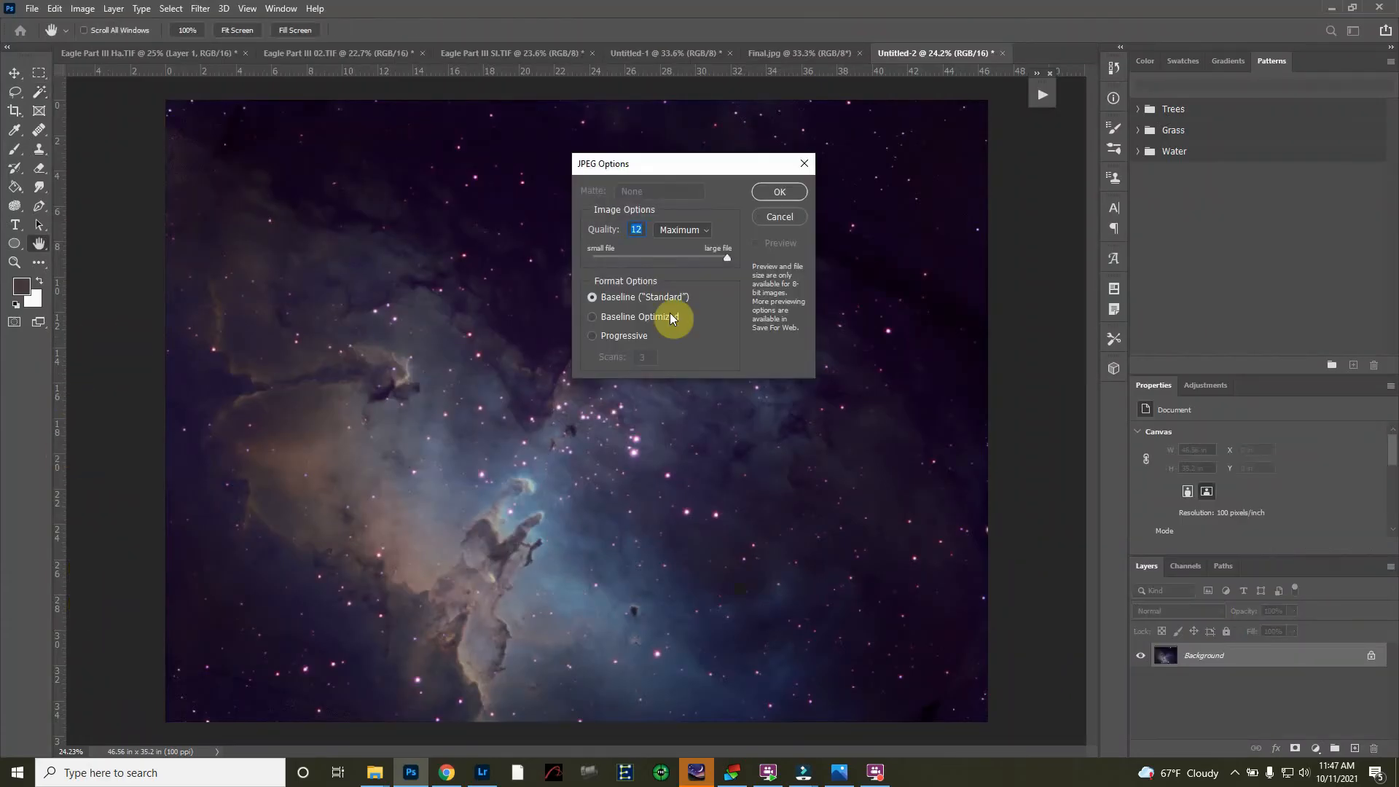
pyautogui.click(790, 191)
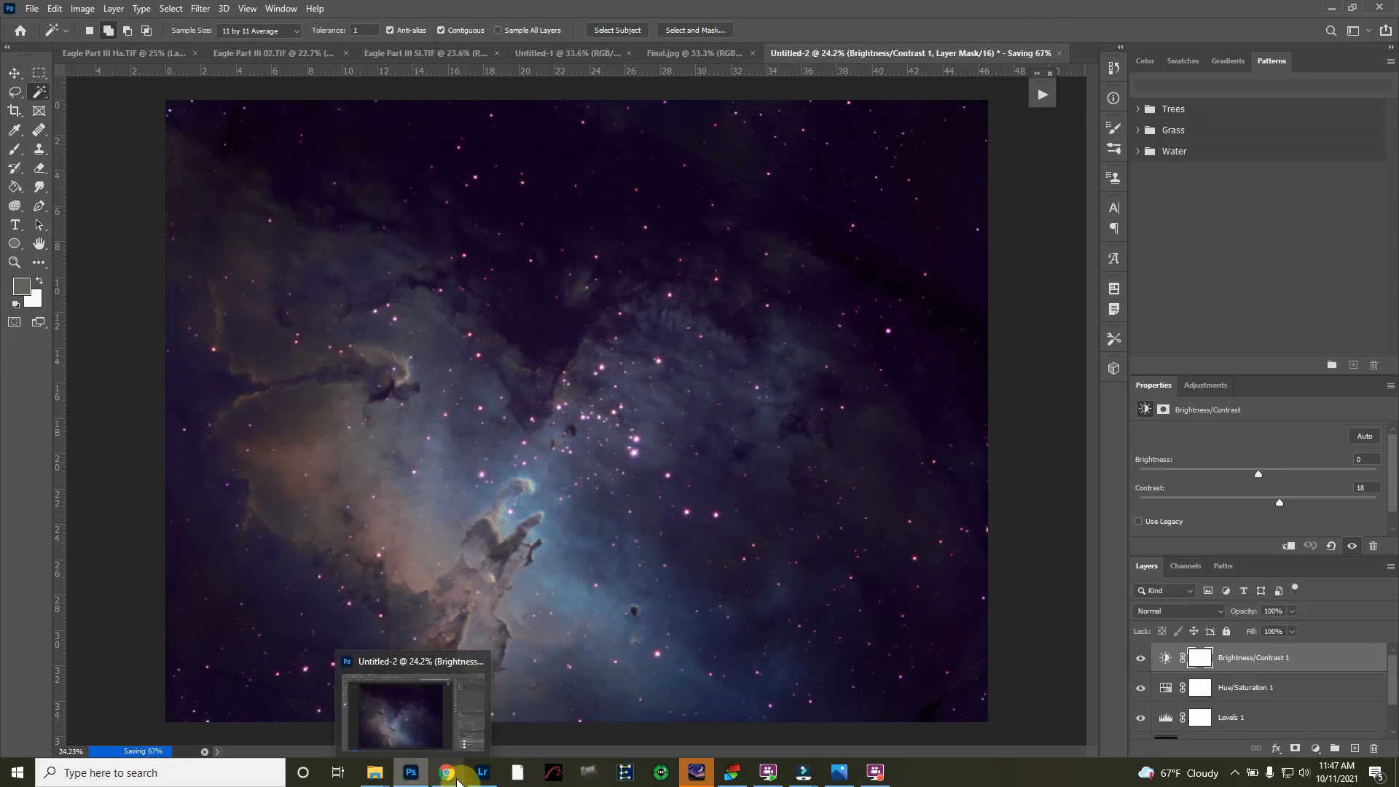
# - Switch to Lightroom, import Working 2 from the Test folder, and hide the filmstrip below the photo
pyautogui.click(487, 779)
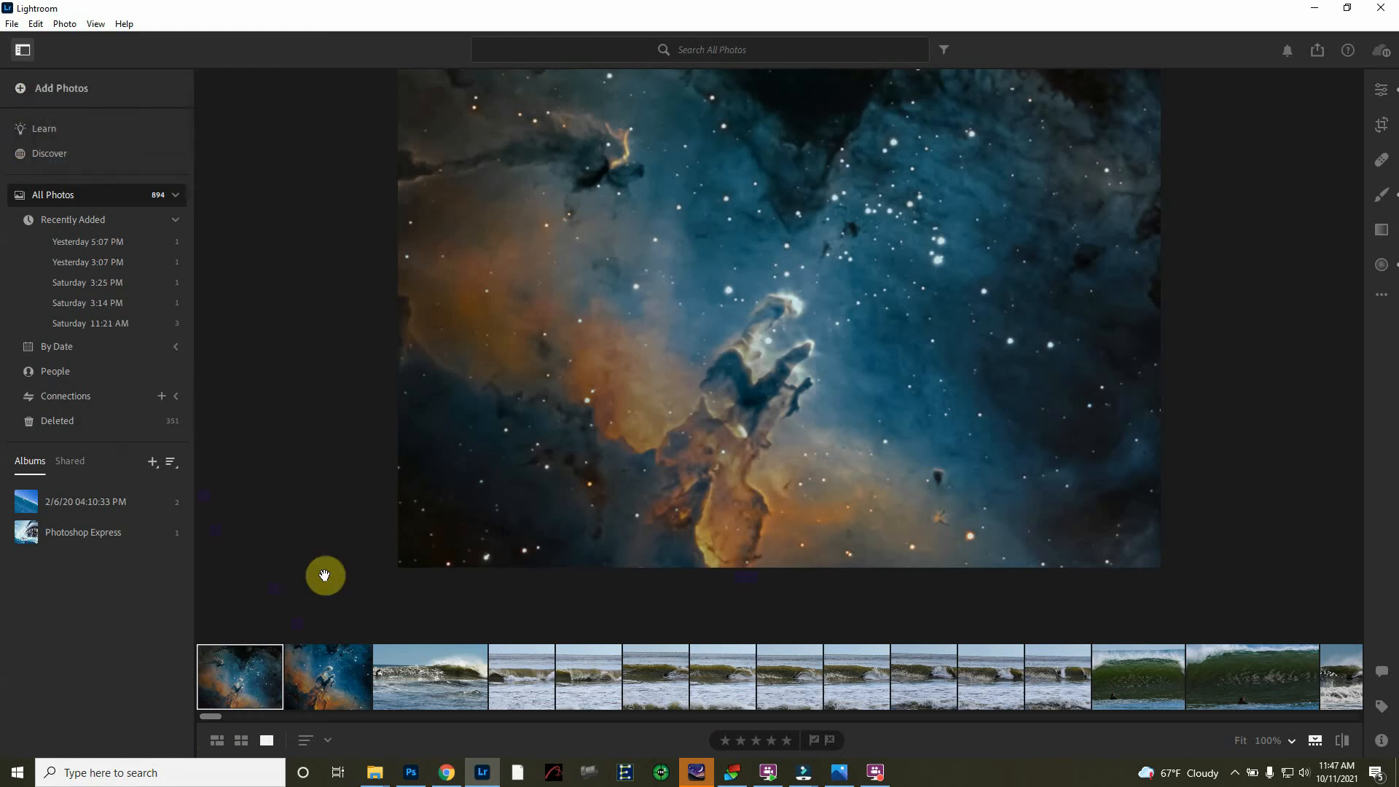
pyautogui.click(50, 87)
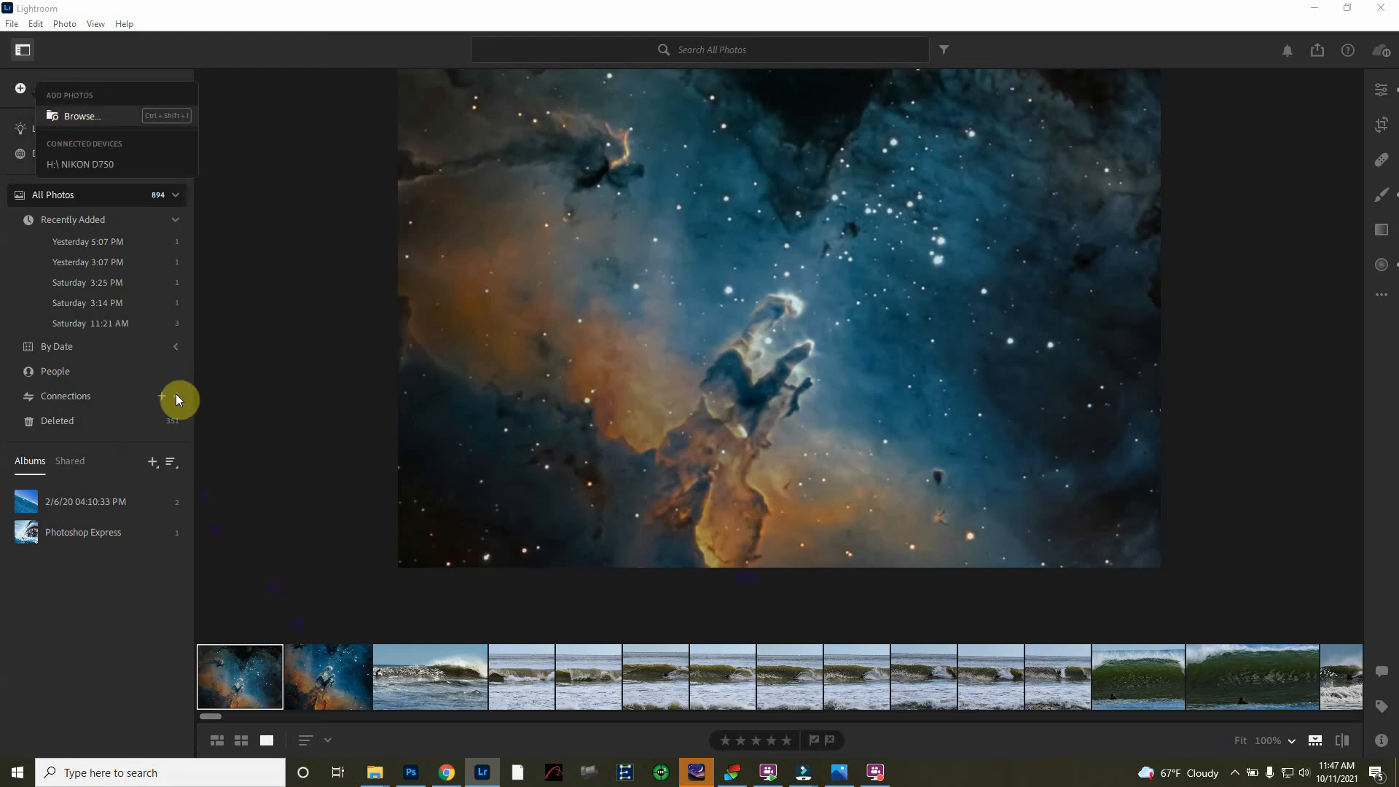
pyautogui.hotkey('ctrl', 'shift', 'i')
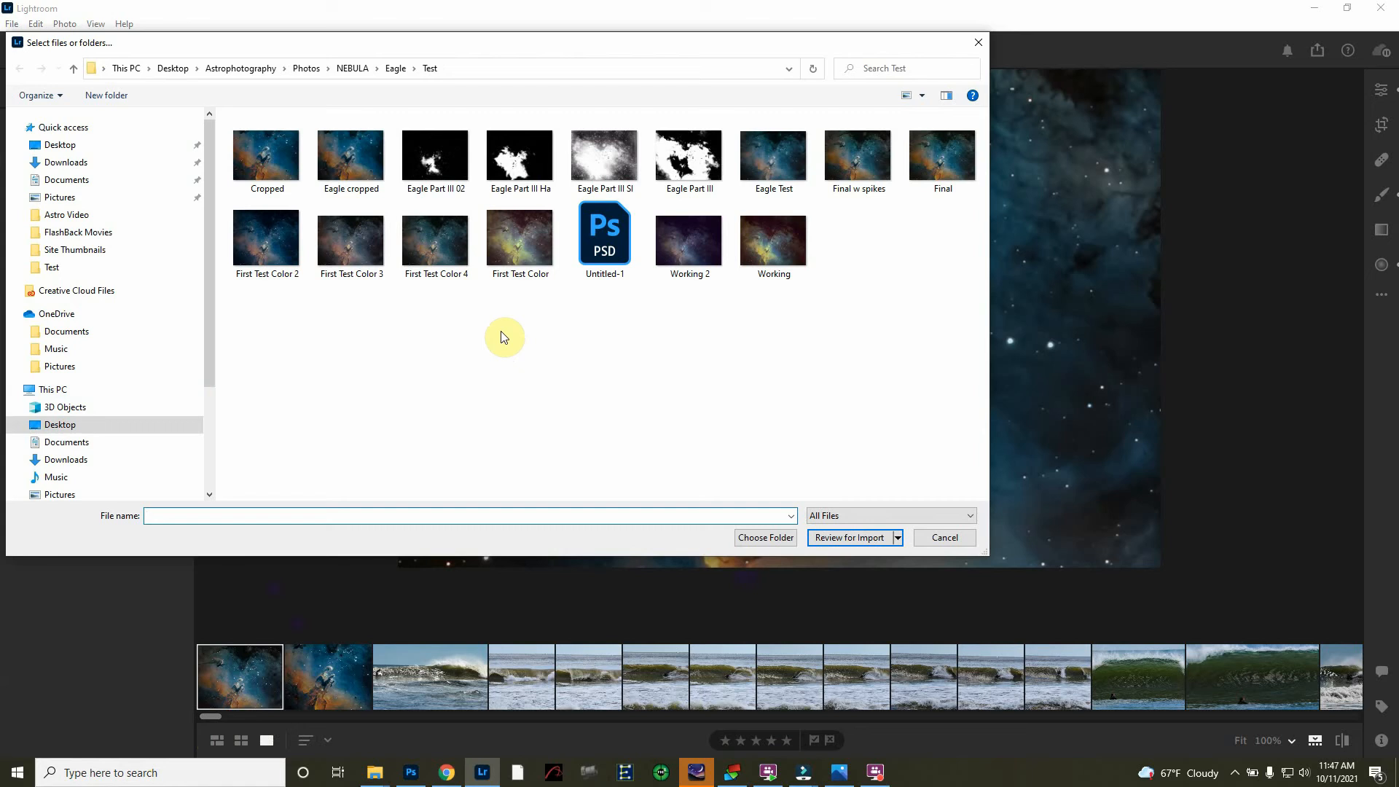
pyautogui.doubleClick(689, 257)
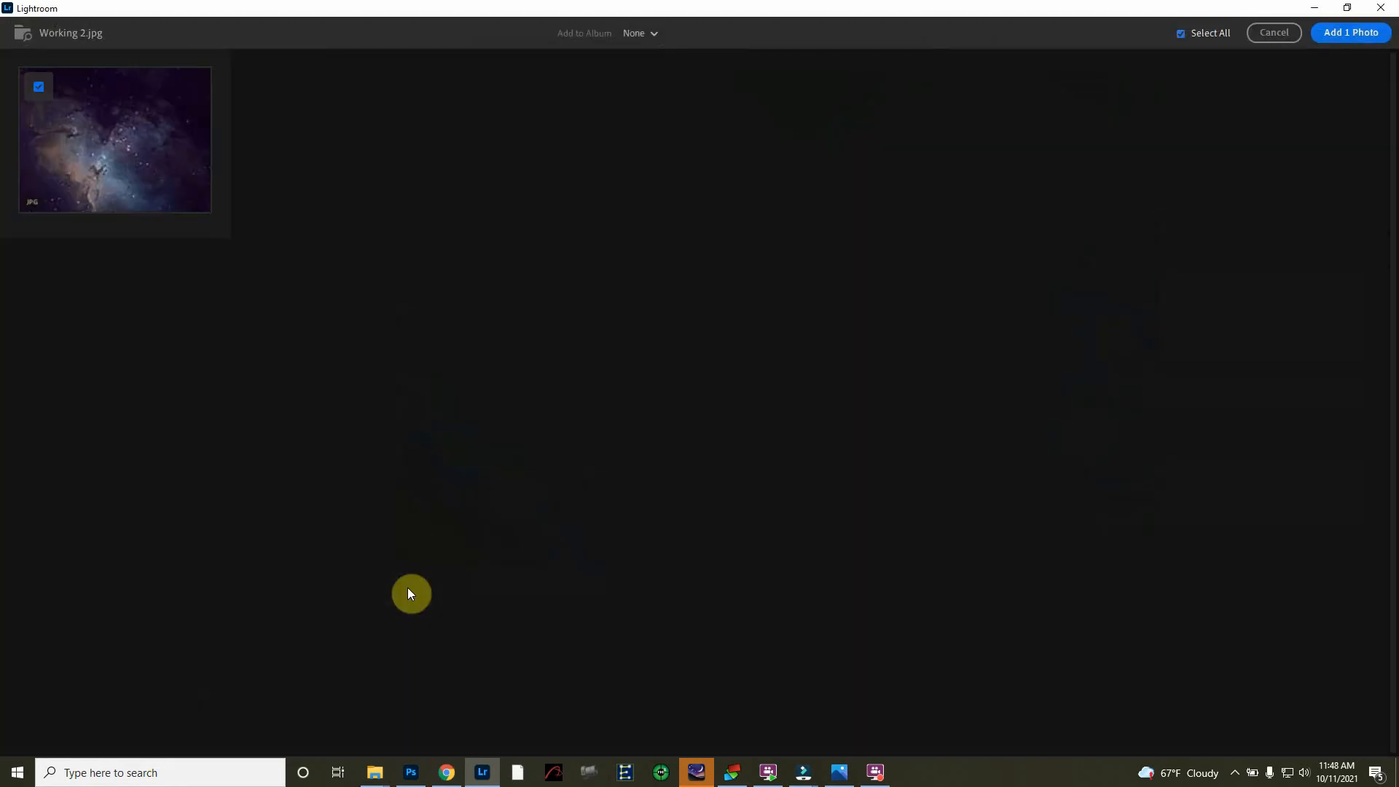
pyautogui.click(1349, 33)
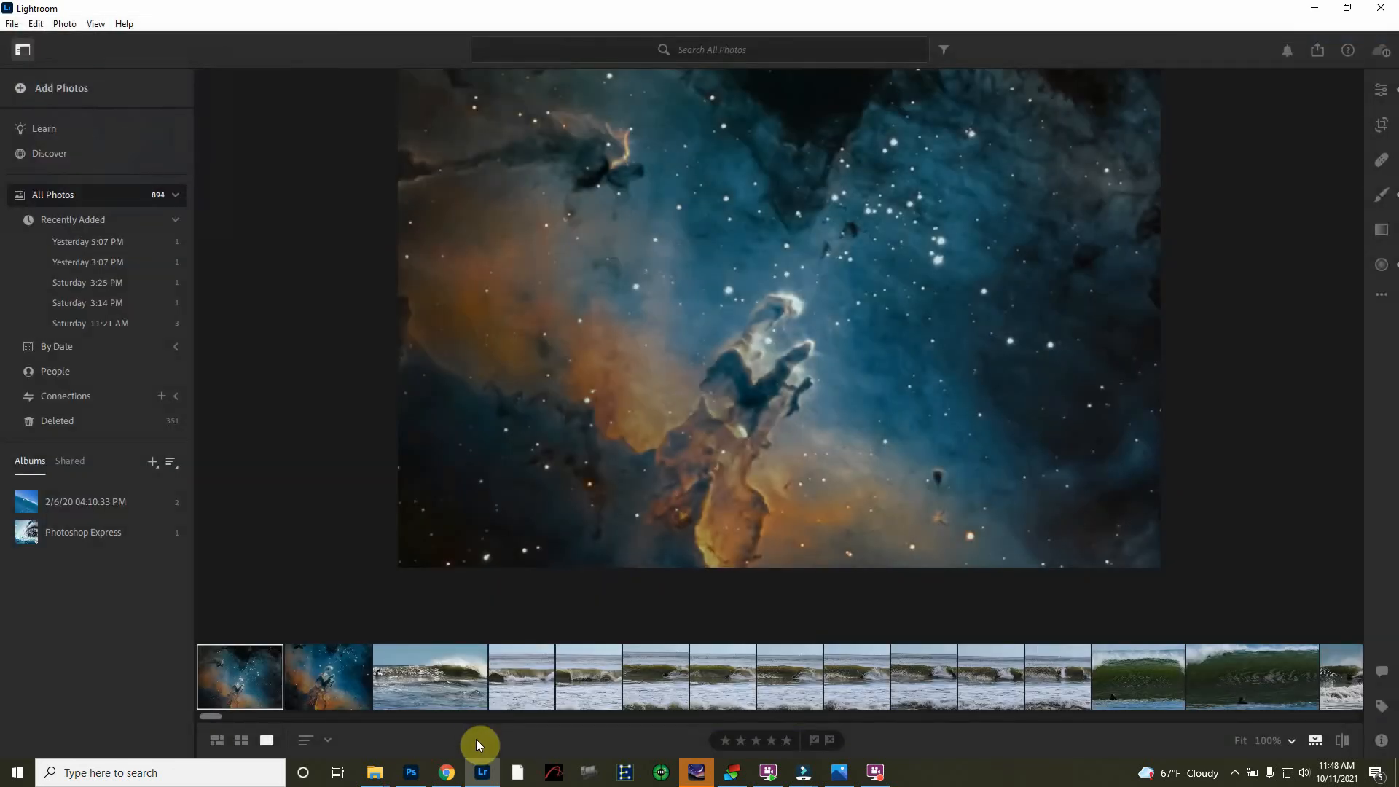
pyautogui.click(1316, 743)
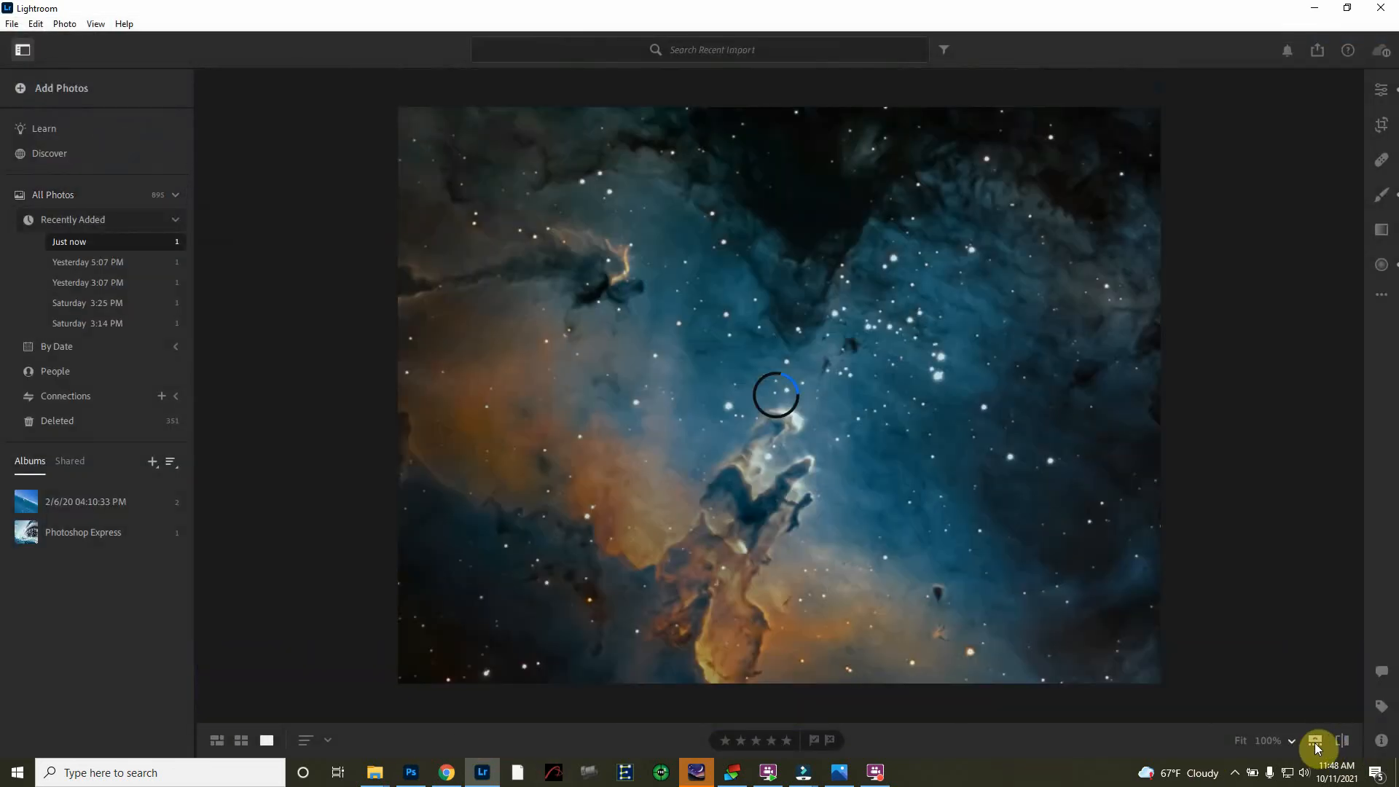
pyautogui.click(1258, 656)
pyautogui.click(1258, 655)
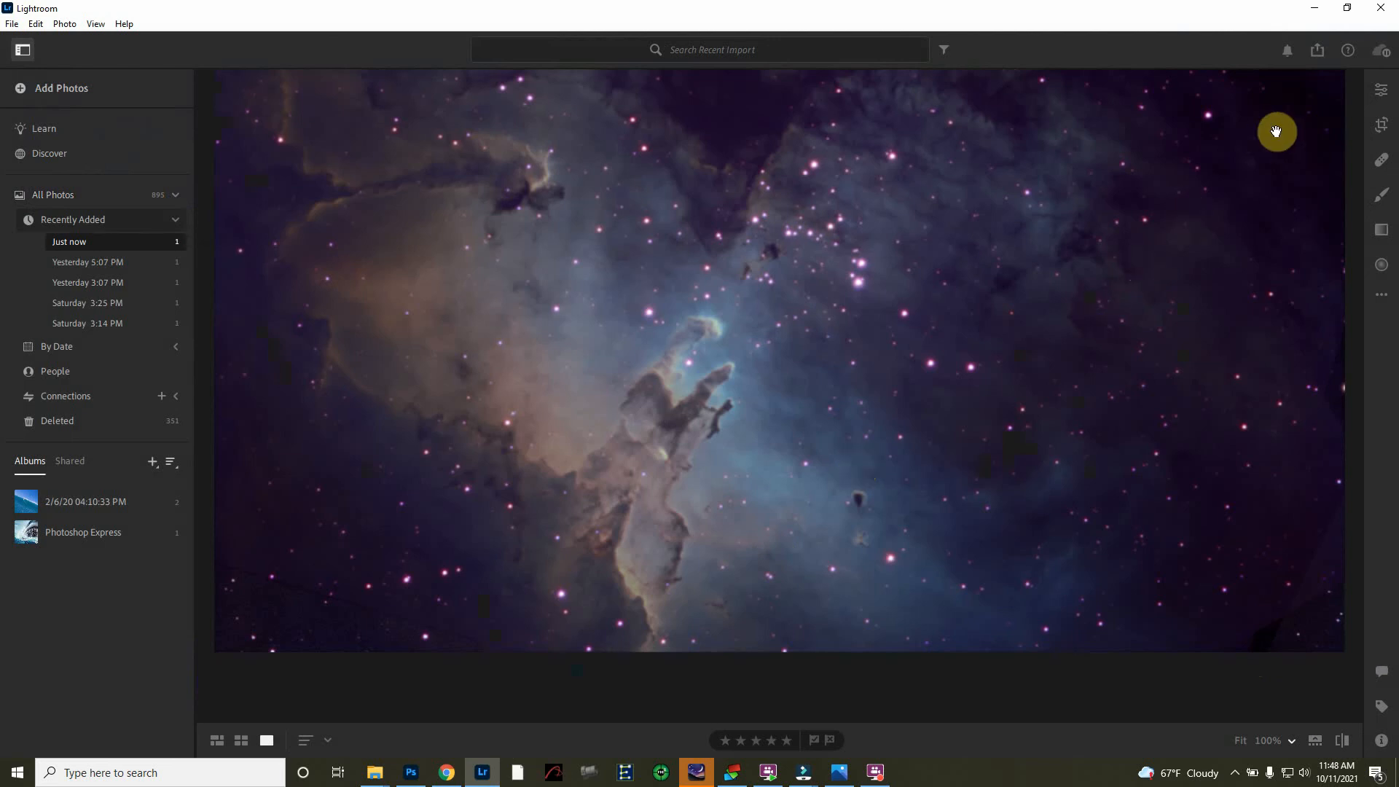
# - In the Color Mixer's Saturation adjustments, set Red to +8, Magenta to -76 and Purple to -20
pyautogui.click(1381, 97)
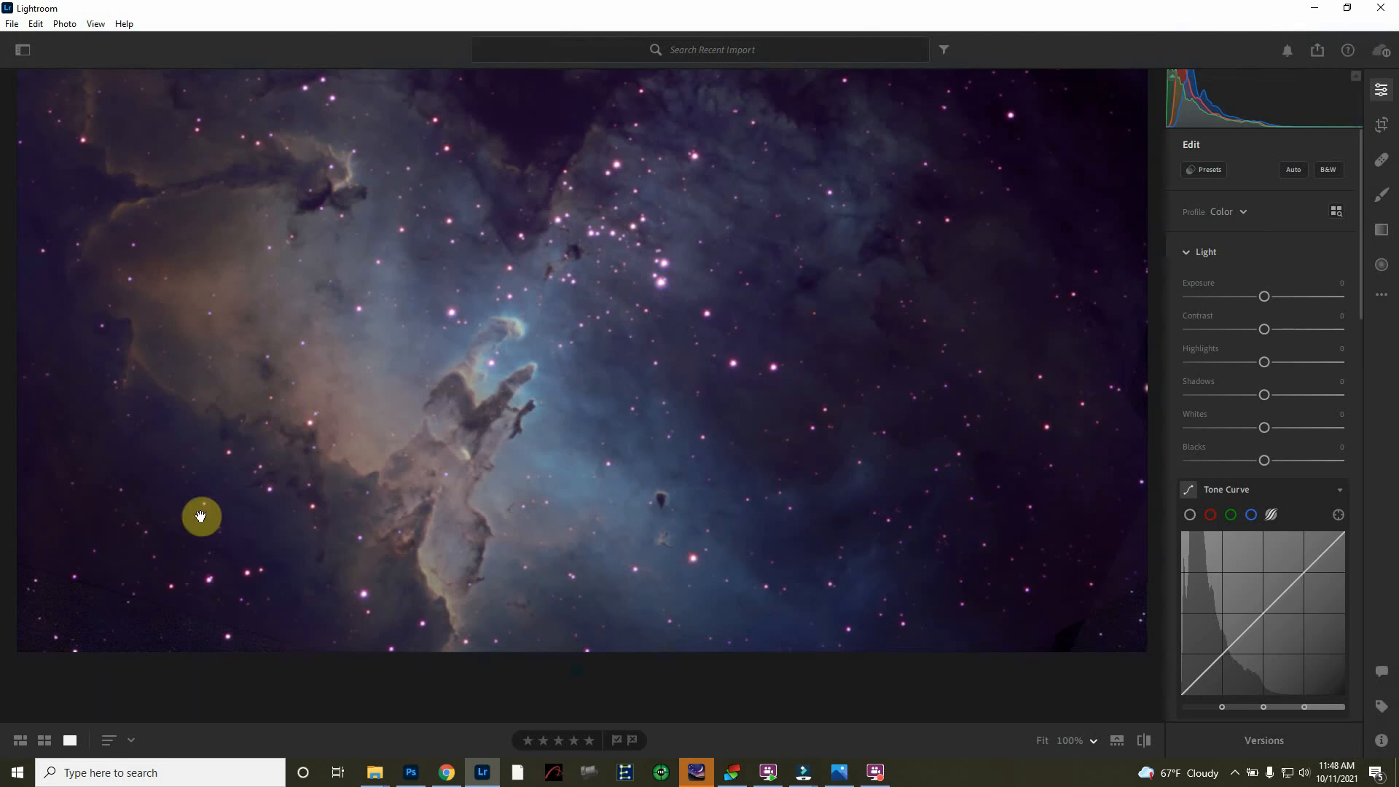
pyautogui.scroll(-3, 1319, 364)
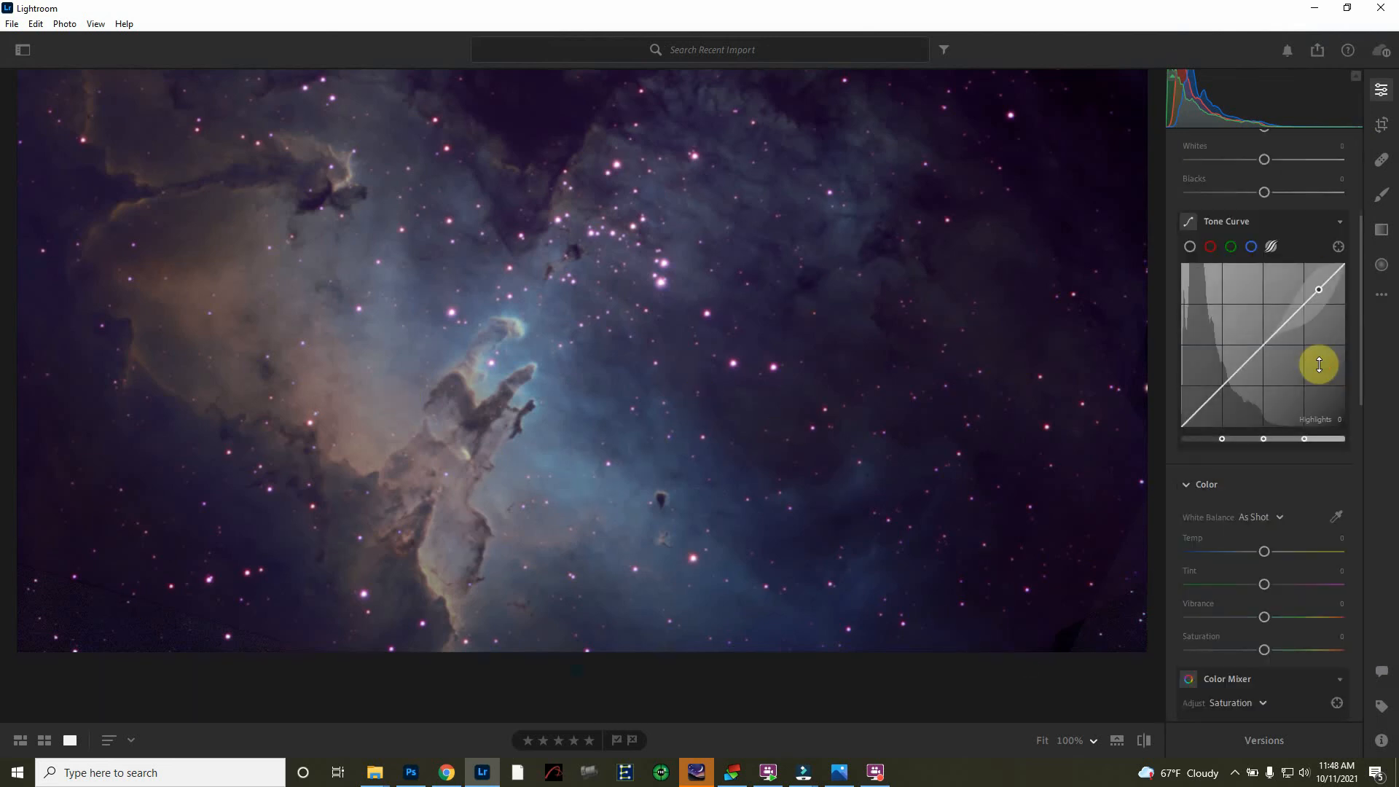
pyautogui.scroll(-5, 1320, 365)
pyautogui.scroll(2, 1268, 357)
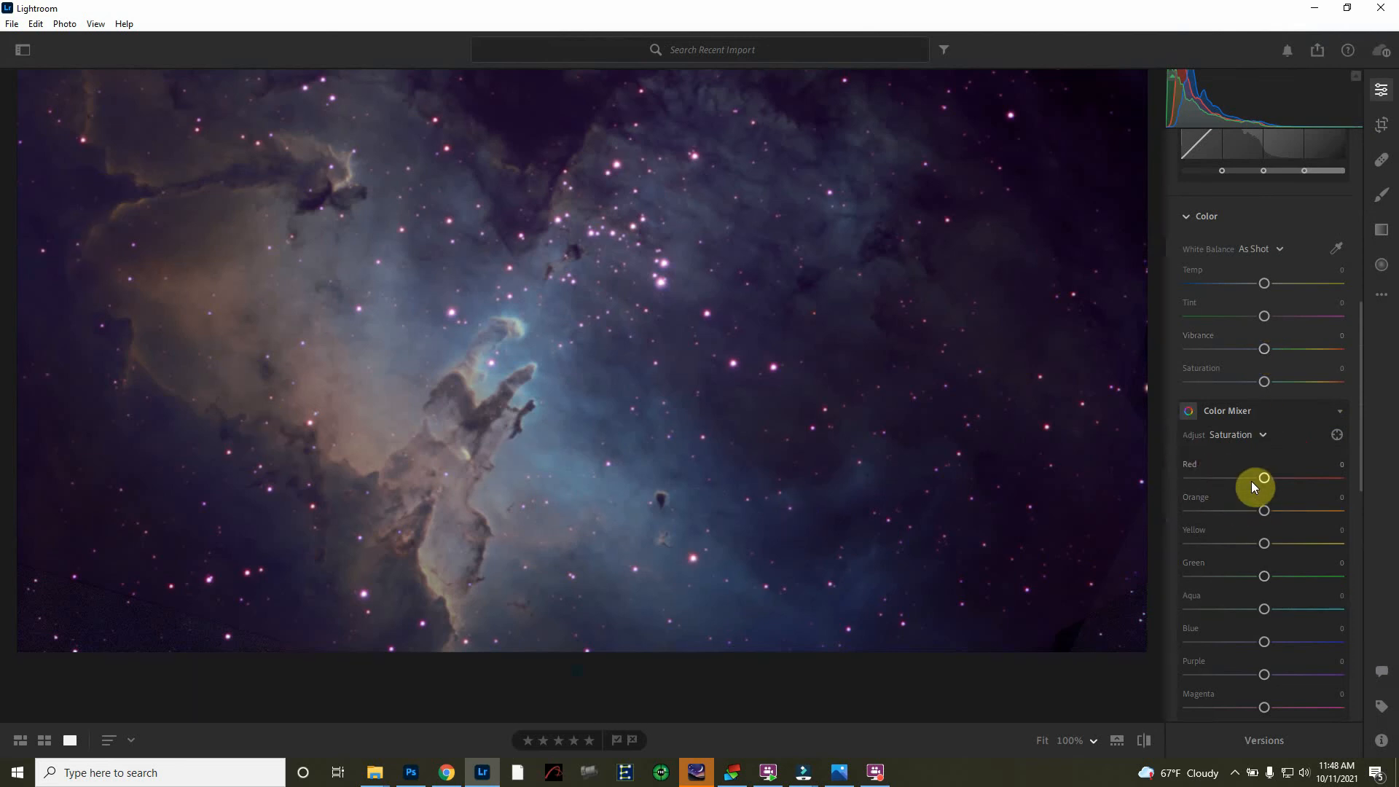
pyautogui.moveTo(1263, 478); pyautogui.dragTo(1253, 477)
pyautogui.moveTo(1190, 480); pyautogui.dragTo(1269, 479)
pyautogui.moveTo(1263, 706); pyautogui.dragTo(1259, 706)
pyautogui.moveTo(1190, 722); pyautogui.dragTo(1240, 723)
pyautogui.moveTo(1264, 675)
pyautogui.mouseDown()
pyautogui.moveTo(1228, 681)
pyautogui.moveTo(1245, 685)
pyautogui.mouseUp()
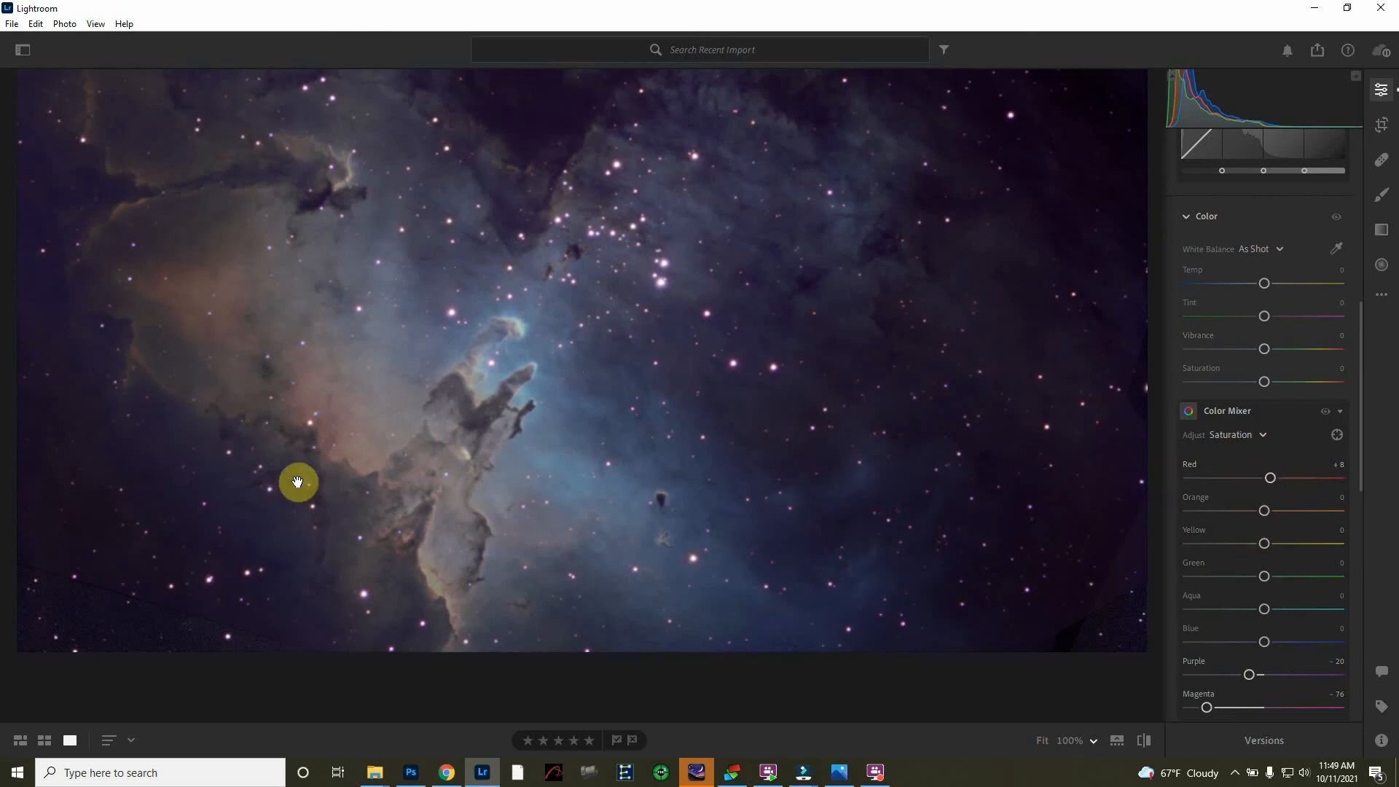
# - Raise the Orange saturation moderately and the Blue saturation very slightly in the Color Mixer
pyautogui.moveTo(1263, 510); pyautogui.dragTo(1284, 511)
pyautogui.moveTo(1264, 641)
pyautogui.mouseDown()
pyautogui.moveTo(1294, 641)
pyautogui.moveTo(1226, 642)
pyautogui.moveTo(1267, 640)
pyautogui.mouseUp()
pyautogui.scroll(7, 1257, 563)
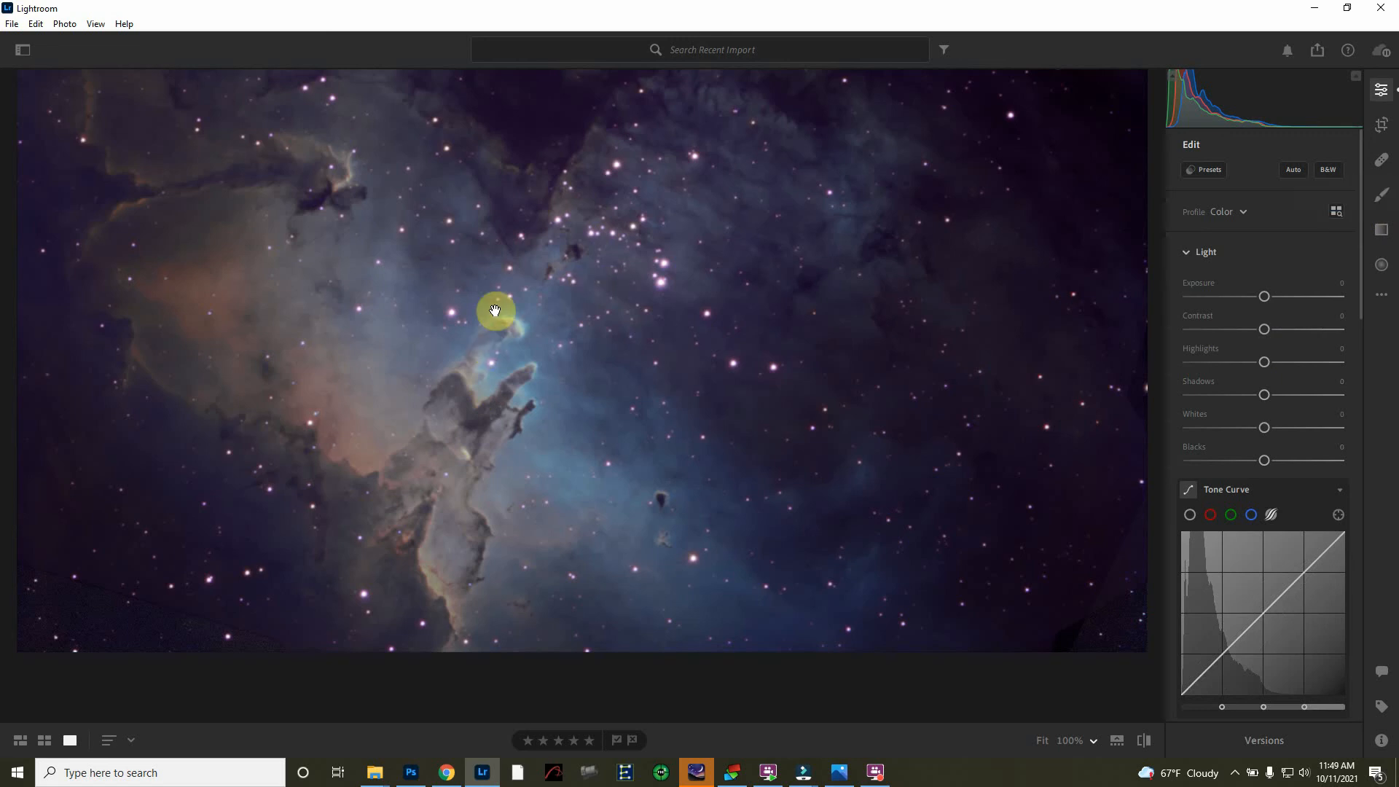
# - Activate the local adjustment Brush for the pillars and set its size to 3.0
pyautogui.click(497, 336)
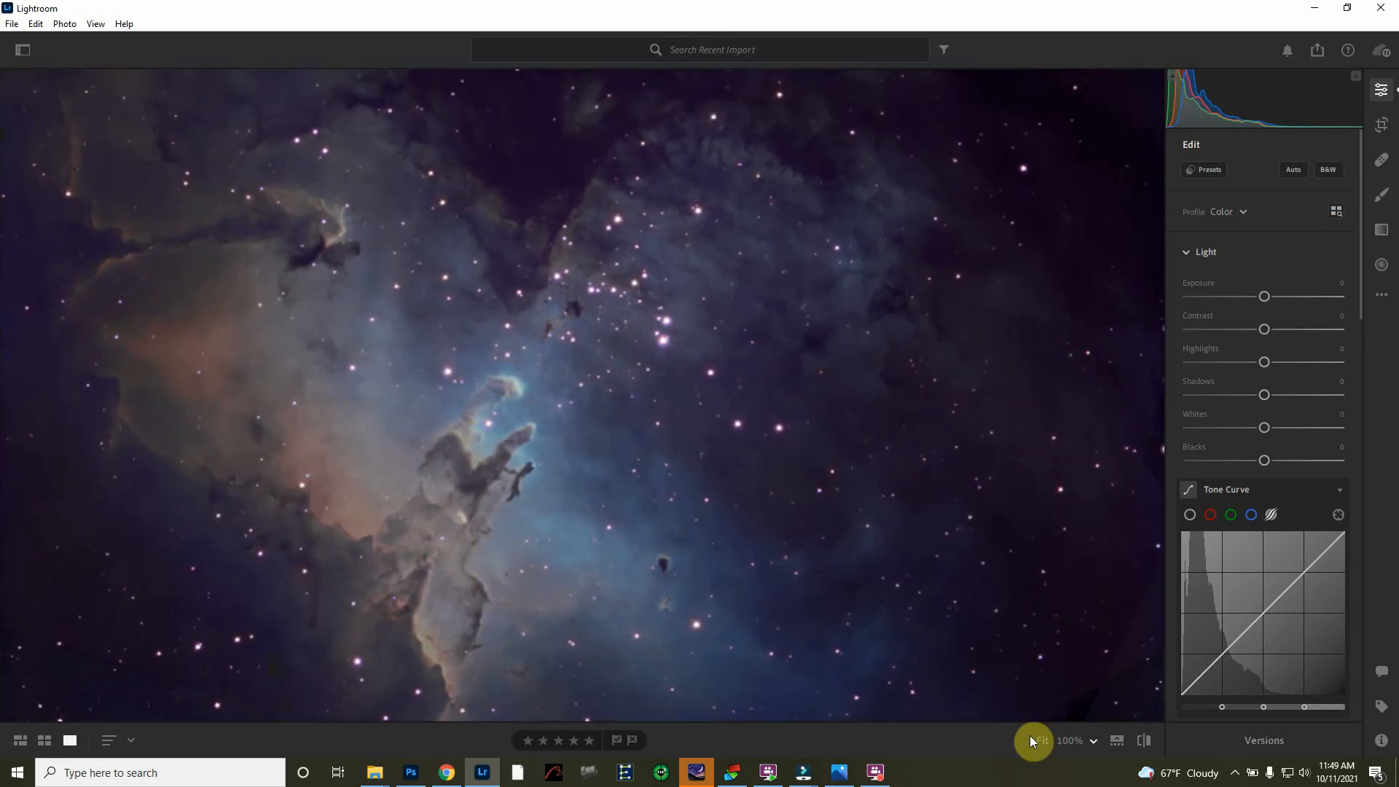
pyautogui.click(1094, 740)
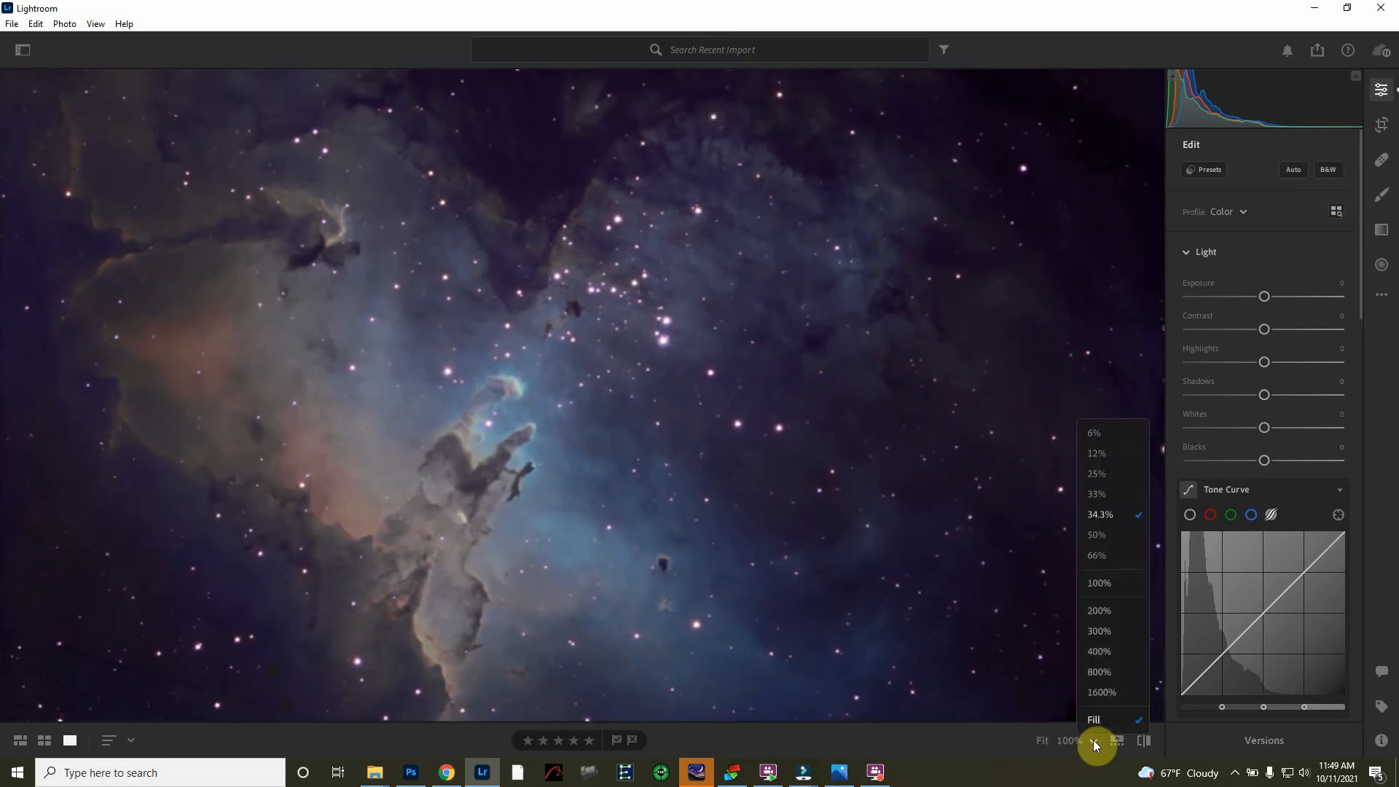
pyautogui.click(1095, 557)
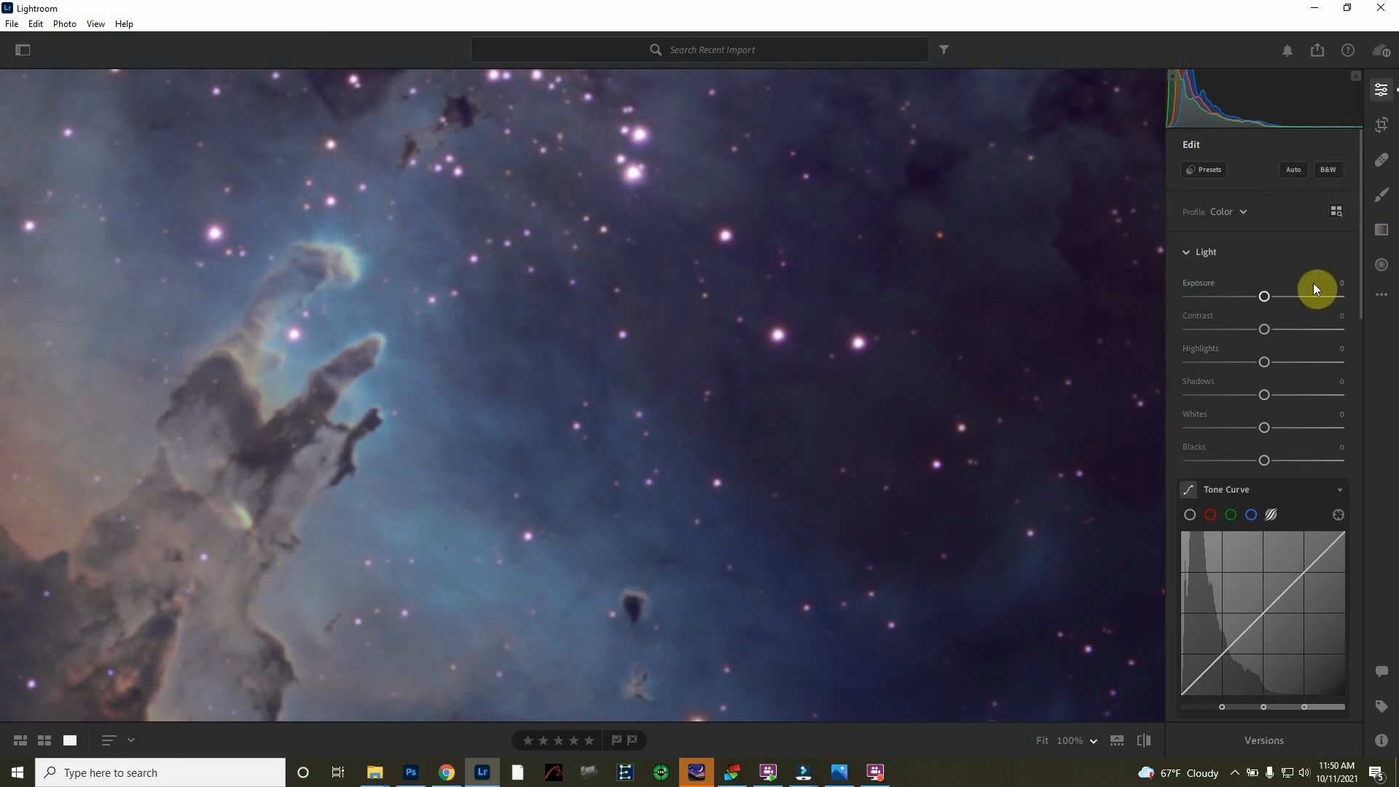
pyautogui.click(1379, 197)
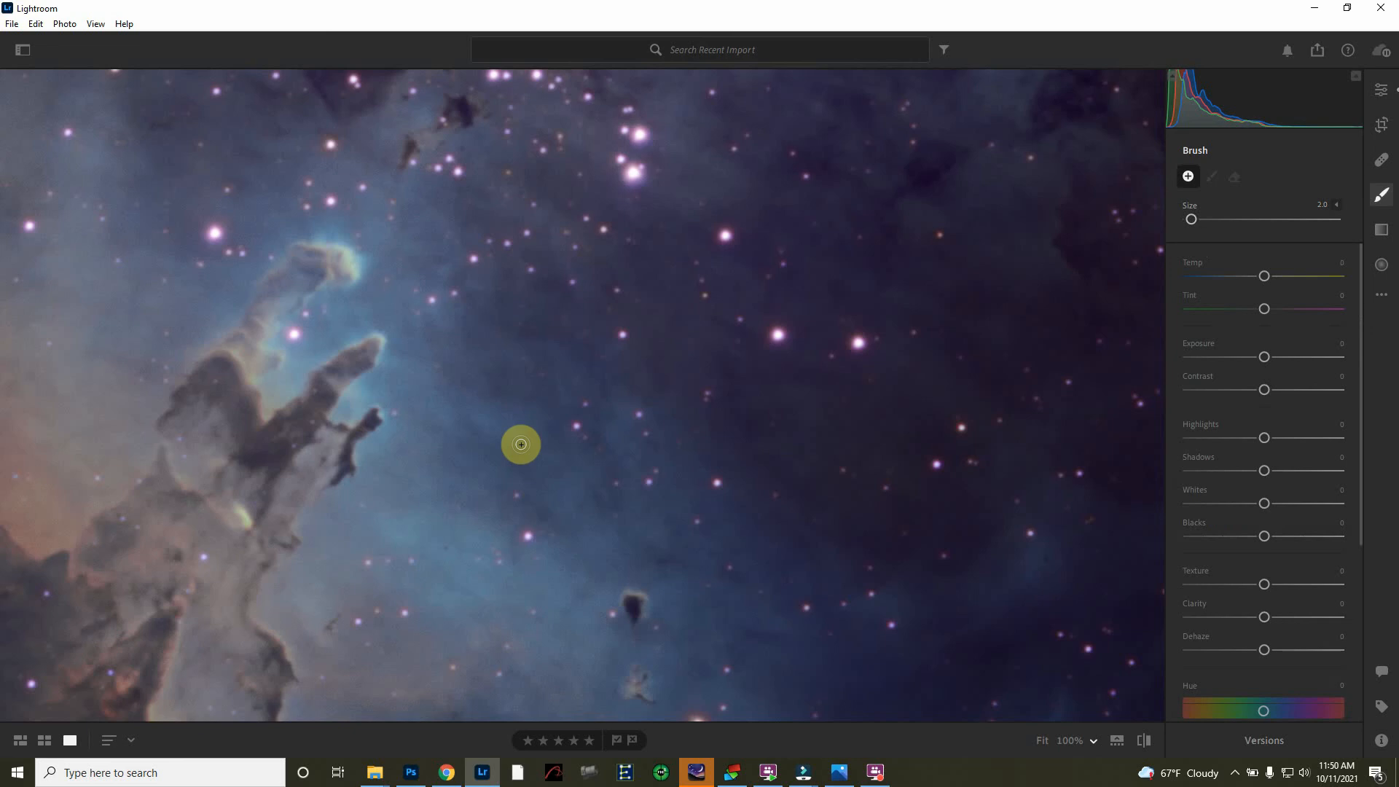
pyautogui.scroll(-1, 511, 392)
pyautogui.scroll(10, 511, 393)
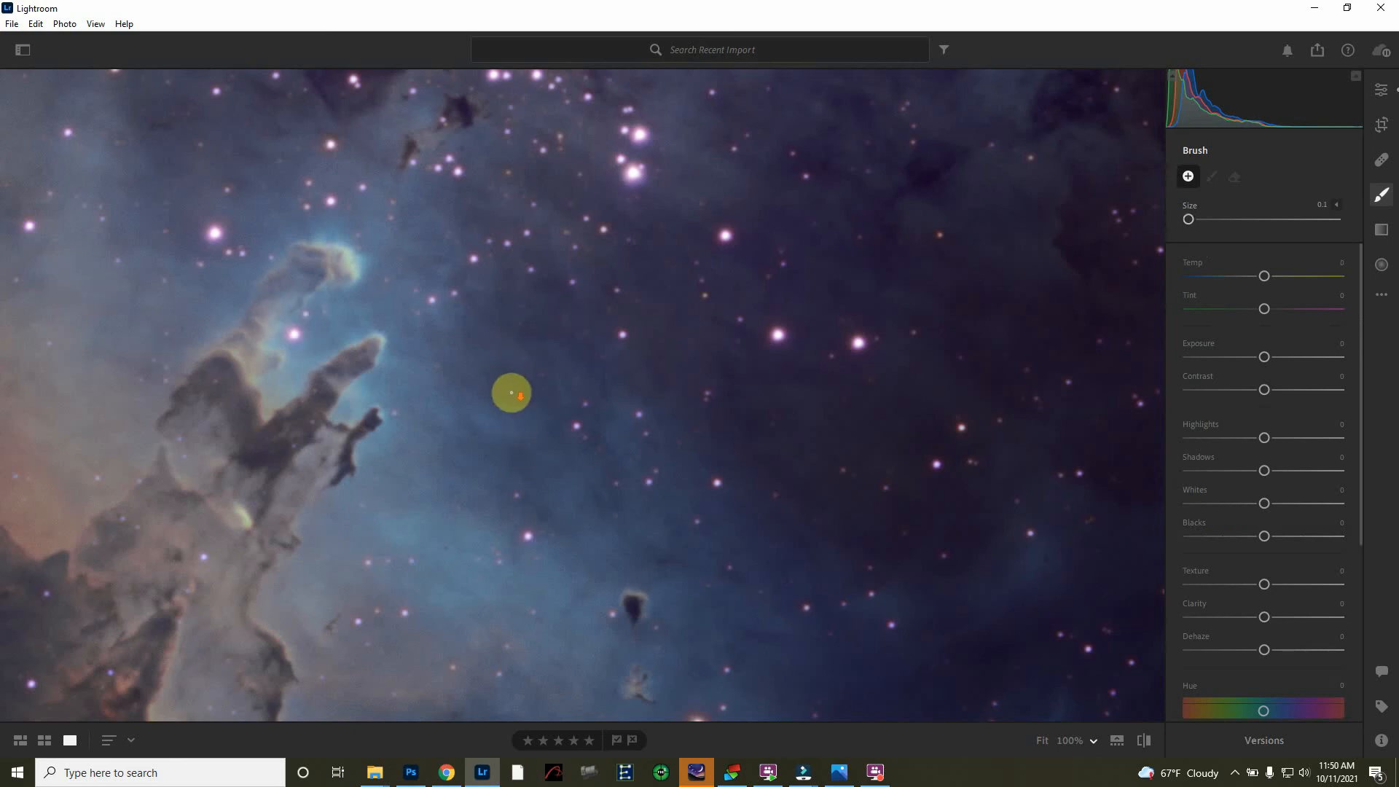
pyautogui.scroll(-10, 511, 393)
pyautogui.scroll(15, 511, 392)
pyautogui.scroll(-5, 511, 392)
pyautogui.scroll(-2, 512, 393)
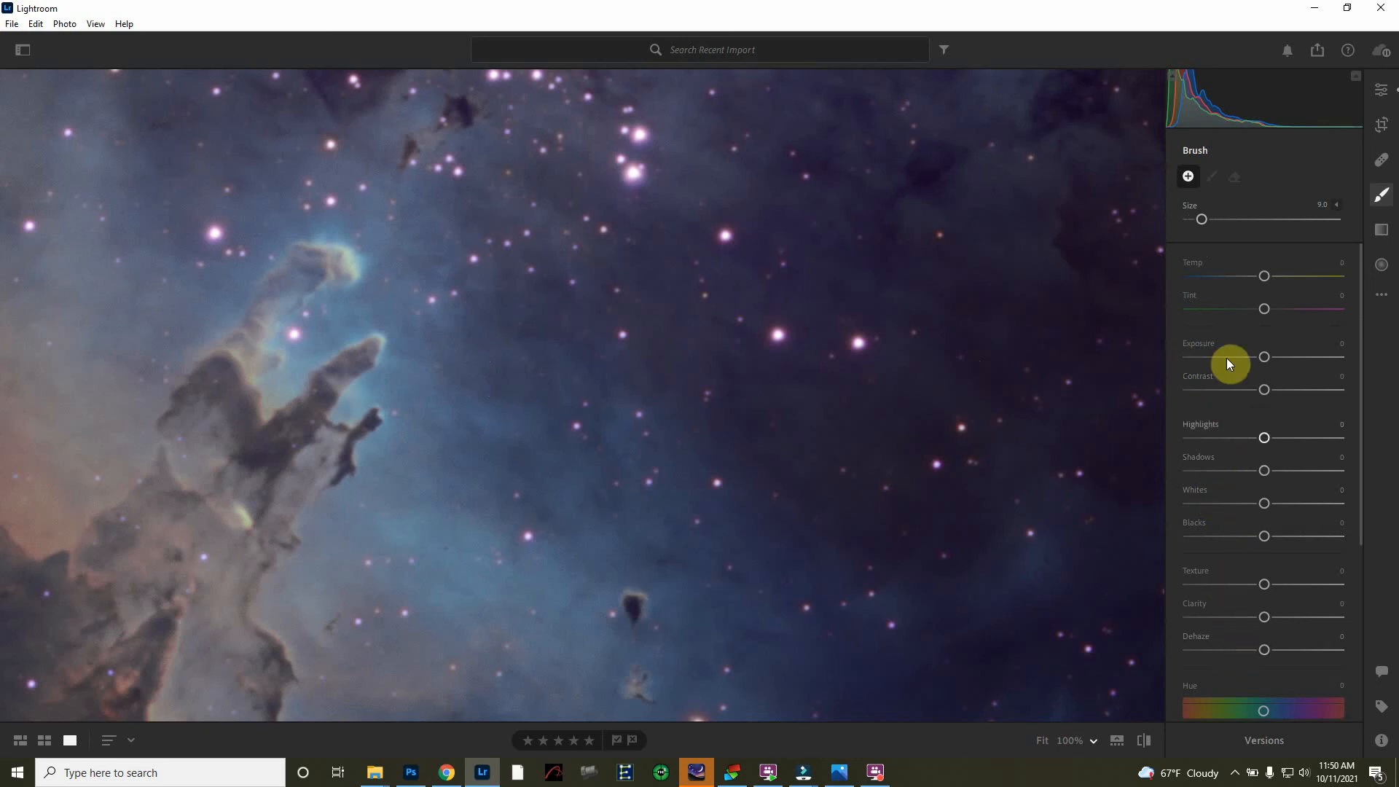
pyautogui.scroll(-4, 511, 423)
pyautogui.scroll(11, 511, 422)
pyautogui.scroll(-4, 511, 422)
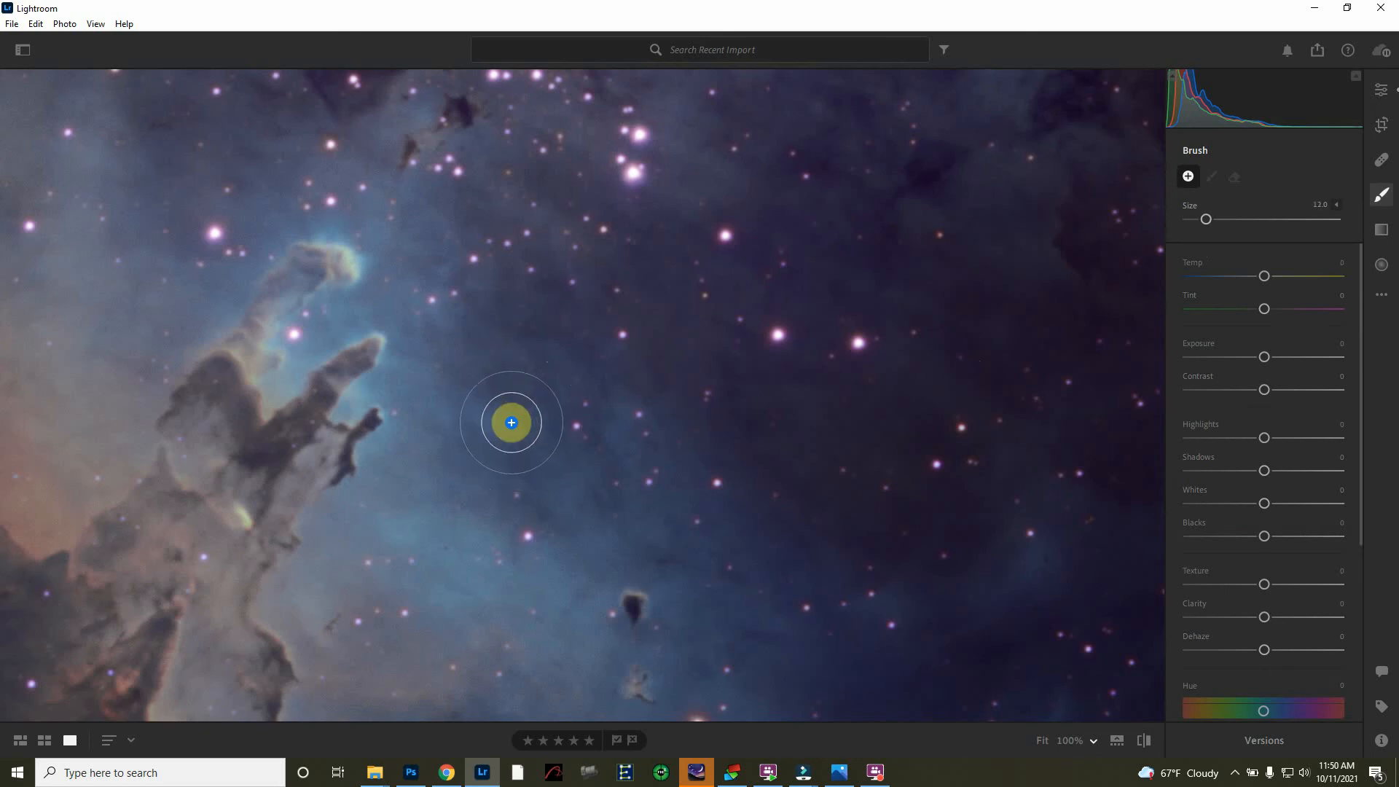
pyautogui.scroll(-2, 331, 265)
pyautogui.scroll(-6, 326, 263)
pyautogui.scroll(-1, 326, 263)
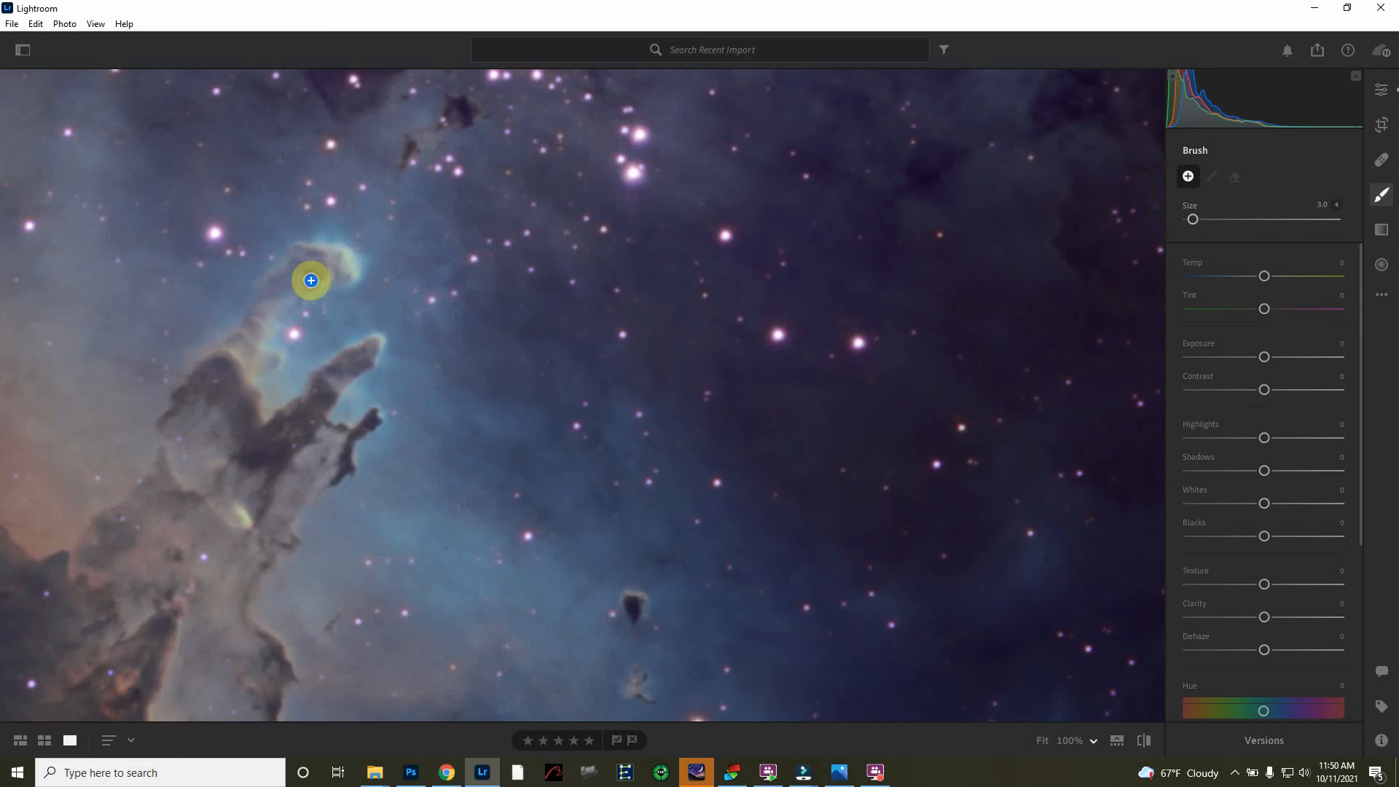
# - Try a brush mask painted along the tallest pillar from its tip downward, delete it, and reopen the Brush
pyautogui.moveTo(343, 272)
pyautogui.mouseDown()
pyautogui.moveTo(320, 256)
pyautogui.moveTo(284, 274)
pyautogui.moveTo(242, 343)
pyautogui.mouseUp()
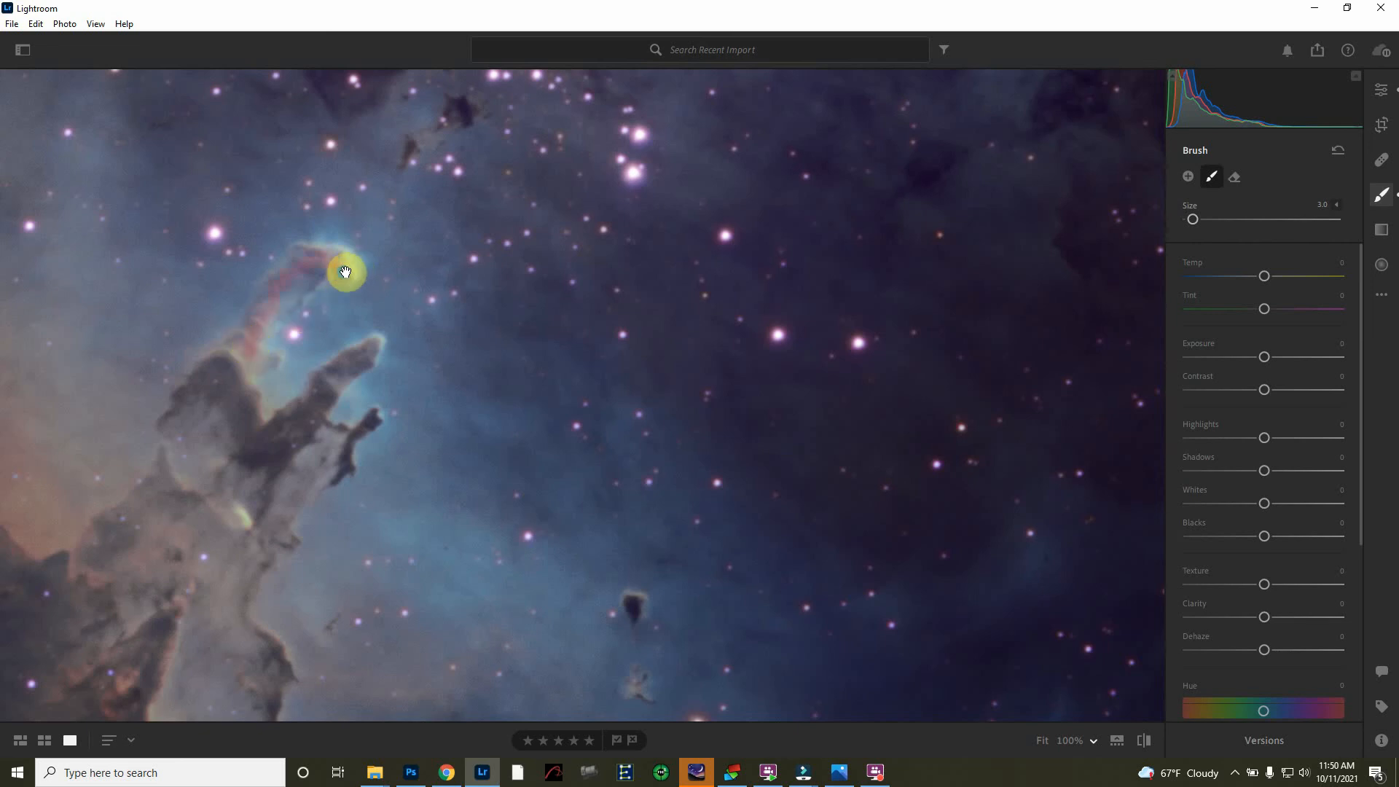
pyautogui.moveTo(343, 272)
pyautogui.rightClick(344, 272)
pyautogui.click(374, 300)
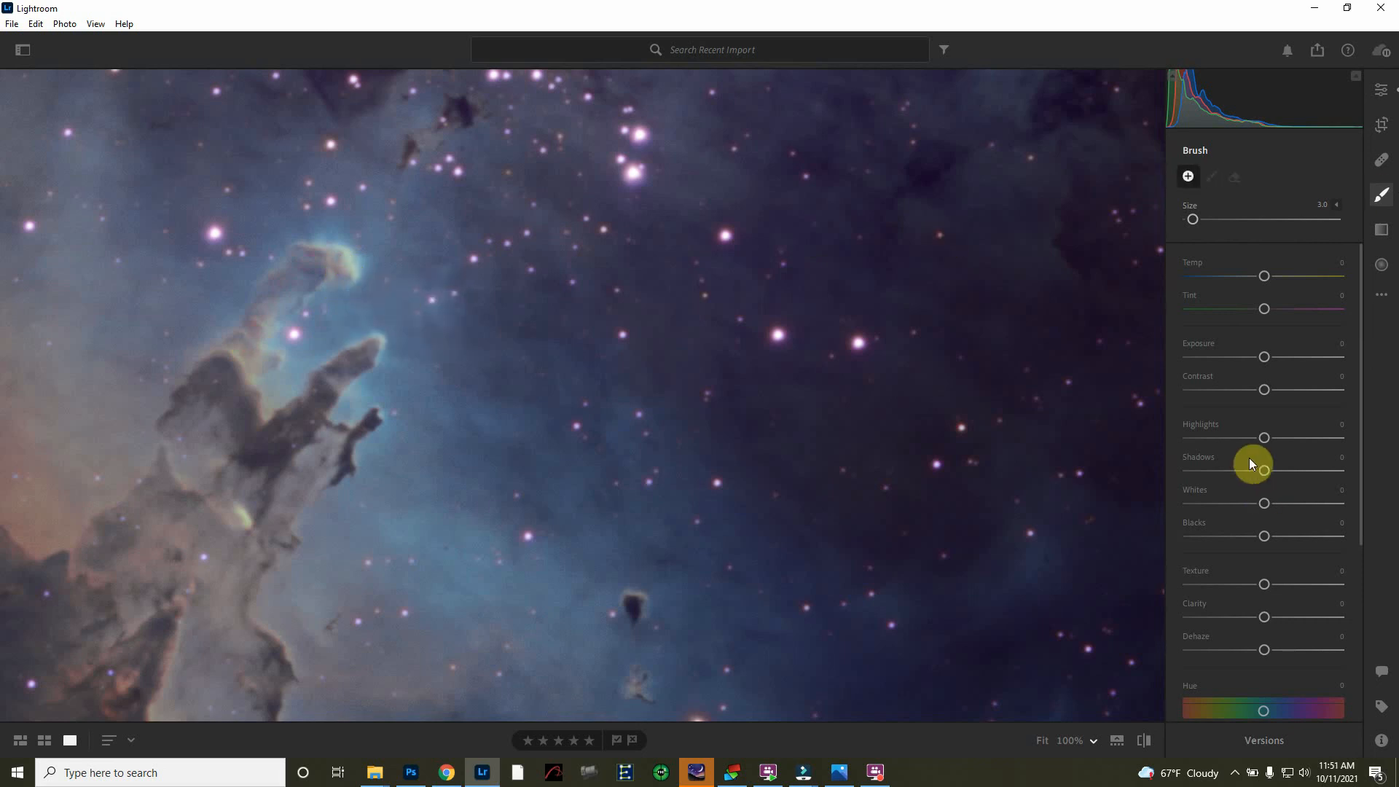
pyautogui.click(1382, 197)
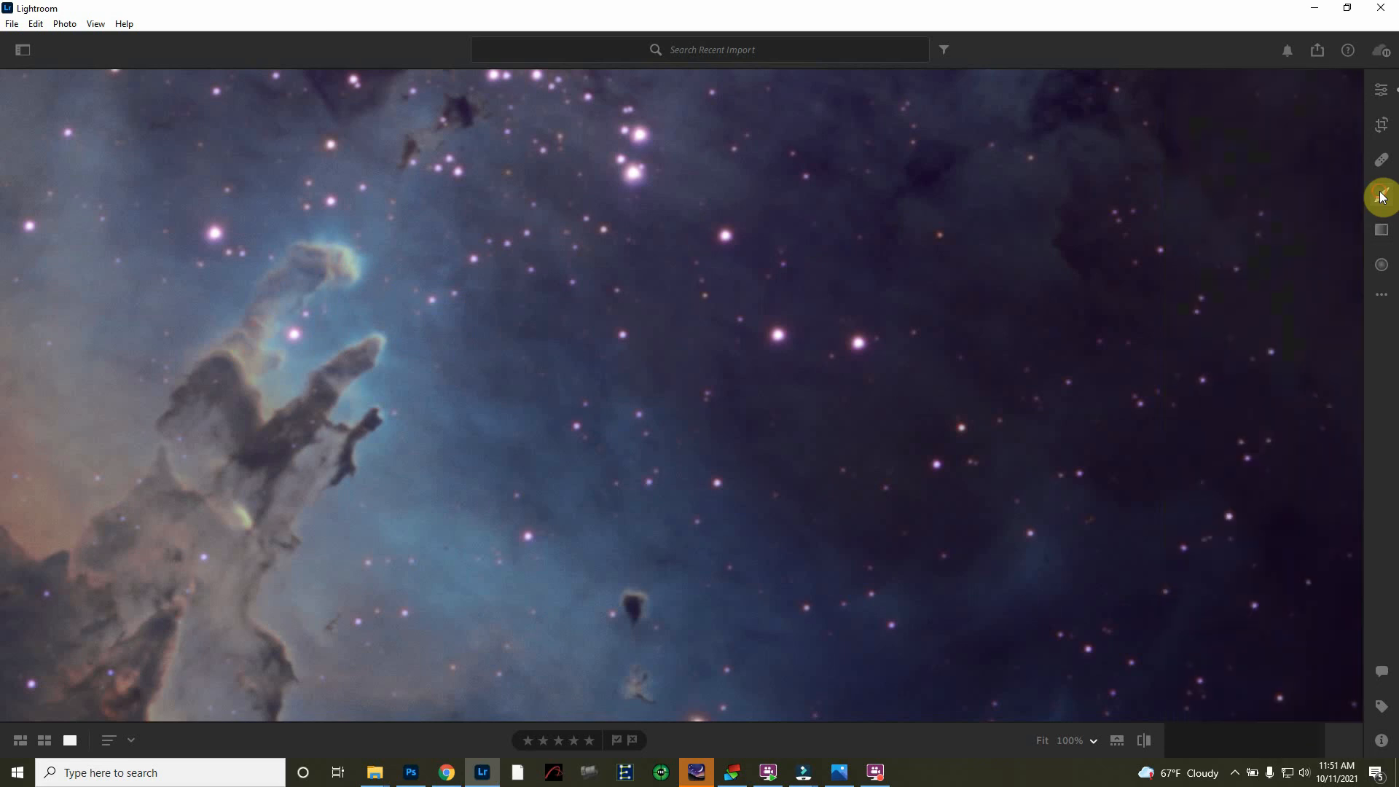
pyautogui.click(1382, 196)
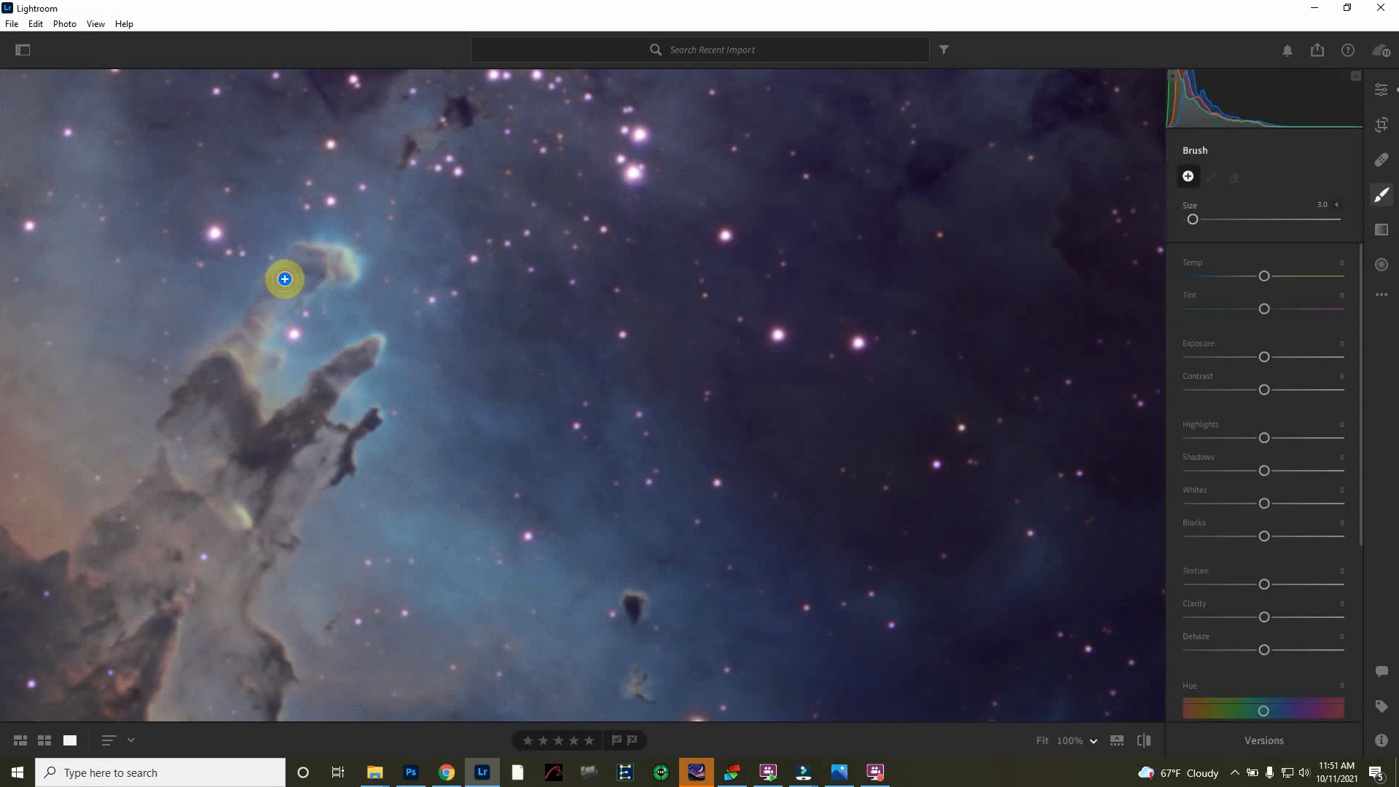
# - Set the Brush size to 5.0 and paint a mask back and forth along the tallest pillar from its tip to its base
pyautogui.scroll(-2, 336, 266)
pyautogui.scroll(3, 336, 266)
pyautogui.scroll(1, 336, 266)
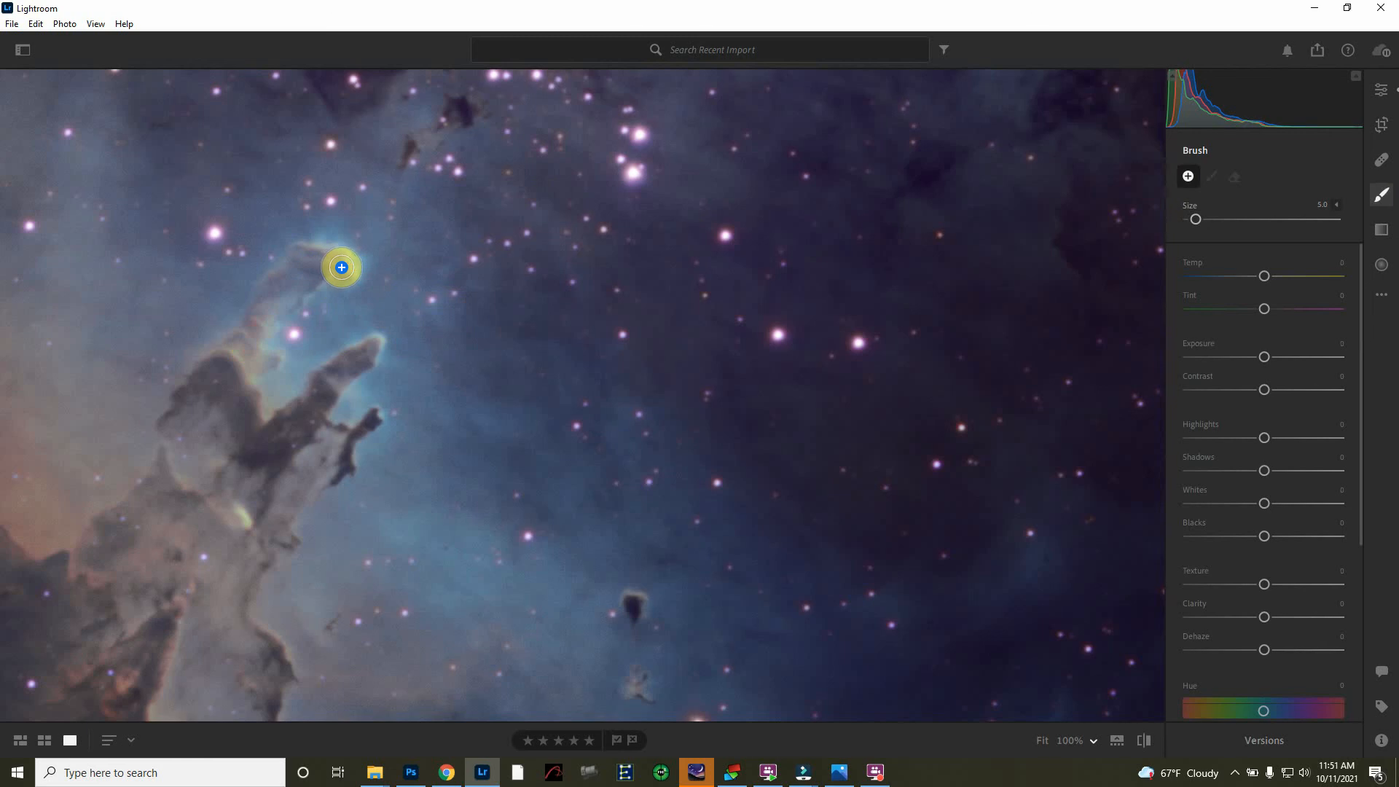
pyautogui.moveTo(341, 266)
pyautogui.mouseDown()
pyautogui.moveTo(307, 259)
pyautogui.moveTo(274, 281)
pyautogui.moveTo(247, 321)
pyautogui.moveTo(253, 345)
pyautogui.mouseUp()
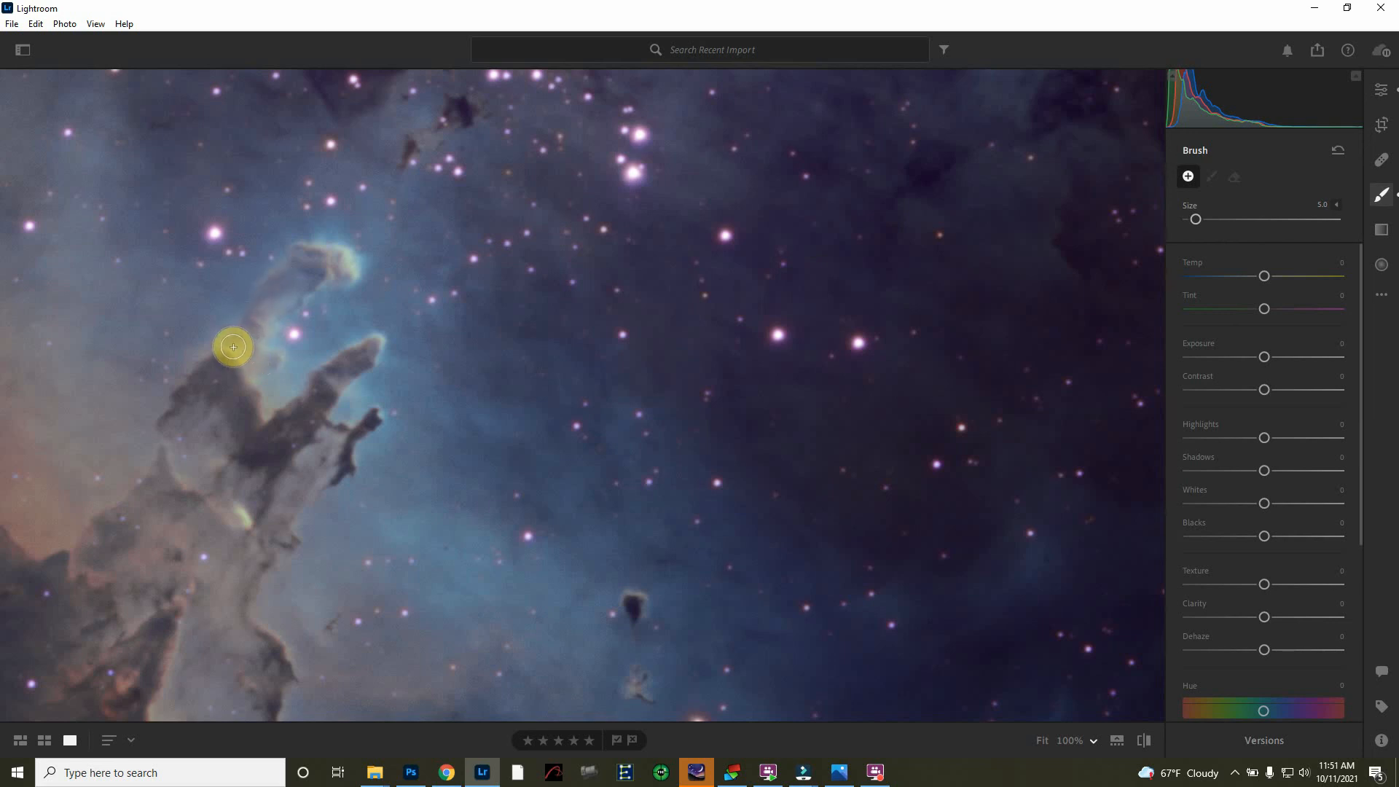
pyautogui.moveTo(253, 332)
pyautogui.mouseDown()
pyautogui.moveTo(318, 322)
pyautogui.moveTo(343, 268)
pyautogui.mouseUp()
pyautogui.moveTo(343, 271)
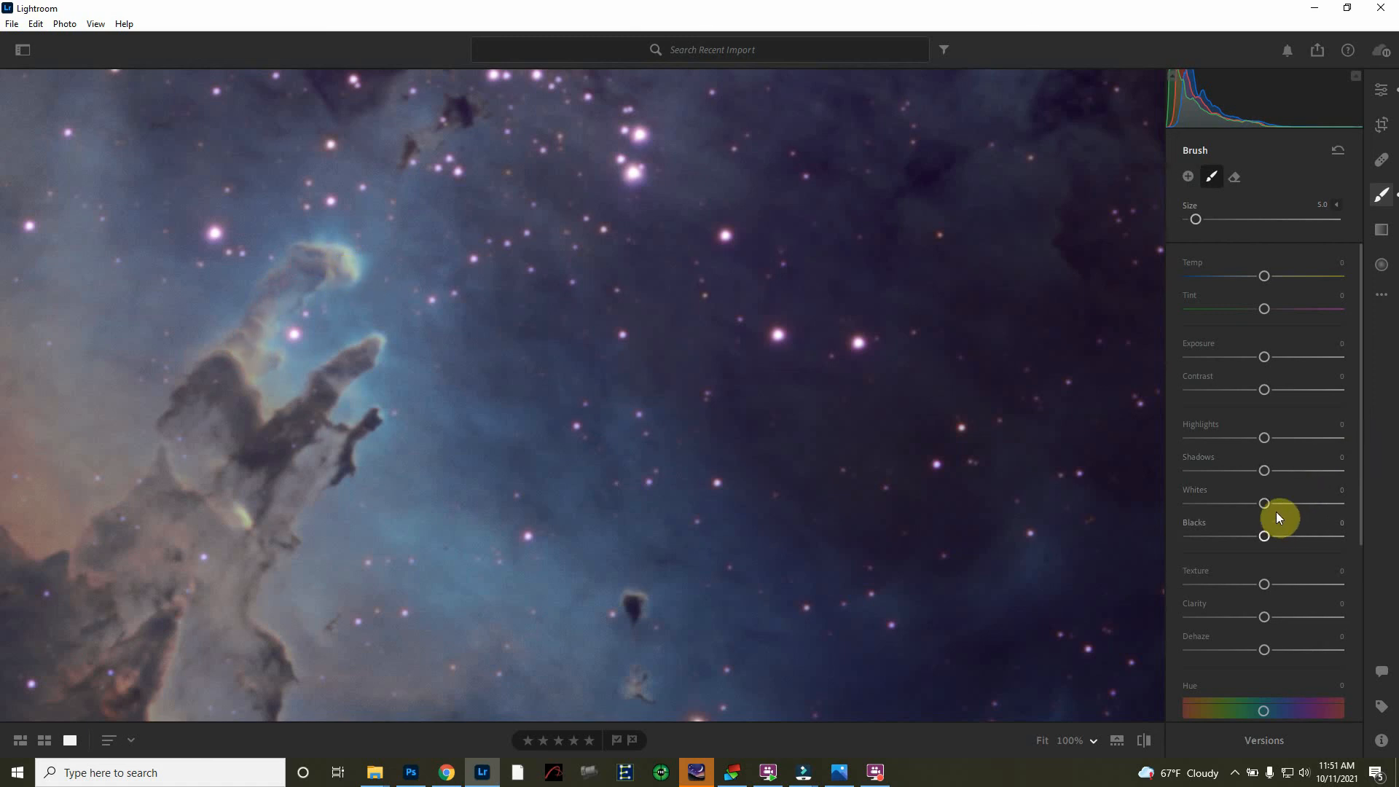
# - Try strong negative and positive Whites adjustments on the brushed pillar mask and return the slider close to neutral
pyautogui.moveTo(1265, 503); pyautogui.dragTo(1188, 516)
pyautogui.moveTo(1342, 509); pyautogui.dragTo(1170, 518)
pyautogui.moveTo(1315, 504); pyautogui.dragTo(1316, 503)
pyautogui.moveTo(1272, 513); pyautogui.dragTo(1262, 513)
pyautogui.moveTo(1265, 393)
pyautogui.mouseDown()
pyautogui.moveTo(1333, 381)
pyautogui.moveTo(1167, 391)
pyautogui.moveTo(1357, 382)
pyautogui.moveTo(1264, 395)
pyautogui.mouseUp()
pyautogui.moveTo(1264, 473); pyautogui.dragTo(1265, 507)
# - Add a Radial Gradient over the blue area beside the pillars and stretch it into a tall ellipse enclosing the bright star cluster
pyautogui.click(1380, 264)
pyautogui.click(590, 254)
pyautogui.moveTo(587, 291); pyautogui.dragTo(583, 525)
pyautogui.moveTo(619, 253); pyautogui.dragTo(869, 260)
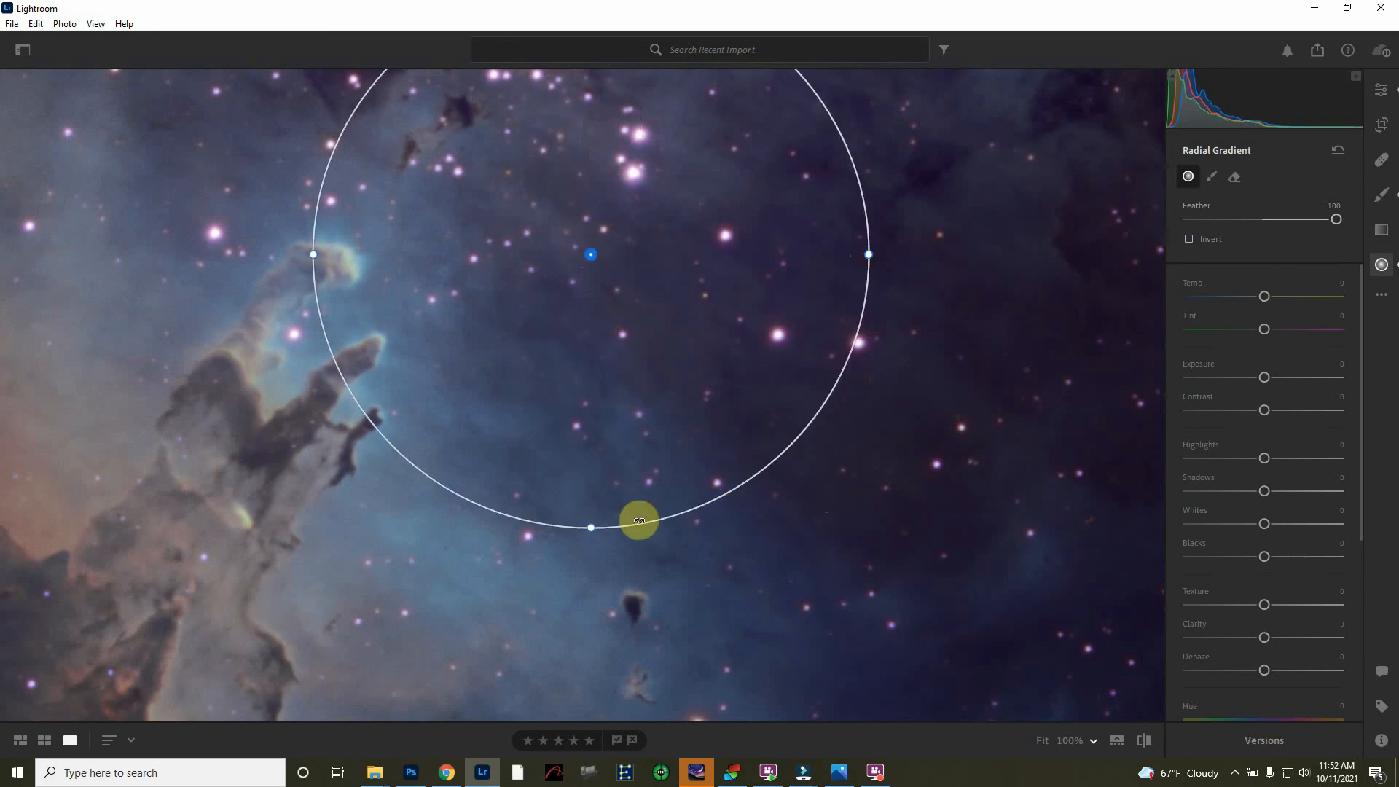
pyautogui.moveTo(593, 532); pyautogui.dragTo(590, 644)
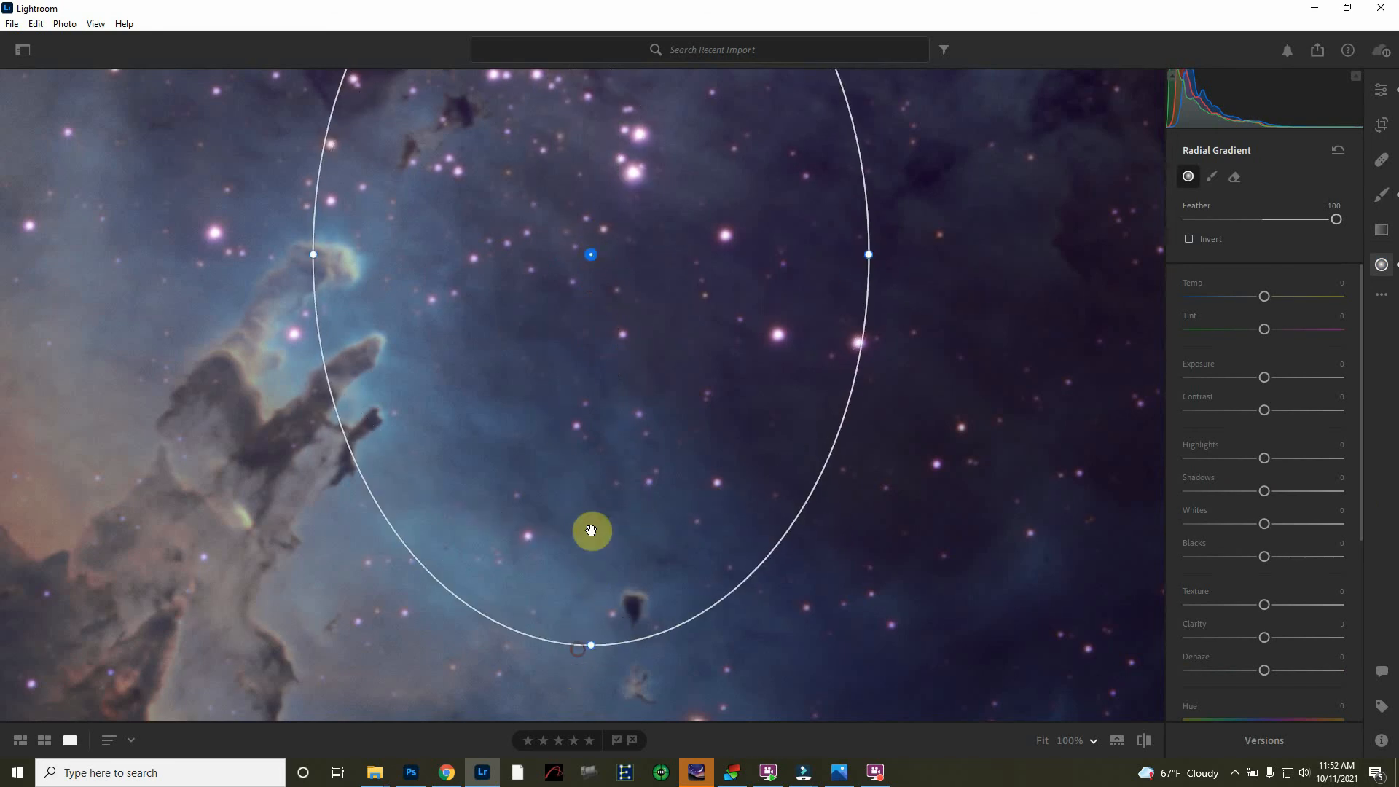
pyautogui.scroll(-5, 592, 530)
pyautogui.scroll(10, 592, 530)
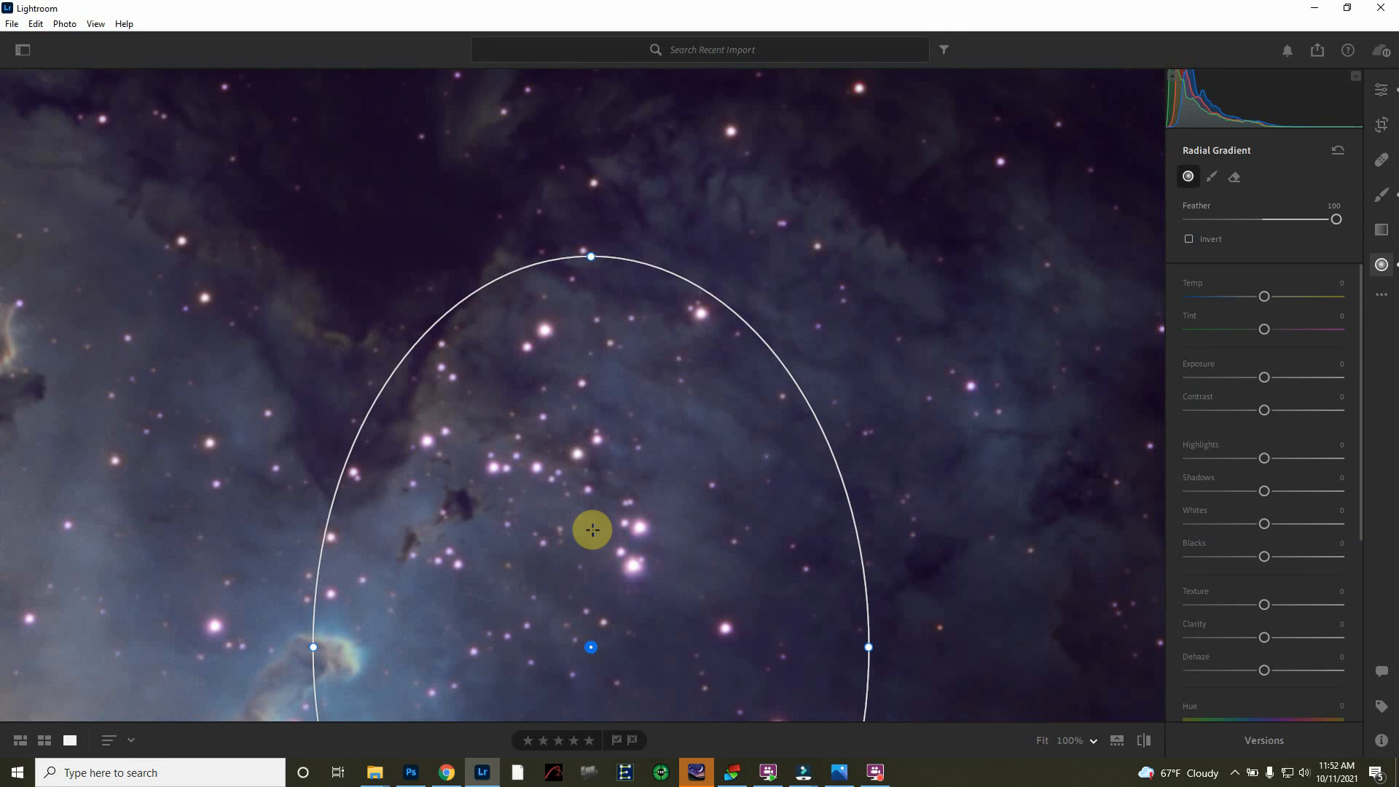
pyautogui.scroll(-6, 594, 533)
pyautogui.scroll(-1, 594, 533)
pyautogui.scroll(2, 594, 534)
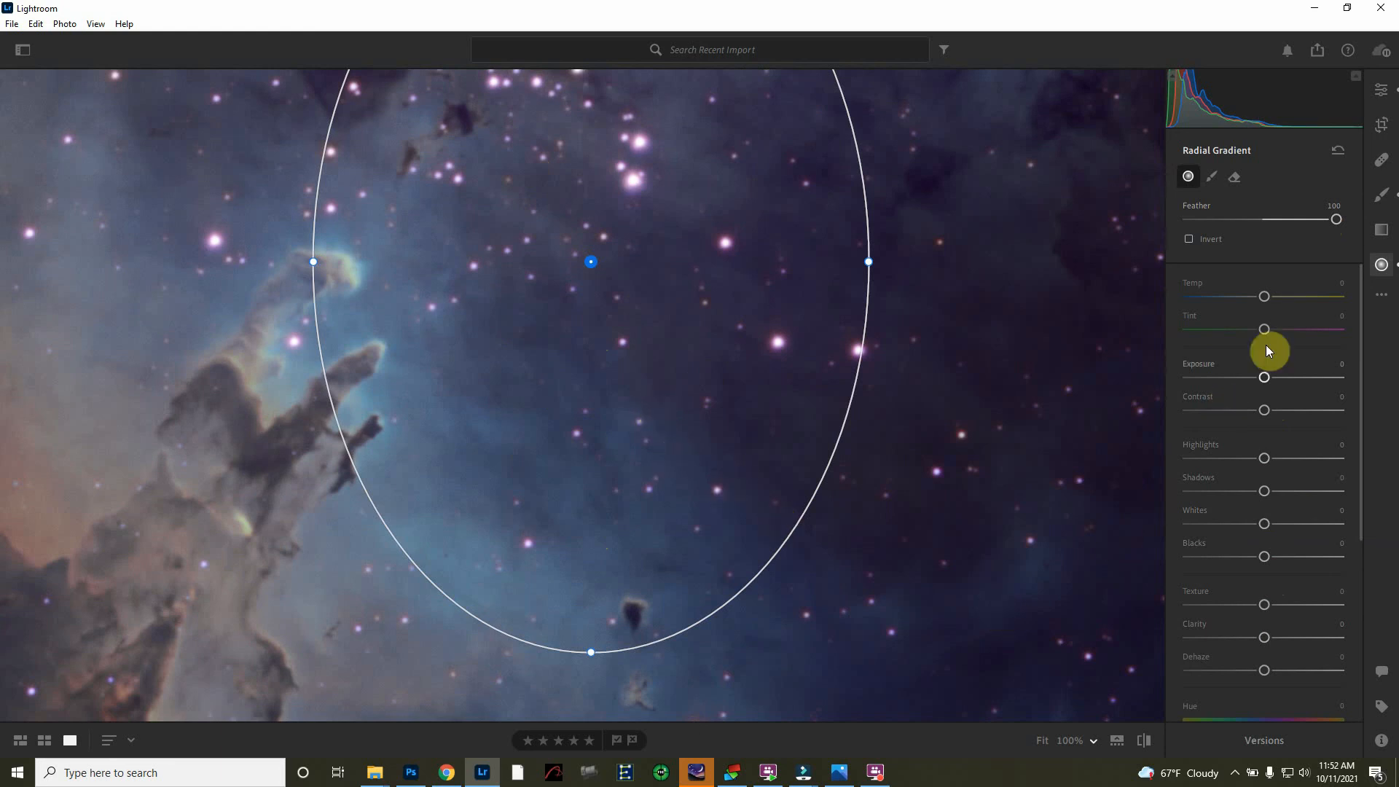
# - Place a short Linear Gradient across the middle of the nebula and close its adjustment settings
pyautogui.click(1381, 234)
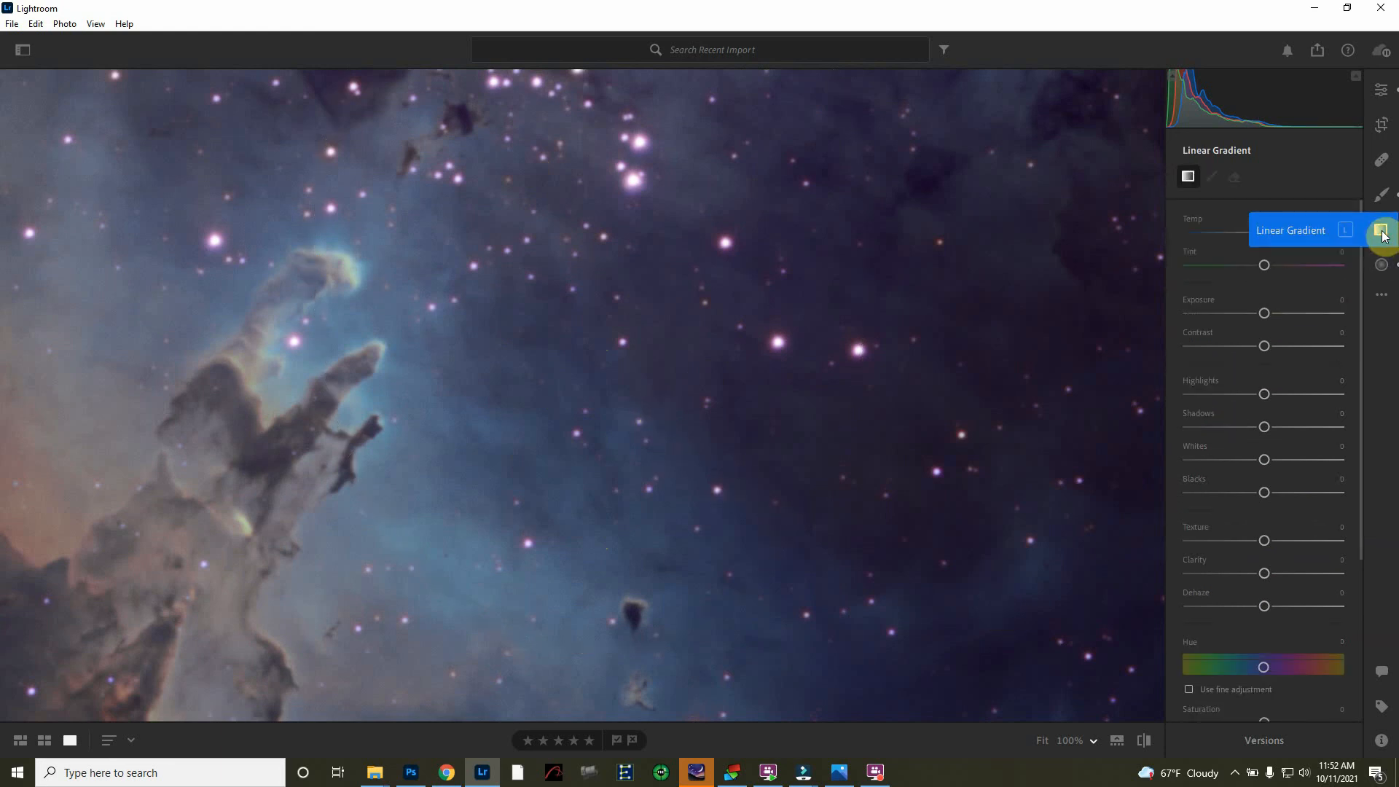
pyautogui.click(619, 352)
pyautogui.moveTo(596, 382); pyautogui.dragTo(586, 422)
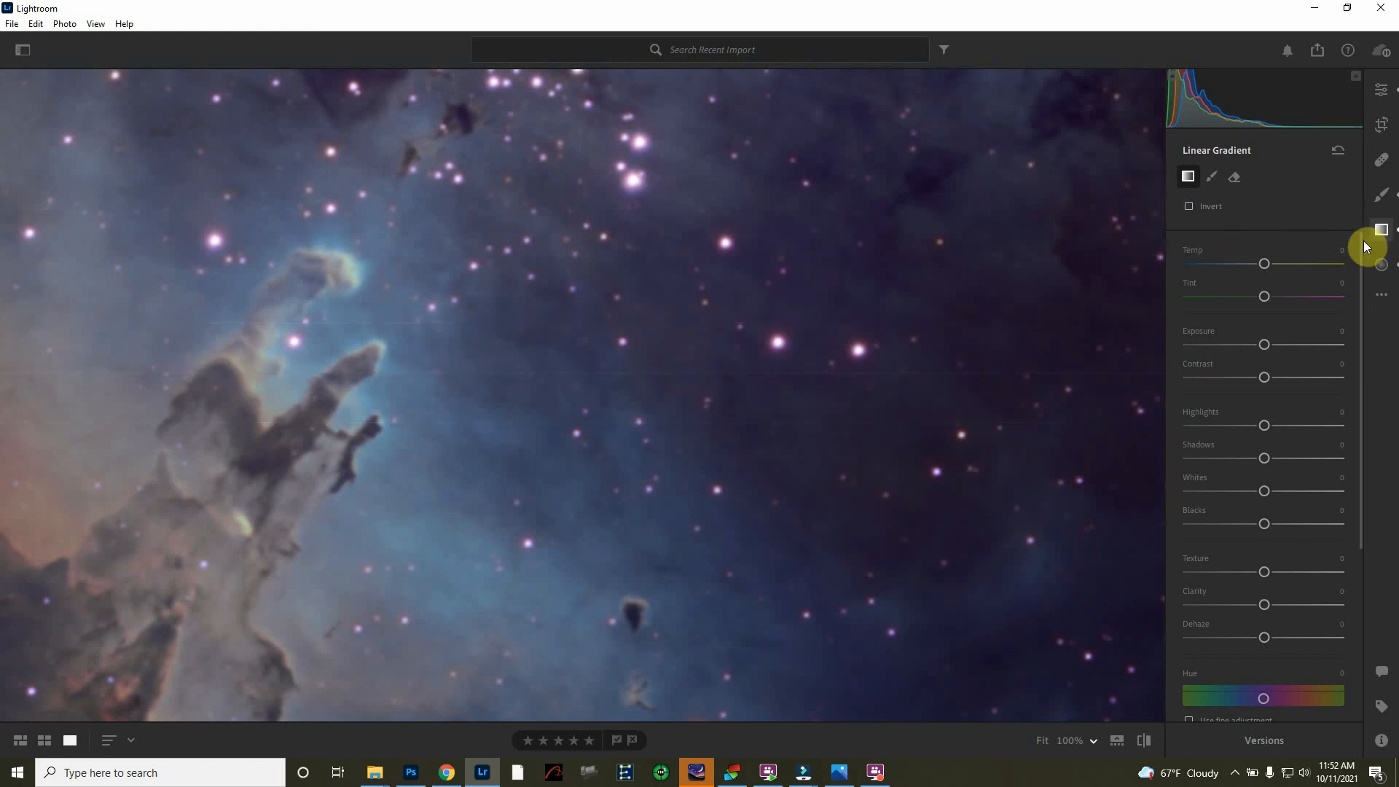
pyautogui.click(1381, 228)
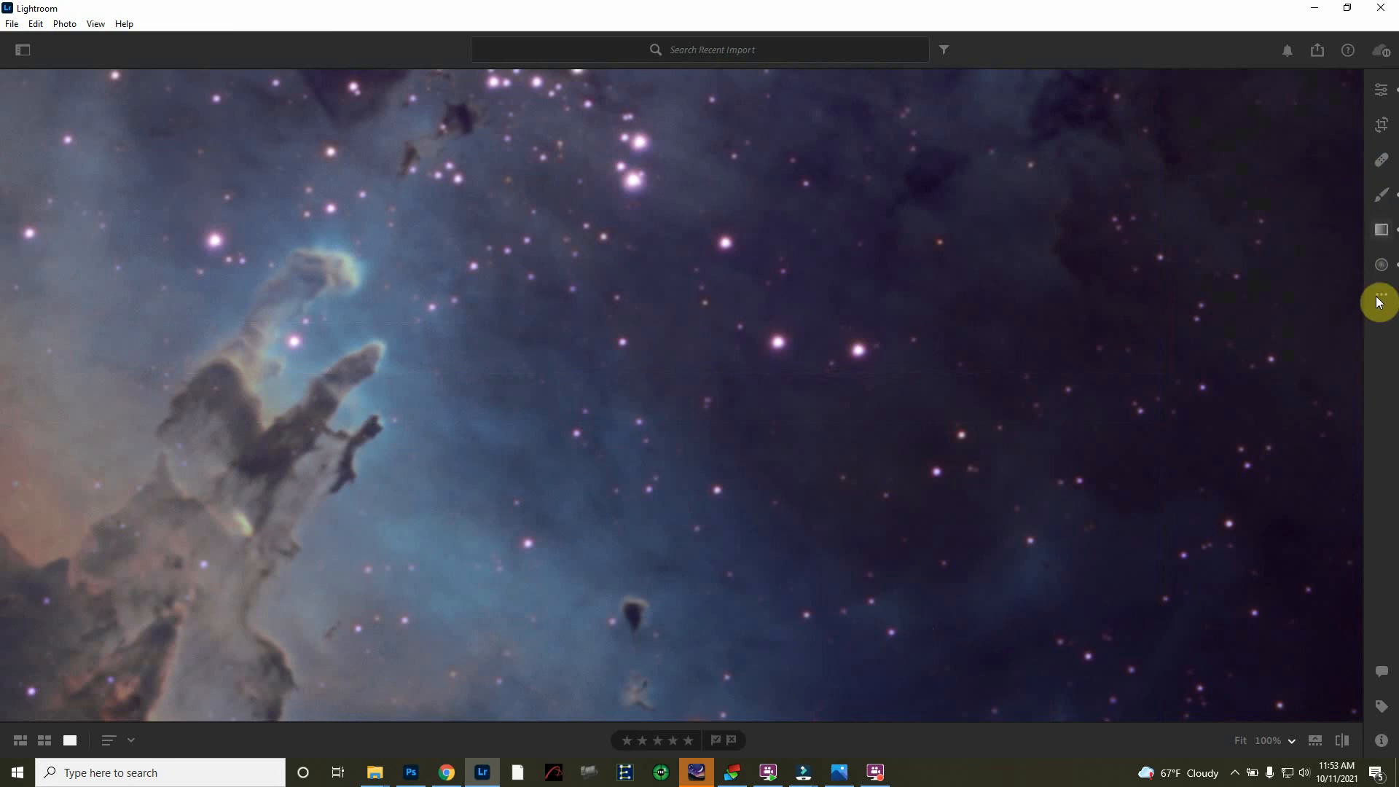
# - Review the global Light, Tone Curve and Color Mixer settings while examining the photo's details and overall appearance
pyautogui.click(1380, 89)
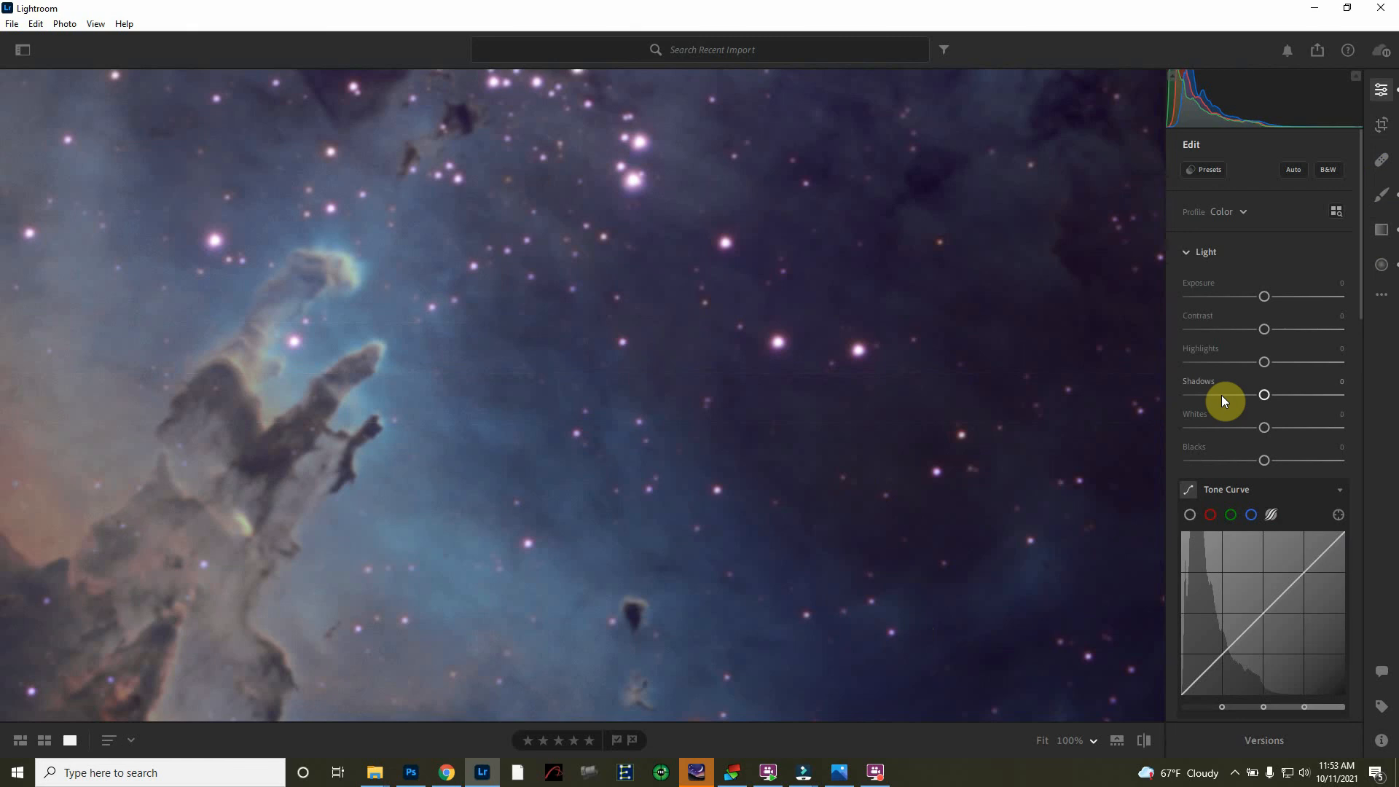
pyautogui.scroll(-5, 1221, 395)
pyautogui.scroll(5, 1221, 394)
pyautogui.scroll(-2, 1221, 395)
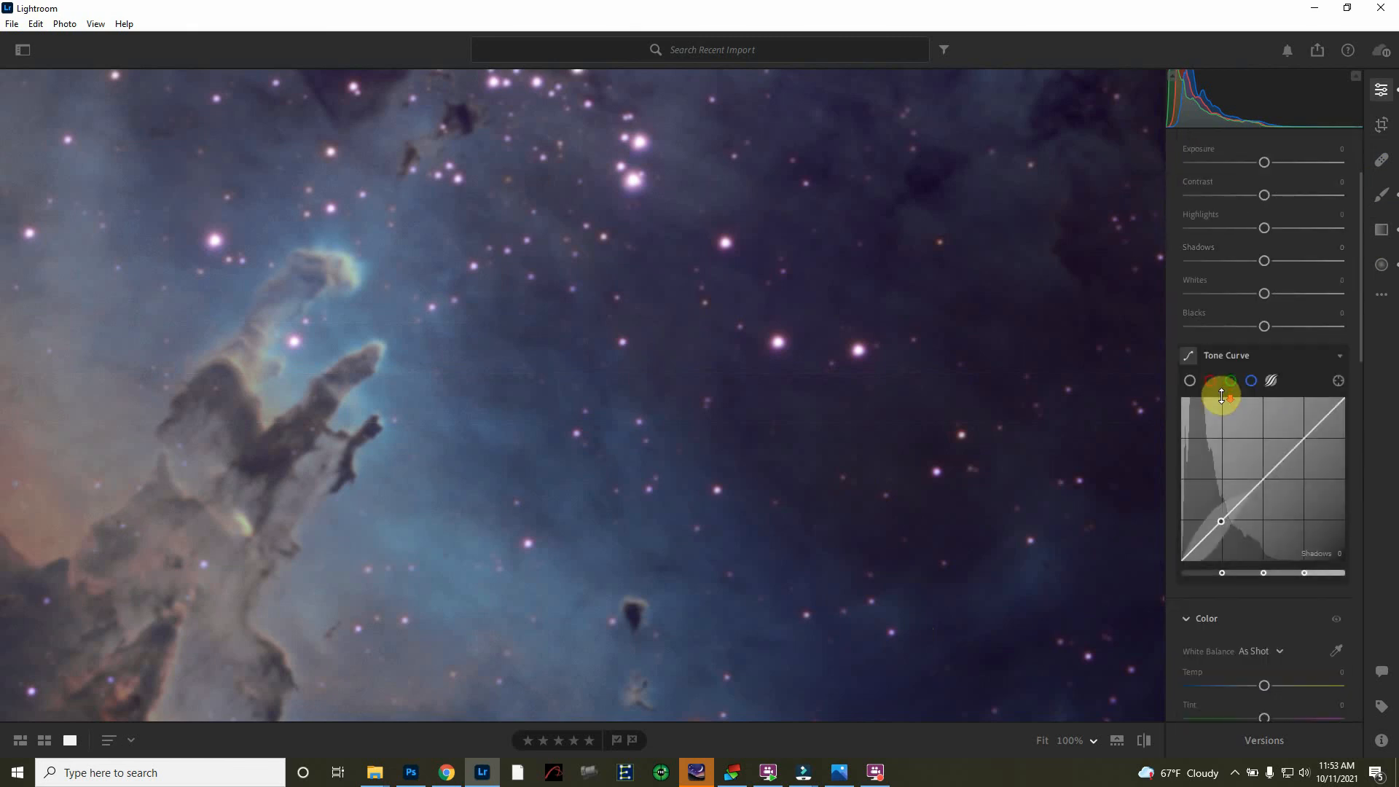
pyautogui.click(1239, 503)
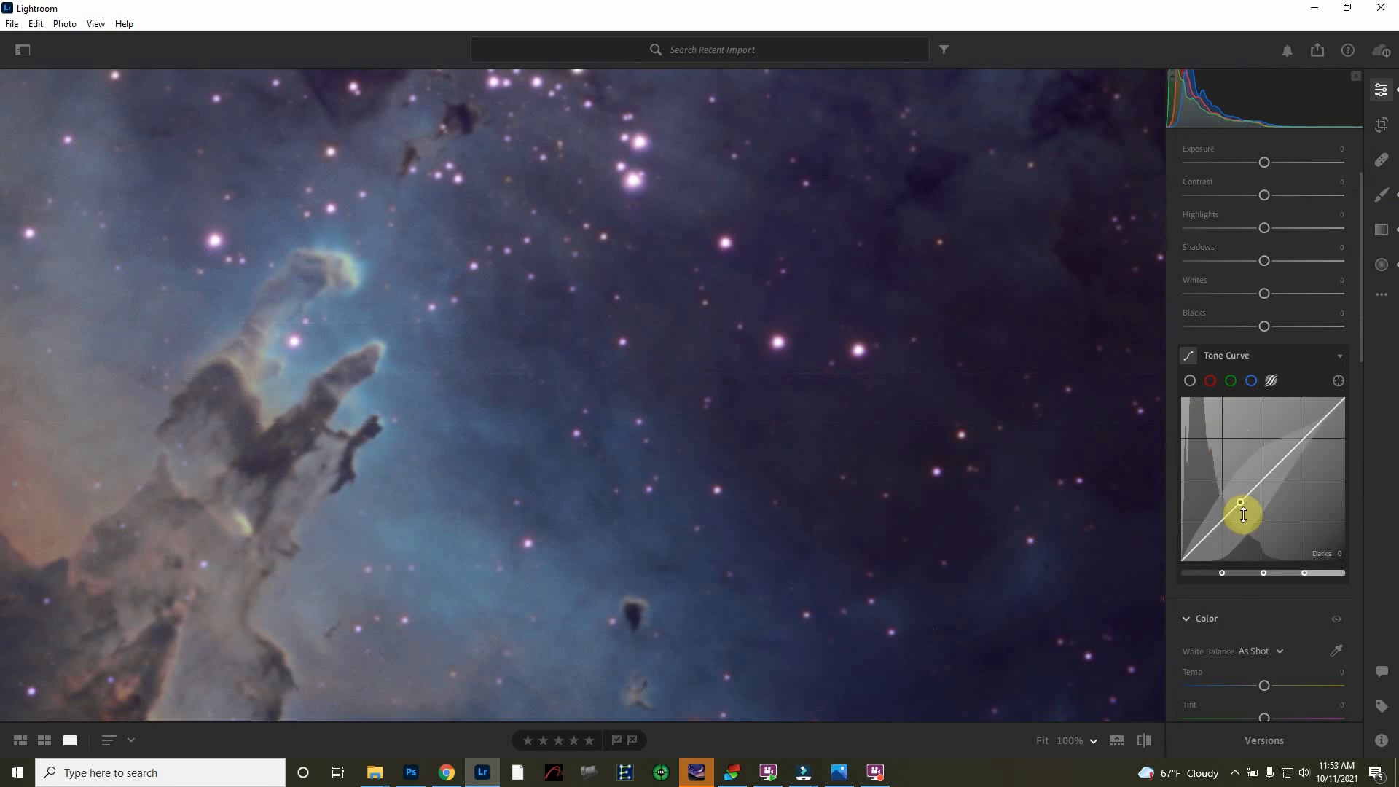
pyautogui.scroll(-5, 1028, 397)
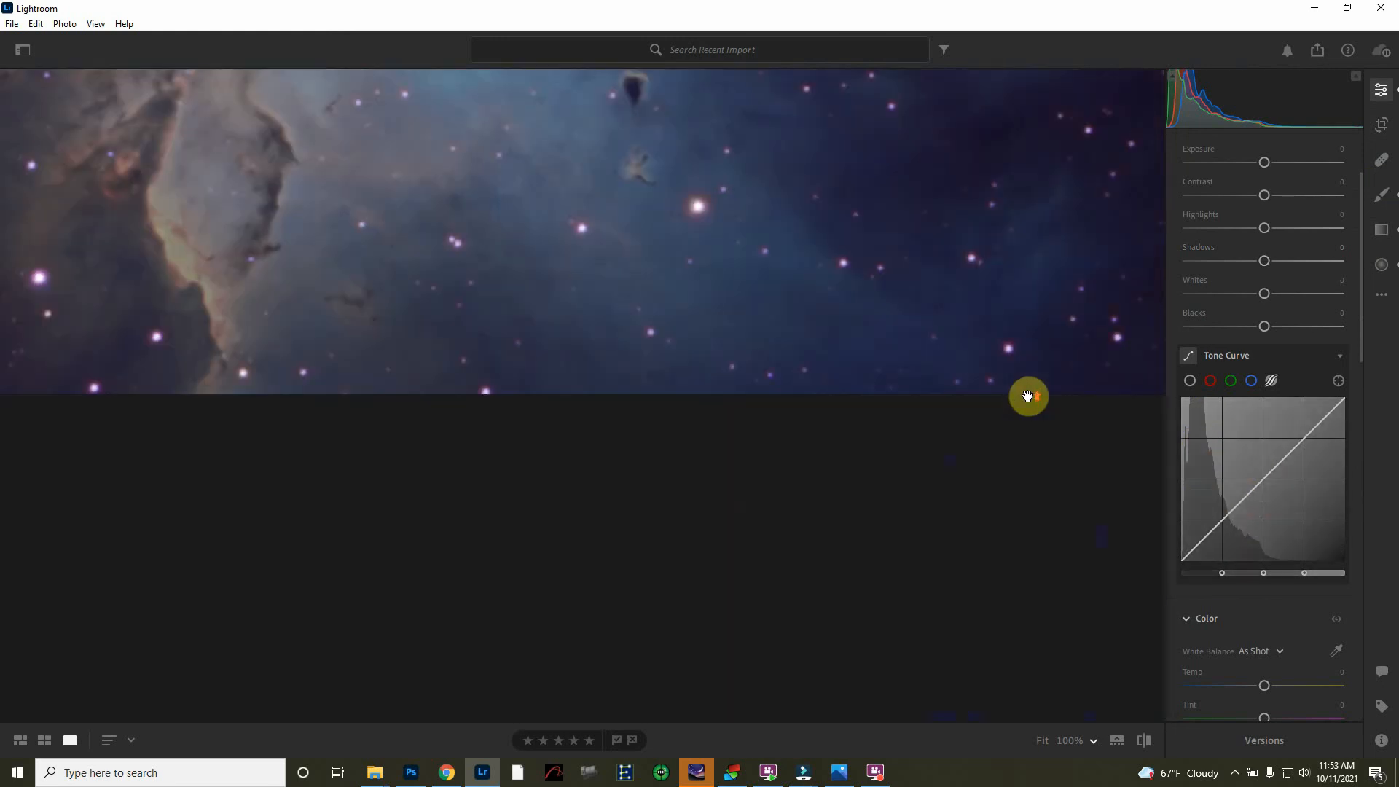
pyautogui.scroll(5, 1027, 396)
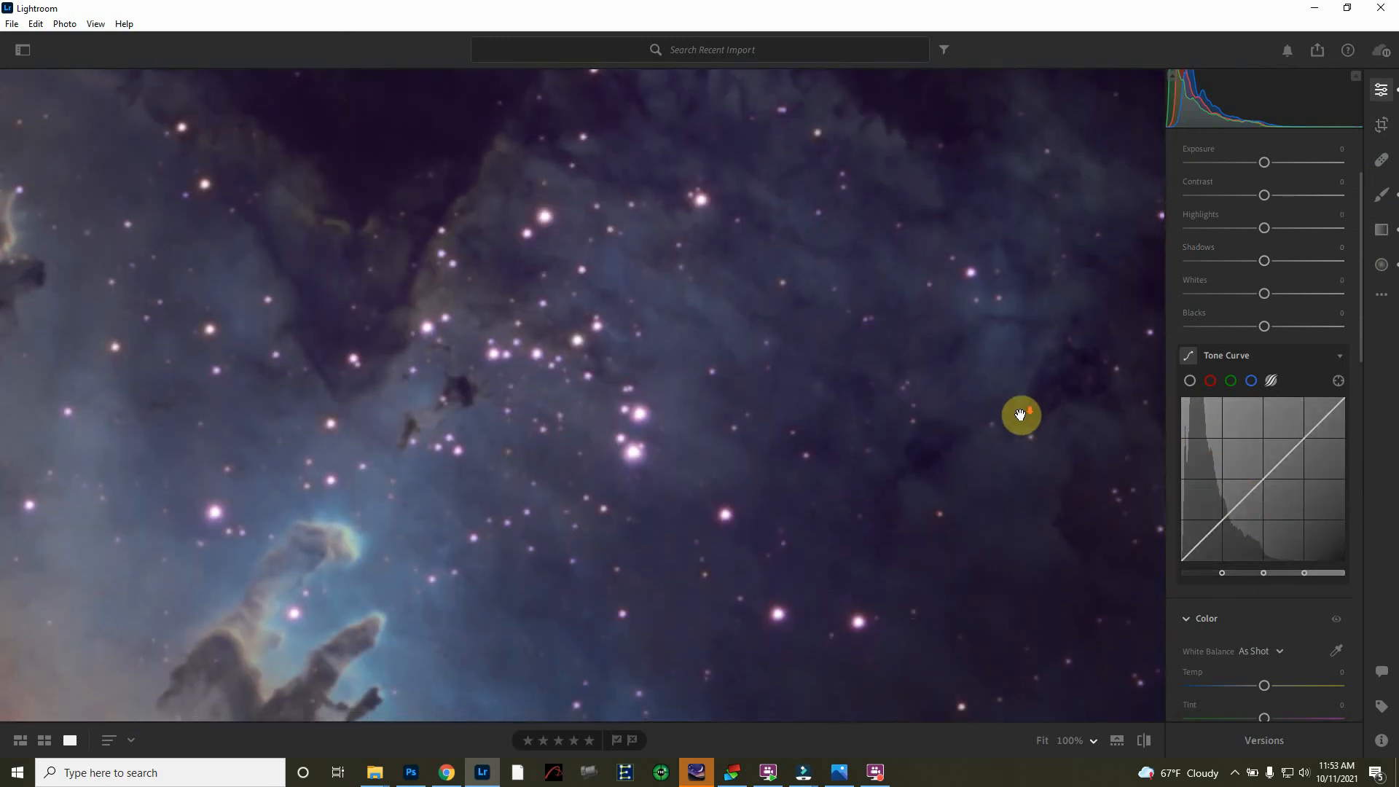
pyautogui.scroll(-3, 1020, 415)
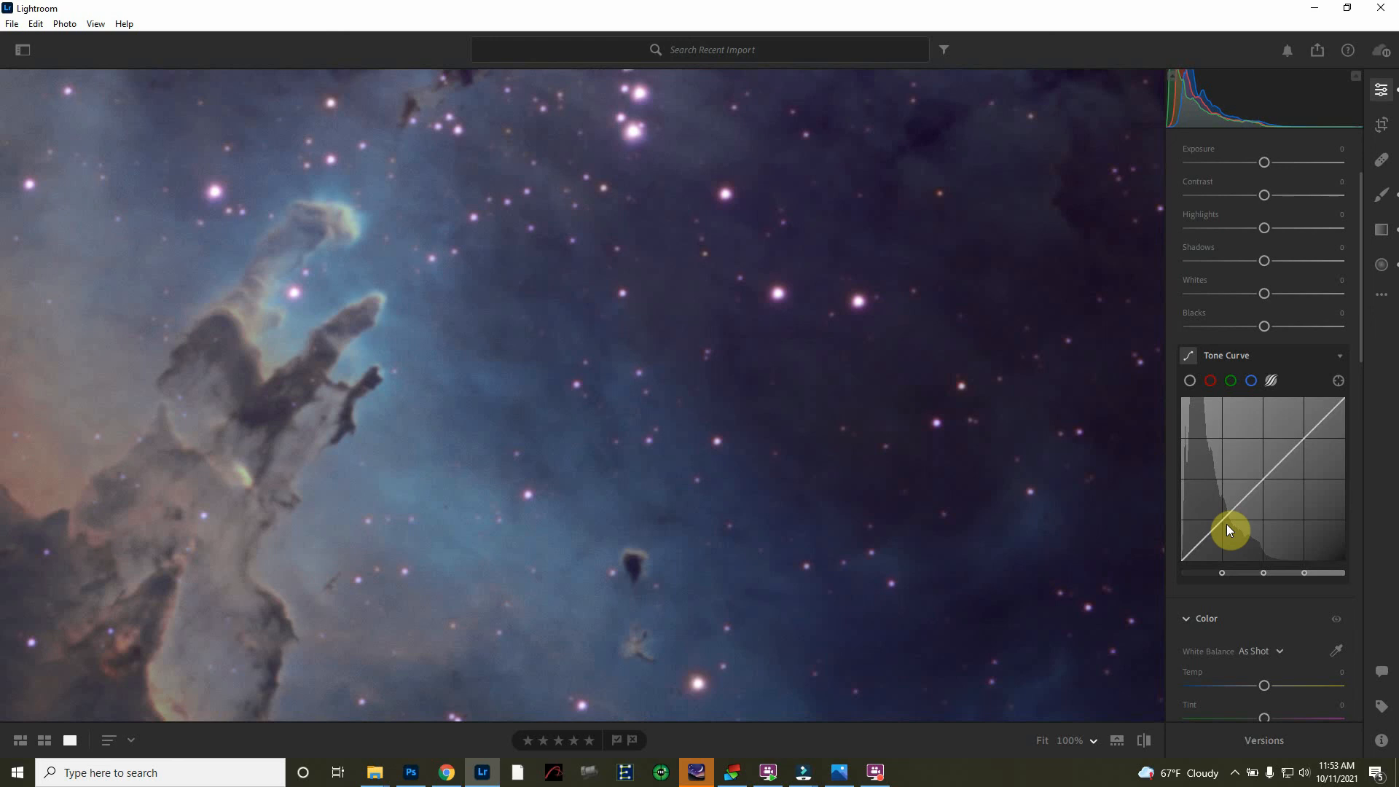
pyautogui.moveTo(1361, 307); pyautogui.dragTo(1383, 505)
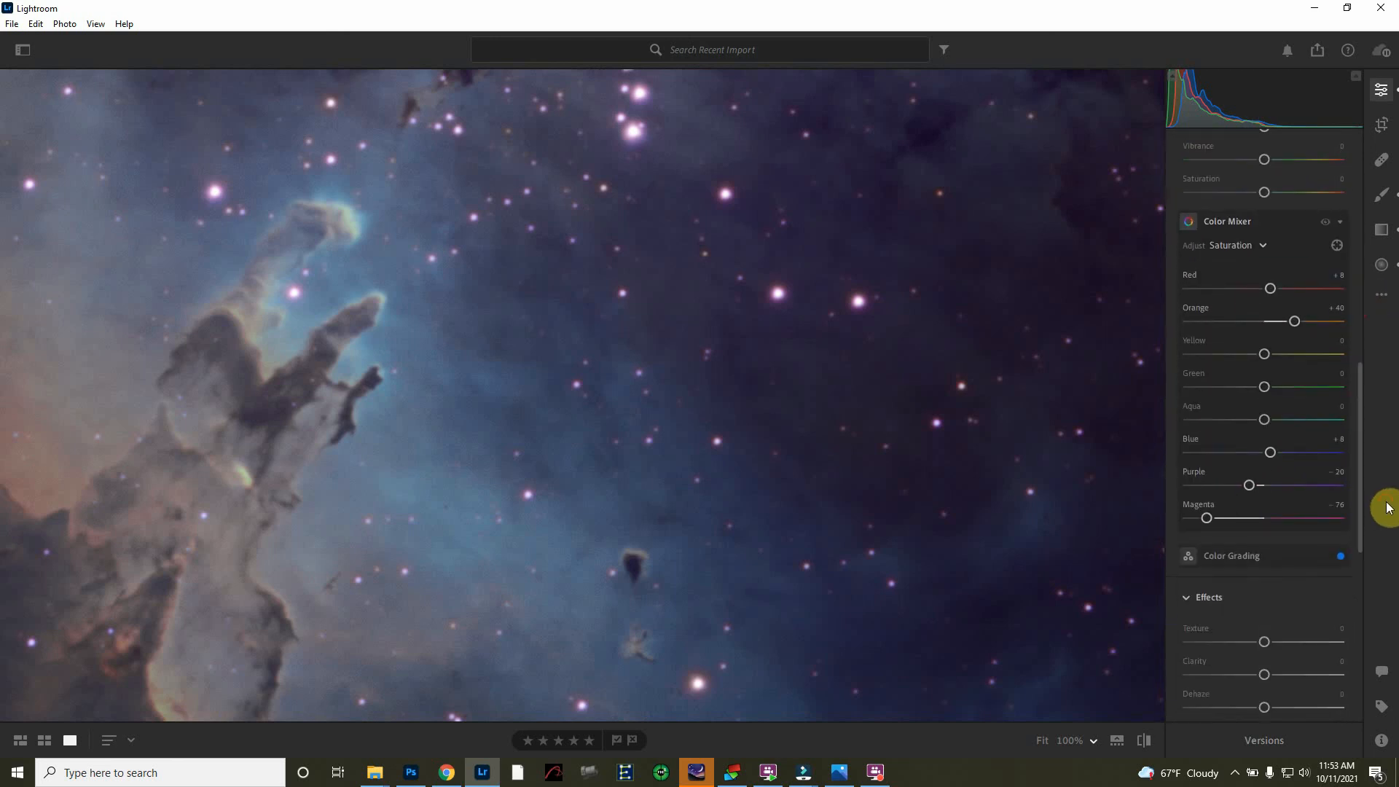
pyautogui.click(799, 518)
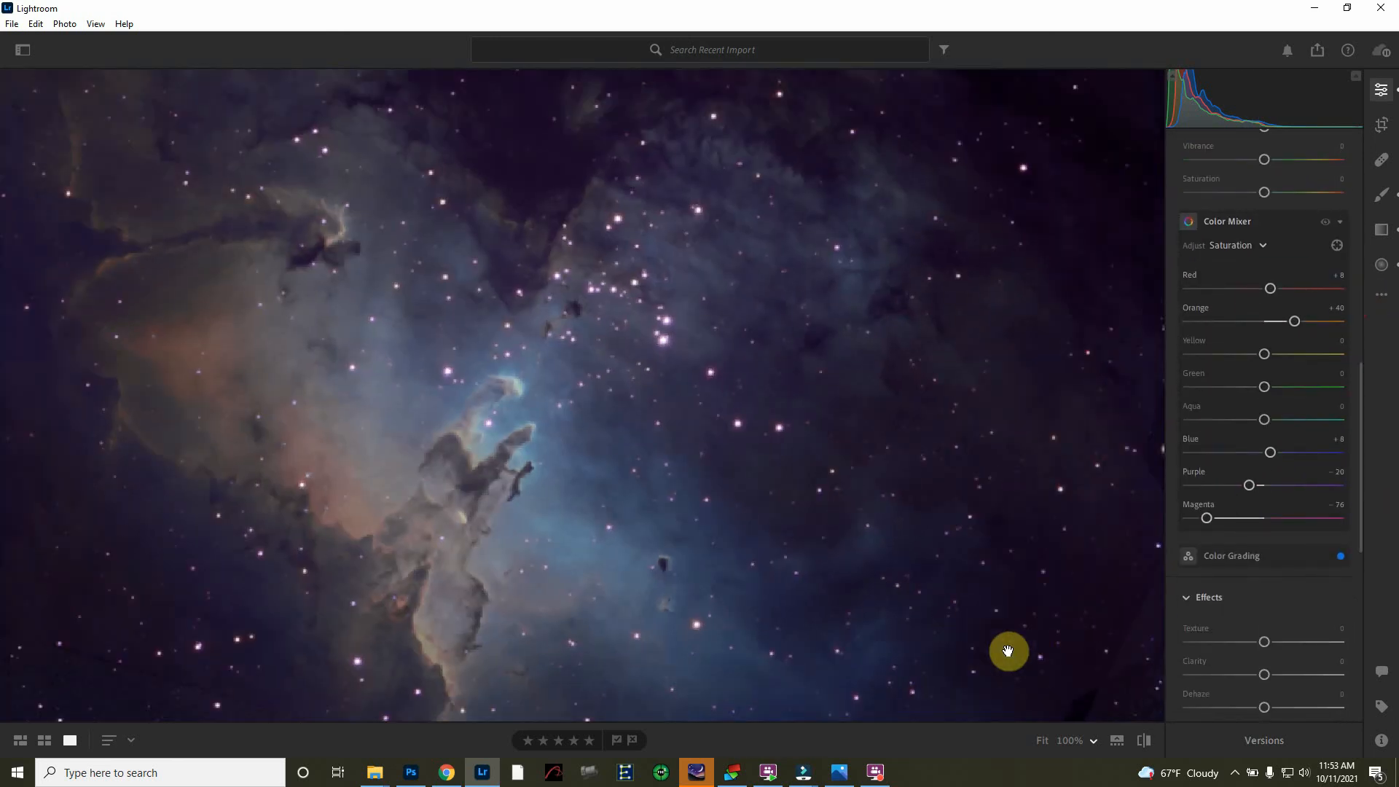
# - In the photo's Effects adjustments, set Dehaze to +3 and Clarity to +5
pyautogui.scroll(-3, 1253, 591)
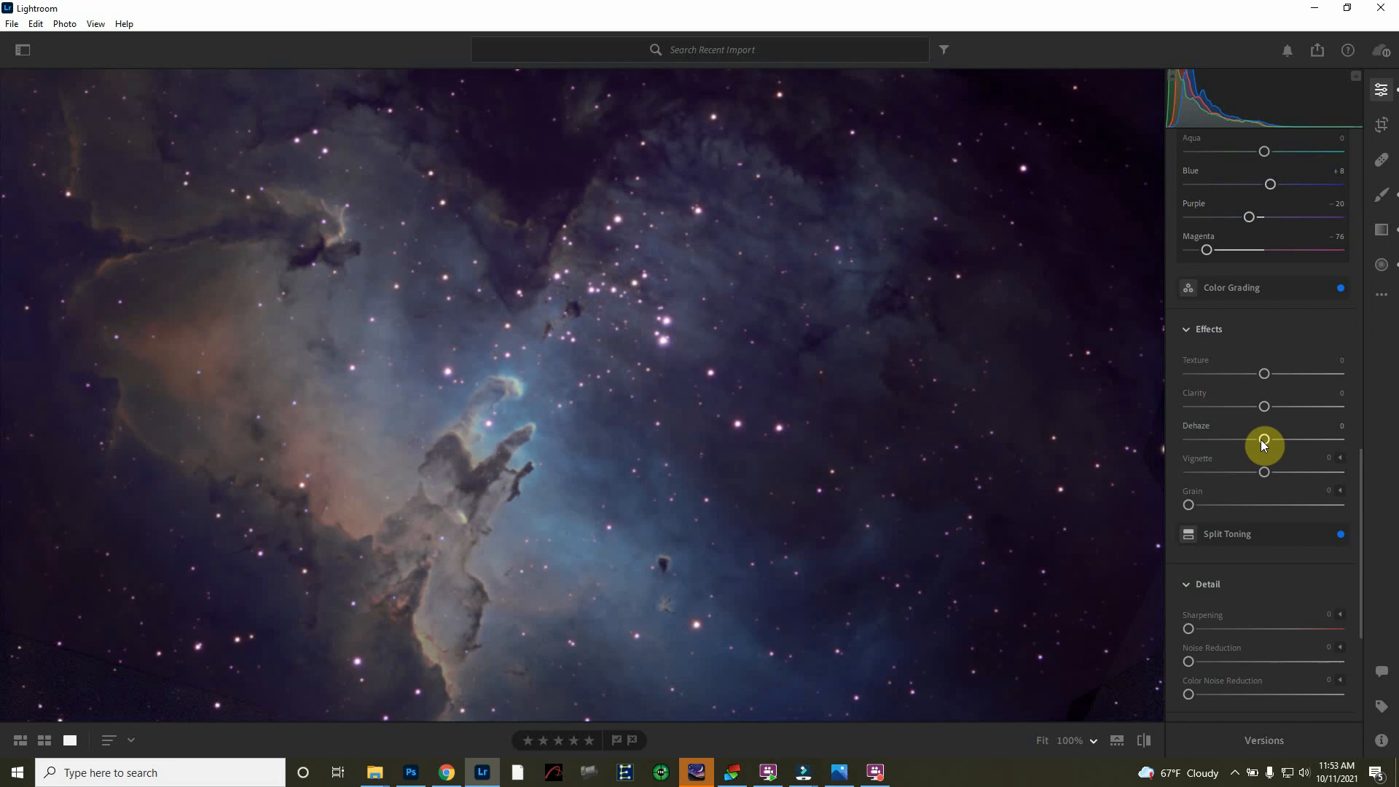
pyautogui.moveTo(1265, 439)
pyautogui.mouseDown()
pyautogui.moveTo(1294, 441)
pyautogui.moveTo(1221, 453)
pyautogui.moveTo(1275, 439)
pyautogui.mouseUp()
pyautogui.moveTo(1274, 440); pyautogui.dragTo(1266, 439)
pyautogui.moveTo(1264, 410); pyautogui.dragTo(1324, 403)
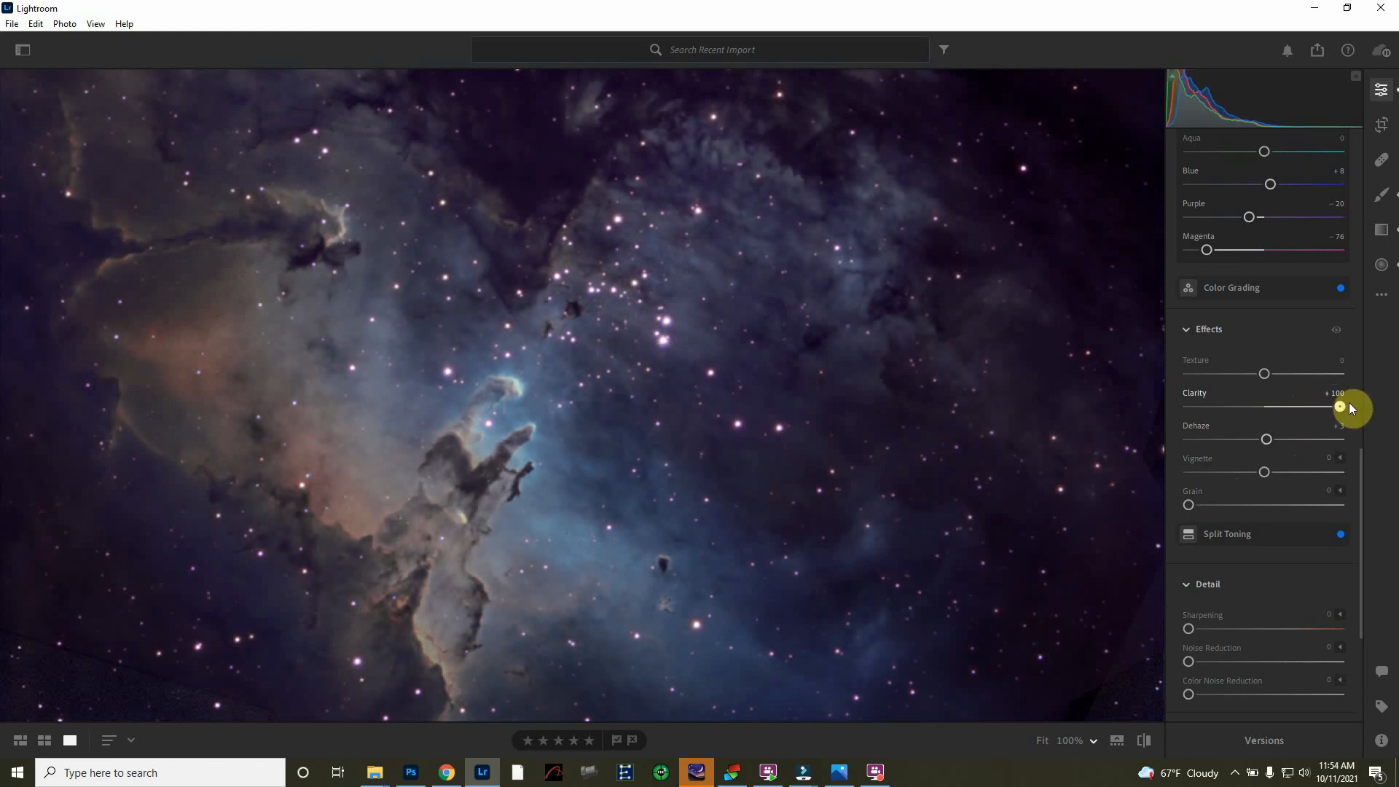
pyautogui.moveTo(1290, 428); pyautogui.dragTo(1268, 411)
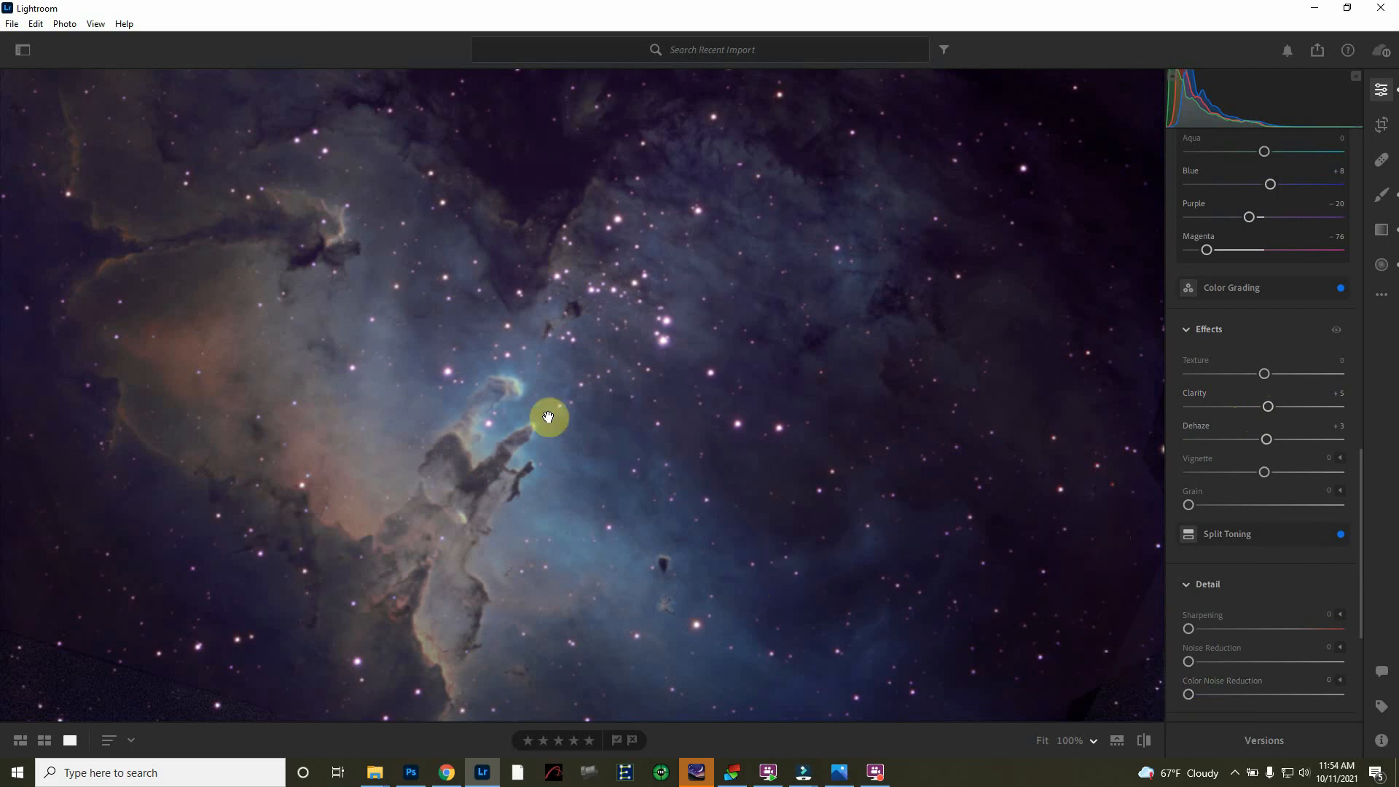
# - Try Noise Reduction at 19 and various Color Noise Reduction amounts while inspecting the pillars up close
pyautogui.click(494, 408)
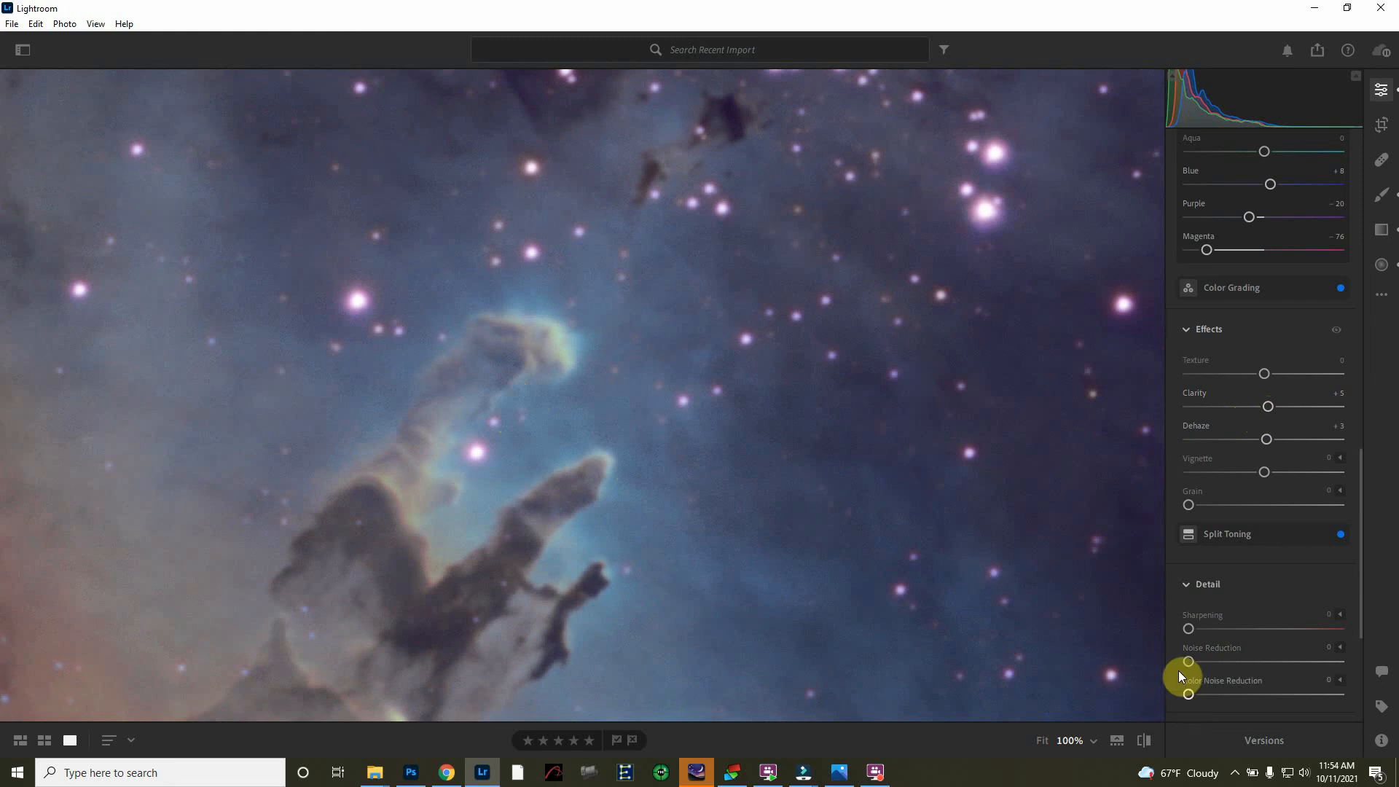
pyautogui.moveTo(1187, 660); pyautogui.dragTo(1205, 660)
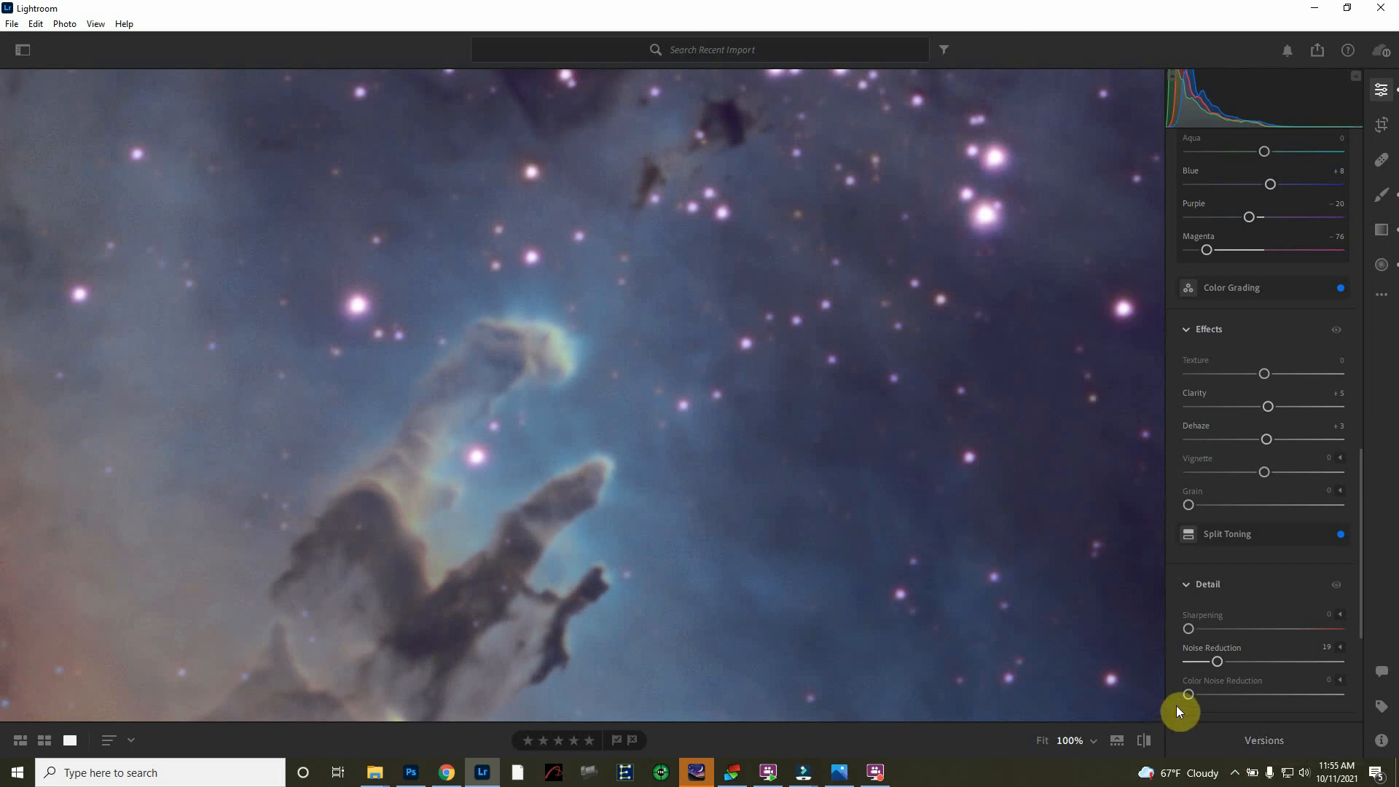
pyautogui.moveTo(1188, 693); pyautogui.dragTo(1215, 694)
pyautogui.moveTo(1397, 730); pyautogui.dragTo(888, 731)
pyautogui.moveTo(1063, 719); pyautogui.dragTo(1265, 718)
pyautogui.moveTo(1283, 688); pyautogui.dragTo(1143, 699)
pyautogui.moveTo(1256, 700); pyautogui.dragTo(1164, 710)
pyautogui.scroll(-3, 992, 616)
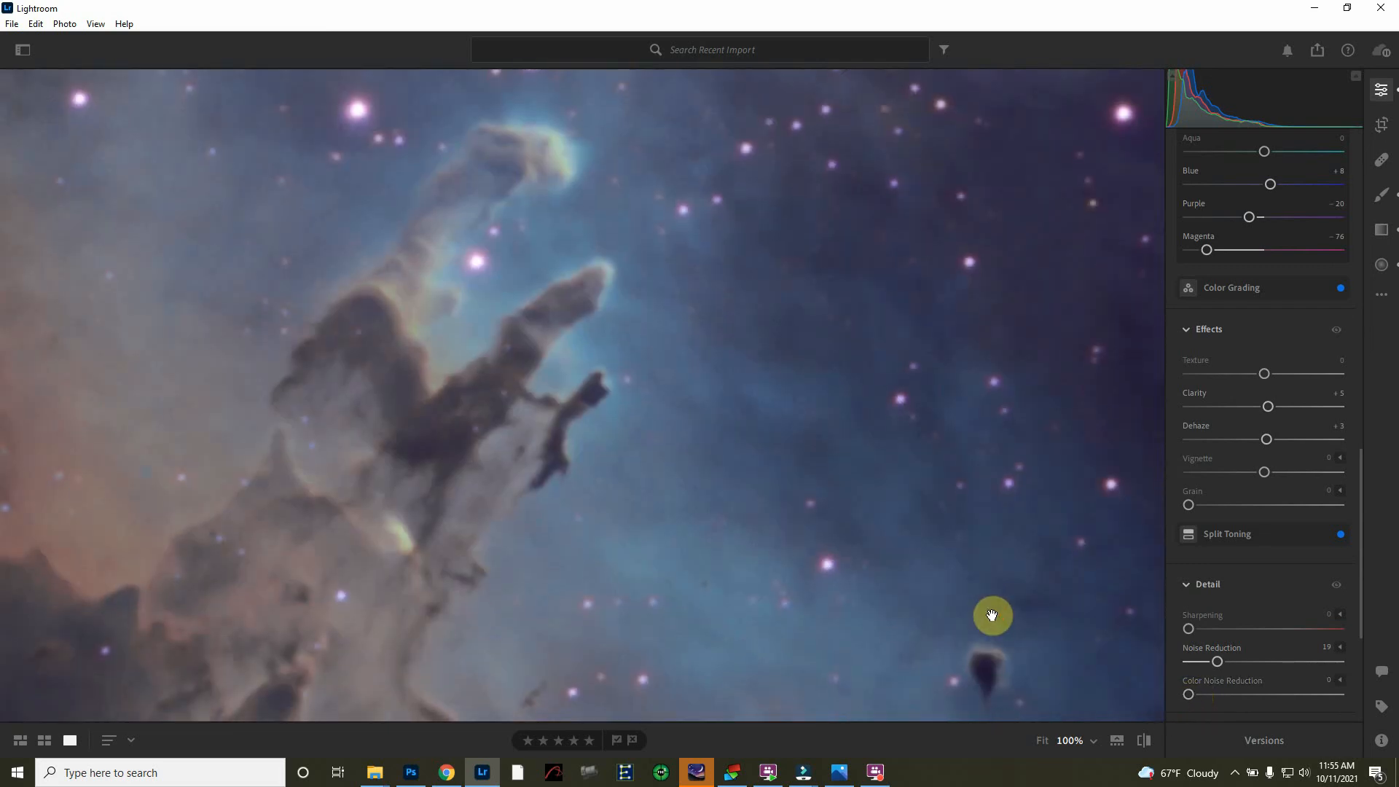
pyautogui.scroll(-5, 991, 616)
pyautogui.scroll(-6, 992, 615)
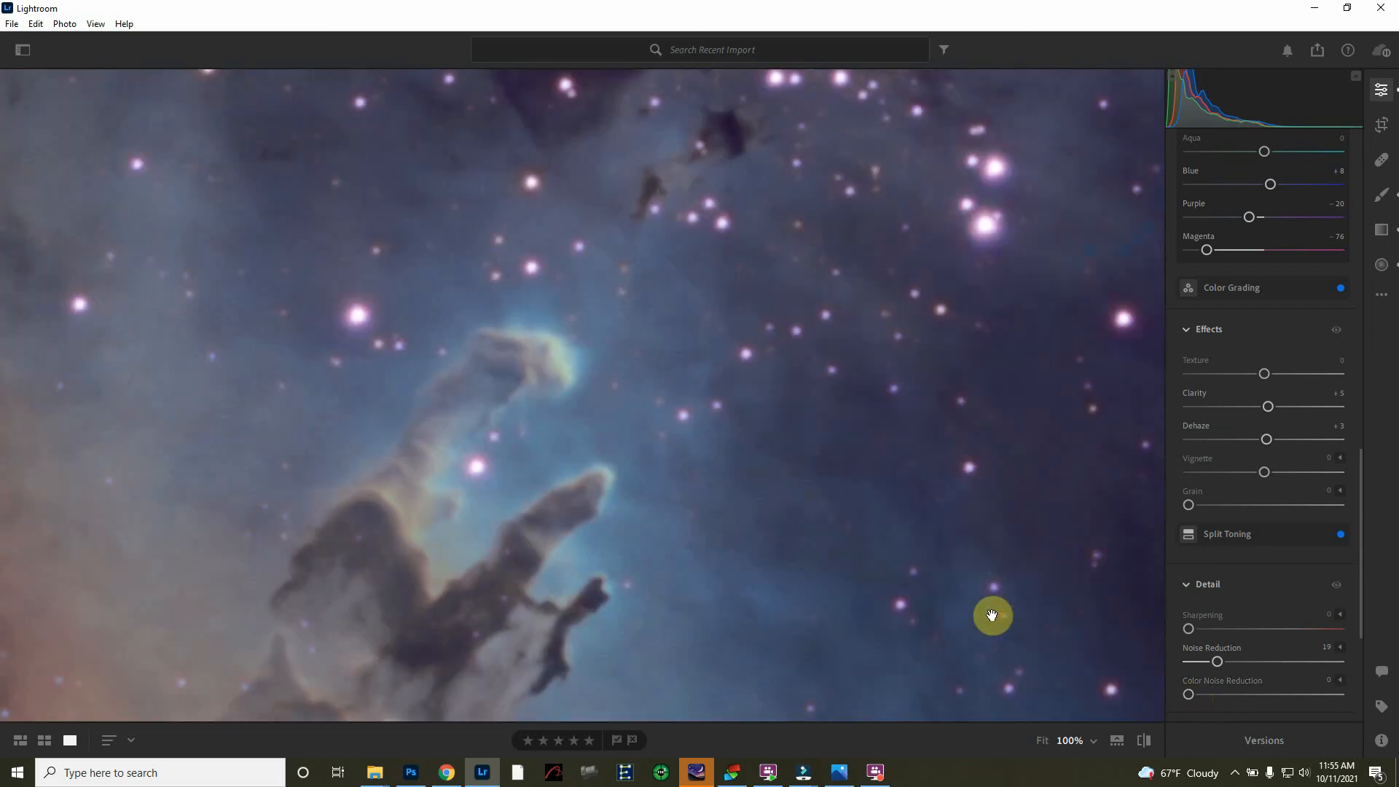
pyautogui.scroll(-5, 992, 616)
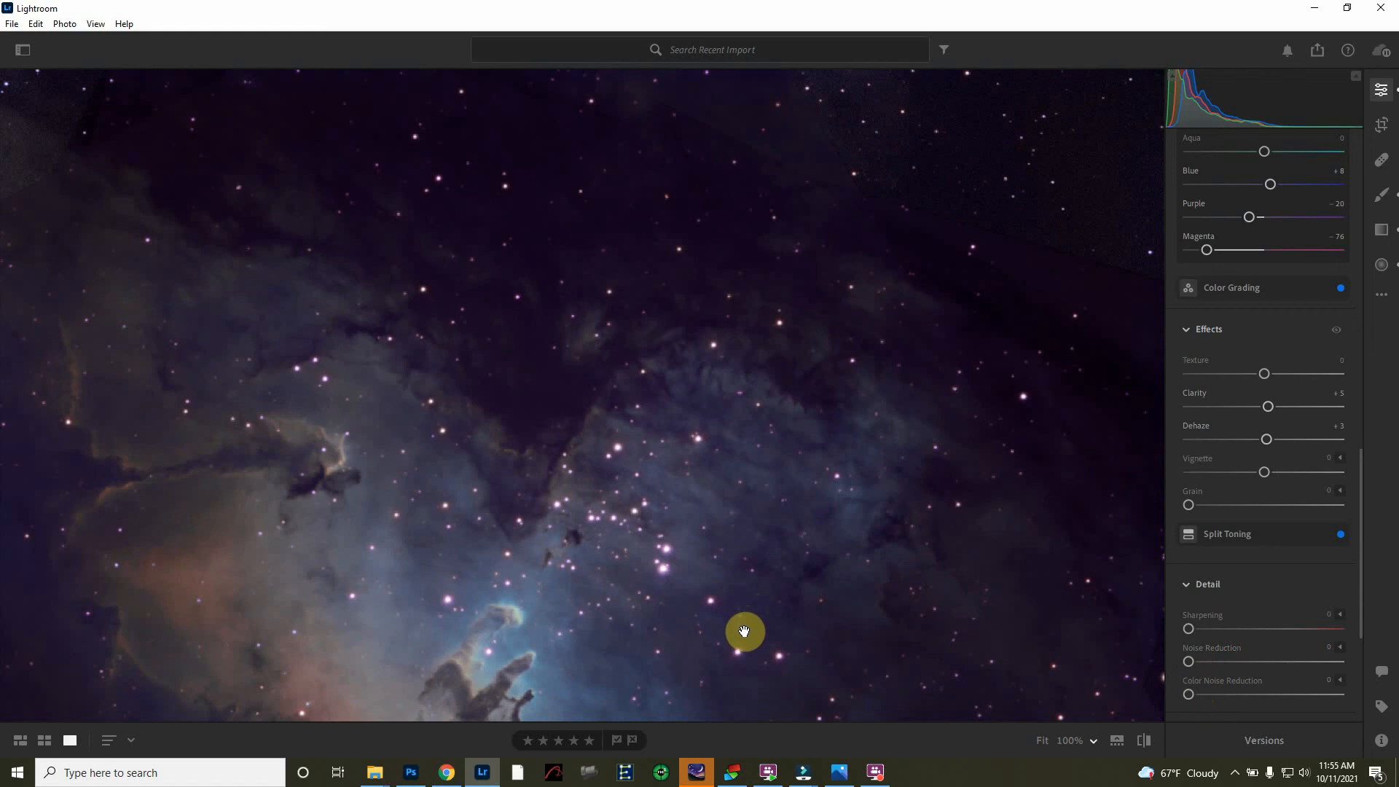
# - Set the photo's zoom to Fill and compare the whole nebula with a close-up of the area beside the pillars
pyautogui.moveTo(743, 631); pyautogui.dragTo(771, 408)
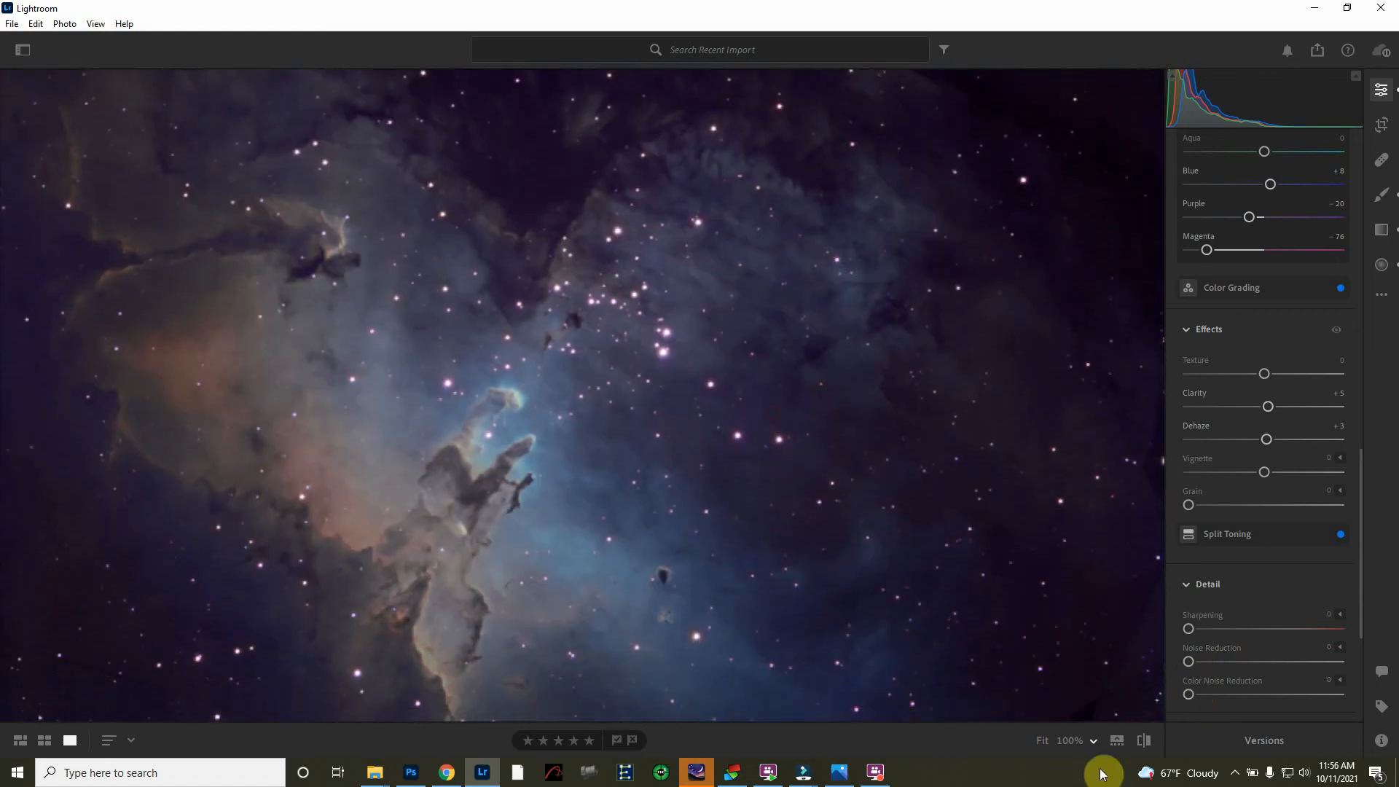
pyautogui.click(1091, 742)
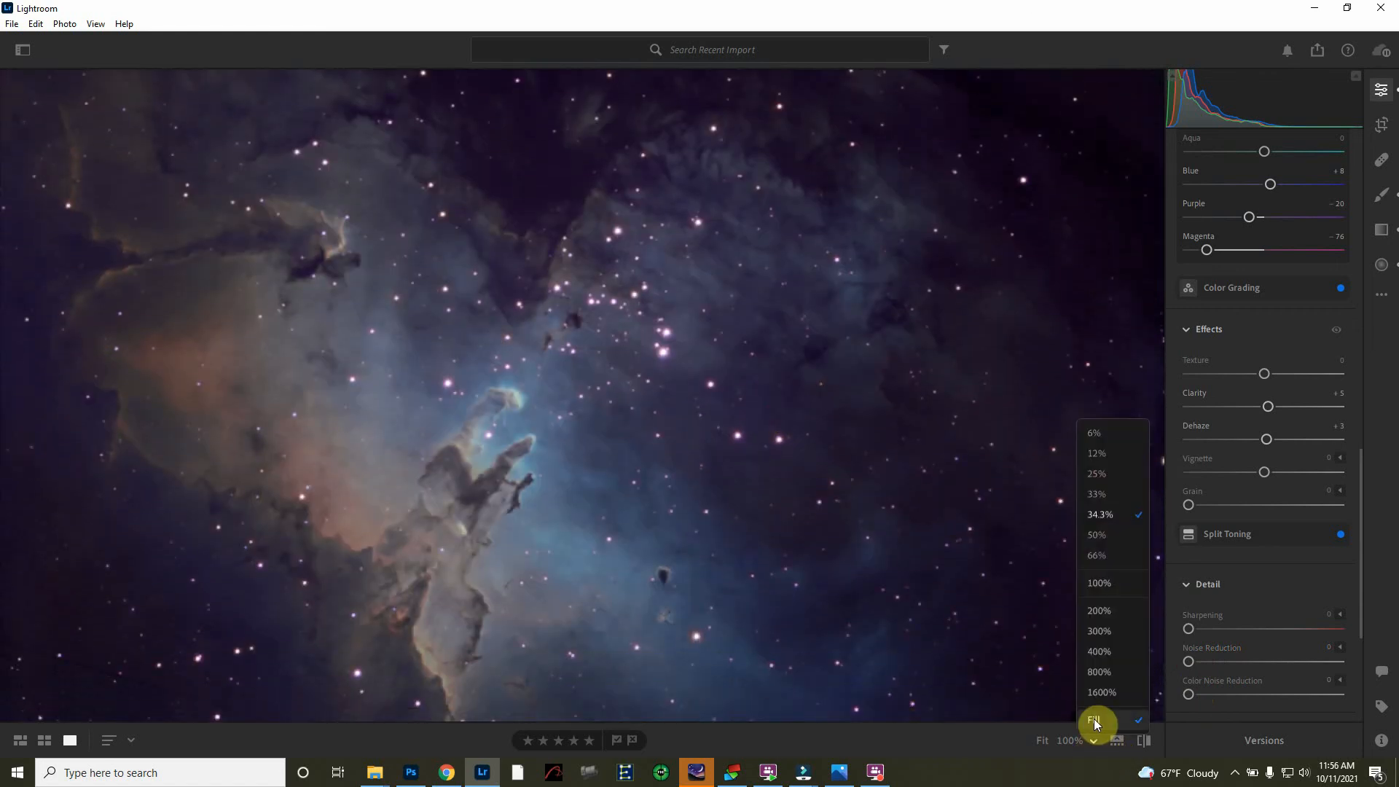
pyautogui.click(1094, 720)
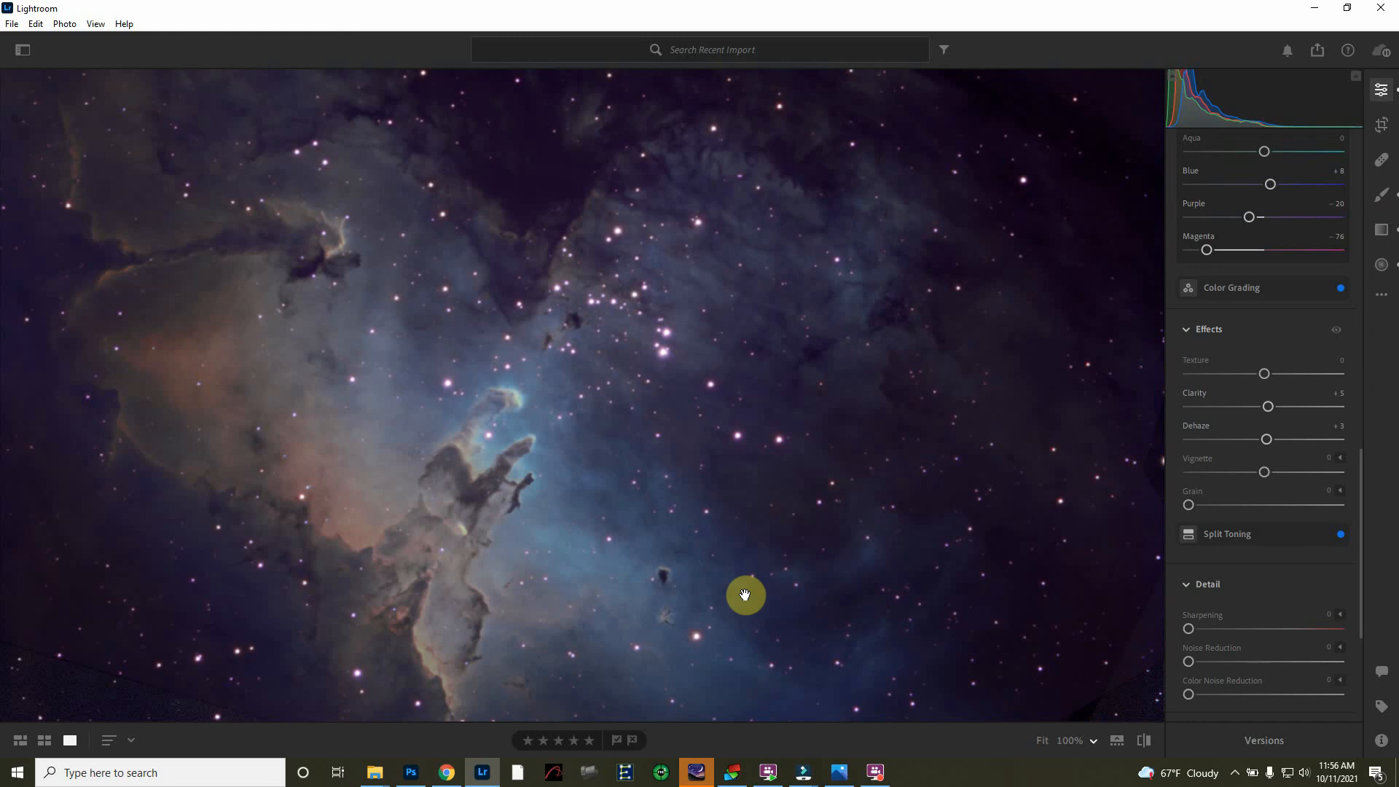
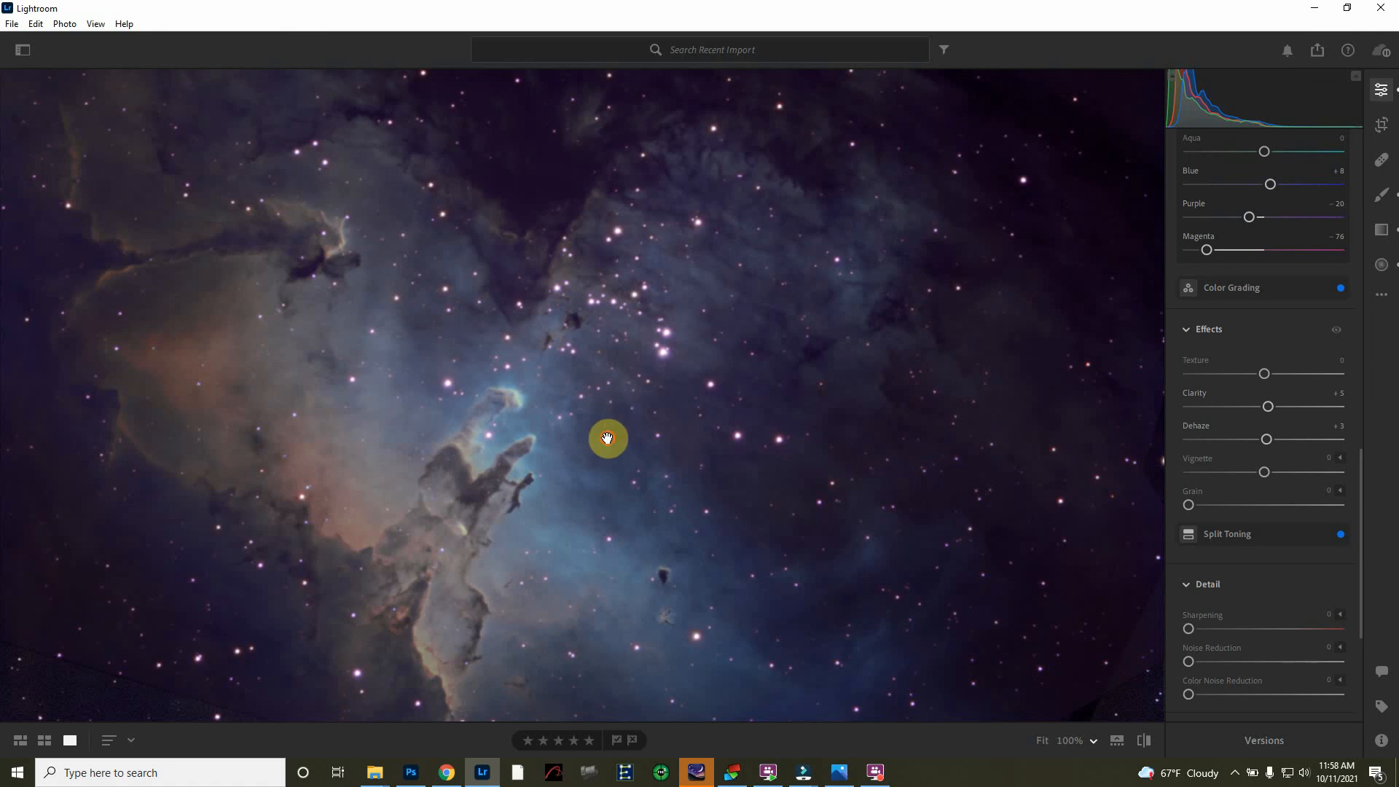
pyautogui.click(607, 438)
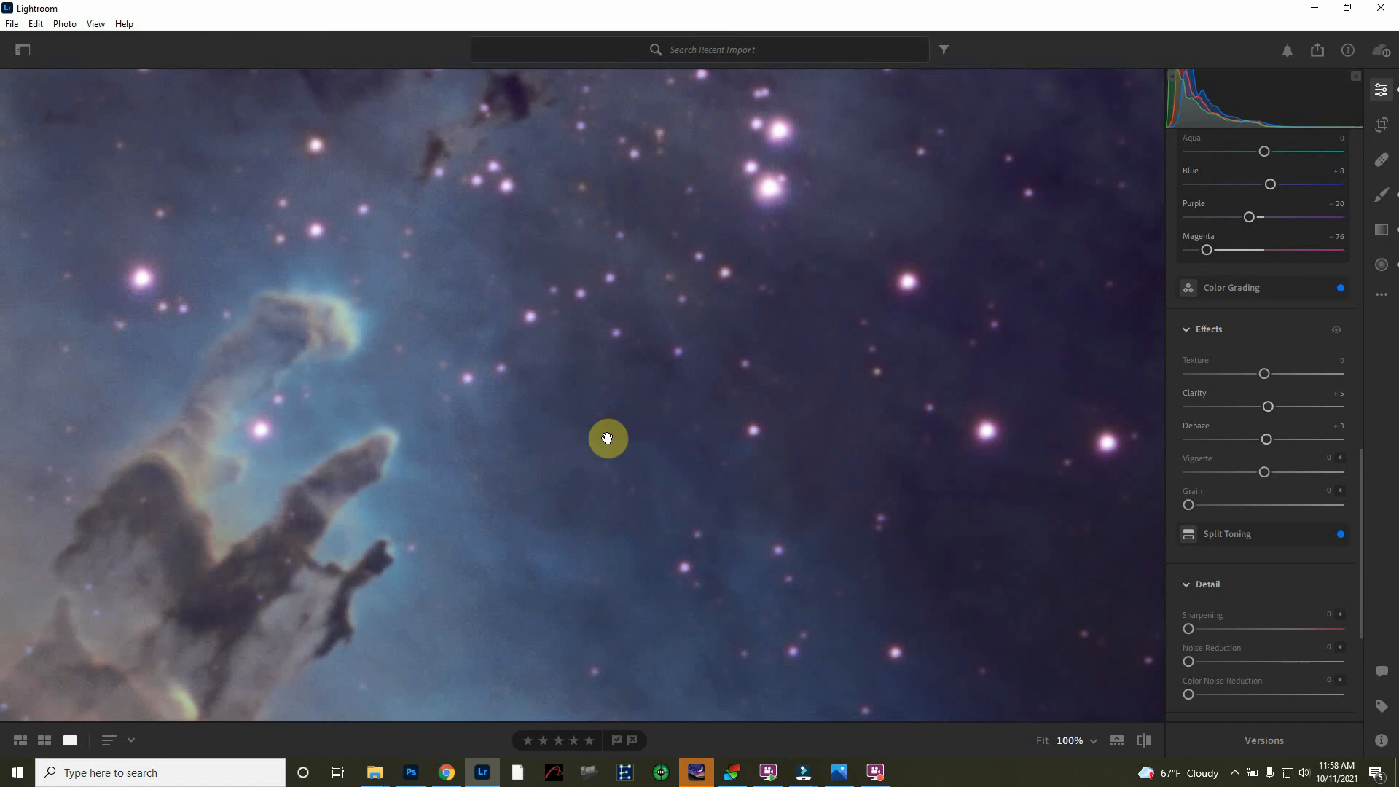
pyautogui.click(606, 438)
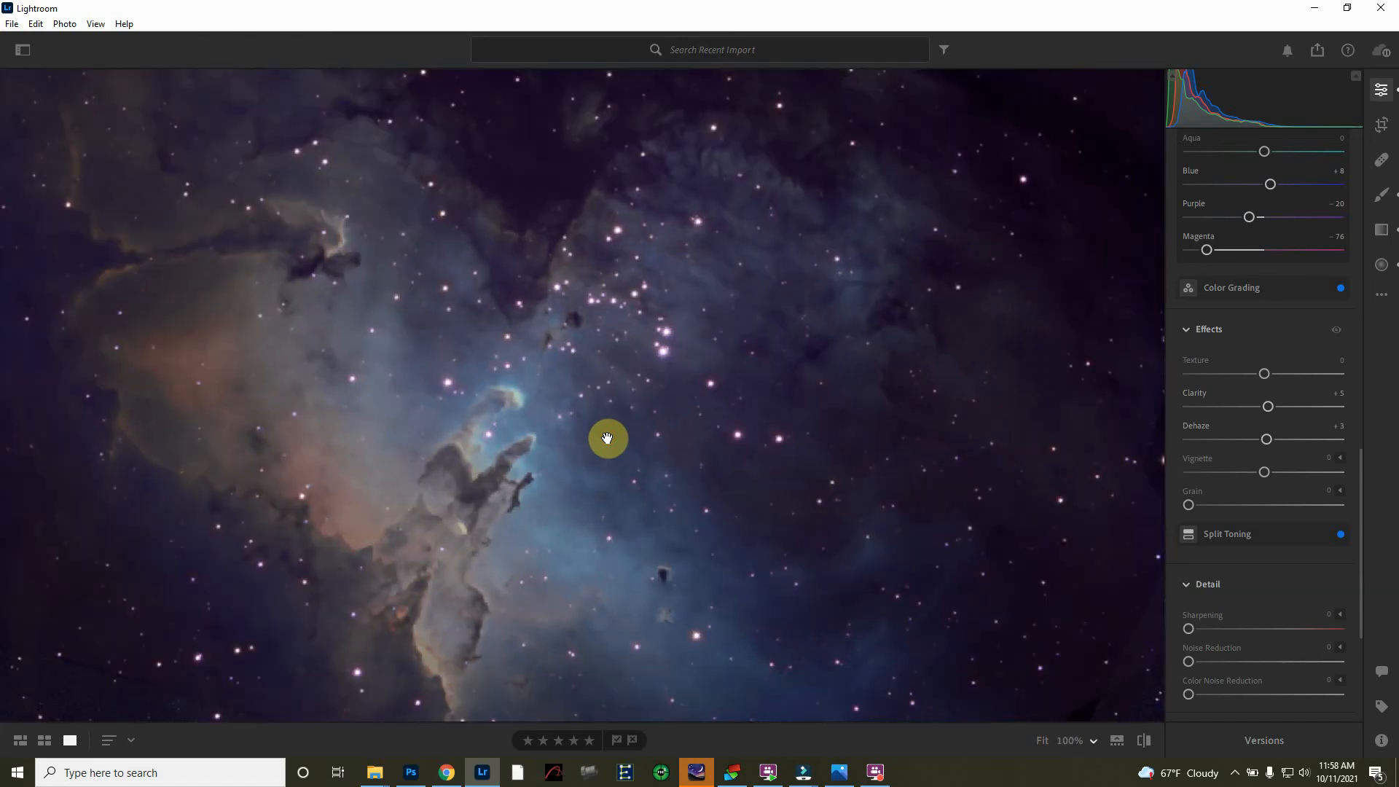